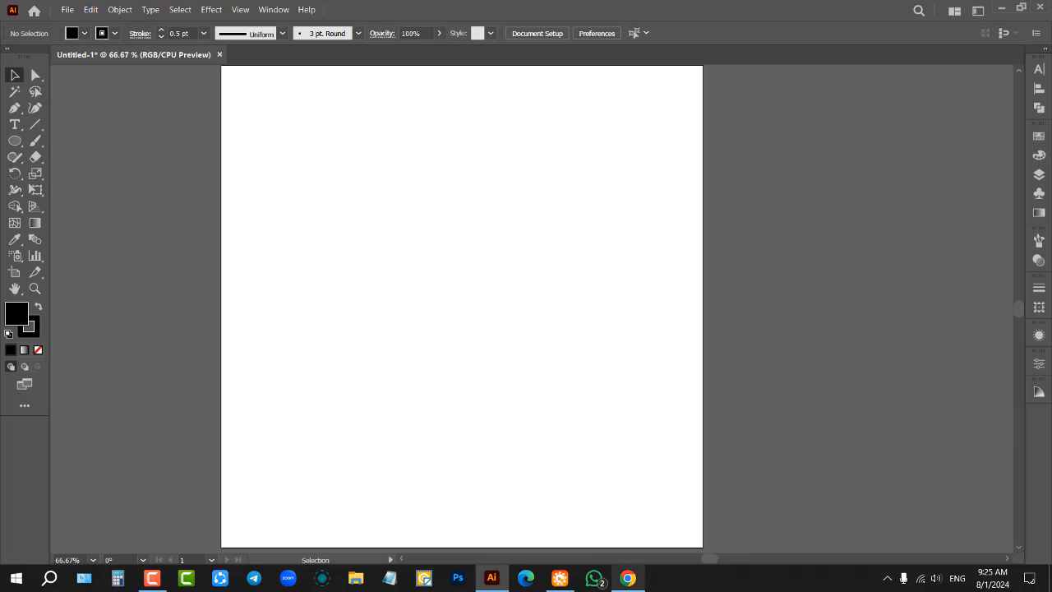
Switch to the Chrome browser and search Google Images for "grid logo design" in a new tab
click(627, 578)
click(261, 14)
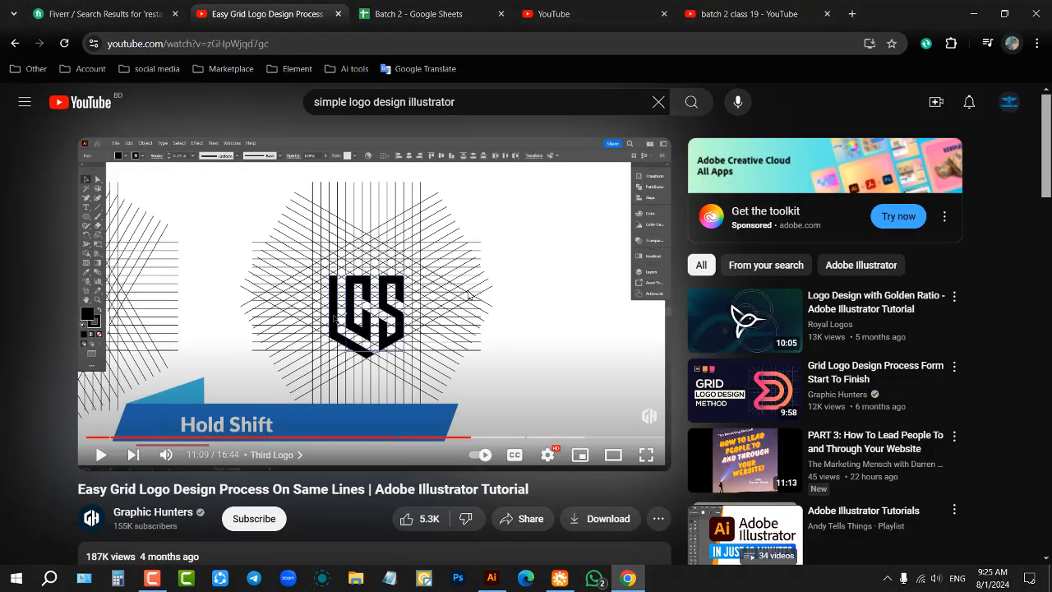
click(852, 14)
click(496, 302)
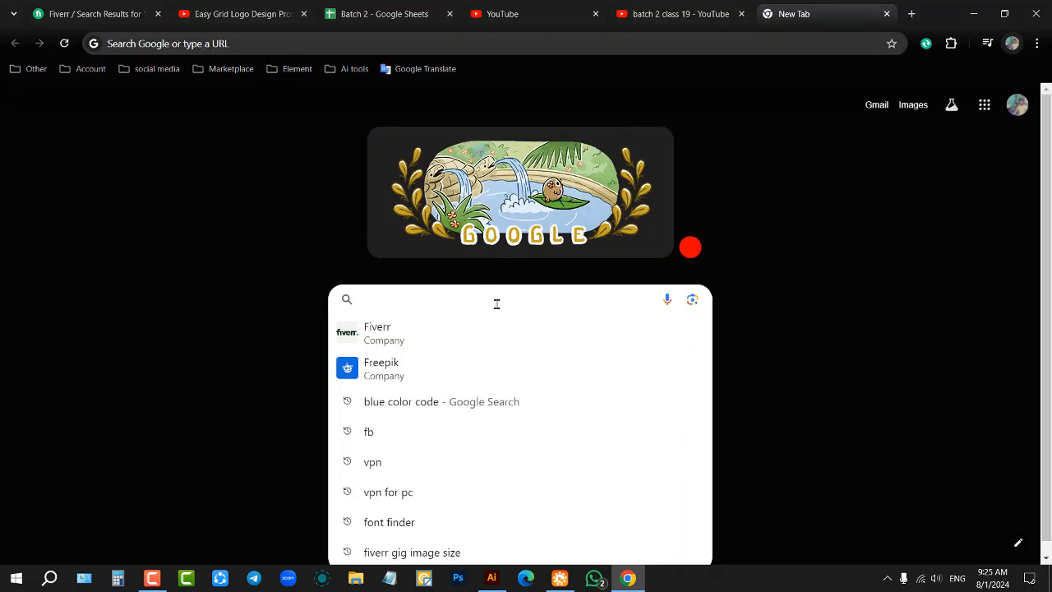
text(gri)
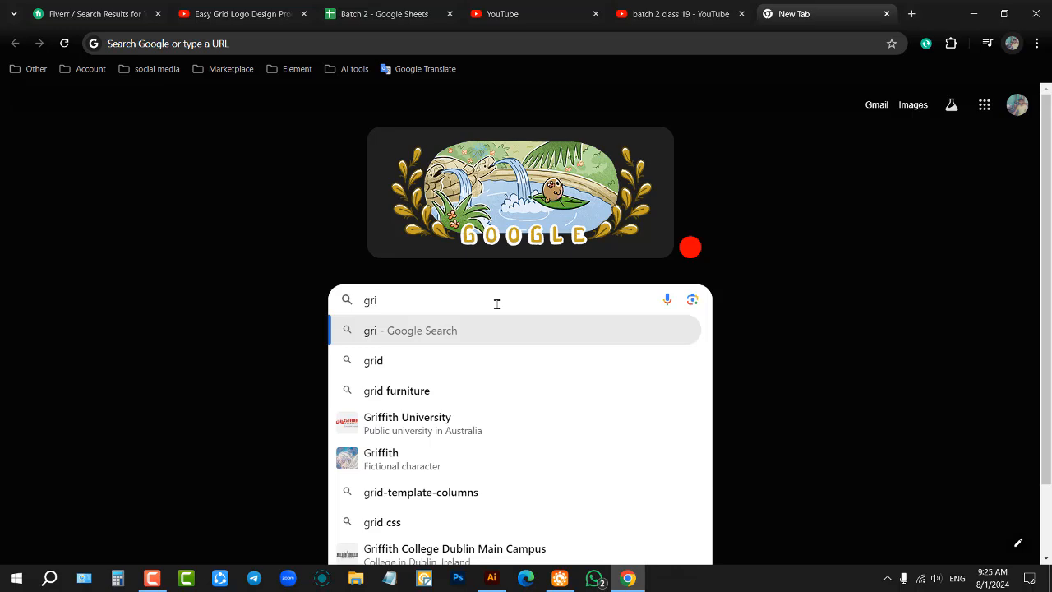
text(d)
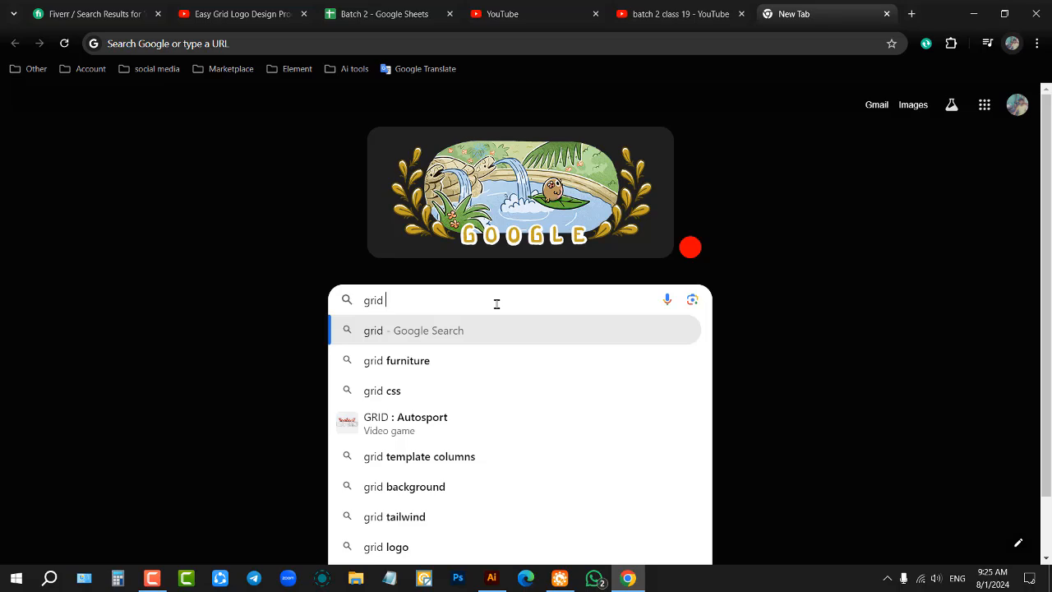
text(logo)
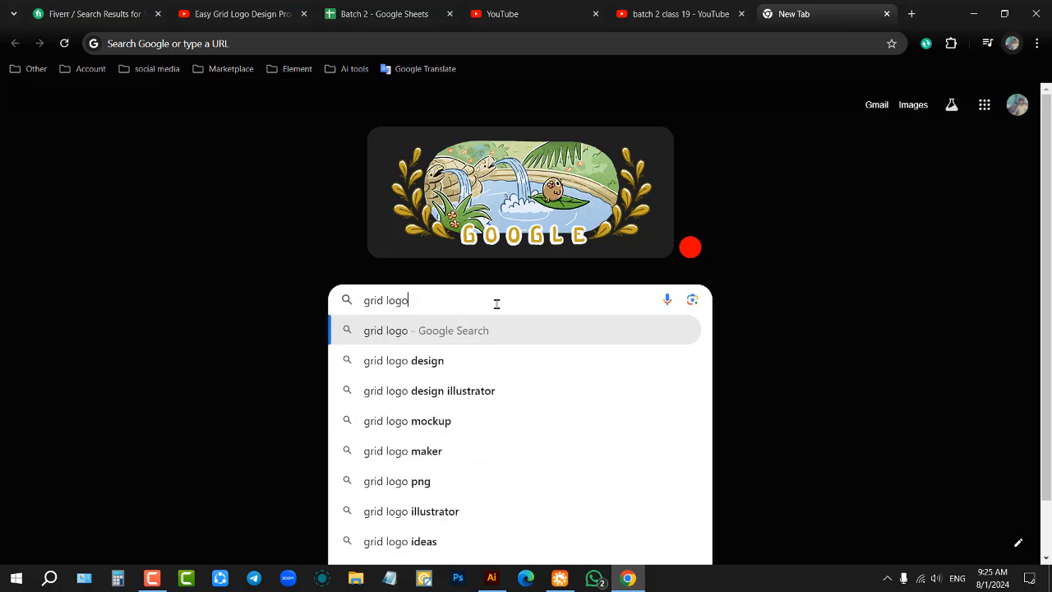
click(454, 362)
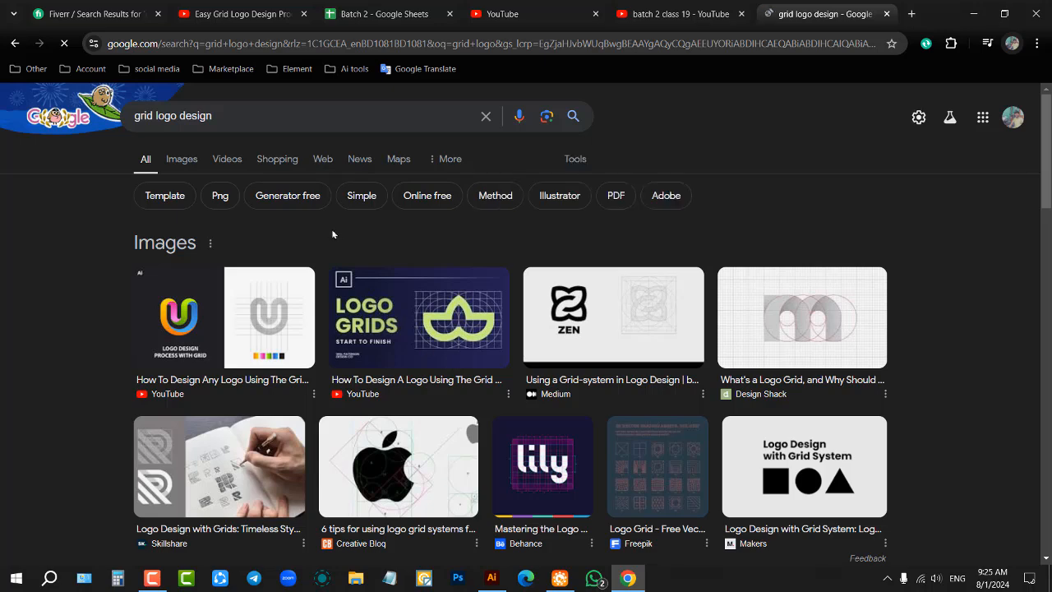
click(174, 160)
Examine the image results for examples of logos built on construction grids, and return to Illustrator
scroll(255, 282, down, 3)
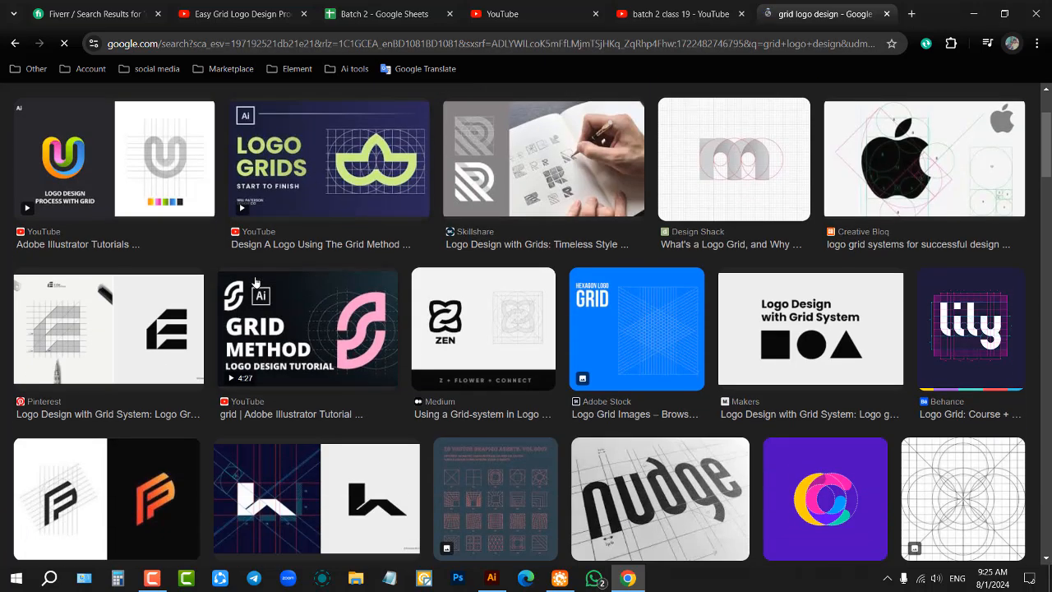
scroll(255, 282, up, 3)
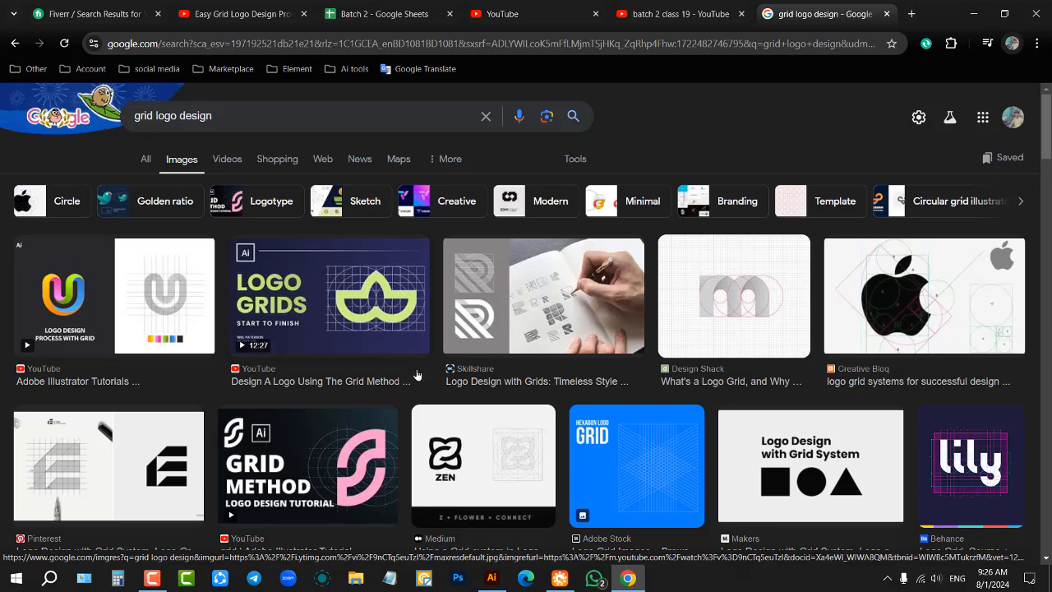
scroll(537, 368, down, 1)
scroll(537, 368, down, 1)
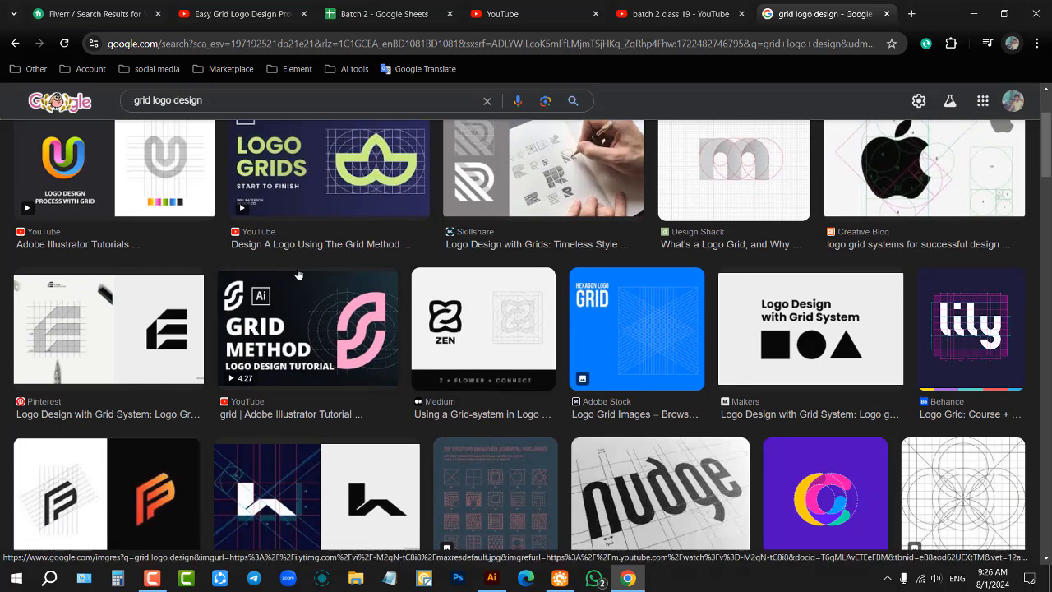
scroll(592, 240, down, 3)
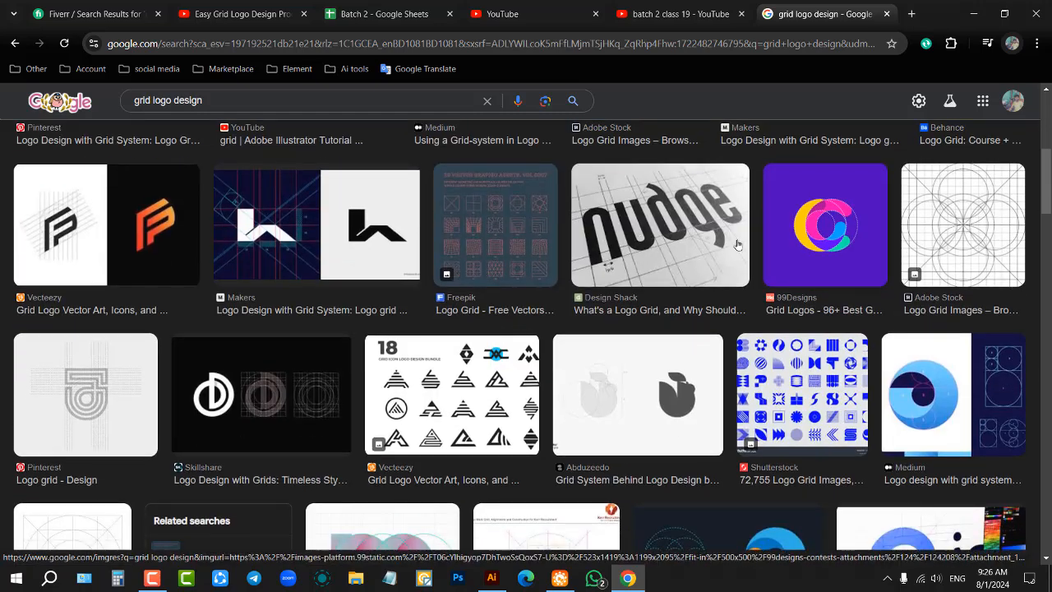
scroll(678, 257, down, 1)
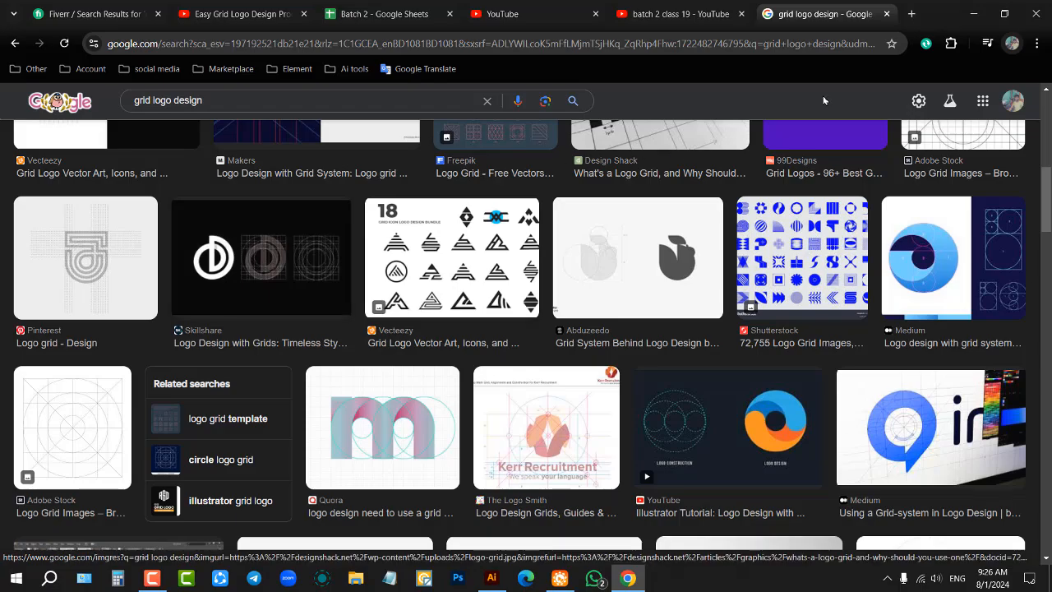
click(973, 14)
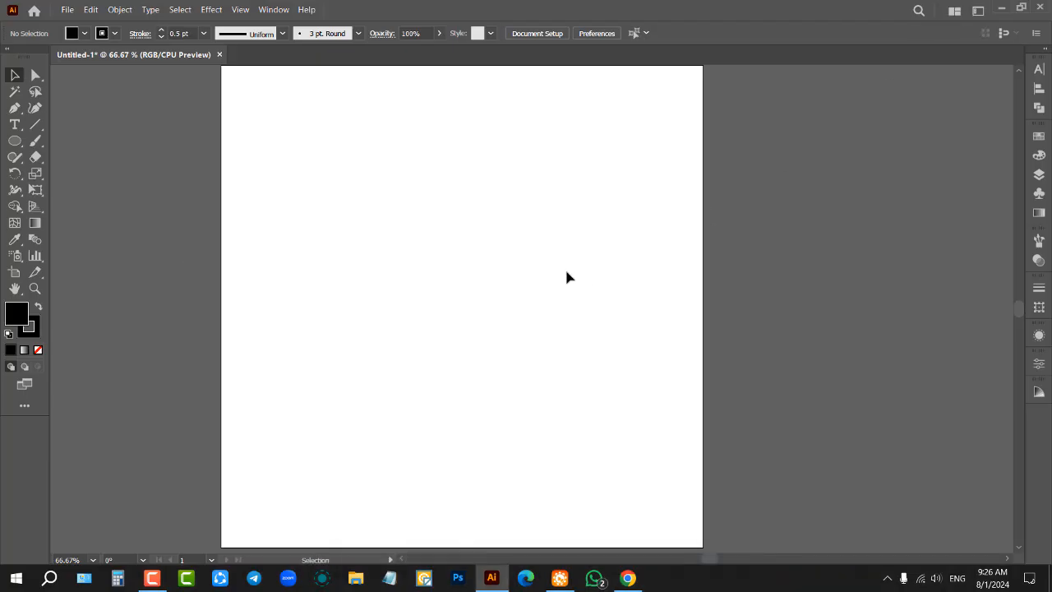
Draw a vertical line about 862 px long with the Pen tool near the artboard's left edge
click(15, 107)
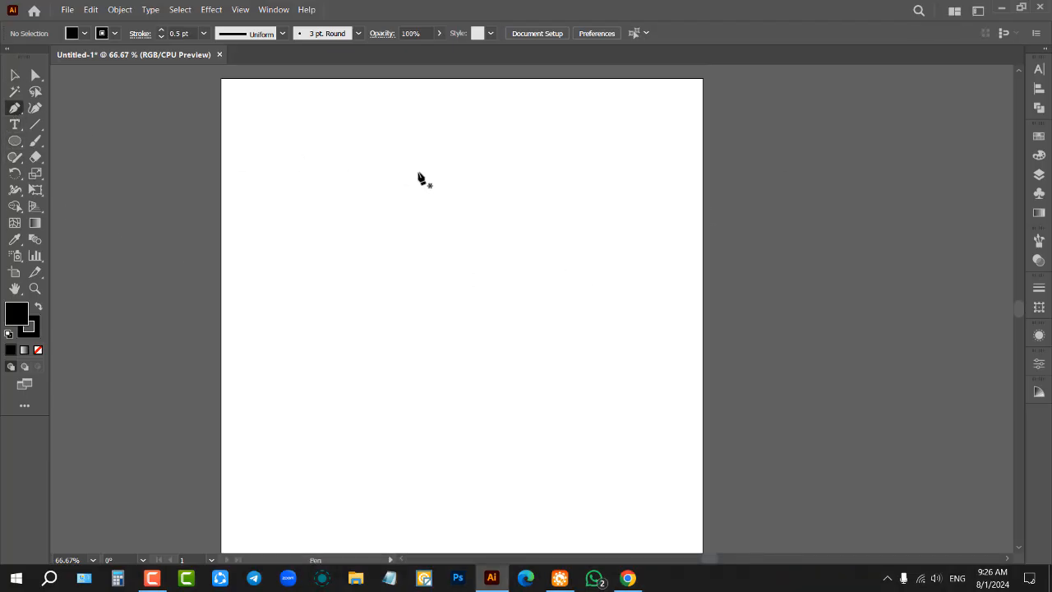
scroll(557, 222, down, 3)
scroll(547, 201, up, 1)
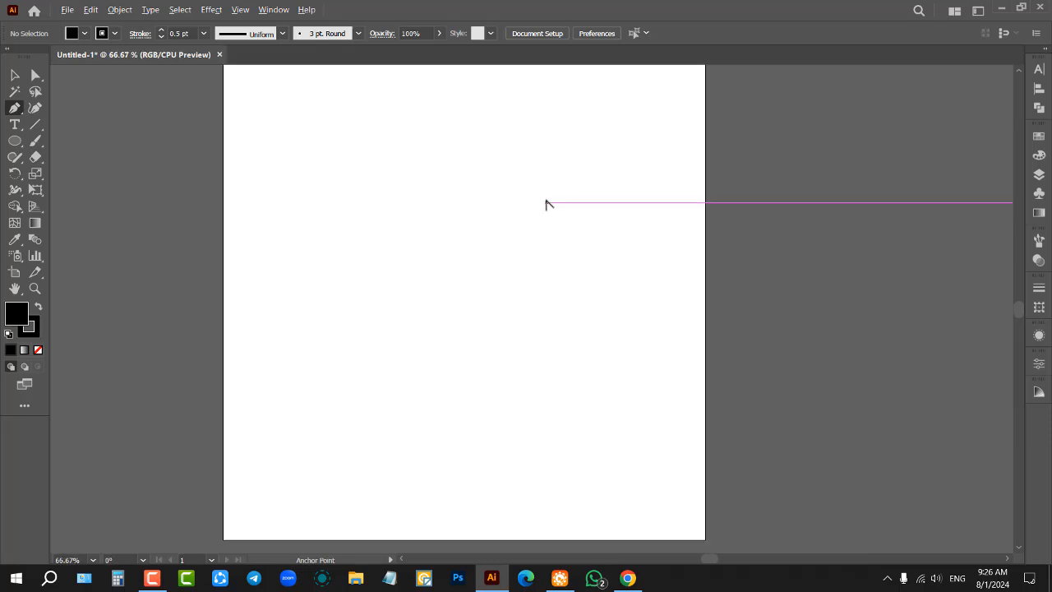
click(261, 79)
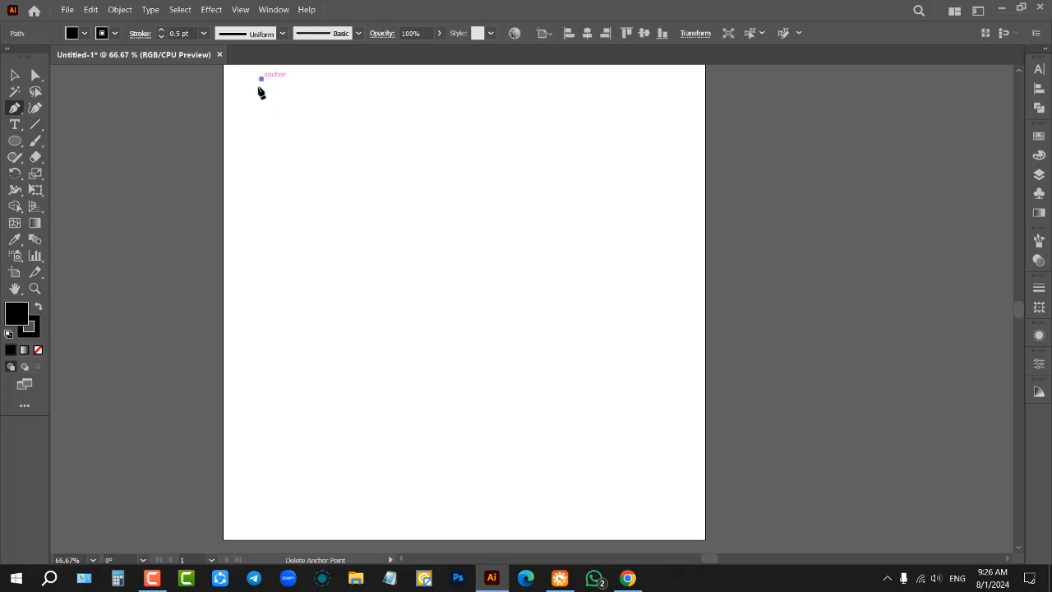
click(261, 493)
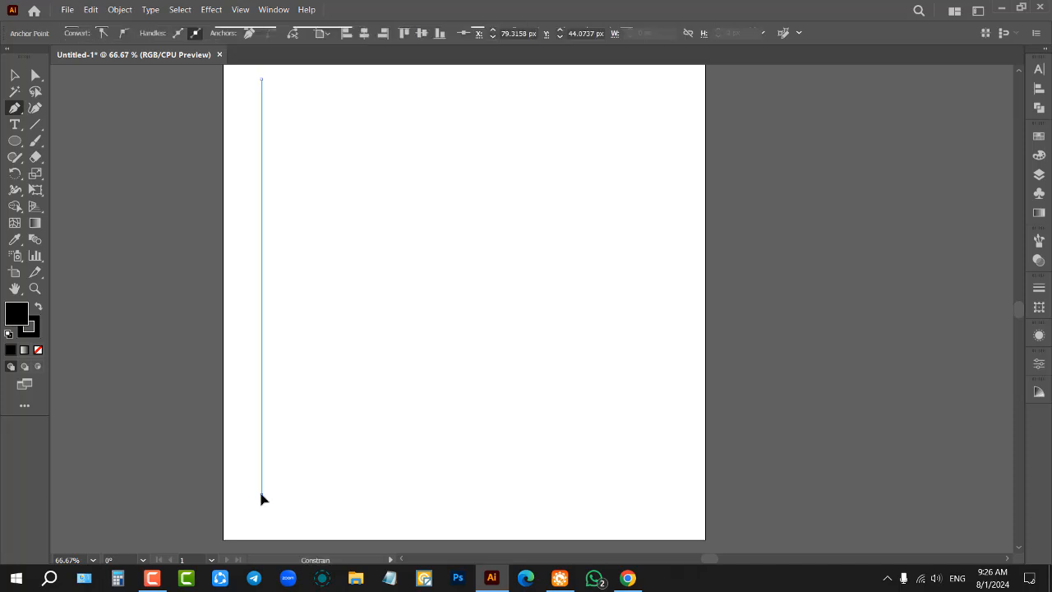
click(15, 79)
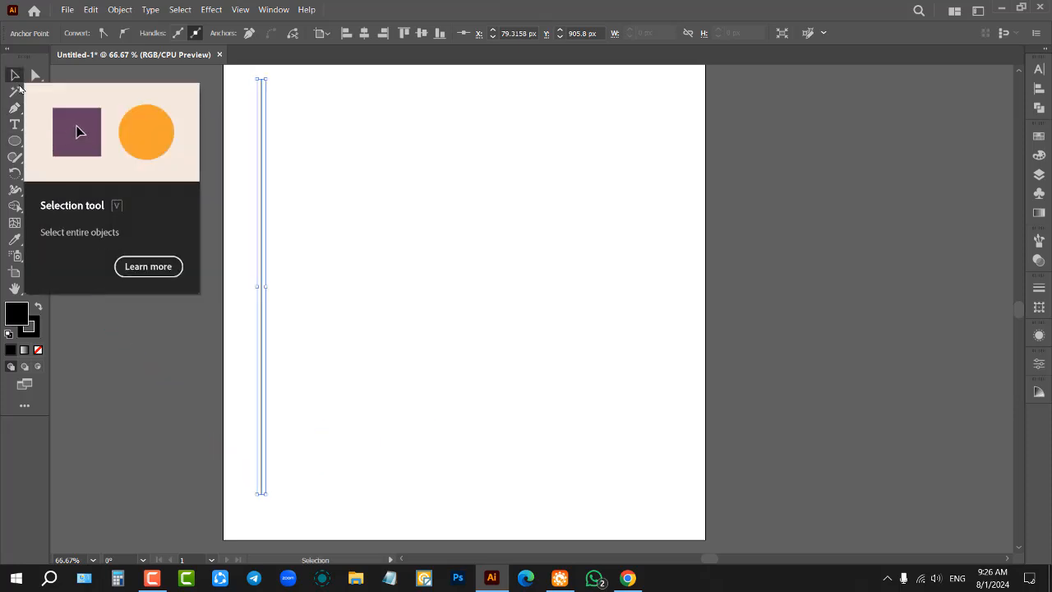
Select the vertical Pen tool line and delete it
click(397, 231)
drag(223, 164, 337, 234)
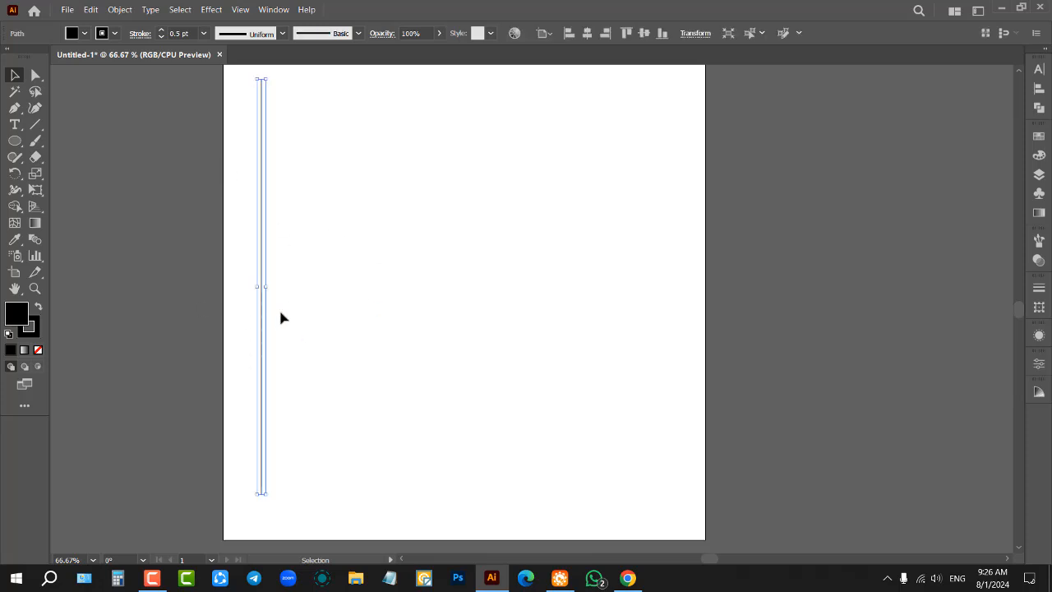
click(298, 275)
drag(248, 207, 321, 249)
key(Delete)
Draw a straight vertical line with the Line Segment tool near the artboard's left edge, spanning most of its height
click(35, 124)
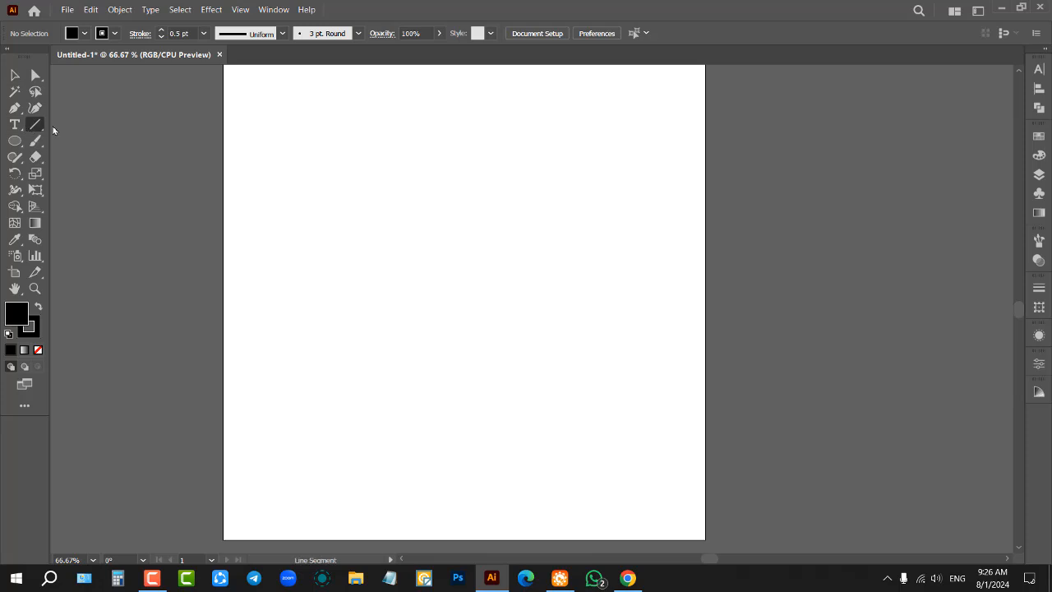
click(266, 79)
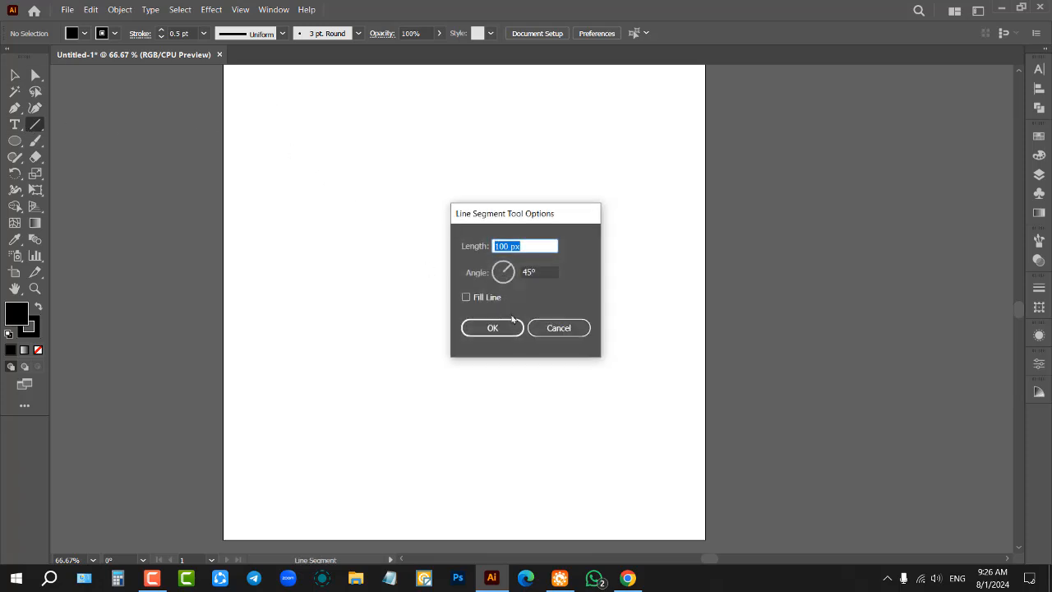
click(559, 328)
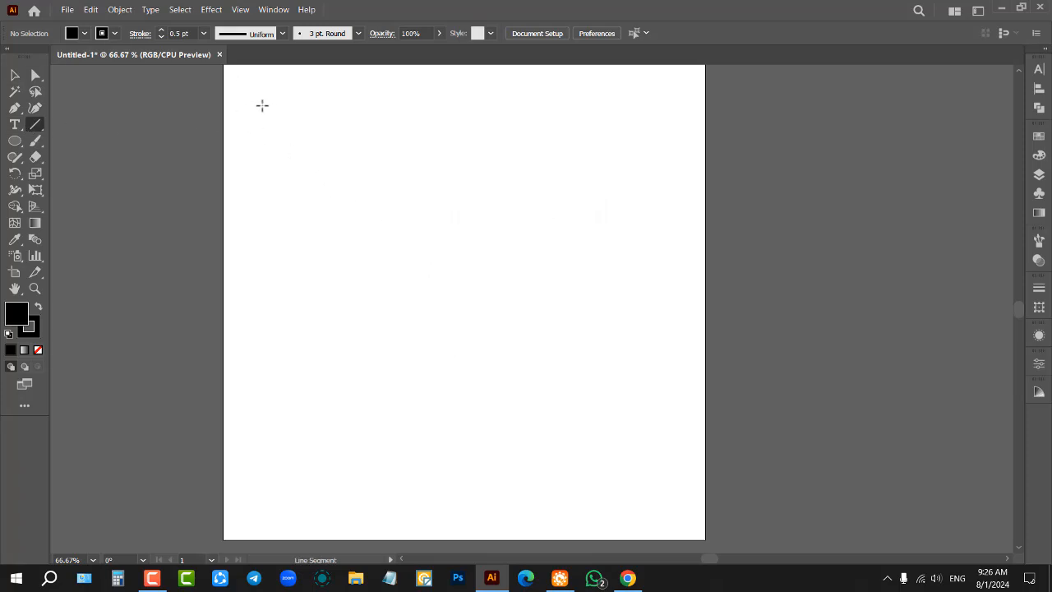
drag(279, 78, 277, 498)
click(15, 74)
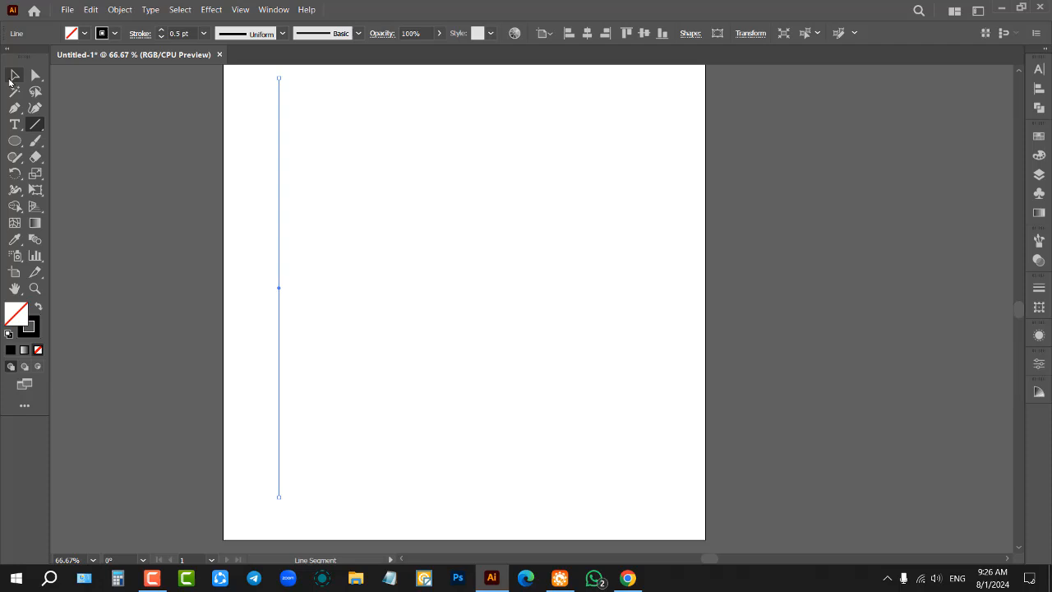
click(176, 136)
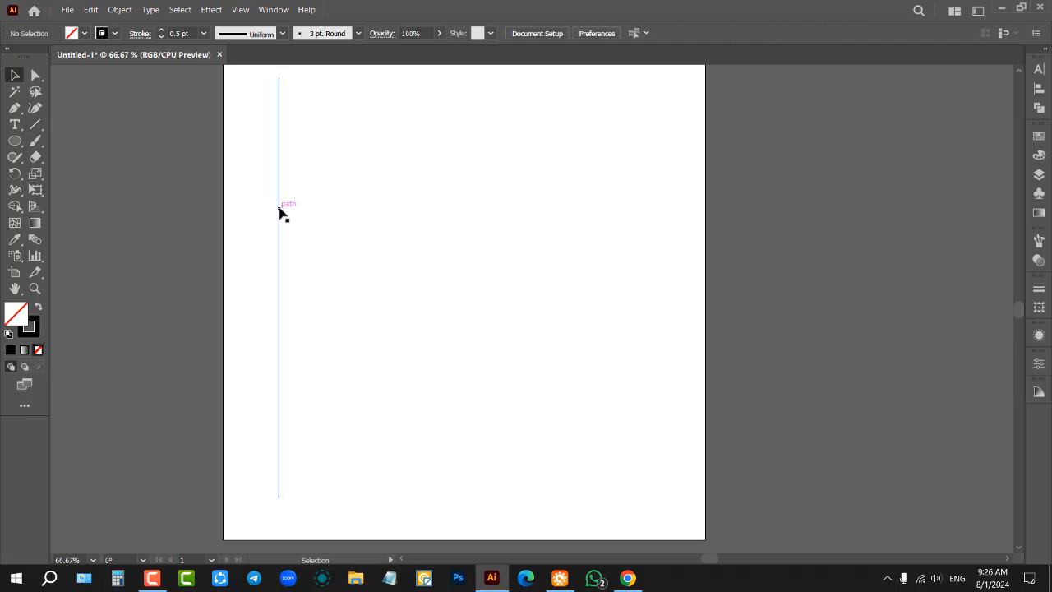
Position the line near the artboard's left edge and centre it vertically on the artboard
click(279, 212)
click(587, 33)
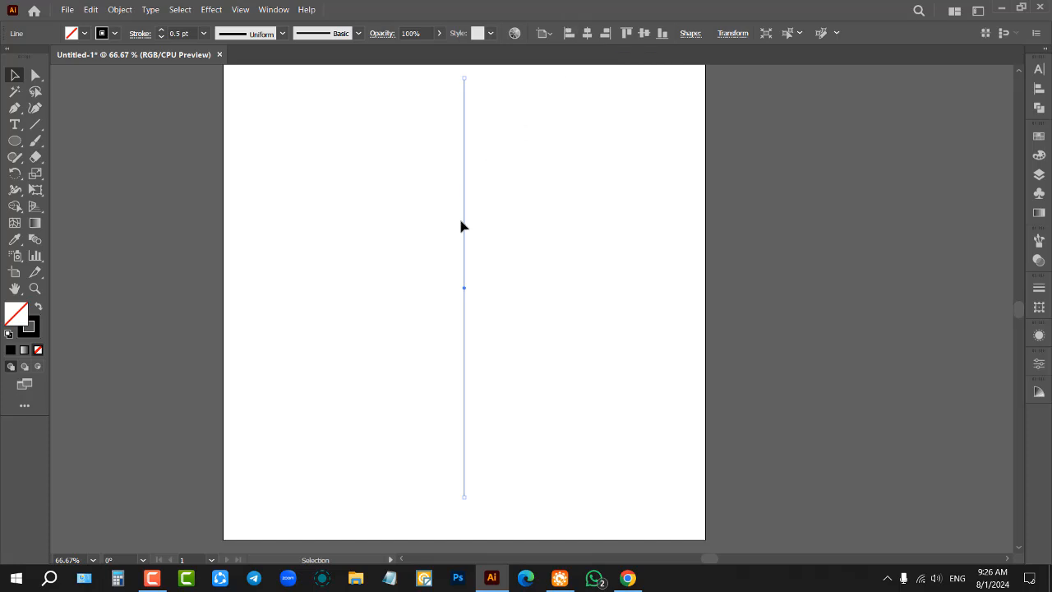
drag(463, 227, 275, 228)
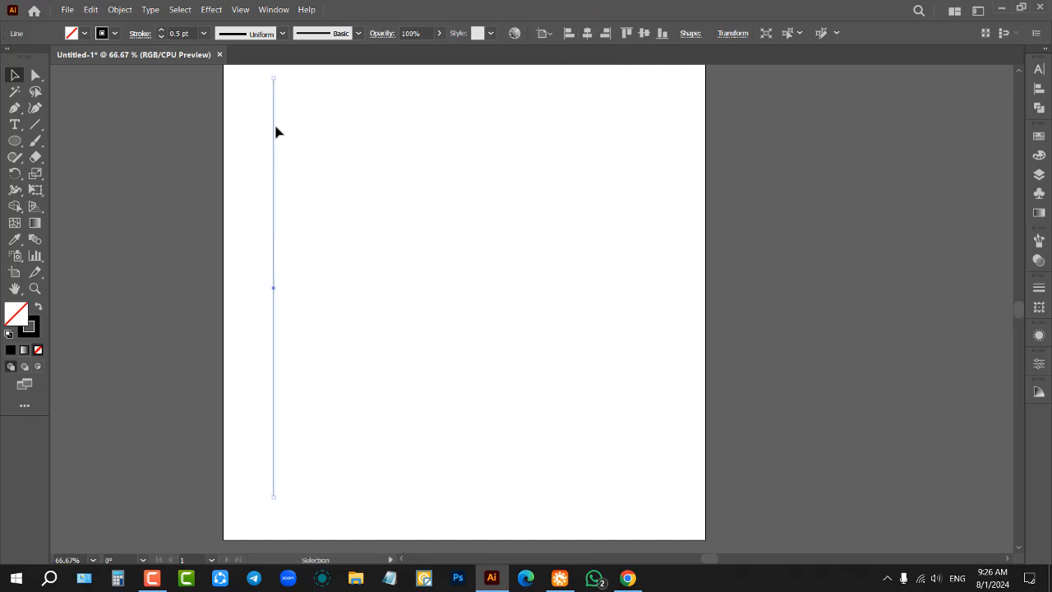
click(645, 34)
click(439, 219)
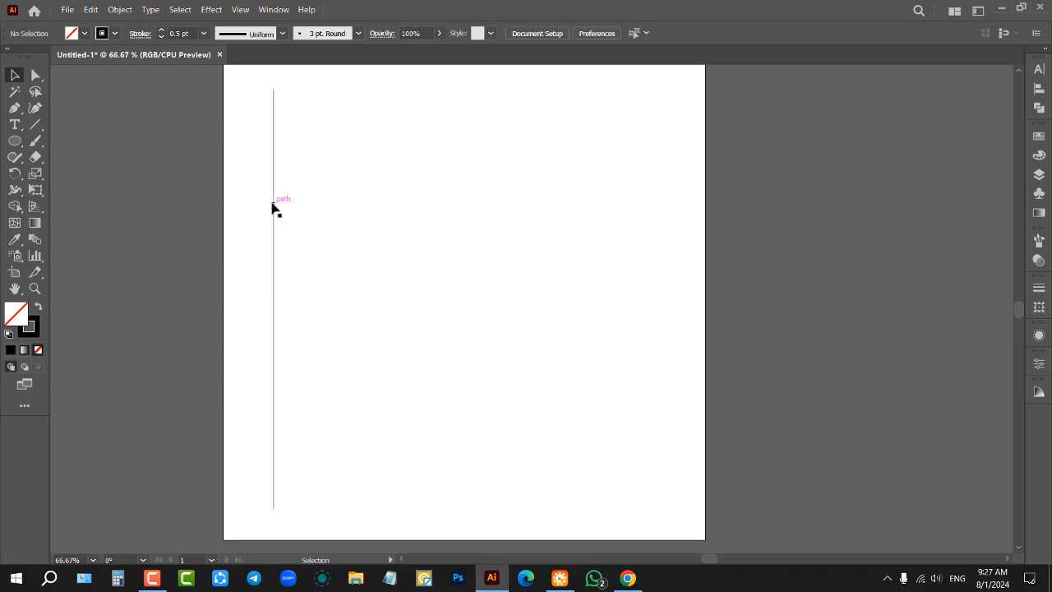
Duplicate the line a short distance to the right and repeat the copy to make 14 evenly spaced vertical lines
alt+drag(275, 207, 302, 210)
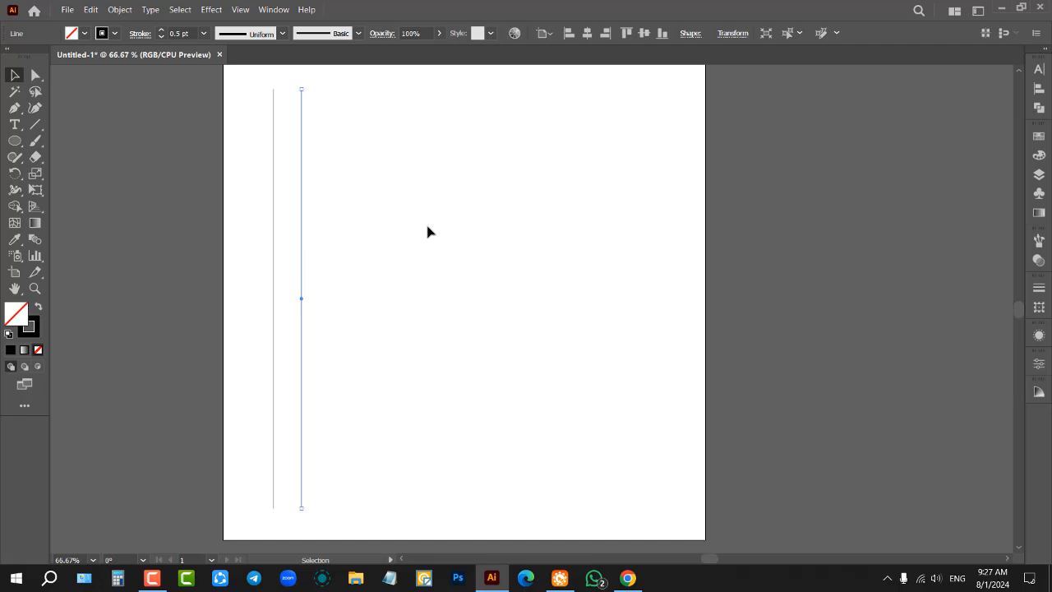
key(a)
key(ctrl+d)
key(ctrl+d)
key(ctrl+d)
key(ctrl+d)
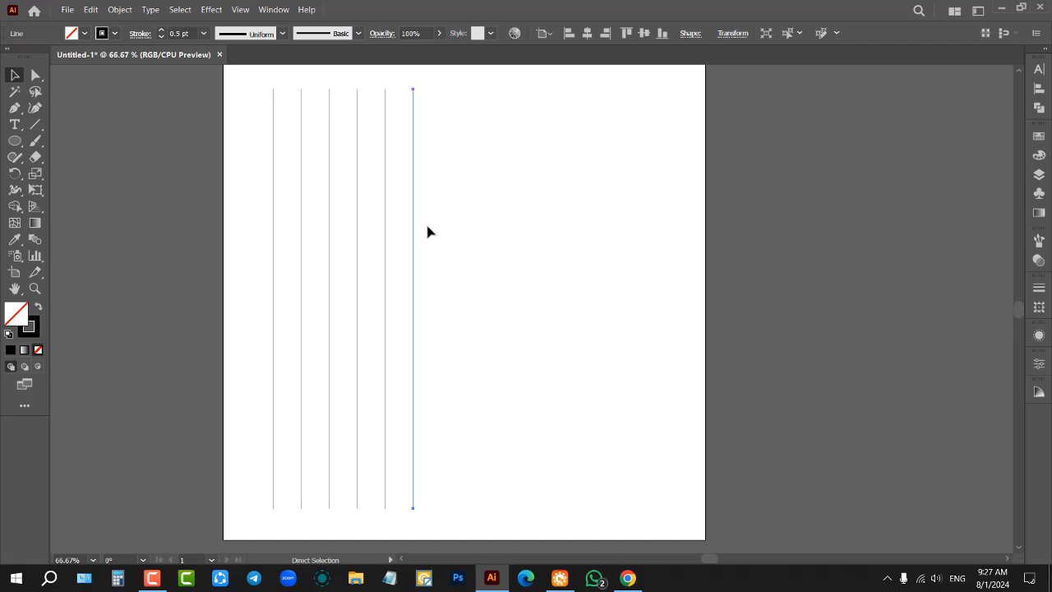
key(ctrl+d)
key(ctrl+d)
key(ctrl+d)
key(ctrl+d)
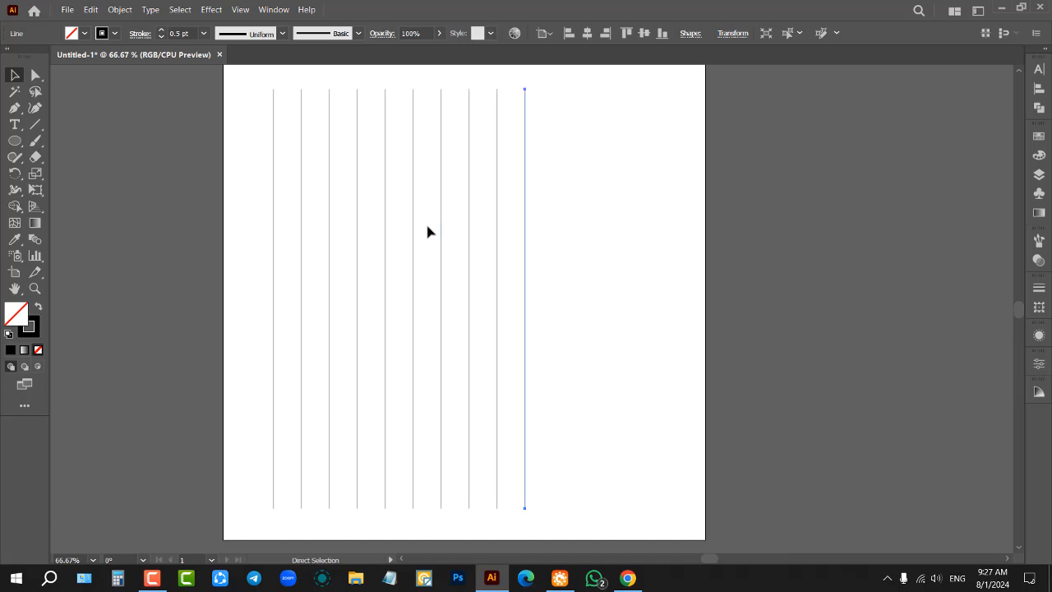
key(ctrl+d)
key(ctrl+d)
key(ctrl+d)
key(ctrl+d)
key(v)
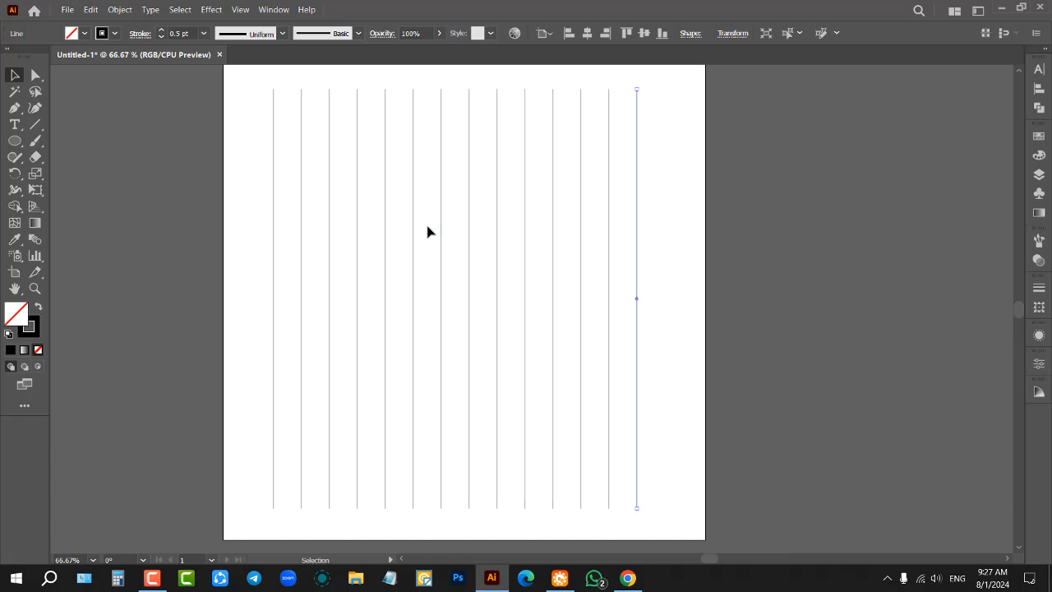
Narrow the whole set of vertical lines from its right side to tighten the even spacing, keeping the height
drag(226, 186, 601, 301)
click(627, 305)
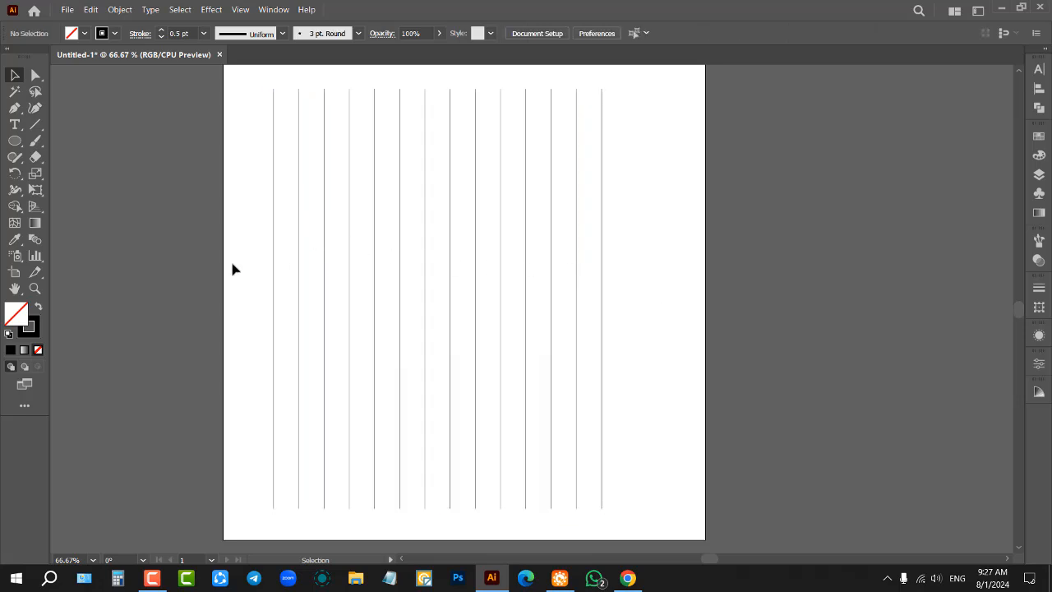
drag(215, 191, 561, 255)
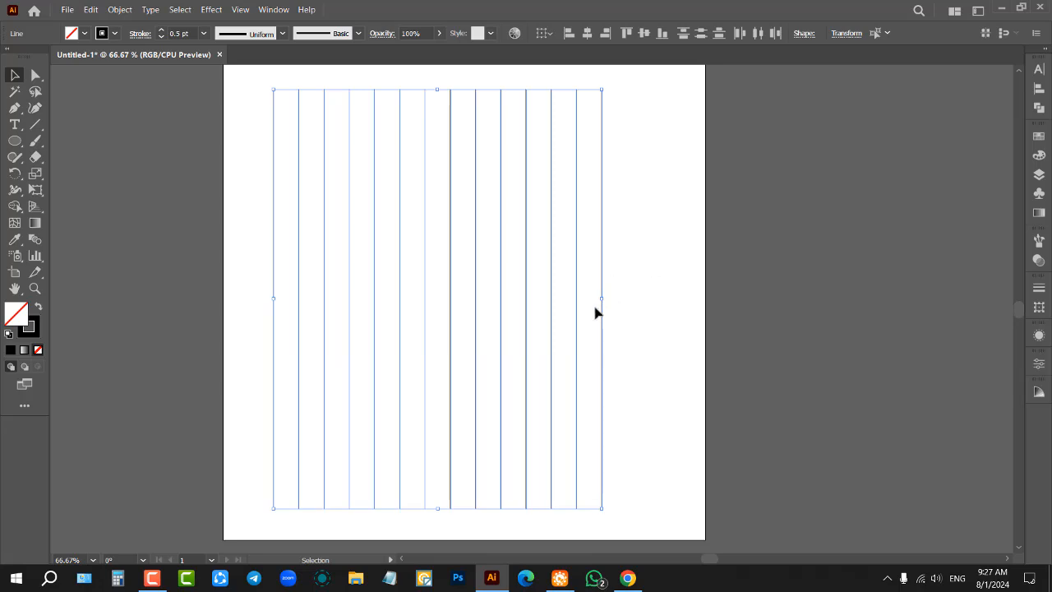
drag(599, 302, 581, 306)
click(695, 310)
Group all the vertical lines and centre the group horizontally on the artboard
drag(220, 162, 686, 286)
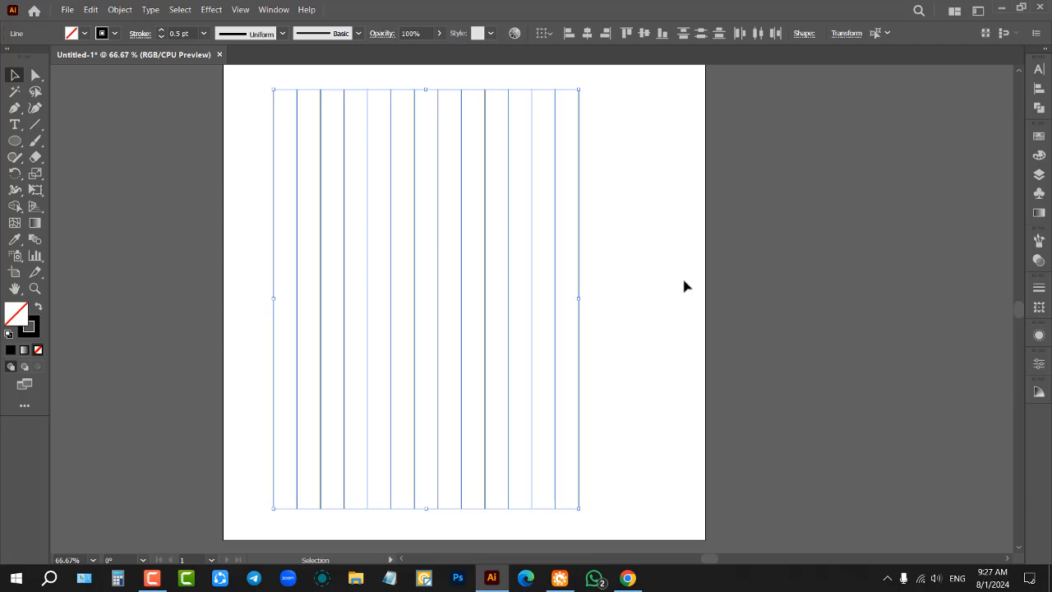
key(a)
key(ctrl+g)
key(v)
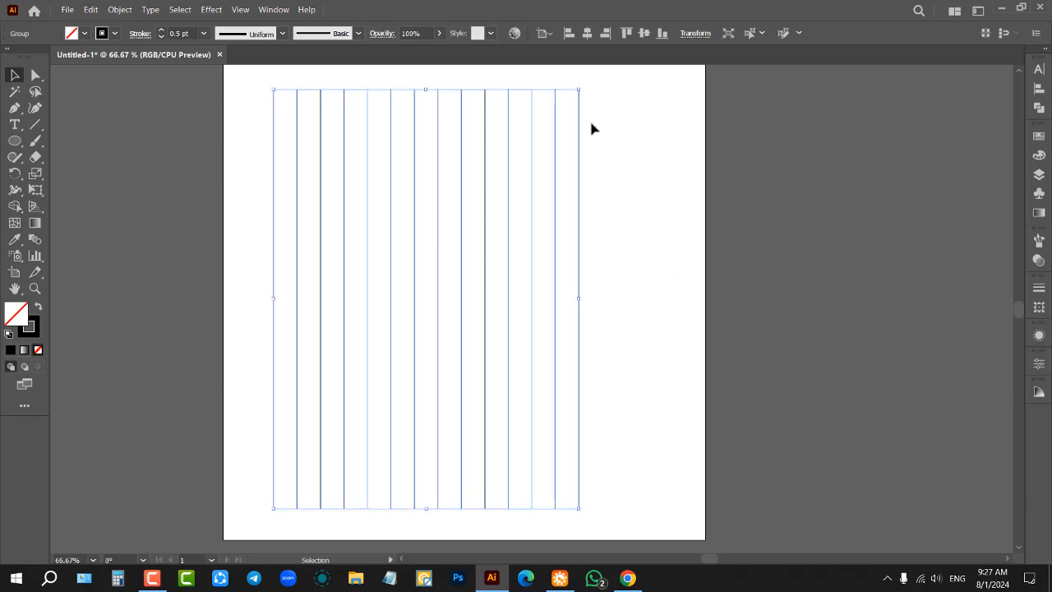
click(587, 32)
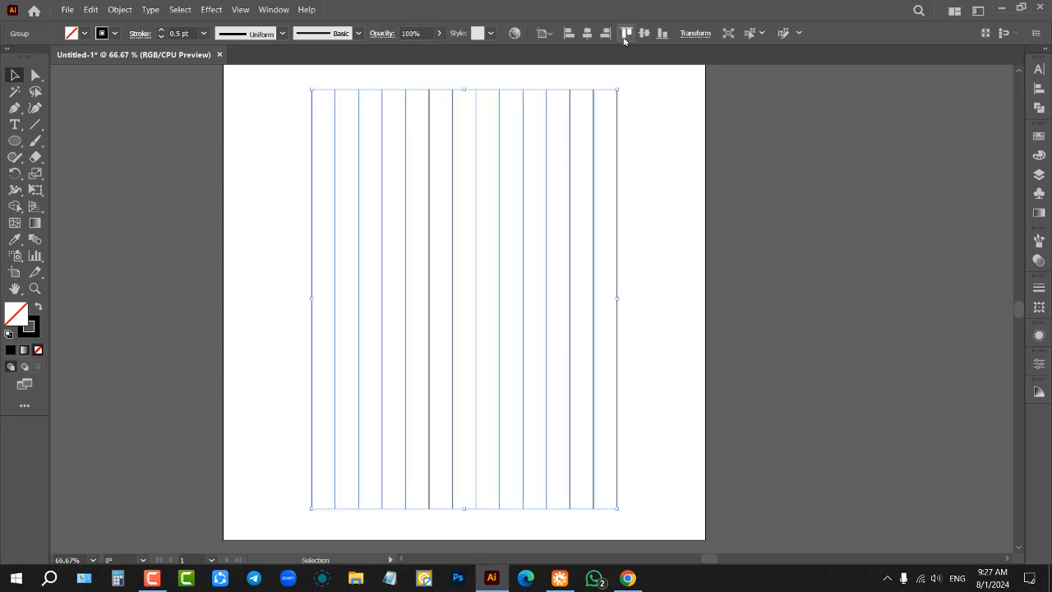
Try narrower and wider line spacings by resizing the line group's width from its right side
click(710, 206)
click(618, 215)
drag(620, 300, 540, 300)
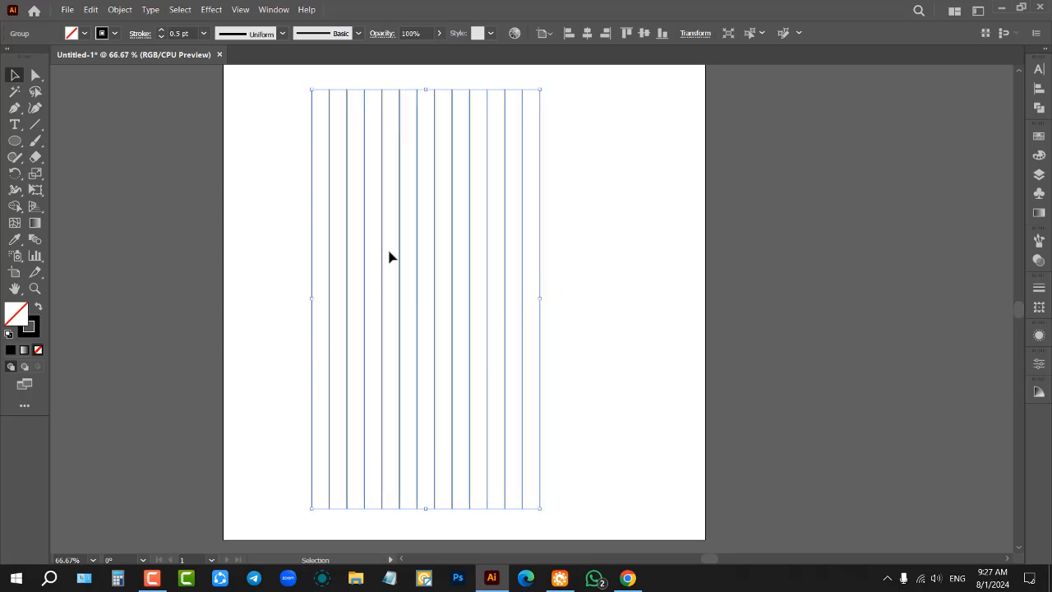
click(444, 275)
click(538, 301)
drag(543, 300, 635, 300)
click(719, 317)
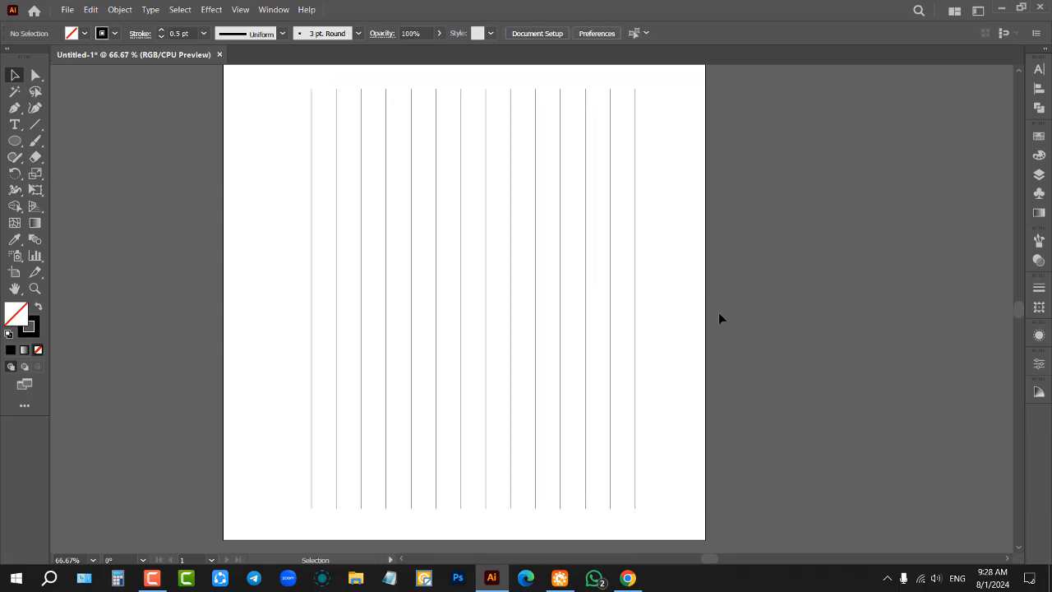
Narrow the line group from its right side to tighten the spacing between the vertical lines
click(634, 302)
drag(636, 302, 584, 300)
click(609, 302)
click(551, 301)
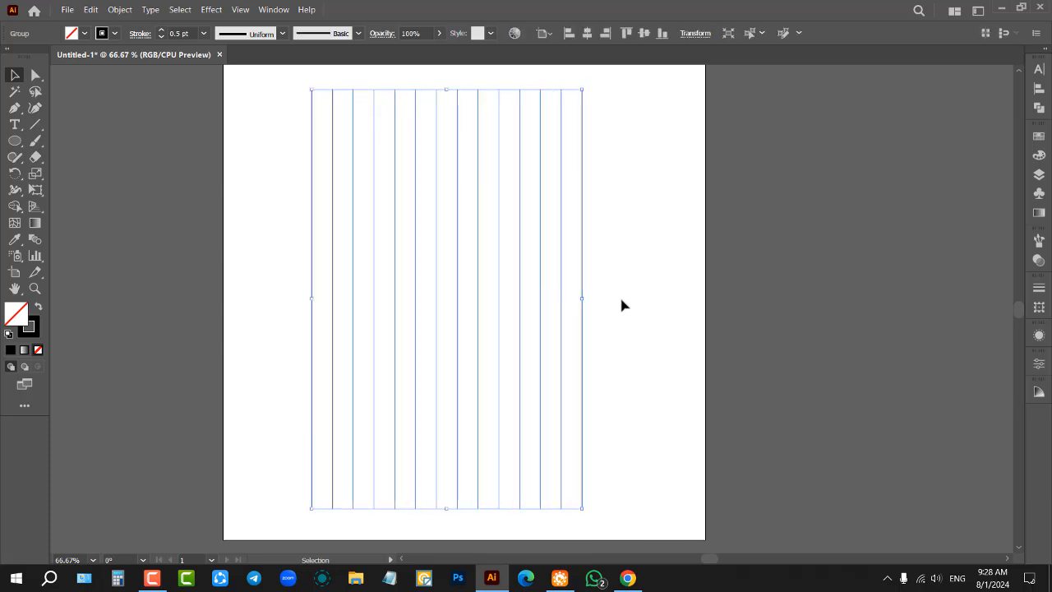
click(618, 301)
click(582, 299)
click(655, 292)
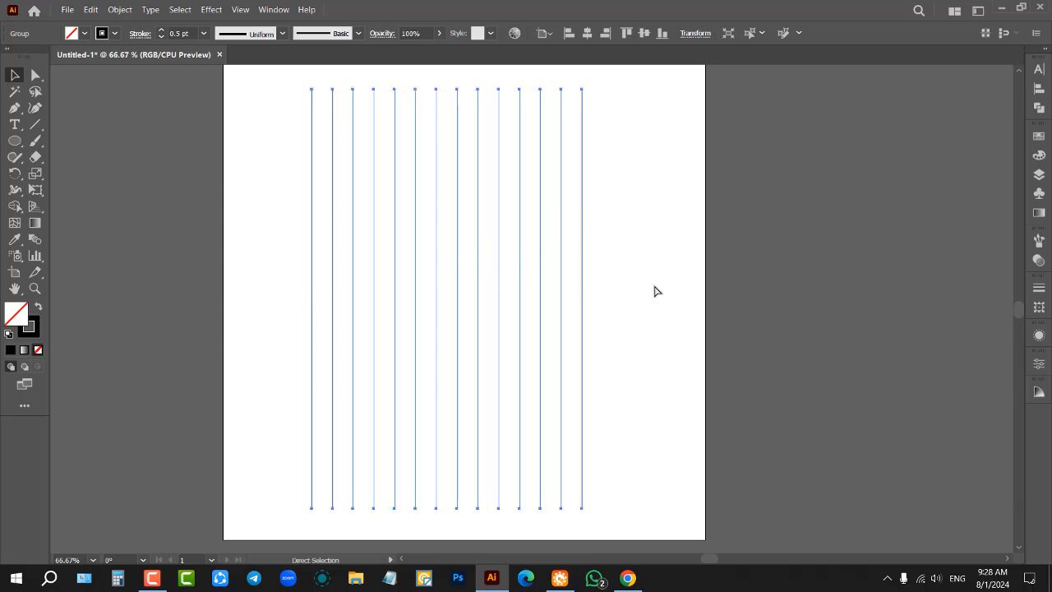
key(ctrl+a)
click(653, 288)
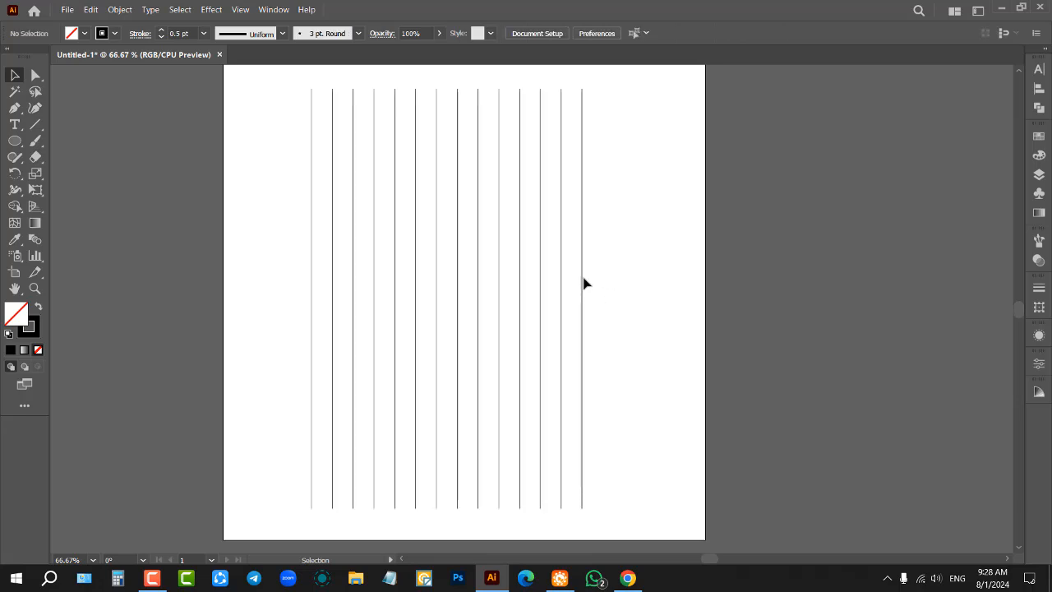
Add a copy of the vertical line group rotated 90° across the original to form a crossing grid
drag(584, 284, 698, 319)
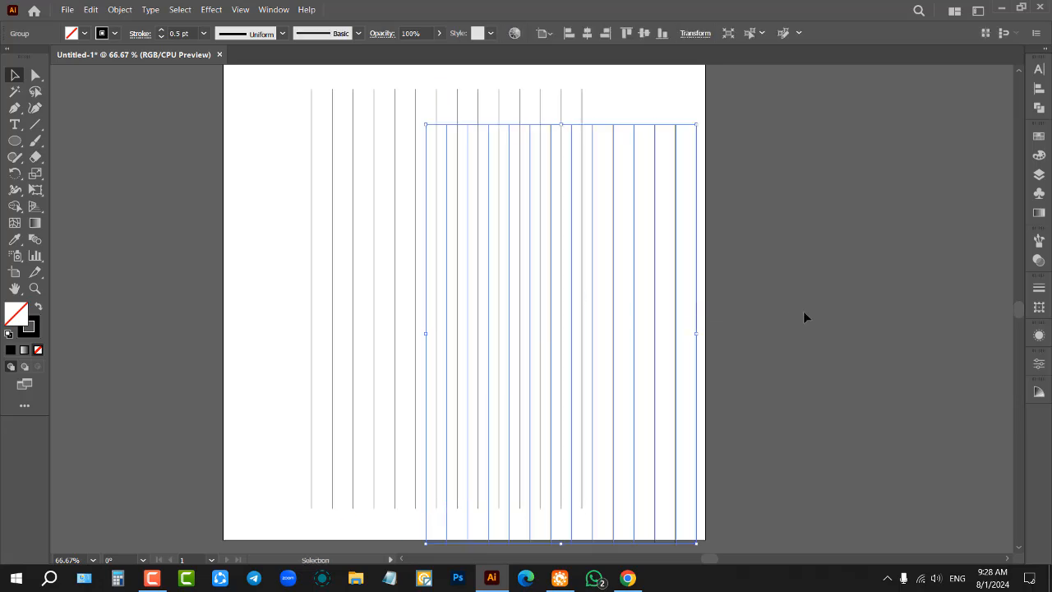
key(ctrl+z)
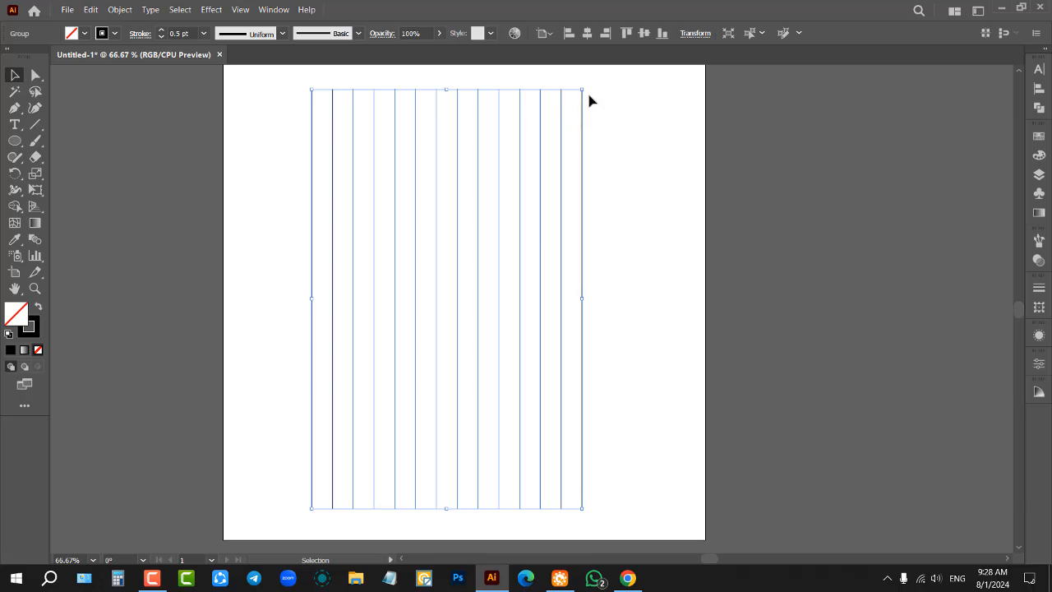
click(631, 212)
click(583, 202)
drag(586, 87, 768, 393)
click(716, 212)
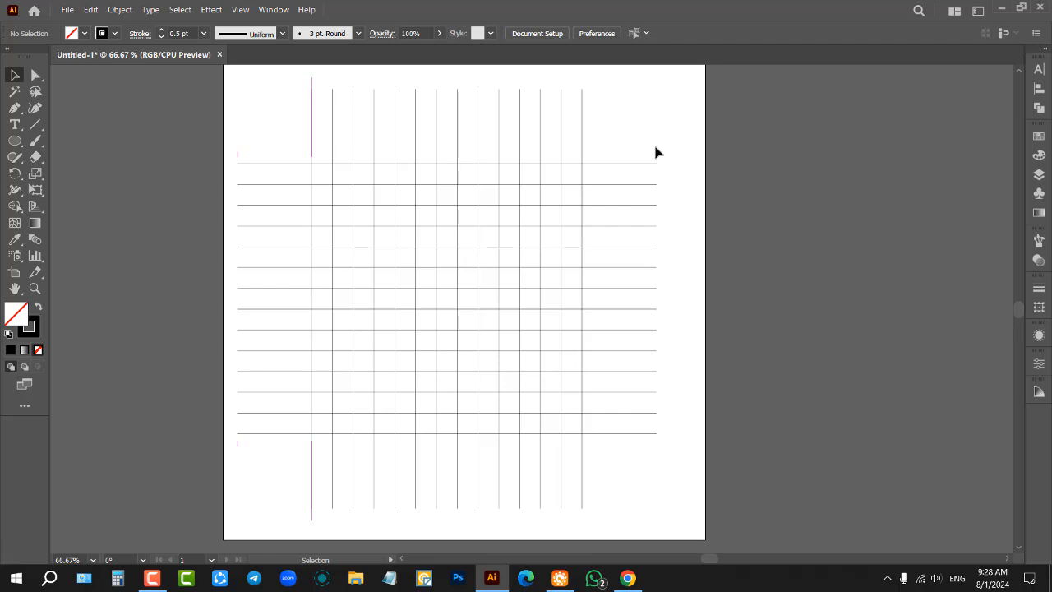
Group the vertical and horizontal line sets and centre the whole grid horizontally on the artboard
scroll(571, 240, down, 2)
scroll(627, 205, up, 2)
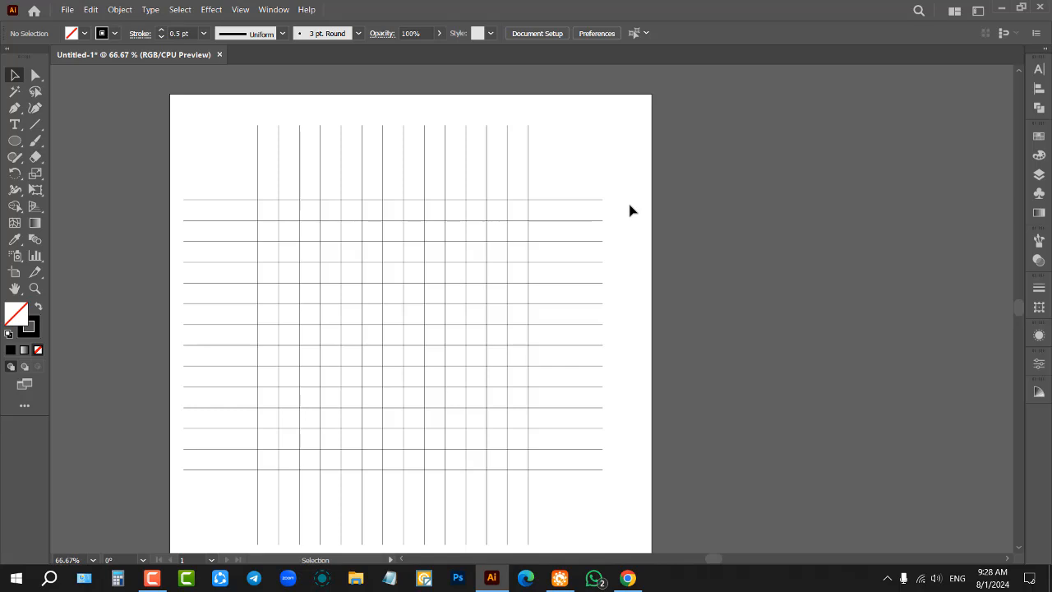
drag(651, 147, 217, 435)
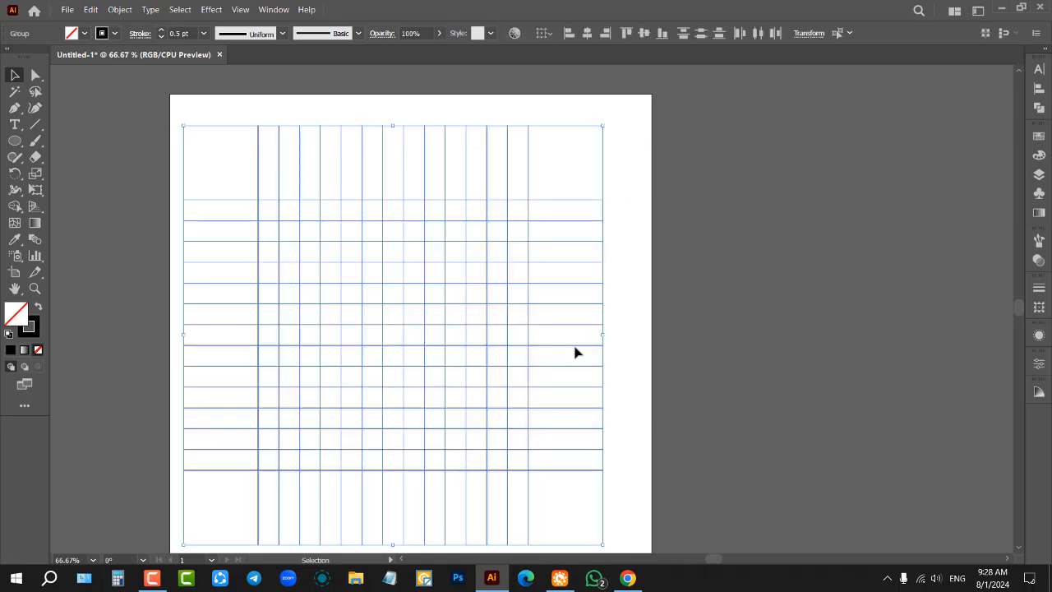
click(587, 33)
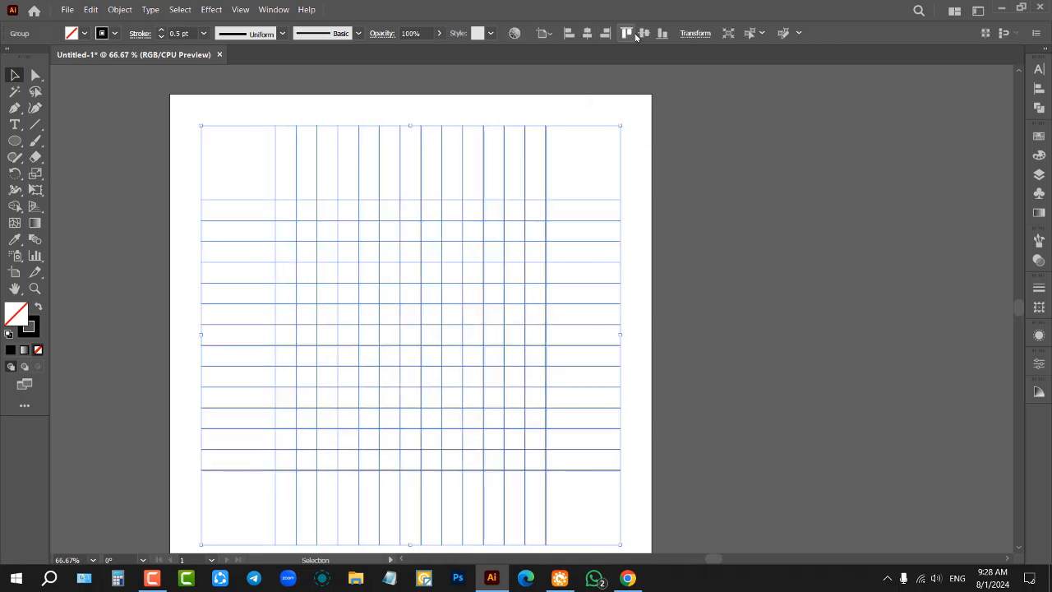
click(713, 168)
scroll(714, 173, down, 1)
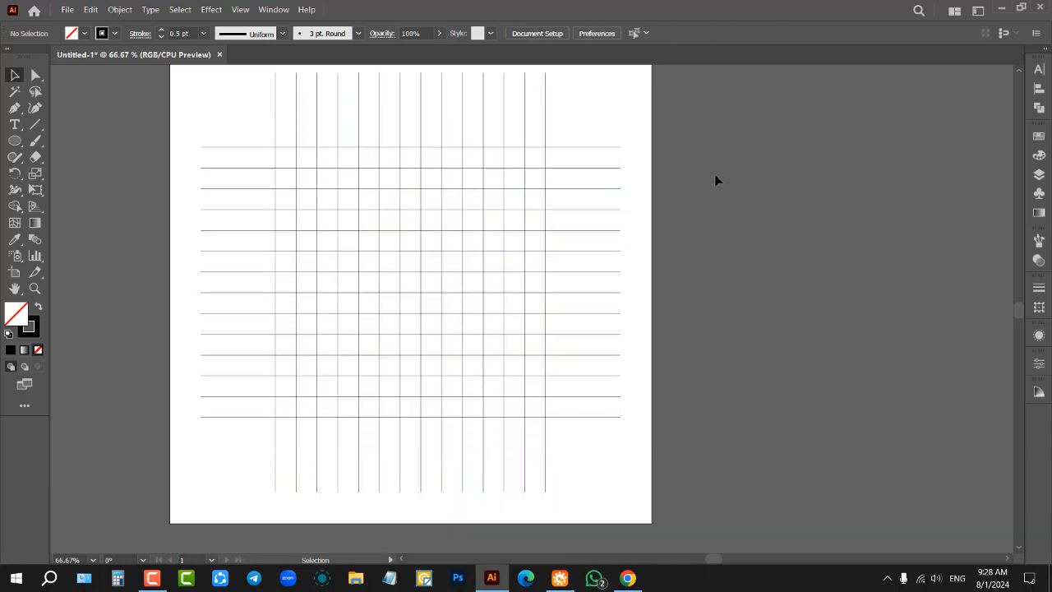
scroll(715, 180, up, 1)
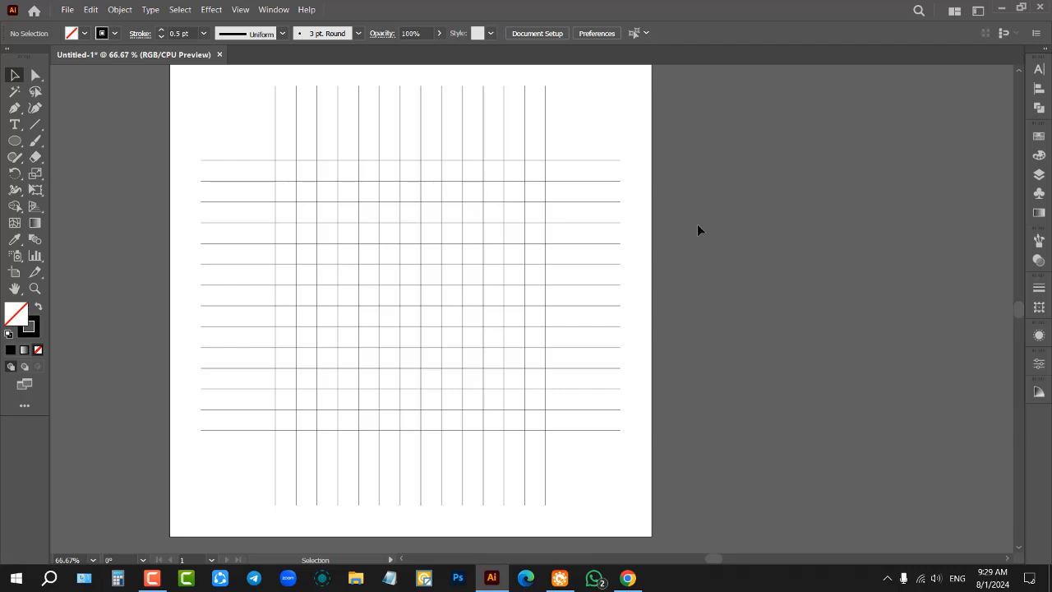
Delete the whole grid and draw a new long vertical line near the artboard's left edge
drag(646, 96, 420, 319)
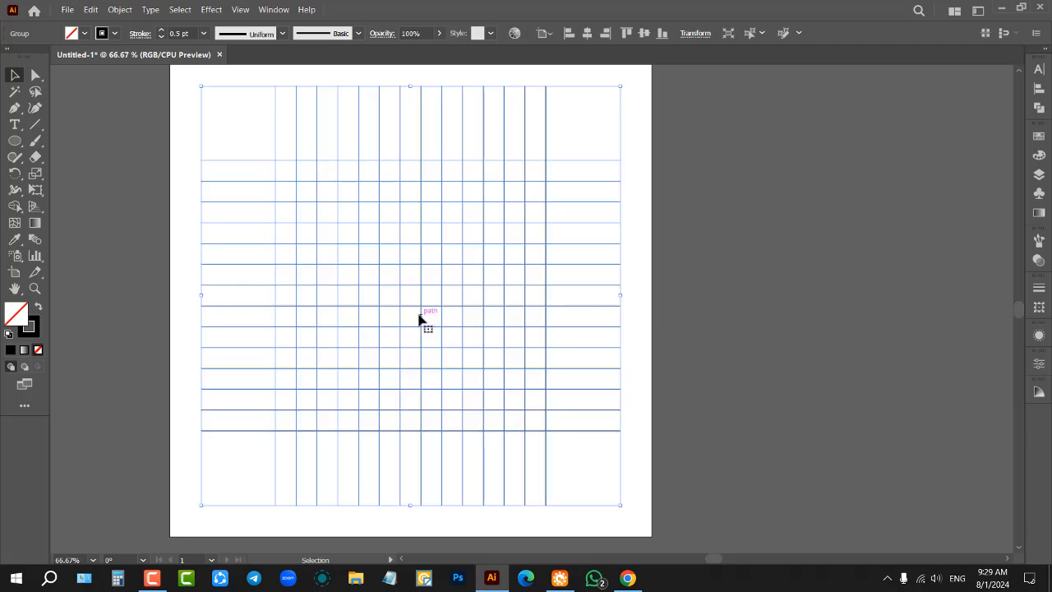
key(Delete)
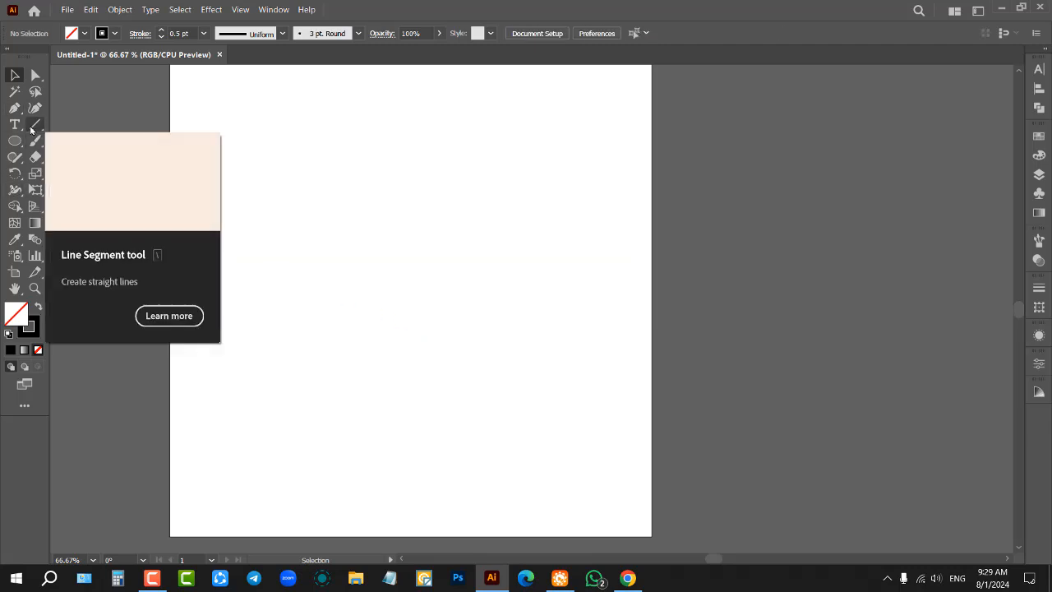
click(32, 129)
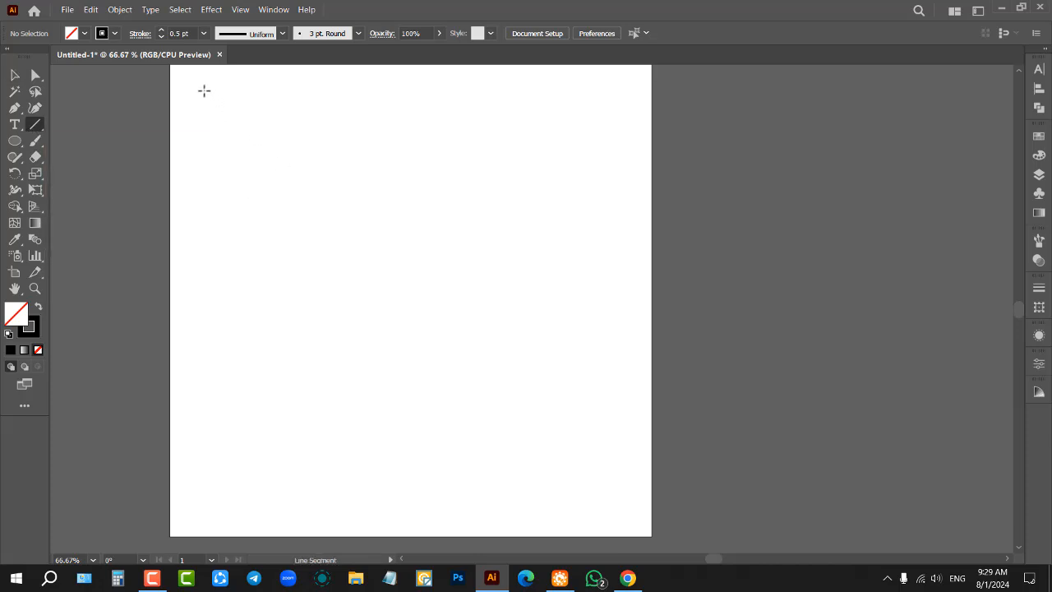
drag(204, 90, 204, 478)
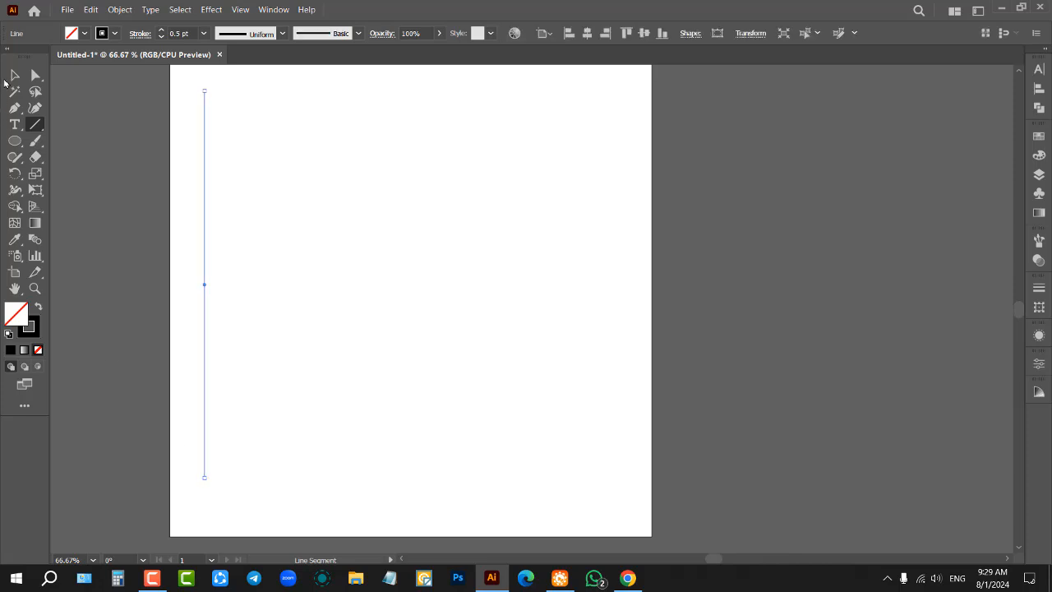
click(15, 75)
click(125, 173)
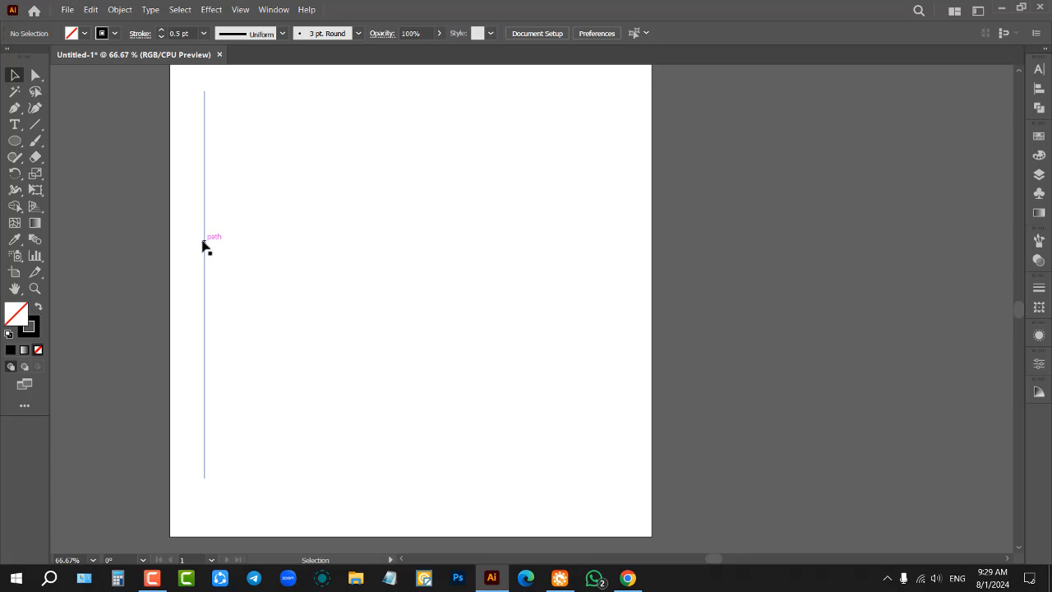
Duplicate the vertical line a short distance to its right and repeat the copy to make six evenly spaced lines
drag(202, 240, 220, 245)
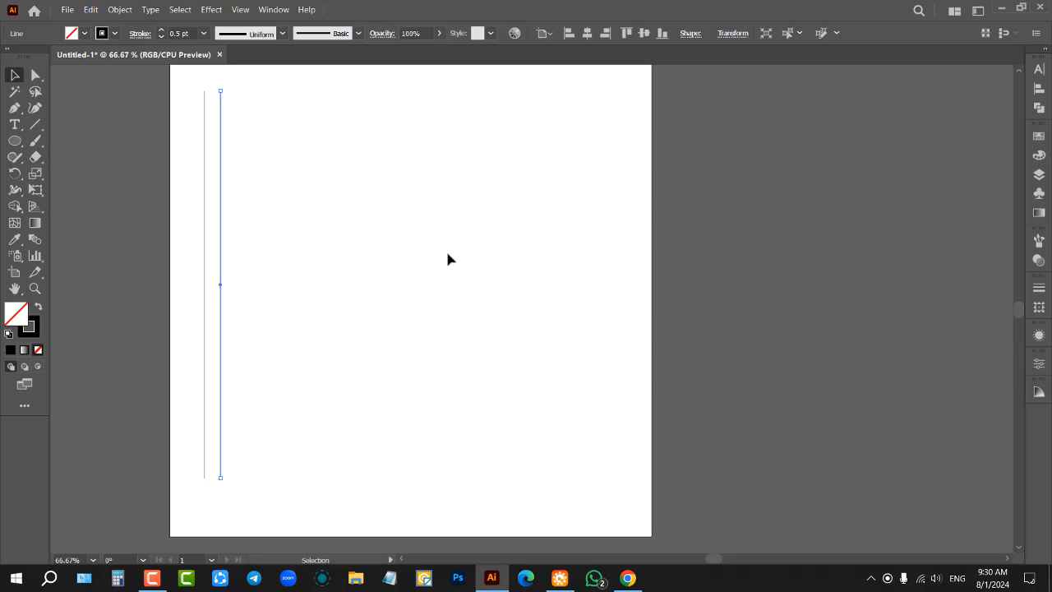
key(ctrl+d)
key(ctrl+d)
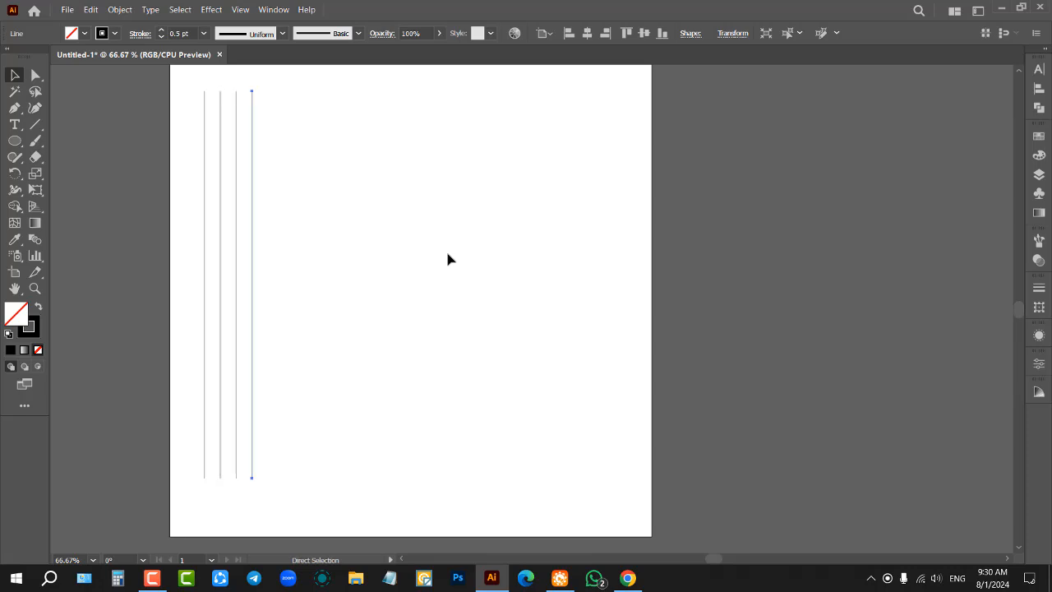
key(ctrl+d)
key(ctrl+d)
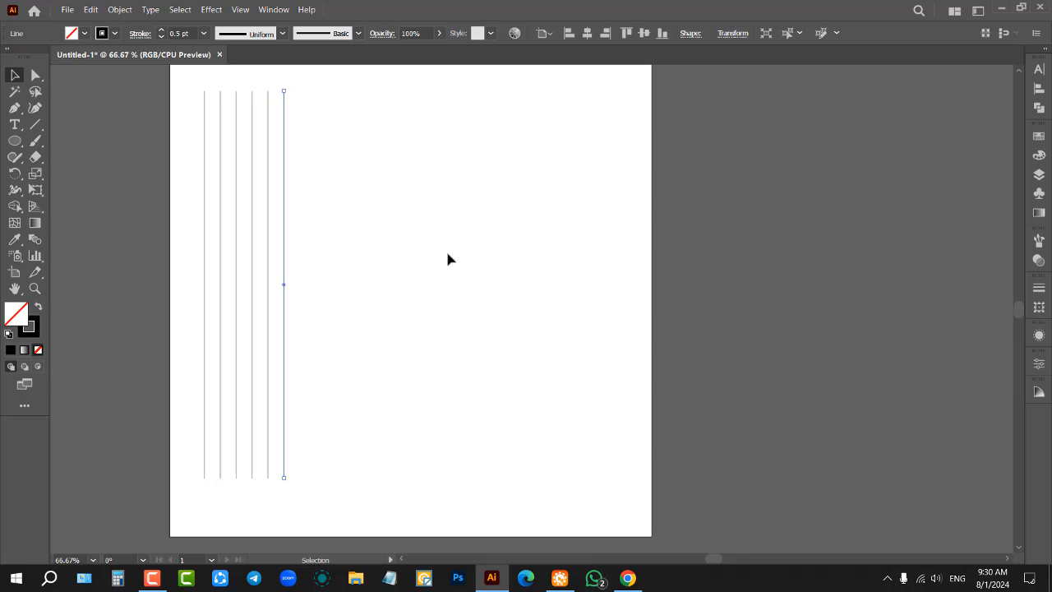
Undo the last three line copies and create them again at the same spacing
key(ctrl+z)
key(ctrl+z)
key(ctrl+z)
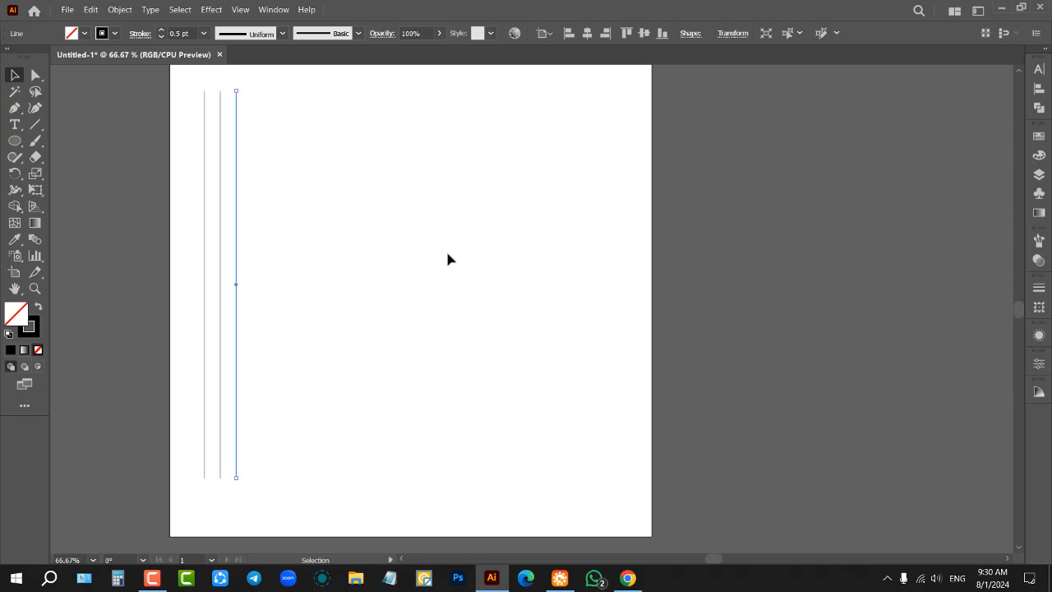
key(ctrl+d)
key(ctrl+d)
key(ctrl+d)
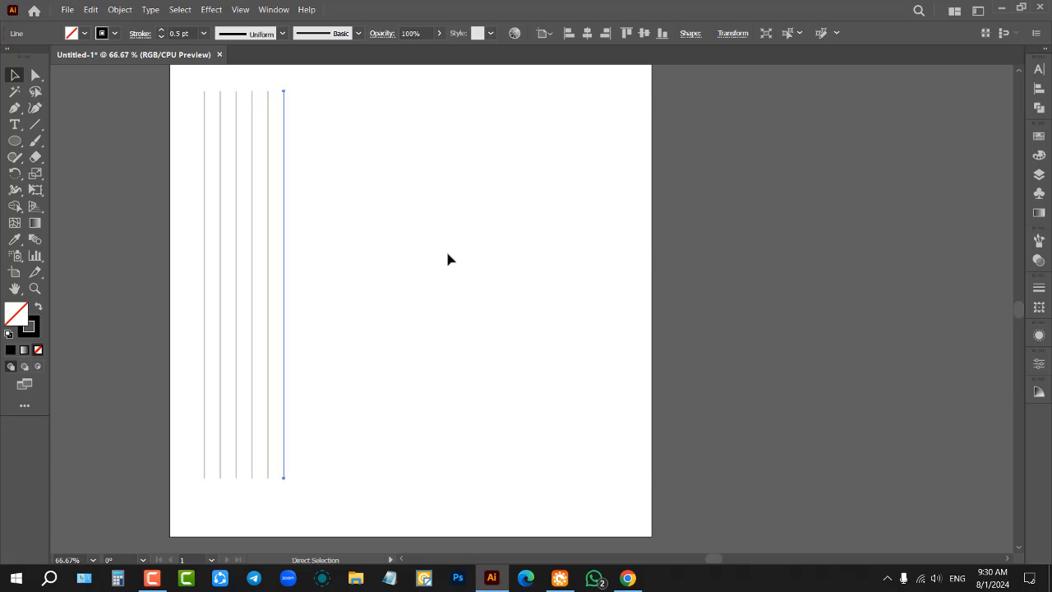
Keep repeating the line copy at the same spacing to reach 14 evenly spaced vertical lines
key(ctrl+d)
key(ctrl+d)
key(ctrl+d)
key(ctrl+d)
key(ctrl+d)
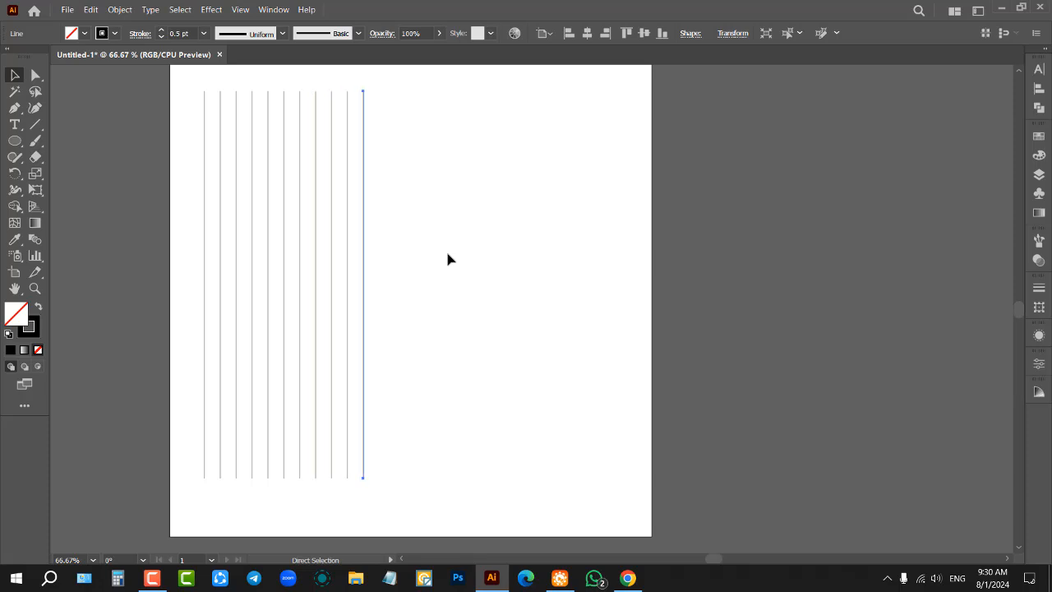
key(ctrl+d)
key(ctrl+d)
key(ctrl+d)
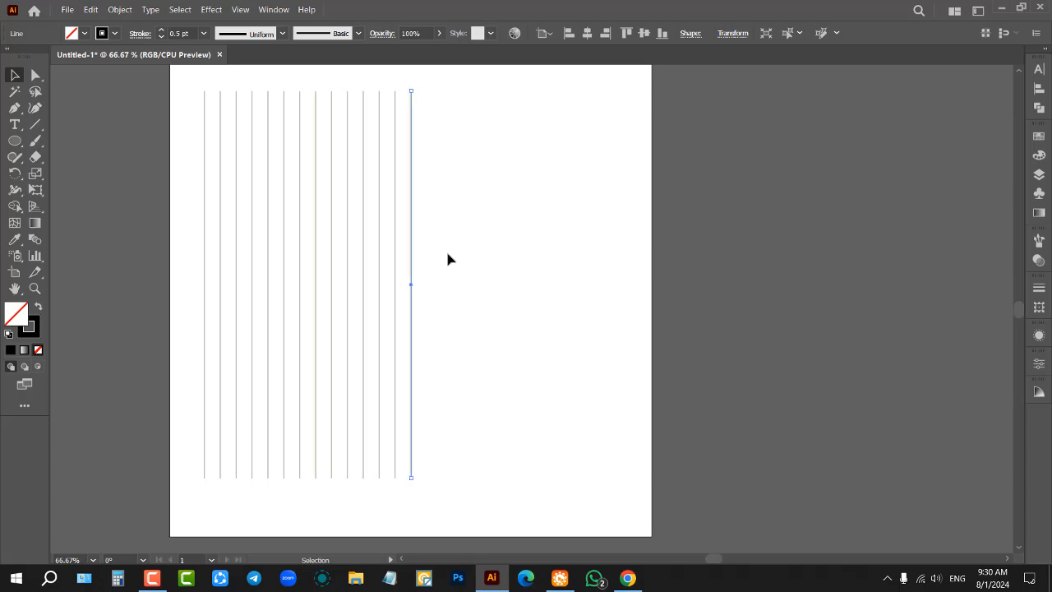
Group the 14 vertical lines and stretch the group slightly wider to the right and slightly taller downward
drag(117, 187, 519, 291)
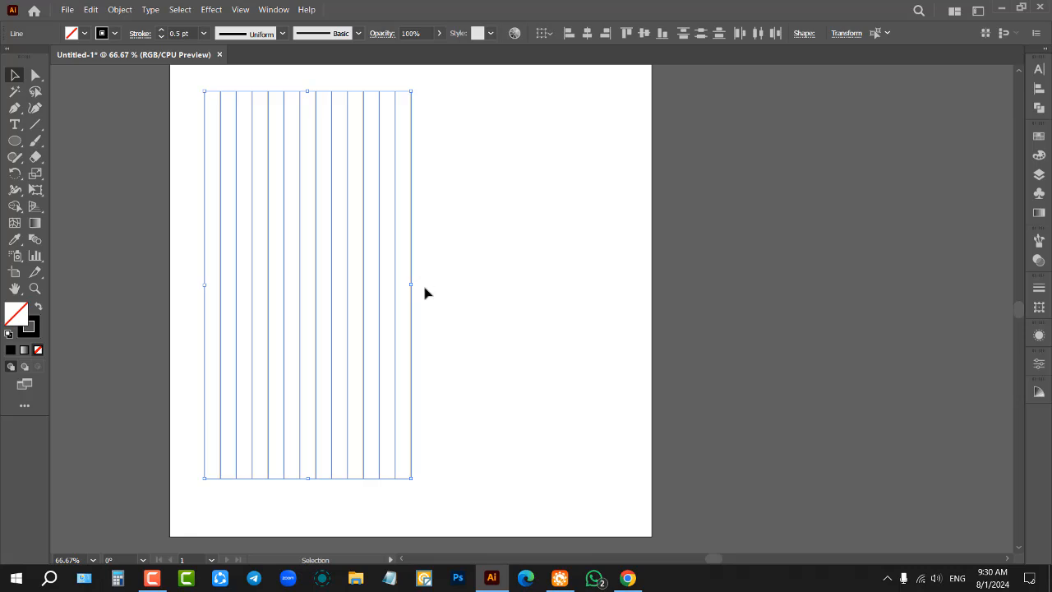
key(ctrl+g)
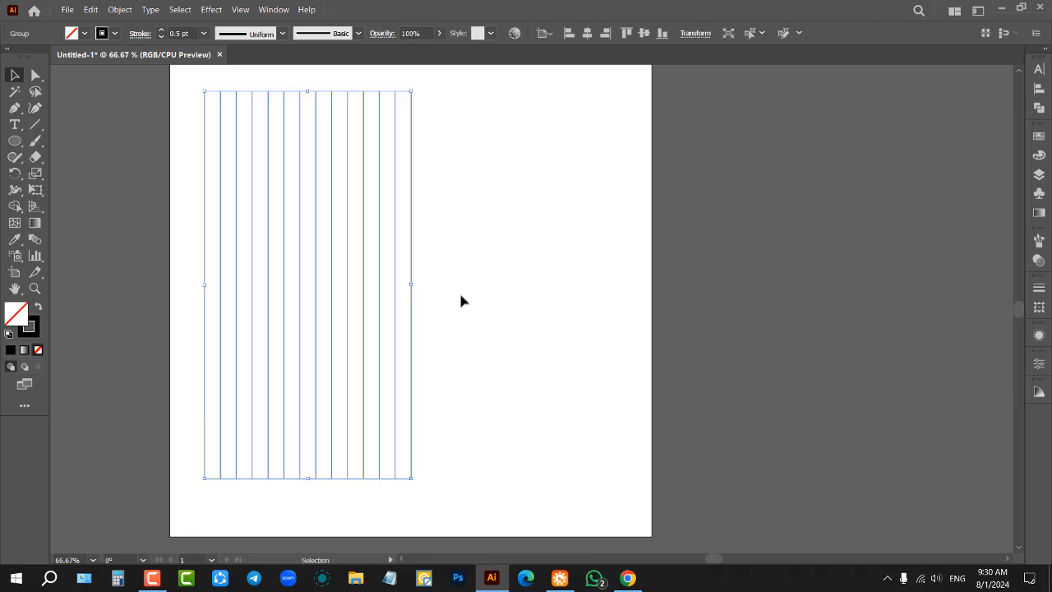
click(461, 295)
click(411, 232)
drag(413, 287, 430, 287)
scroll(312, 451, down, 1)
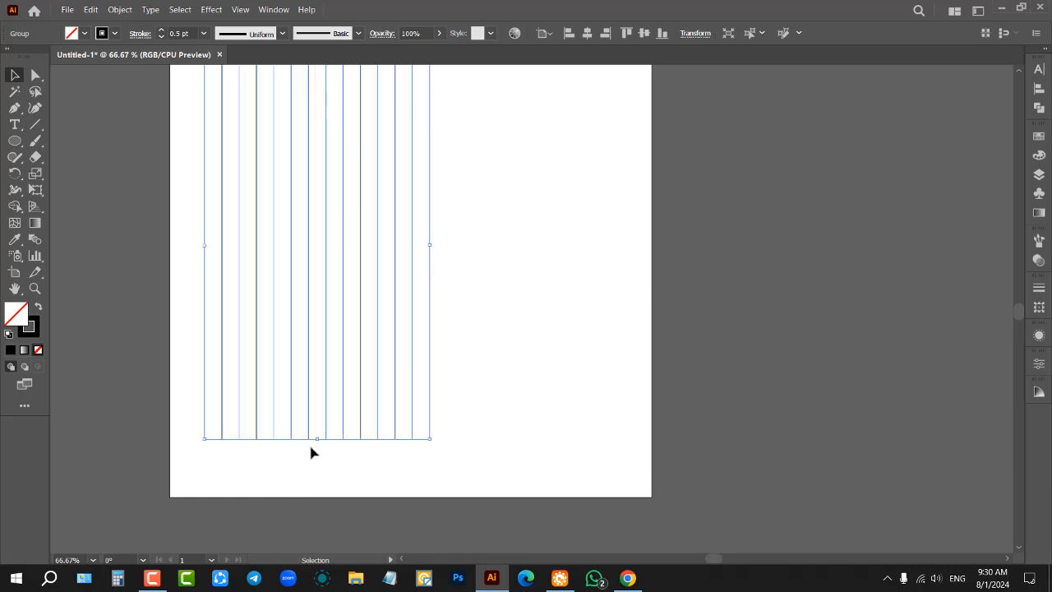
drag(317, 439, 319, 465)
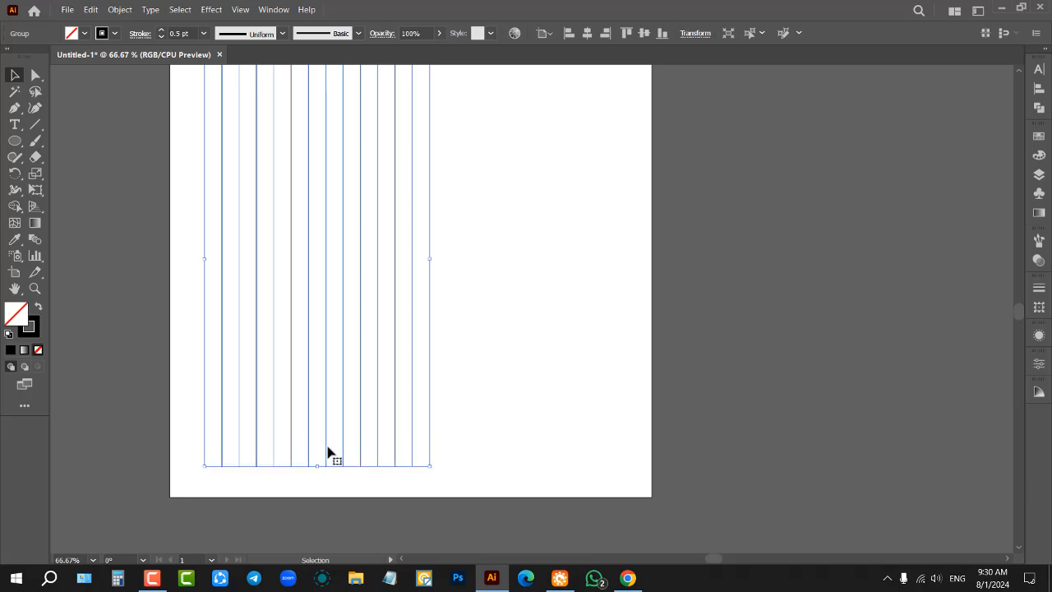
scroll(423, 349, up, 1)
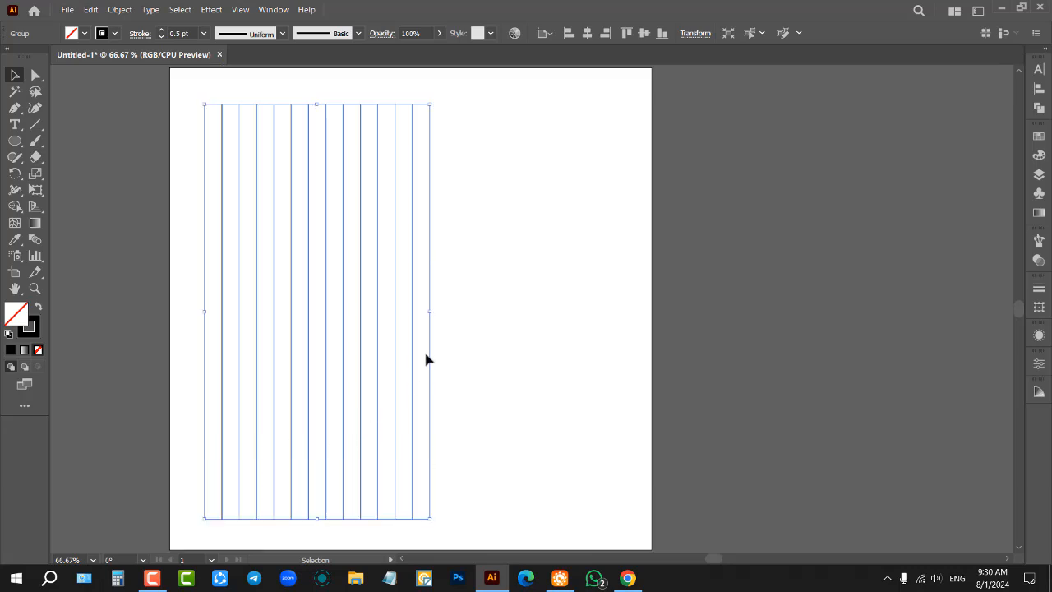
Centre the line group horizontally and vertically on the artboard
click(587, 33)
click(646, 37)
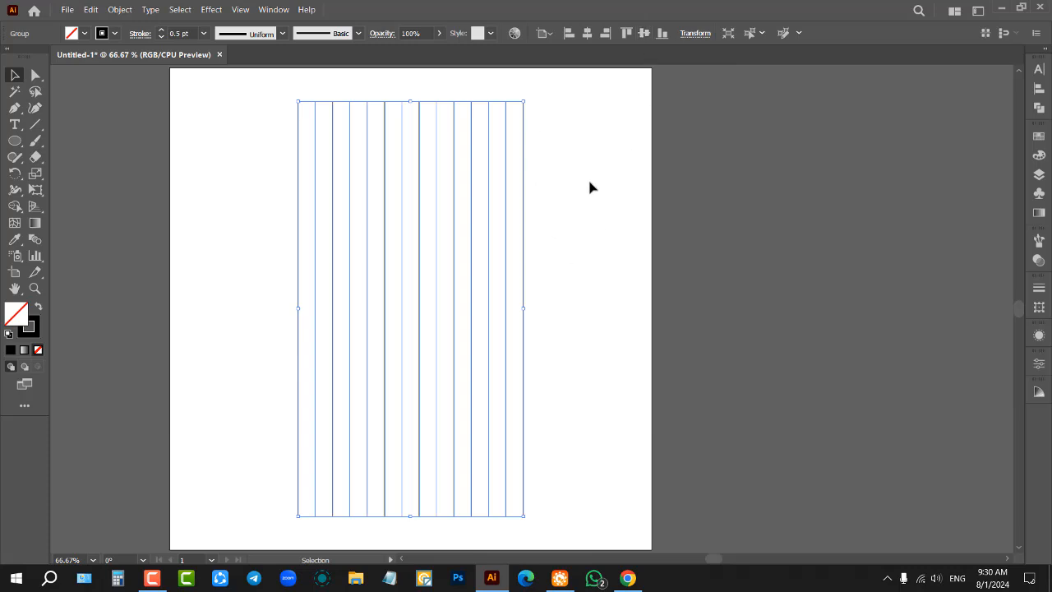
key(a)
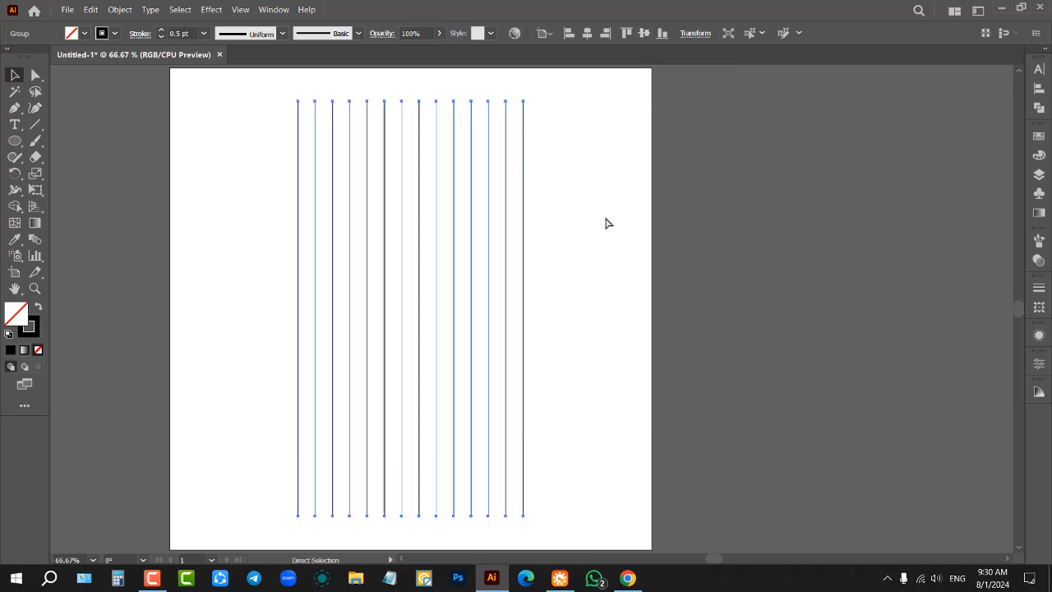
key(v)
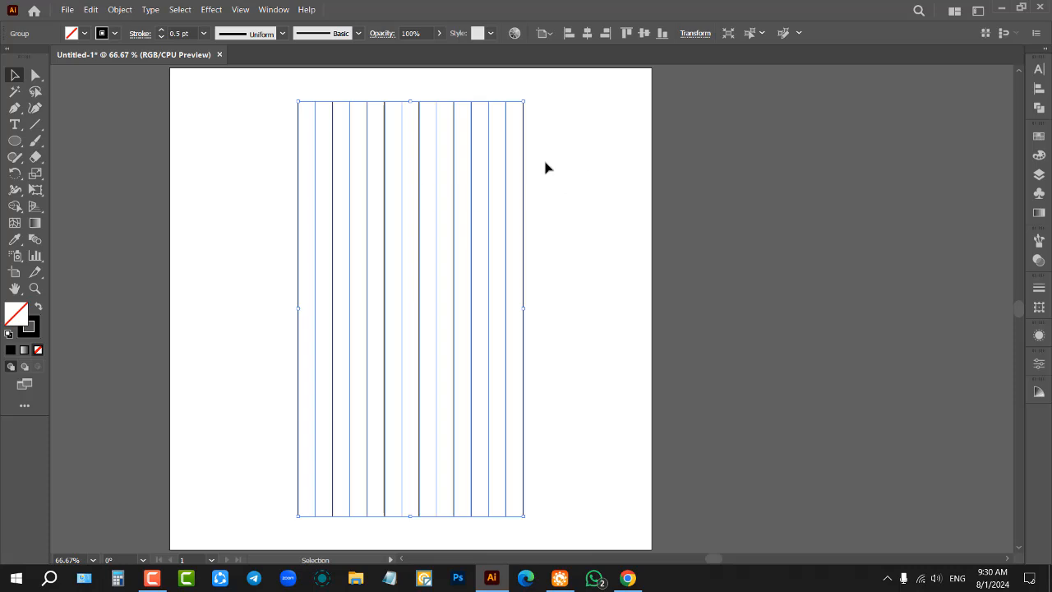
Rotate one copy of the vertical line group 90 degrees so it crosses the other group as horizontal grid lines
click(534, 129)
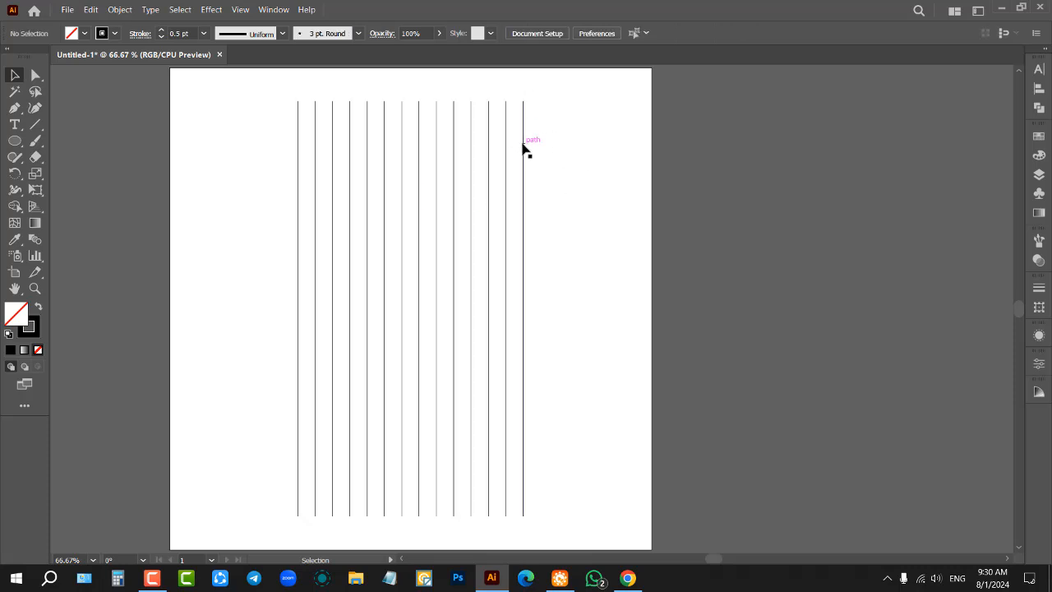
click(522, 131)
click(555, 144)
drag(513, 193, 500, 200)
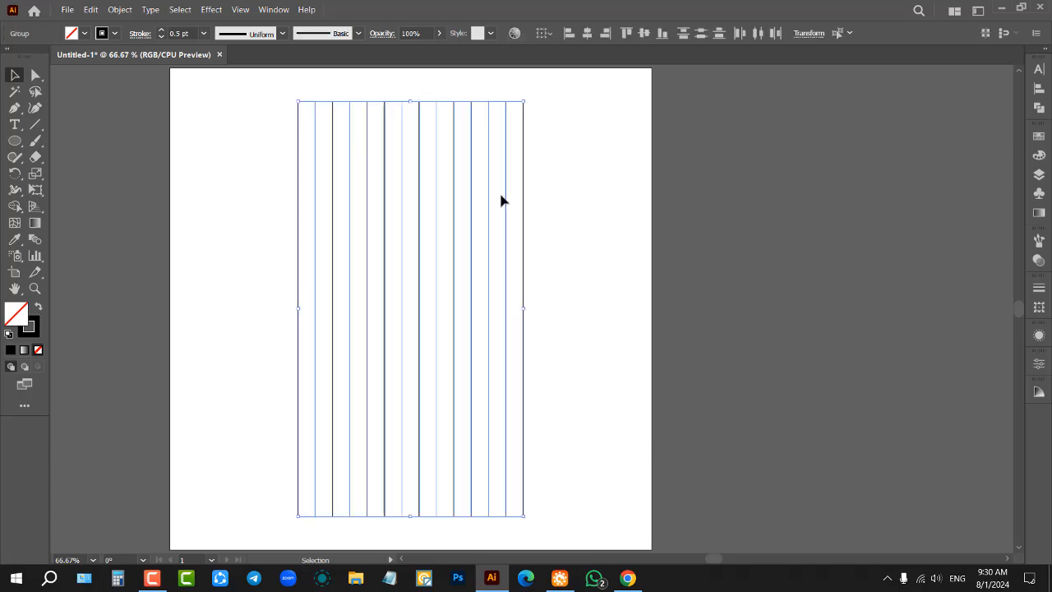
click(562, 148)
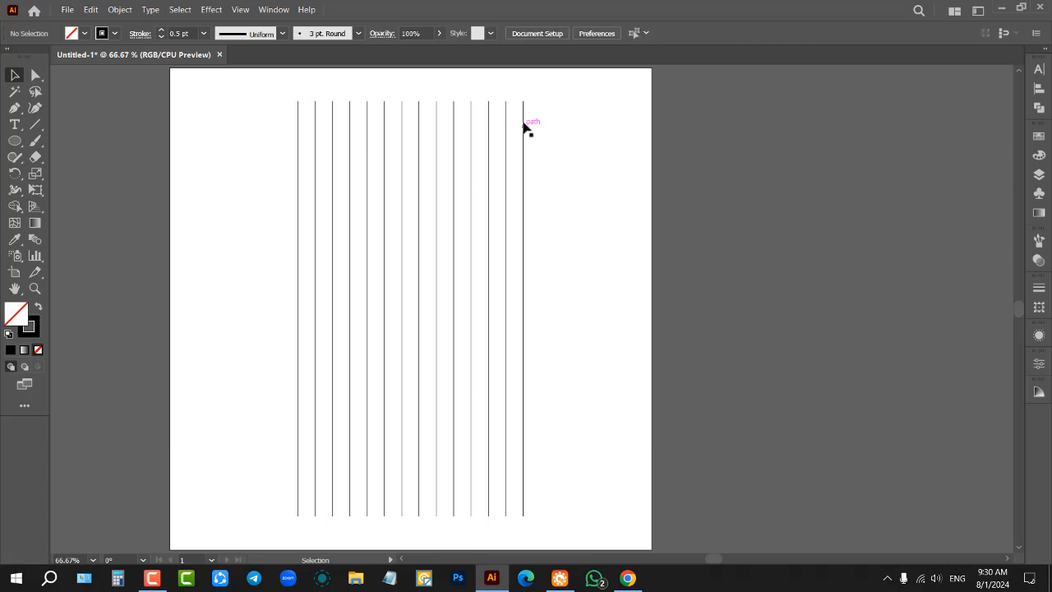
click(523, 125)
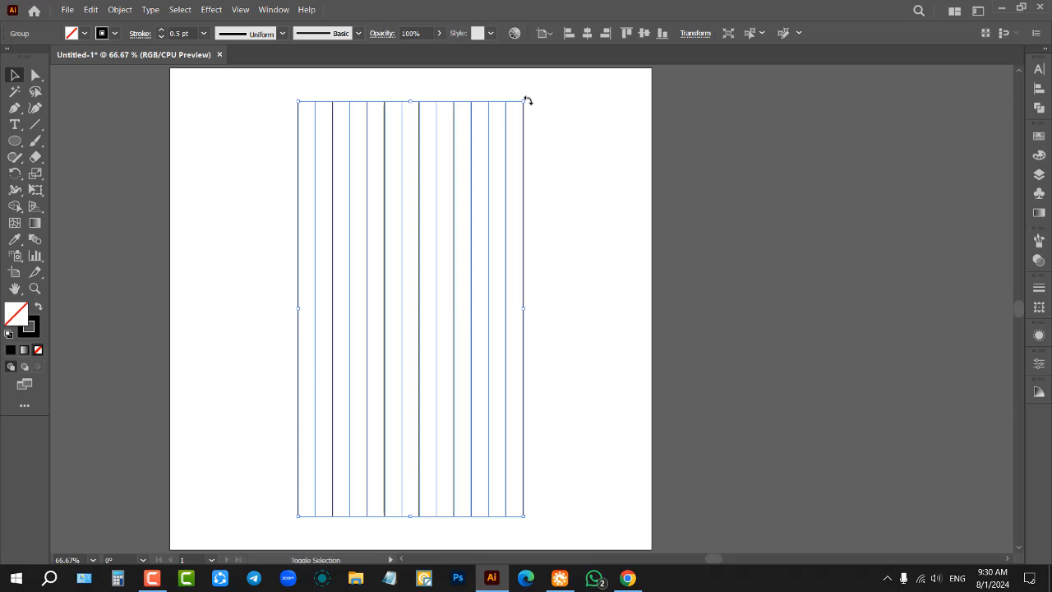
drag(528, 100, 680, 401)
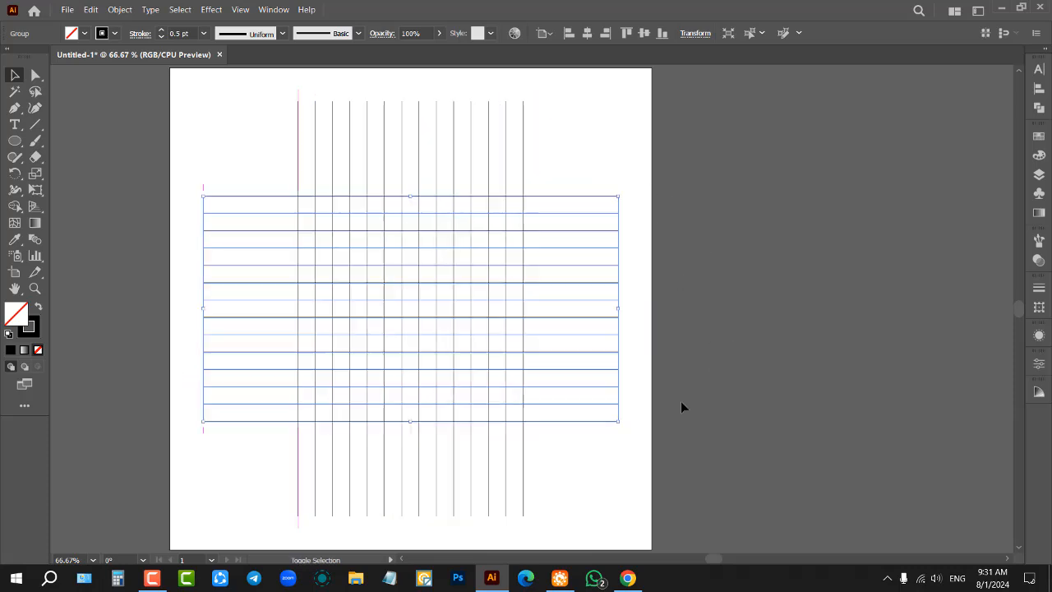
click(694, 231)
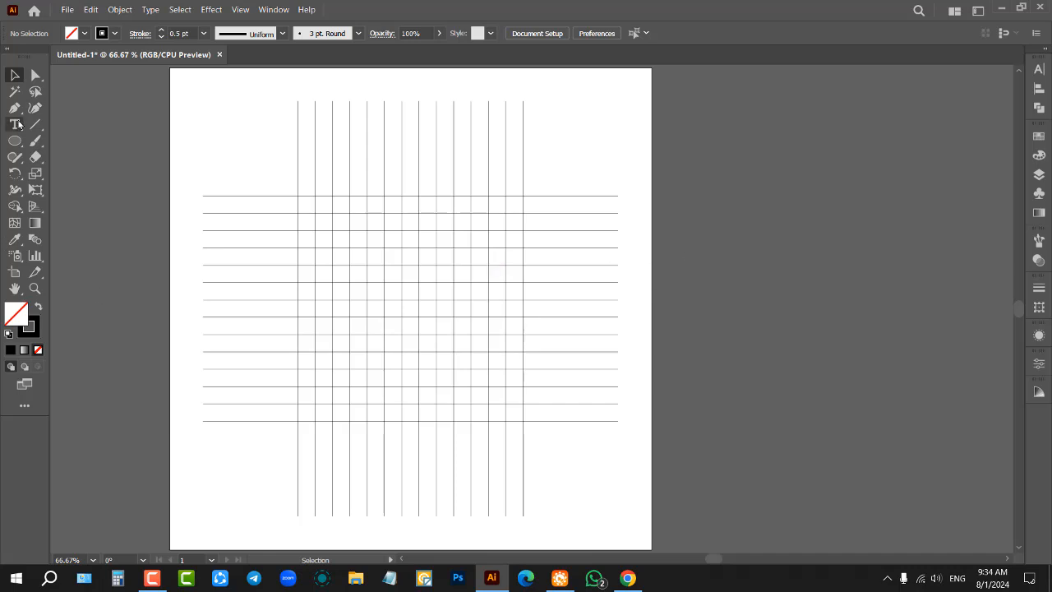
Draw a circle from the grid's centre at 500, 500 px out to the outermost grid lines and check its edge against the grid
click(15, 141)
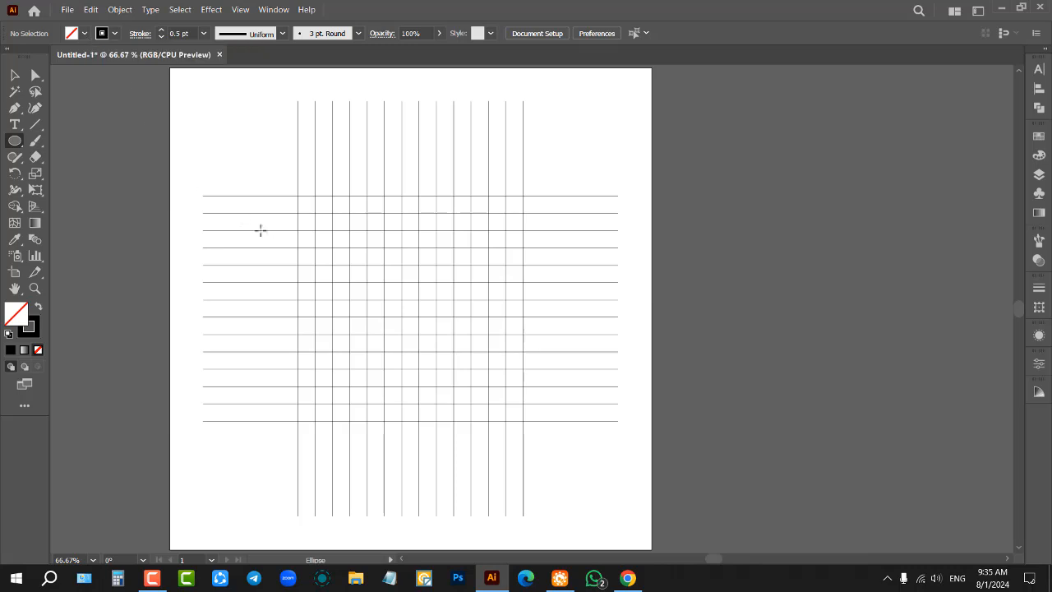
scroll(431, 257, up, 1)
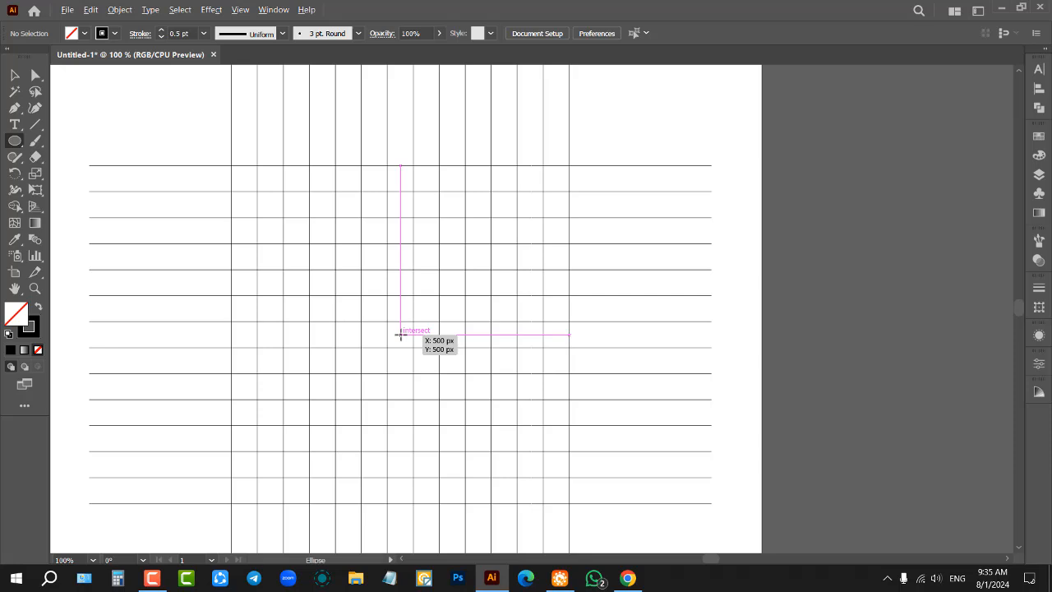
drag(400, 334, 567, 459)
click(18, 77)
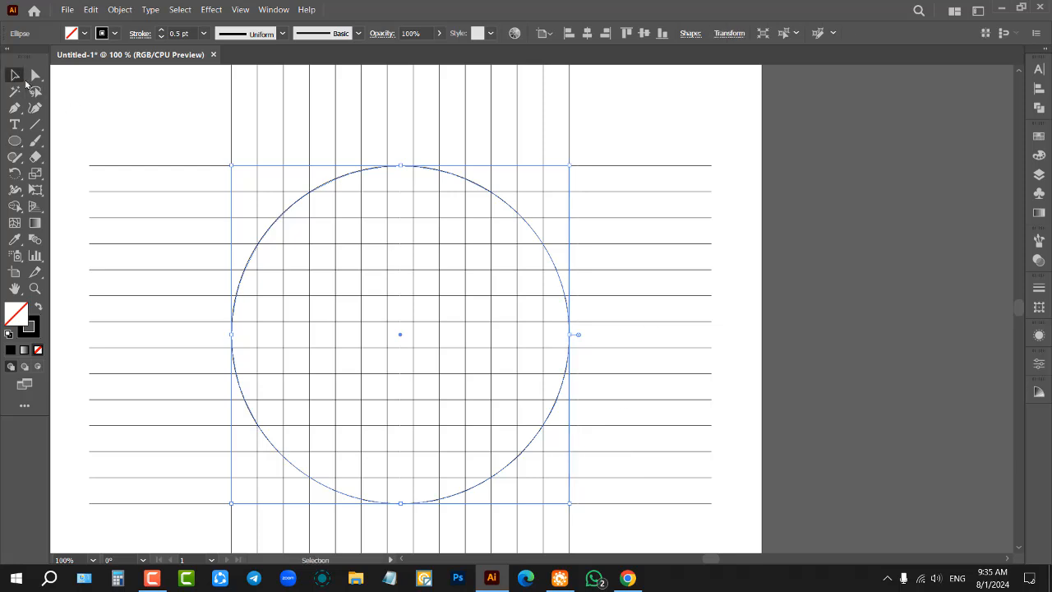
click(136, 120)
scroll(401, 156, up, 4)
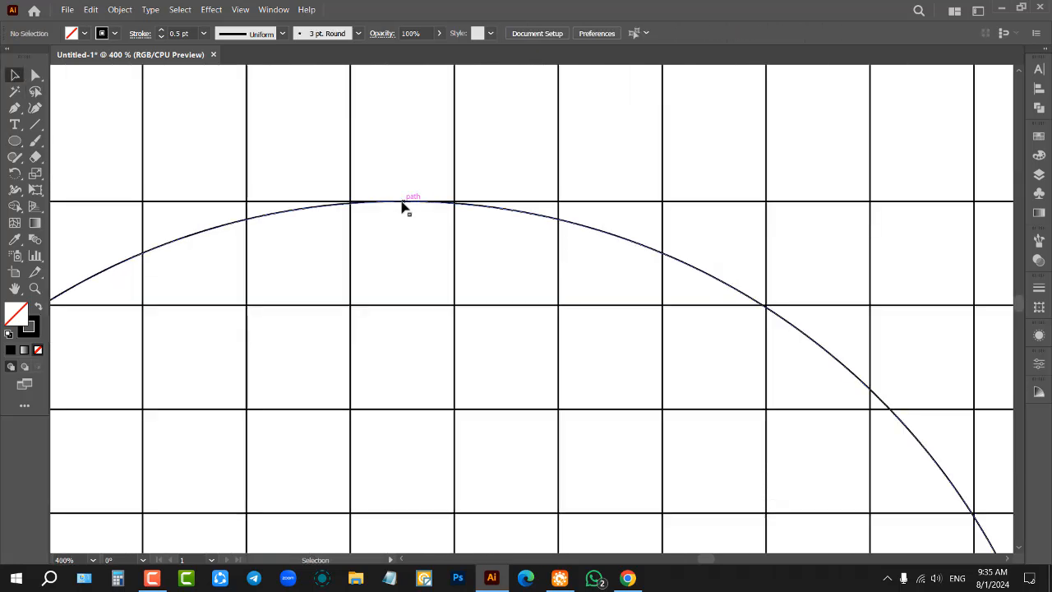
scroll(402, 206, up, 4)
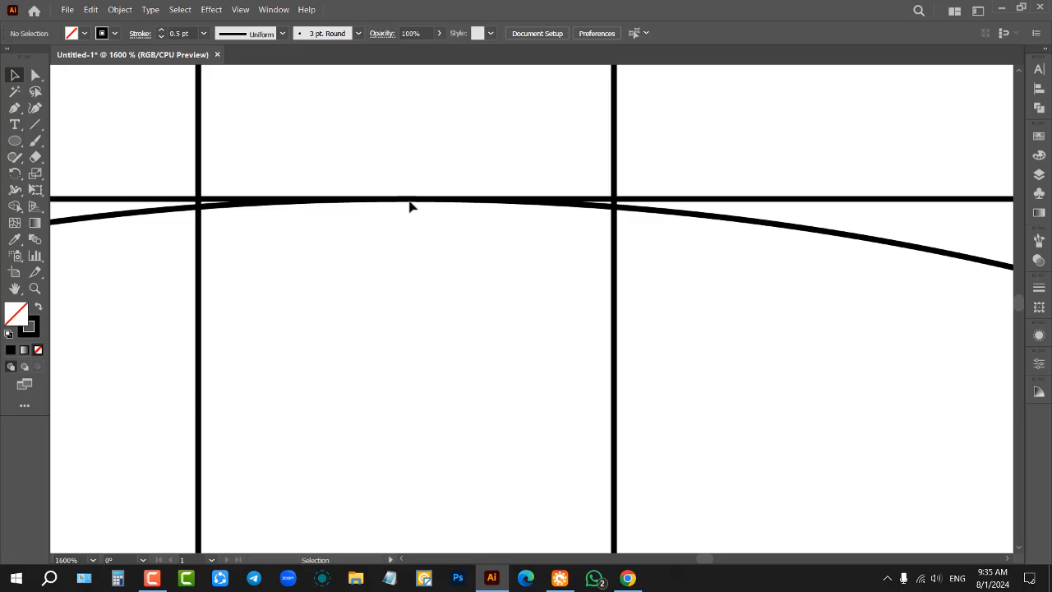
scroll(408, 205, down, 9)
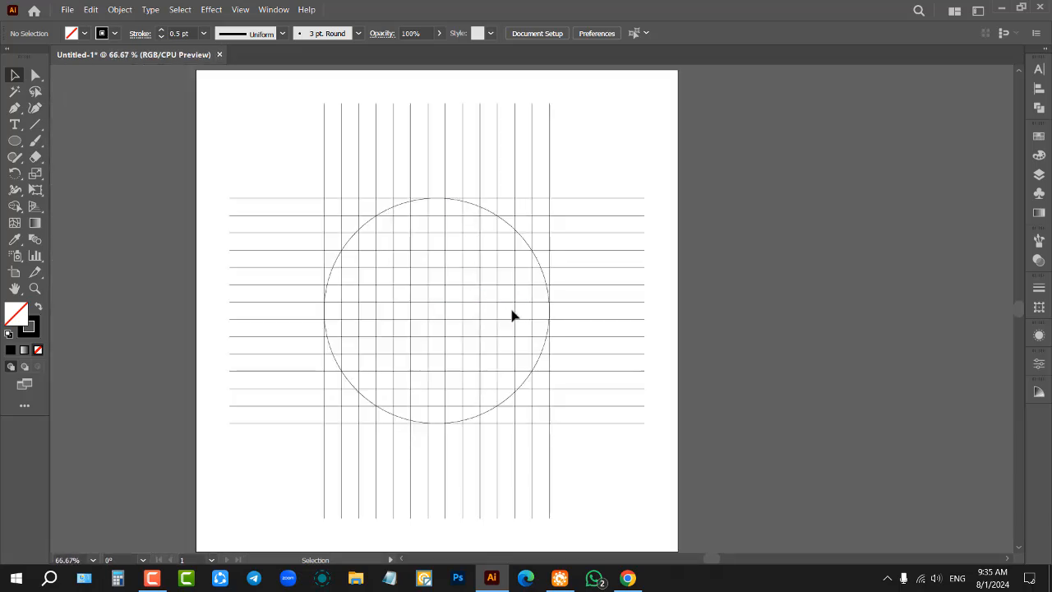
scroll(459, 281, up, 1)
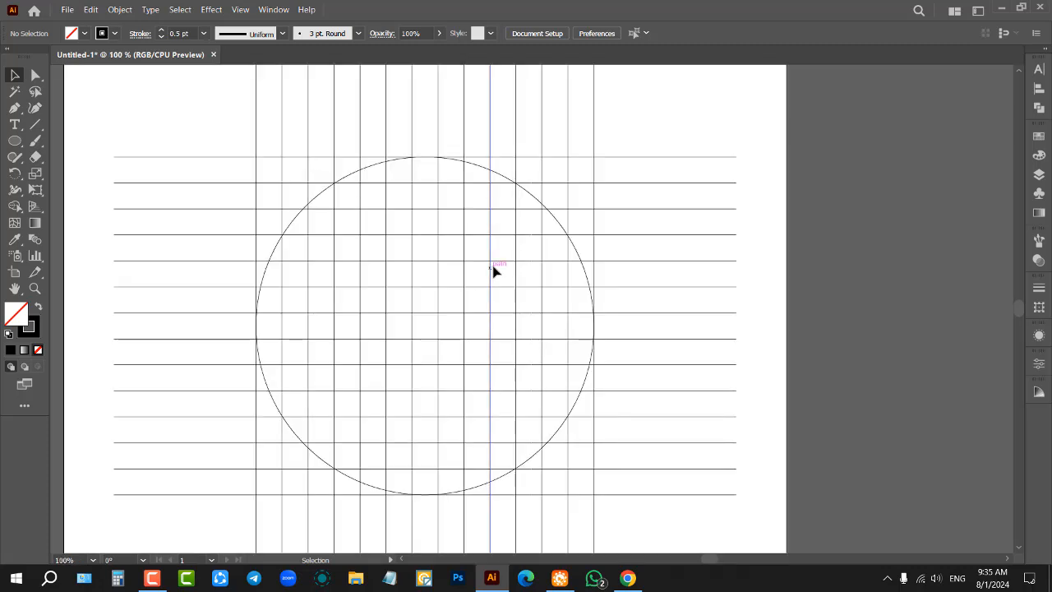
scroll(494, 270, down, 1)
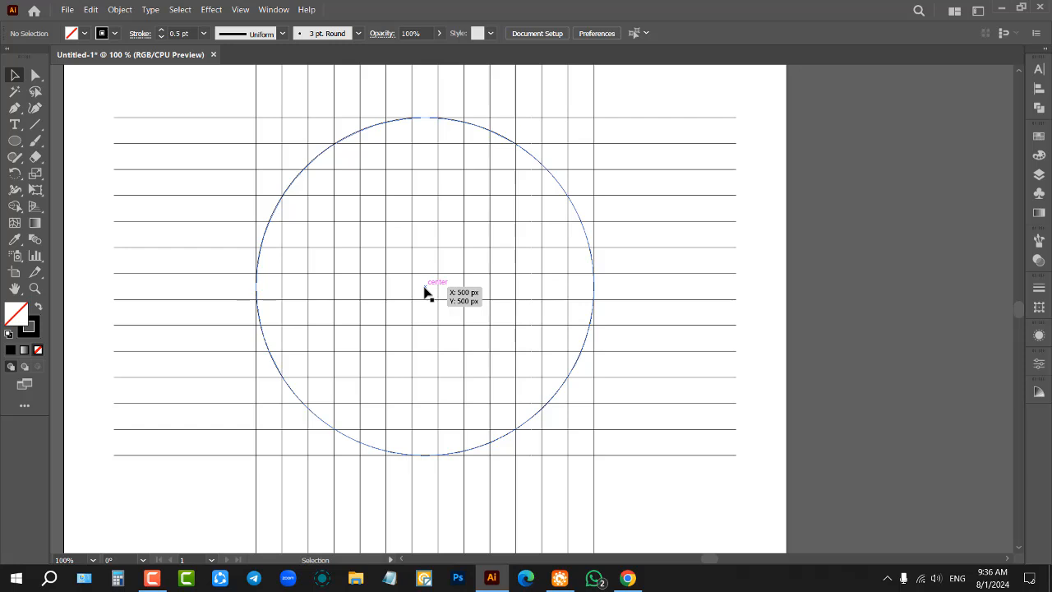
click(559, 578)
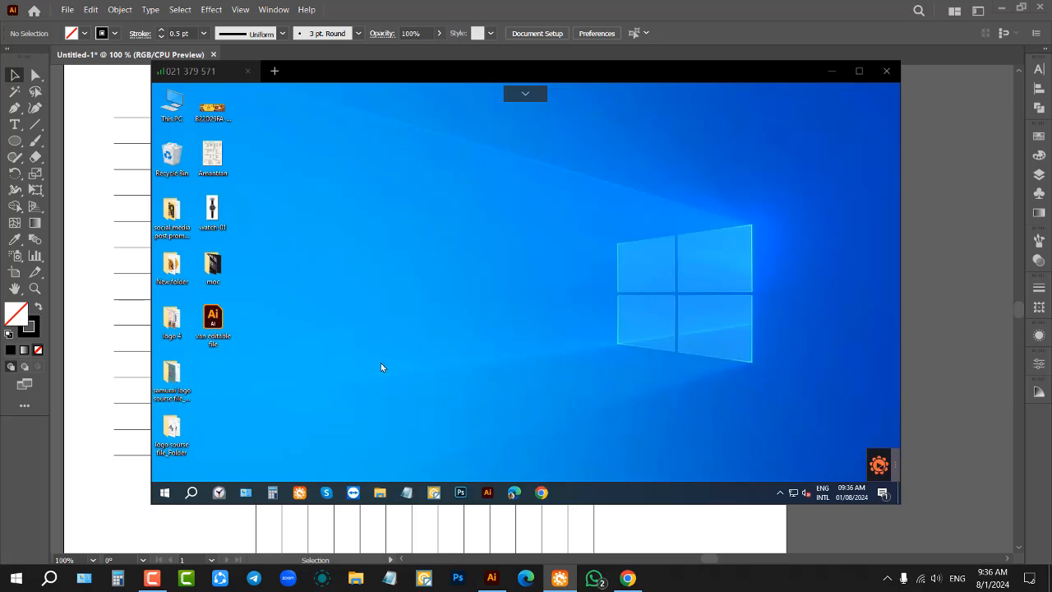
click(164, 492)
click(165, 470)
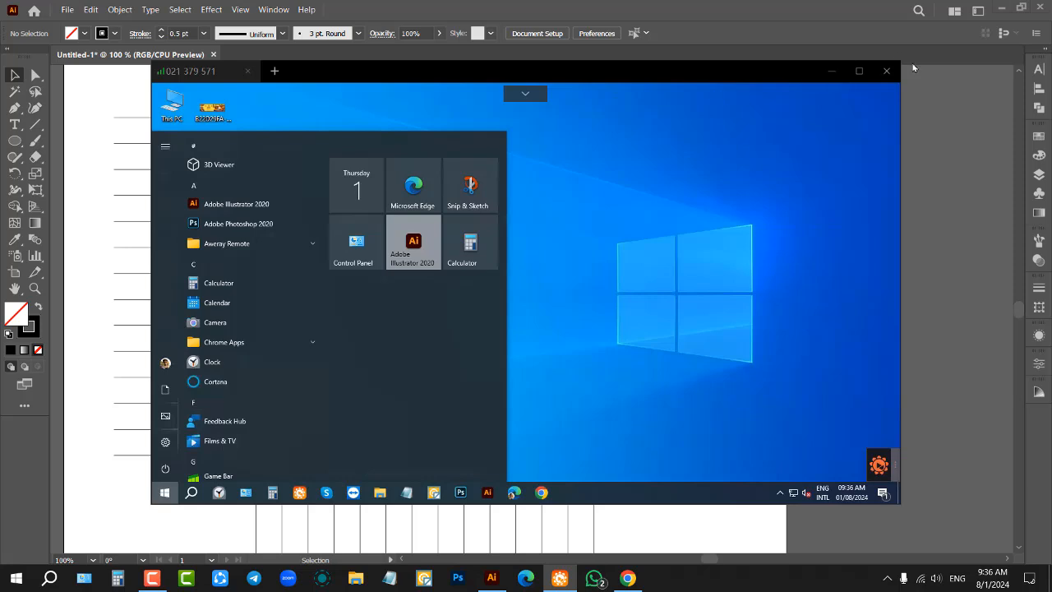
click(886, 70)
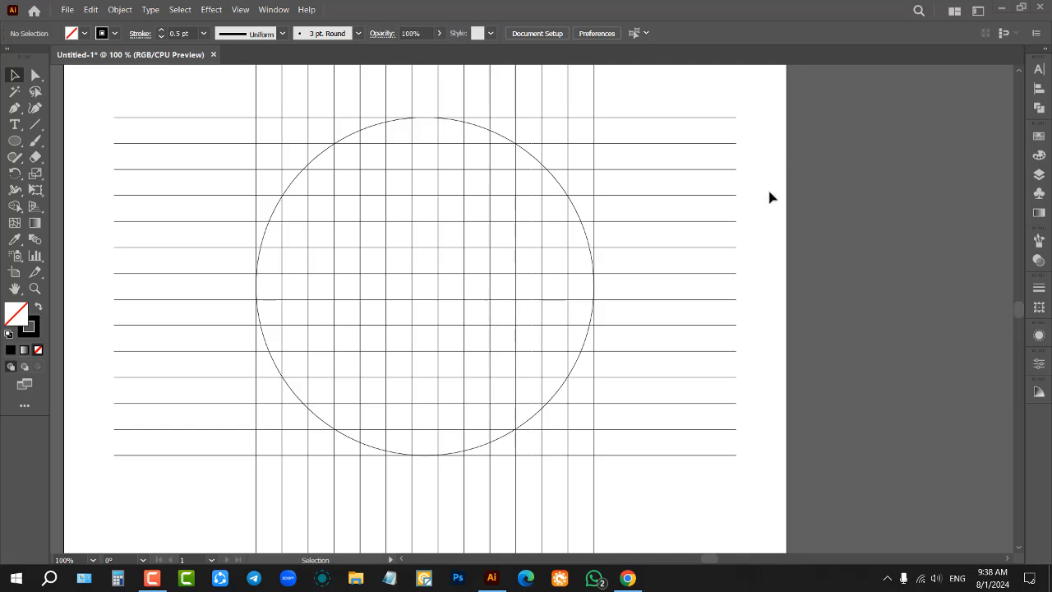
Draw a second, concentric circle from the same centre, reaching one grid line inside the outer circle
click(527, 158)
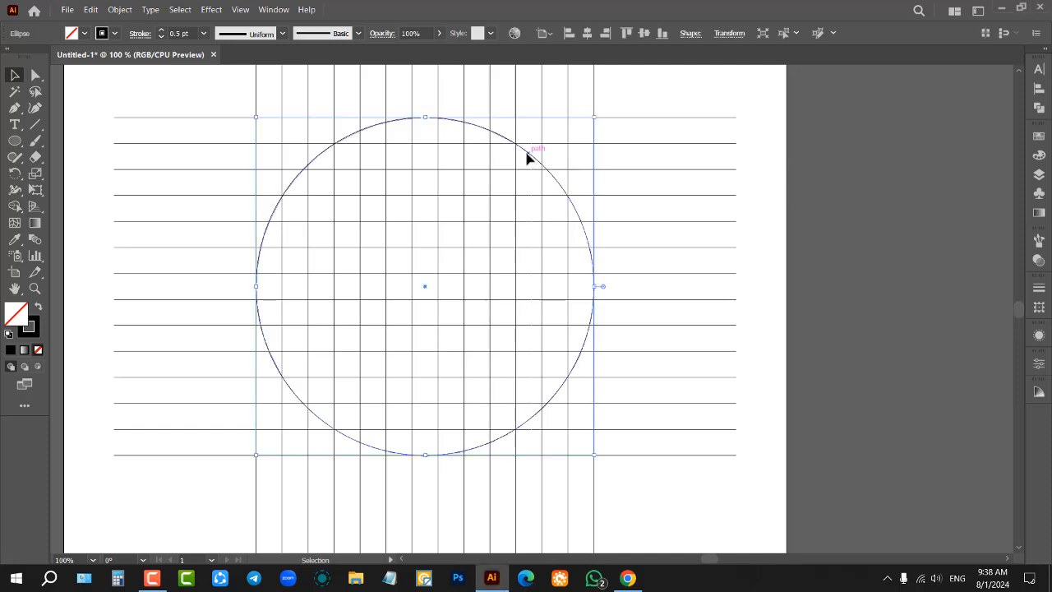
click(902, 217)
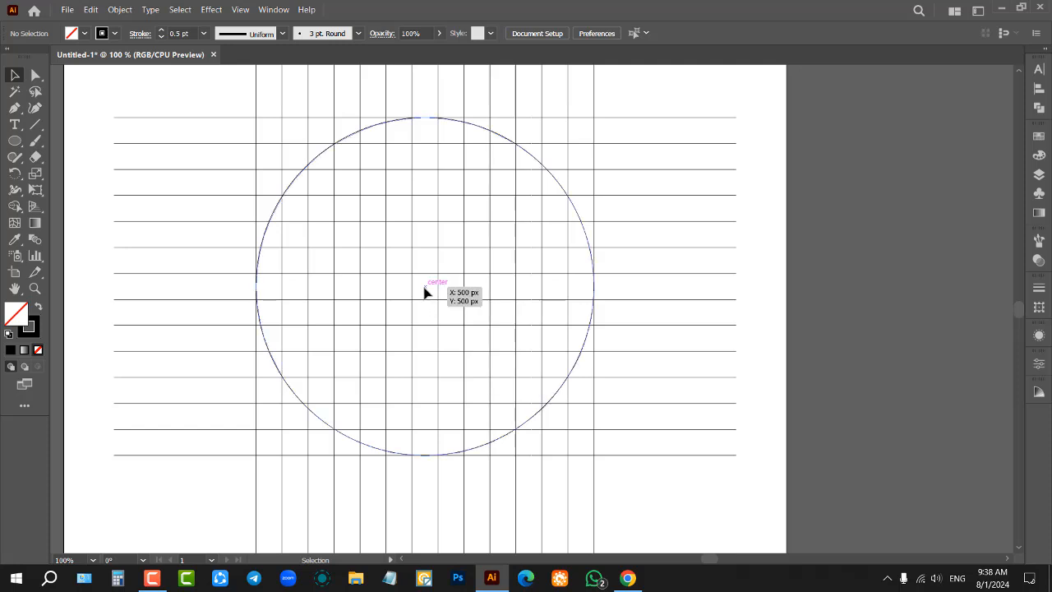
click(15, 144)
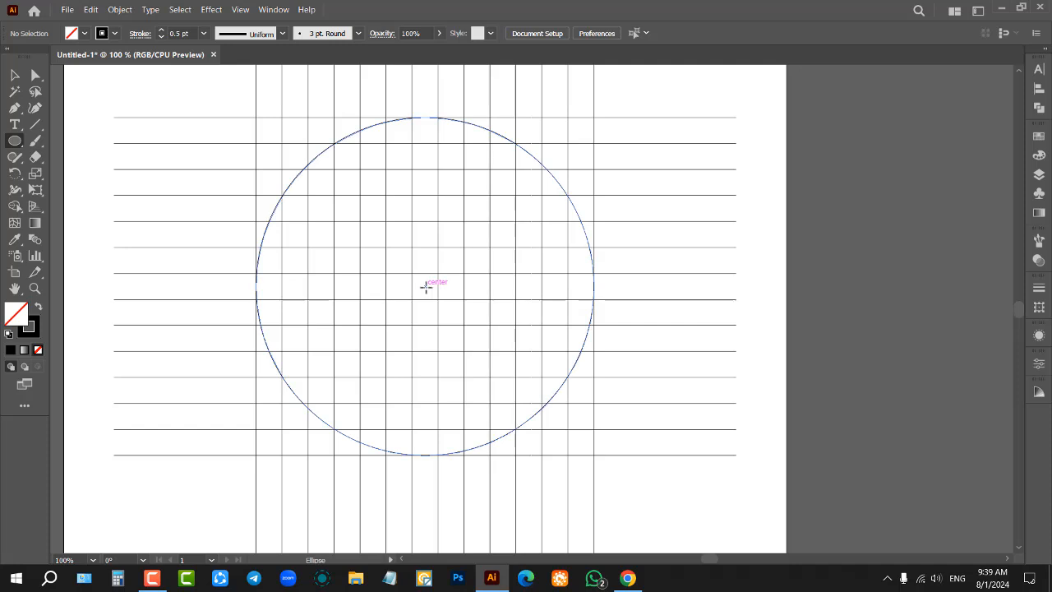
drag(426, 286, 567, 404)
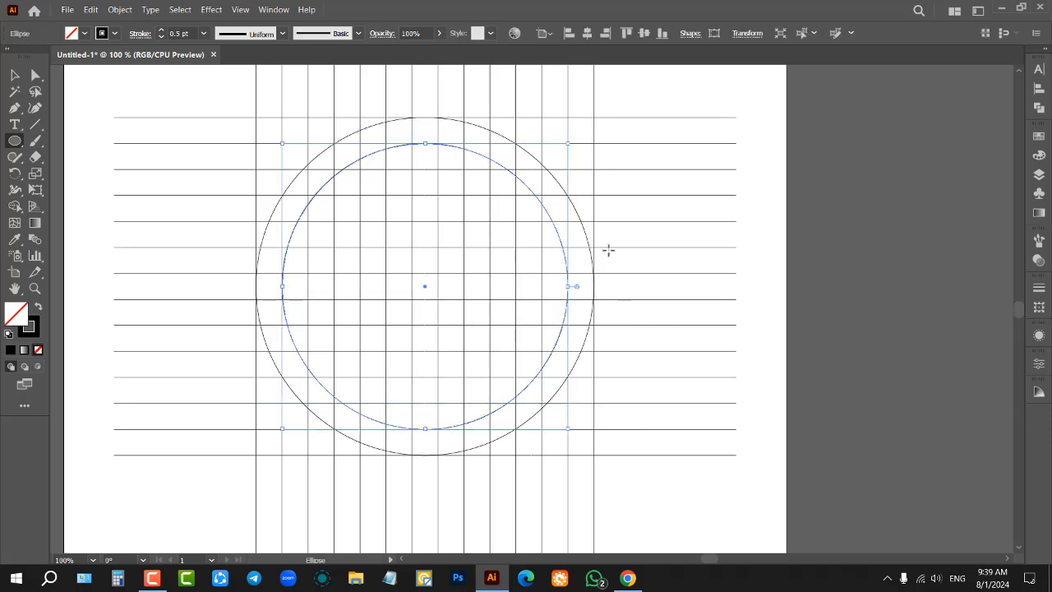
click(14, 75)
click(166, 88)
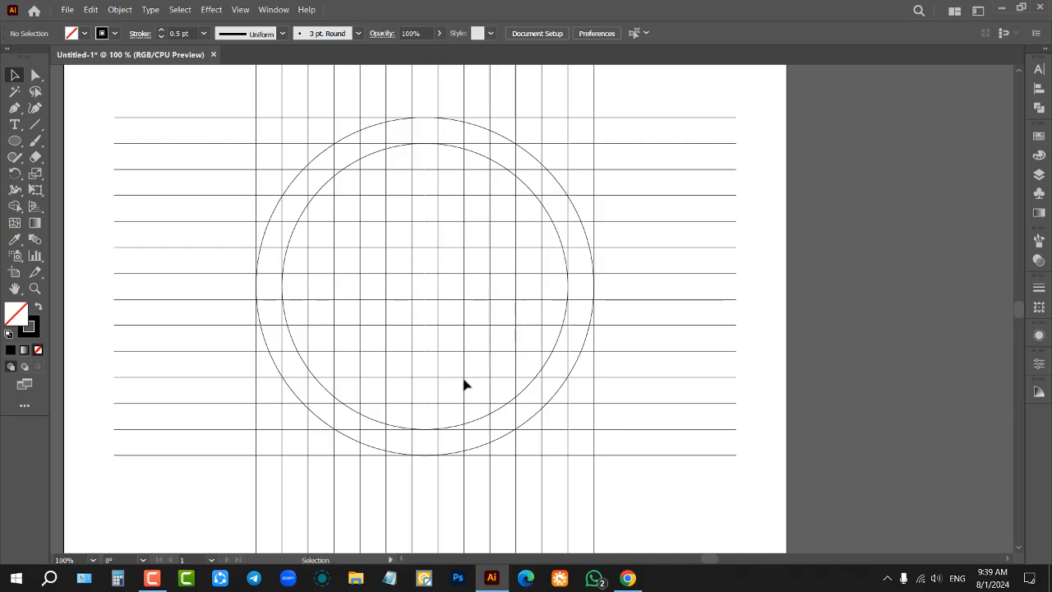
Duplicate the complete grid with both circles onto the empty canvas to the right of the artboard
alt+scroll(510, 312, down, 1)
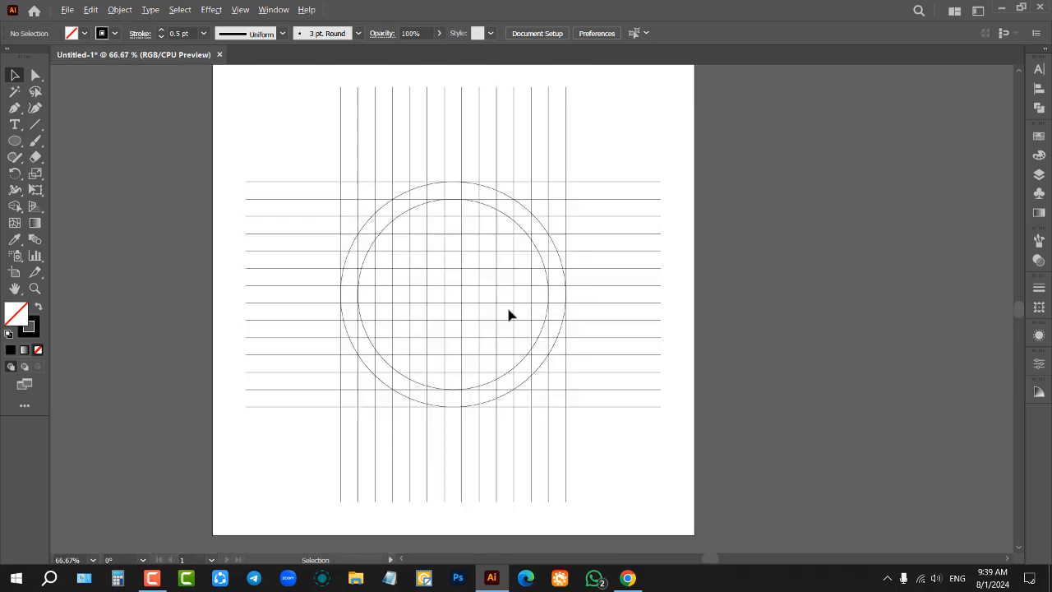
alt+scroll(501, 292, up, 1)
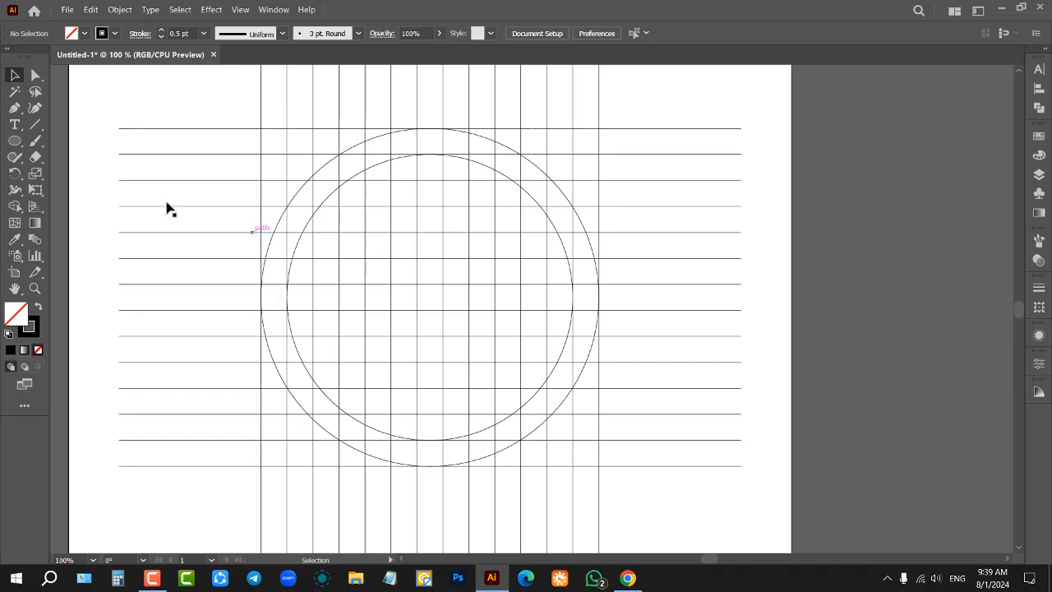
alt+scroll(311, 222, down, 1)
drag(205, 107, 559, 414)
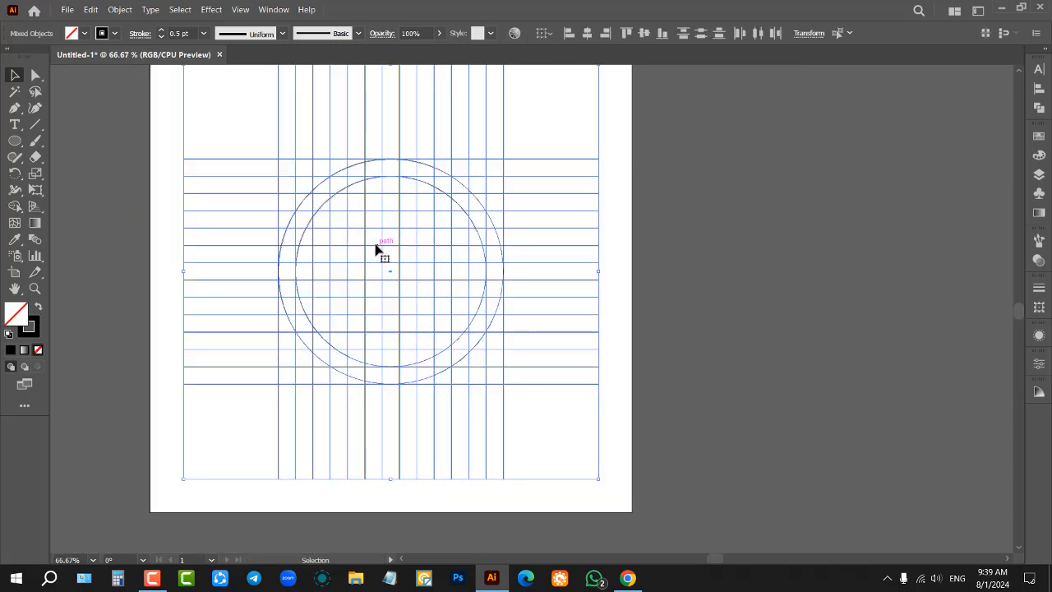
alt+scroll(260, 287, down, 1)
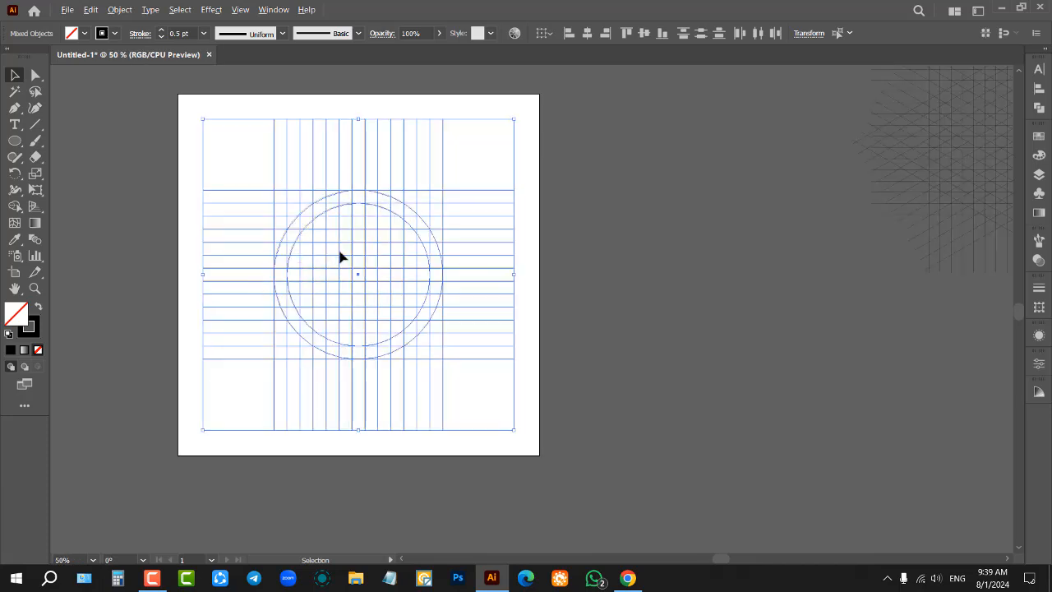
drag(342, 260, 834, 397)
alt+scroll(337, 233, up, 1)
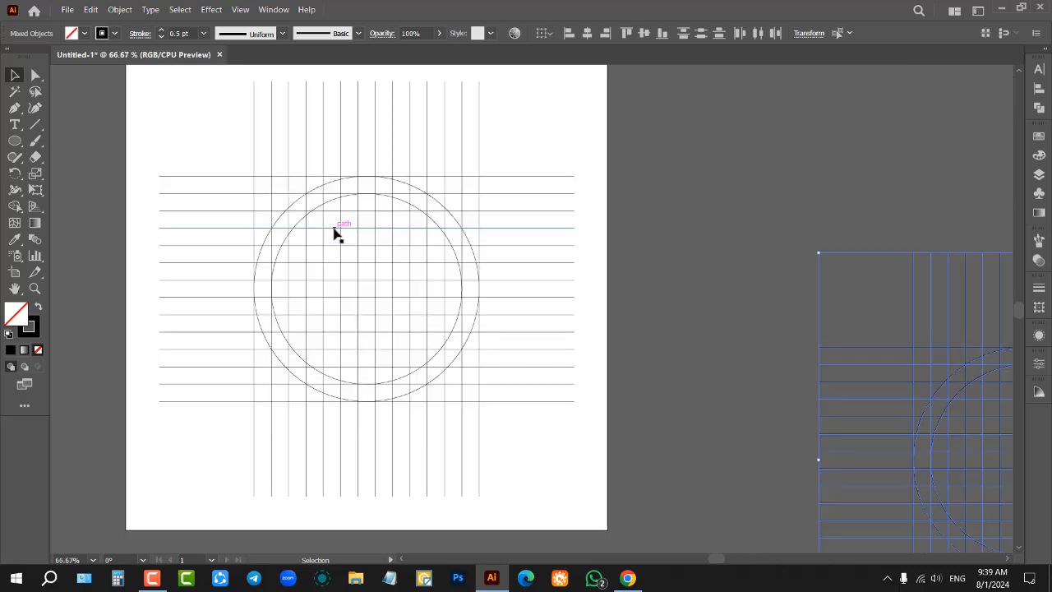
drag(173, 99, 605, 459)
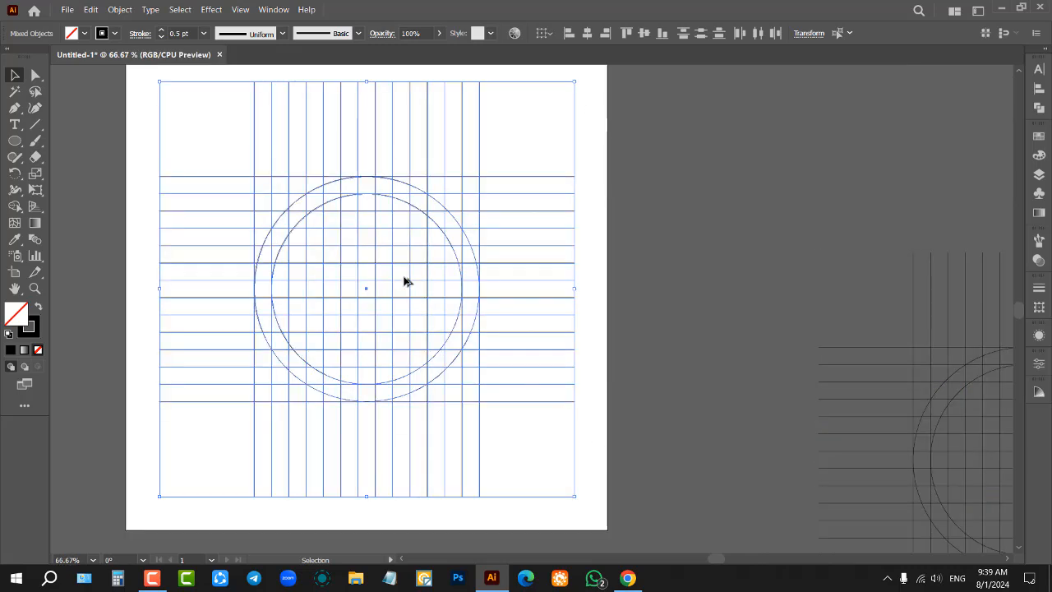
alt+scroll(355, 261, up, 1)
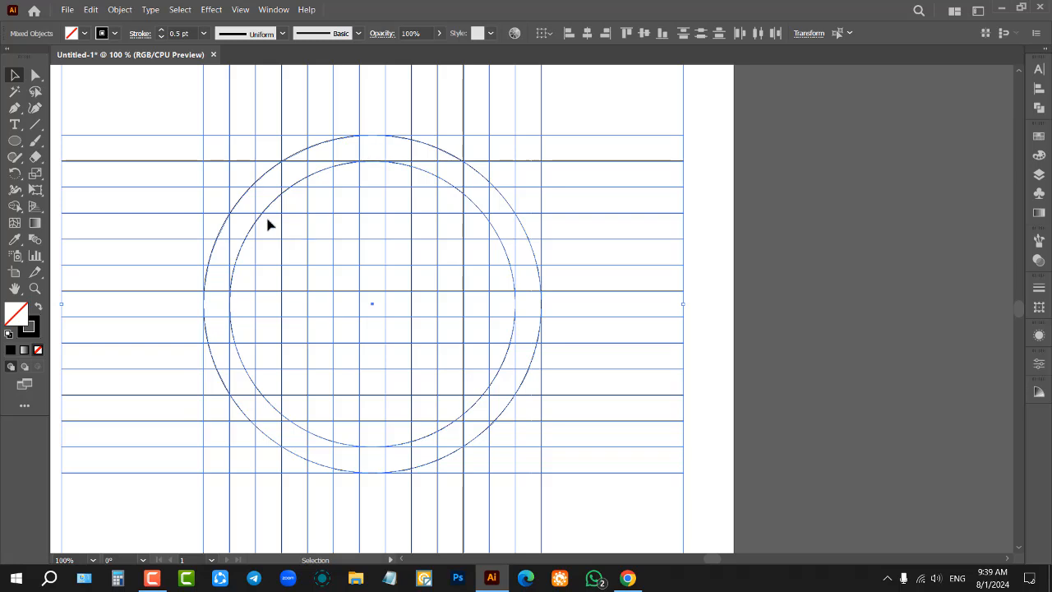
drag(142, 95, 603, 508)
click(14, 206)
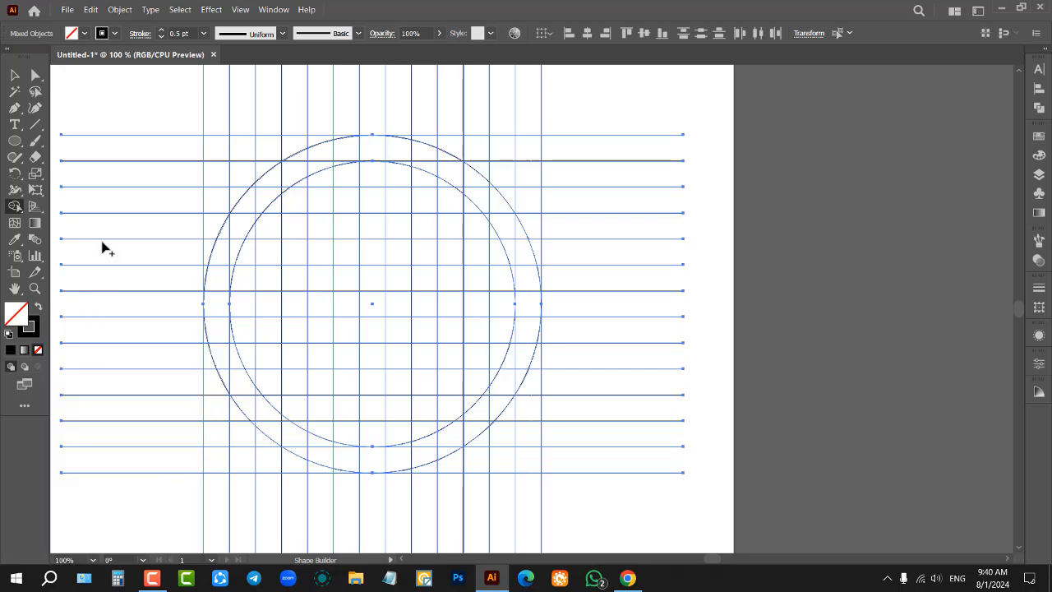
key(v)
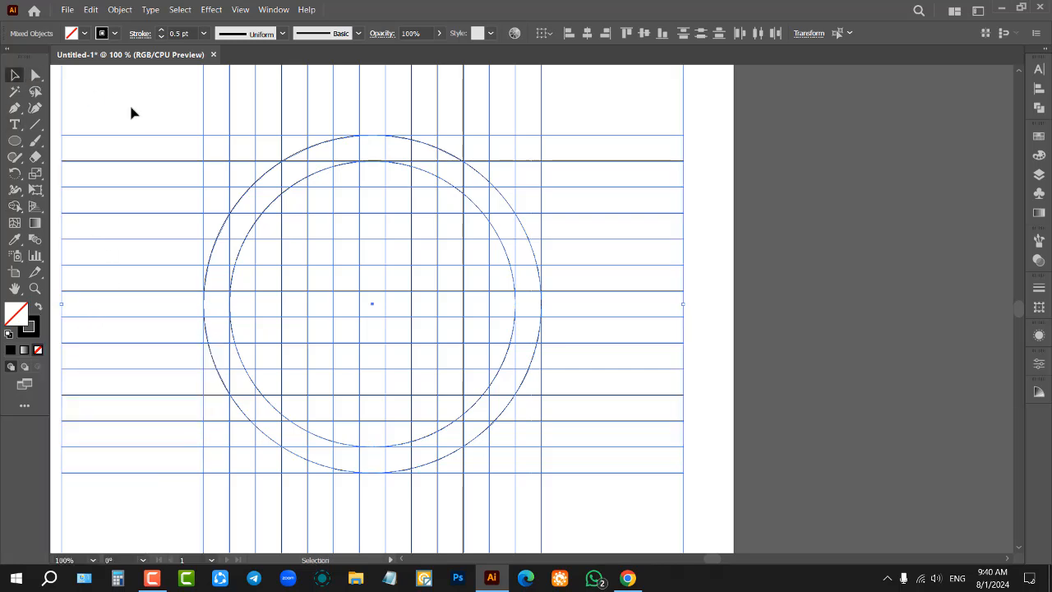
click(132, 108)
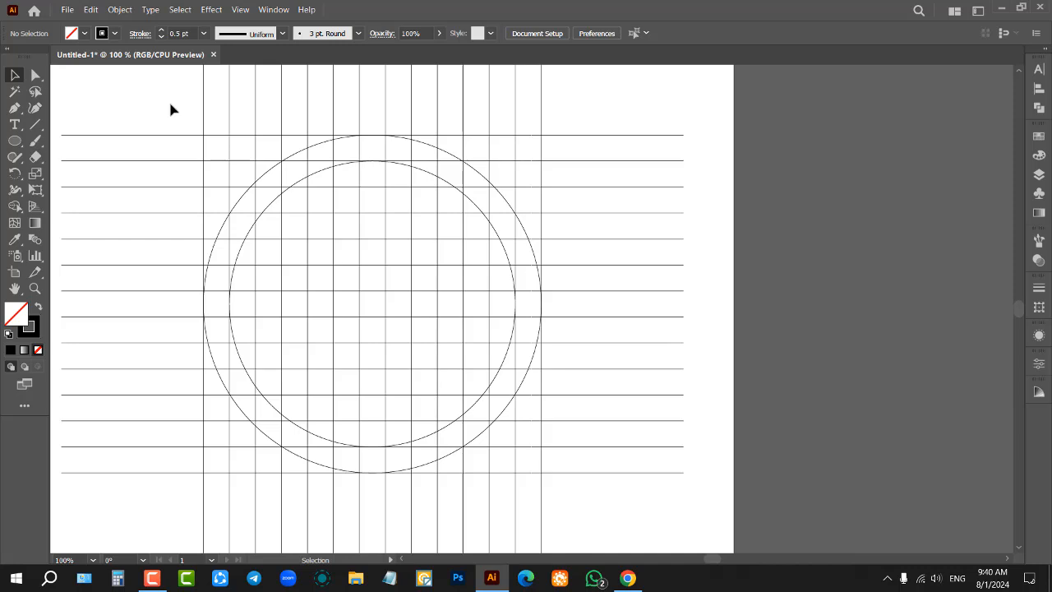
drag(170, 105, 620, 512)
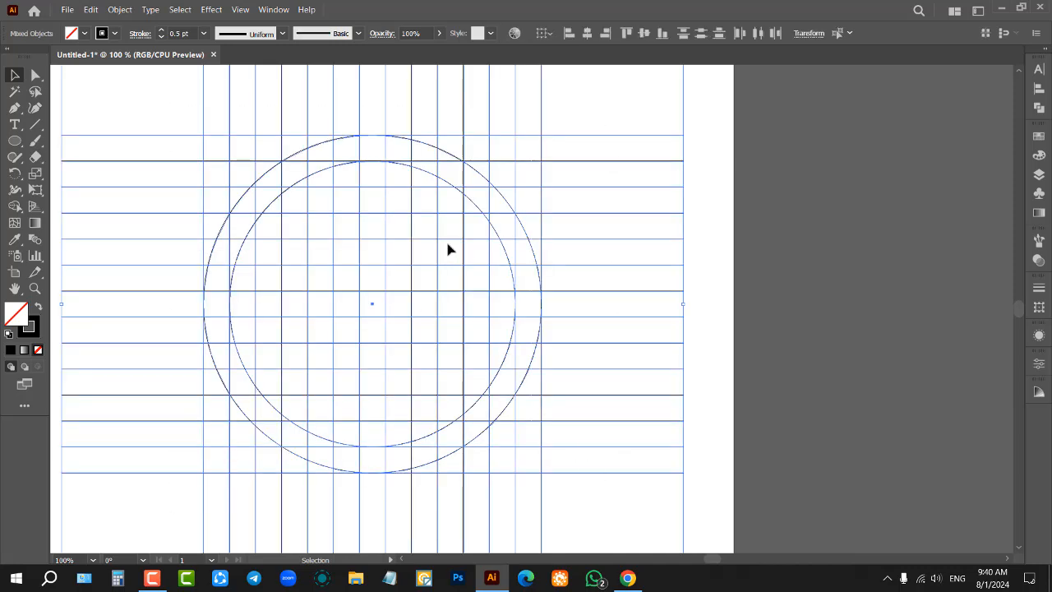
click(152, 102)
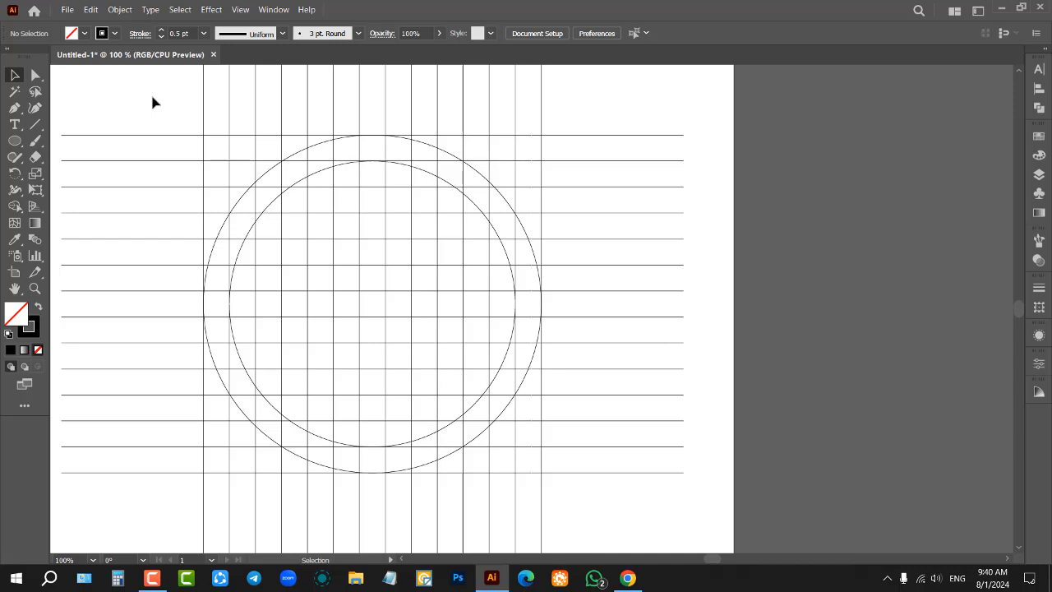
drag(152, 102, 593, 510)
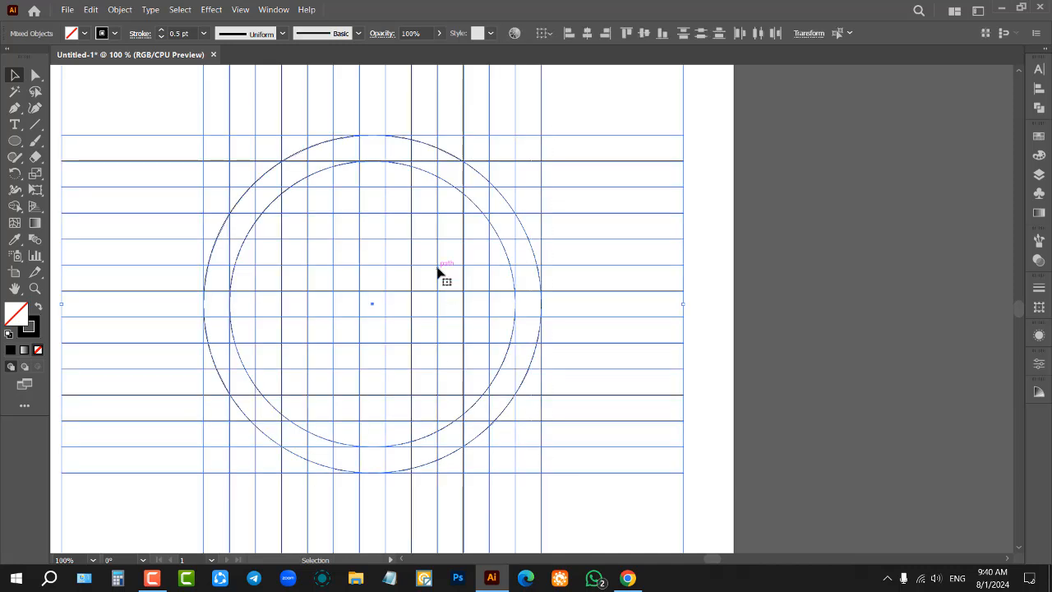
Try swapping the fill and stroke of the artboard's entire grid and both circles
drag(156, 96, 587, 514)
click(39, 309)
click(149, 114)
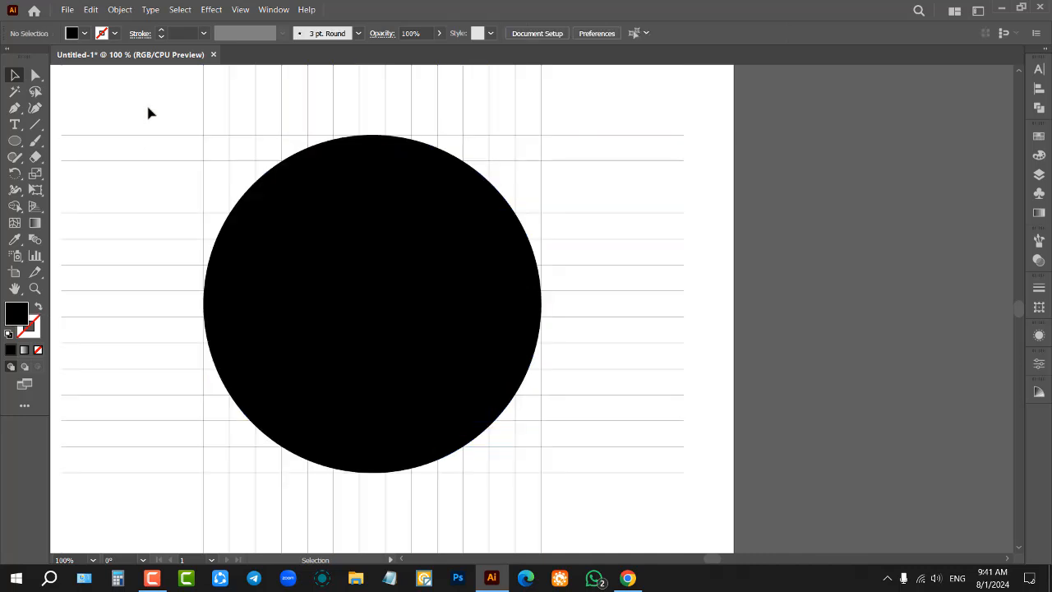
key(ctrl+z)
drag(149, 95, 583, 489)
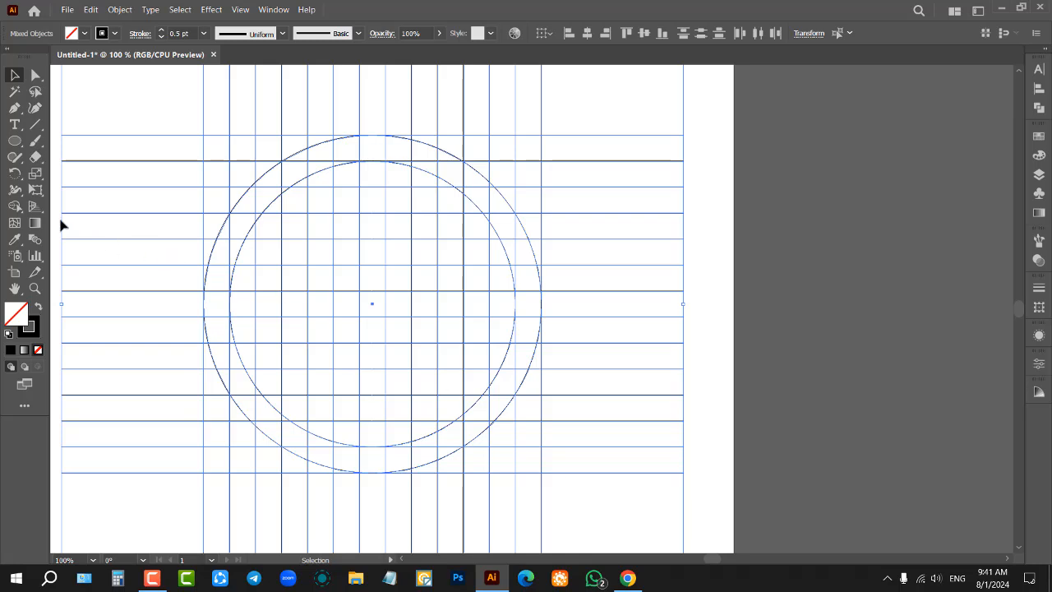
click(14, 206)
click(38, 307)
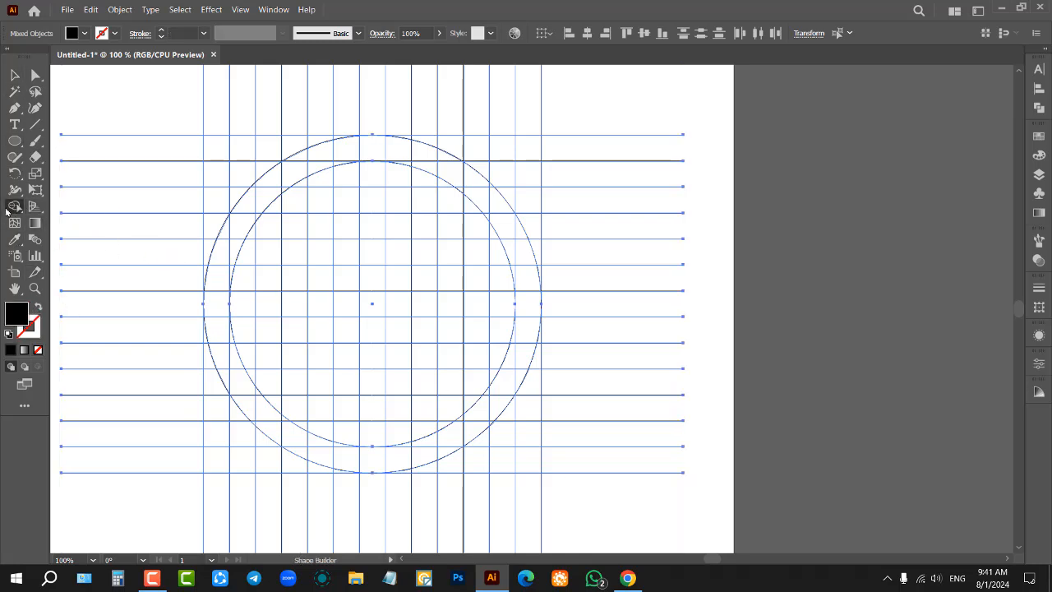
click(15, 76)
Select the entire artboard grid with both circles for the Shape Builder and set a black fill with no stroke
drag(155, 92, 589, 498)
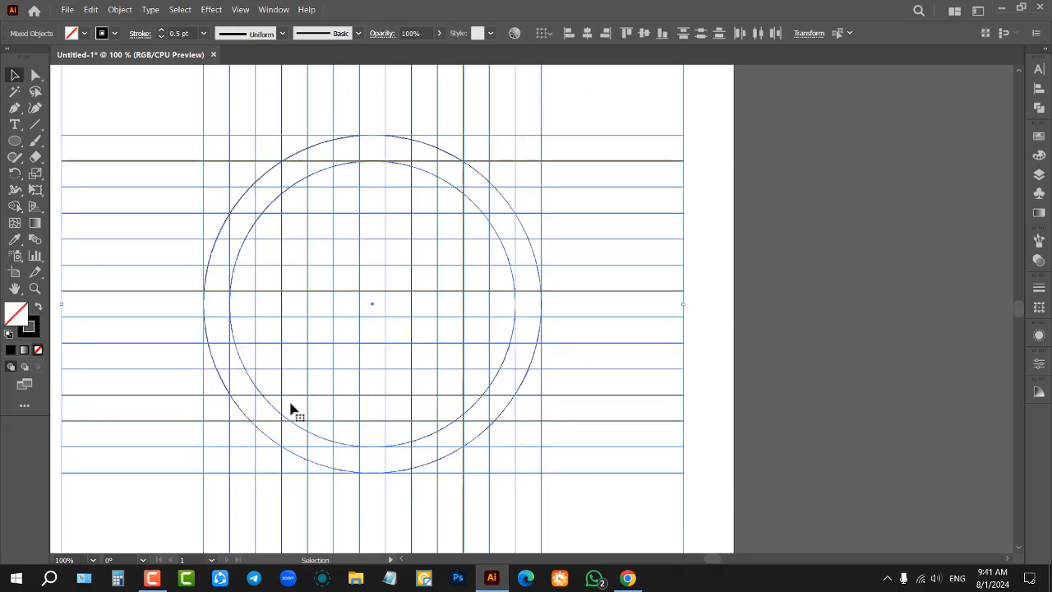
click(15, 207)
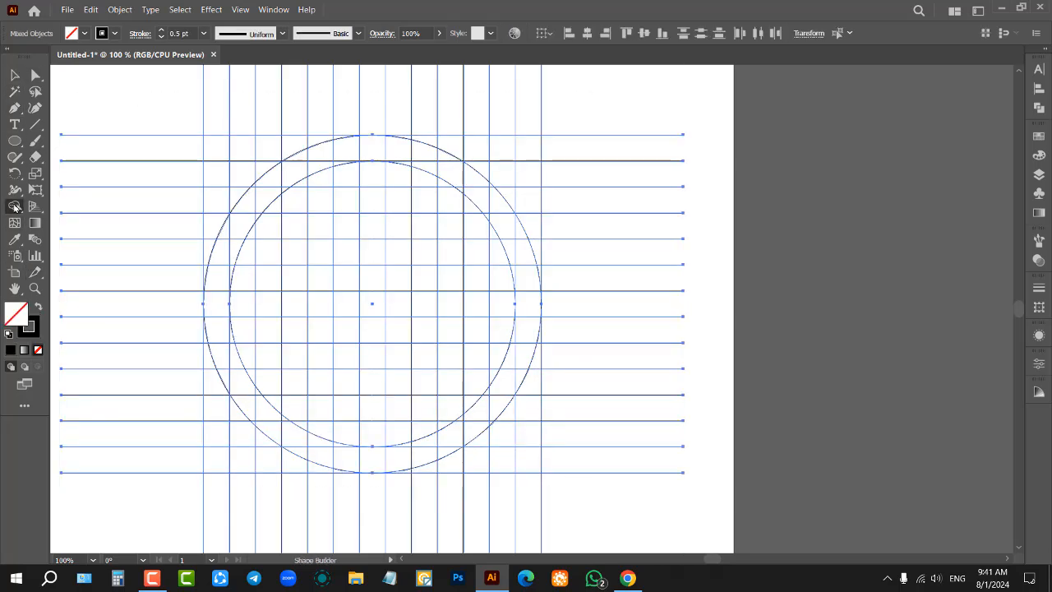
click(39, 310)
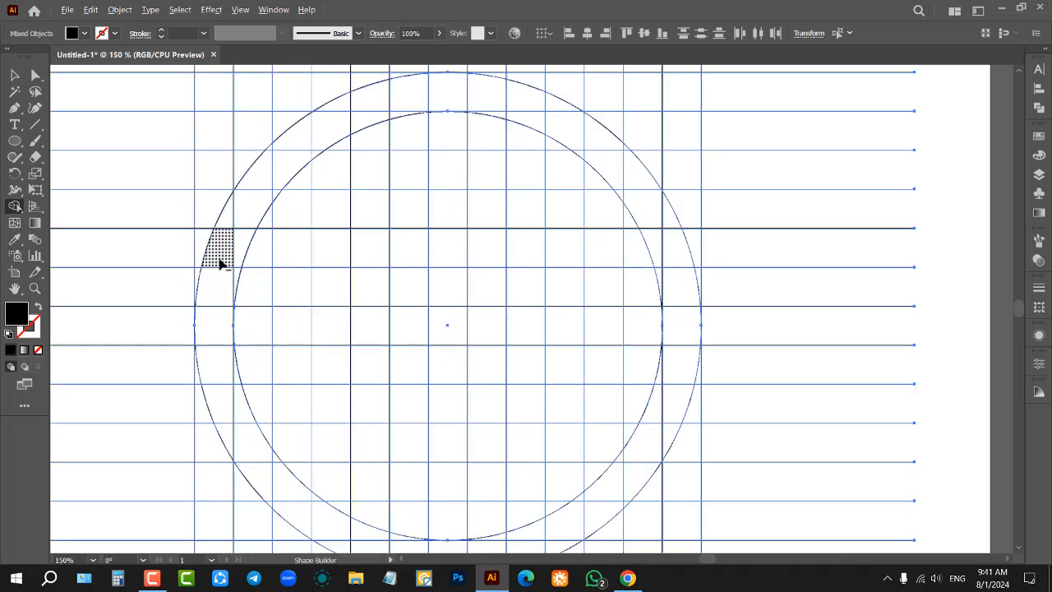
Try to merge the regions between the two circles along their left arc into one shape, and undo the merge
alt+scroll(221, 260, up, 1)
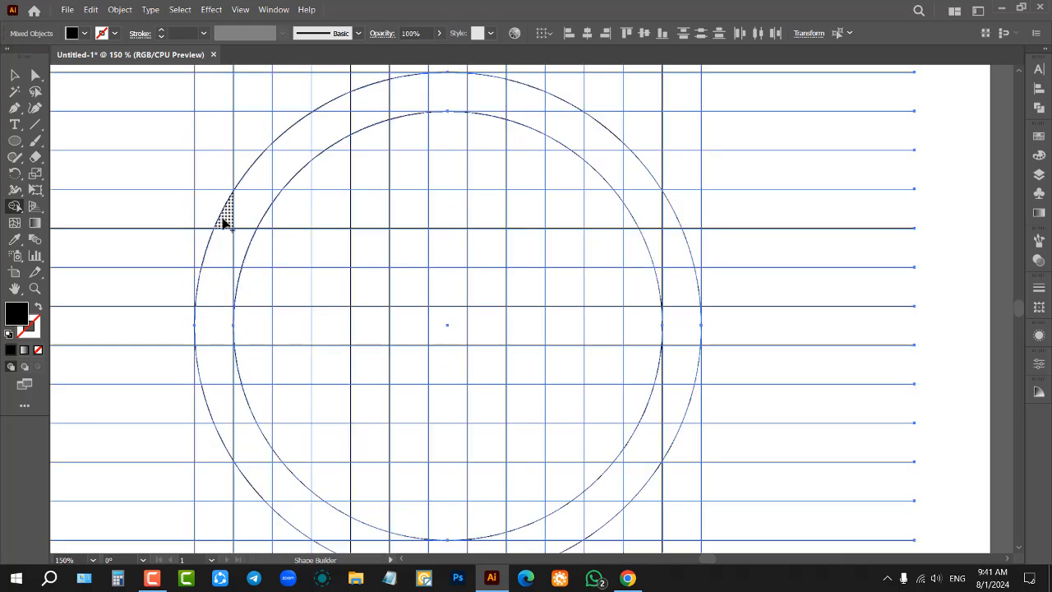
mouse_move(223, 219)
mouse_down()
mouse_move(218, 336)
mouse_move(239, 419)
mouse_move(234, 380)
mouse_move(229, 425)
mouse_move(291, 512)
mouse_up()
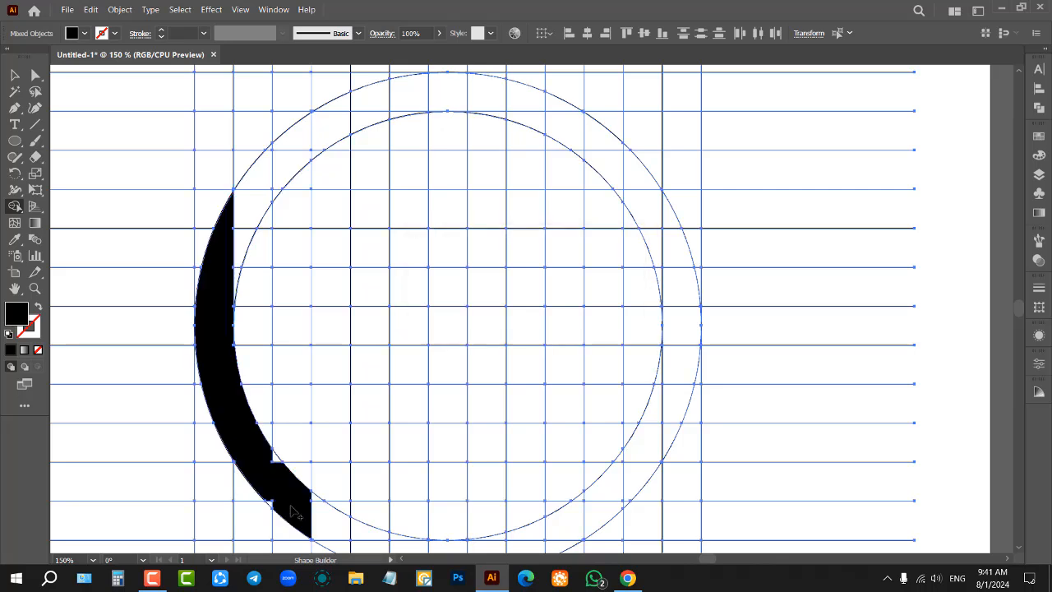
key(ctrl+z)
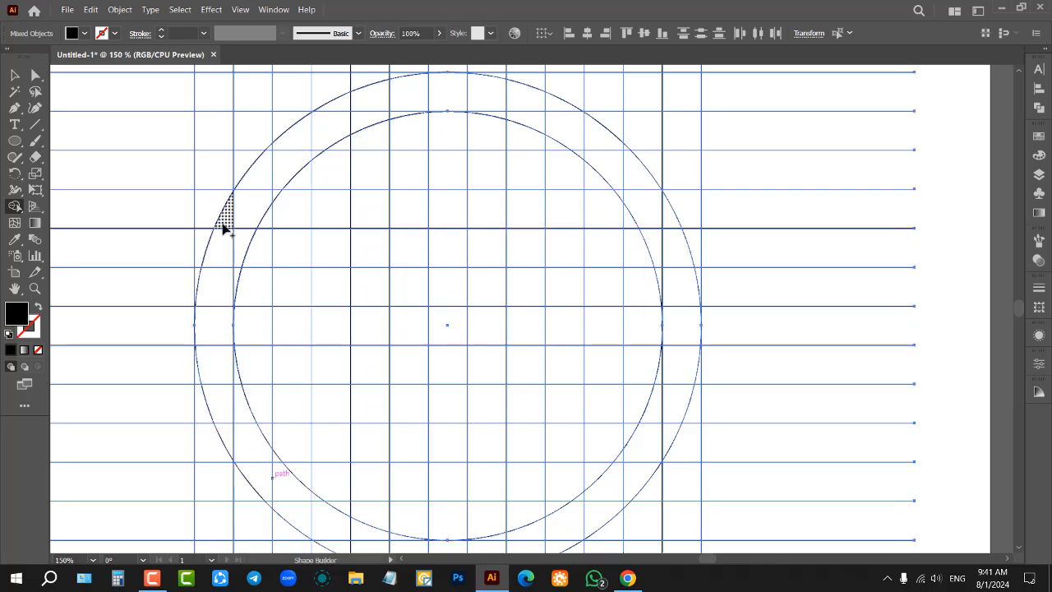
Merge the circle's leftmost segment, a one-cell crossbar and the full-height third grid column into a black letter H
drag(223, 228, 226, 436)
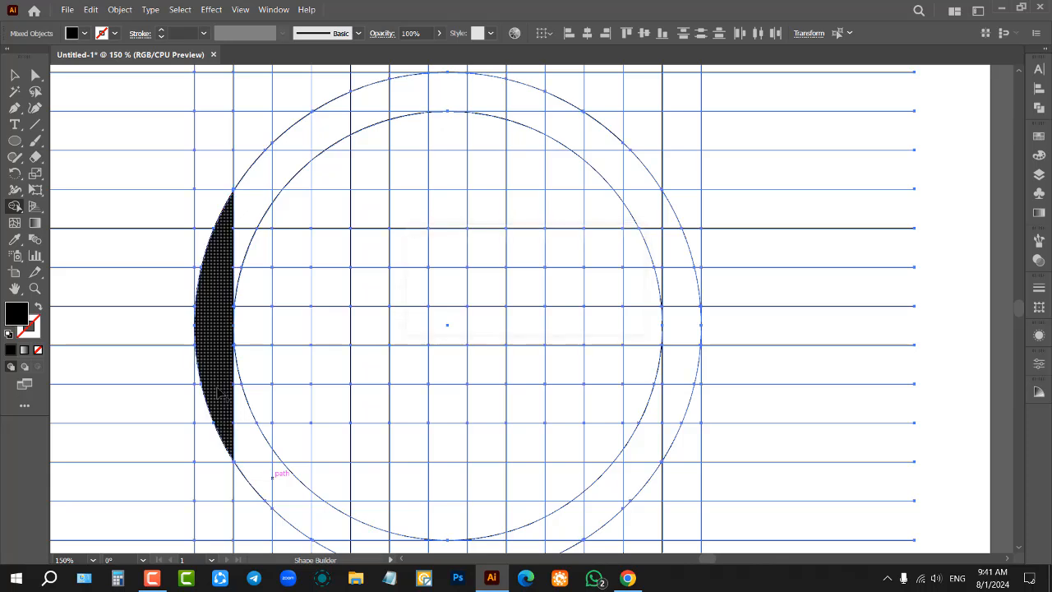
mouse_move(238, 328)
mouse_down()
mouse_move(291, 332)
mouse_move(292, 142)
mouse_move(279, 206)
mouse_move(301, 365)
mouse_move(296, 512)
mouse_up()
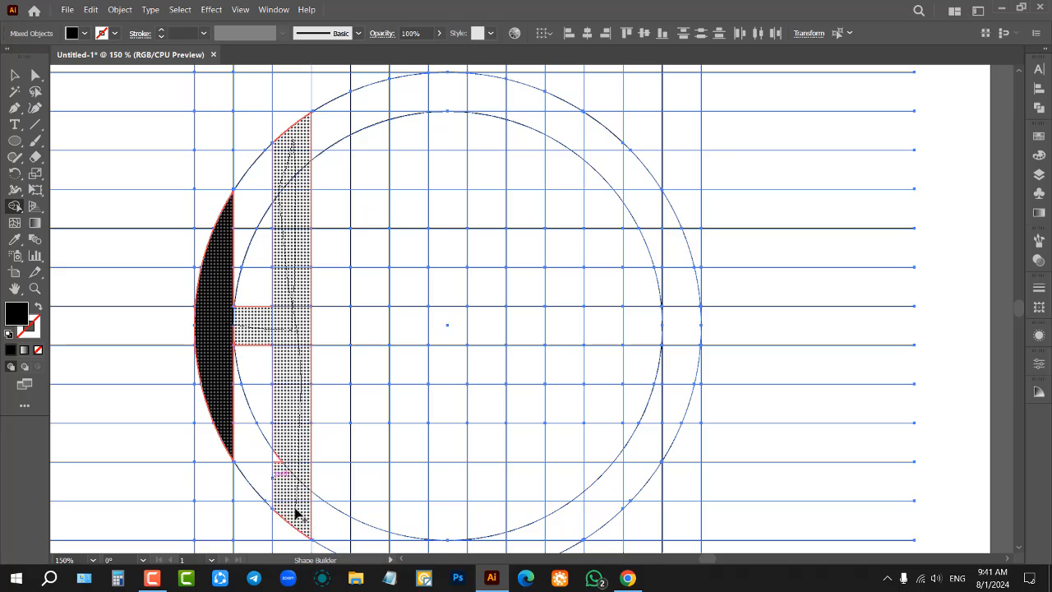
drag(279, 463, 278, 469)
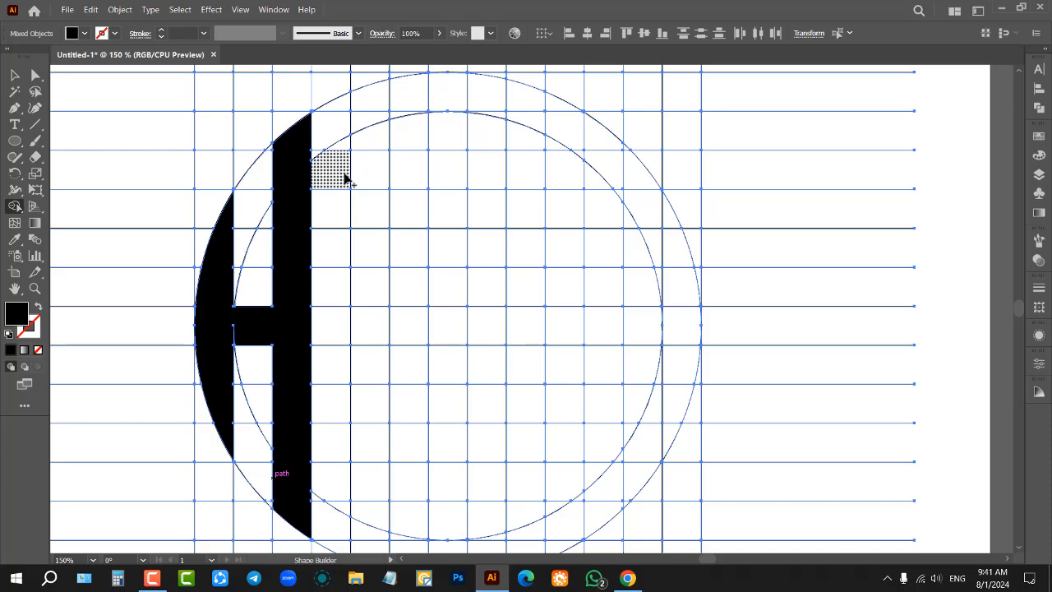
scroll(346, 178, down, 1)
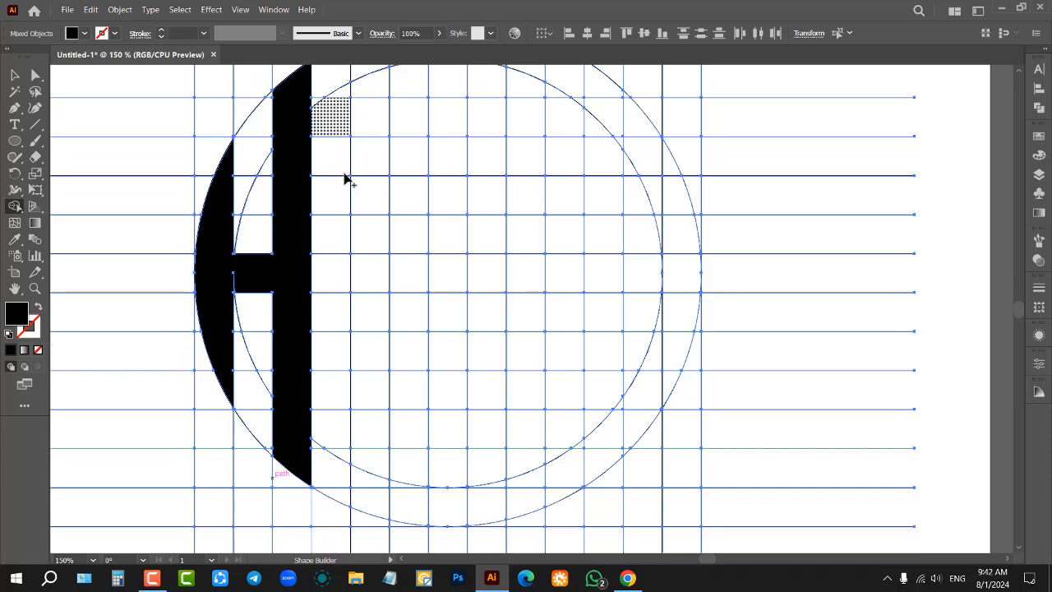
scroll(312, 256, down, 1)
scroll(245, 280, up, 2)
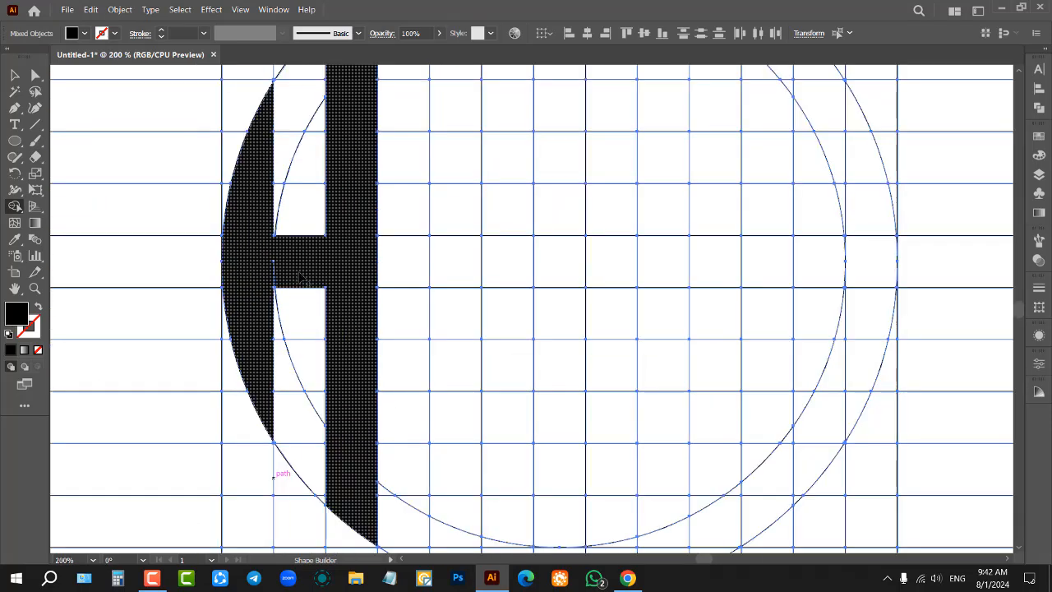
click(262, 275)
scroll(257, 270, down, 2)
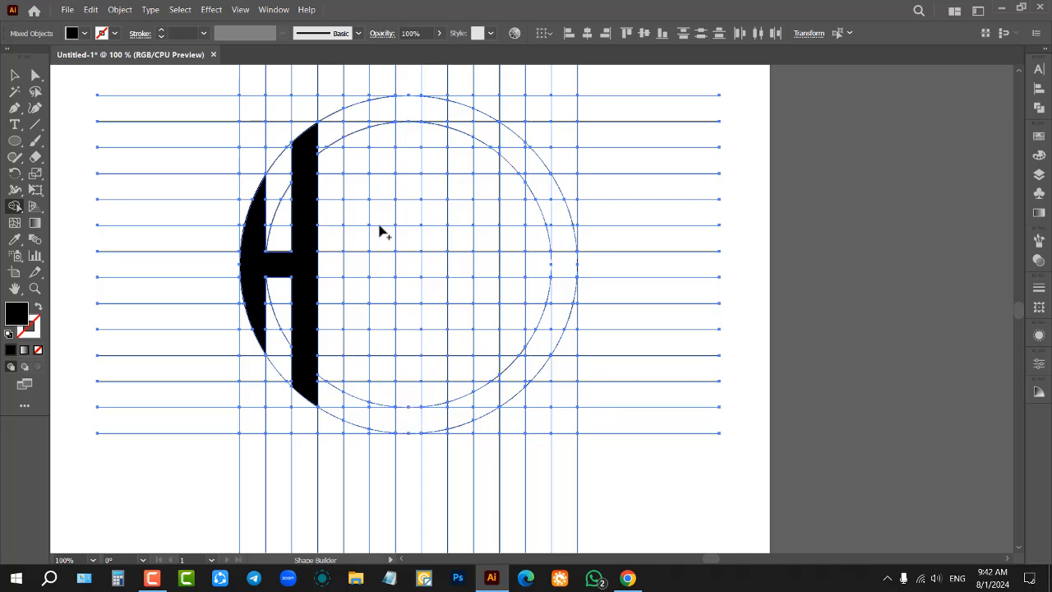
Examine the finished circular HMC monogram beside the LCS logo as a reference for the remaining letters
scroll(451, 176, up, 1)
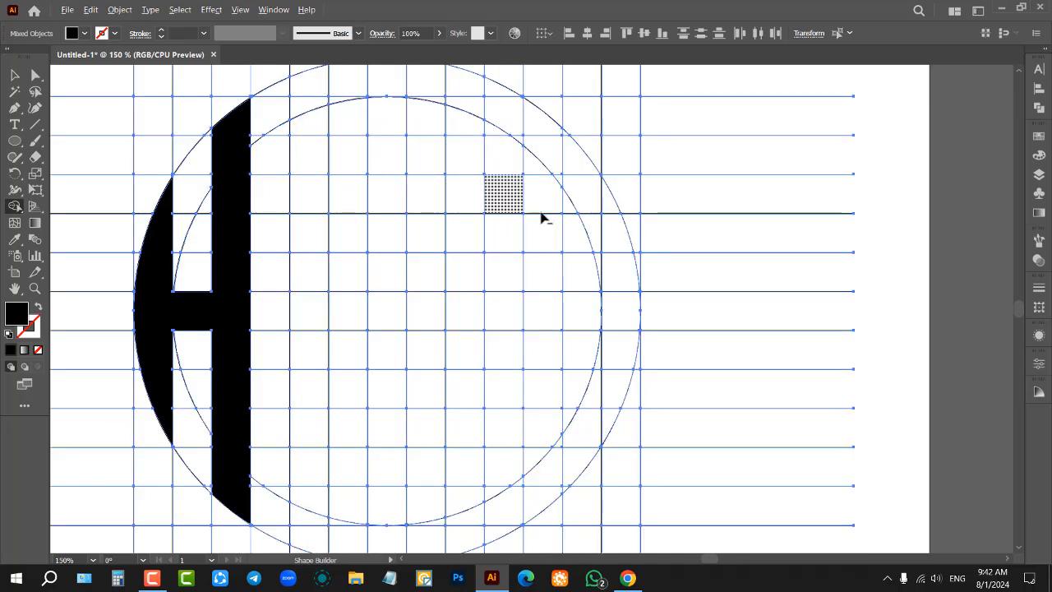
scroll(667, 225, down, 3)
scroll(757, 215, down, 2)
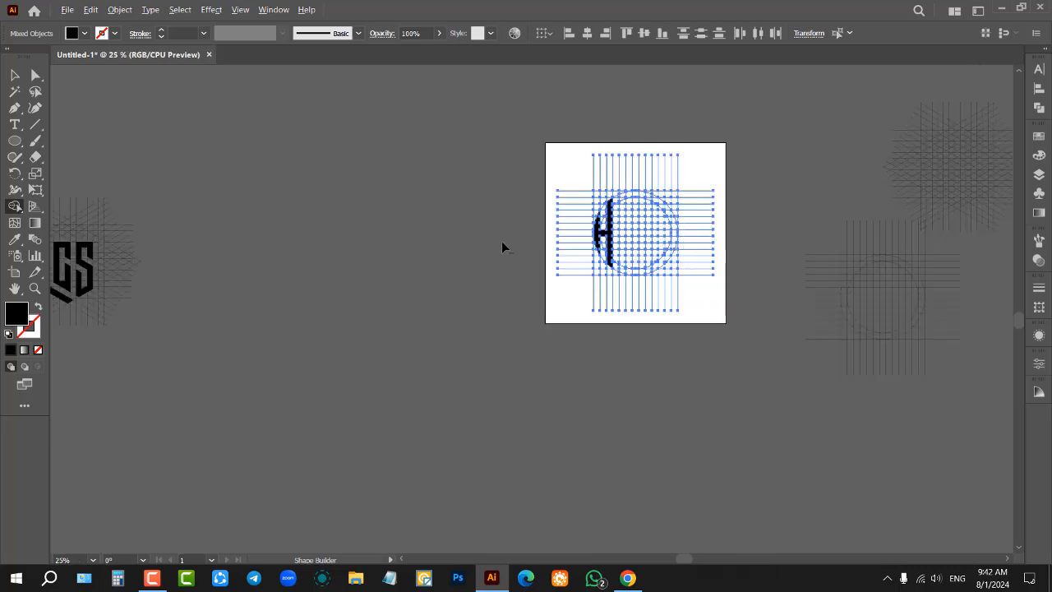
scroll(522, 244, down, 3)
scroll(312, 239, up, 4)
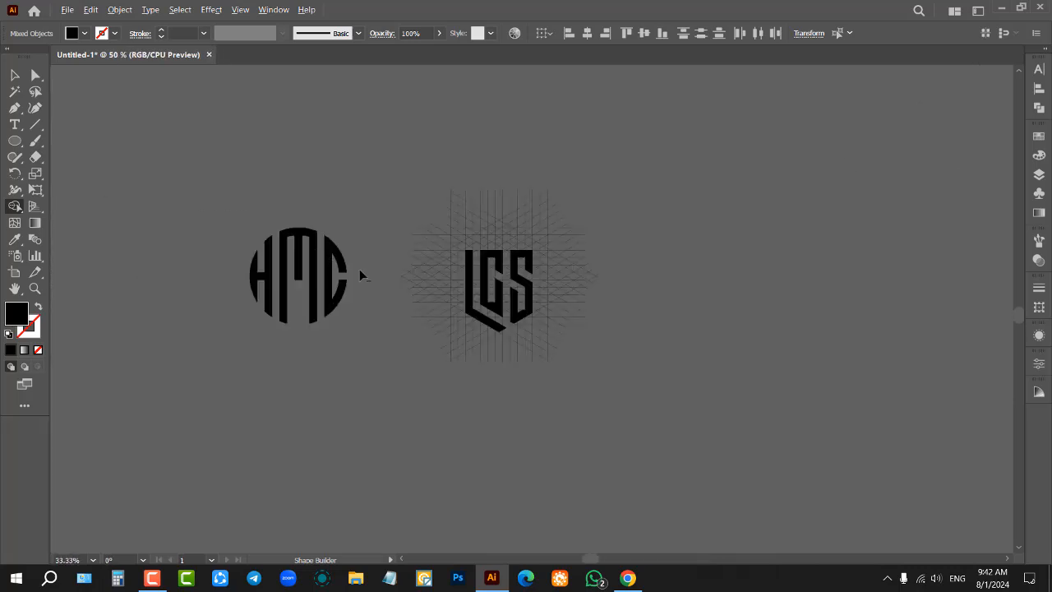
scroll(359, 269, up, 1)
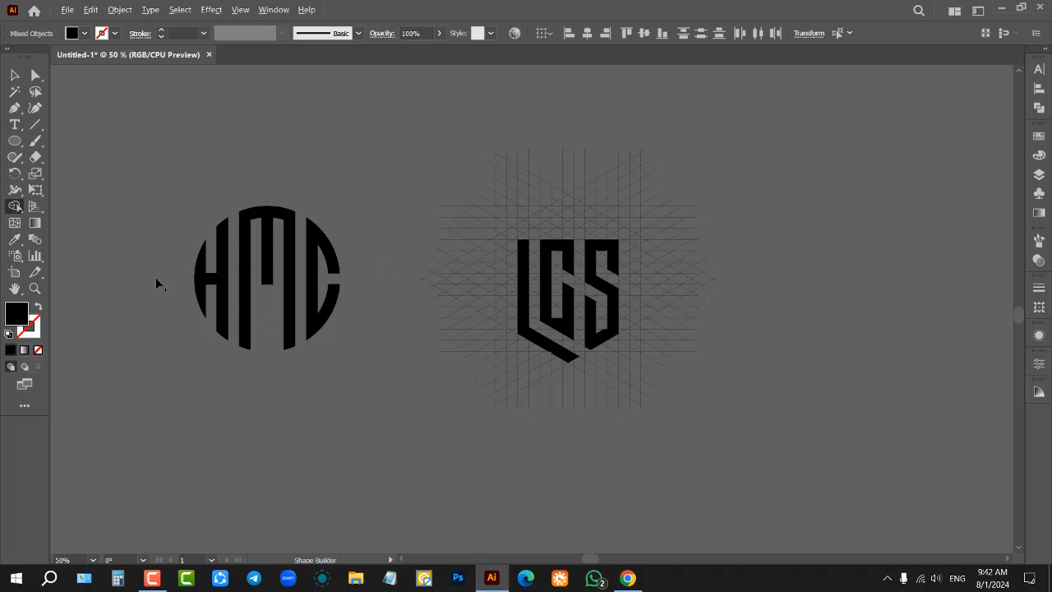
scroll(156, 281, down, 1)
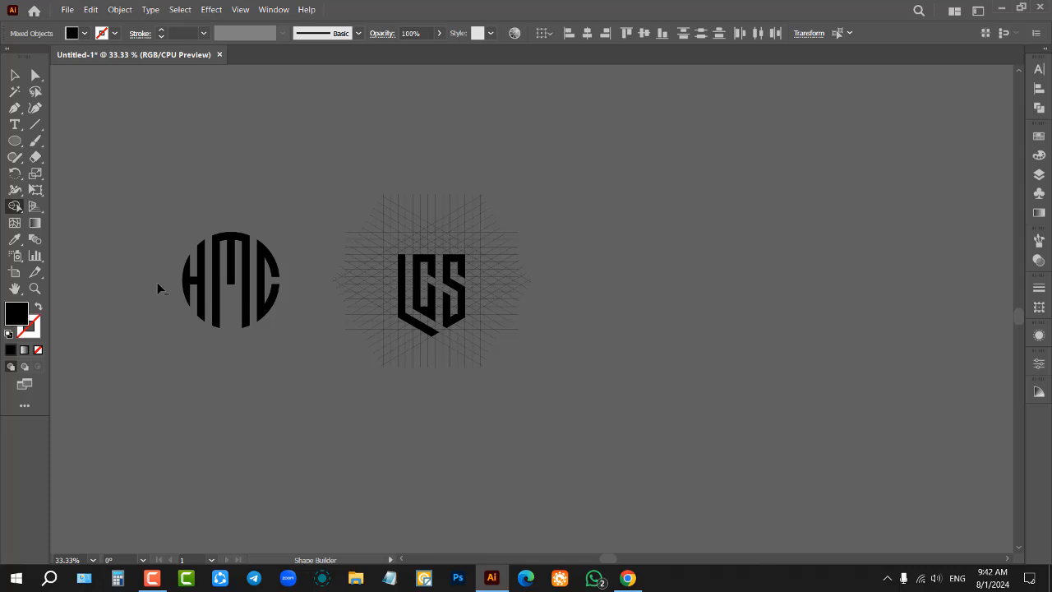
scroll(157, 282, down, 2)
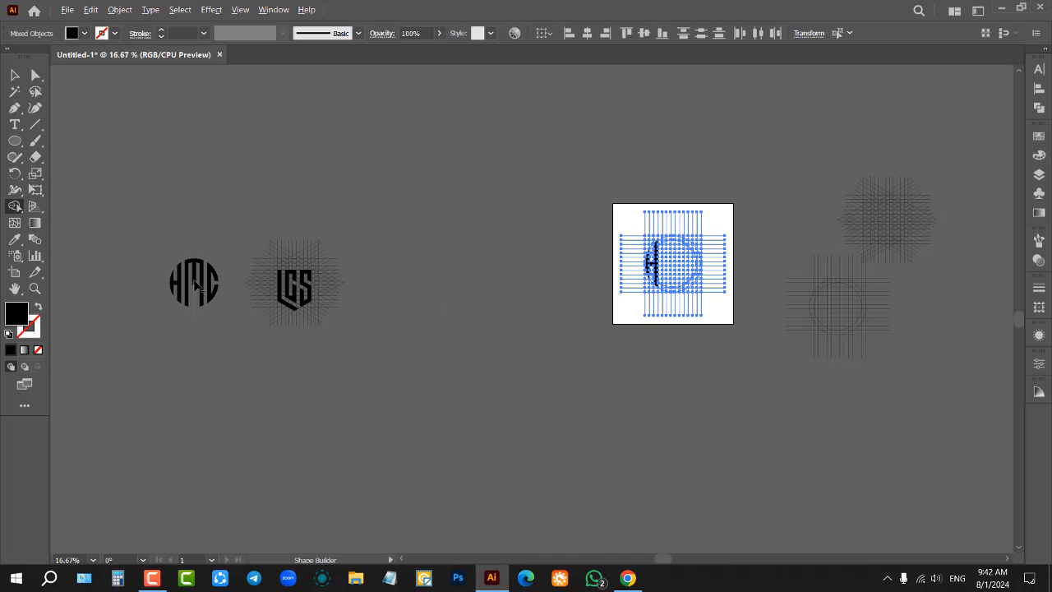
scroll(743, 265, up, 4)
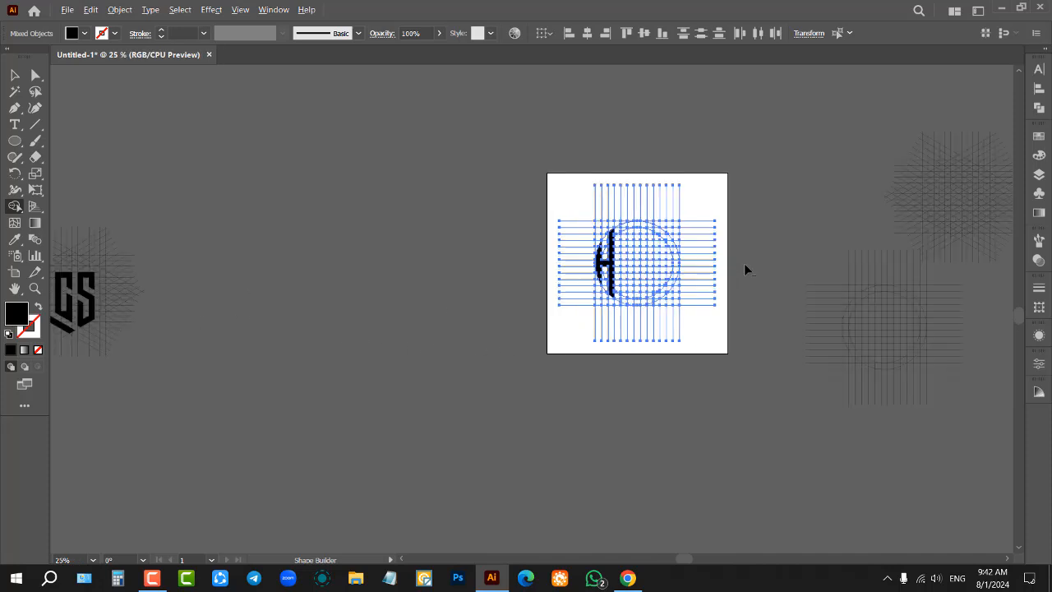
scroll(436, 206, up, 1)
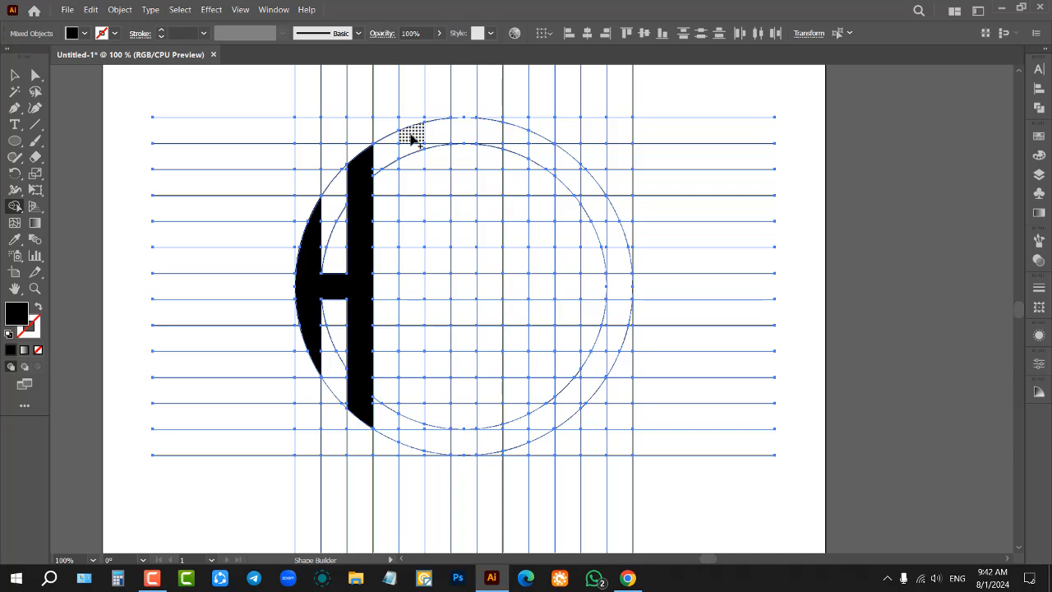
Merge the full-height fifth grid column, the top ring arc and the seventh column's upper half into the upper part of a black letter C
drag(411, 138, 415, 446)
drag(418, 136, 438, 138)
scroll(462, 128, up, 4)
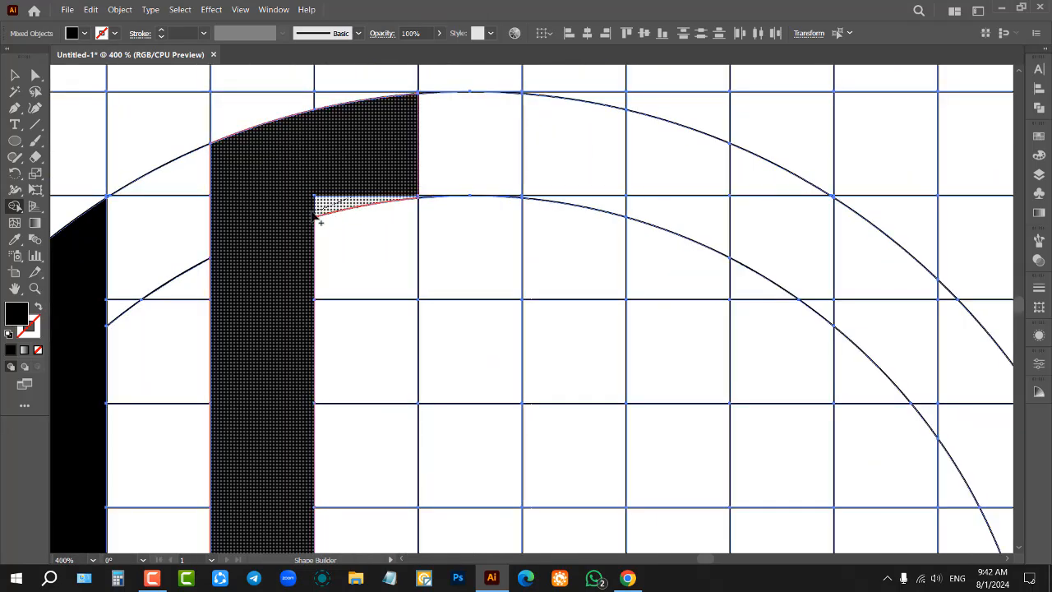
mouse_move(317, 219)
mouse_down()
mouse_move(399, 136)
mouse_move(439, 194)
mouse_move(435, 333)
mouse_up()
scroll(419, 140, down, 3)
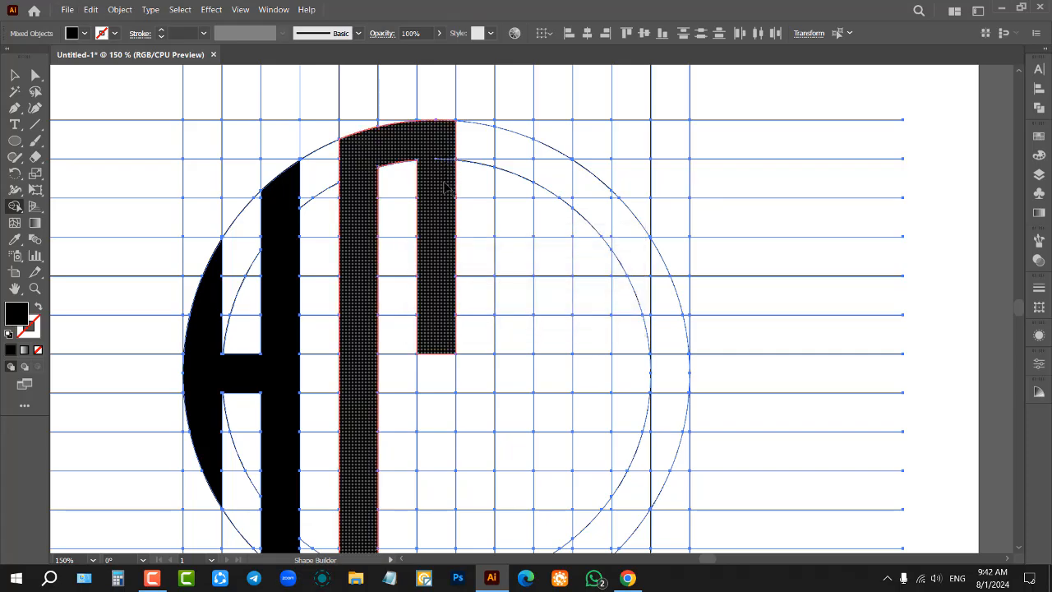
Complete the C by merging the bottom ring arc and the seventh column's lower stem, leaving a one-cell gap at mid-height
scroll(443, 200, down, 4)
scroll(441, 256, up, 4)
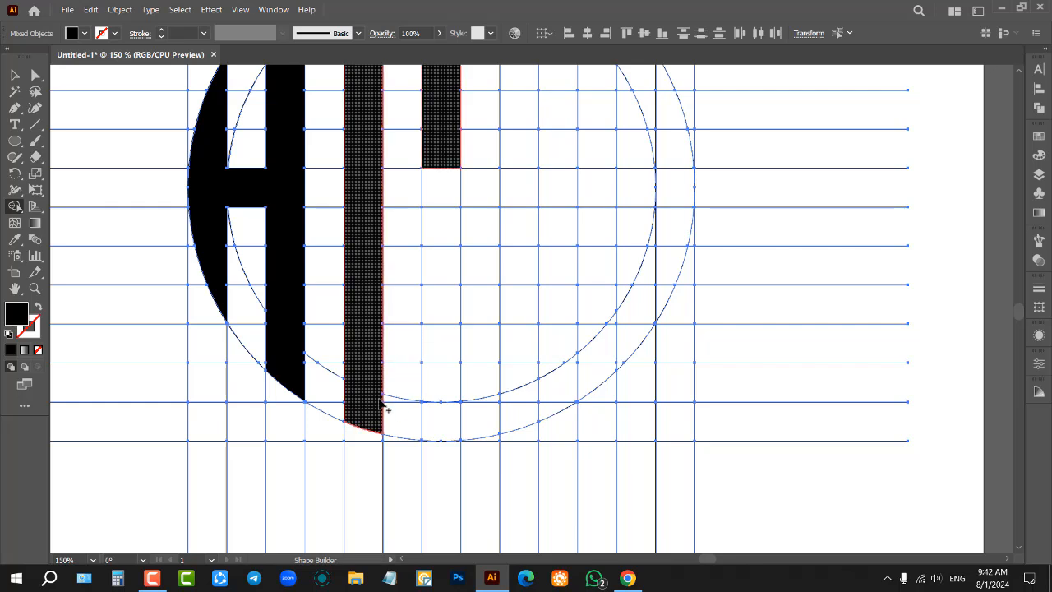
mouse_move(383, 404)
mouse_down()
mouse_move(434, 416)
mouse_move(453, 241)
mouse_up()
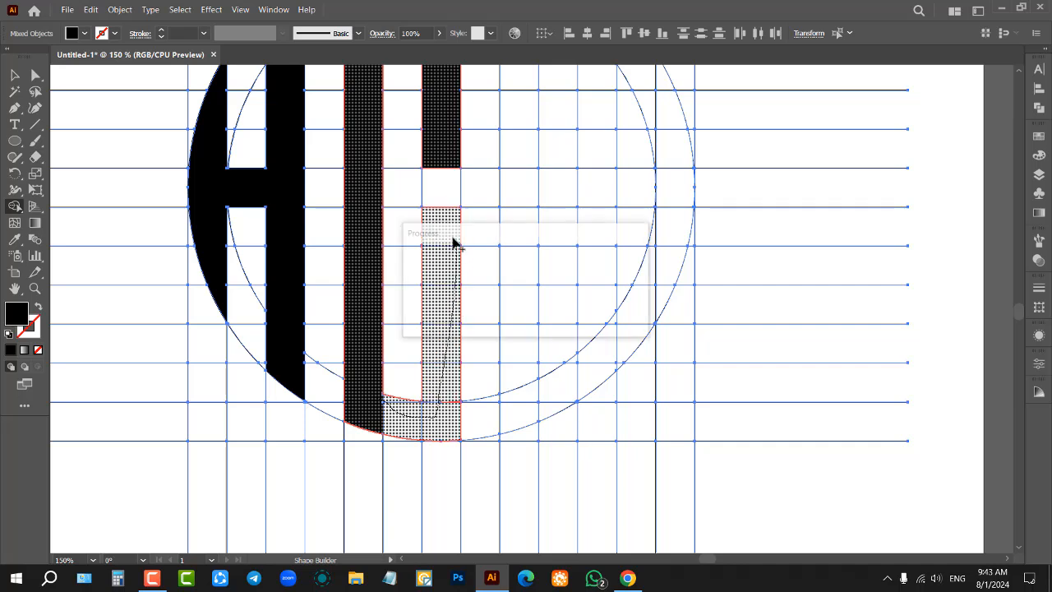
scroll(409, 272, down, 1)
scroll(434, 375, up, 4)
drag(446, 321, 447, 274)
scroll(433, 275, down, 4)
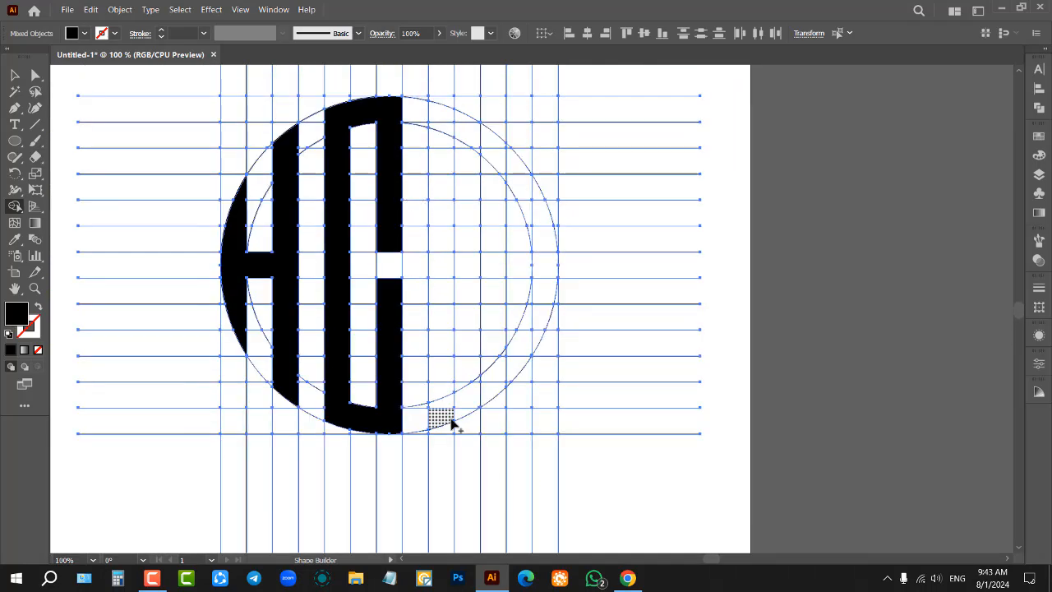
Merge the full-height ninth grid column with the upper ring arc through the eleventh column to start a black letter M
mouse_move(440, 418)
mouse_down()
mouse_move(438, 117)
mouse_move(459, 121)
mouse_move(477, 169)
mouse_up()
key(ctrl+z)
mouse_move(441, 418)
mouse_down()
mouse_move(440, 119)
mouse_move(457, 117)
mouse_move(496, 157)
mouse_up()
scroll(496, 157, up, 5)
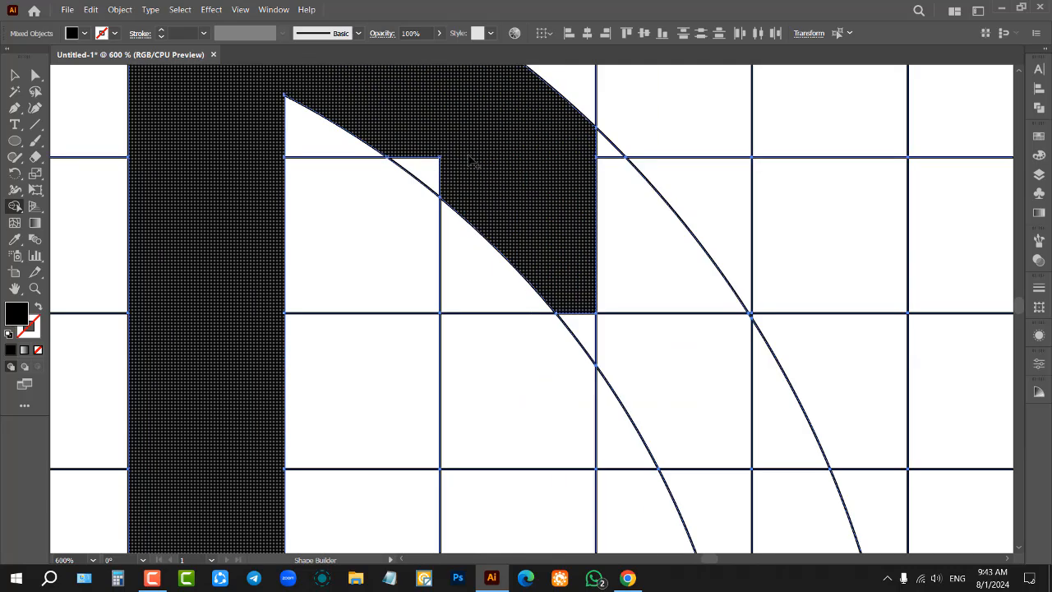
click(429, 172)
scroll(430, 171, down, 5)
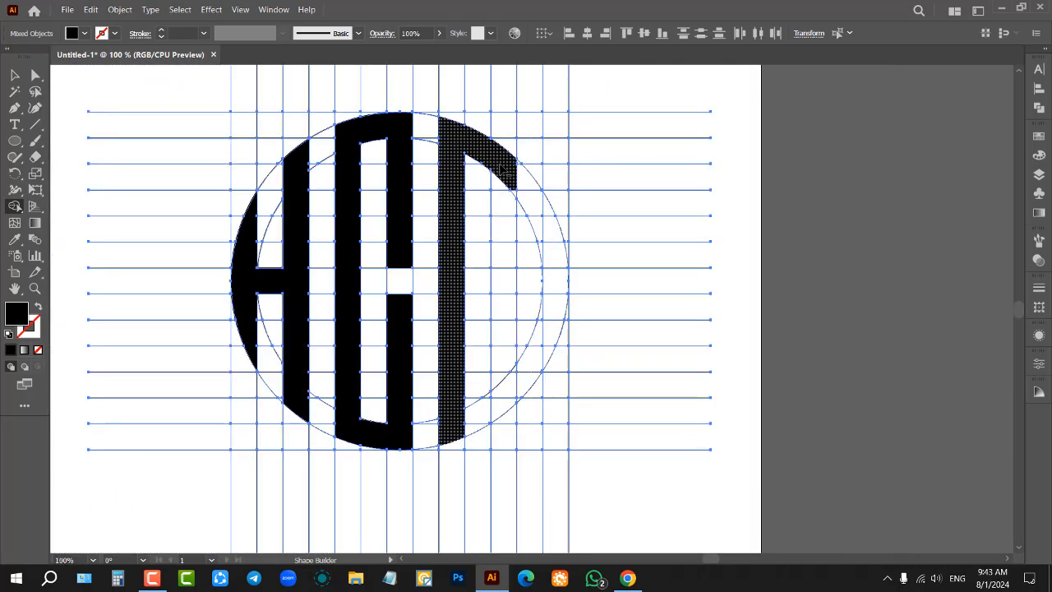
Merge the M's inner stem in the eleventh column and the ring's upper-right arc down to the circle's middle row
mouse_move(501, 169)
mouse_down()
mouse_move(502, 205)
mouse_move(506, 195)
mouse_move(513, 210)
mouse_move(505, 255)
mouse_up()
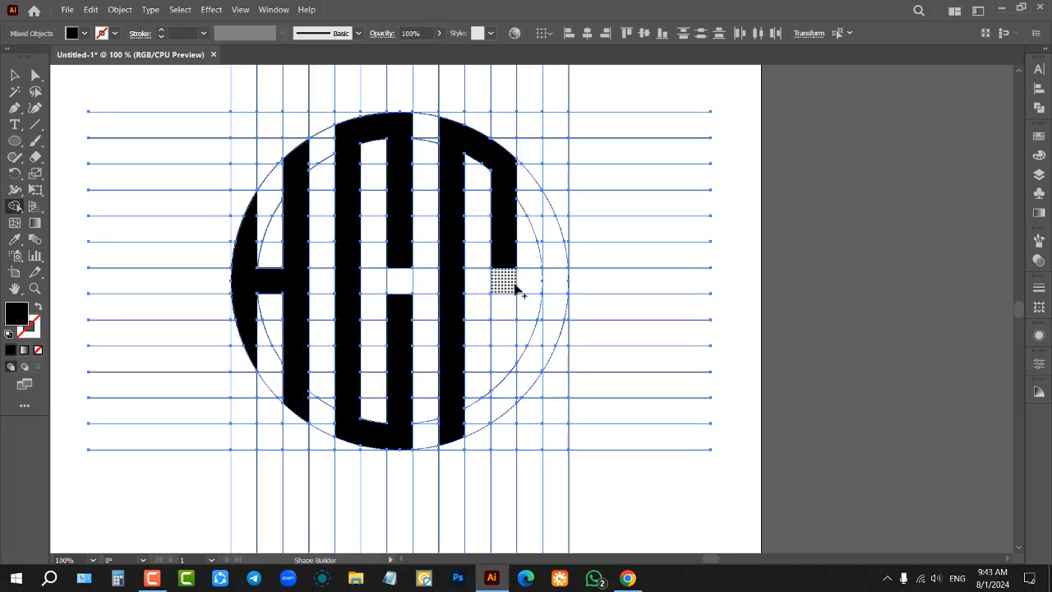
click(518, 176)
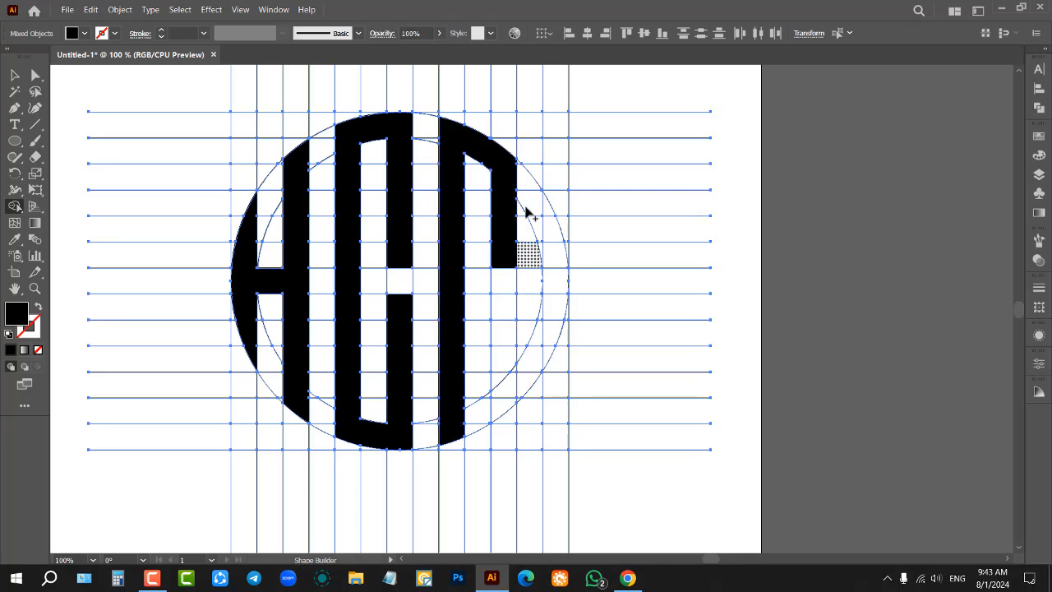
mouse_move(517, 175)
mouse_down()
mouse_move(549, 214)
mouse_move(560, 263)
mouse_up()
scroll(537, 233, up, 4)
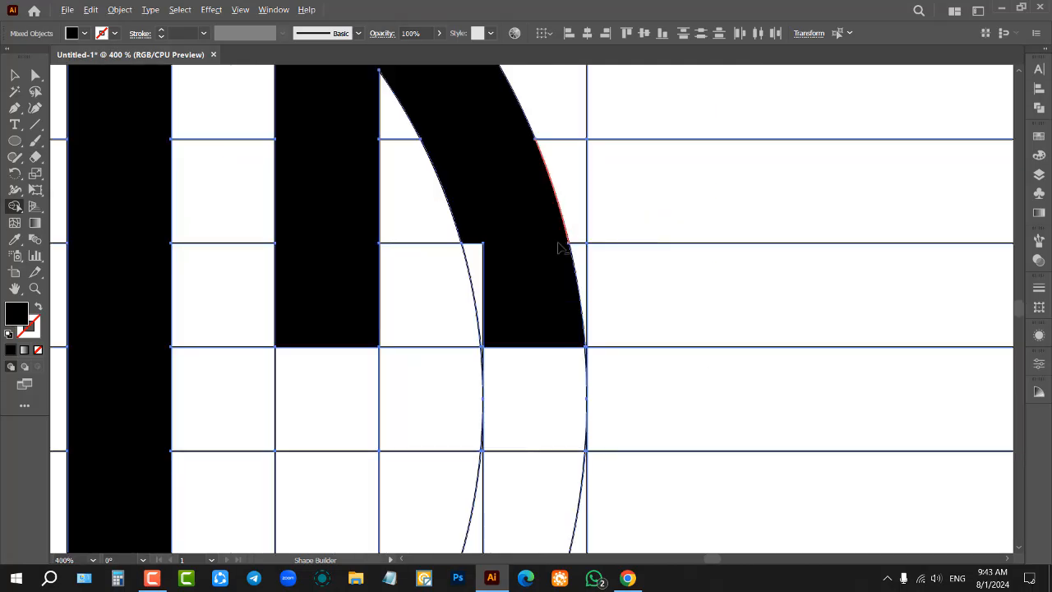
scroll(510, 239, down, 4)
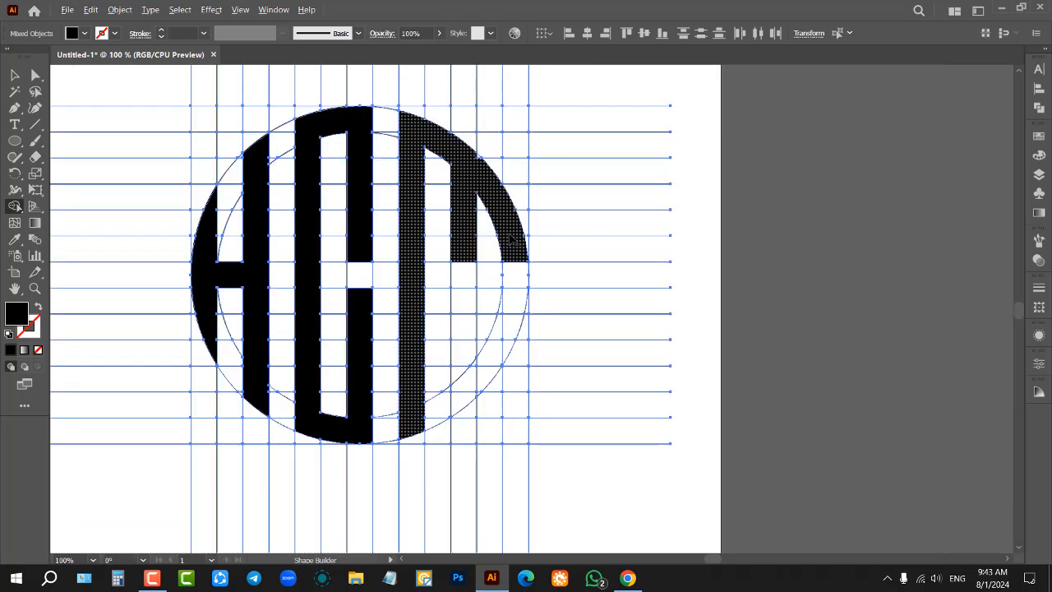
scroll(519, 266, up, 4)
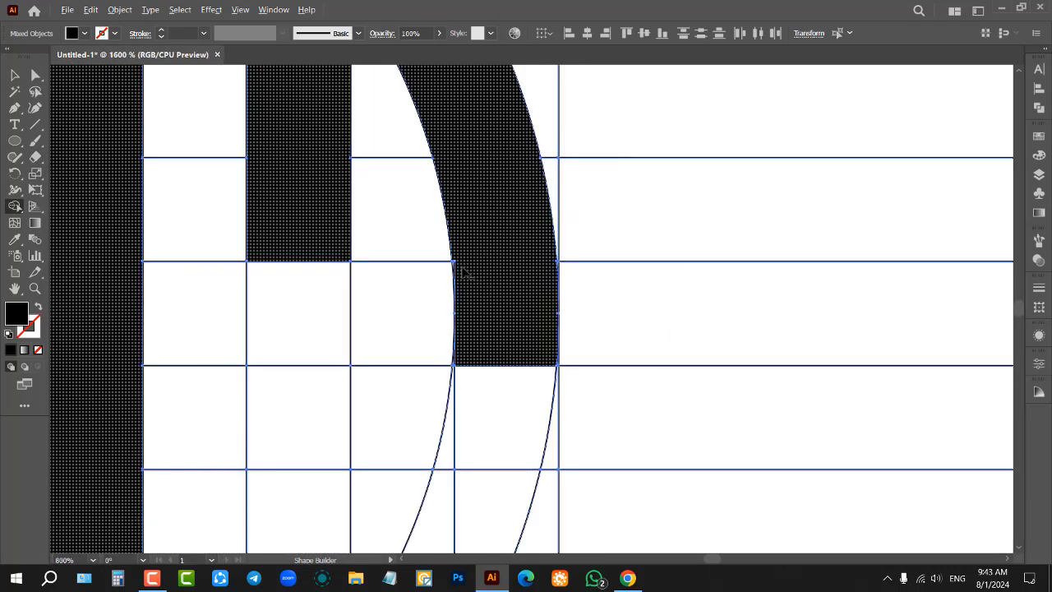
scroll(461, 272, up, 5)
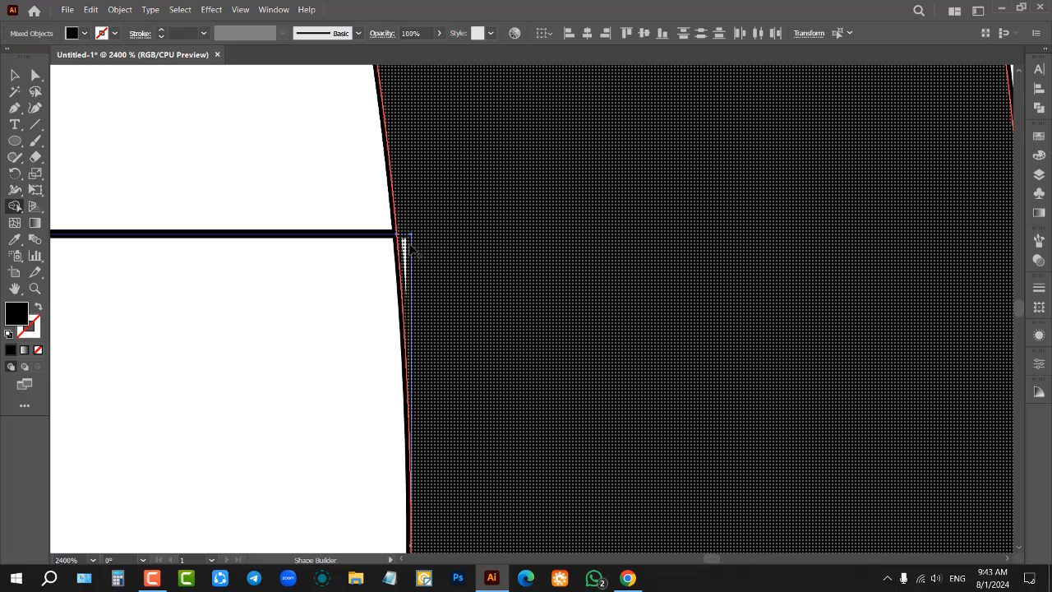
scroll(563, 215, down, 5)
scroll(563, 216, down, 2)
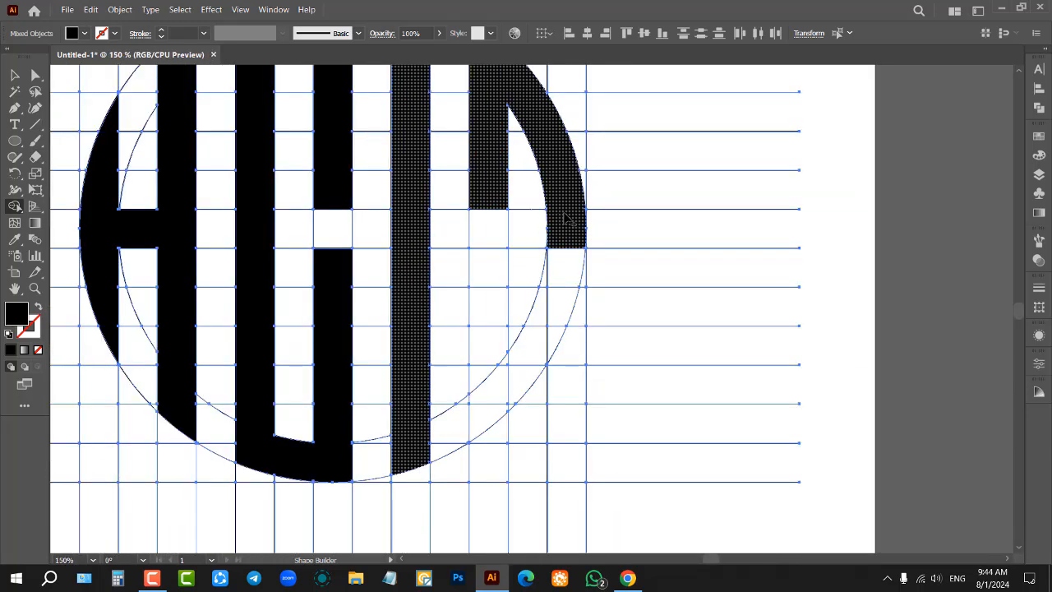
Continue the M's outer leg along the ring's lower-right arc, ending it at the boundary between the eleventh and twelfth columns
mouse_move(564, 216)
mouse_down()
mouse_move(565, 274)
mouse_move(519, 395)
mouse_up()
scroll(518, 391, up, 5)
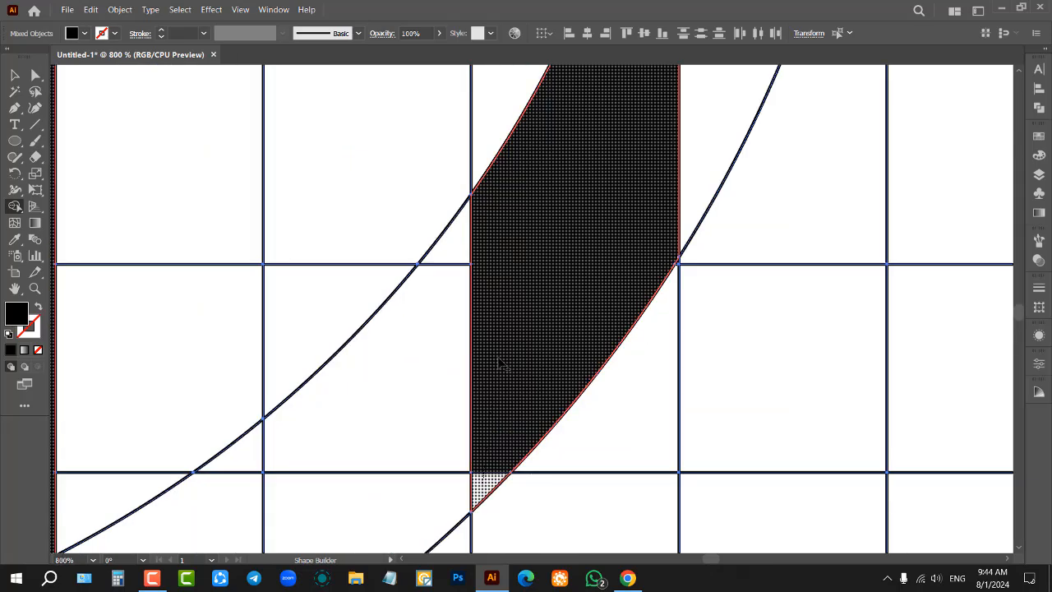
scroll(519, 342, down, 4)
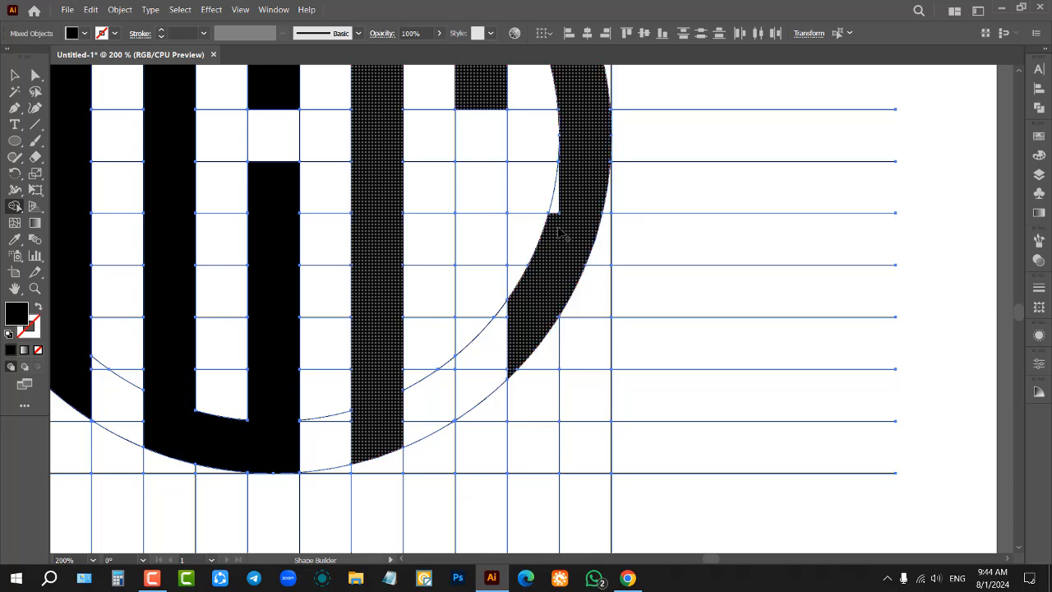
scroll(585, 220, down, 4)
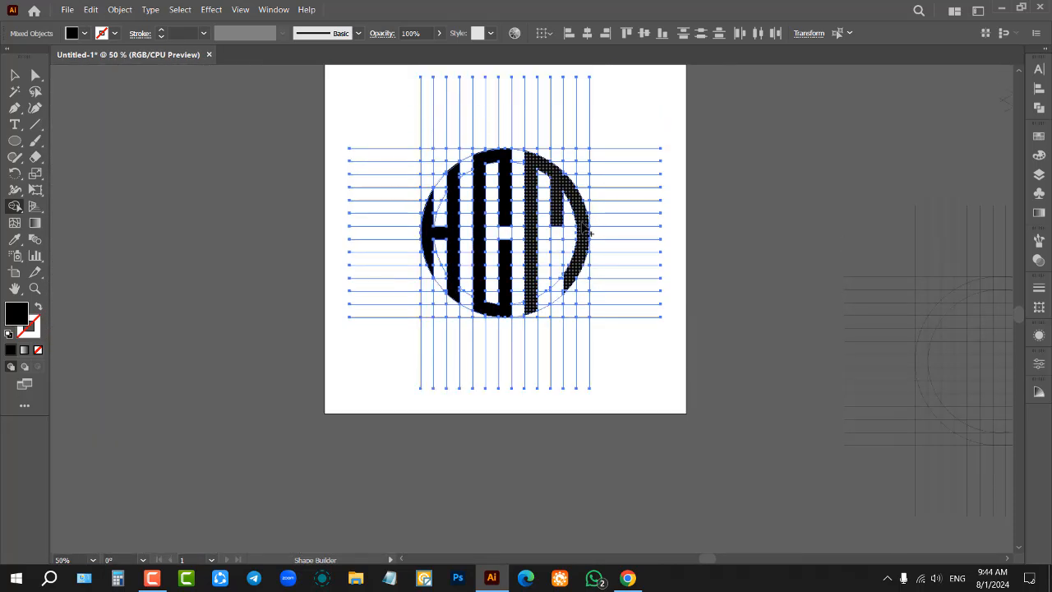
scroll(570, 245, up, 2)
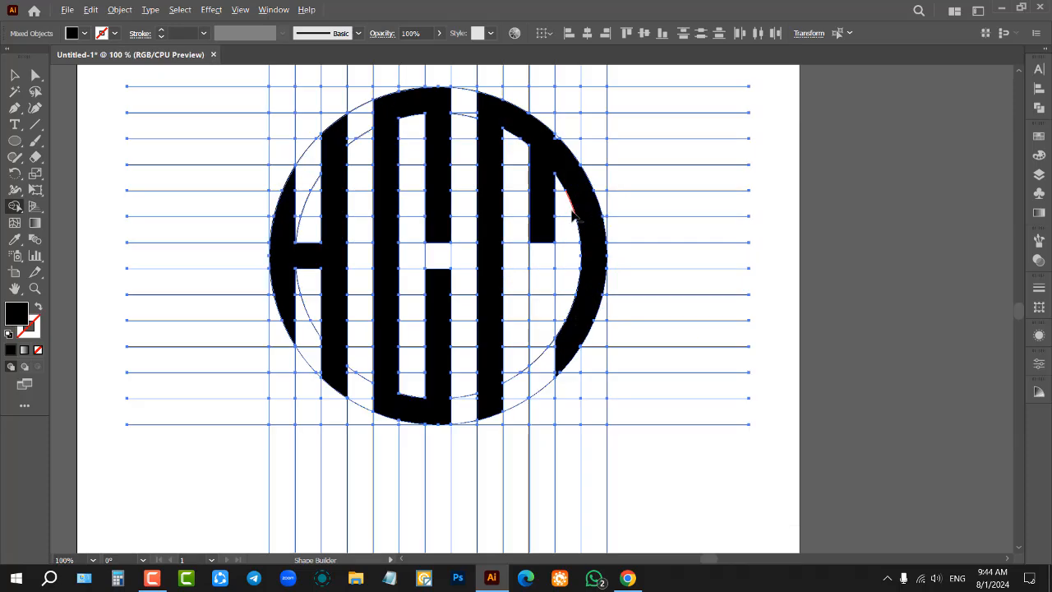
Extend the M's inner stem downward by one grid cell
scroll(541, 265, down, 2)
scroll(541, 264, down, 2)
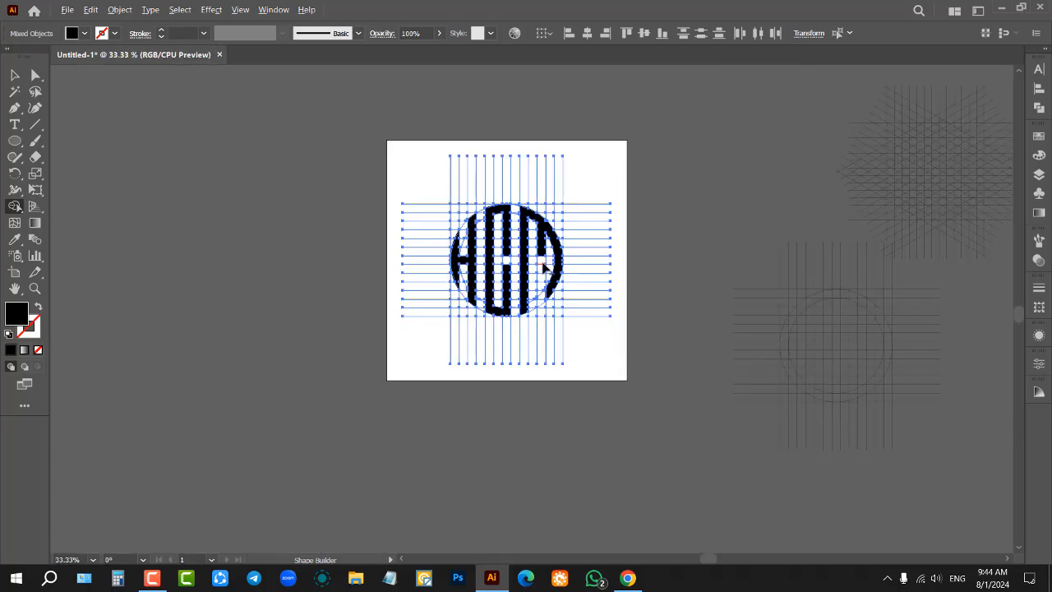
scroll(541, 261, up, 3)
drag(540, 230, 538, 255)
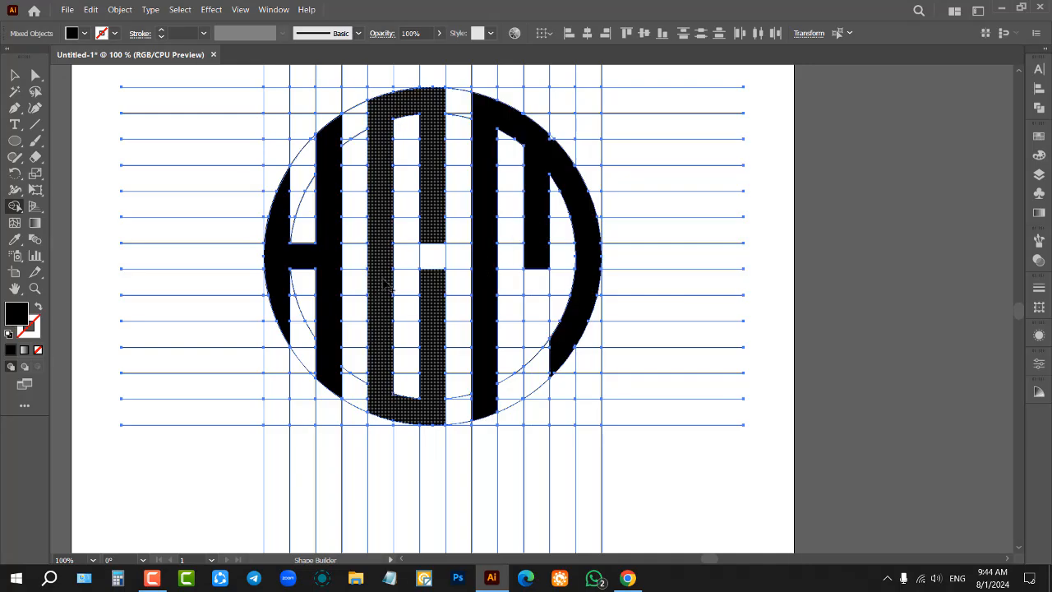
scroll(555, 201, down, 1)
scroll(554, 179, up, 4)
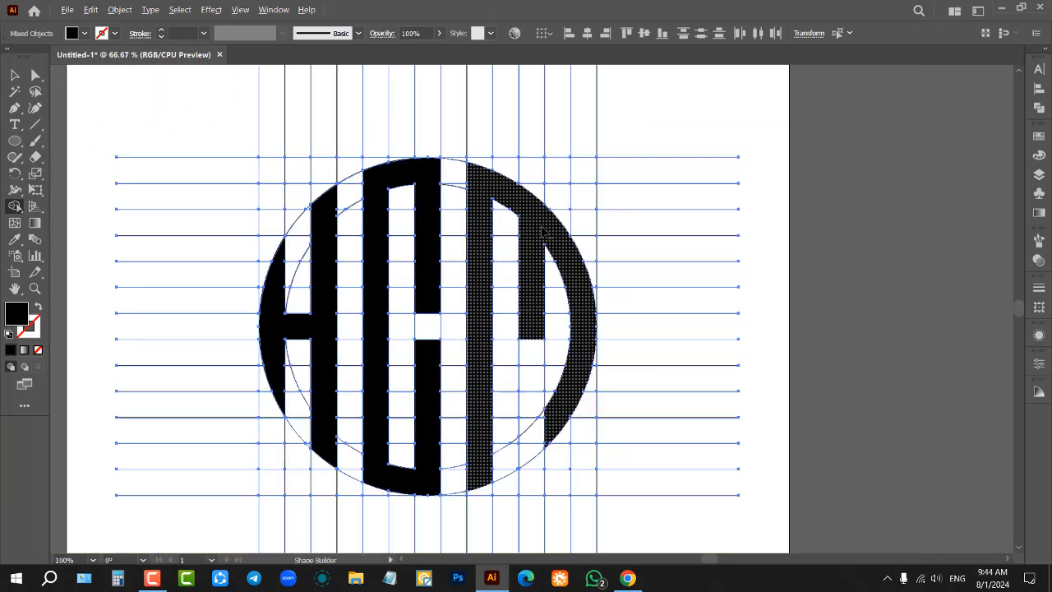
scroll(556, 211, down, 4)
Select the black H, C and M shapes together and move them off the grid to the empty area left of the artboard
click(15, 75)
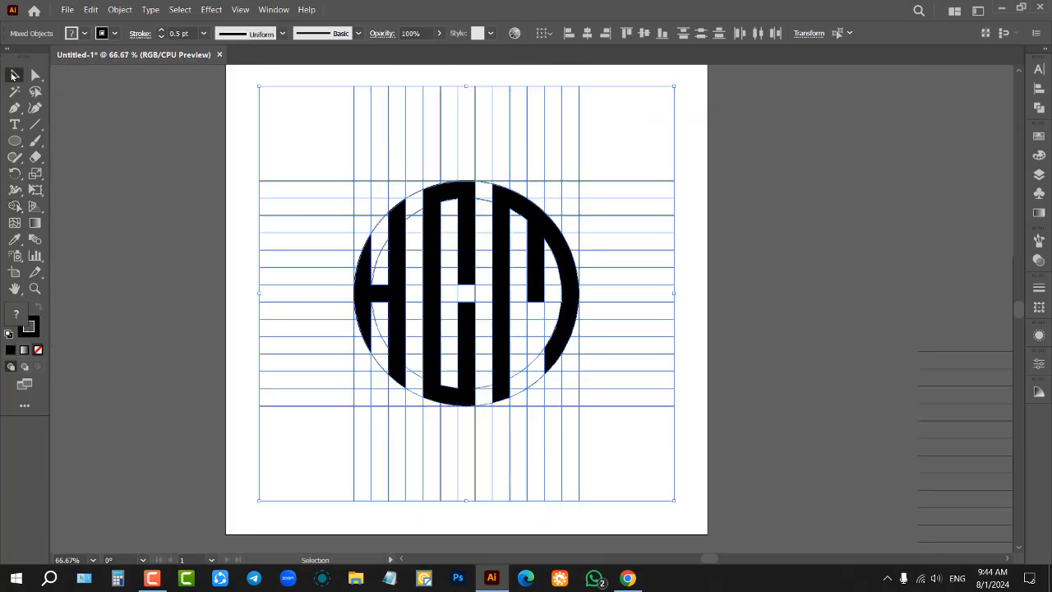
click(321, 184)
scroll(587, 247, down, 1)
scroll(538, 262, up, 2)
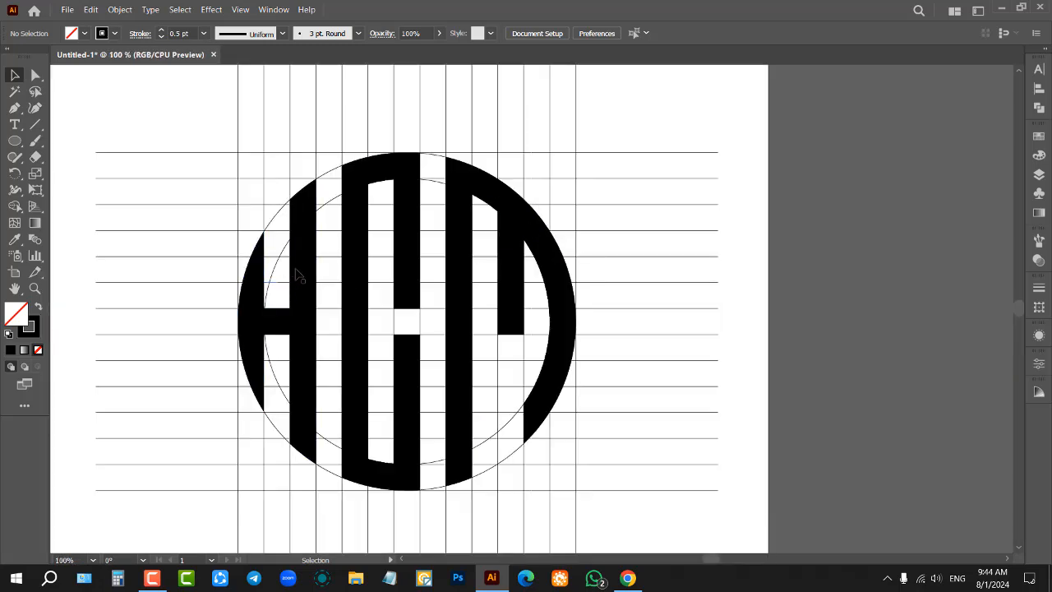
click(300, 260)
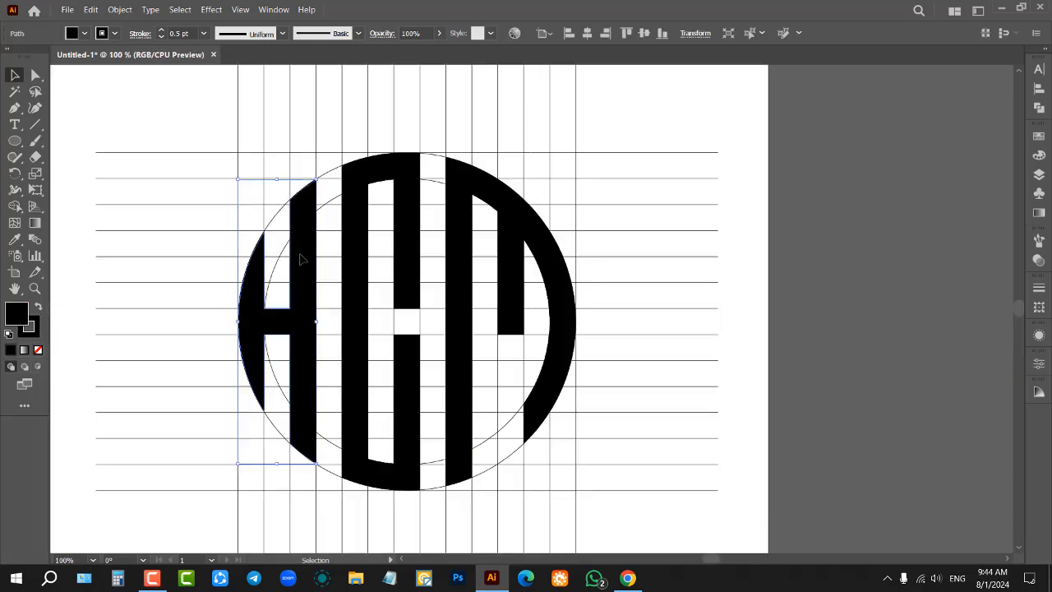
shift+click(351, 178)
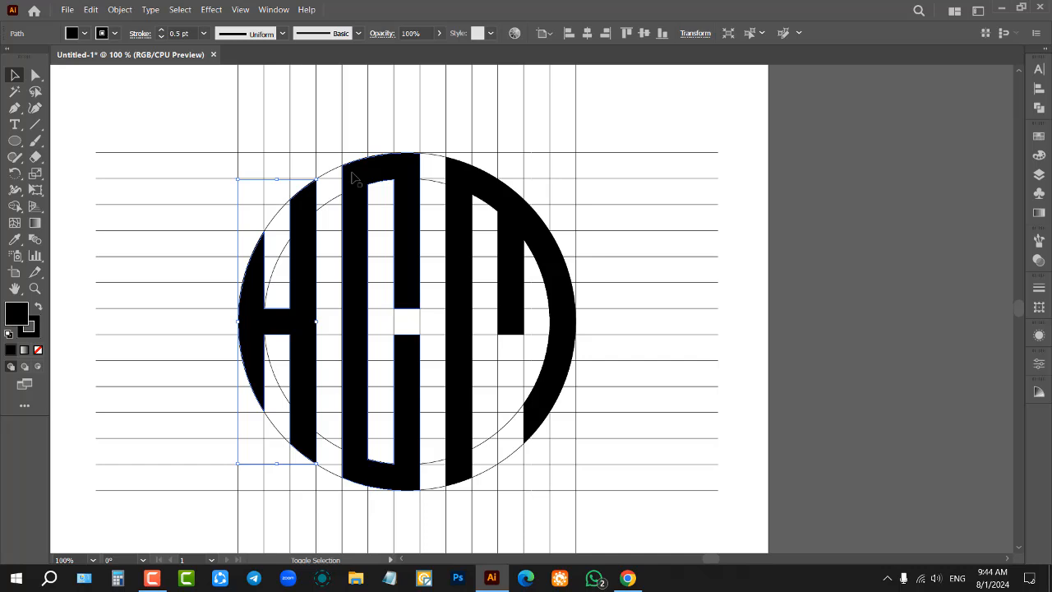
shift+click(355, 176)
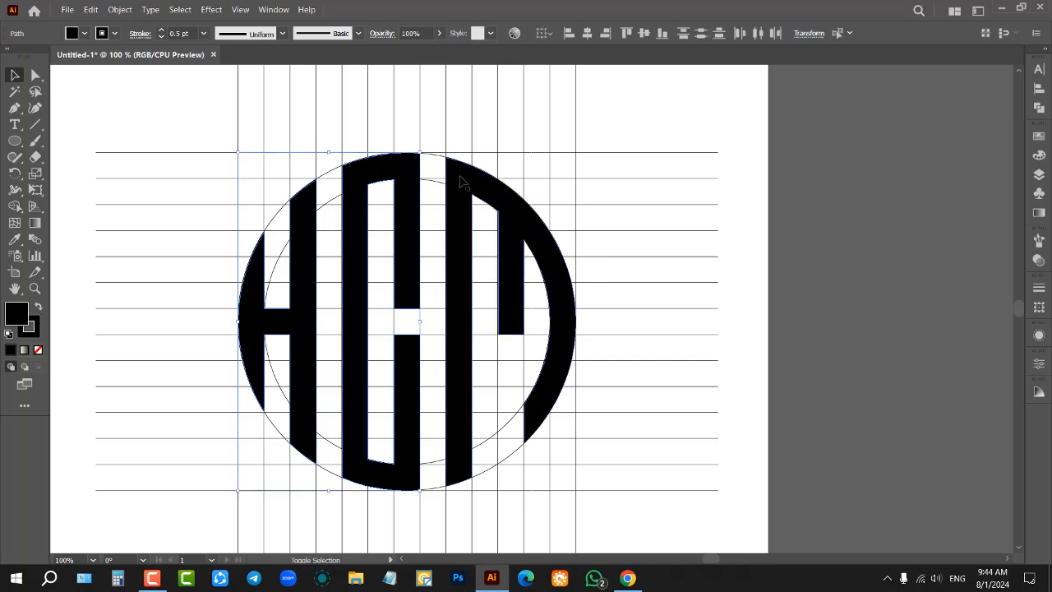
scroll(666, 210, down, 3)
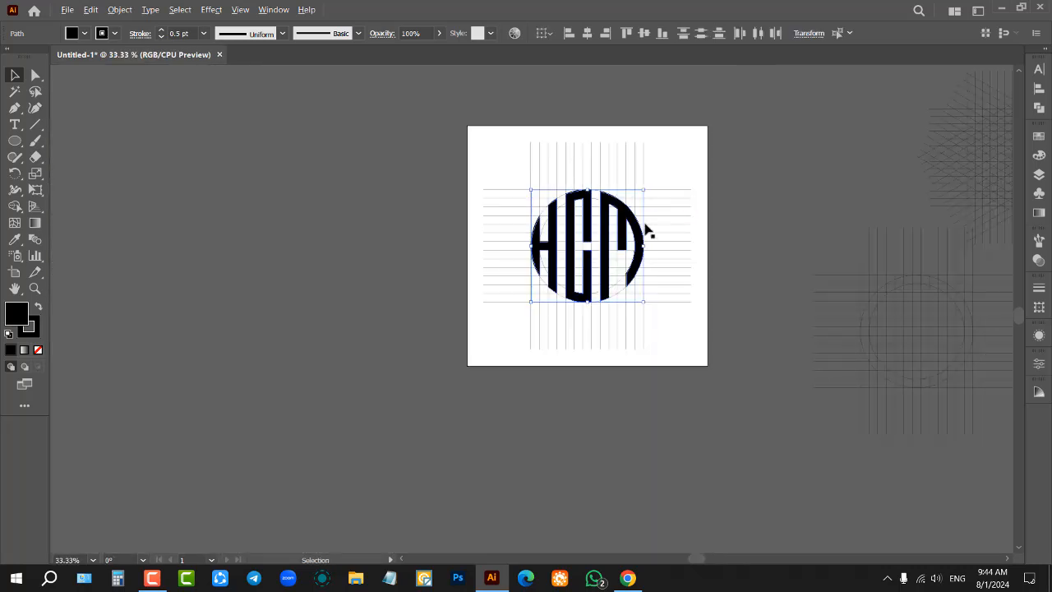
drag(608, 199, 282, 176)
click(217, 144)
scroll(183, 186, up, 2)
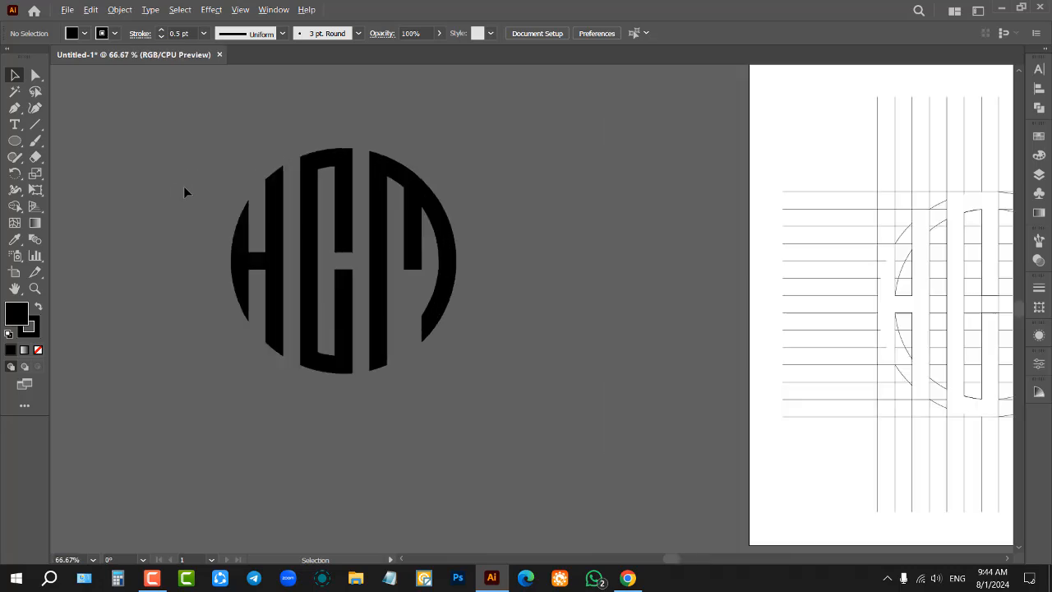
scroll(184, 186, up, 1)
scroll(201, 190, down, 1)
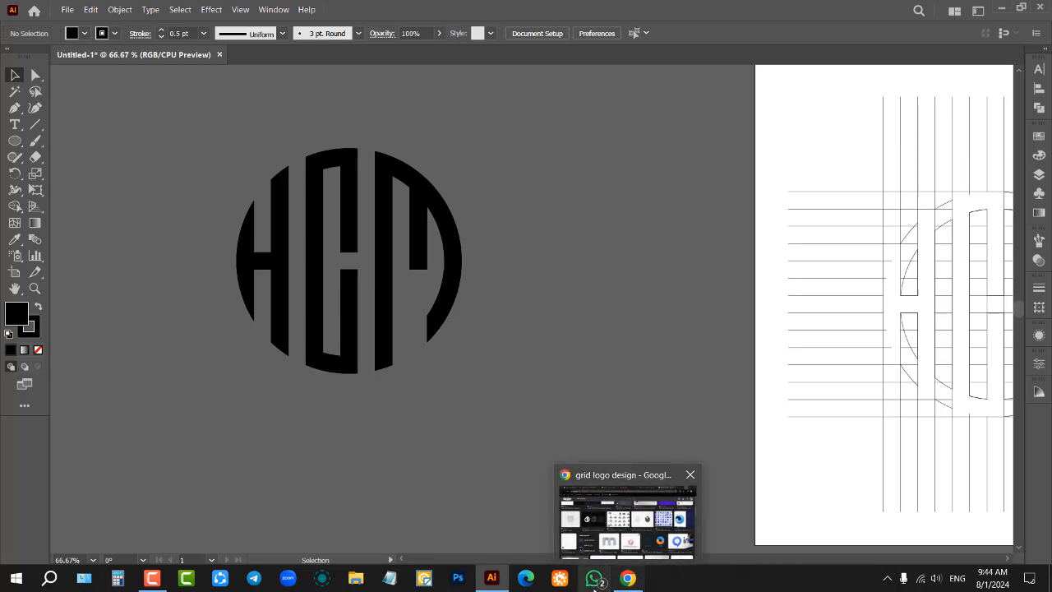
Switch to Chrome, search Fiverr for "grid logo" and browse the resulting gigs
click(628, 578)
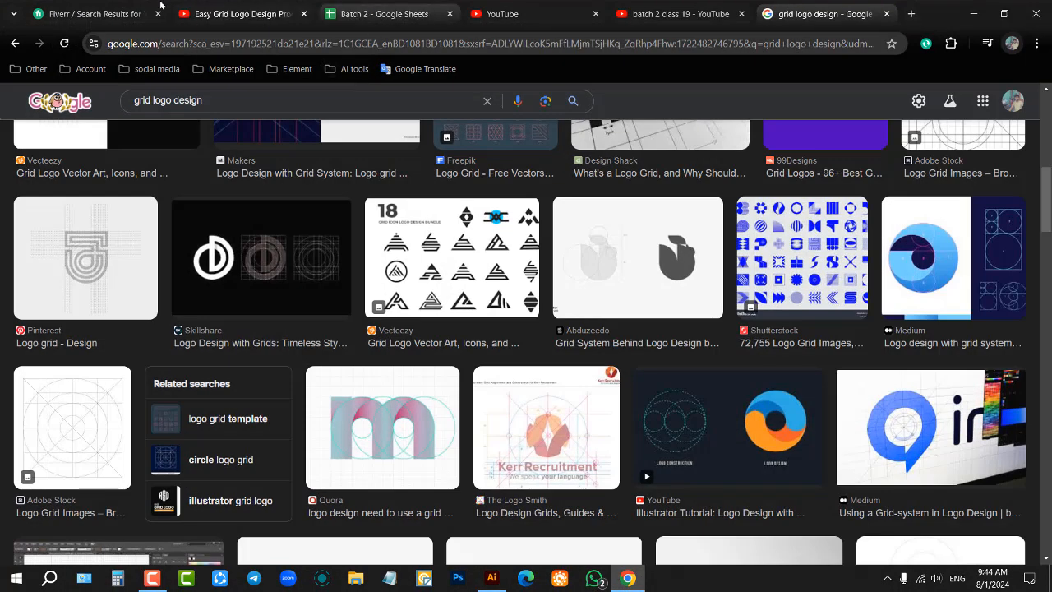
click(160, 7)
triple_click(313, 109)
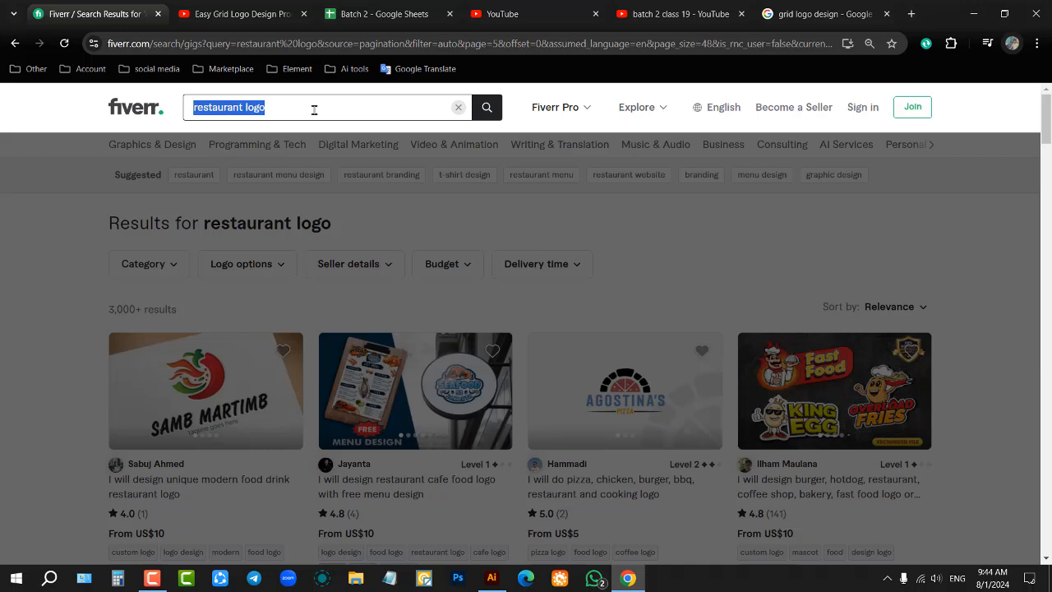
text(gri)
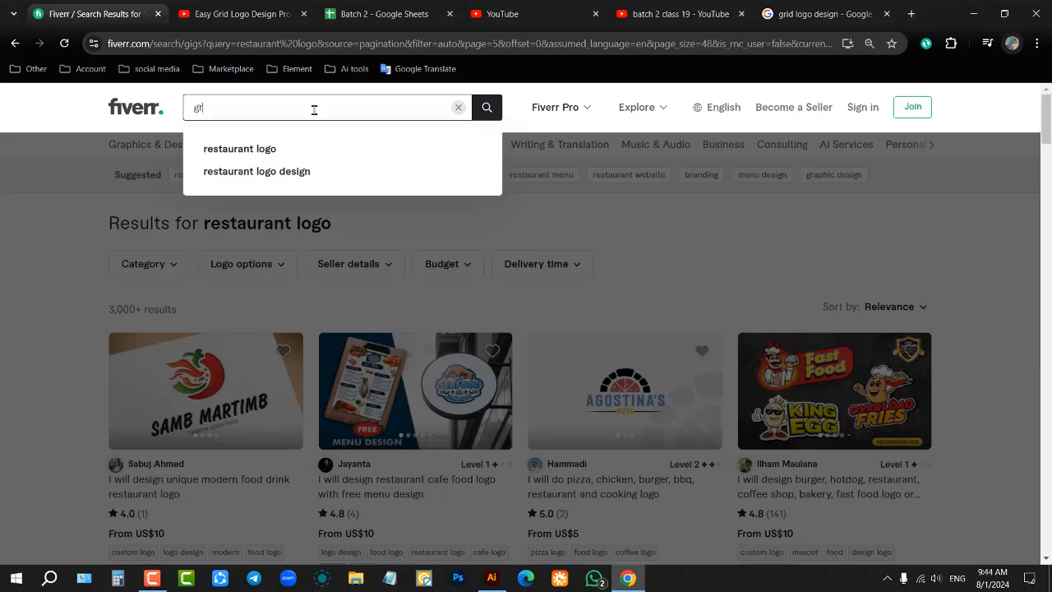
text(d logo)
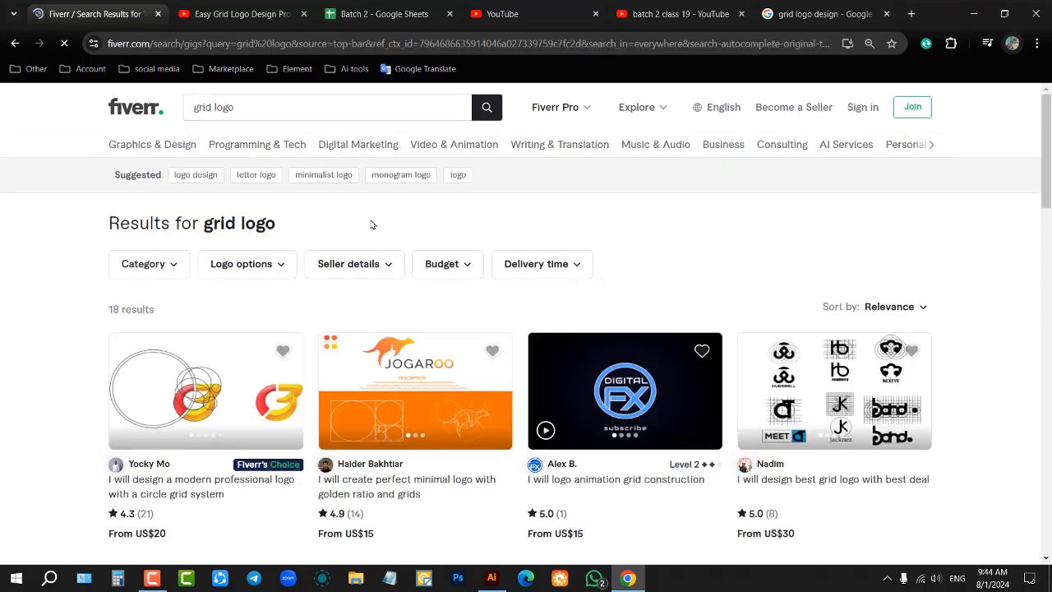
scroll(377, 230, down, 5)
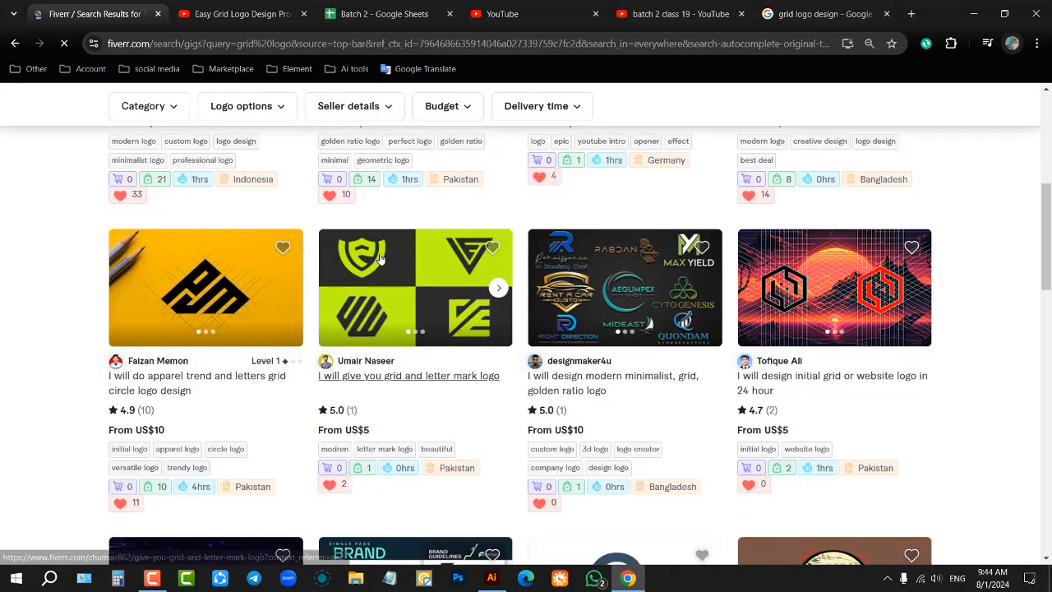
scroll(381, 261, up, 5)
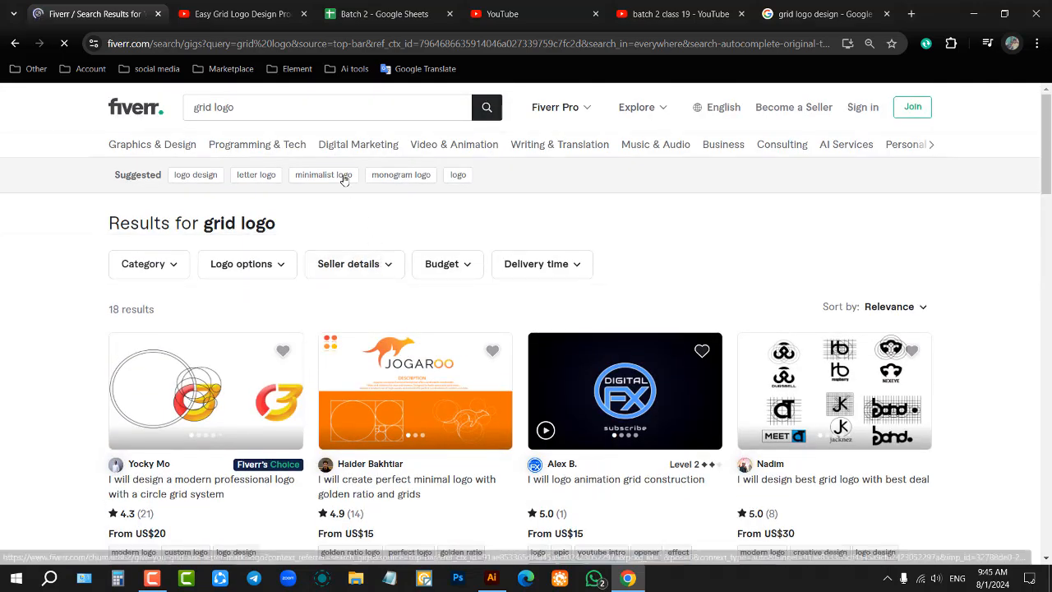
Search Fiverr for "logo" instead of "grid logo"
click(251, 108)
triple_click(318, 112)
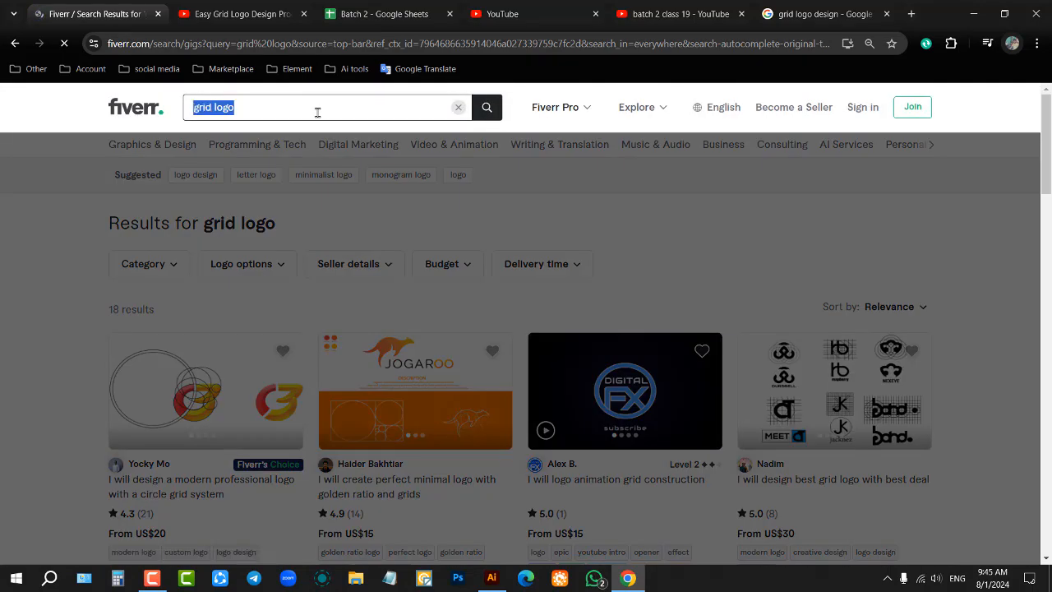
key(BackSpace)
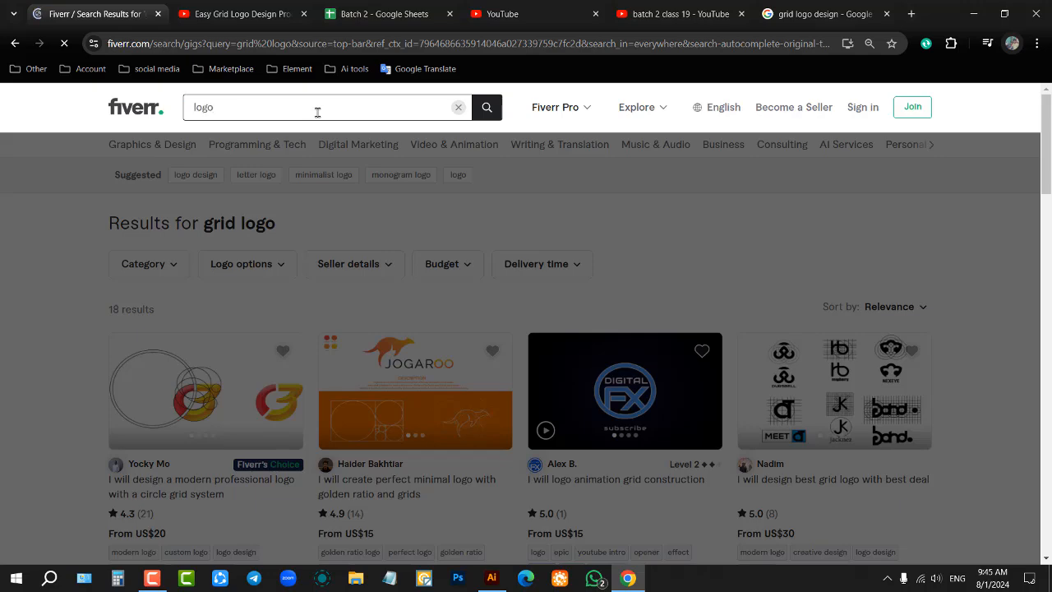
key(Return)
Browse the general logo gigs on Fiverr, looking over their sample designs, prices and order figures
scroll(328, 172, down, 2)
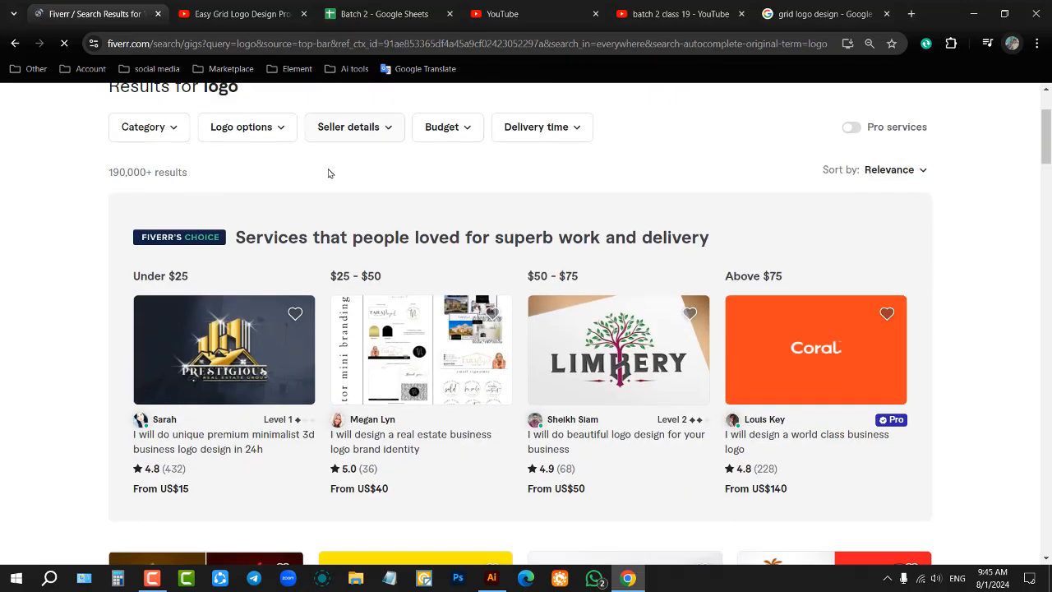
scroll(359, 261, down, 3)
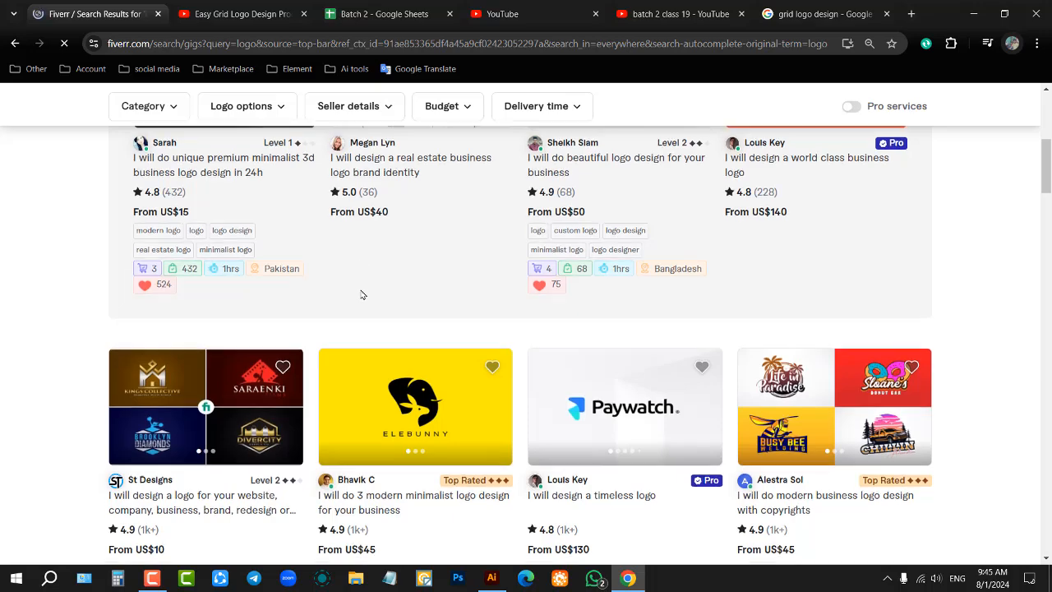
scroll(359, 260, down, 2)
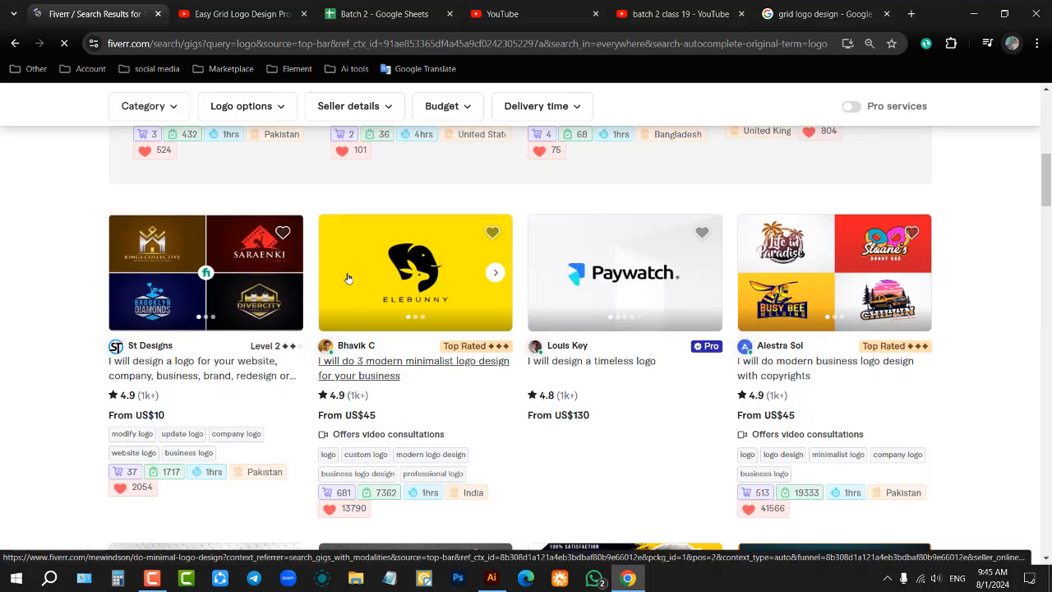
scroll(350, 273, down, 2)
scroll(348, 283, down, 3)
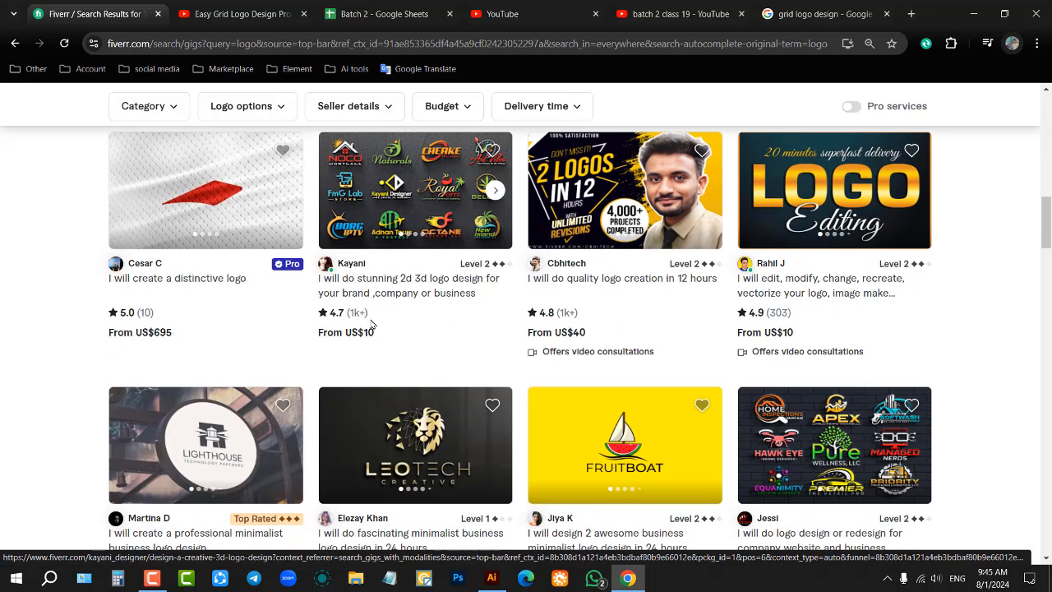
scroll(369, 321, down, 4)
scroll(370, 358, down, 4)
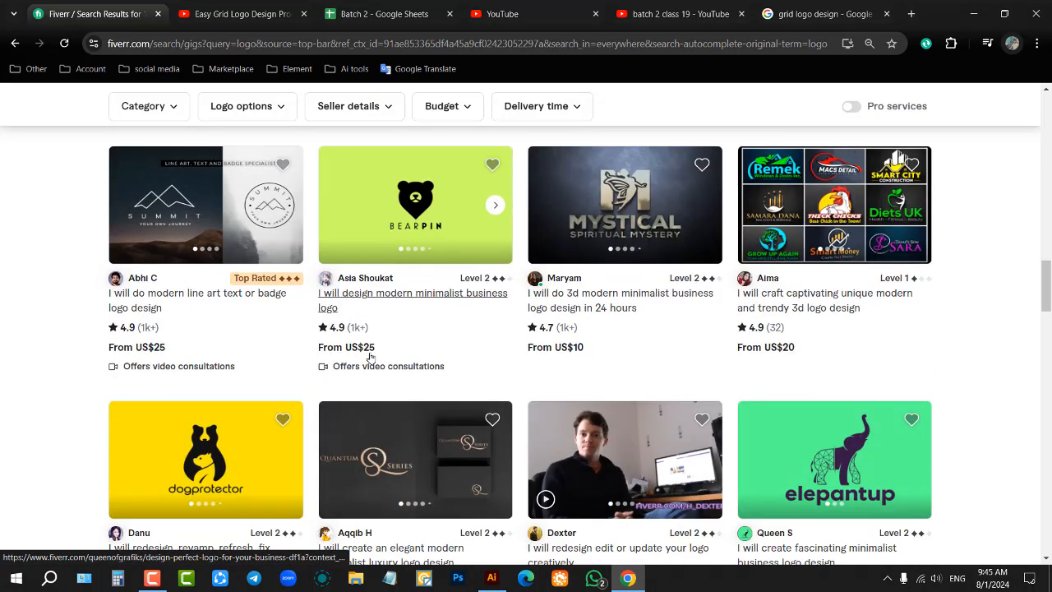
scroll(369, 359, down, 1)
scroll(370, 360, down, 2)
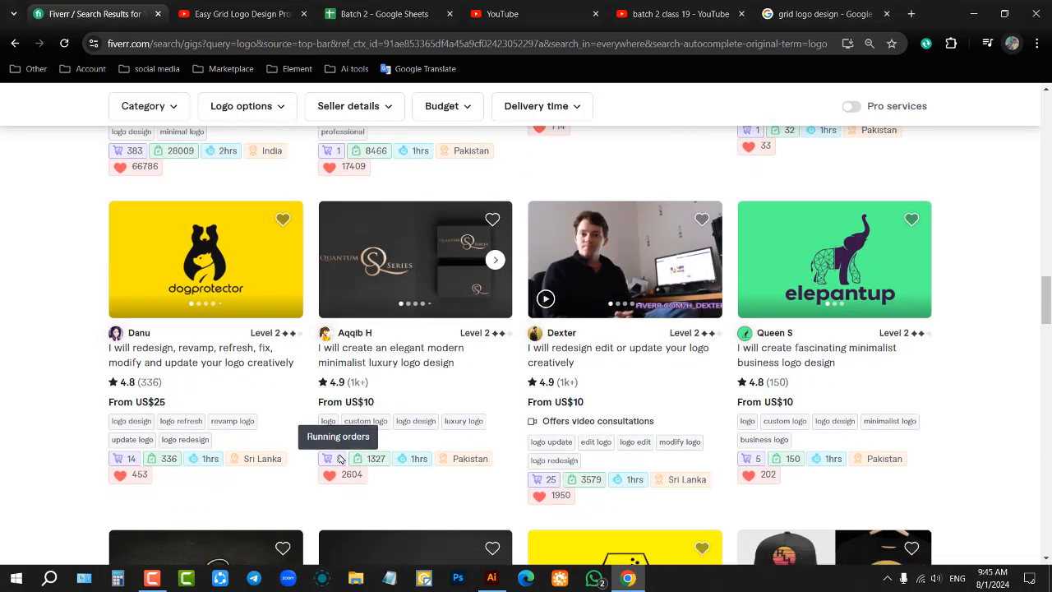
scroll(339, 453, down, 3)
scroll(338, 453, down, 3)
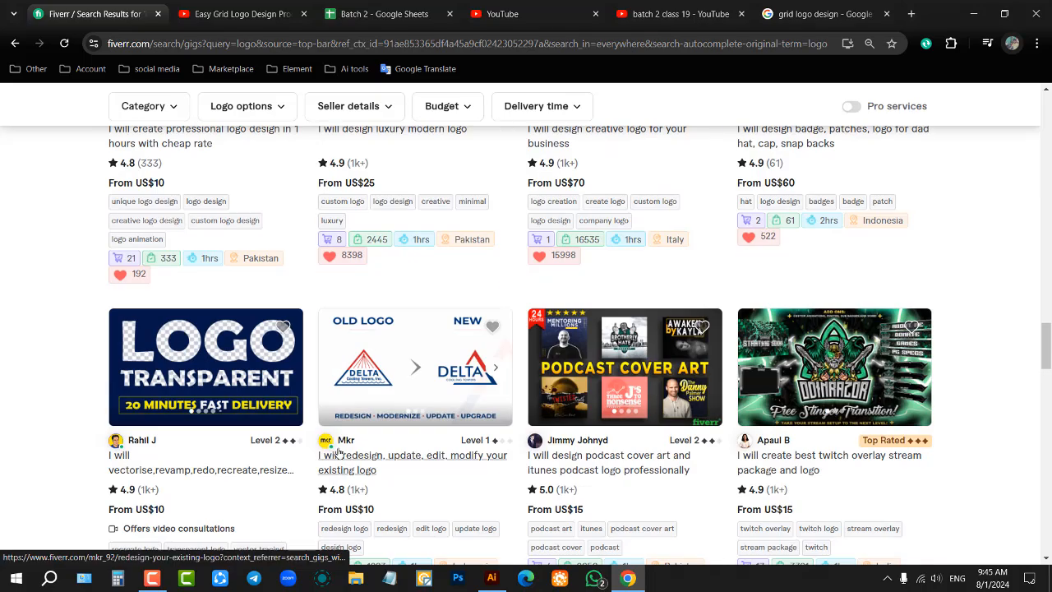
scroll(348, 392, up, 15)
scroll(349, 370, up, 10)
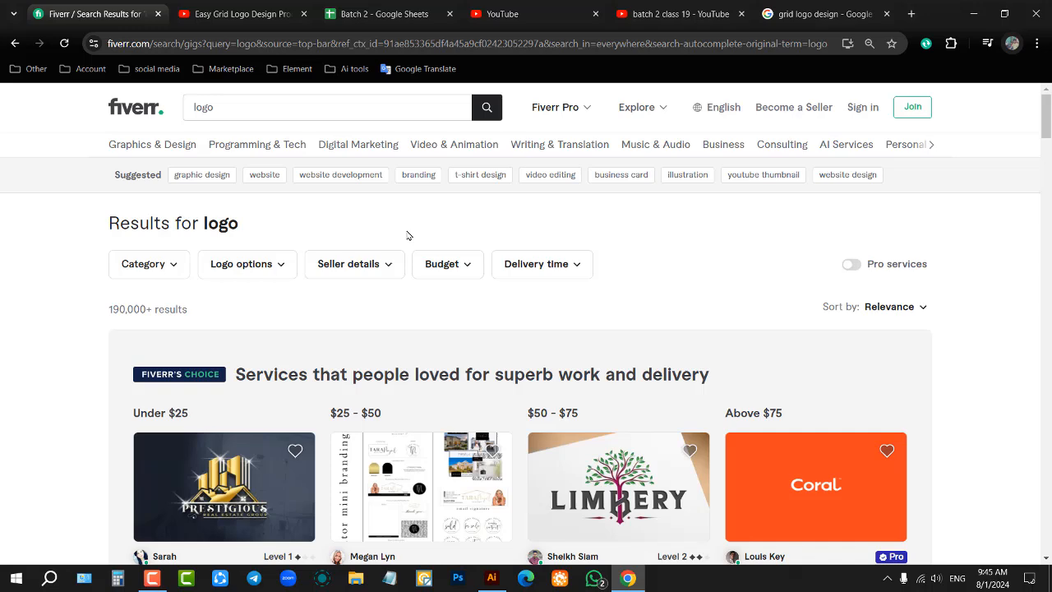
scroll(419, 237, down, 3)
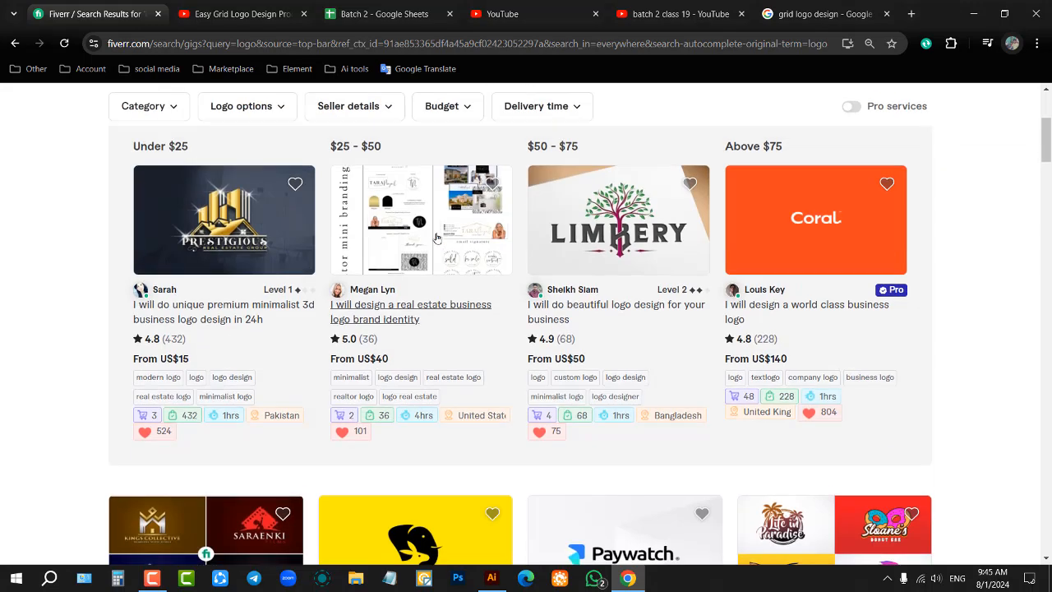
scroll(452, 222, up, 3)
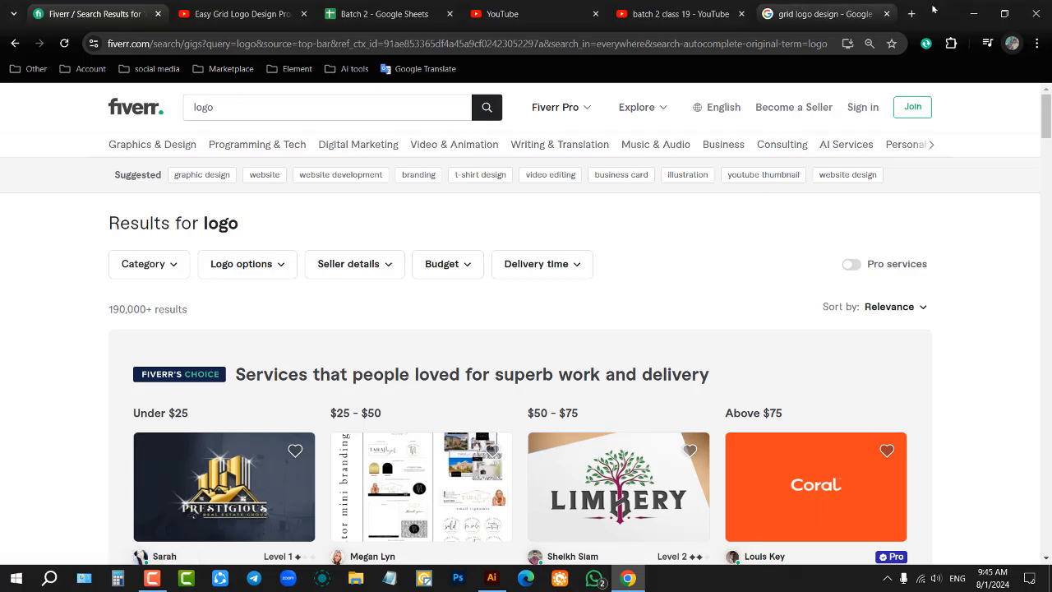
Switch back to Illustrator and delete the cut-up grid left on the artboard after the letters were moved away
click(974, 14)
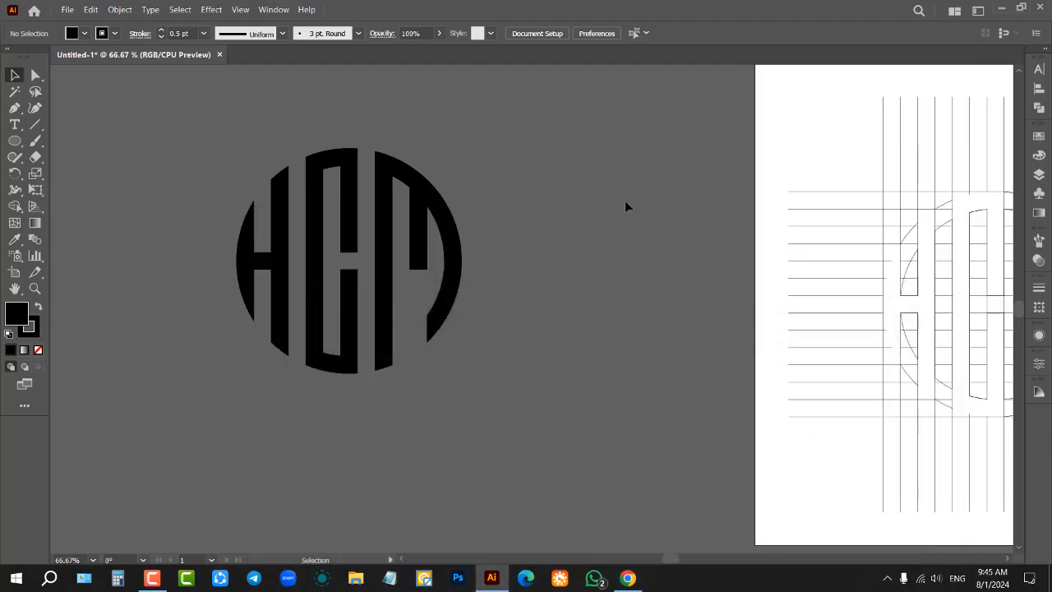
scroll(434, 281, down, 3)
scroll(706, 281, up, 3)
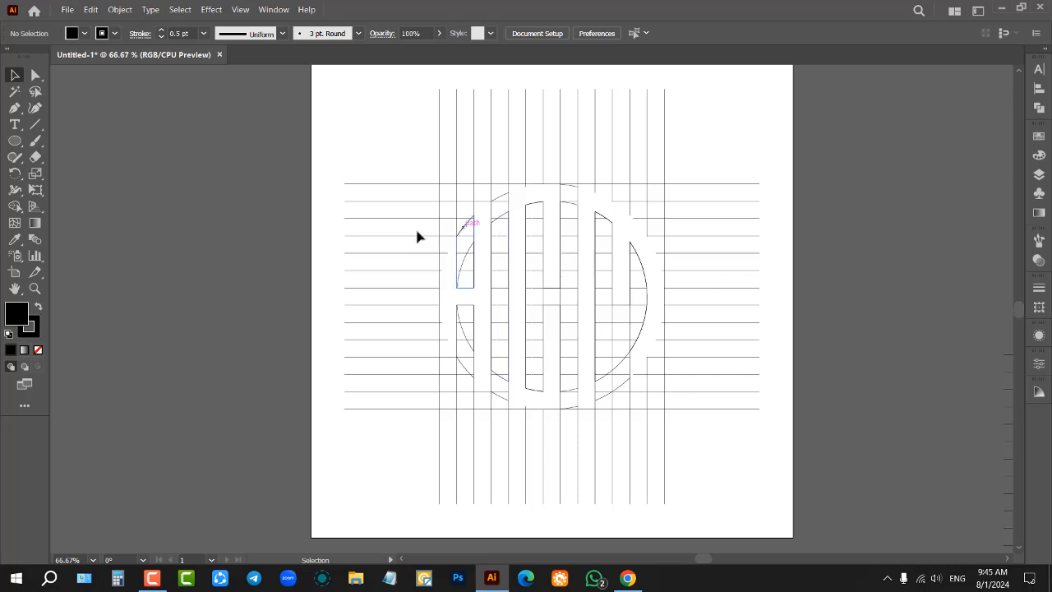
scroll(276, 296, down, 3)
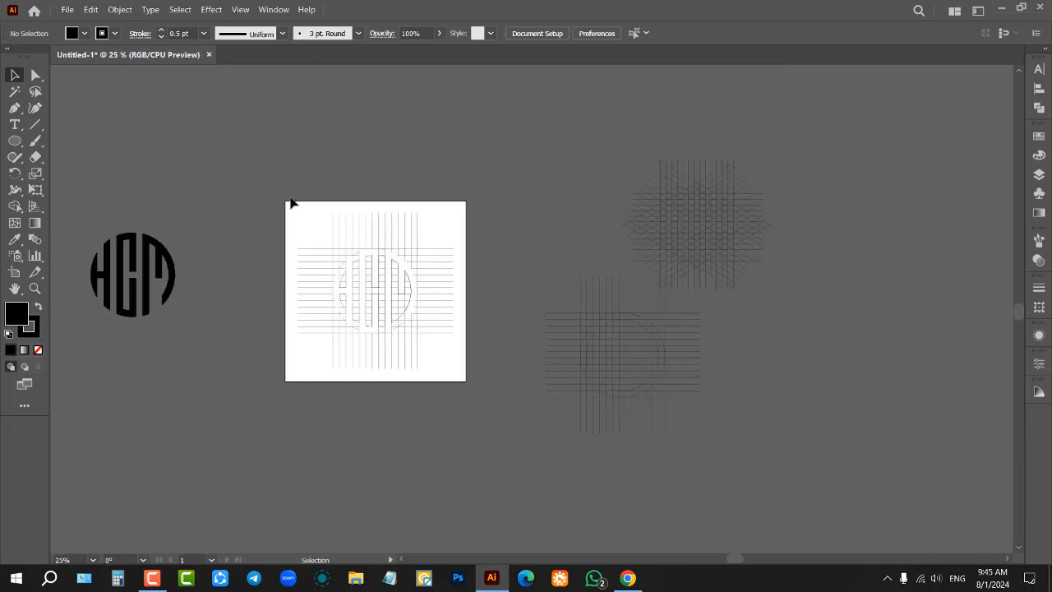
drag(292, 202, 461, 374)
scroll(472, 293, down, 1)
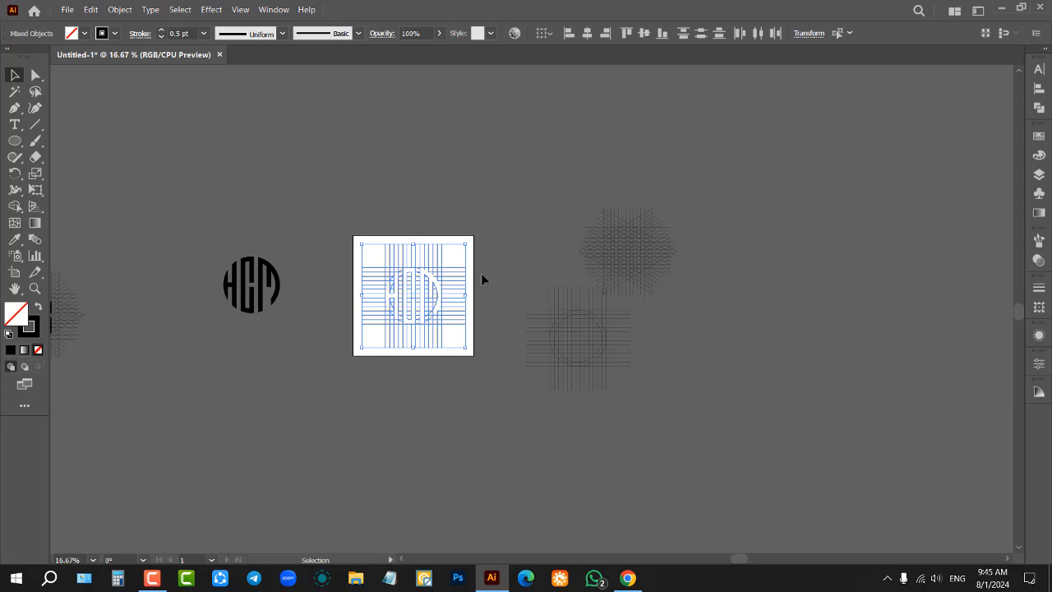
key(Delete)
Group the spare line grid with its two concentric circles and centre it horizontally and vertically on the artboard
drag(490, 294, 511, 307)
key(Delete)
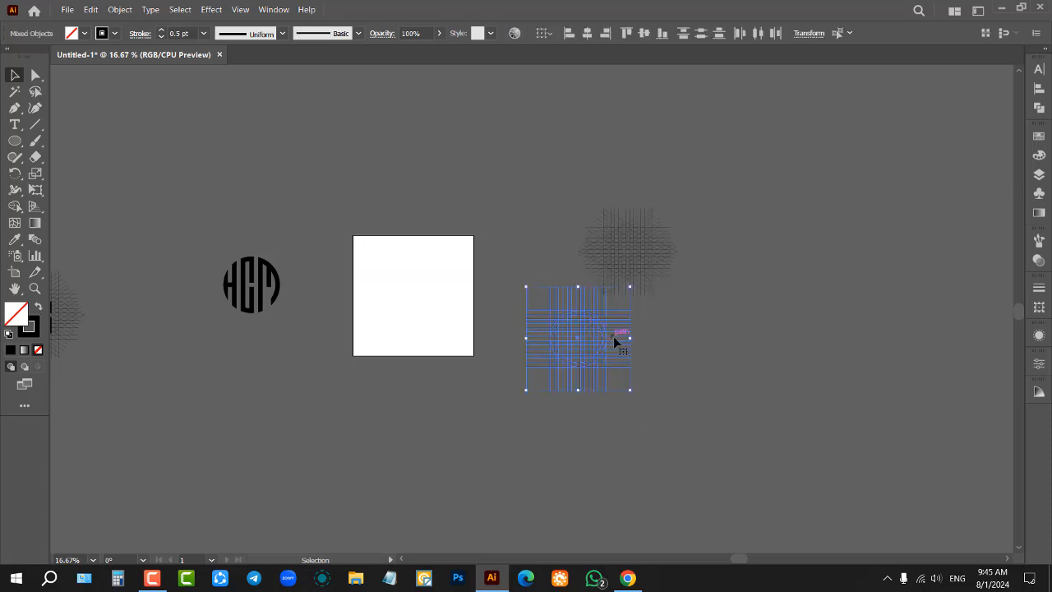
key(ctrl+g)
click(587, 33)
click(644, 33)
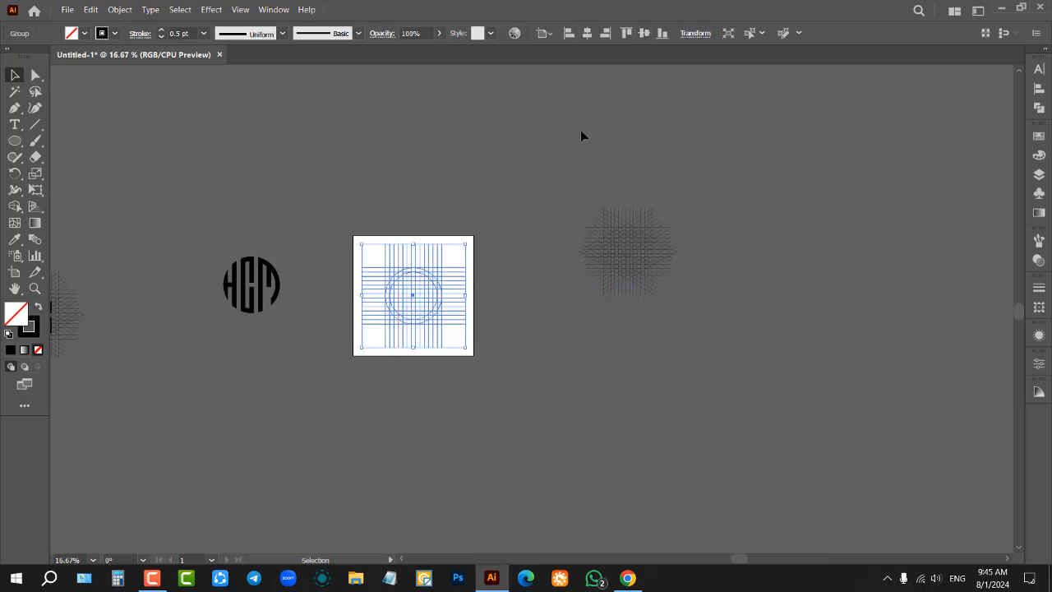
Examine the fresh circle grid on the artboard and compare it with the finished HCM letters beside it
scroll(419, 271, up, 3)
click(672, 243)
scroll(405, 371, up, 2)
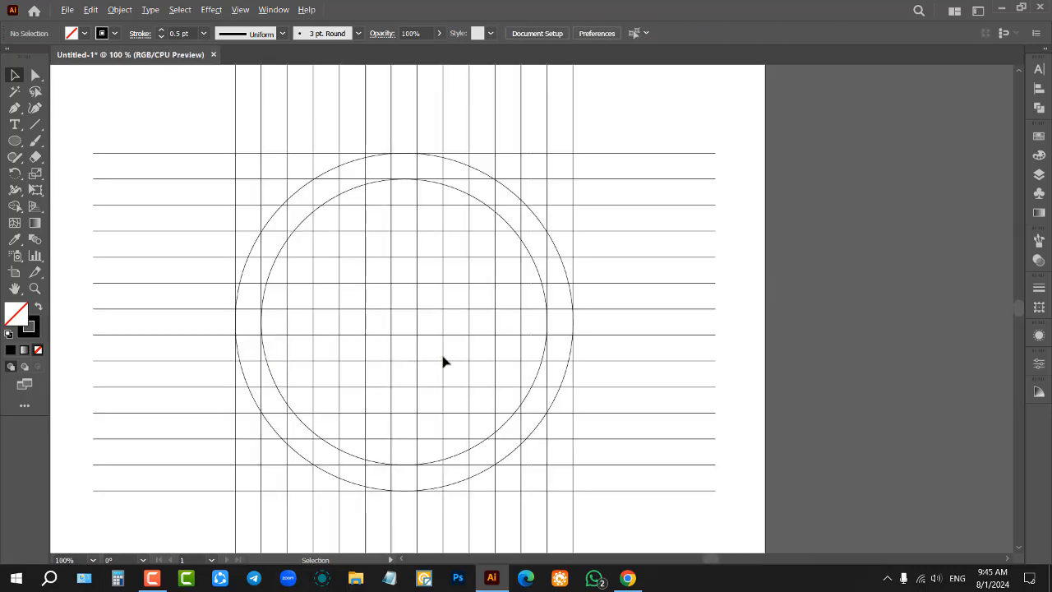
scroll(575, 339, down, 1)
scroll(286, 297, up, 1)
scroll(288, 297, down, 1)
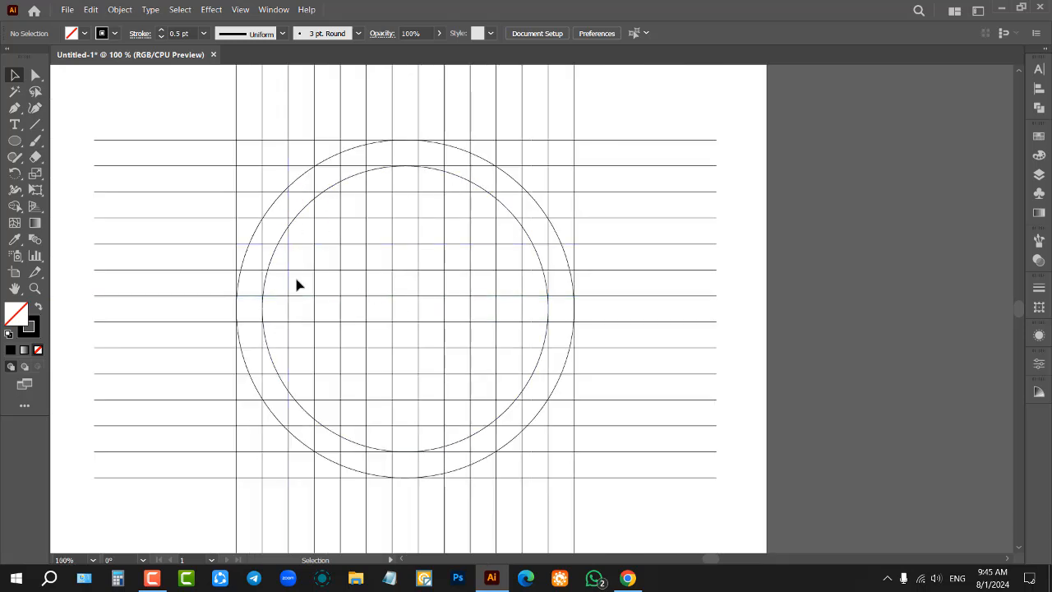
scroll(672, 279, down, 3)
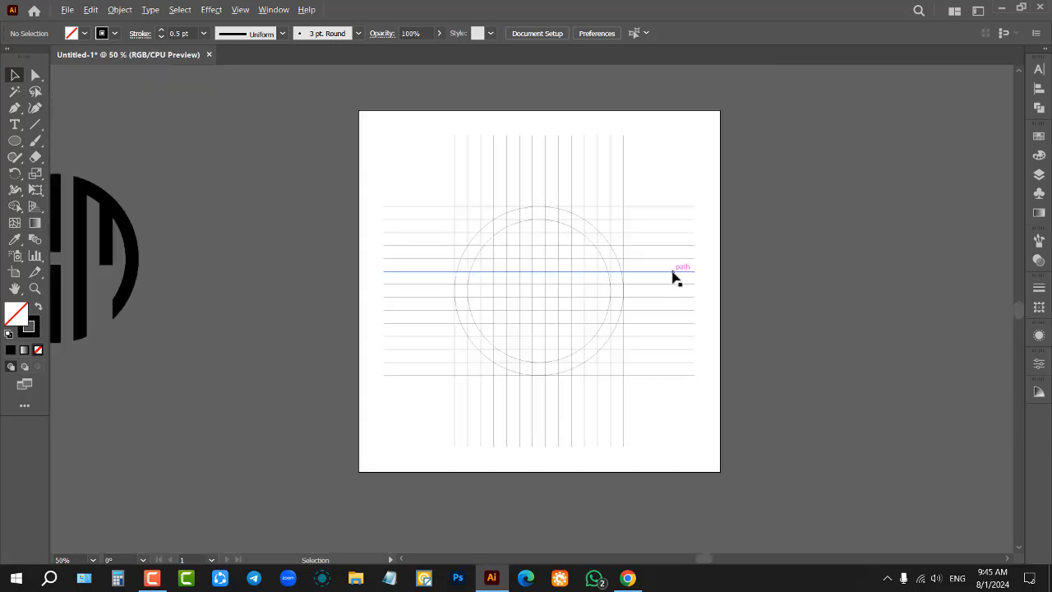
click(317, 258)
scroll(183, 223, up, 3)
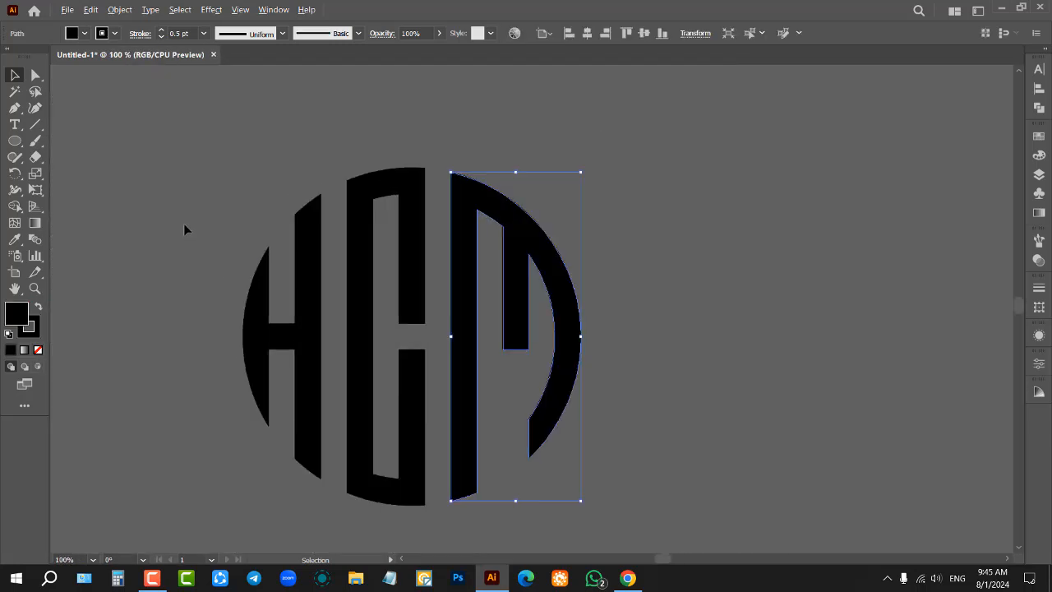
click(222, 246)
scroll(357, 327, up, 2)
scroll(353, 287, down, 2)
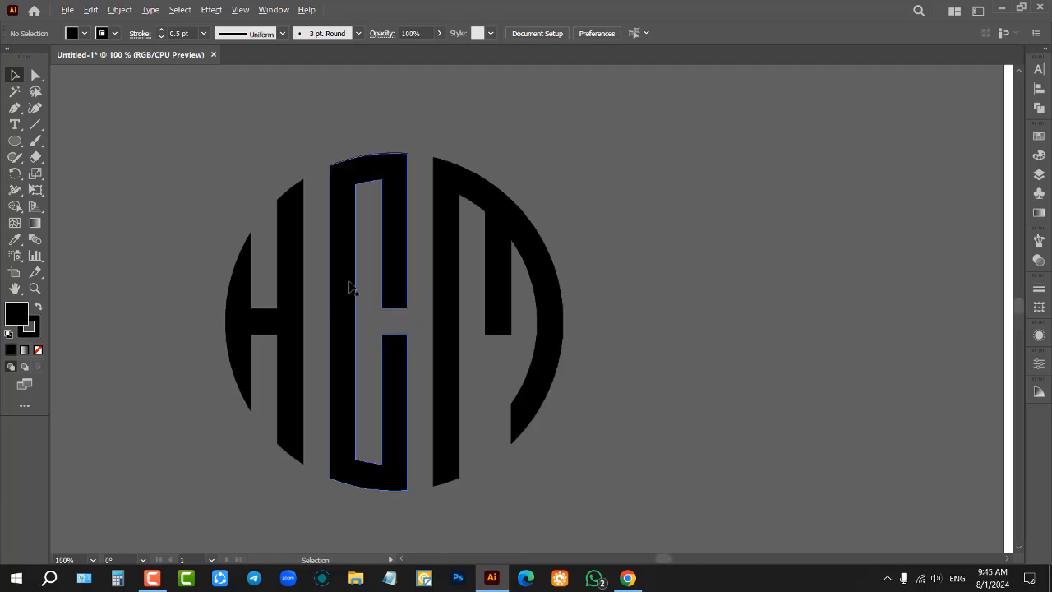
scroll(186, 242, down, 1)
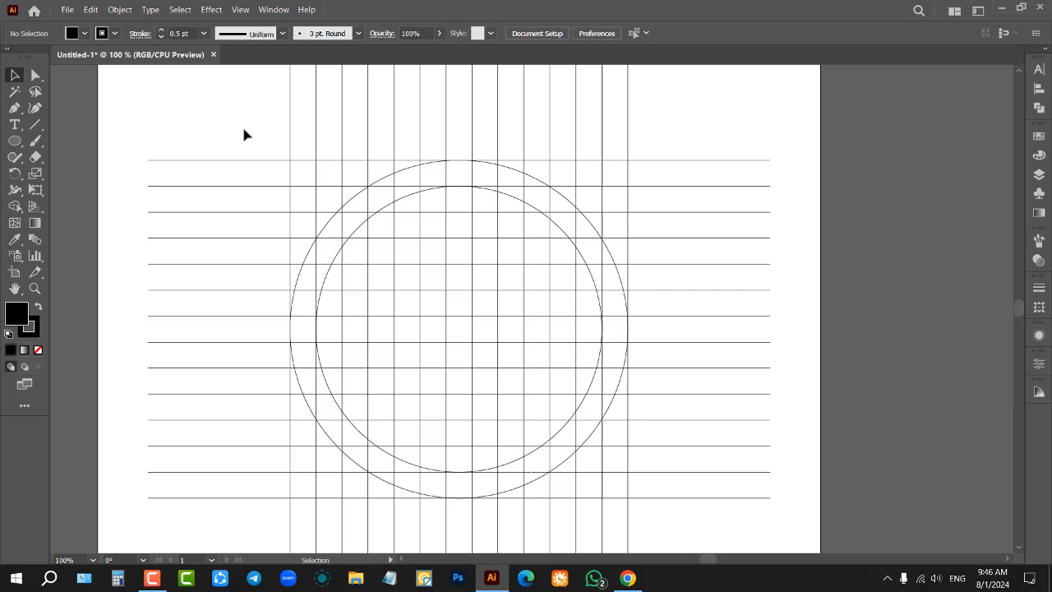
Select the whole circle grid for the Shape Builder tool and swap its colours to black fill with no stroke
drag(244, 128, 679, 520)
click(15, 207)
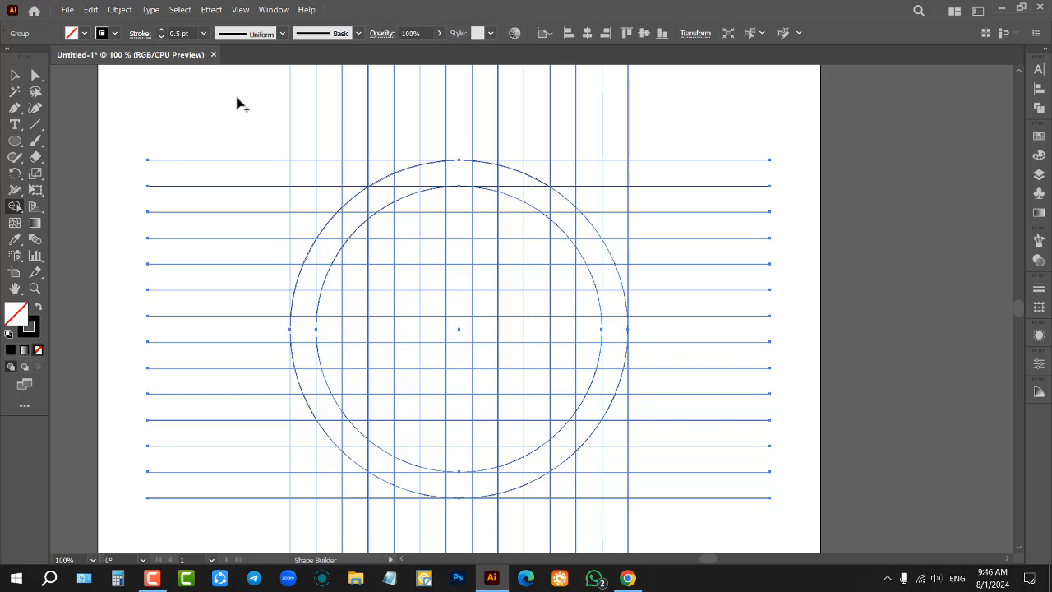
drag(240, 120, 452, 376)
click(15, 75)
drag(201, 103, 638, 497)
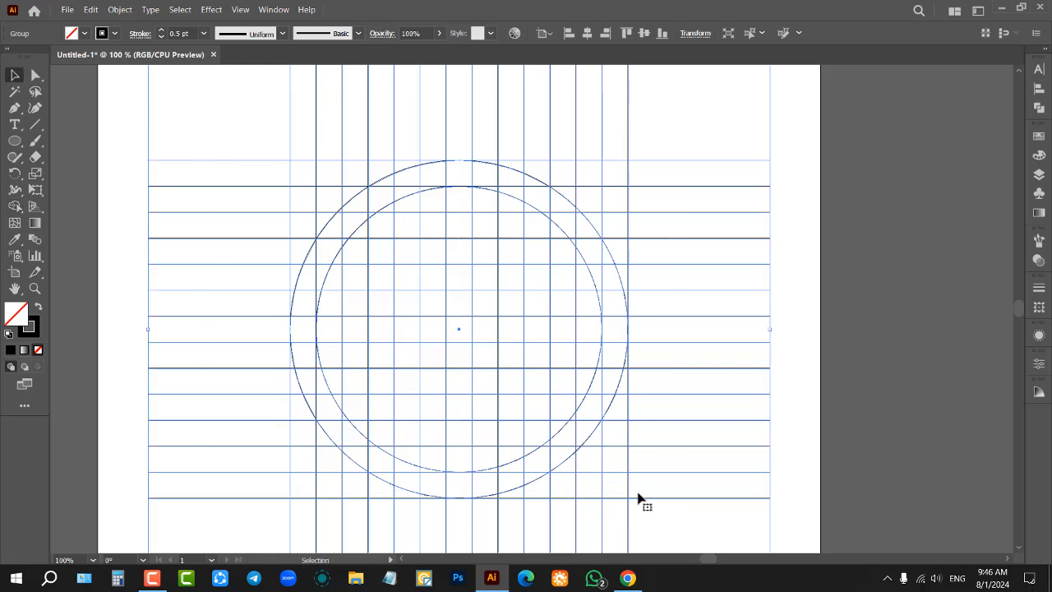
key(shift+m)
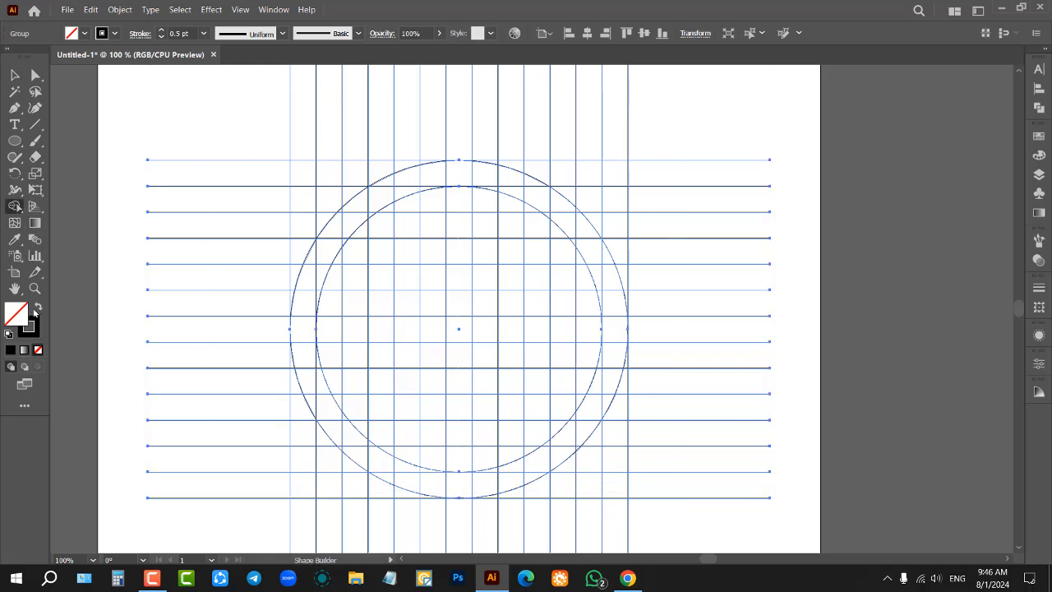
click(38, 309)
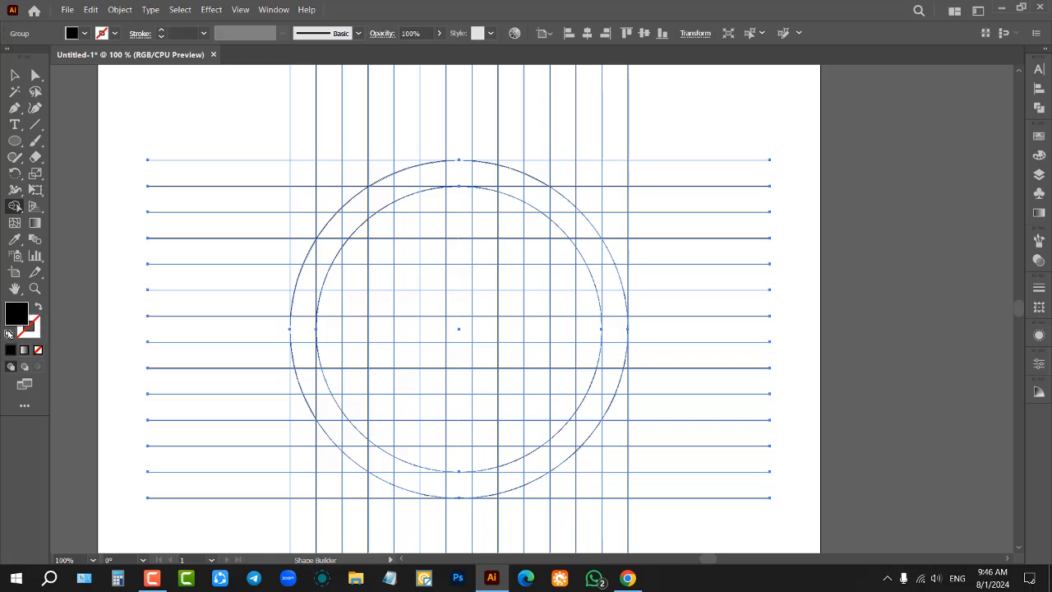
Build the H with Shape Builder, merging the first column's circle segment, a one-cell crossbar and the full third-column stem inside the outer circle
scroll(345, 210, down, 2)
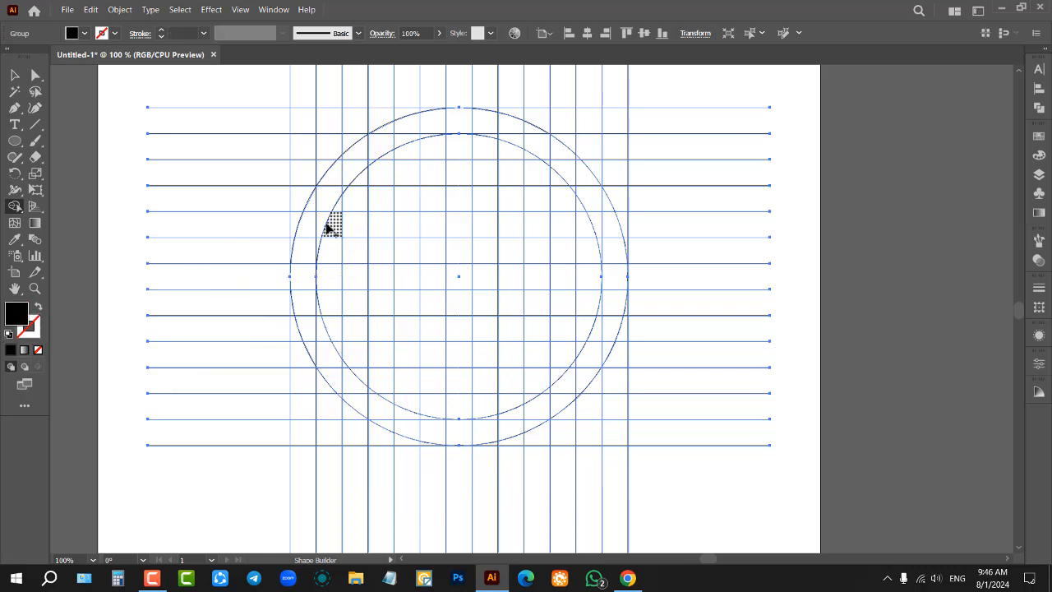
drag(309, 224, 310, 355)
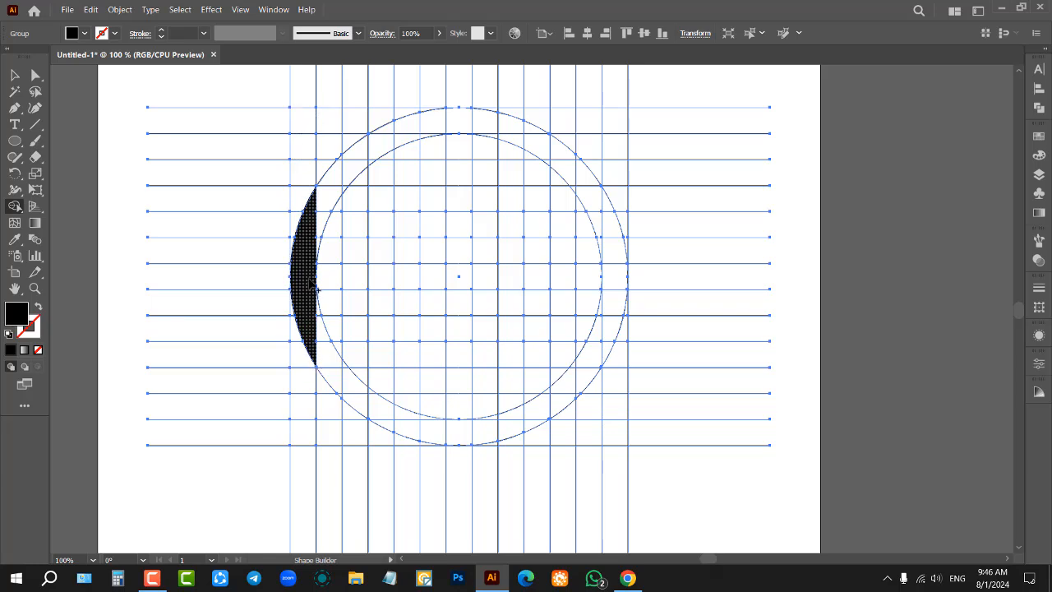
mouse_move(312, 274)
mouse_down()
mouse_move(325, 276)
mouse_move(314, 285)
mouse_up()
drag(354, 162, 362, 411)
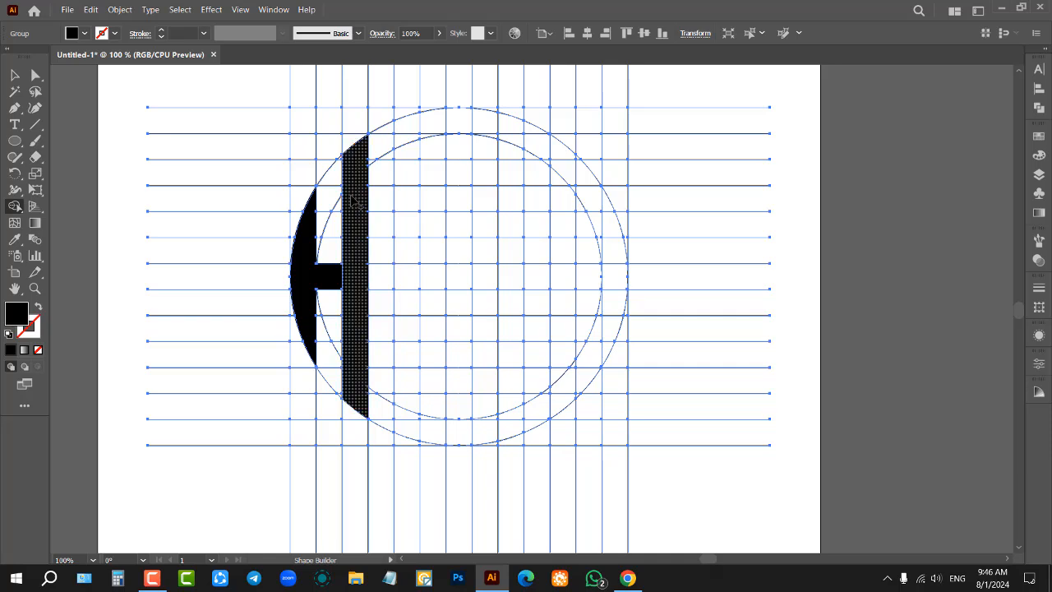
drag(360, 281, 327, 278)
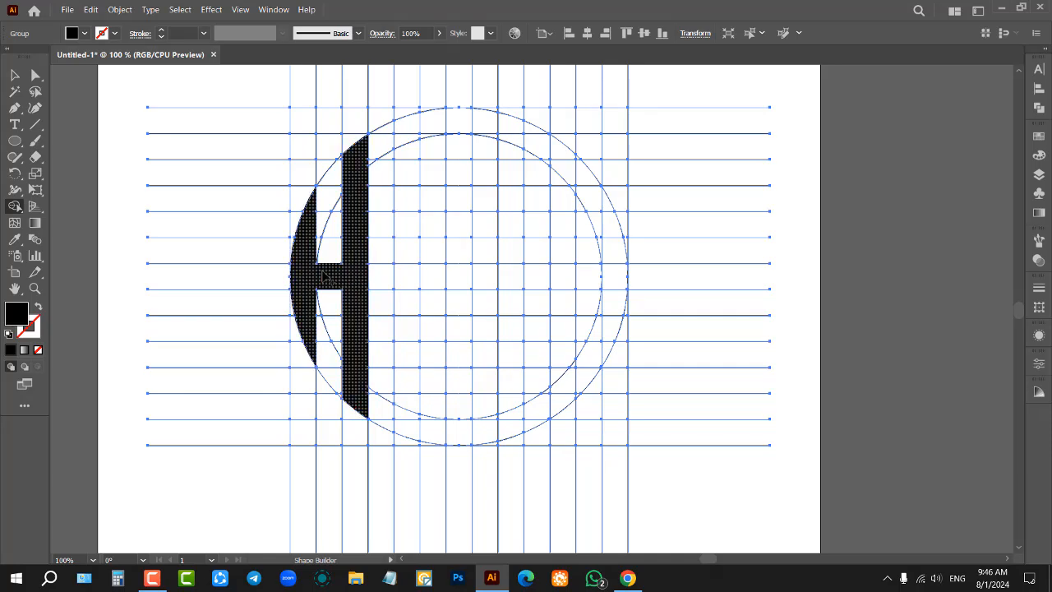
Return to the Selection tool and deselect the grid and the black H
scroll(343, 220, up, 1)
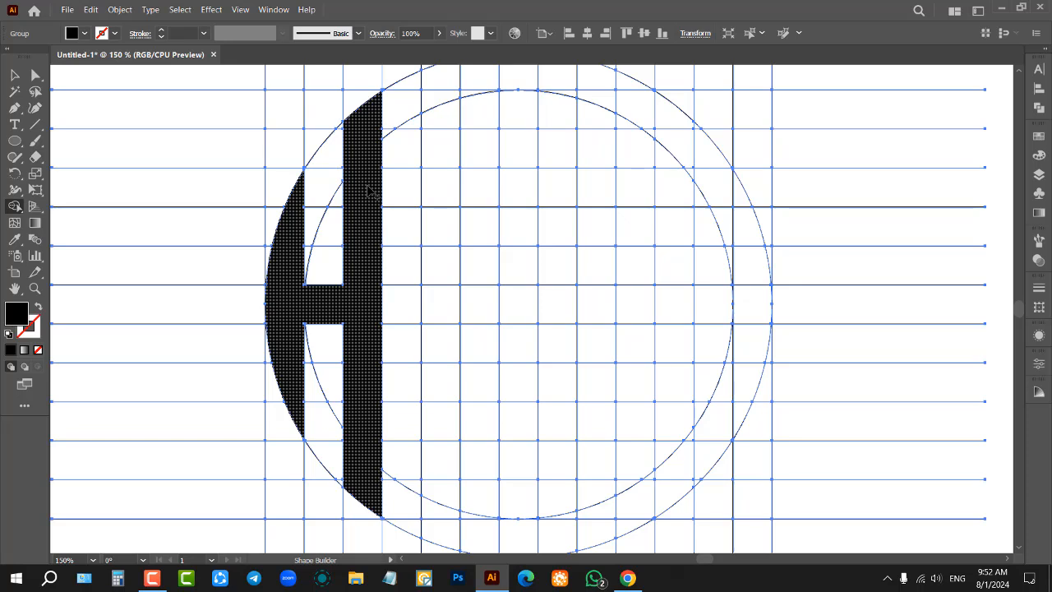
click(370, 191)
key(v)
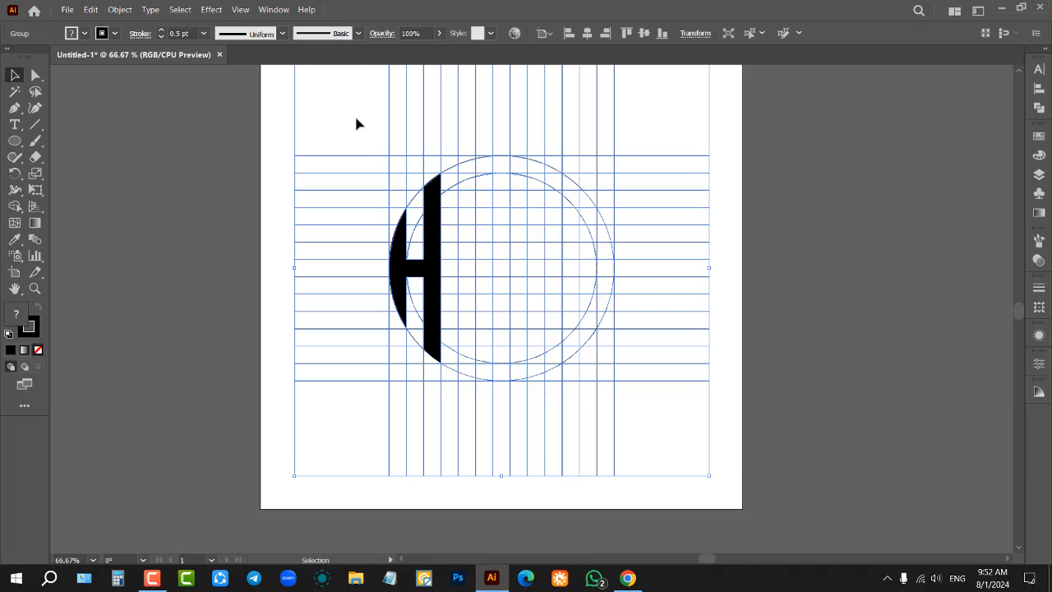
drag(357, 120, 664, 444)
click(662, 431)
drag(344, 110, 658, 460)
click(638, 406)
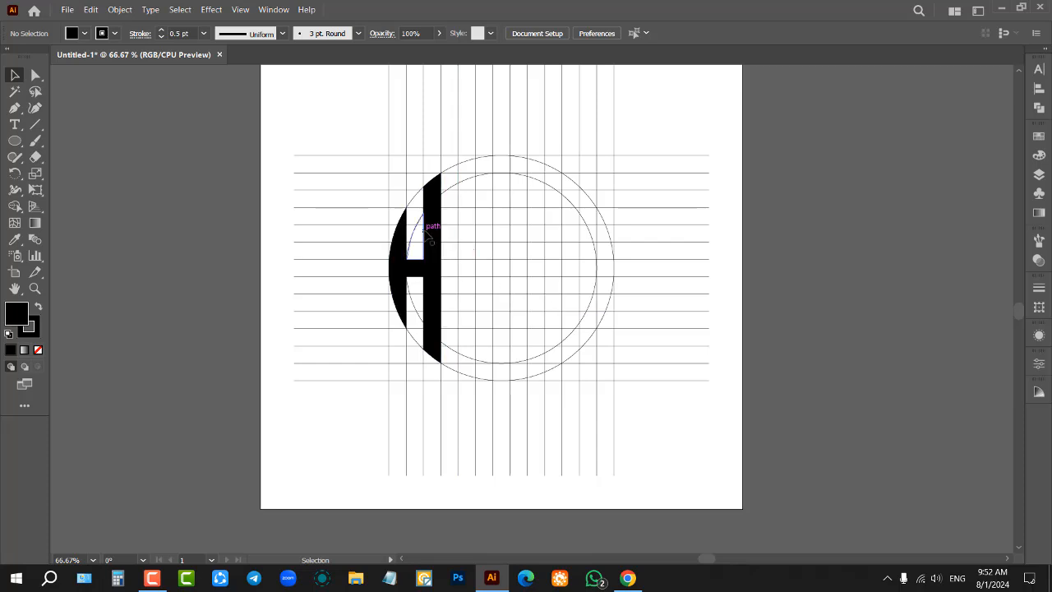
Select the whole circle grid with the black H for the Shape Builder tool and set its stroke to none
click(388, 203)
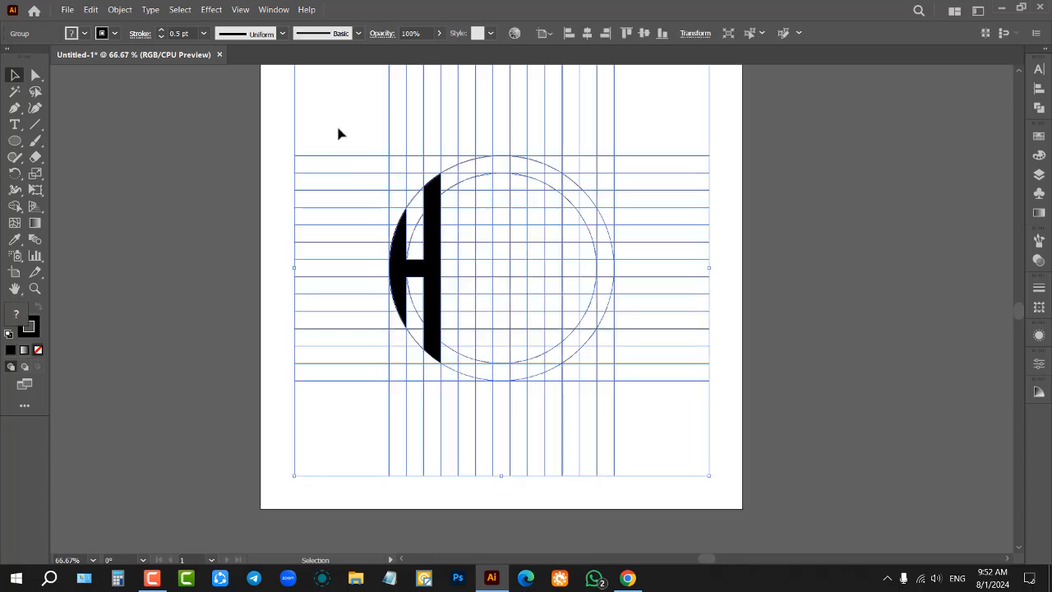
drag(332, 112, 651, 450)
scroll(582, 219, up, 1)
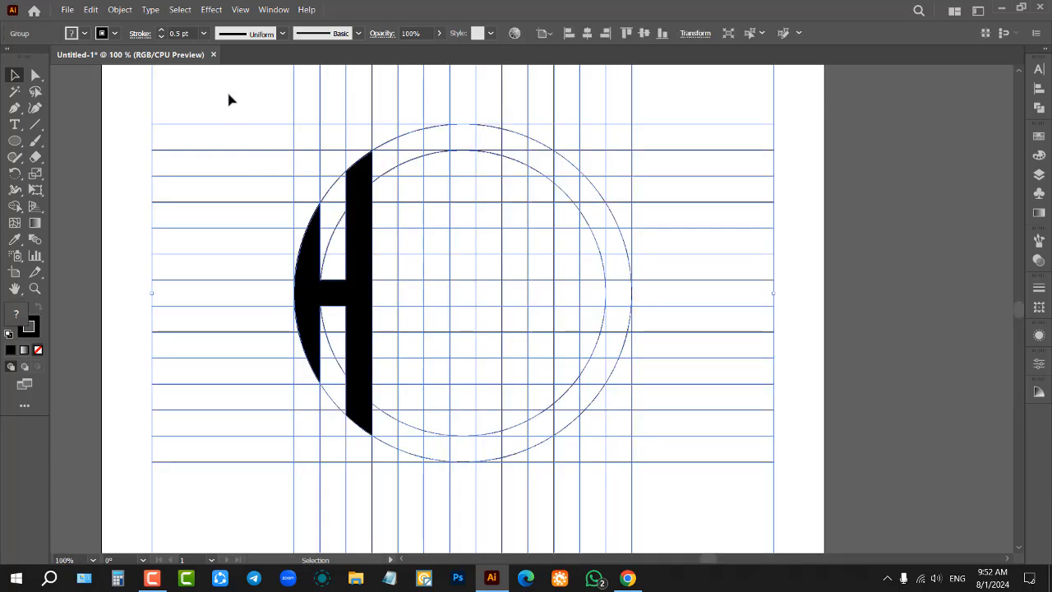
drag(230, 96, 677, 498)
click(15, 205)
click(109, 36)
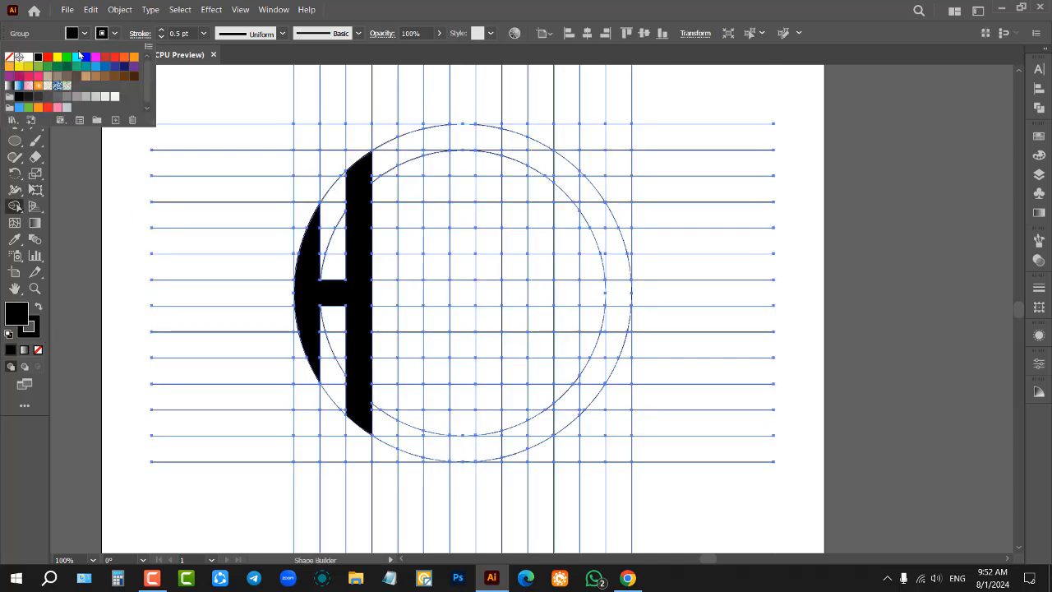
click(9, 57)
click(118, 193)
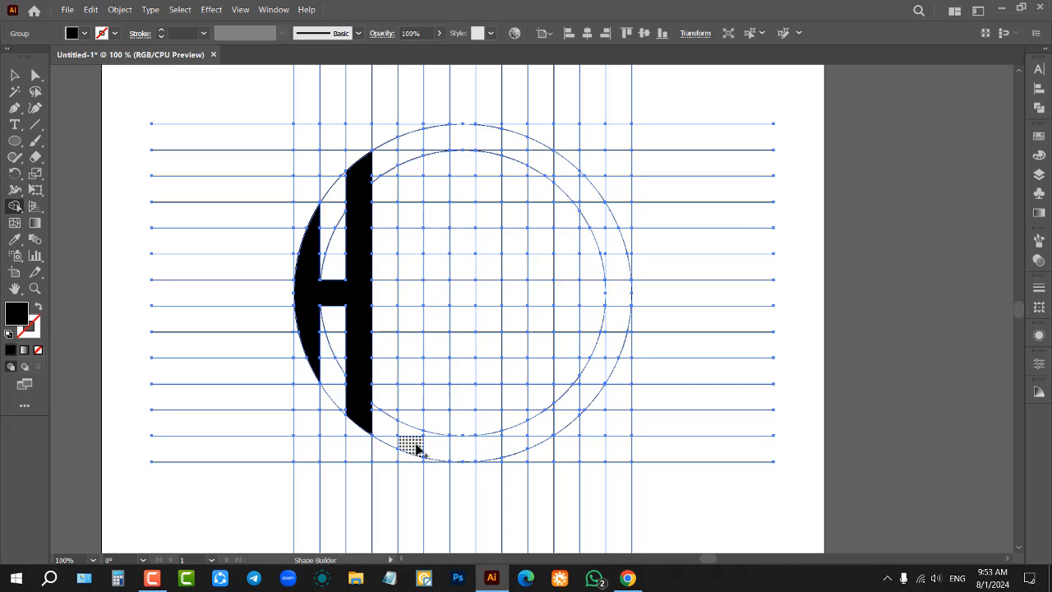
Start the M with Shape Builder, merging the full fifth-column stem, the top arch between the circles and a six-cell middle stem in column seven
mouse_move(416, 447)
mouse_down()
mouse_move(408, 151)
mouse_move(436, 135)
mouse_move(453, 140)
mouse_move(459, 165)
mouse_move(464, 270)
mouse_up()
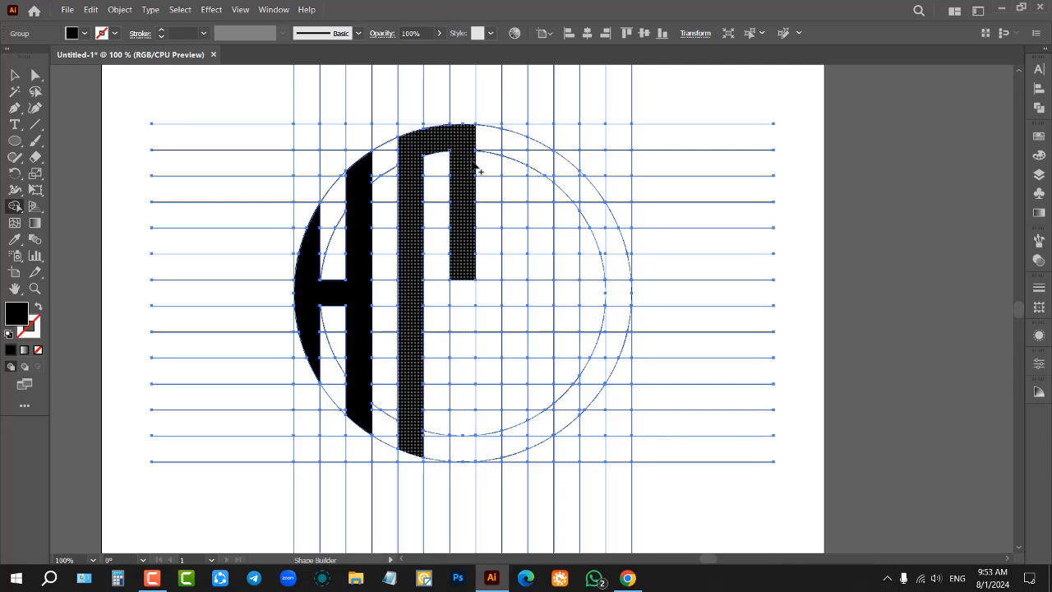
scroll(489, 140, up, 1)
scroll(473, 160, down, 3)
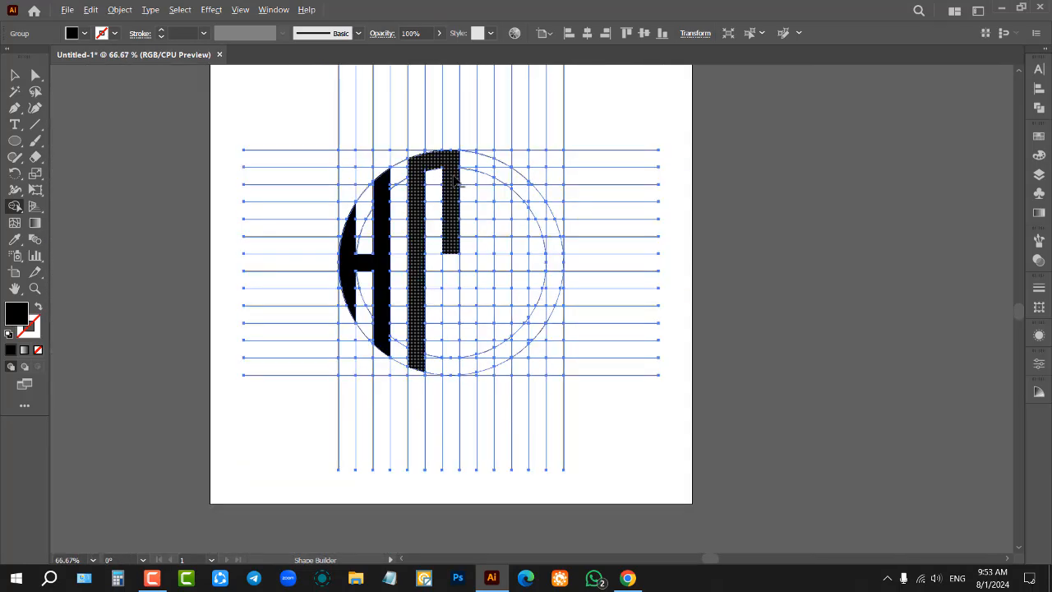
scroll(477, 159, up, 4)
scroll(482, 159, up, 2)
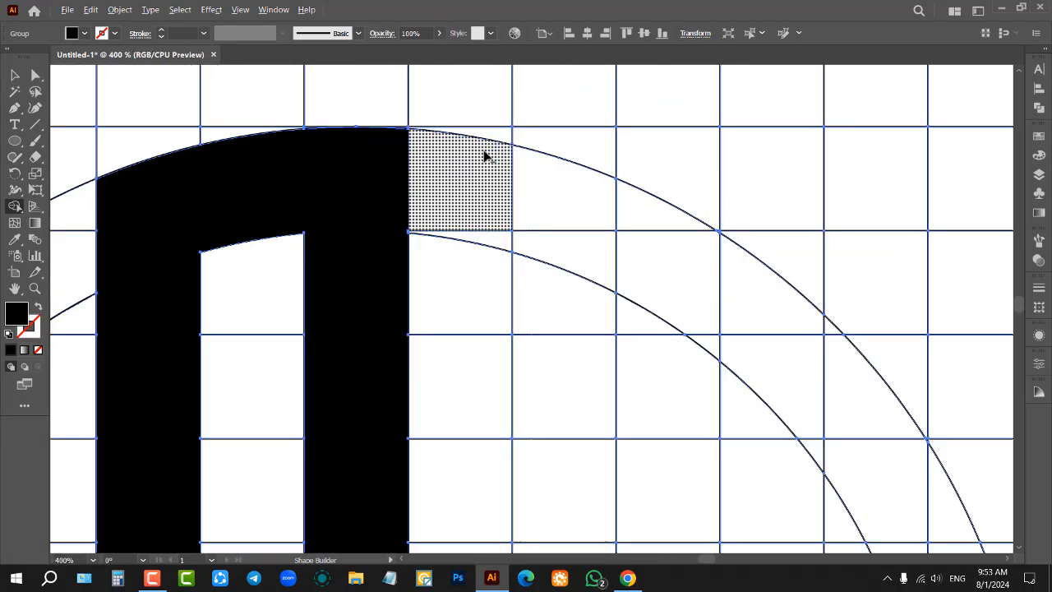
scroll(466, 188, down, 4)
scroll(468, 182, up, 4)
scroll(468, 183, down, 4)
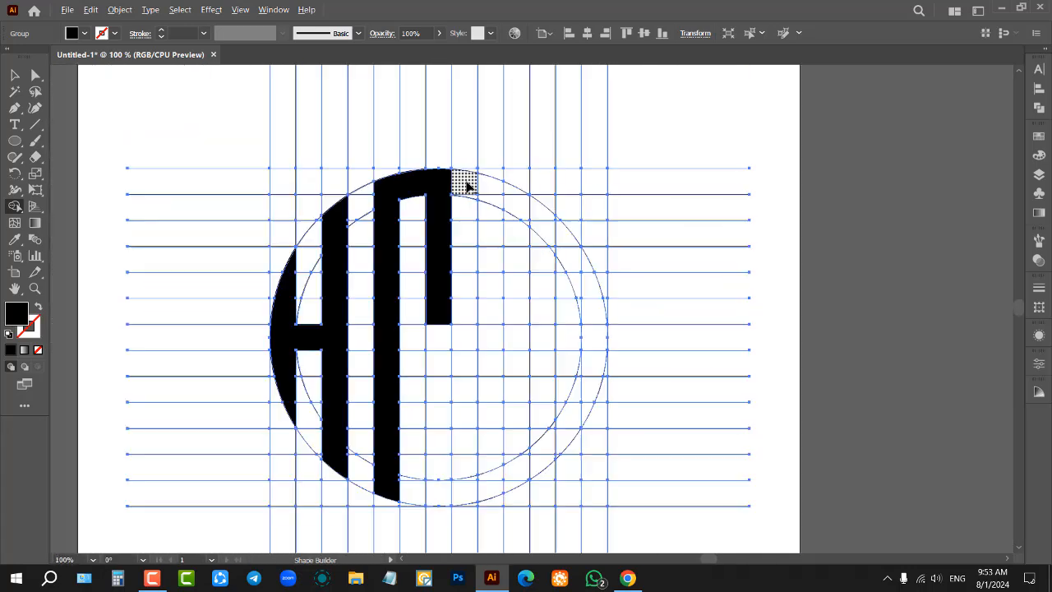
scroll(973, 101, up, 4)
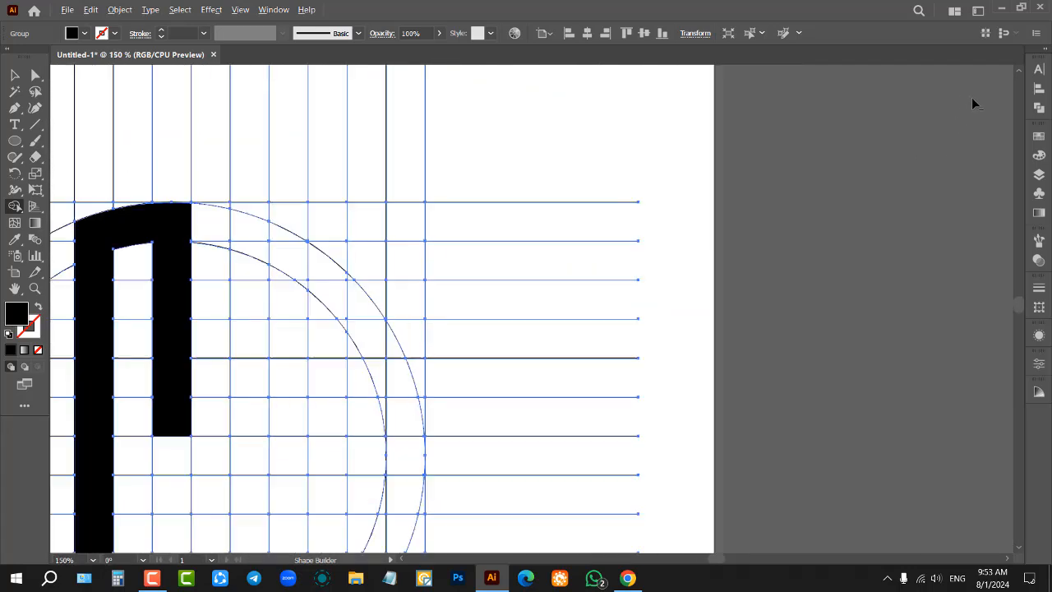
scroll(972, 100, down, 4)
scroll(904, 124, down, 2)
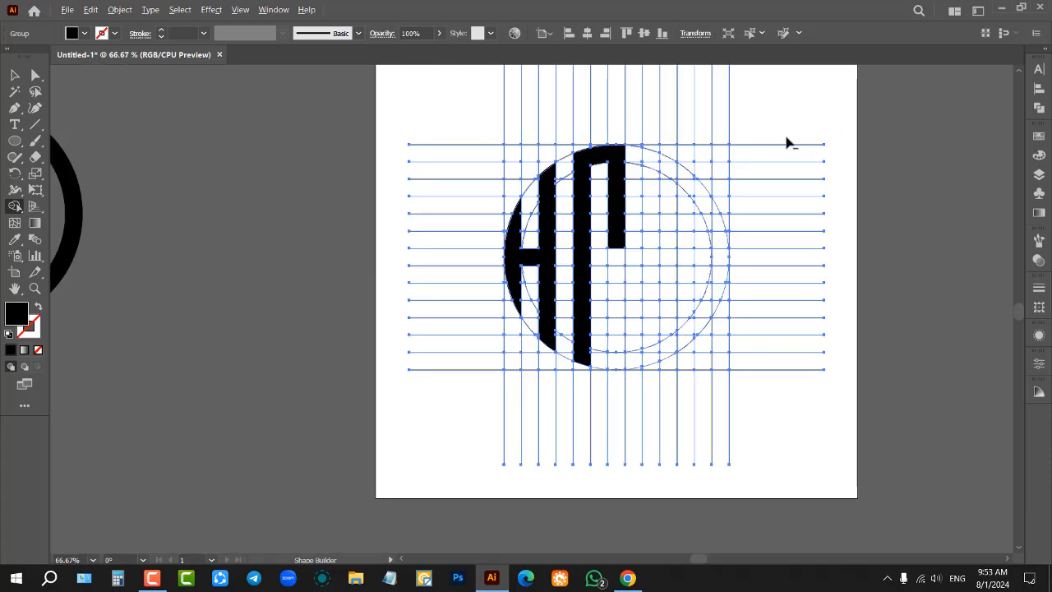
Complete the M by extending its top arch to the ninth column and merging a full-height stem down that column
scroll(674, 185, up, 4)
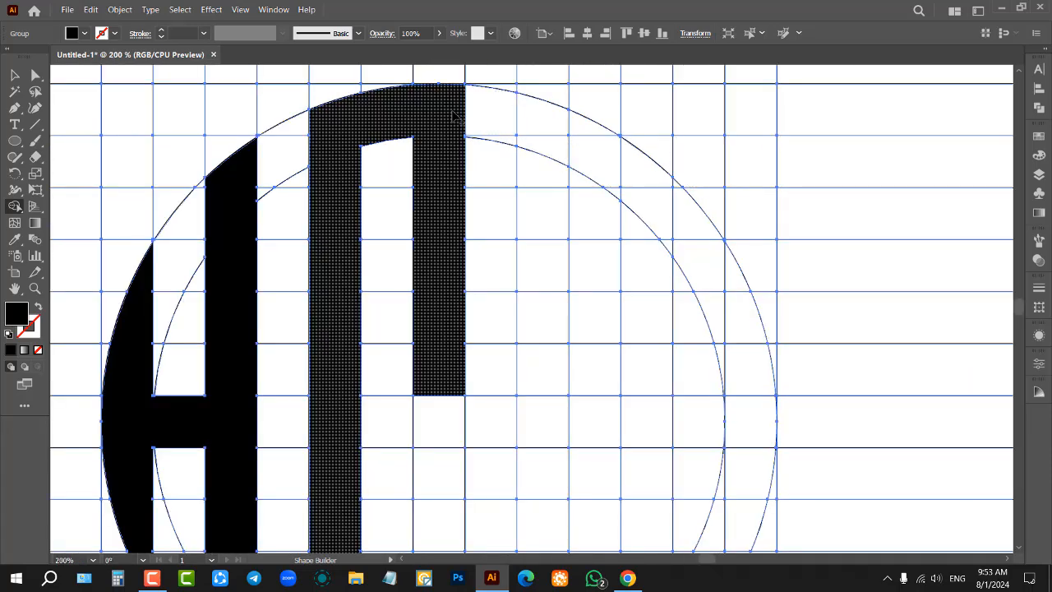
mouse_move(456, 115)
mouse_down()
mouse_move(526, 115)
mouse_move(516, 138)
mouse_up()
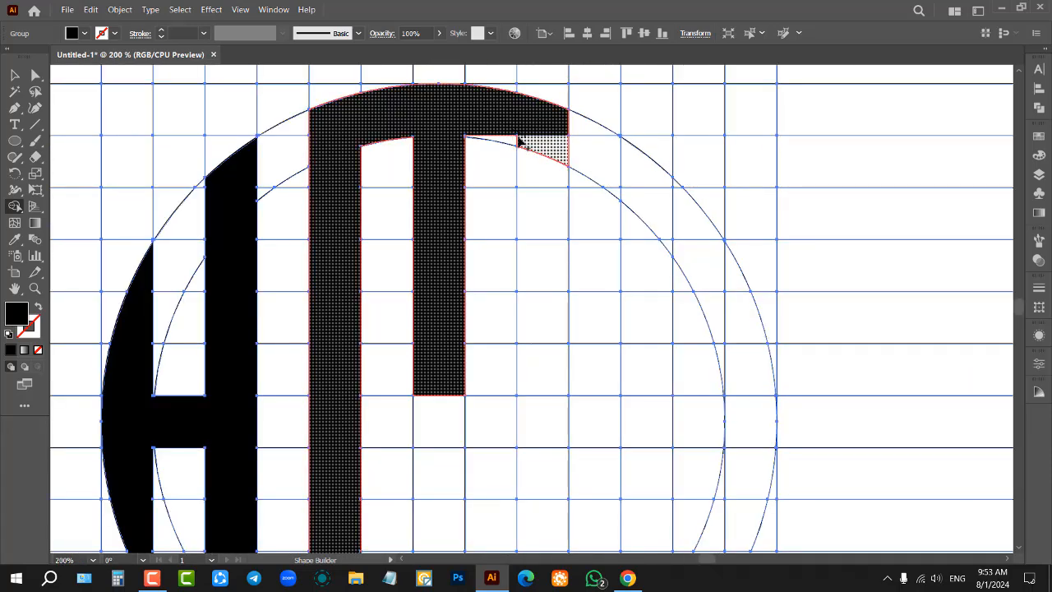
click(526, 142)
drag(549, 289, 549, 444)
scroll(549, 443, down, 2)
drag(545, 284, 548, 443)
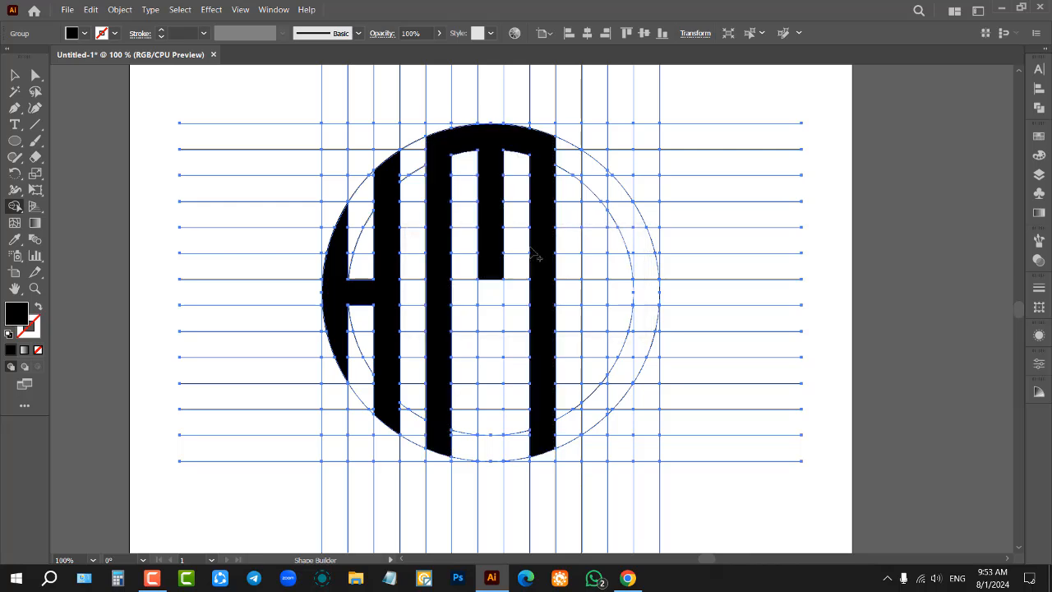
Build the C with Shape Builder, merging the full eleventh-column stem with the upper and lower ring arcs and leaving a one-cell opening in row seven
scroll(707, 312, up, 1)
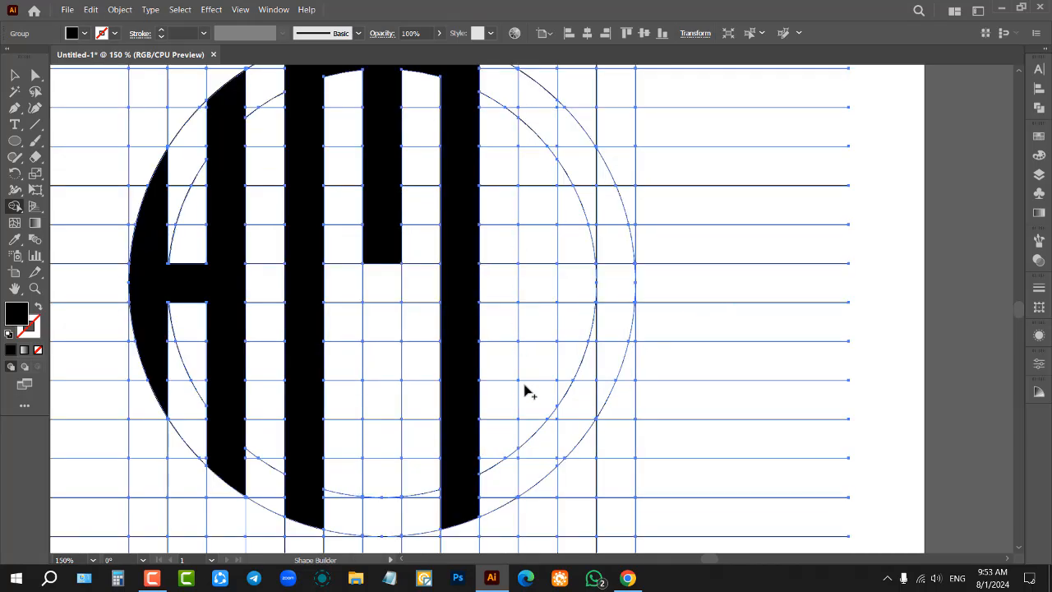
mouse_move(537, 474)
mouse_down()
mouse_move(531, 104)
mouse_move(561, 134)
mouse_move(606, 240)
mouse_up()
scroll(584, 112, up, 4)
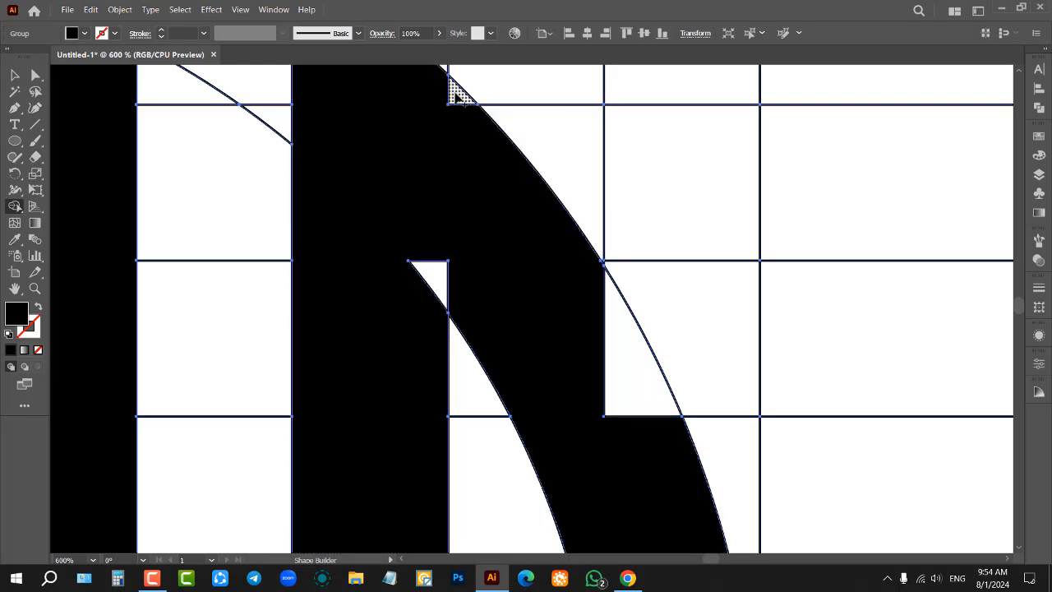
scroll(498, 216, down, 3)
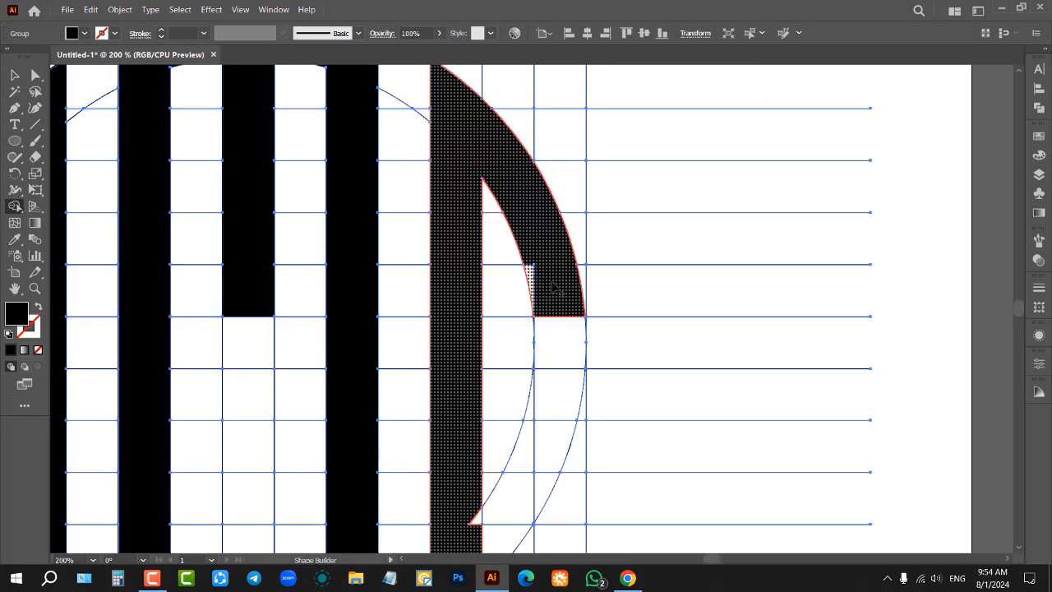
scroll(547, 284, down, 3)
mouse_move(552, 246)
mouse_down()
mouse_move(535, 343)
mouse_move(493, 395)
mouse_move(486, 378)
mouse_up()
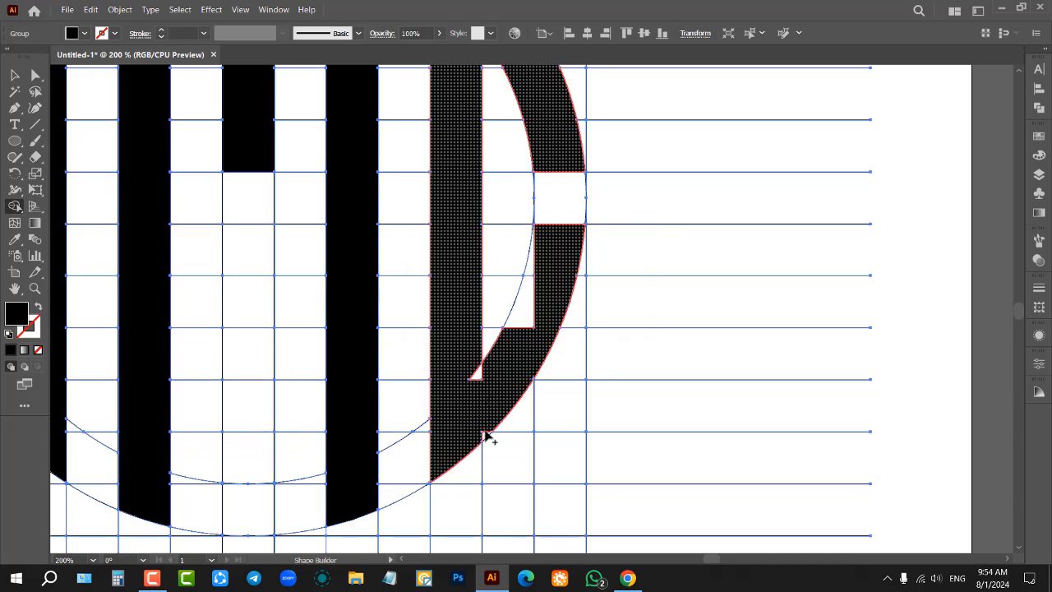
scroll(501, 378, up, 1)
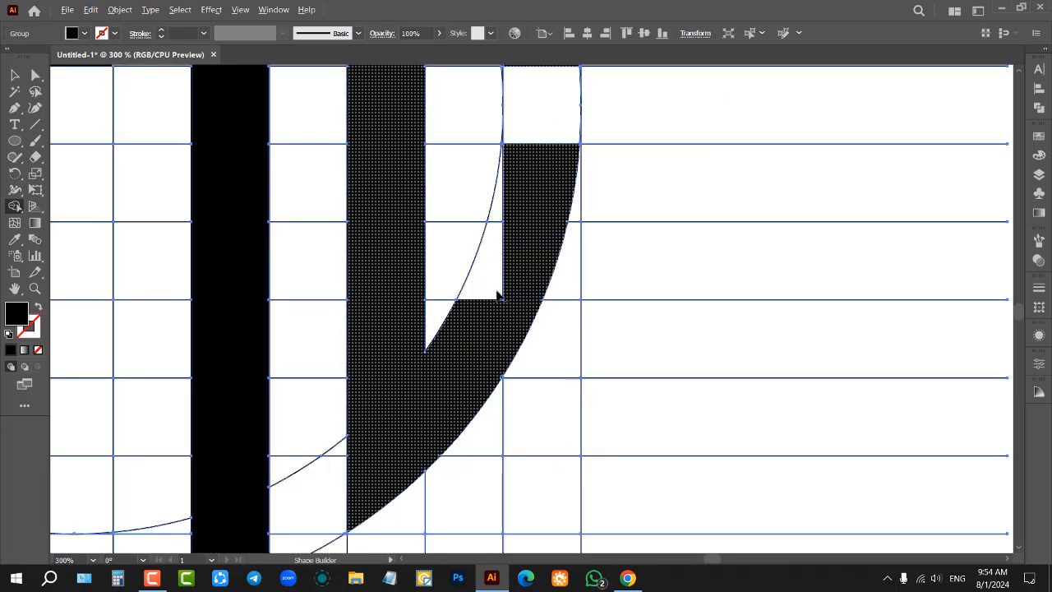
click(491, 281)
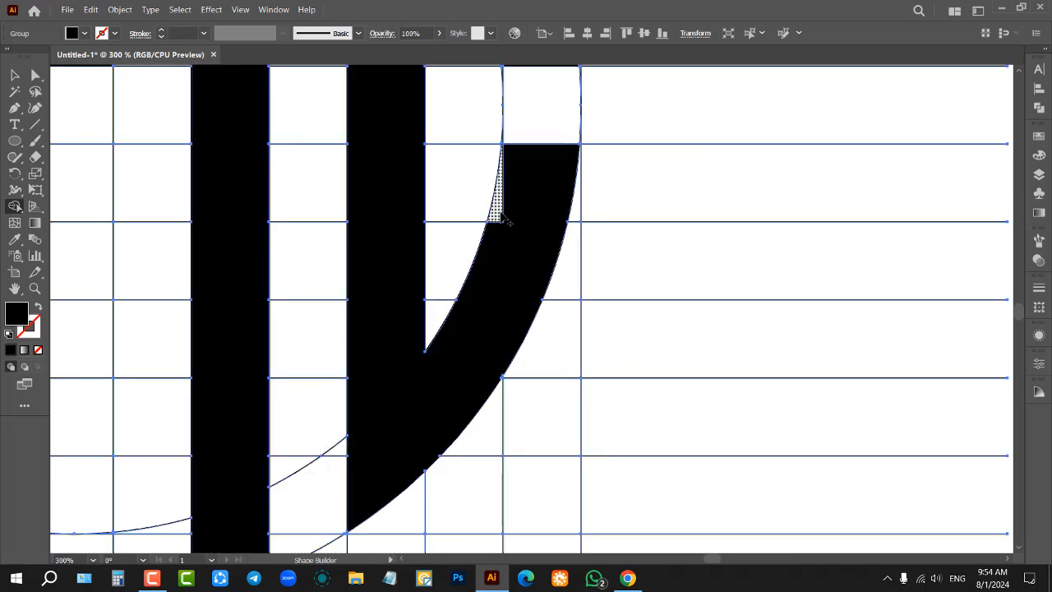
scroll(503, 256, down, 4)
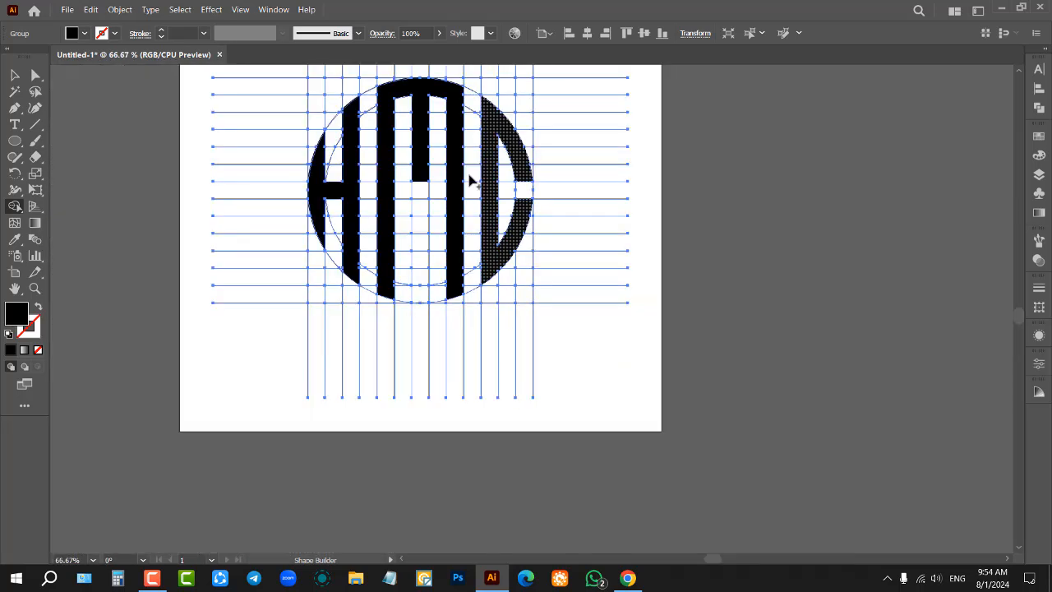
Return to the Selection tool and ungroup the grid together with the black letters
click(14, 75)
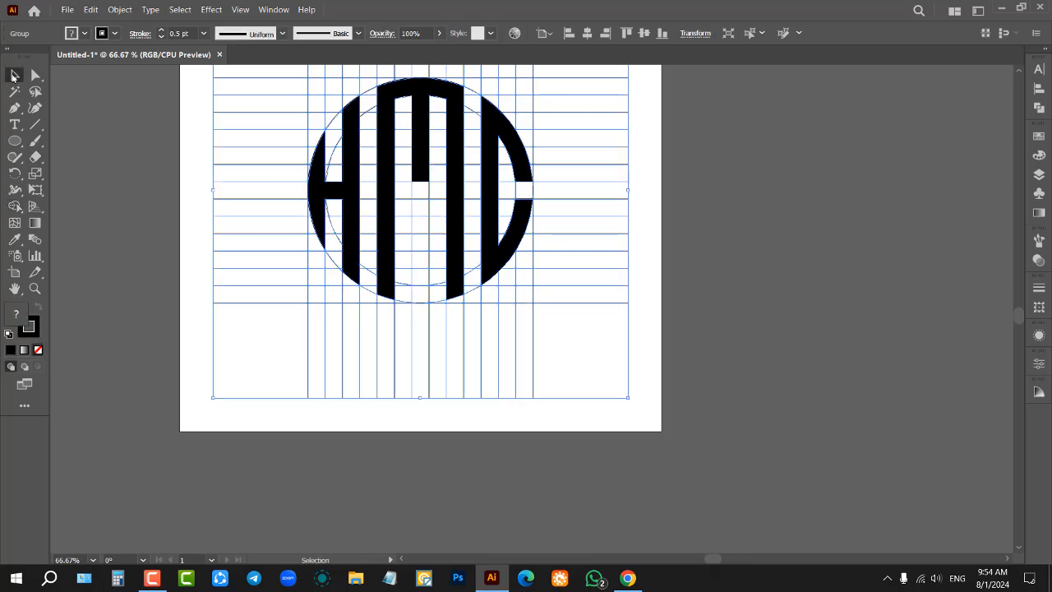
click(145, 143)
scroll(354, 209, up, 2)
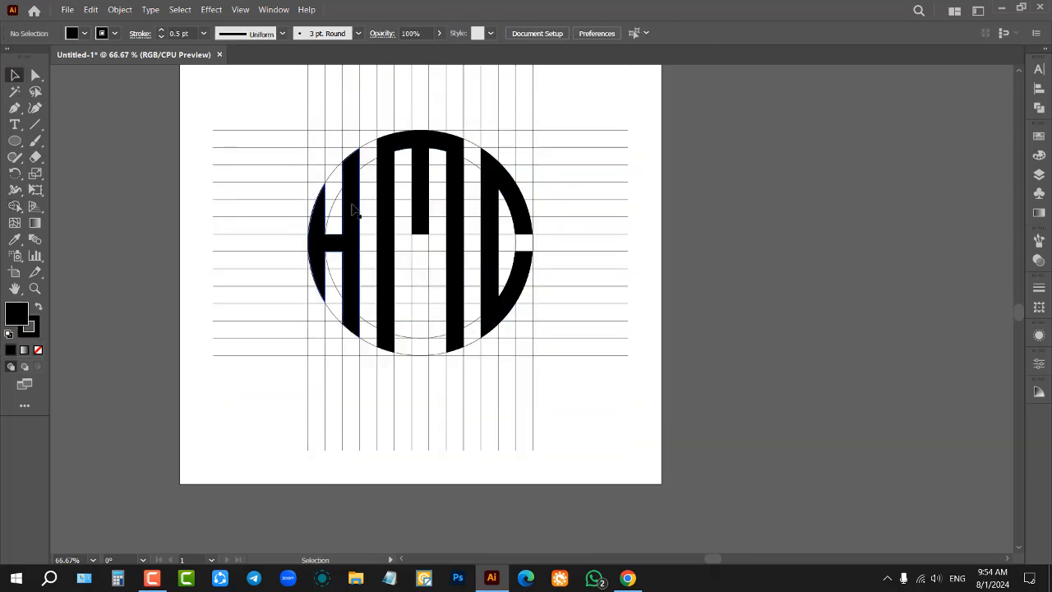
click(354, 210)
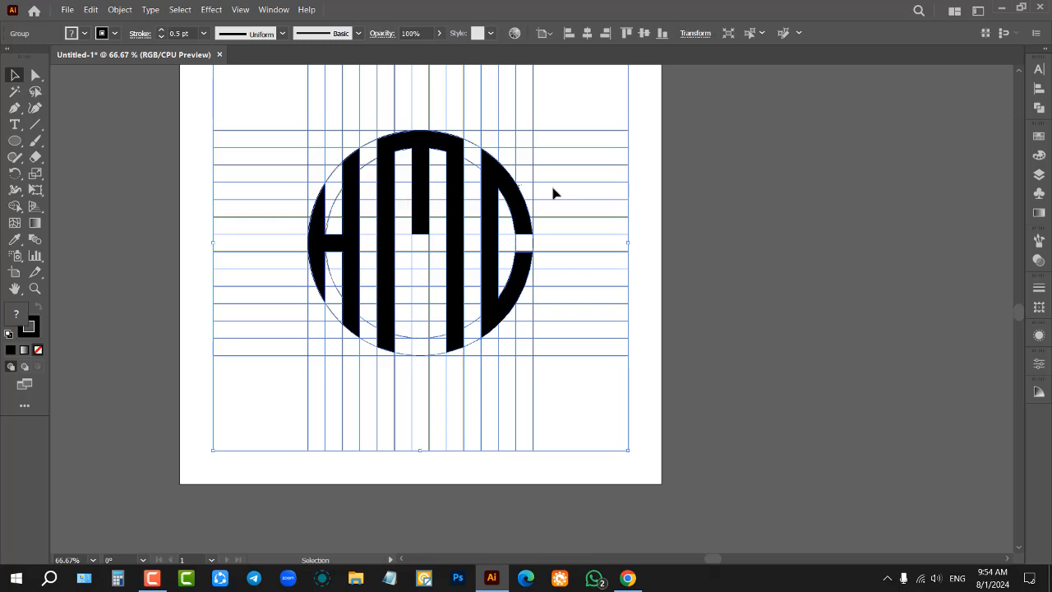
right_click(570, 191)
click(617, 287)
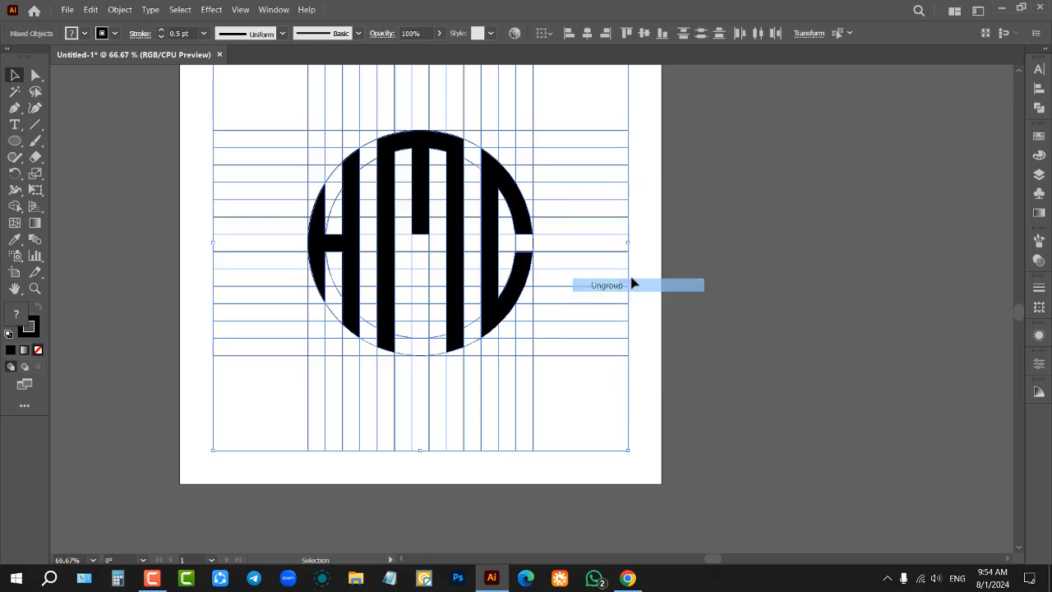
Select the black H, M and C together and move them off the artboard, to its right
click(348, 202)
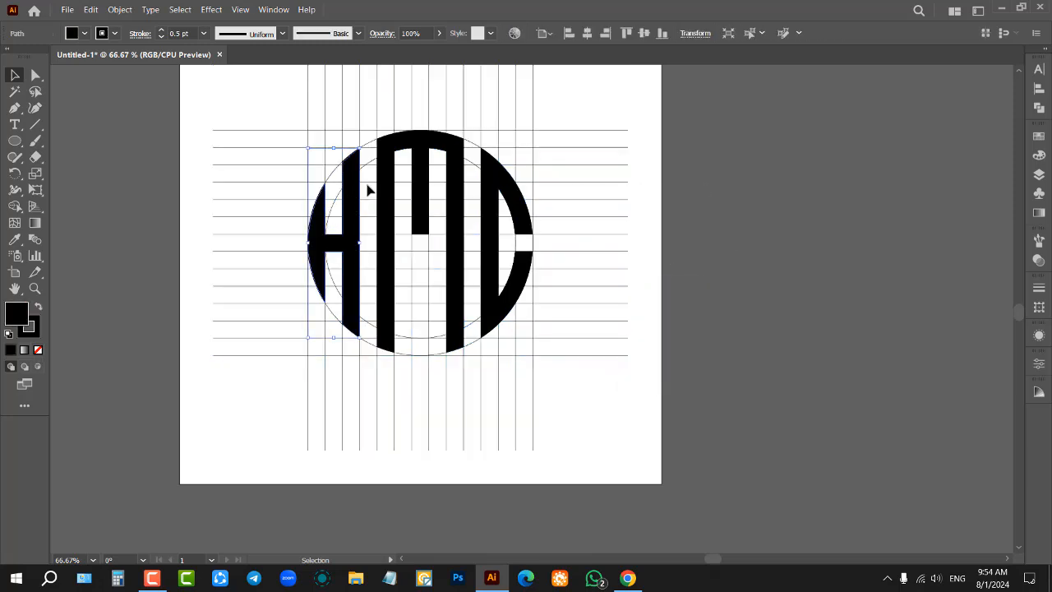
shift+click(386, 169)
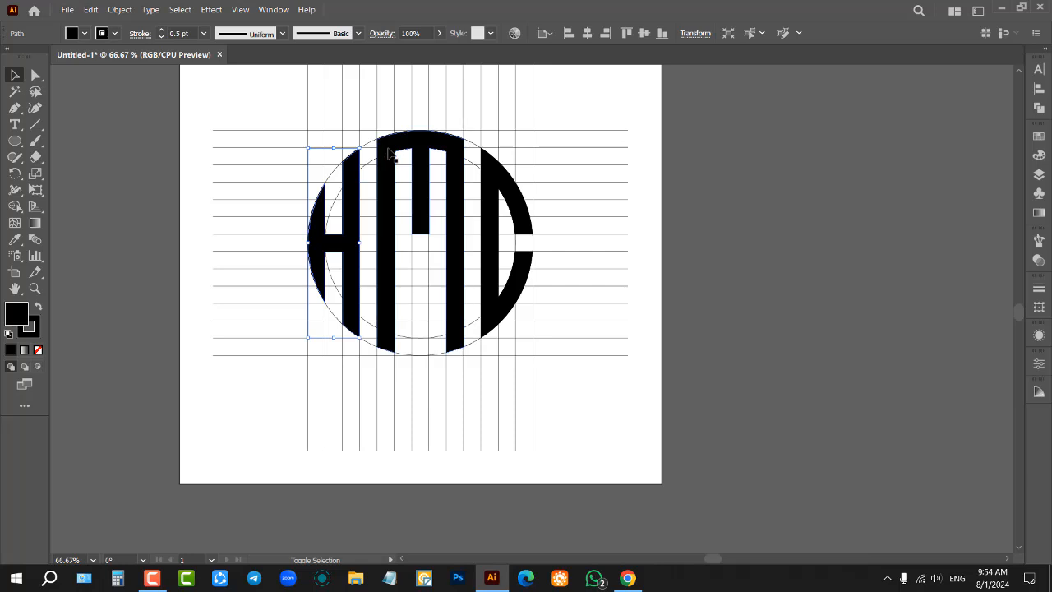
shift+click(492, 184)
drag(498, 186, 899, 271)
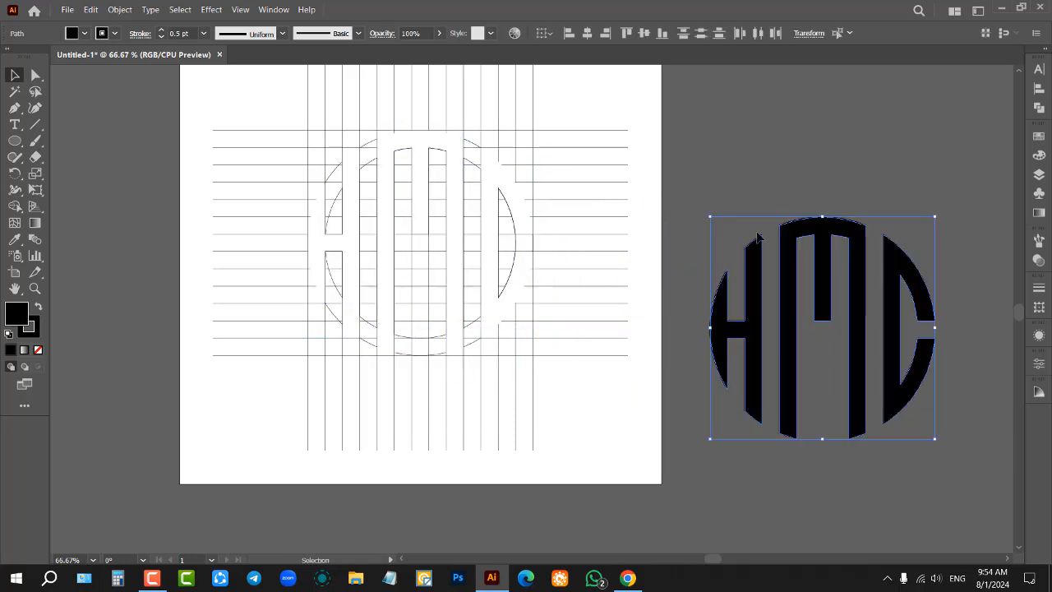
click(696, 173)
Delete all the leftover grid lines and circle pieces from the artboard
scroll(580, 251, down, 2)
scroll(735, 277, down, 2)
scroll(709, 235, up, 2)
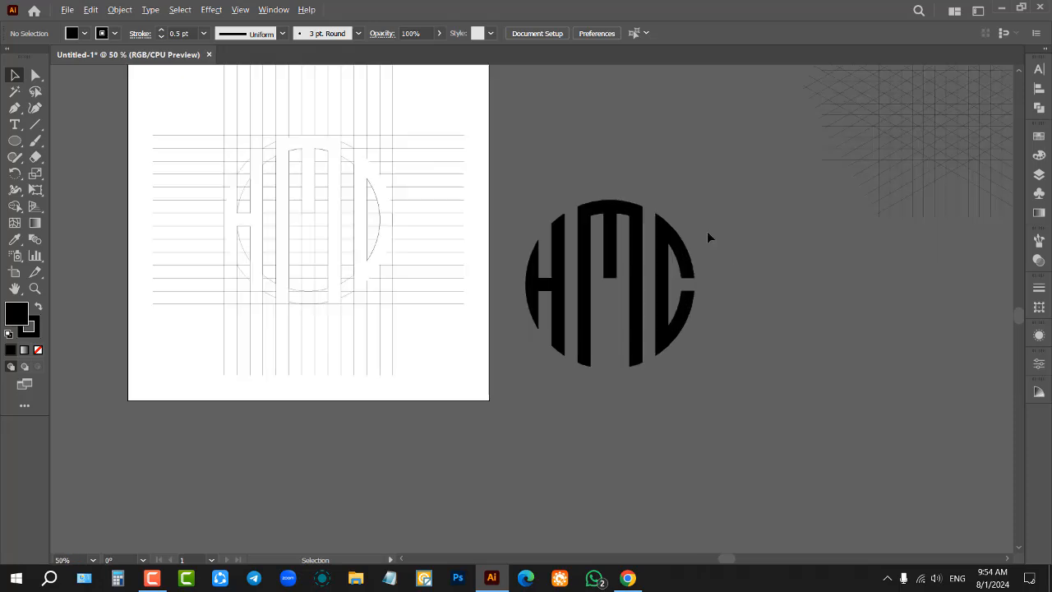
scroll(681, 192, down, 1)
drag(701, 345, 699, 342)
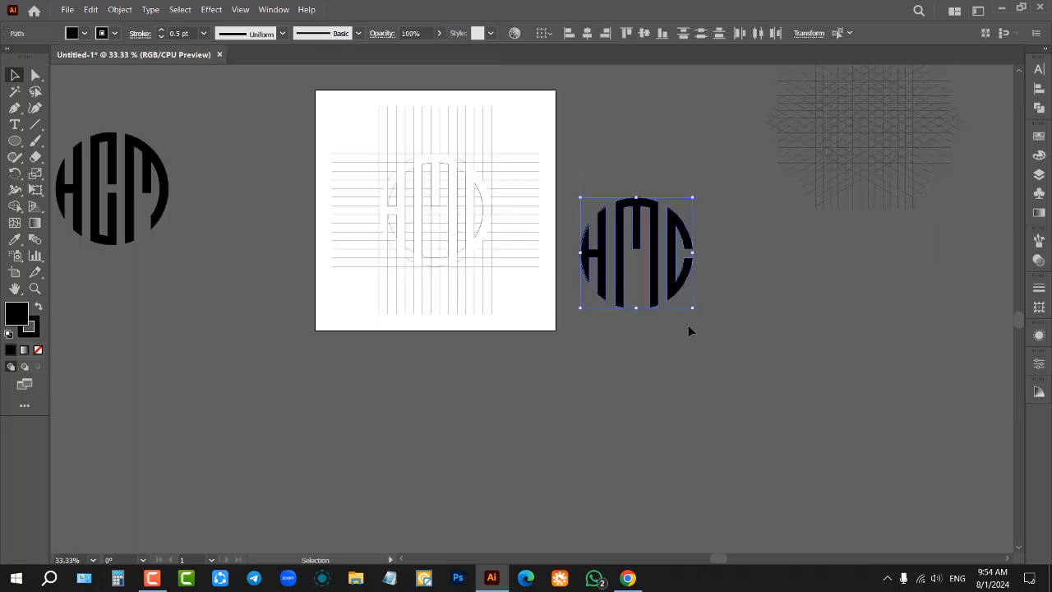
drag(333, 107, 527, 391)
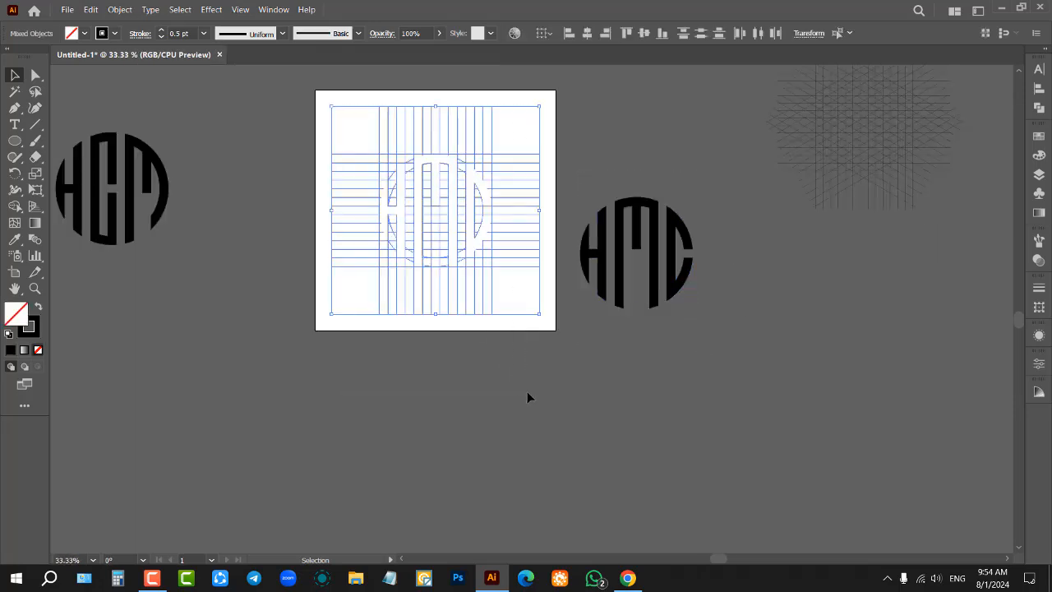
key(Delete)
Group the three HMC letters and centre the group horizontally and vertically on the artboard
drag(682, 343, 688, 344)
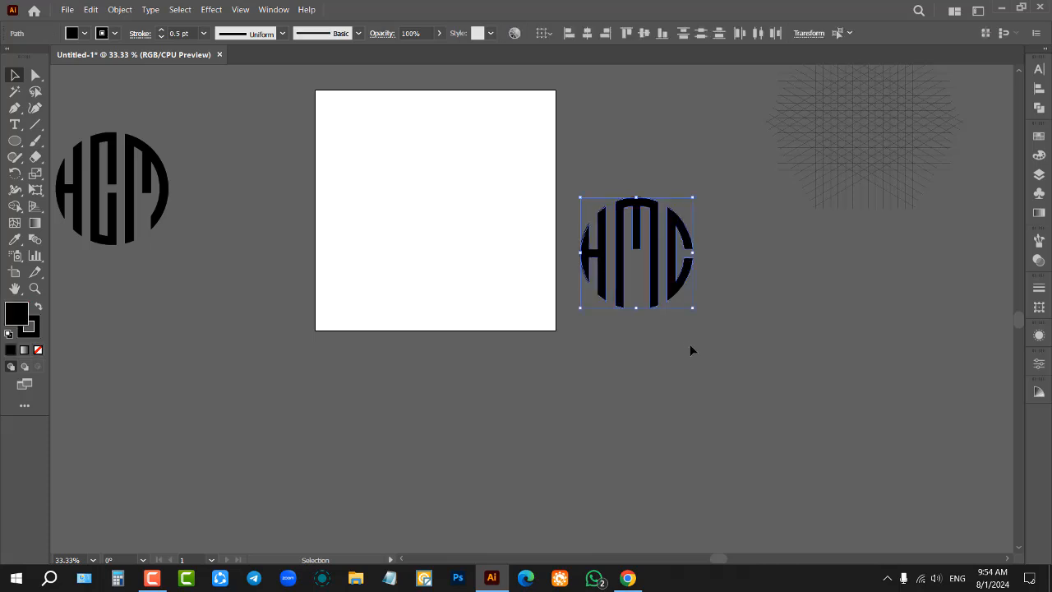
key(a)
key(ctrl+g)
click(587, 33)
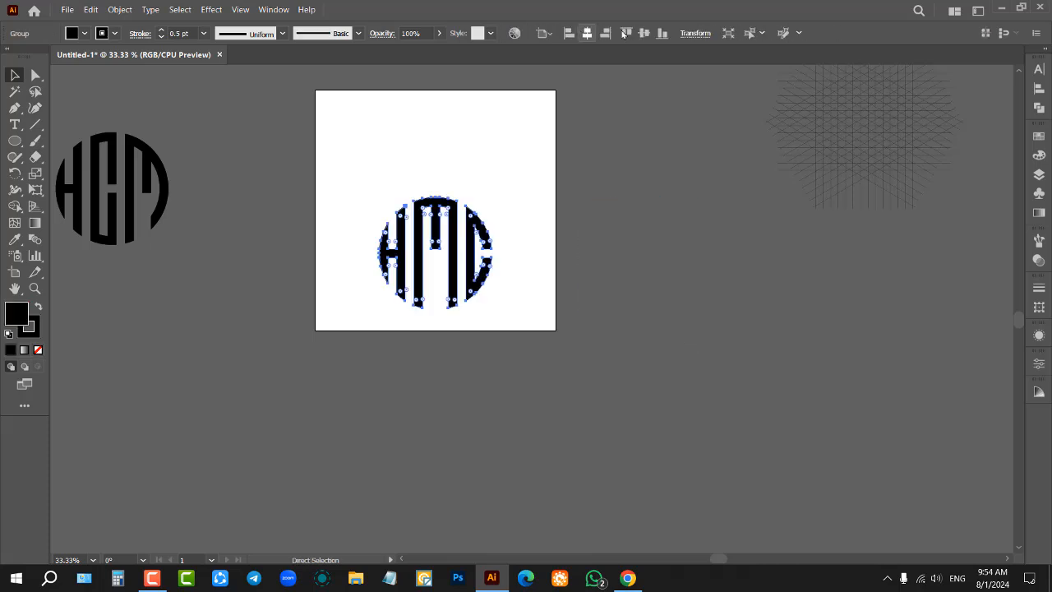
click(643, 33)
click(350, 163)
Inspect the centred HMC monogram and move it off the artboard, below the finished HCM monogram
scroll(350, 169, up, 1)
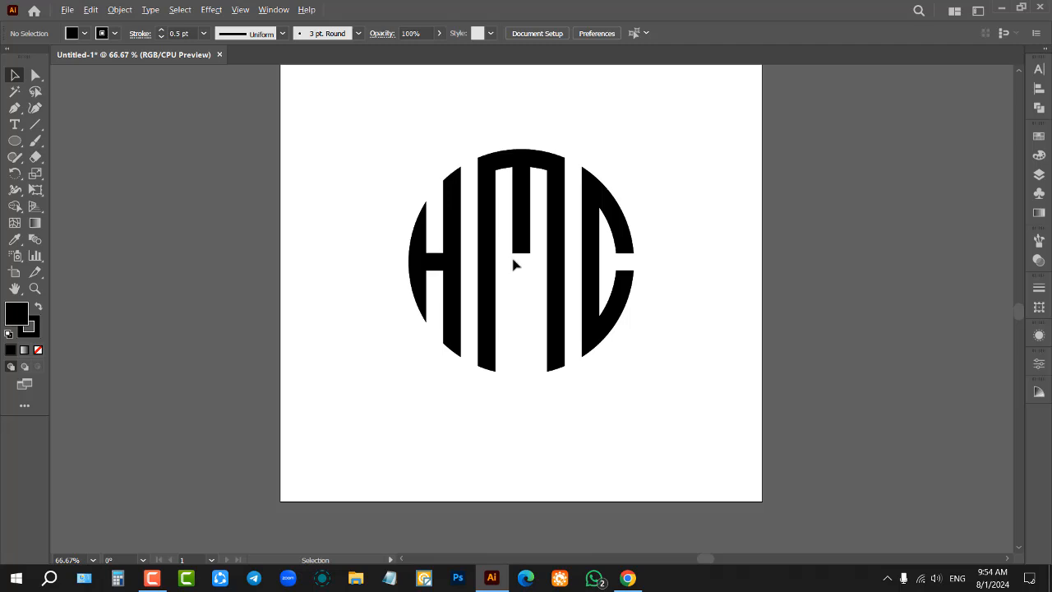
scroll(493, 255, up, 1)
scroll(469, 247, down, 3)
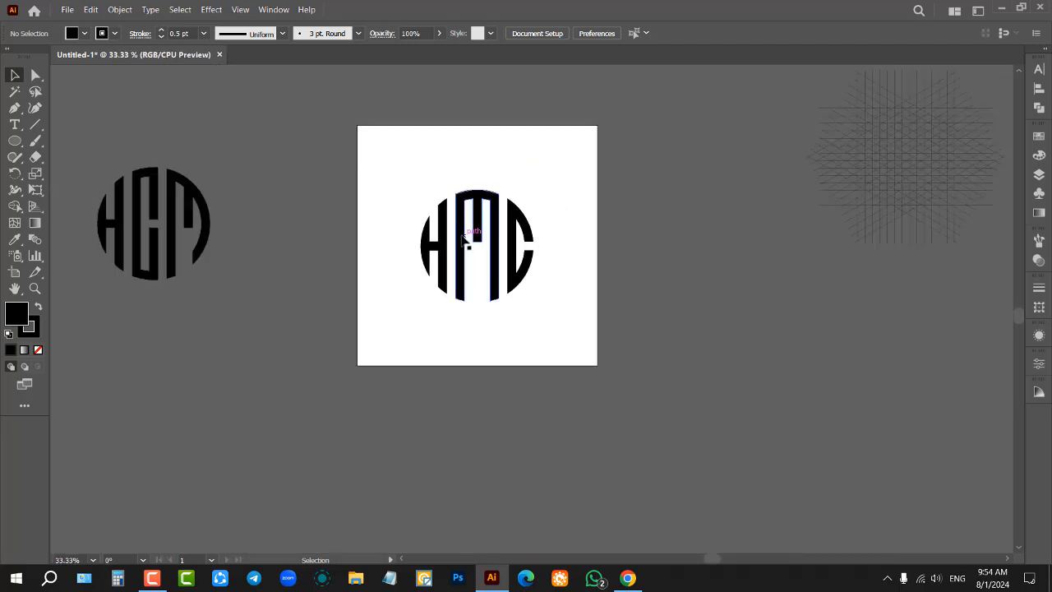
drag(463, 237, 126, 407)
click(517, 275)
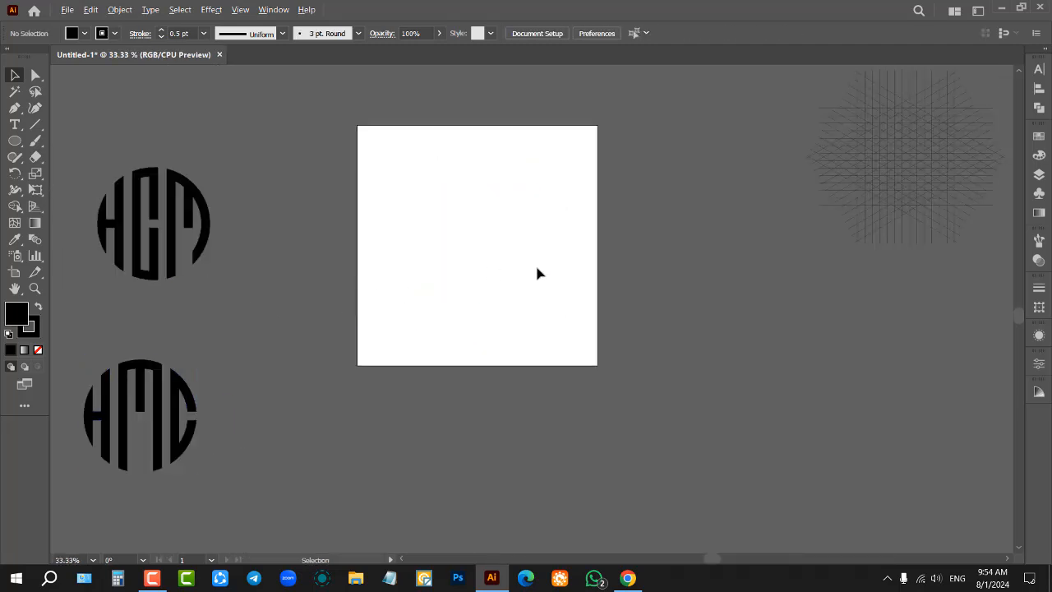
Draw a vertical line spanning most of the artboard's height near its left edge and centre it vertically on the artboard
scroll(535, 262, down, 1)
scroll(481, 208, up, 2)
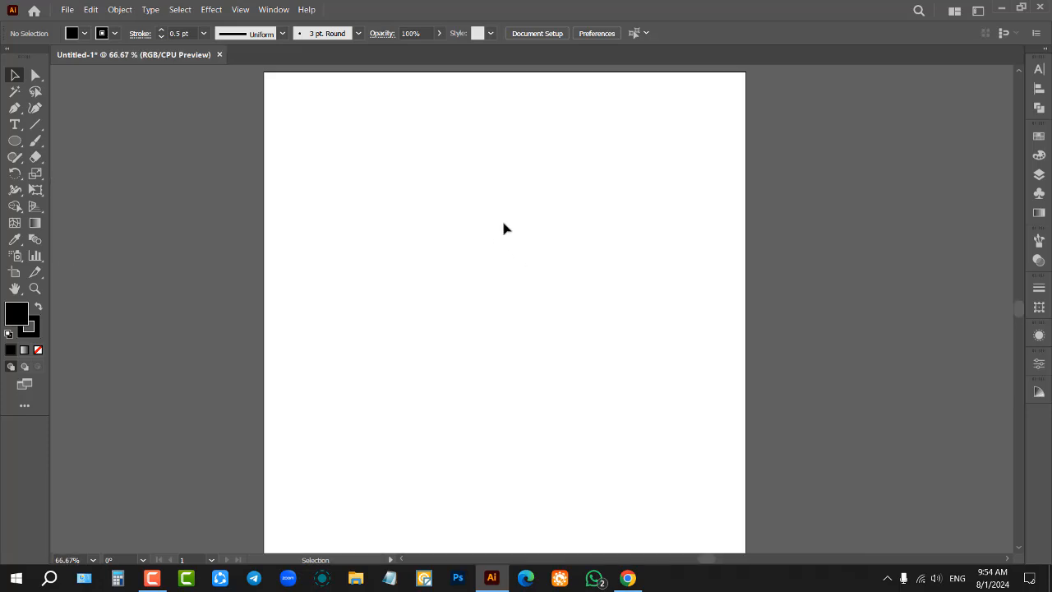
scroll(475, 236, down, 1)
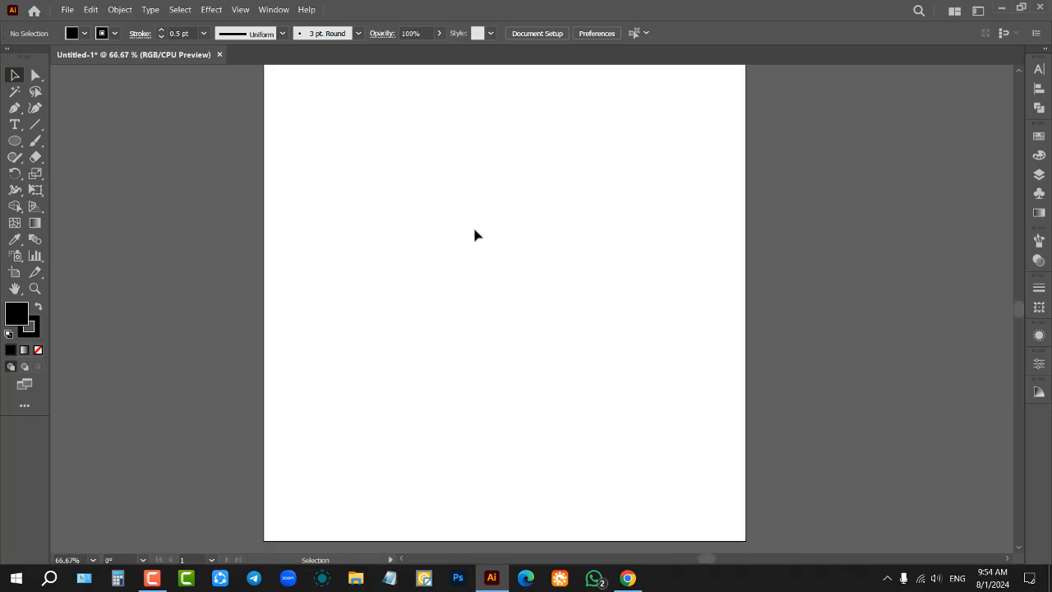
click(33, 129)
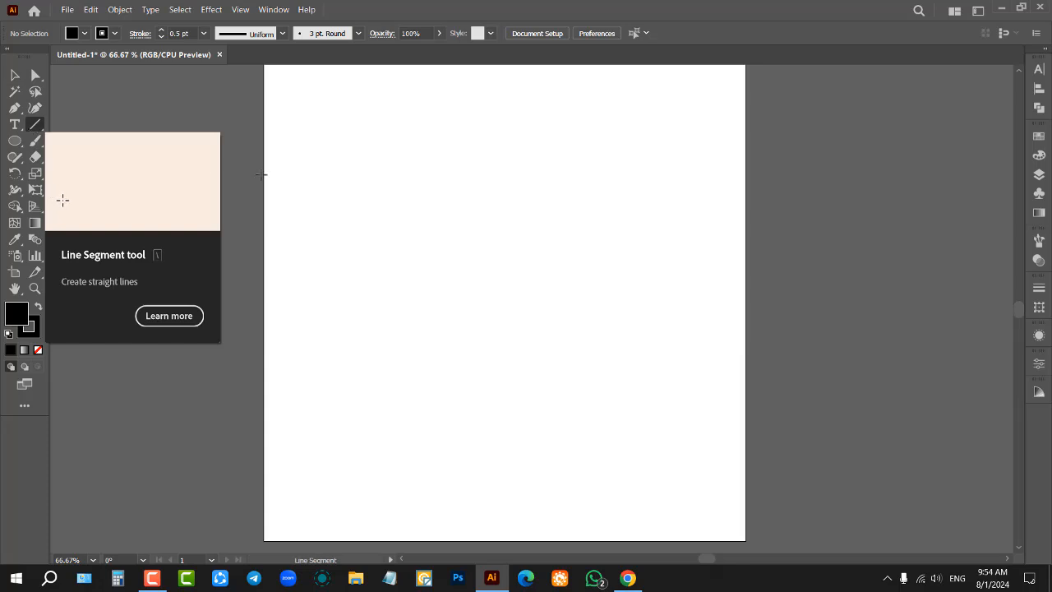
drag(300, 89, 299, 502)
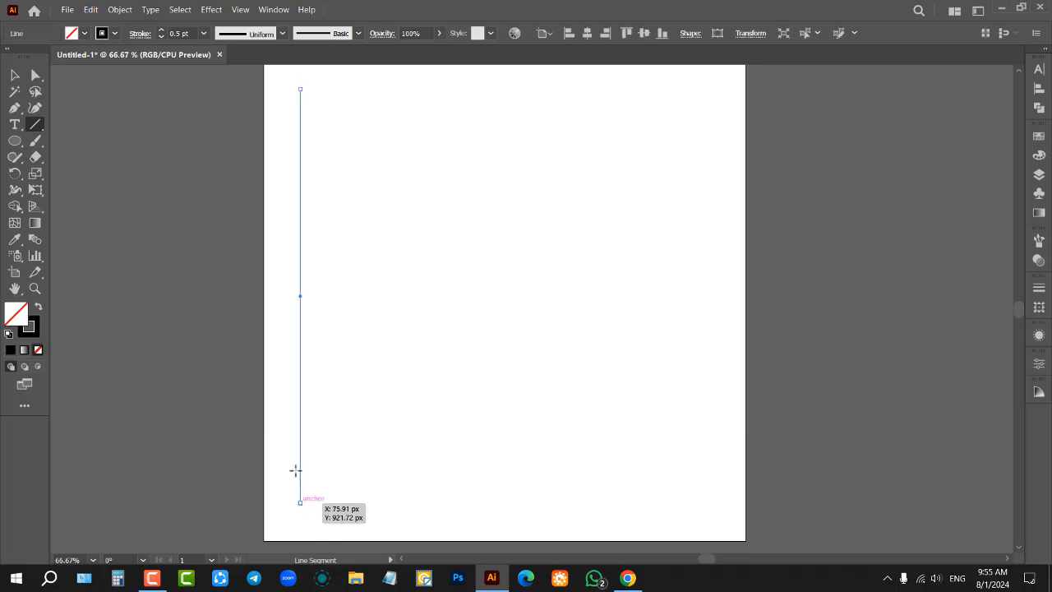
key(v)
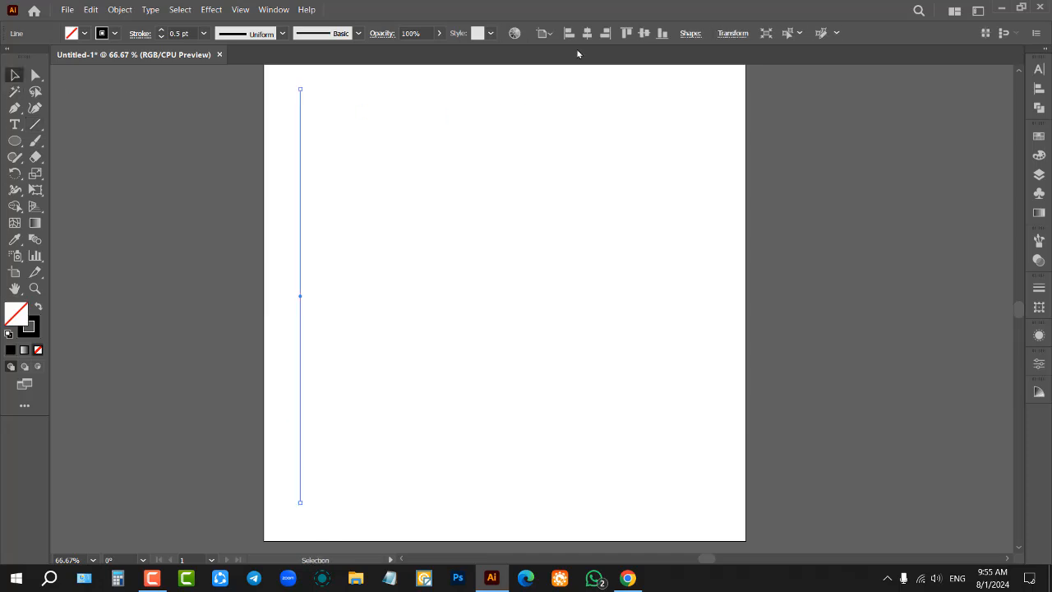
click(645, 34)
click(502, 222)
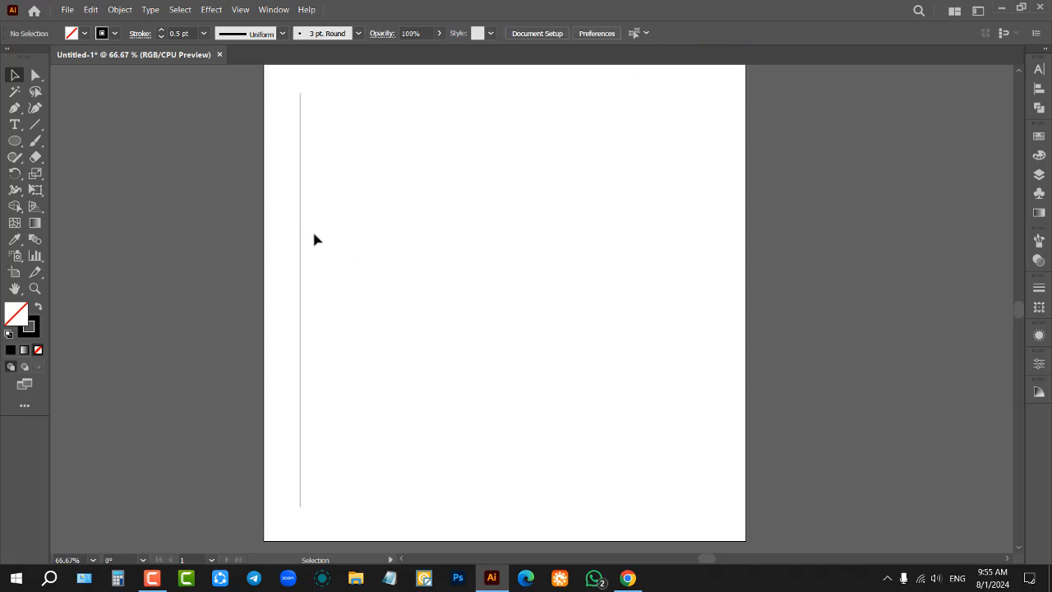
Duplicate the vertical line a short distance to its right and repeat the copy until fourteen evenly spaced lines cross the artboard
drag(299, 217, 326, 222)
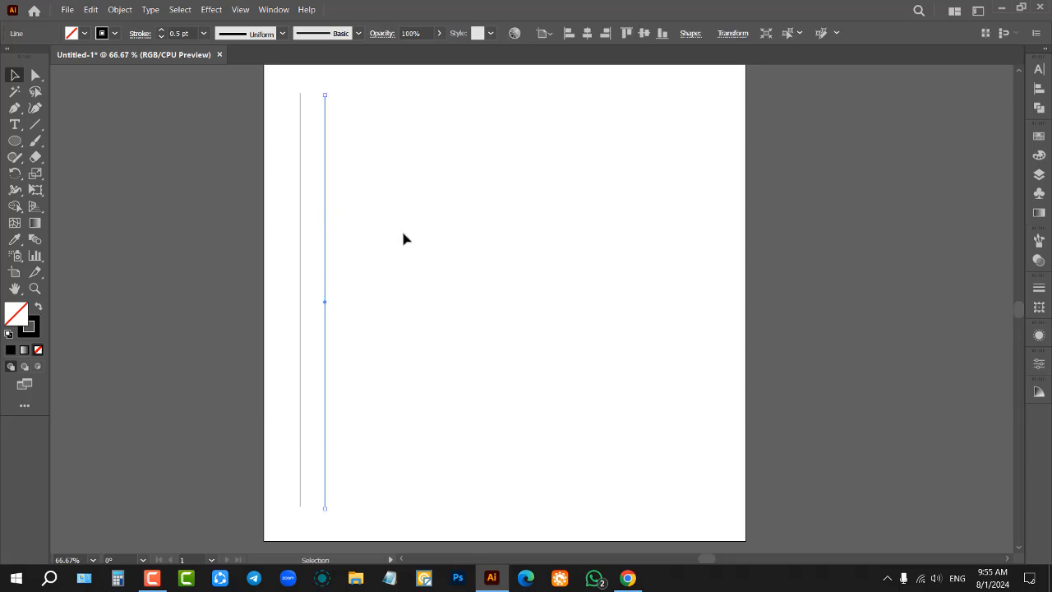
key(a)
key(ctrl+d)
key(ctrl+d)
key(ctrl+d)
key(ctrl+d)
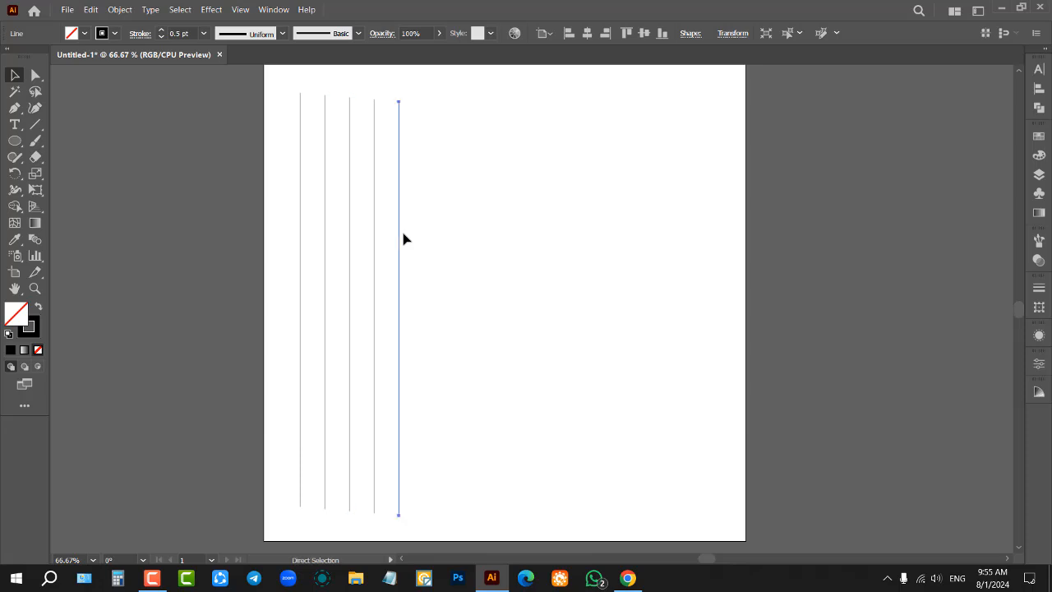
key(ctrl+d)
key(ctrl+d)
key(ctrl+d)
key(ctrl+d)
key(ctrl+d)
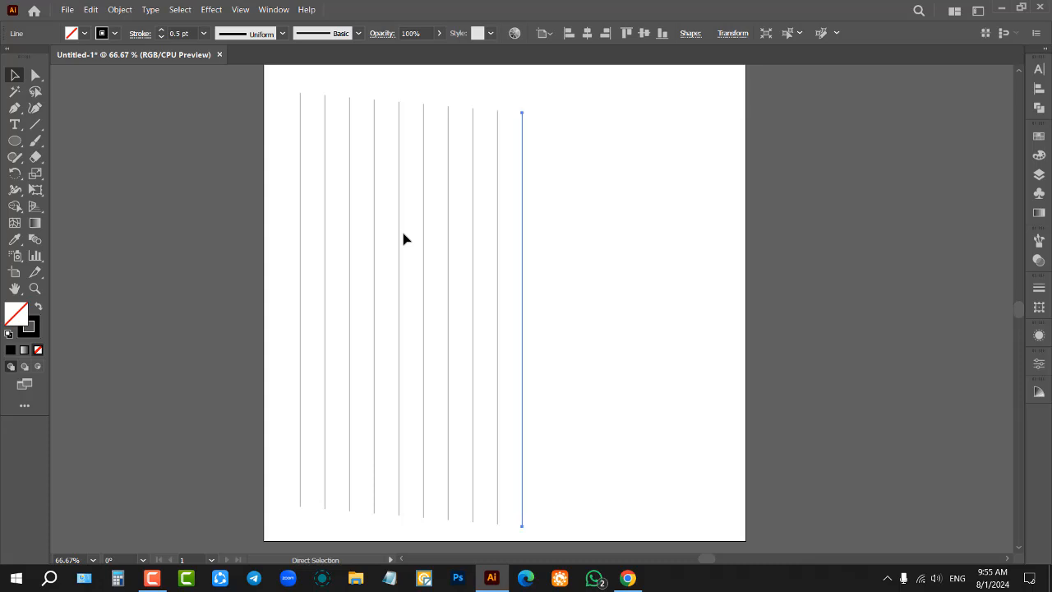
key(ctrl+d)
key(ctrl+d)
key(ctrl+d)
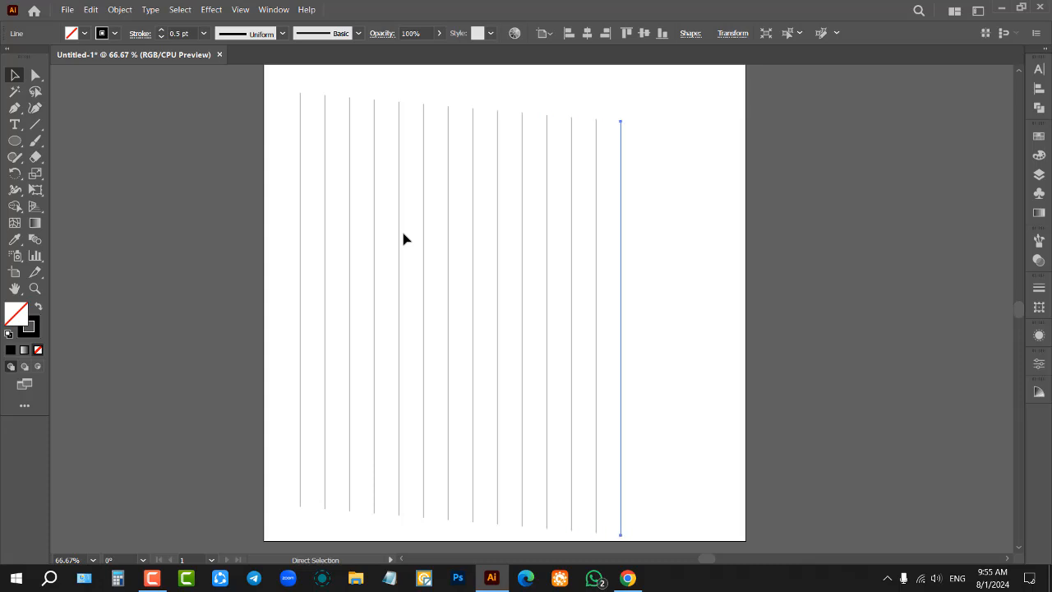
Align the fourteen vertical lines by their vertical centres and group them
click(263, 105)
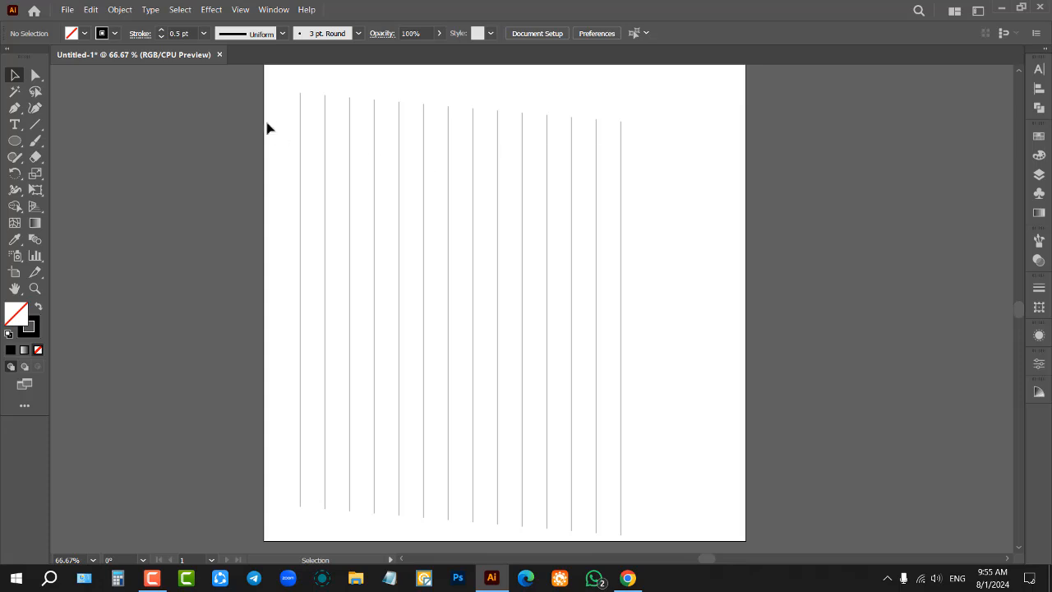
drag(266, 103, 668, 208)
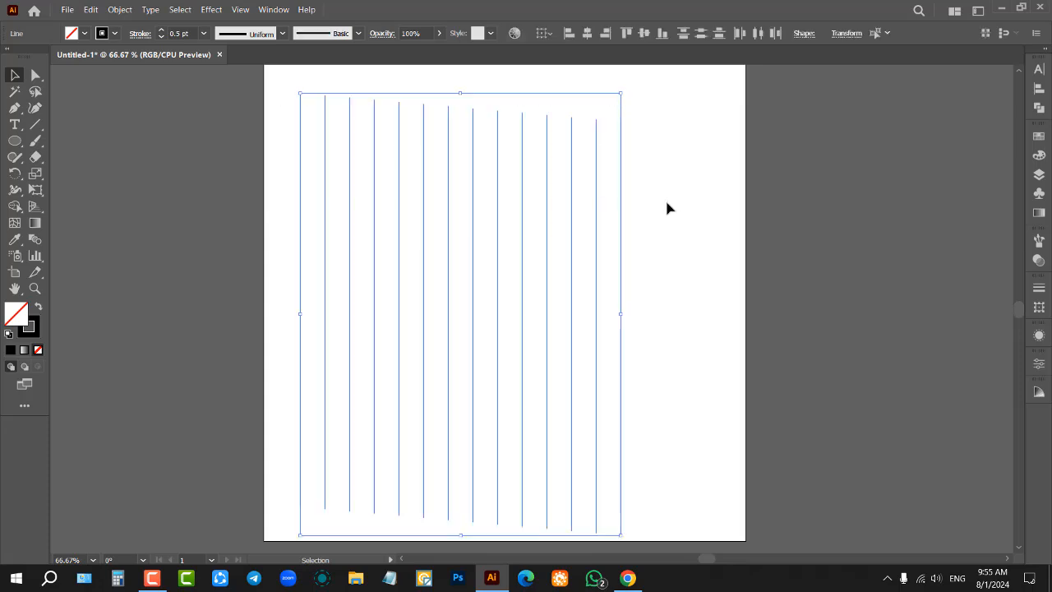
click(644, 34)
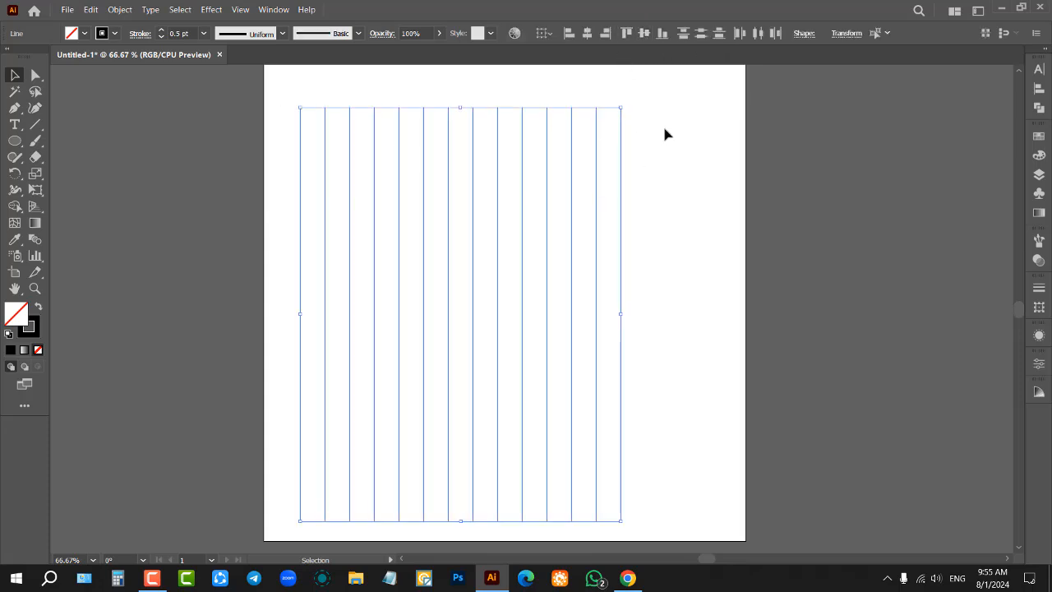
key(ctrl+g)
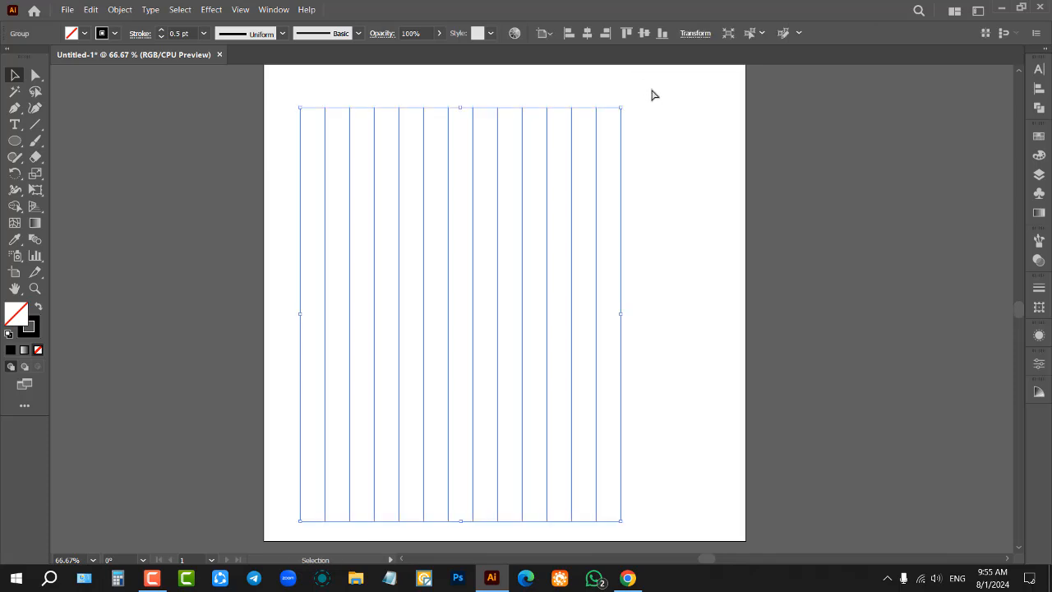
Centre the group of vertical lines horizontally and vertically on the artboard
click(586, 33)
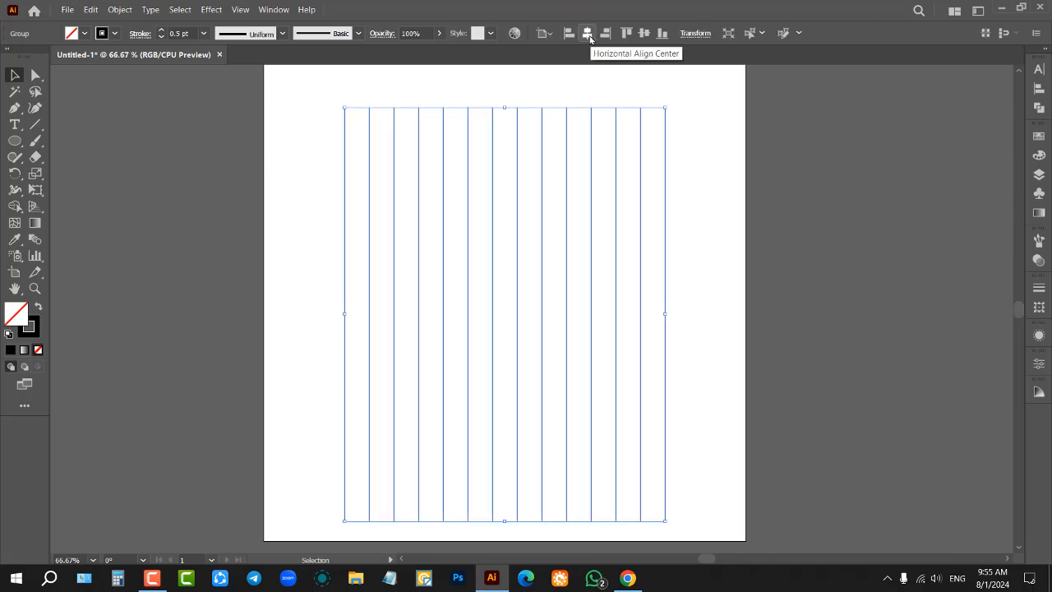
click(644, 33)
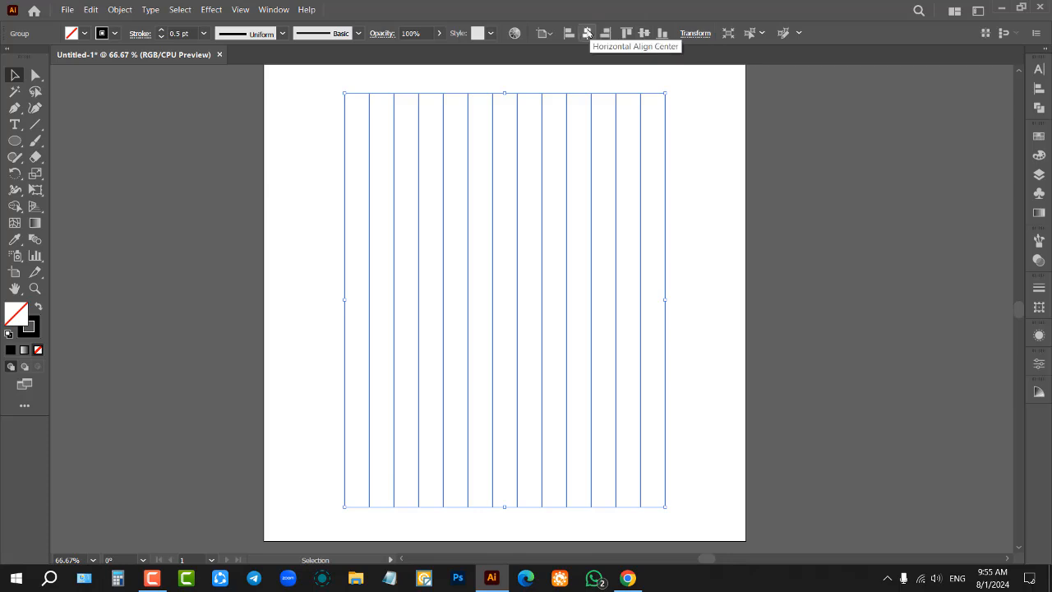
drag(565, 170, 420, 232)
click(586, 33)
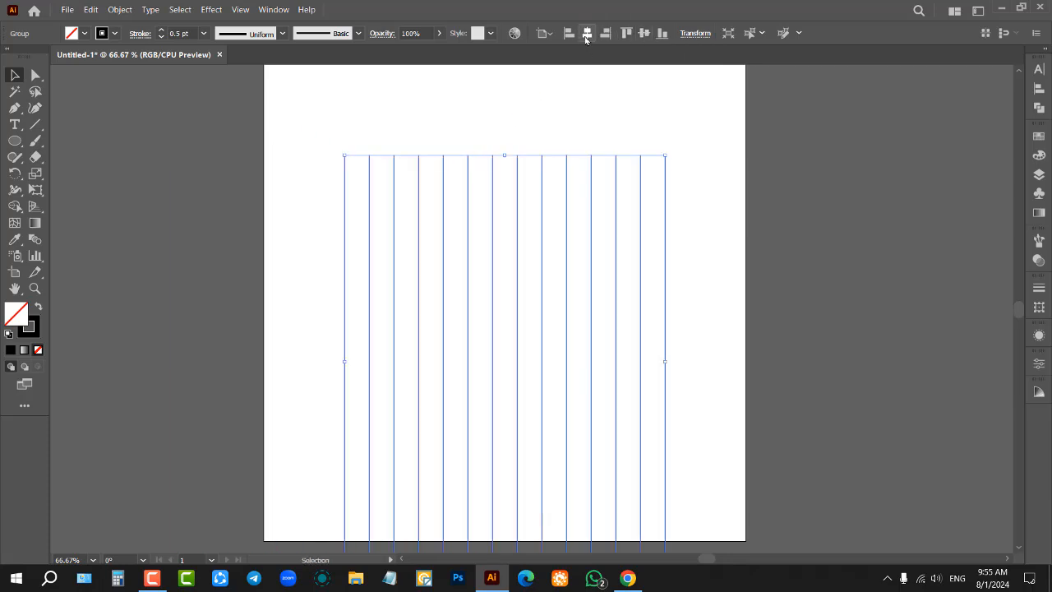
click(645, 33)
click(747, 150)
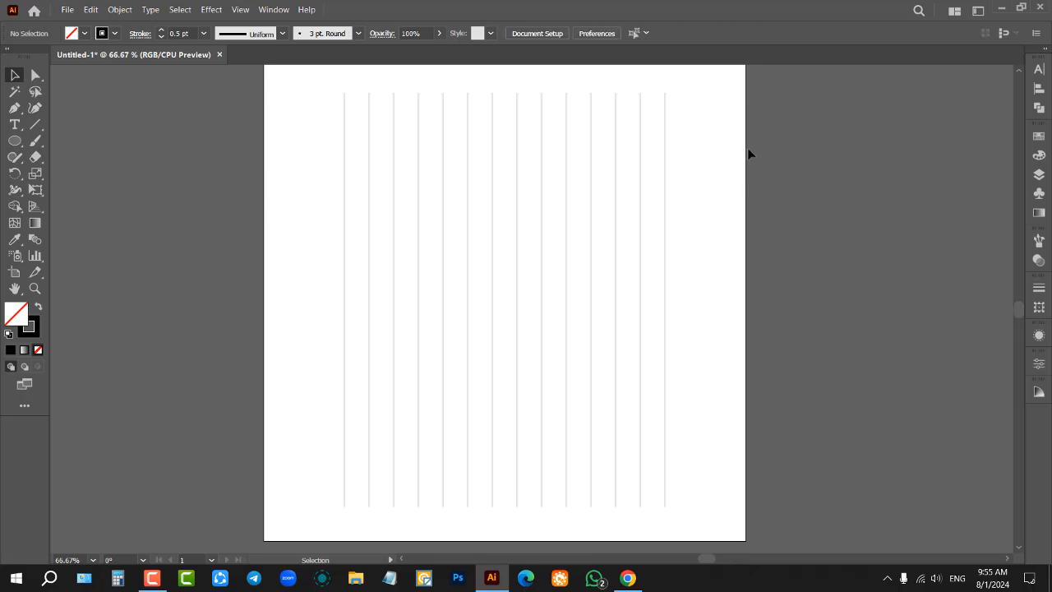
Make a copy of the vertical line group rotated 90° to add horizontal grid lines
click(666, 133)
key(a)
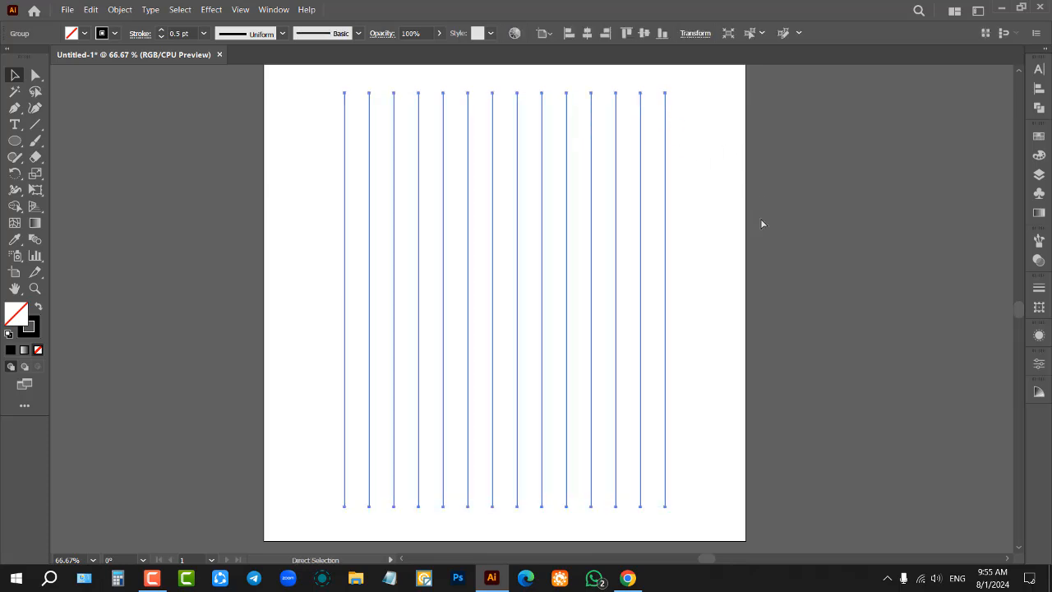
key(v)
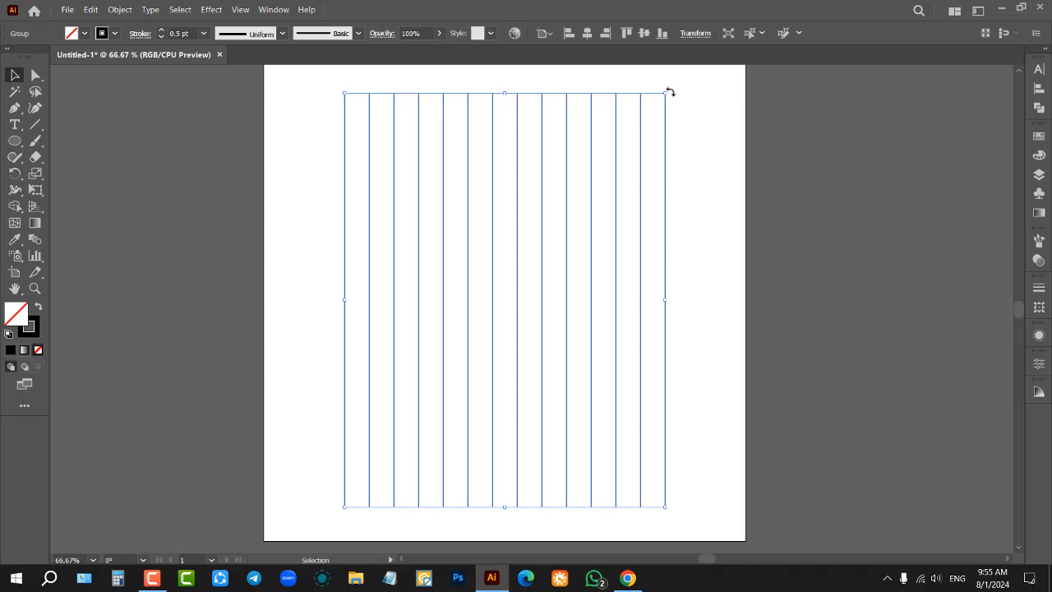
drag(669, 91, 764, 394)
click(757, 245)
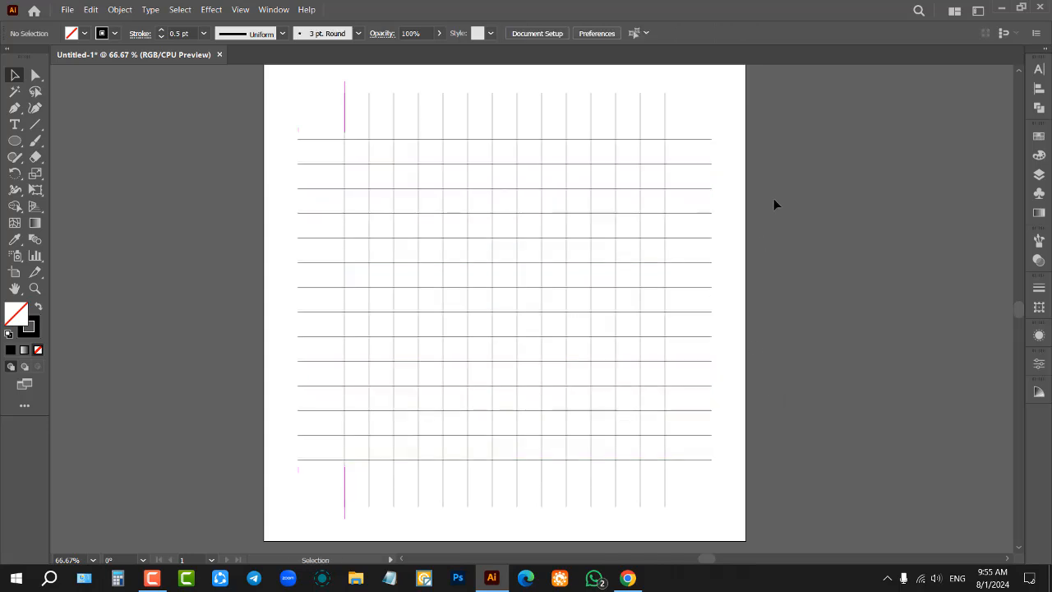
drag(822, 116, 579, 318)
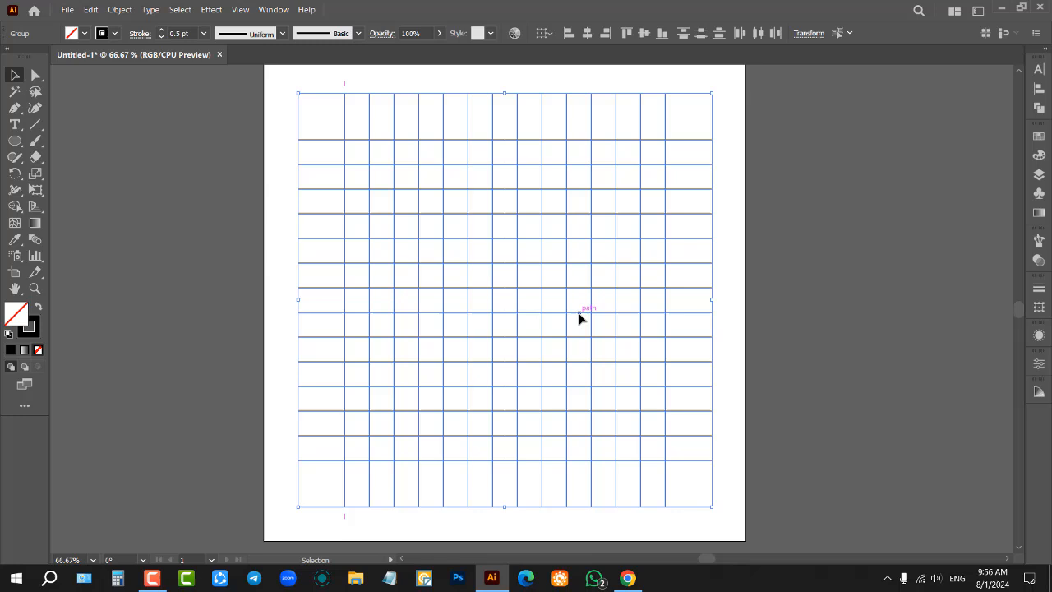
click(777, 268)
drag(804, 106, 571, 289)
click(782, 260)
click(710, 141)
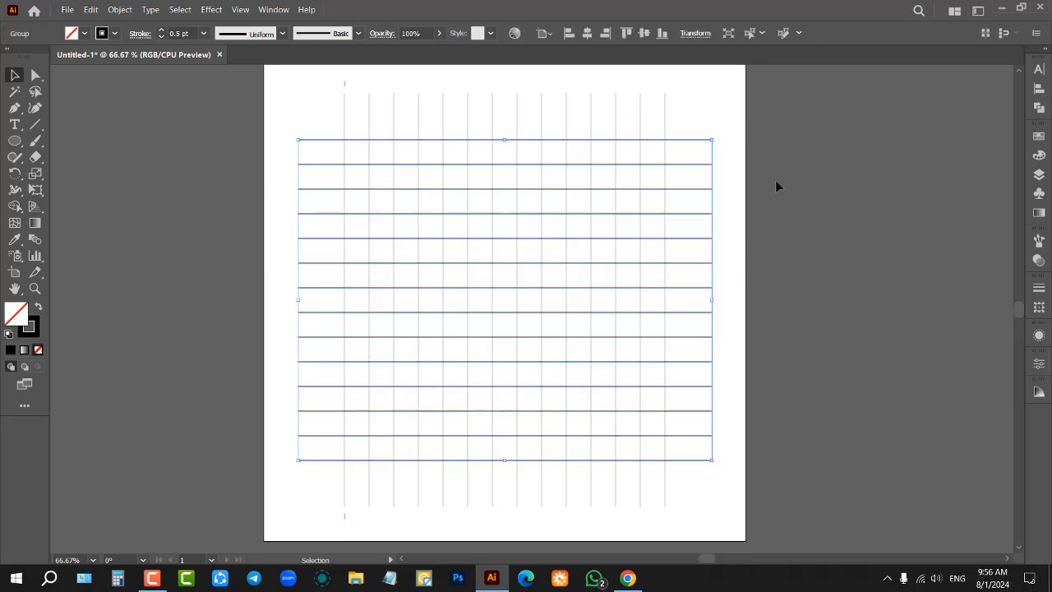
Create a copy of the vertical line group rotated by 60°
click(664, 103)
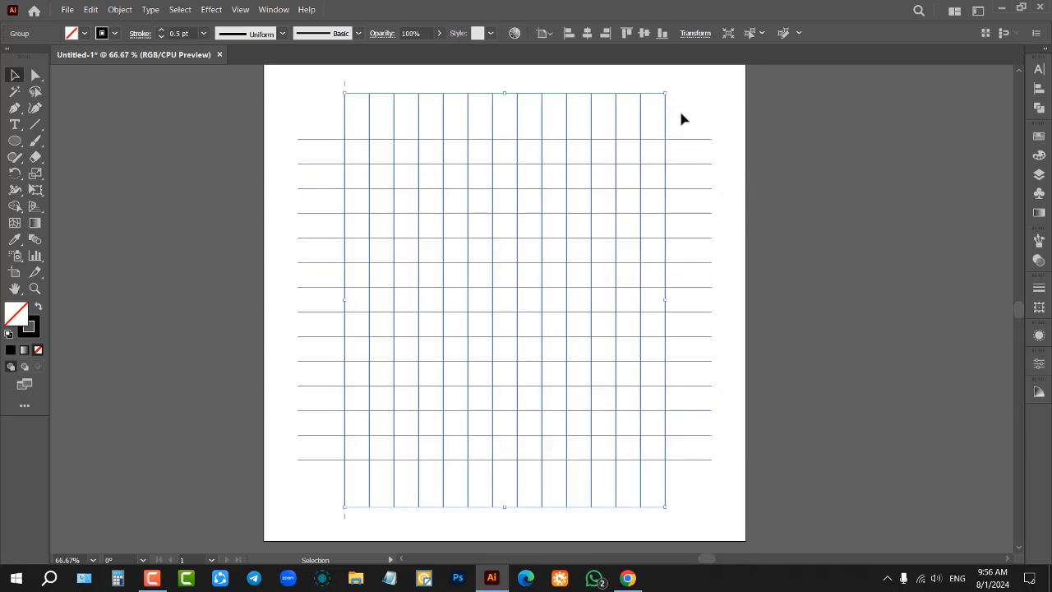
right_click(672, 115)
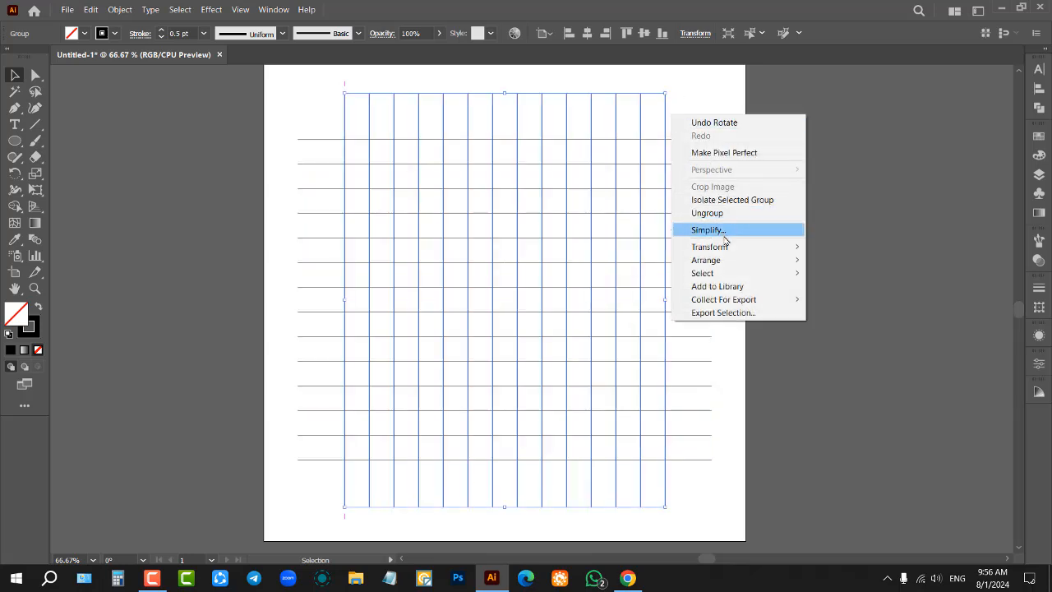
mouse_move(726, 251)
click(839, 277)
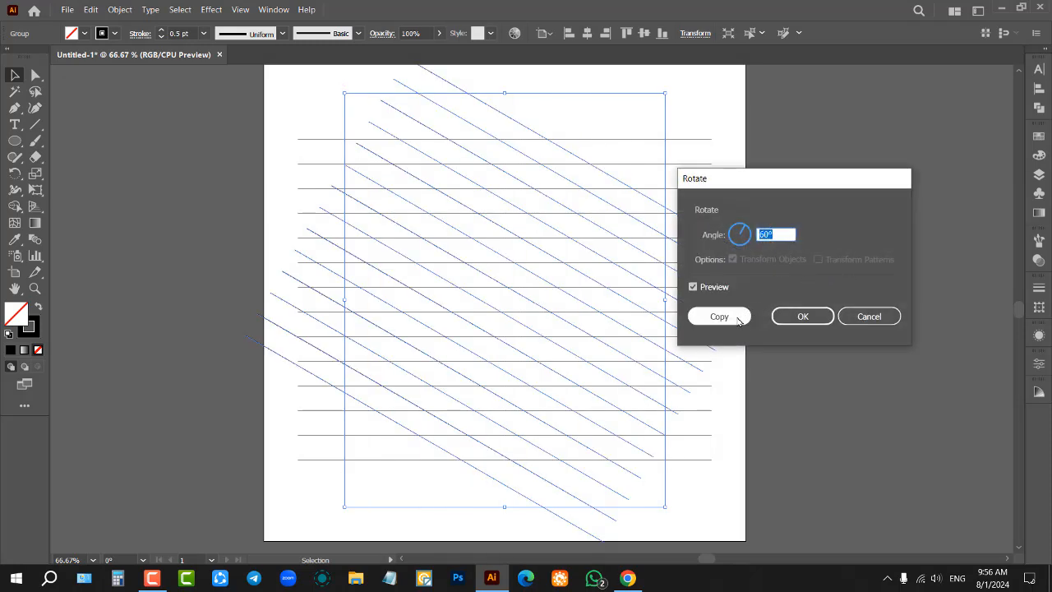
click(738, 319)
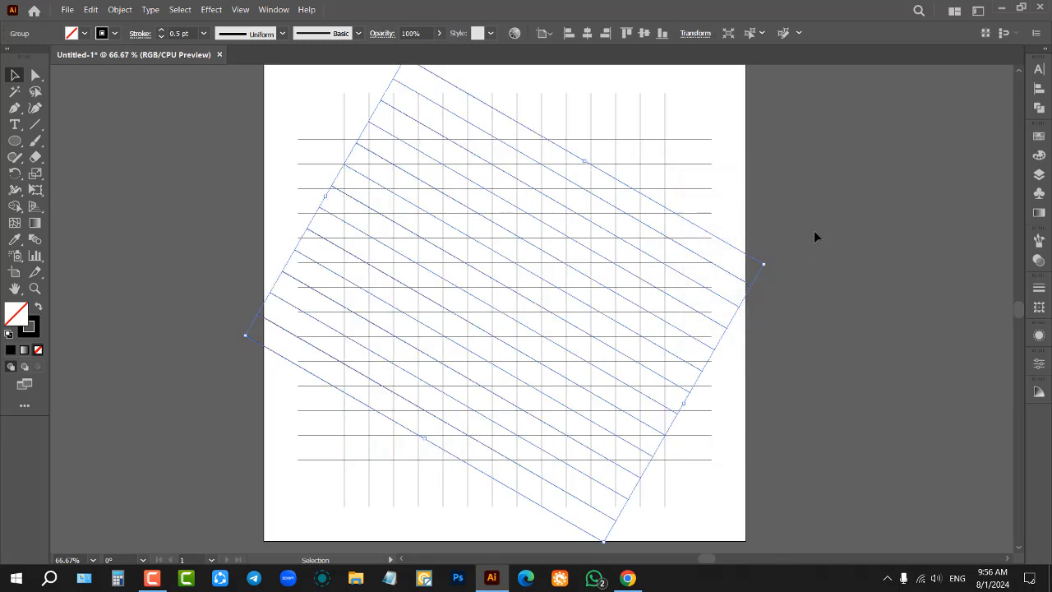
click(821, 259)
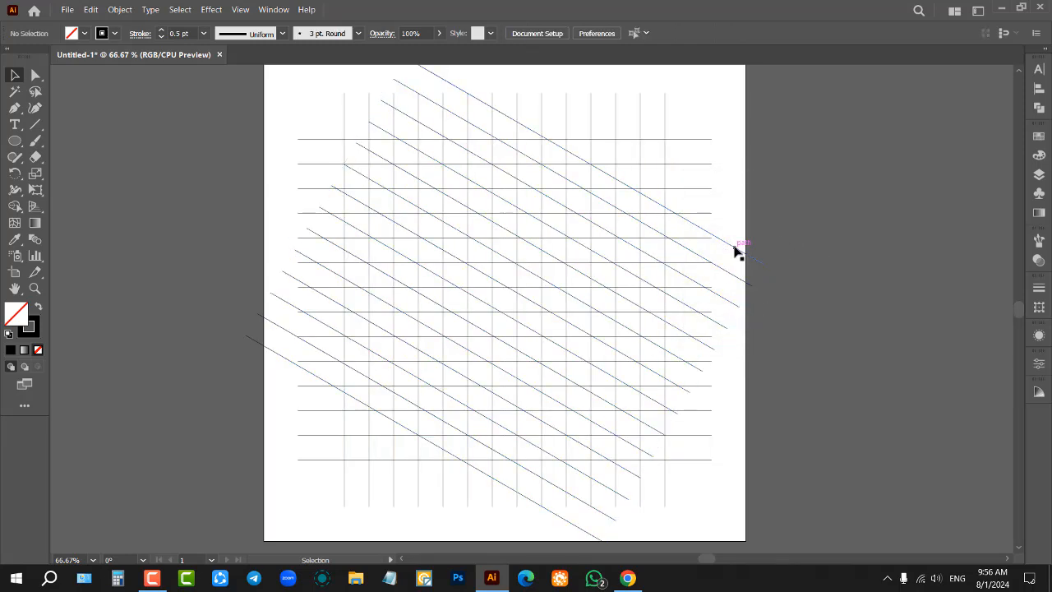
Reflect a copy of the diagonal line group across the vertical axis to complete the isometric grid
click(737, 253)
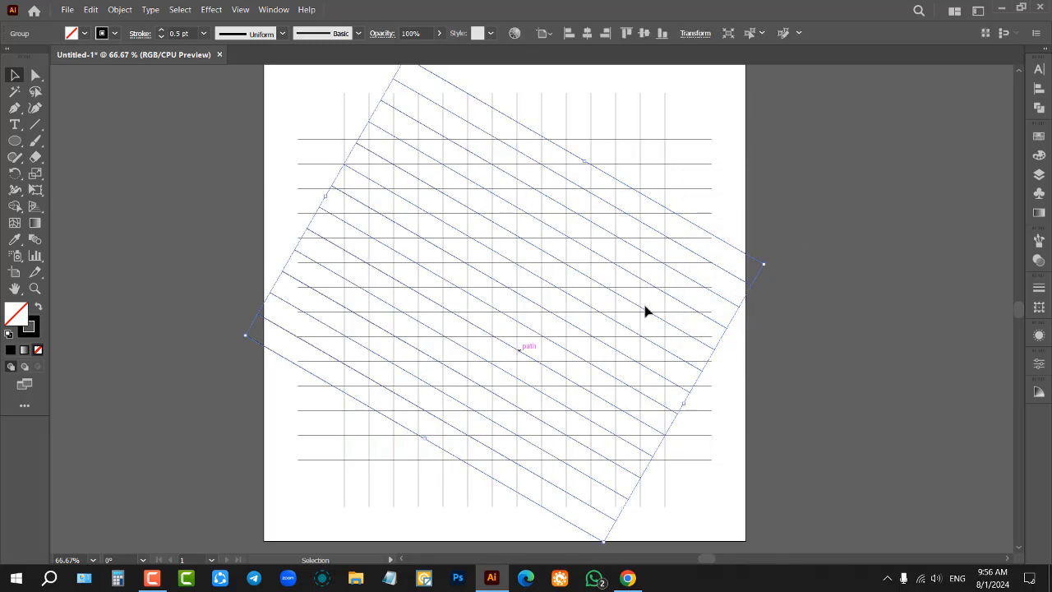
right_click(737, 253)
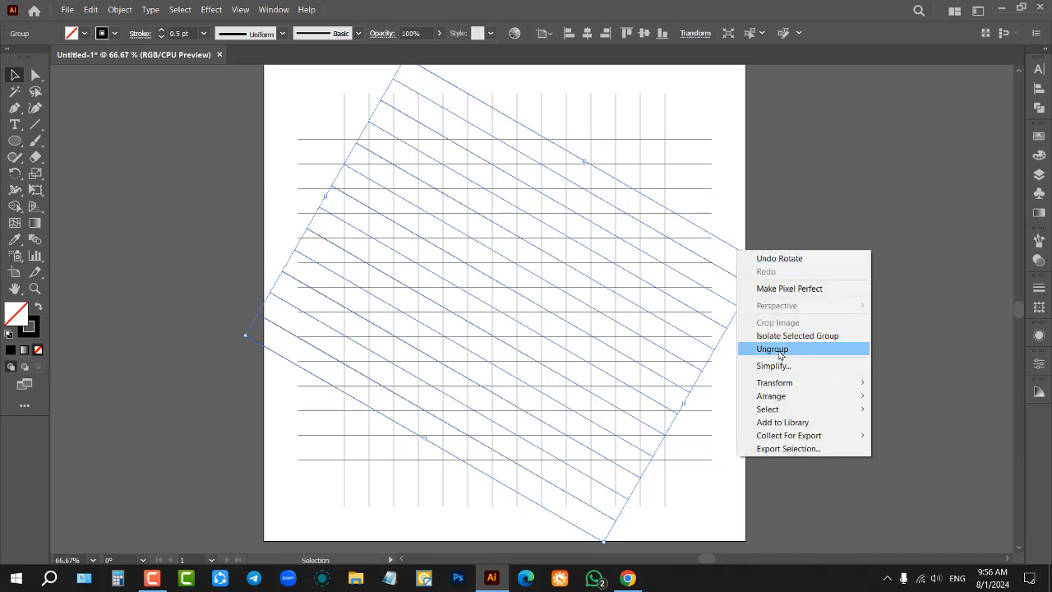
mouse_move(782, 385)
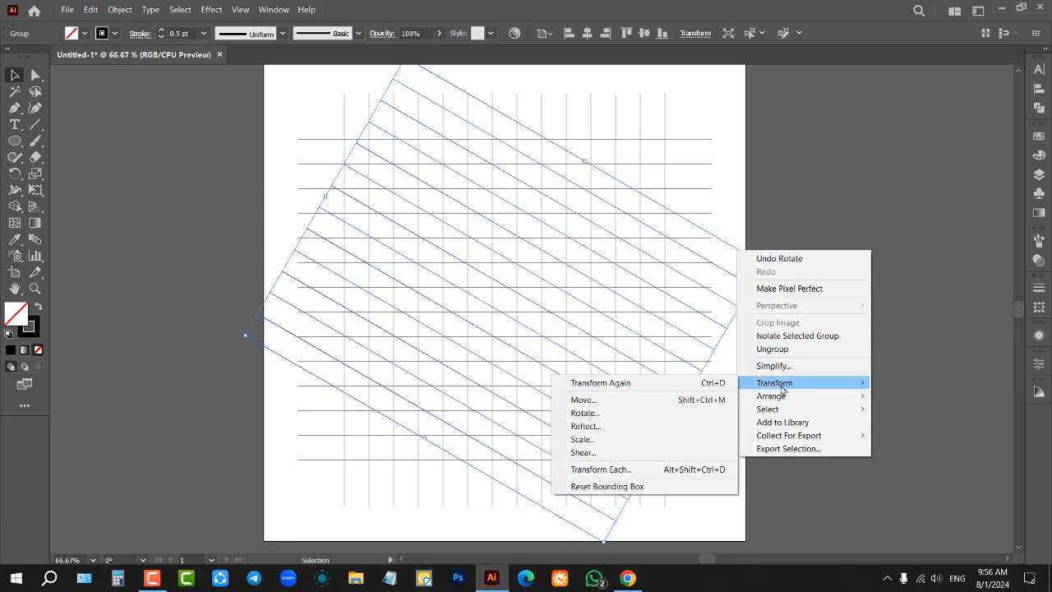
click(587, 427)
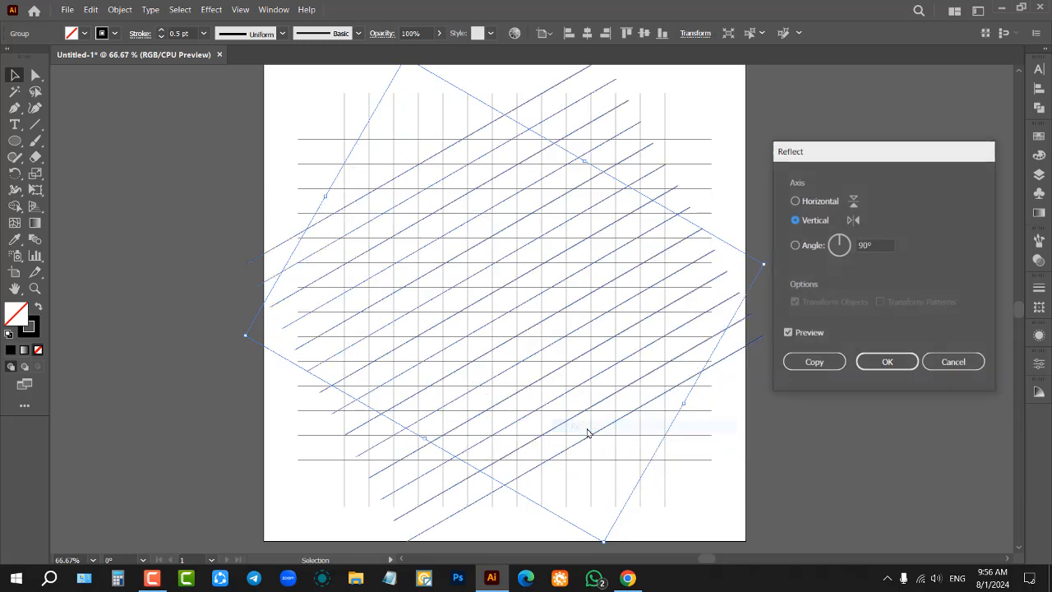
click(814, 363)
click(780, 227)
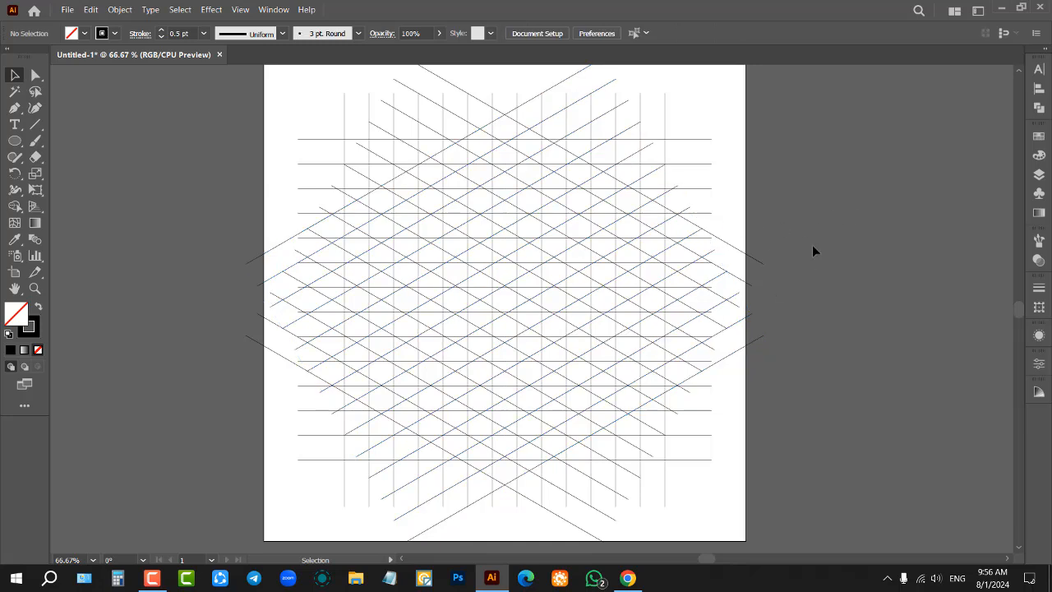
Delete the entire isometric line grid from the artboard
scroll(467, 301, down, 1)
scroll(523, 266, up, 1)
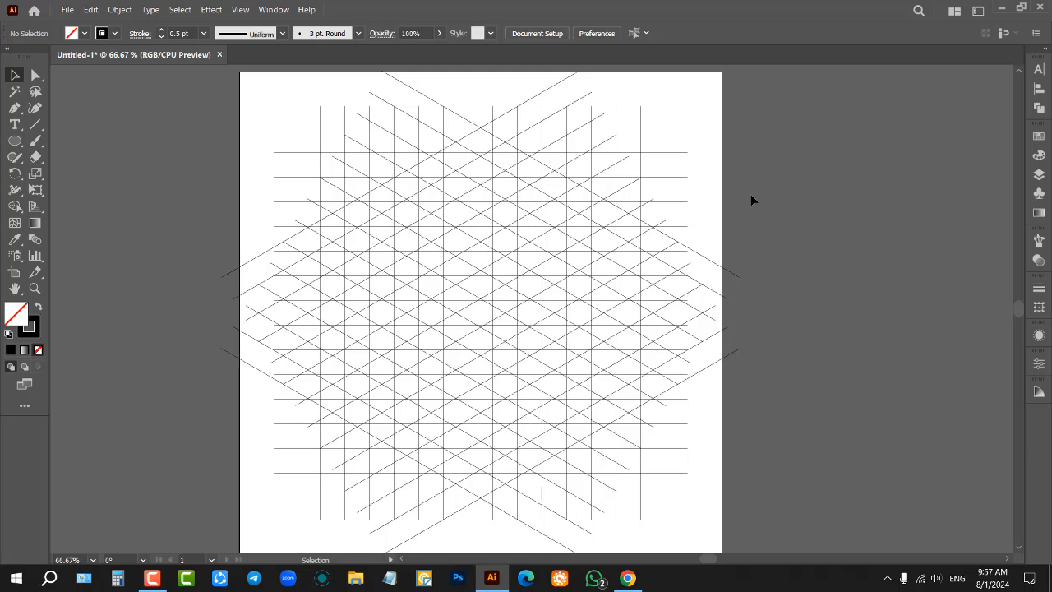
click(463, 343)
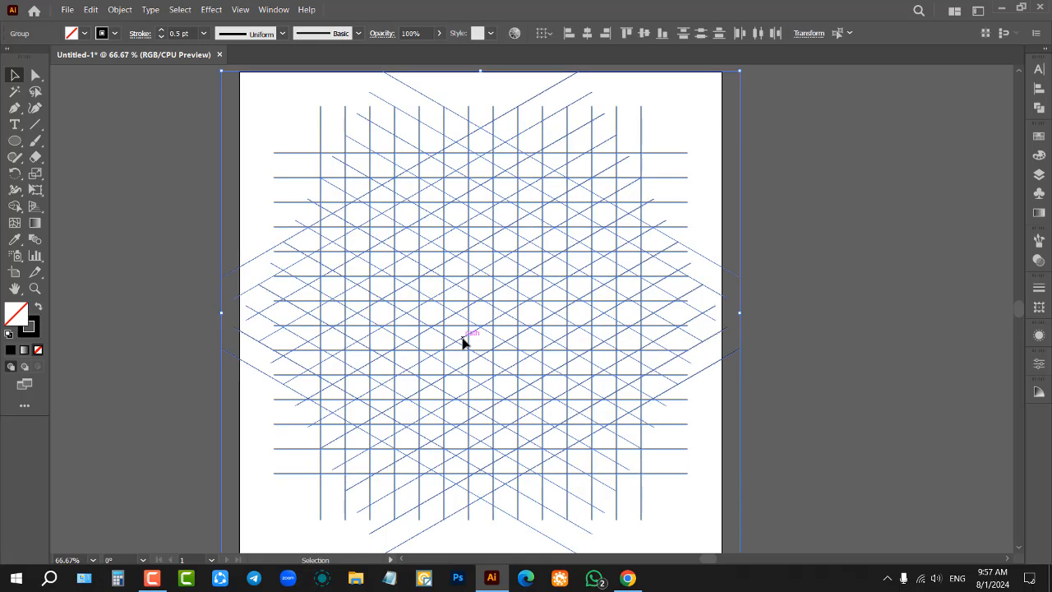
key(Delete)
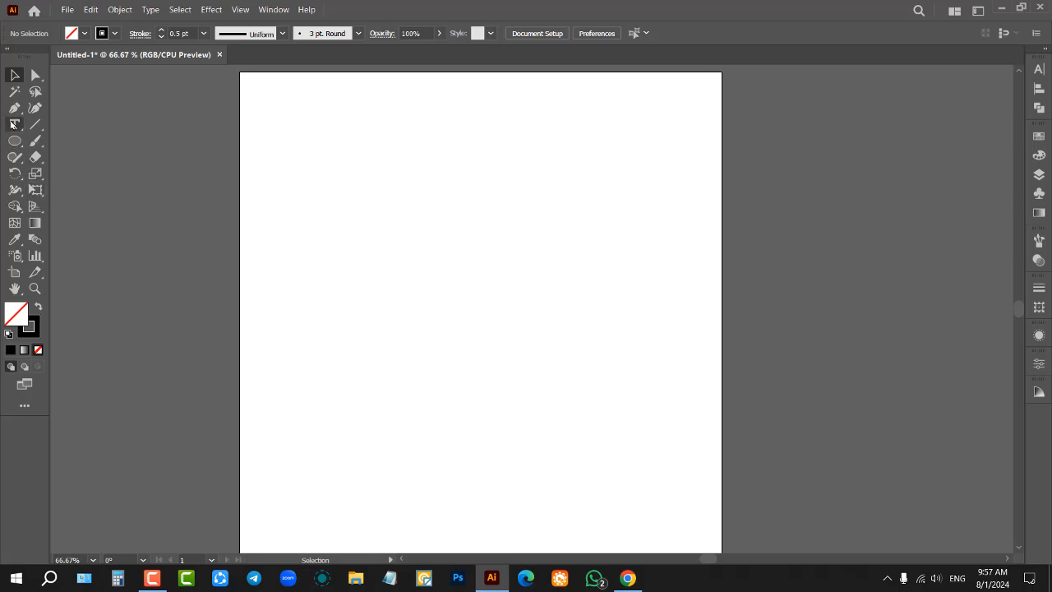
Draw a long straight vertical line near the left side of the artboard with the Line Segment tool
click(36, 124)
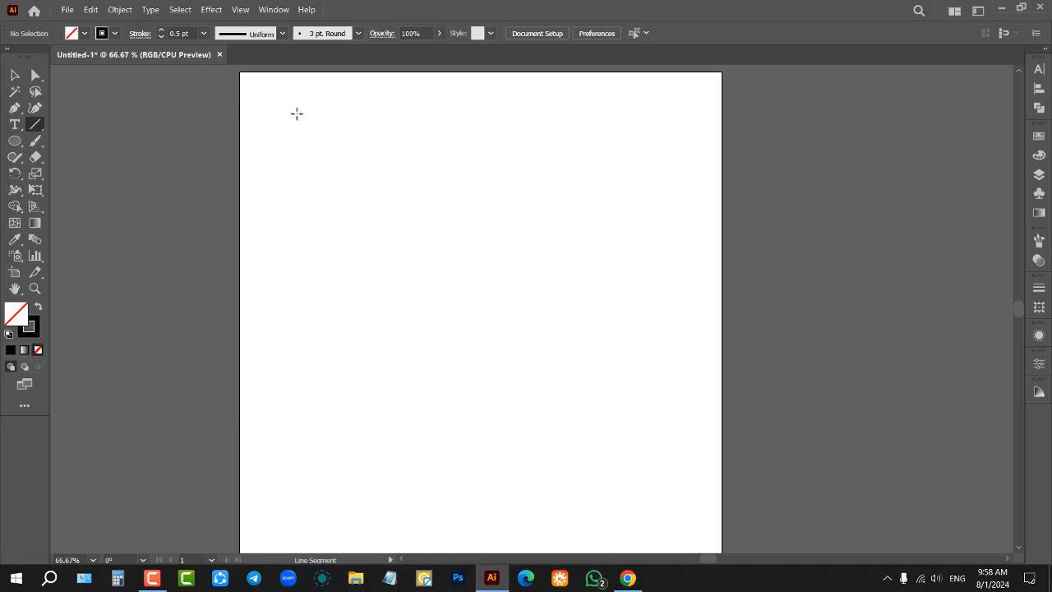
drag(328, 121, 329, 514)
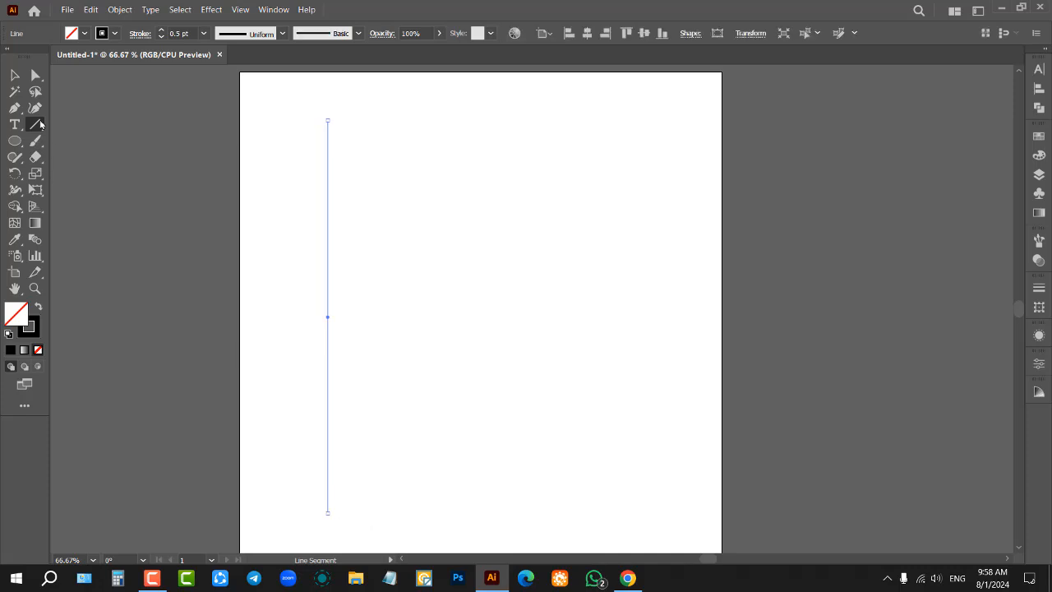
key(v)
click(384, 131)
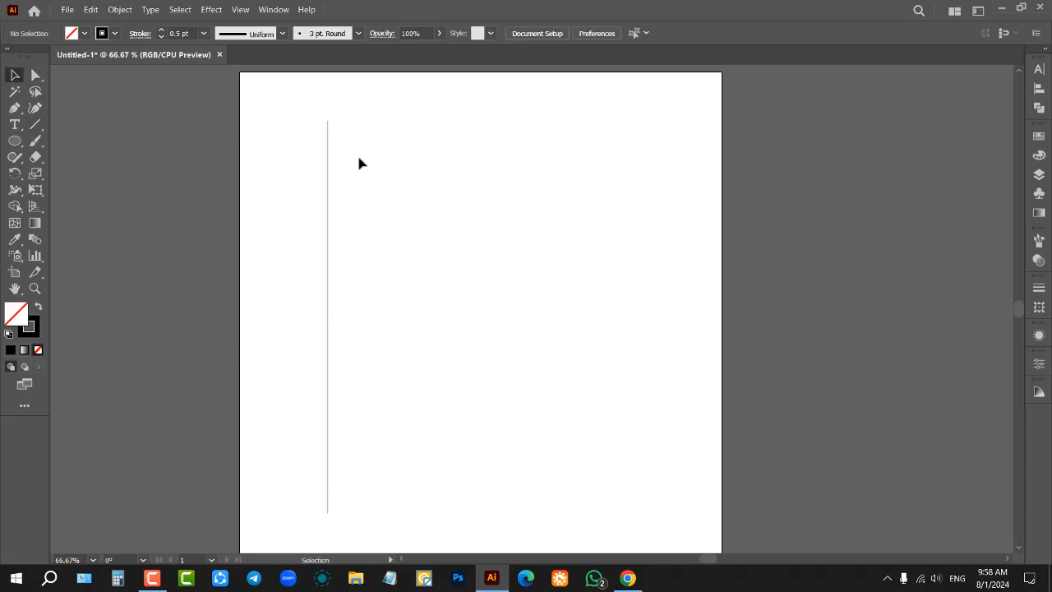
Duplicate the vertical line a short distance to the right and repeat the copy to make a row of 14 evenly spaced lines
drag(327, 159, 347, 158)
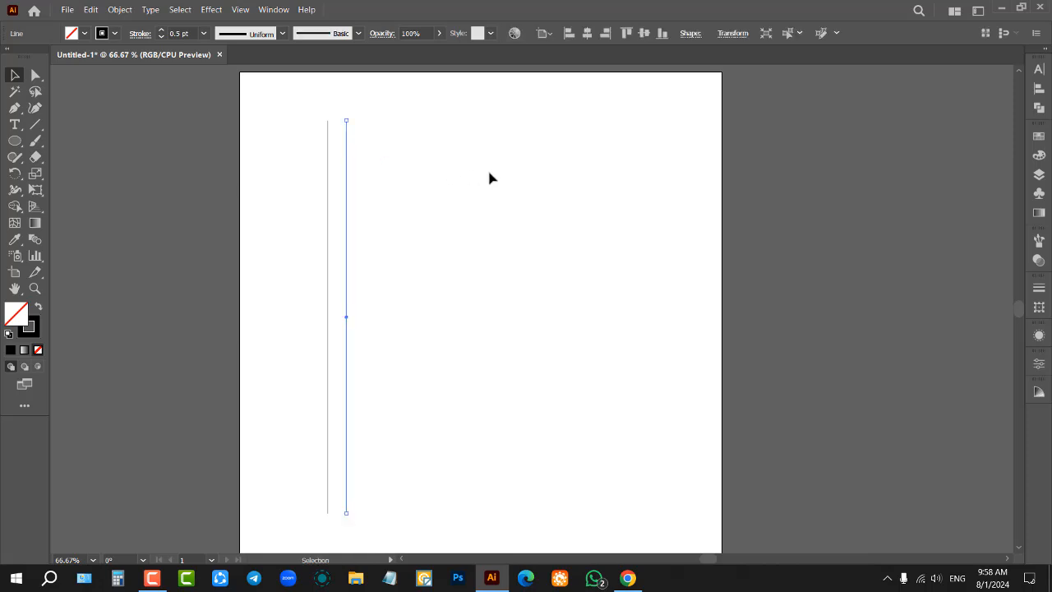
key(ctrl+d)
key(ctrl+d)
key(ctrl+d)
key(ctrl+d)
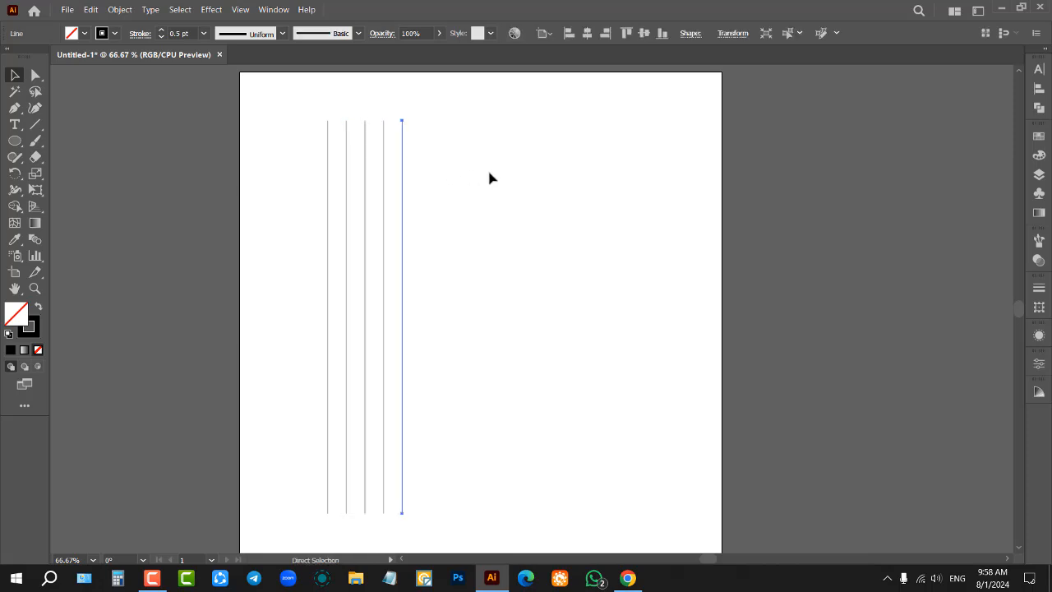
key(ctrl+d)
key(ctrl+d)
key(ctrl+d)
key(ctrl+d)
key(ctrl+d)
key(ctrl+d)
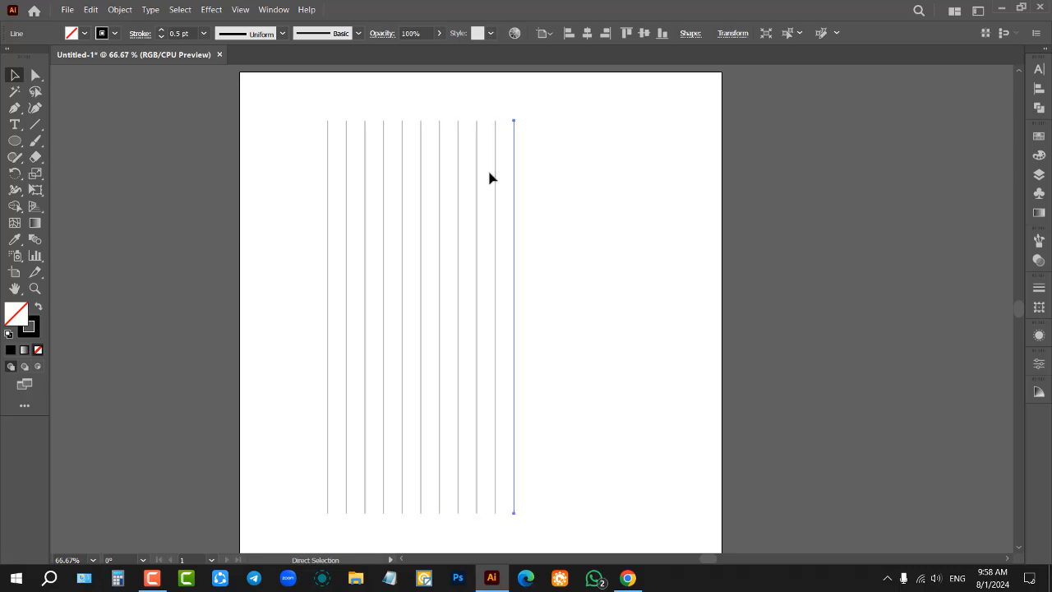
key(ctrl+d)
key(ctrl+d)
click(320, 153)
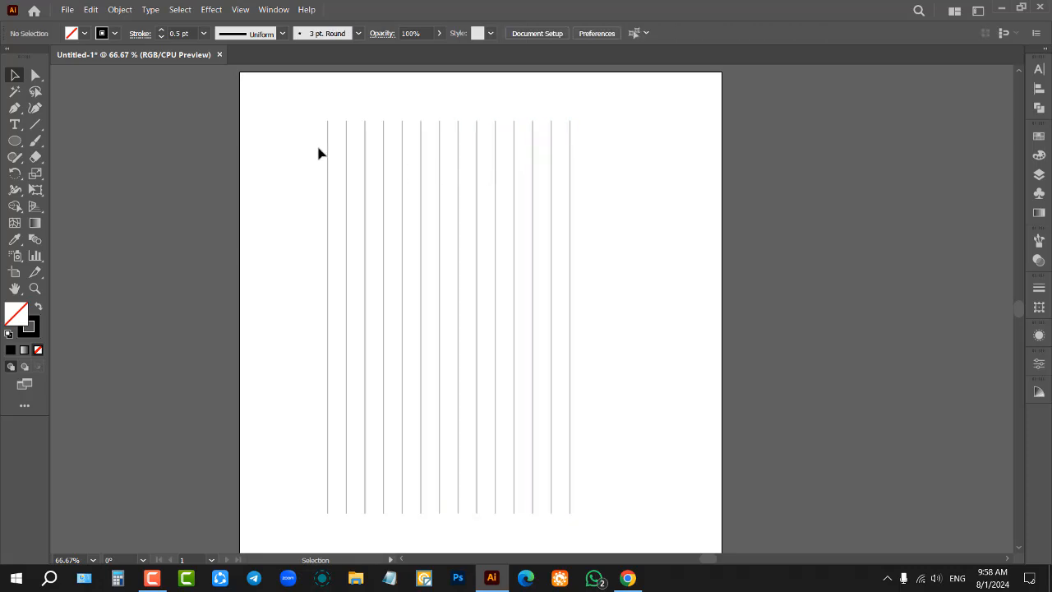
Group all the vertical lines together
drag(286, 165, 624, 253)
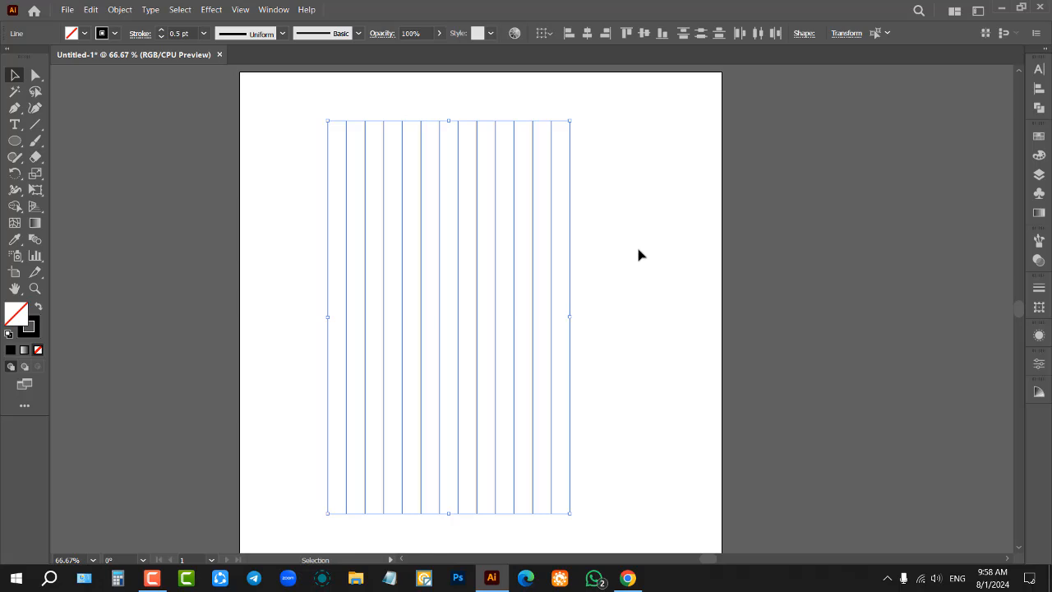
key(a)
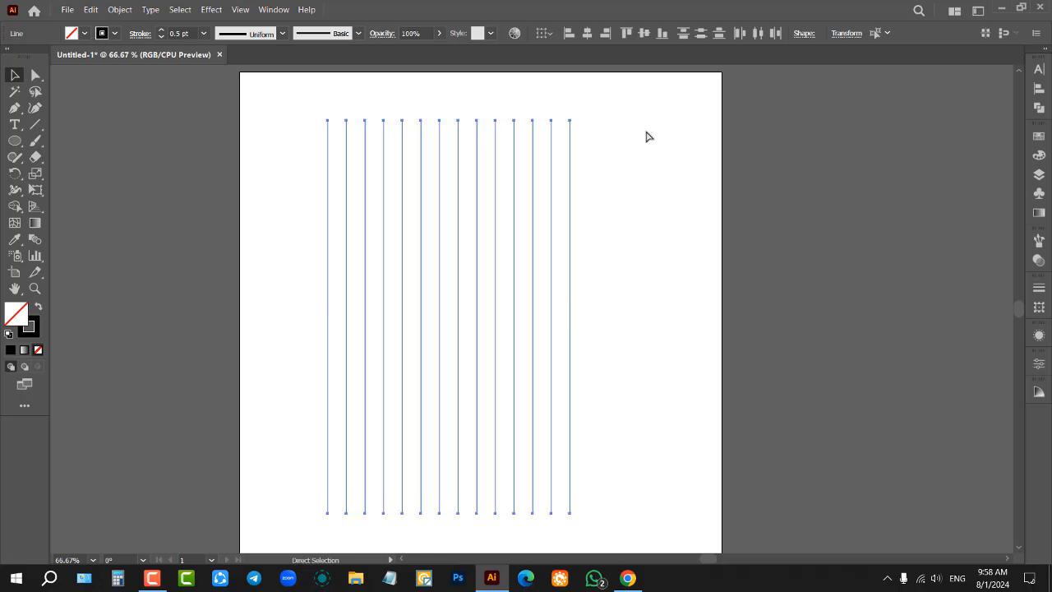
key(ctrl+g)
click(634, 141)
Create a copy of the vertical line group rotated 90° to form the horizontal lines of a square grid
click(569, 167)
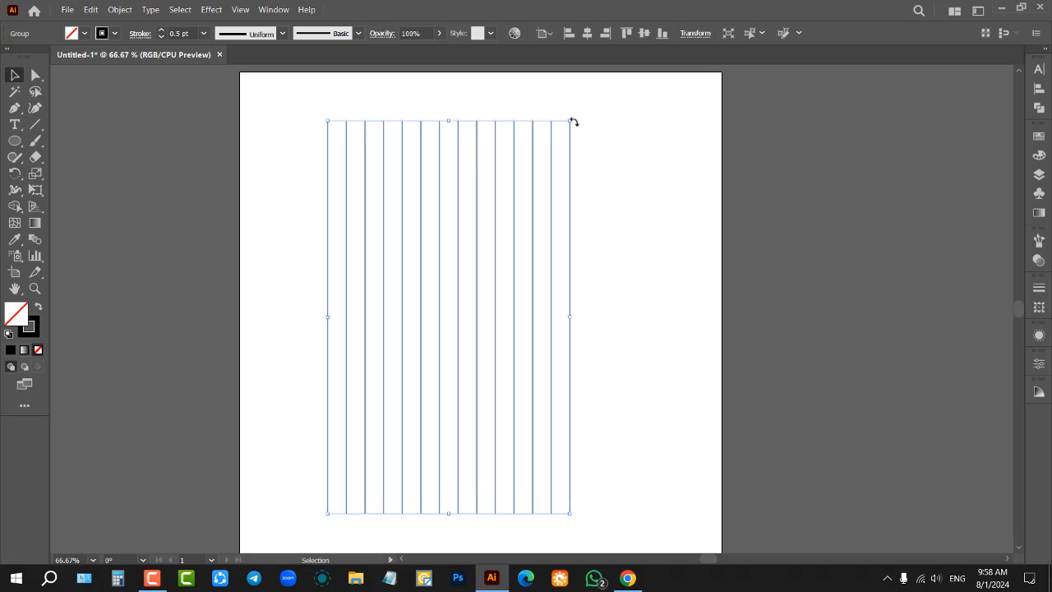
drag(574, 121, 681, 393)
click(677, 170)
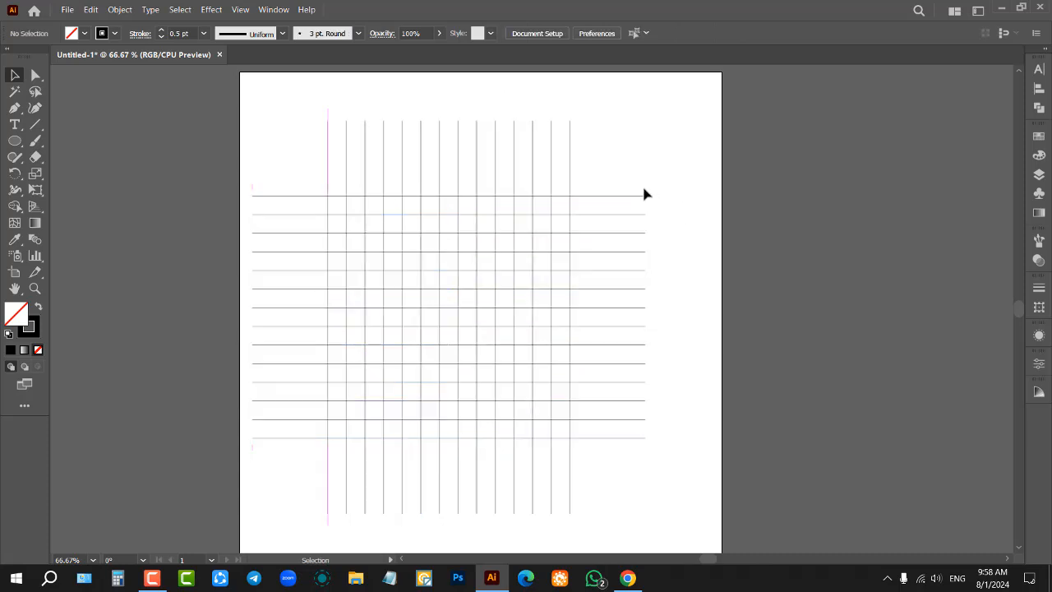
Group the vertical and horizontal line sets together and centre the grid horizontally and vertically on the artboard
click(570, 141)
drag(613, 142, 444, 319)
click(716, 275)
drag(648, 130, 427, 344)
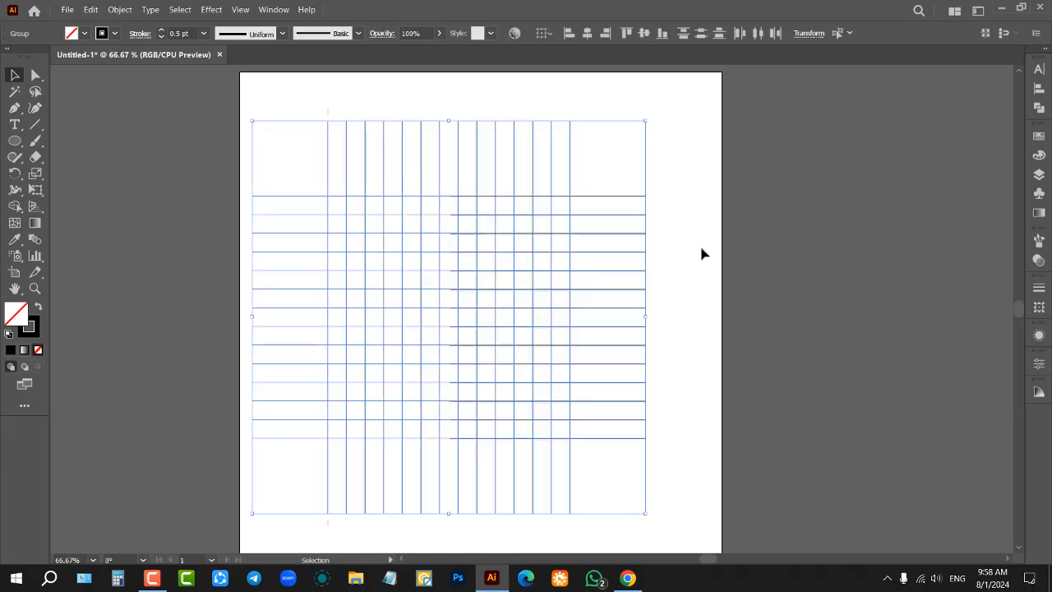
key(ctrl+g)
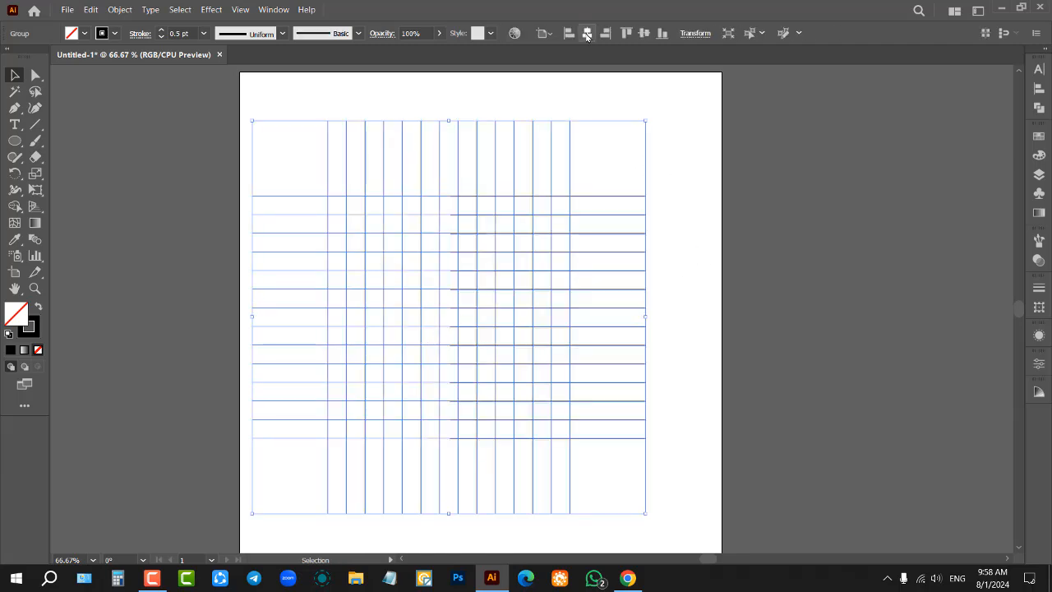
drag(598, 159, 494, 285)
click(587, 33)
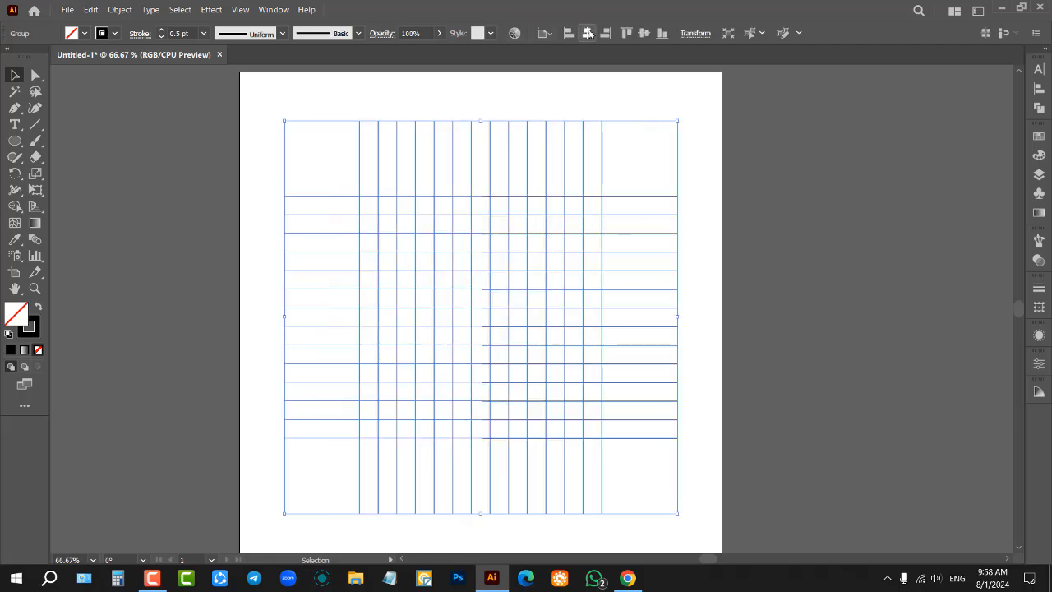
click(644, 42)
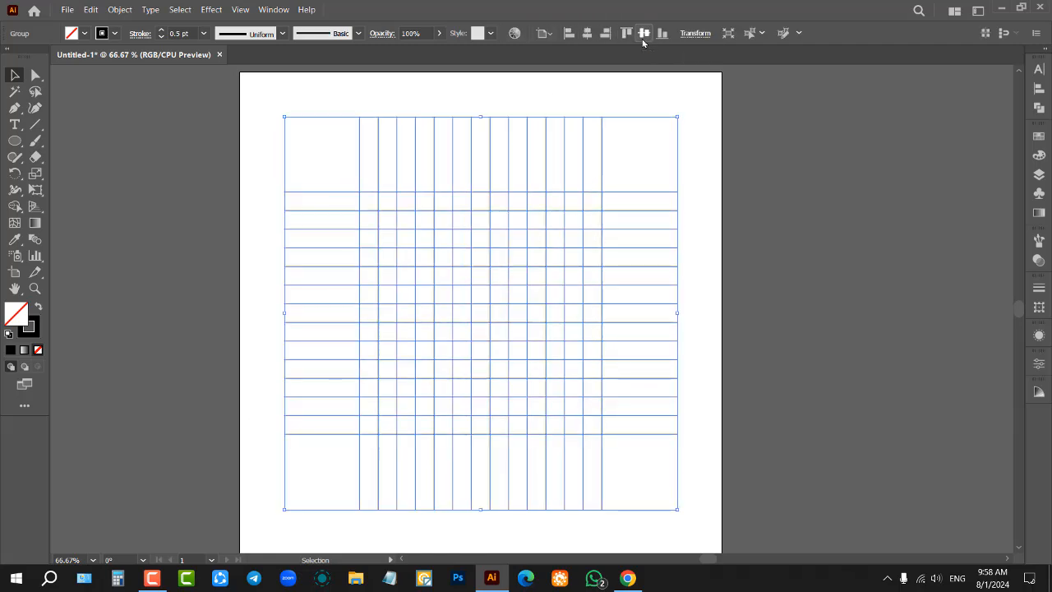
Ungroup the square grid into its separate vertical and horizontal line groups
click(797, 148)
click(609, 195)
right_click(609, 195)
click(660, 291)
click(688, 140)
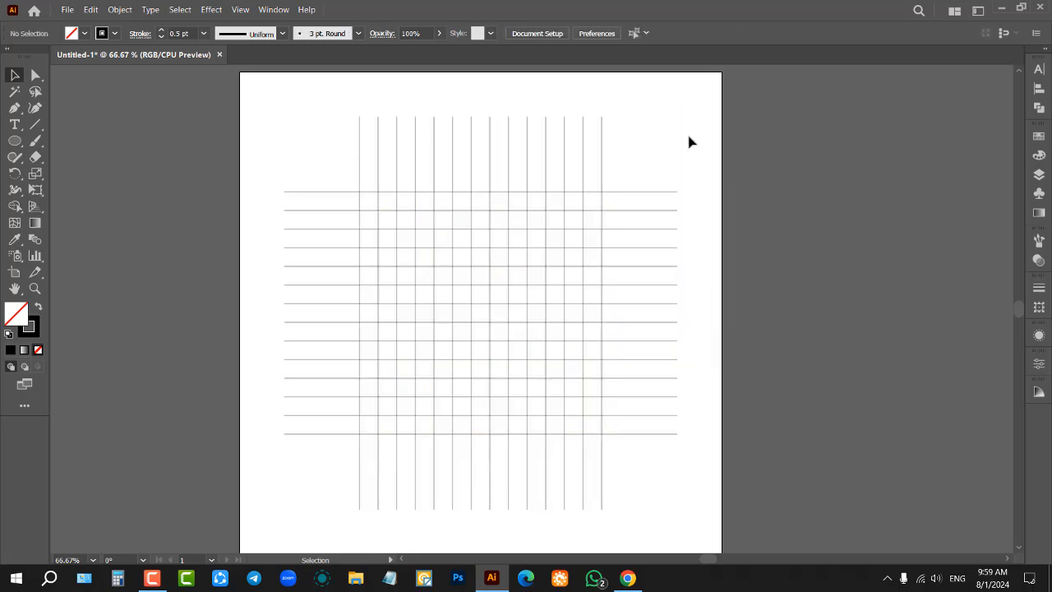
click(602, 140)
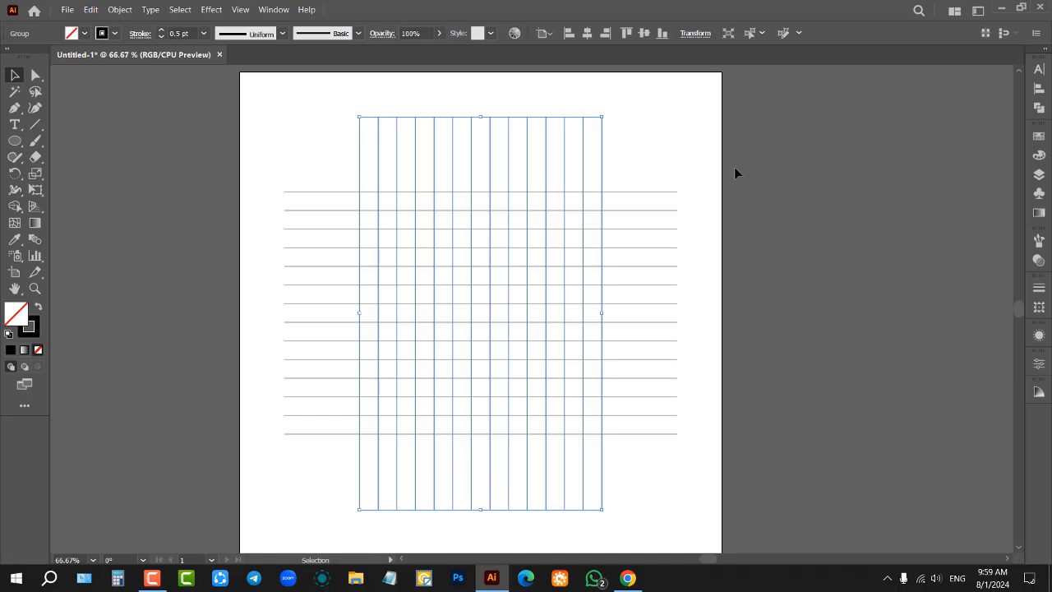
click(688, 179)
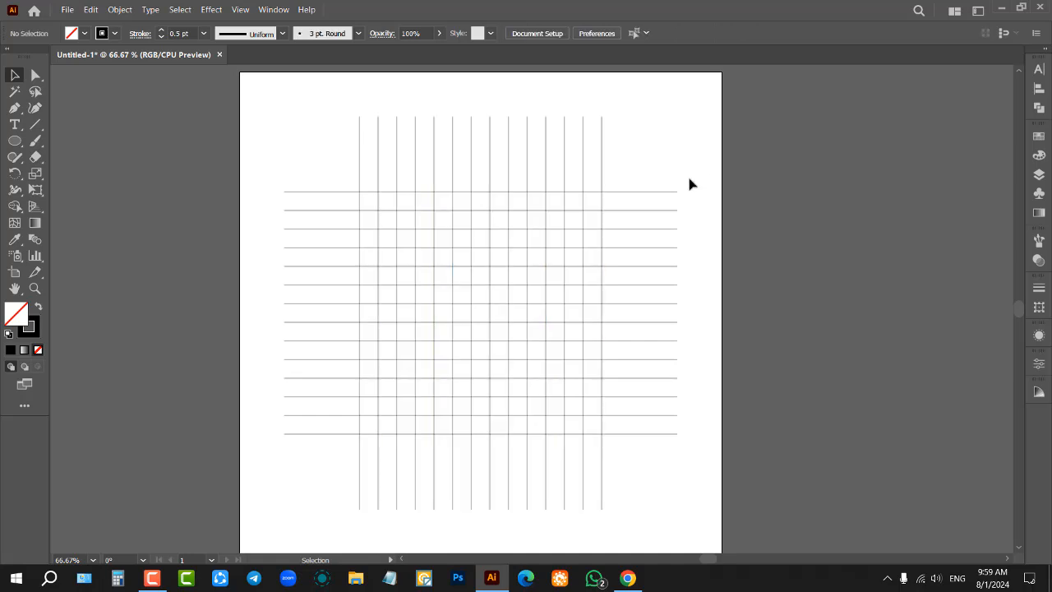
Delete the vertical line group and the horizontal line group to clear the artboard
click(604, 140)
key(Delete)
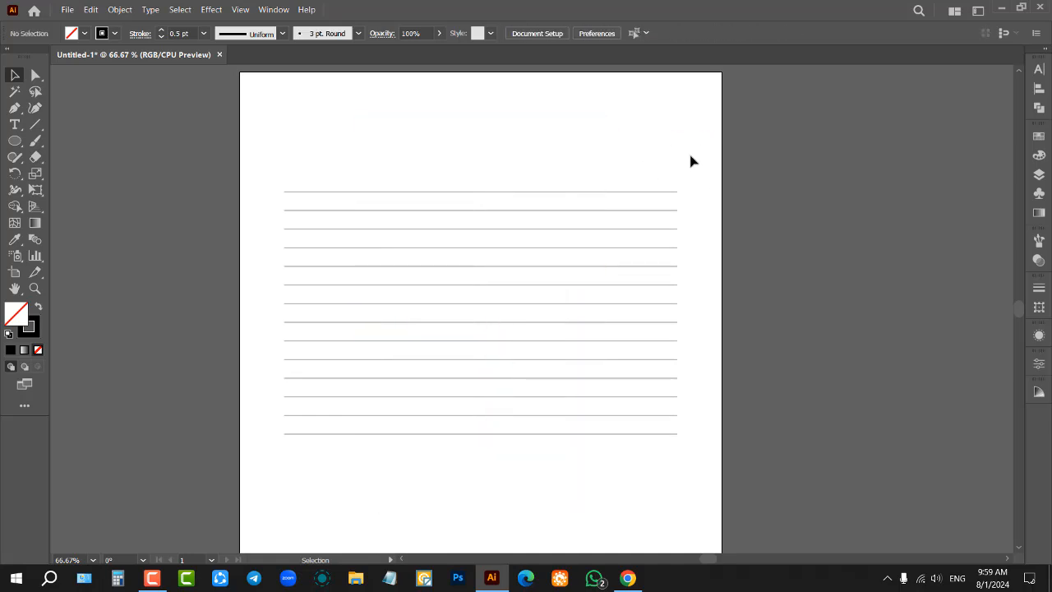
click(632, 194)
key(Delete)
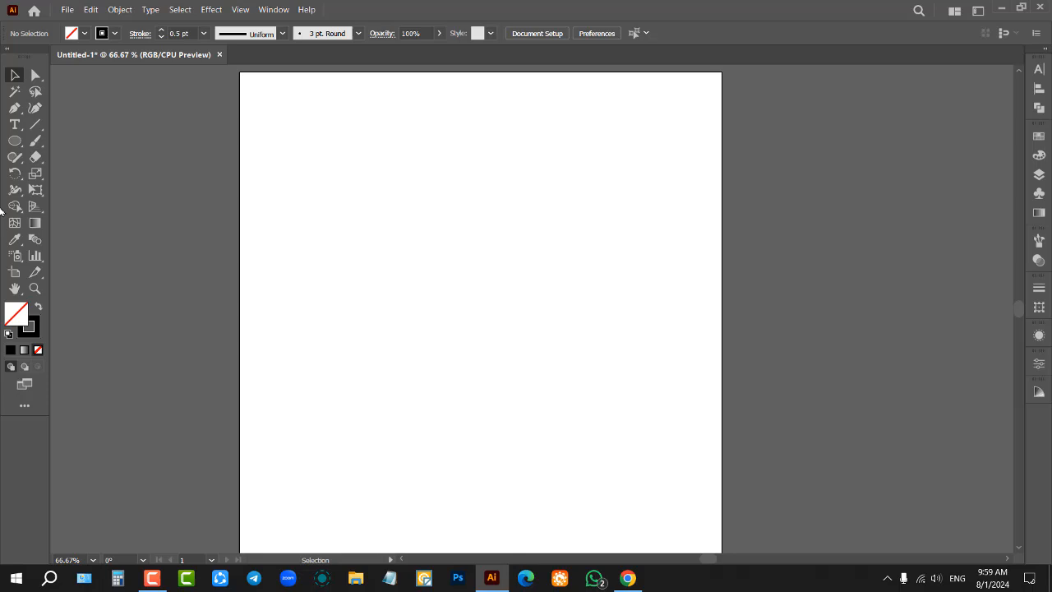
Draw a long vertical line near the artboard's left edge and centre it vertically on the artboard
click(35, 124)
drag(303, 105, 302, 514)
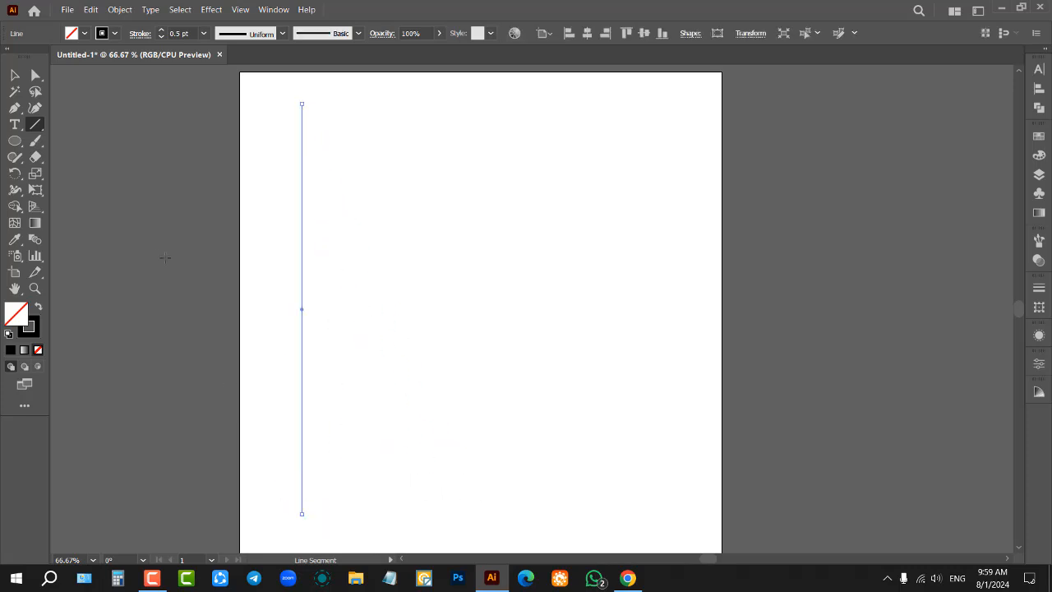
click(15, 74)
click(283, 233)
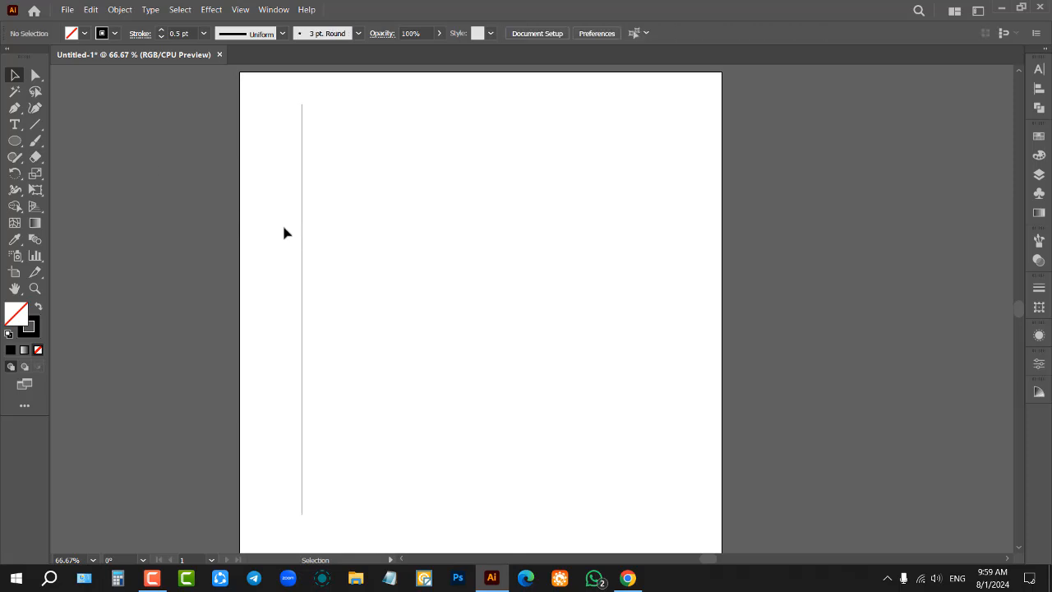
click(302, 240)
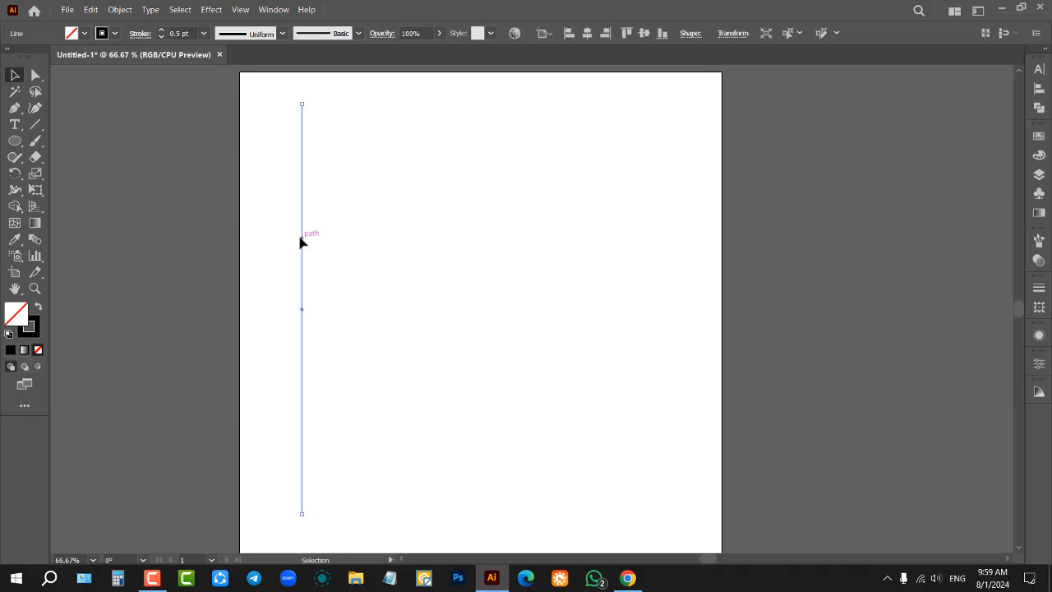
click(643, 32)
click(468, 222)
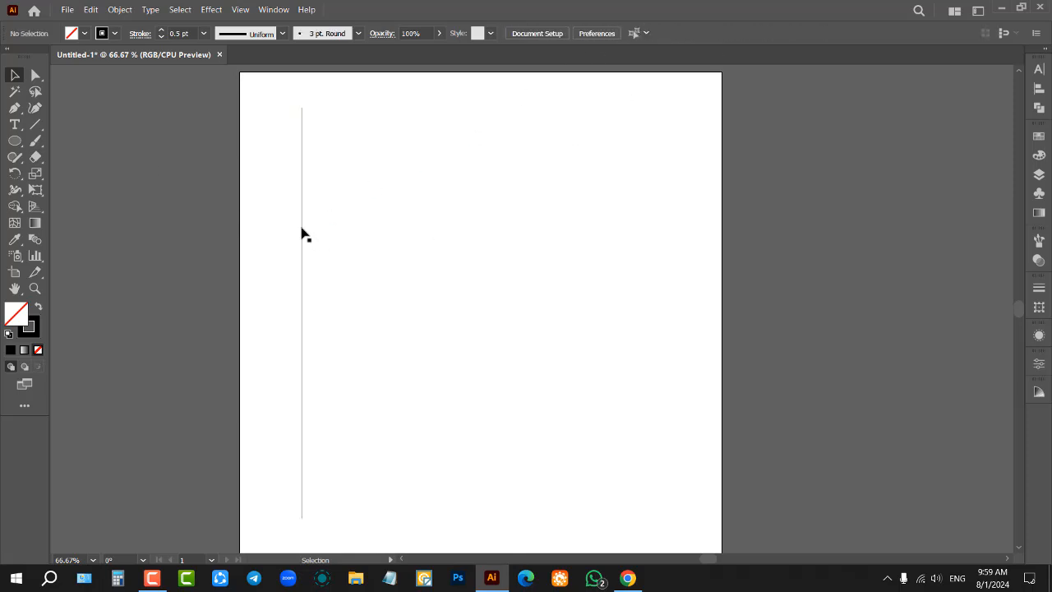
Duplicate the vertical line a short distance to the right and repeat the copy to build a row of evenly spaced lines
drag(302, 235, 320, 231)
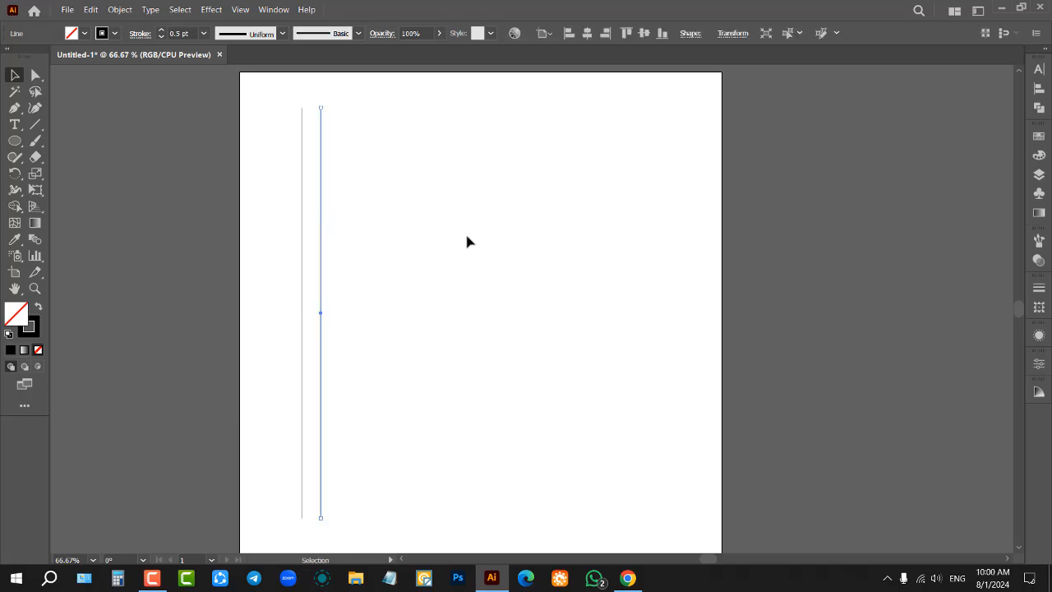
key(ctrl)
key(ctrl+d)
key(ctrl+d)
key(ctrl+d)
key(ctrl+d)
key(ctrl+d)
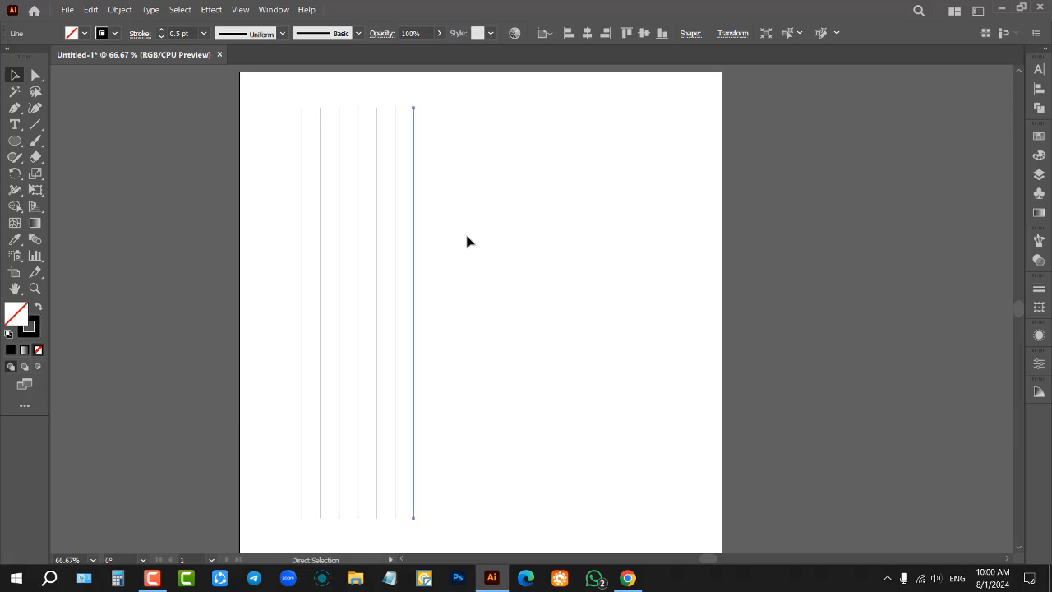
key(ctrl+d)
key(ctrl+d)
key(ctrl+d)
key(ctrl+d)
key(ctrl+d)
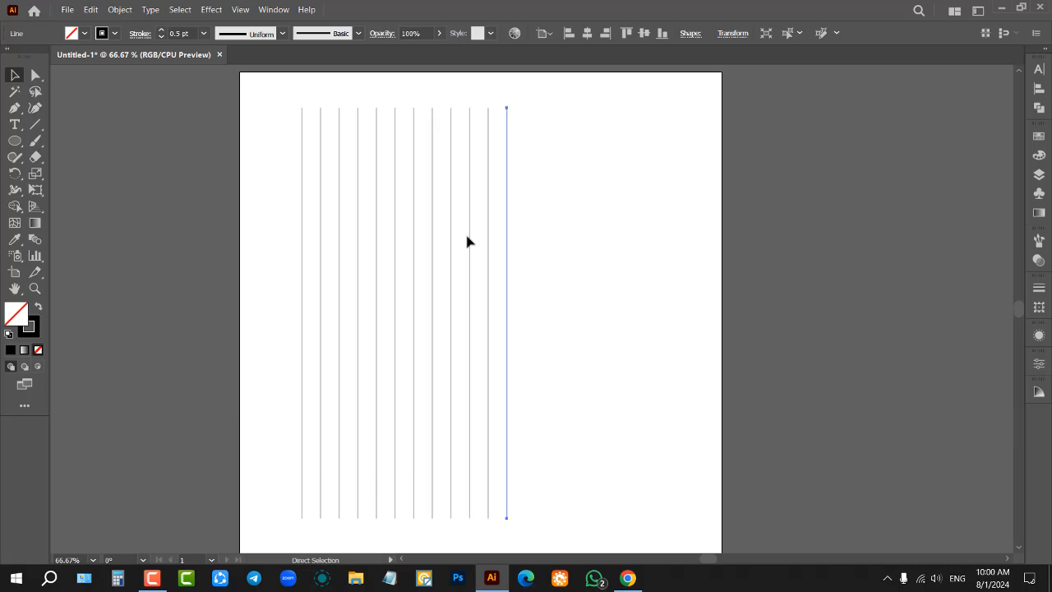
Add two more equally spaced copies of the vertical line to extend the row
key(ctrl+d)
key(ctrl+d)
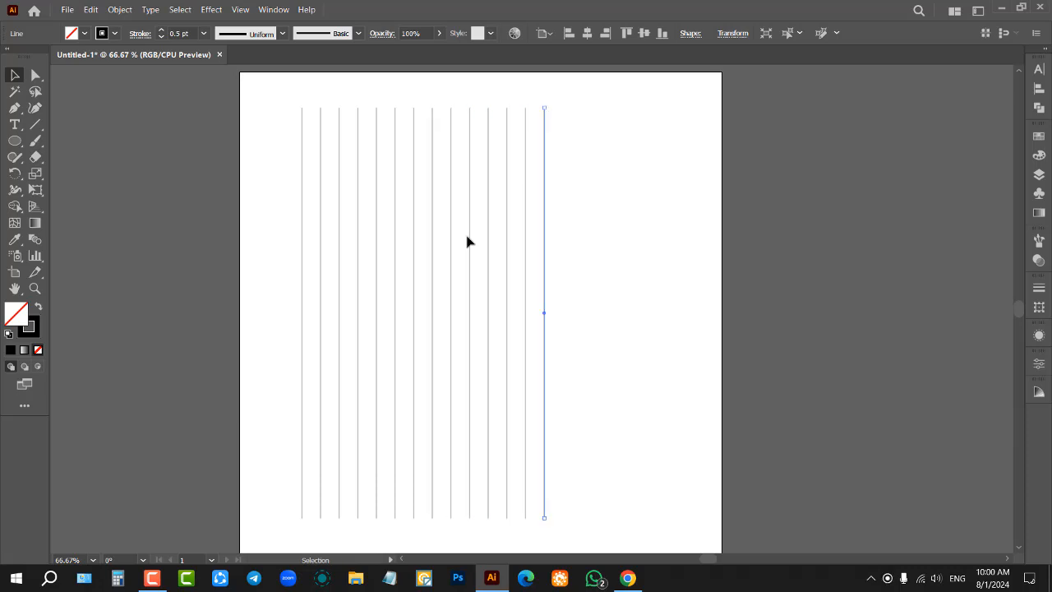
Group all the vertical lines and centre the group horizontally on the artboard
drag(287, 165, 673, 262)
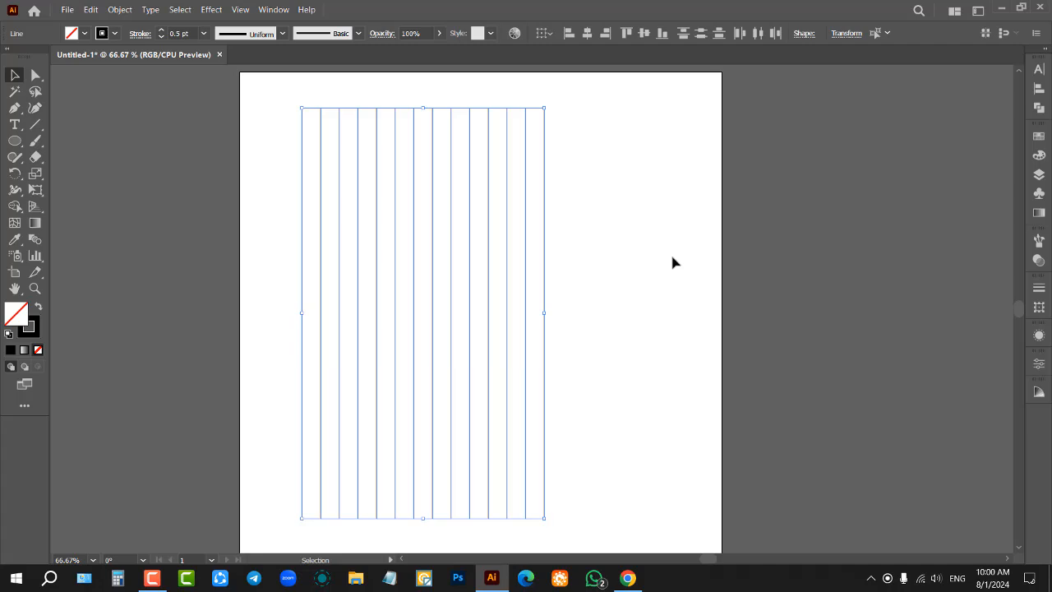
key(ctrl+g)
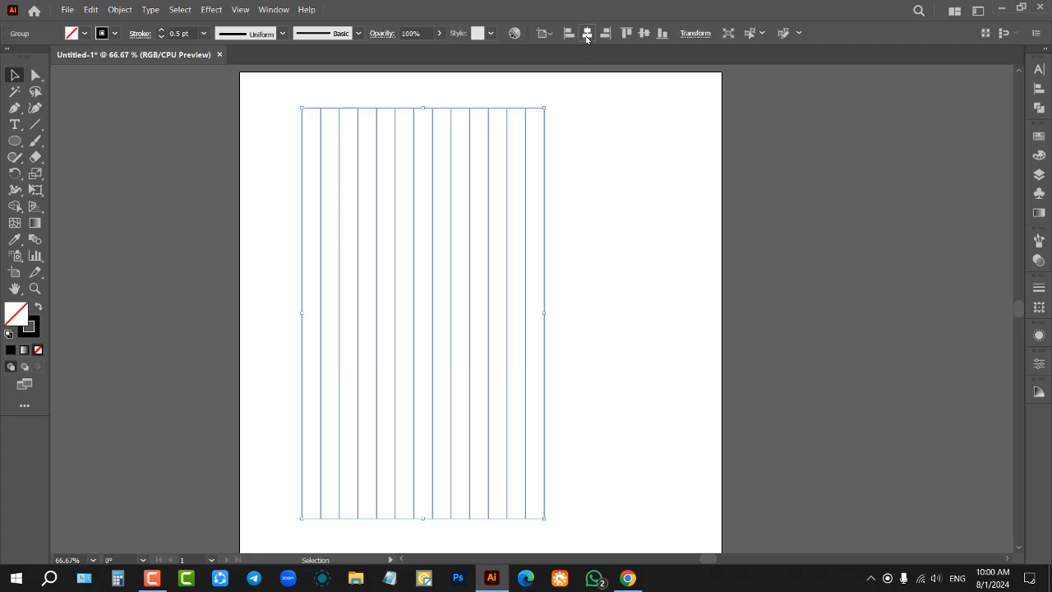
click(587, 33)
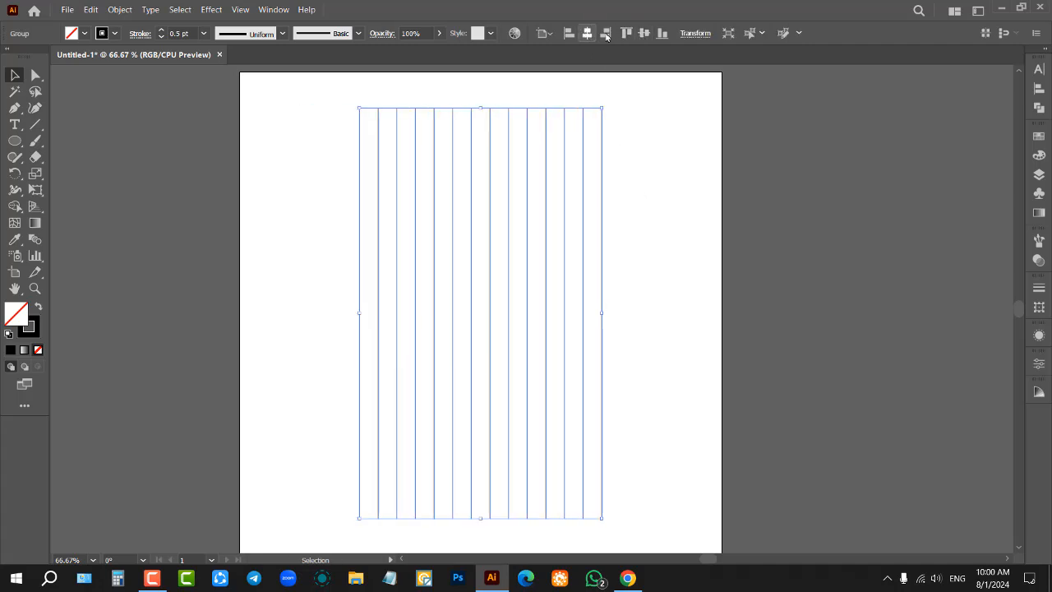
click(653, 203)
Paste a copy of the vertical line group in front and rotate it into horizontal lines crossing the originals
click(603, 189)
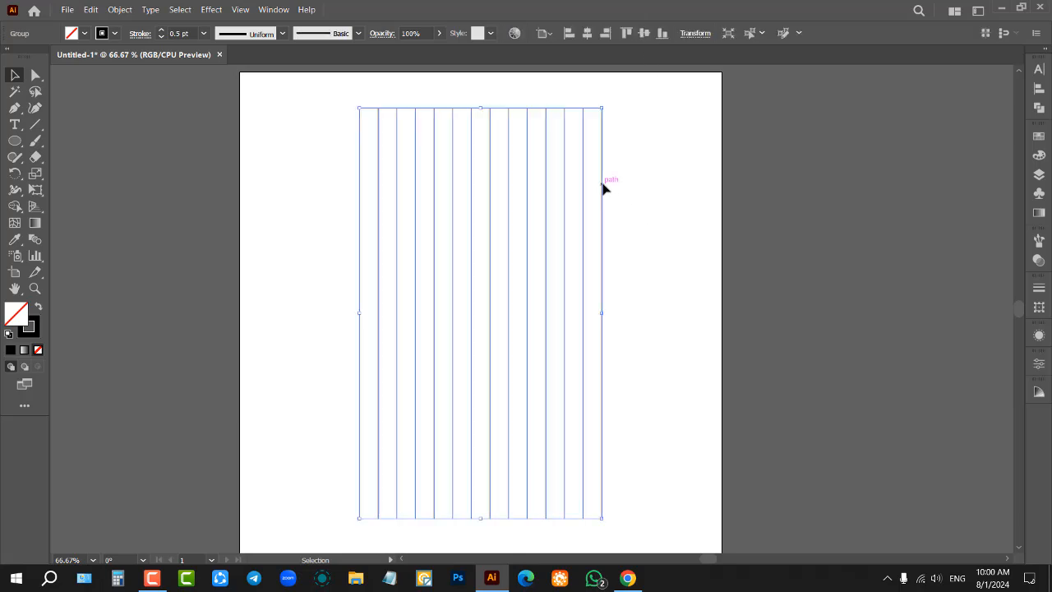
key(ctrl+c)
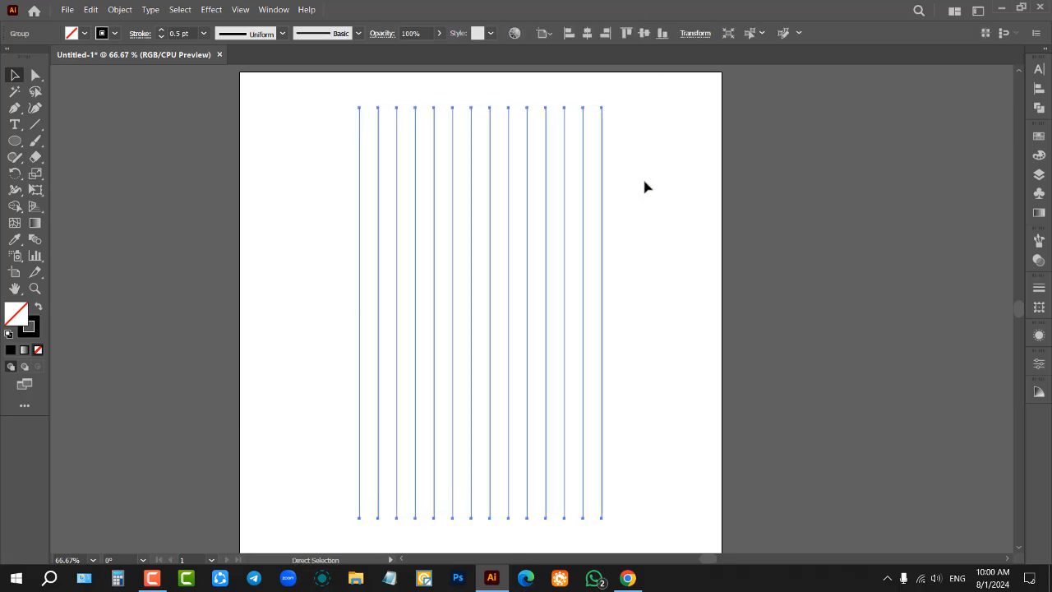
key(ctrl+f)
click(624, 164)
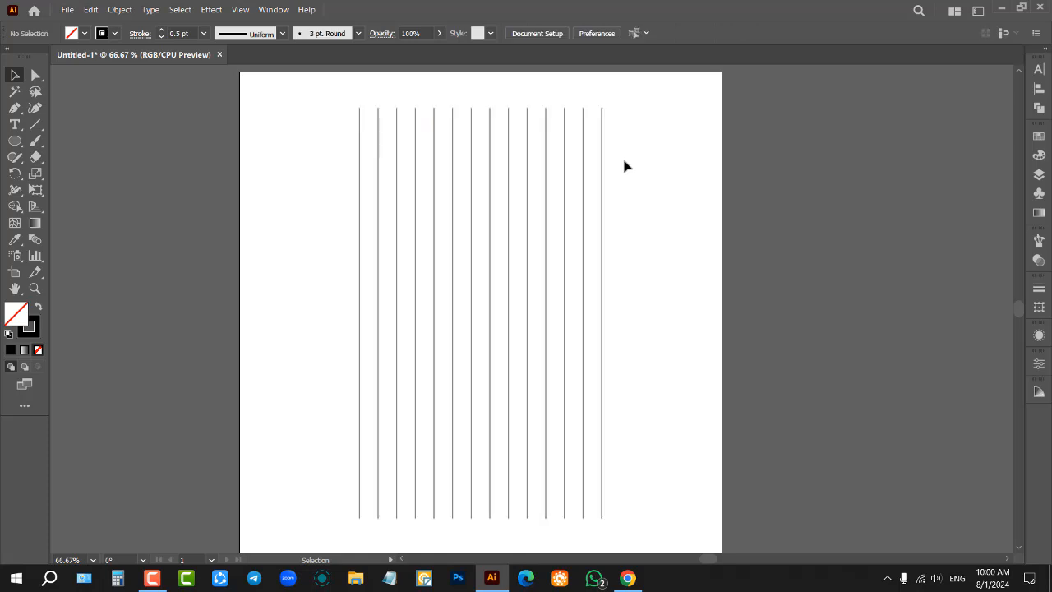
click(603, 143)
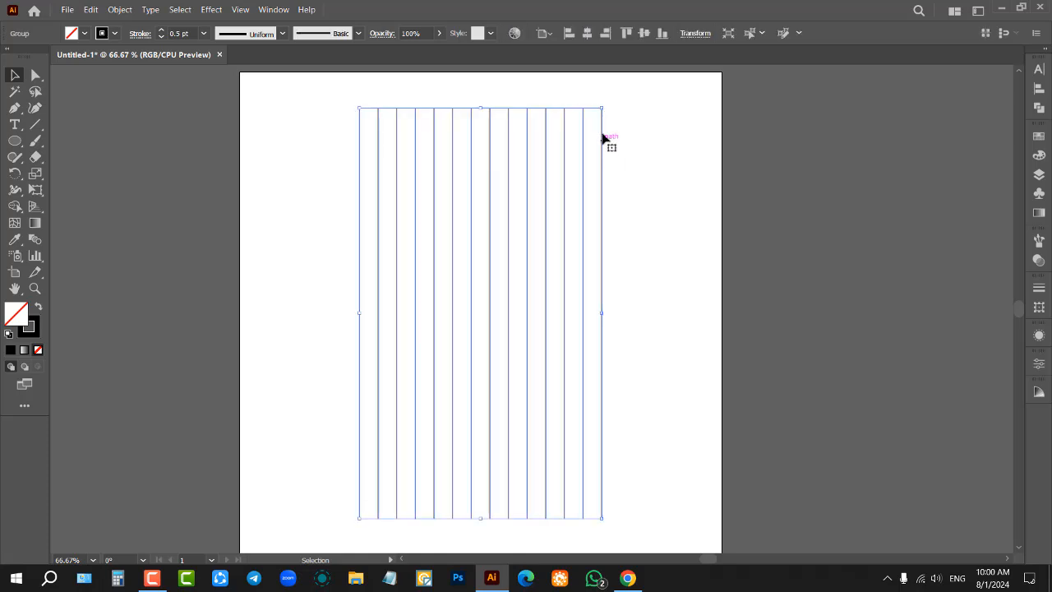
drag(606, 106, 616, 383)
click(642, 160)
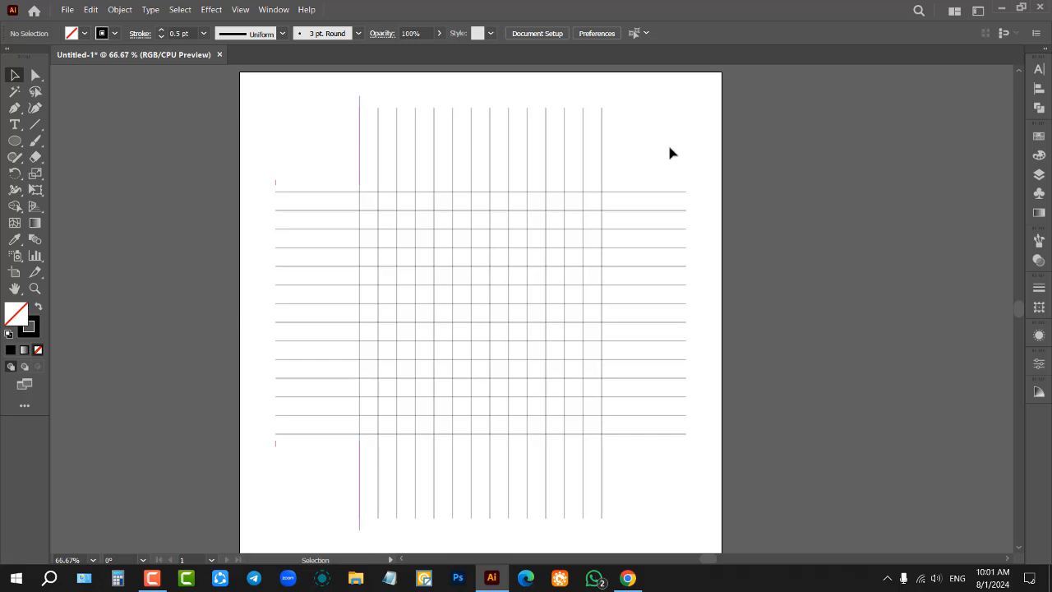
drag(661, 166, 661, 166)
click(603, 112)
click(651, 131)
click(603, 129)
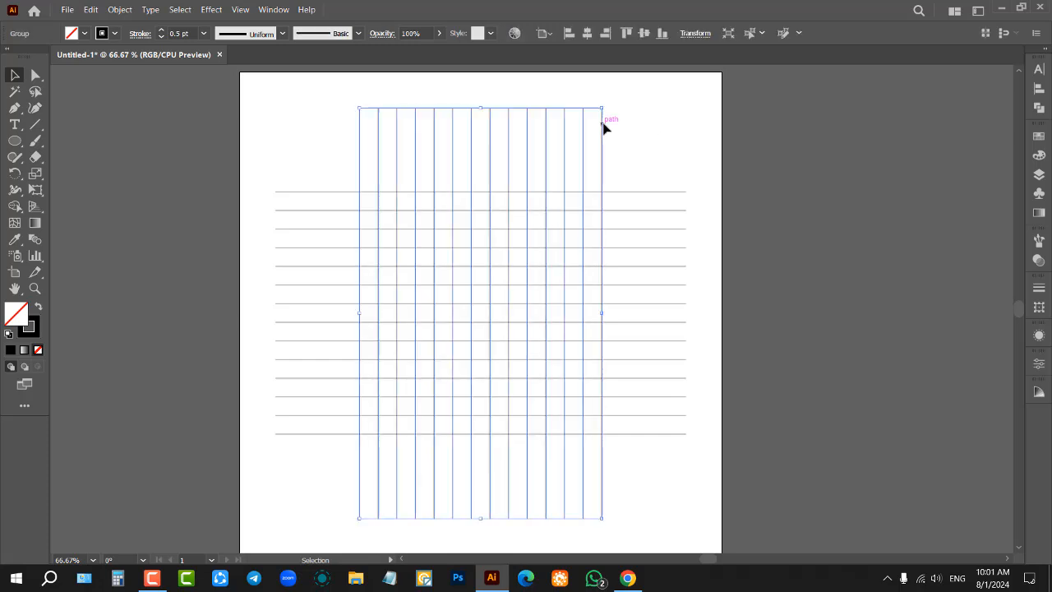
click(642, 136)
click(603, 141)
click(605, 148)
click(600, 137)
click(613, 136)
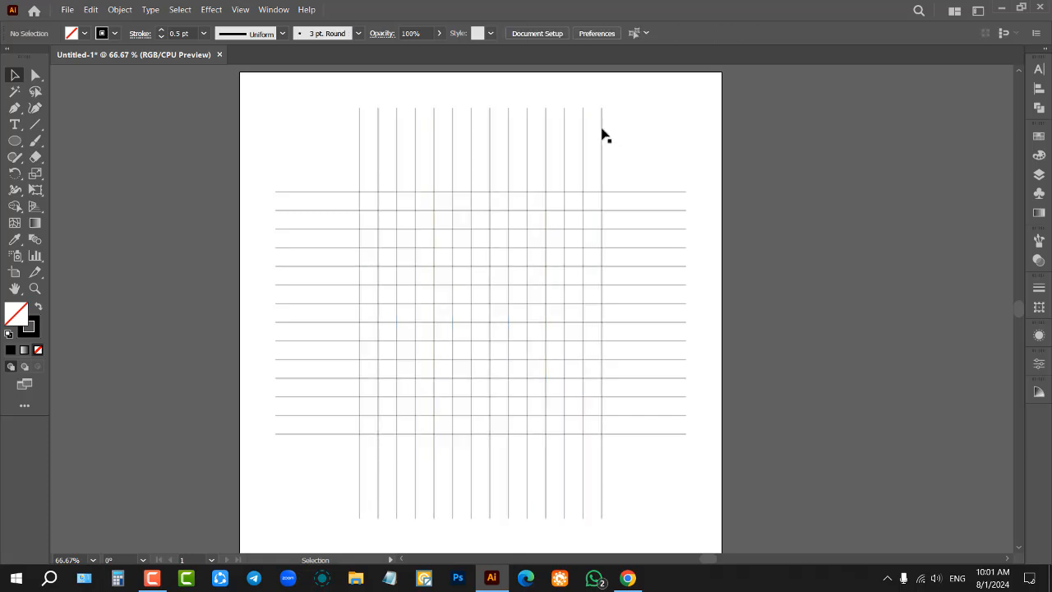
click(603, 134)
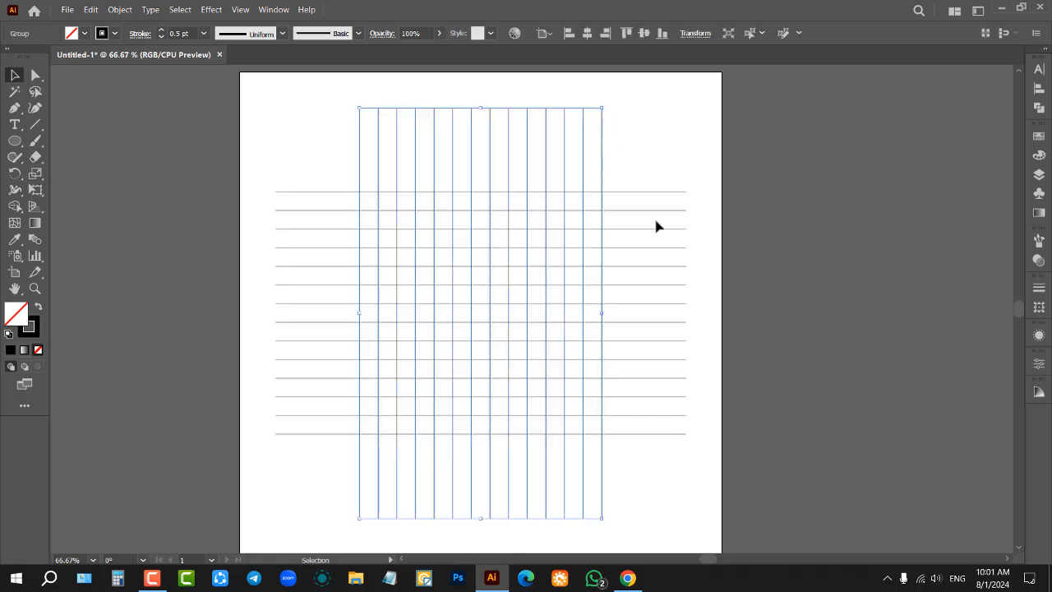
right_click(621, 155)
click(617, 128)
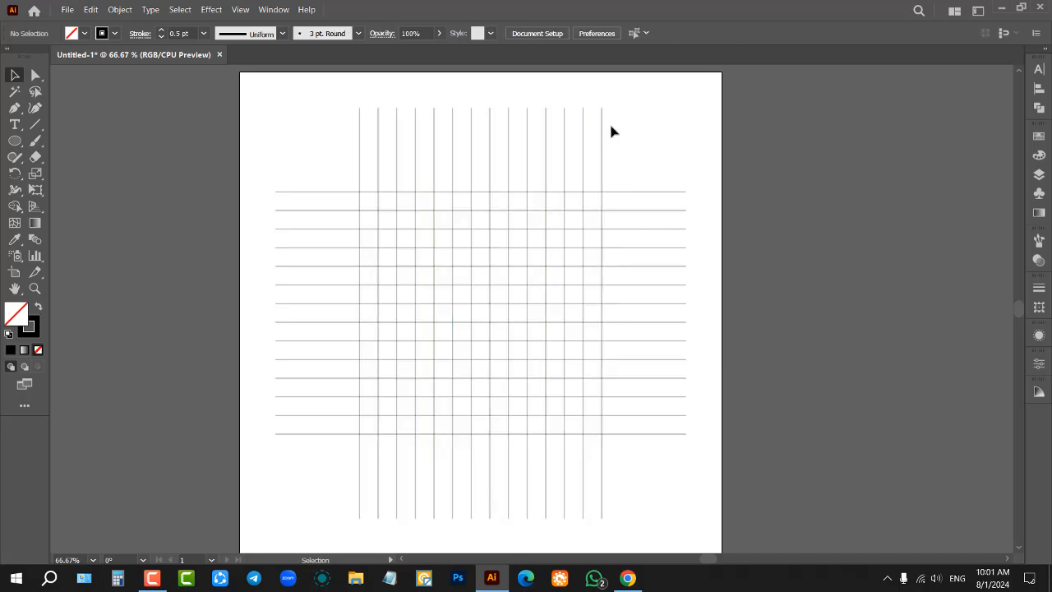
Create a copy of the vertical line group rotated by 60°
click(601, 146)
right_click(602, 159)
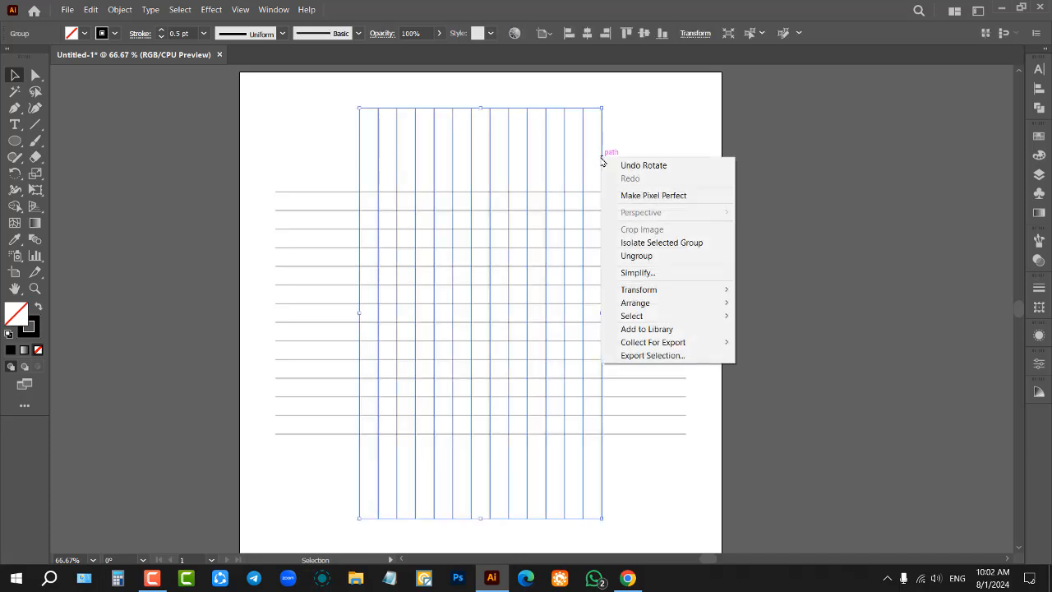
mouse_move(658, 292)
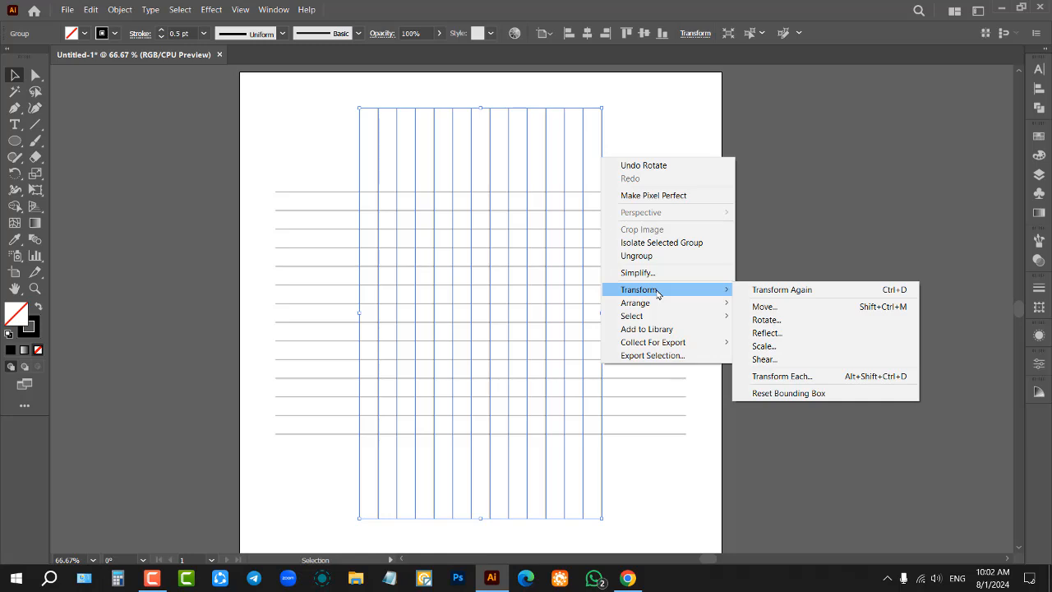
click(779, 324)
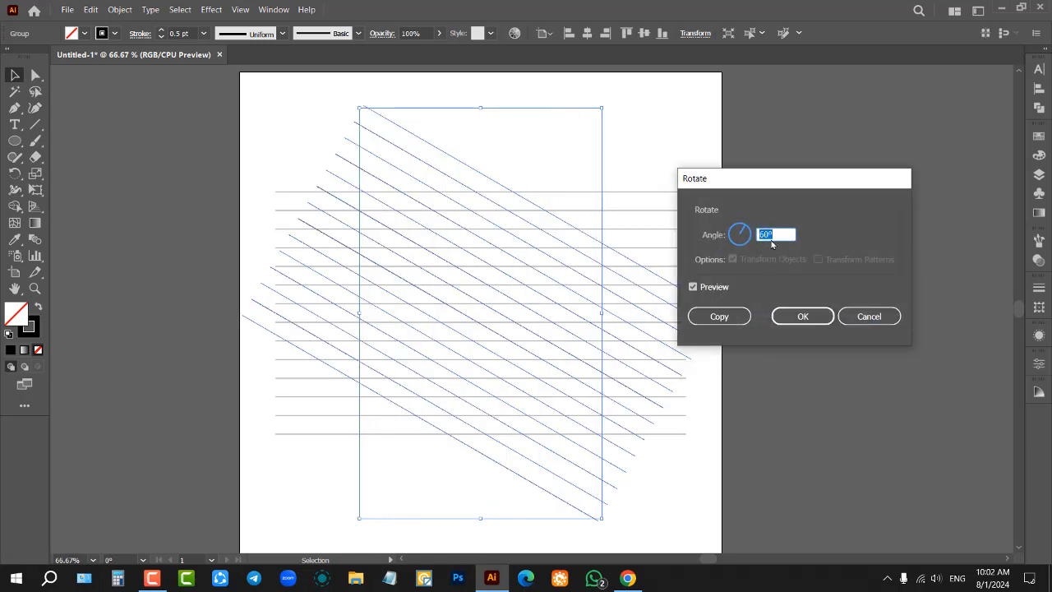
click(785, 234)
double_click(785, 233)
text(60)
click(716, 321)
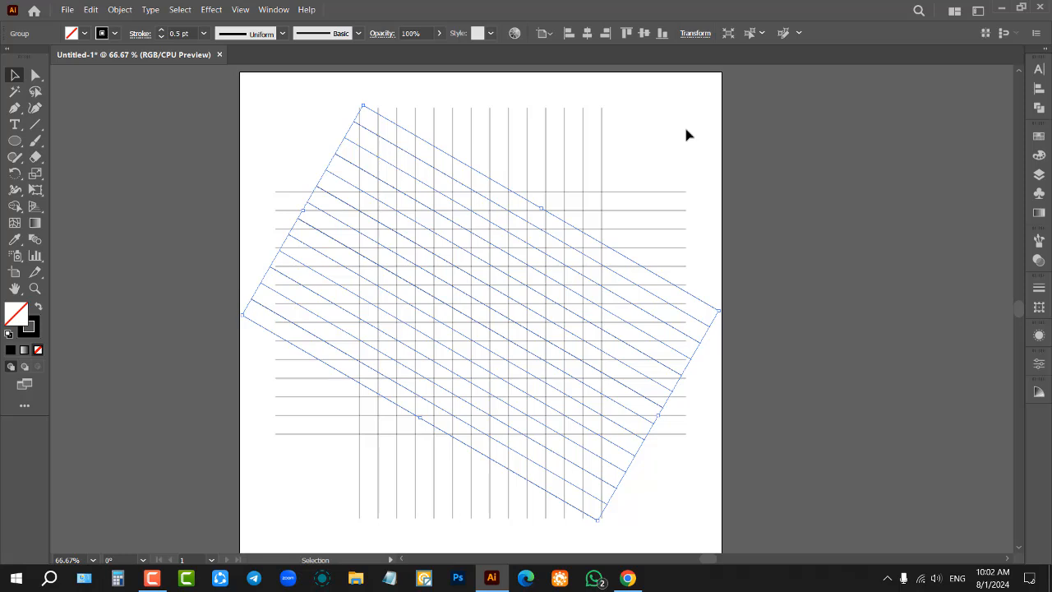
click(686, 130)
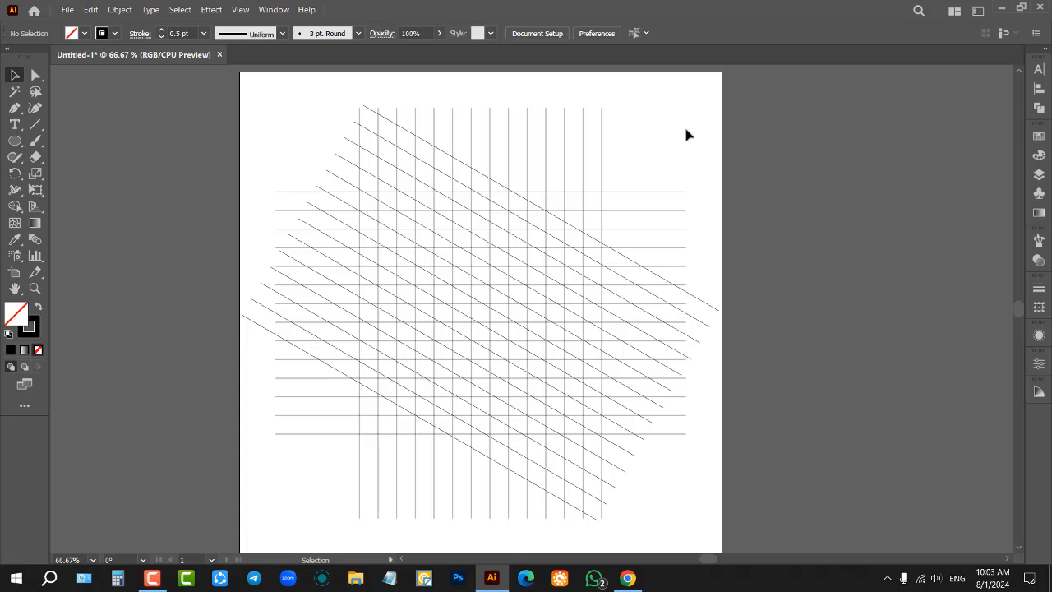
Create a mirrored copy of the slanted line group by reflecting it across the vertical axis
click(715, 310)
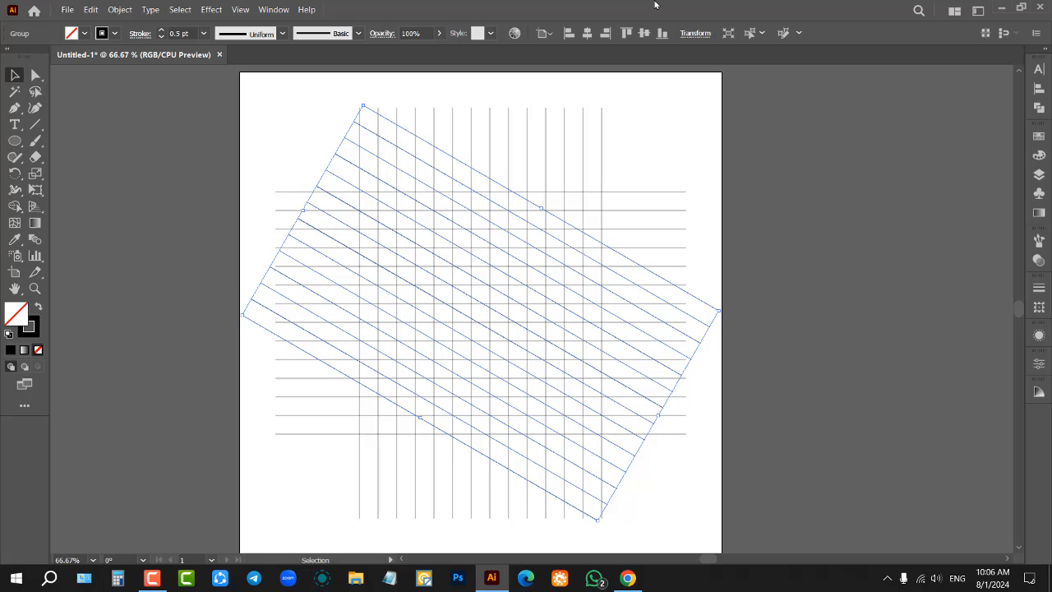
click(724, 108)
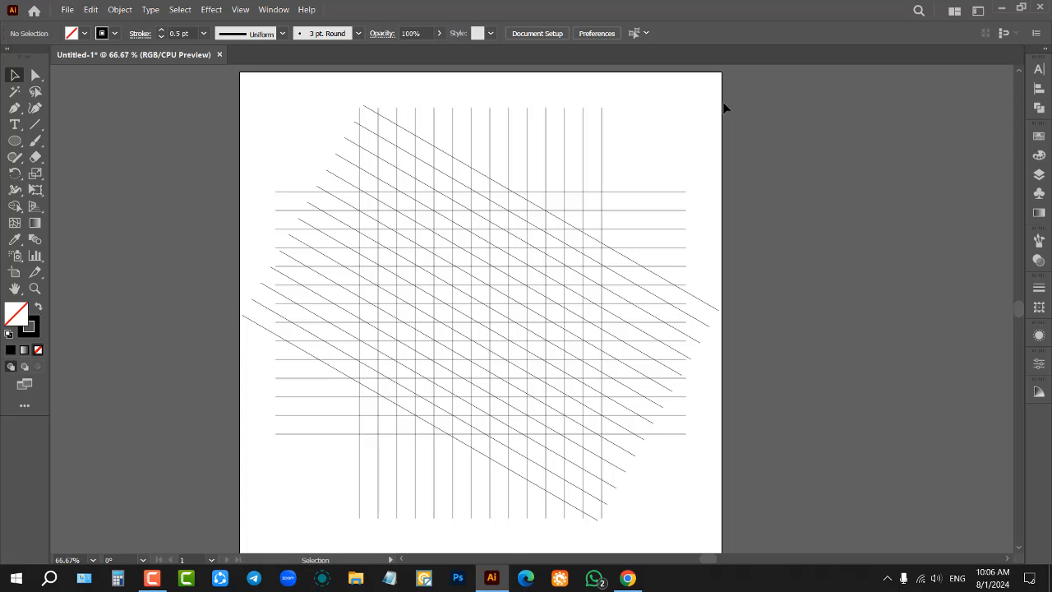
click(704, 301)
click(720, 301)
click(698, 301)
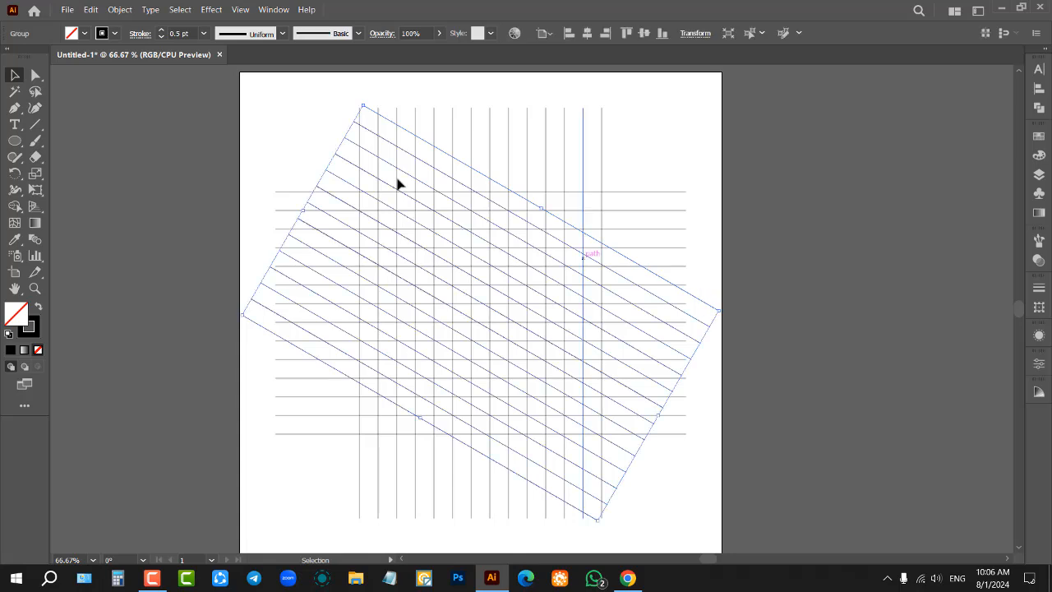
right_click(697, 300)
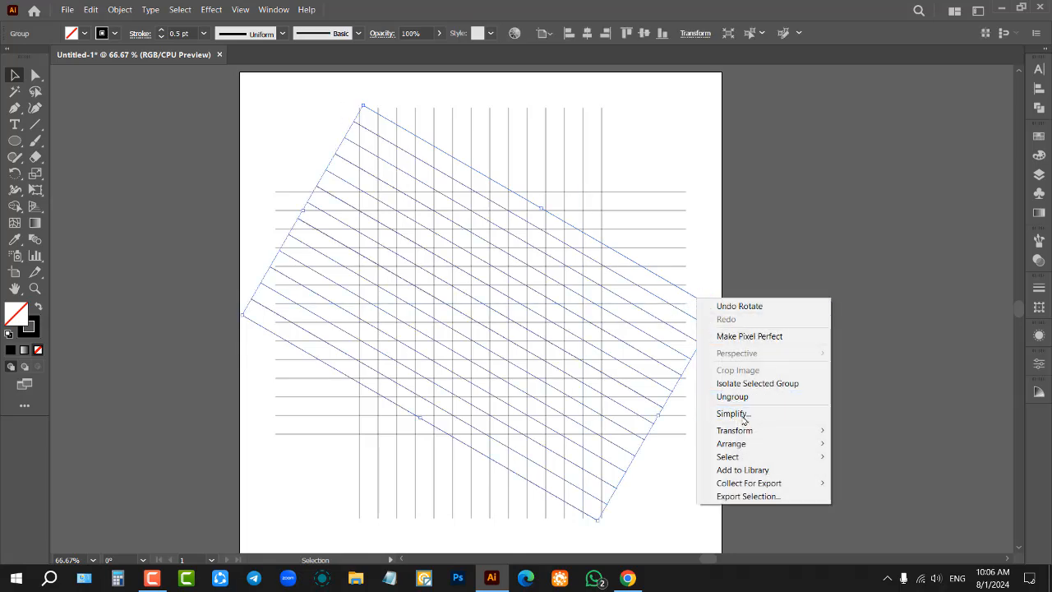
mouse_move(751, 432)
click(849, 478)
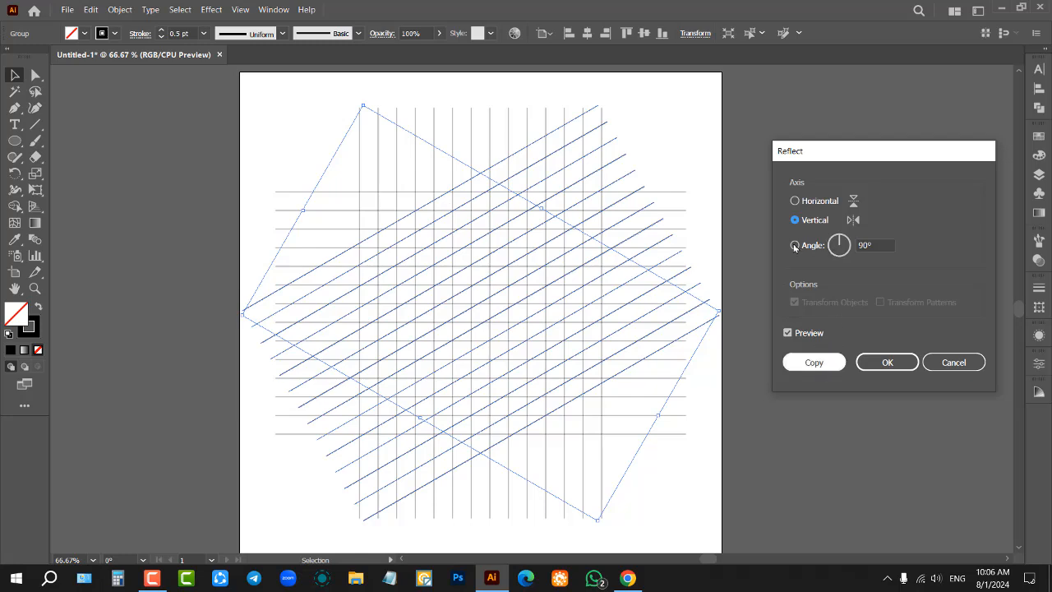
click(879, 244)
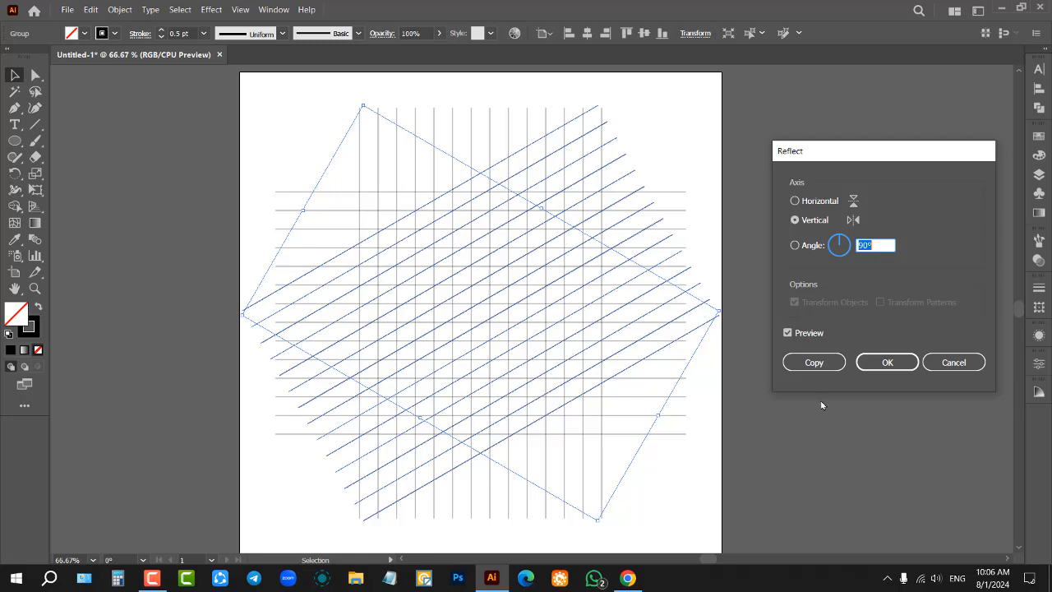
click(812, 370)
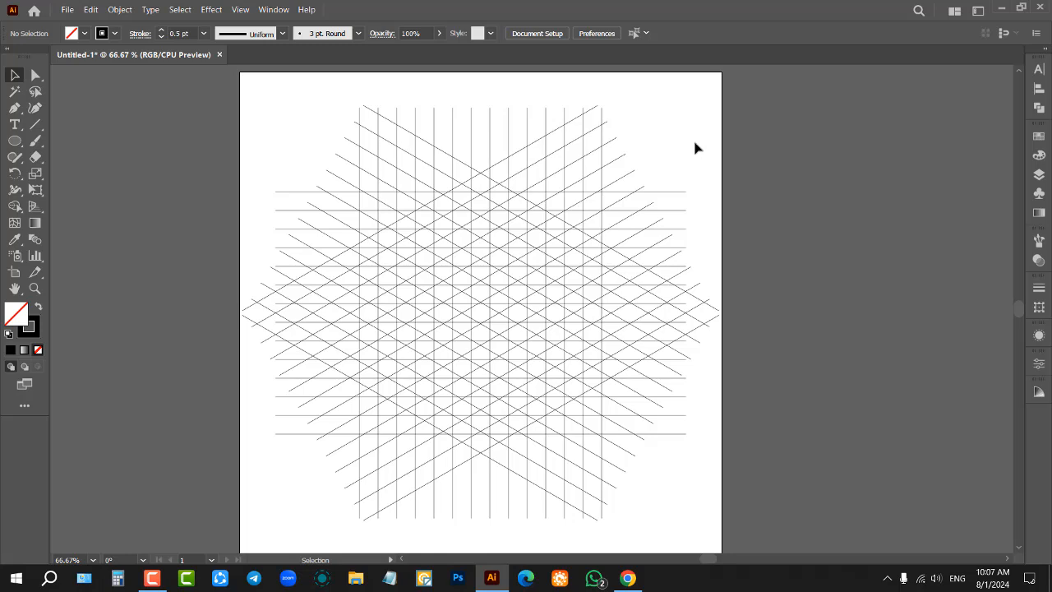
Examine the completed line grid on the artboard and the LCS monogram drawn on a similar grid
scroll(548, 249, down, 1)
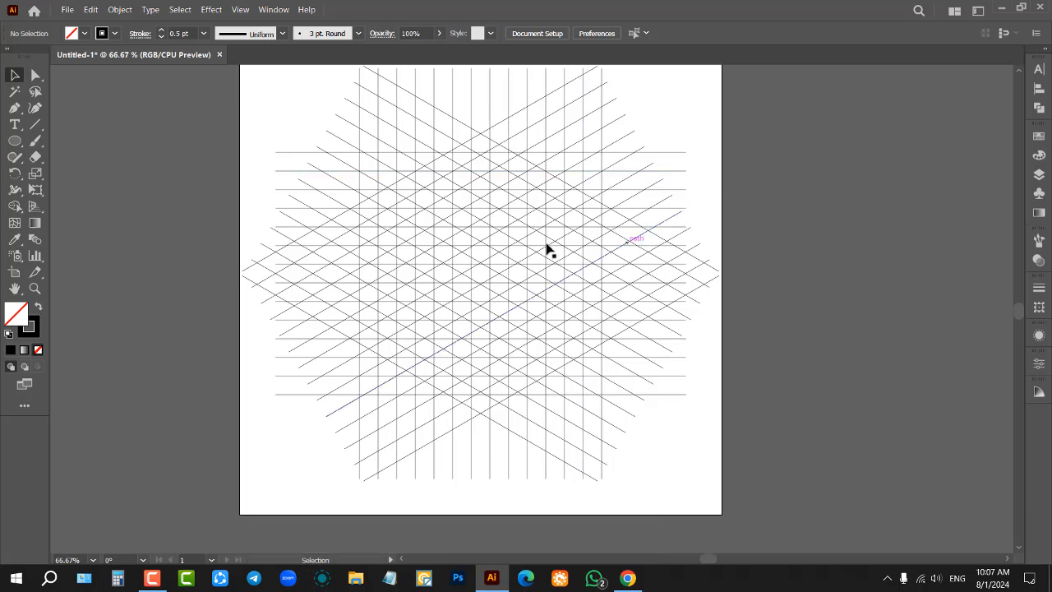
scroll(463, 237, up, 1)
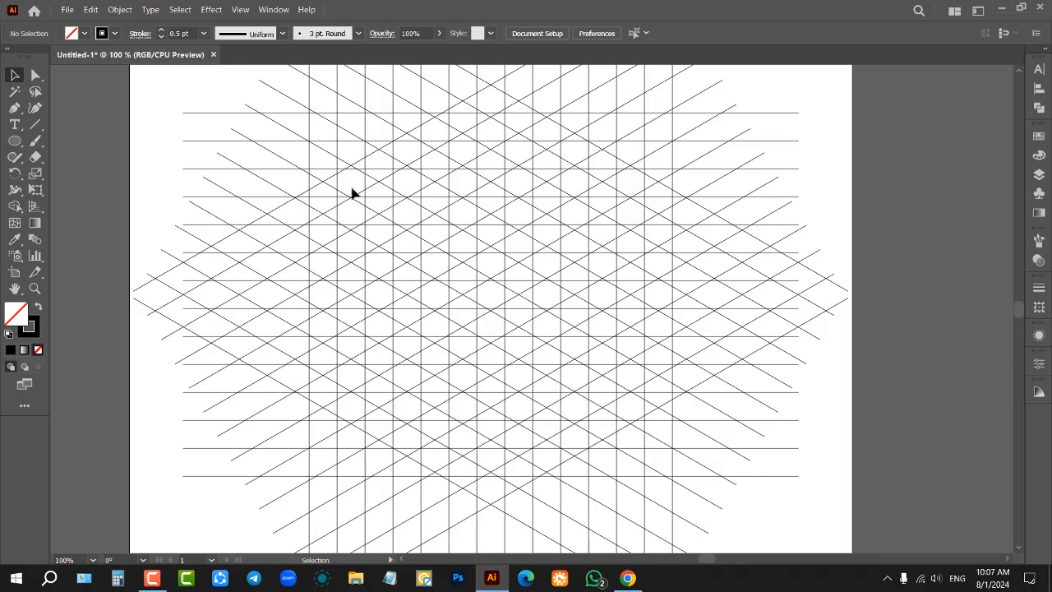
scroll(378, 191, down, 1)
scroll(294, 230, down, 1)
scroll(419, 145, up, 1)
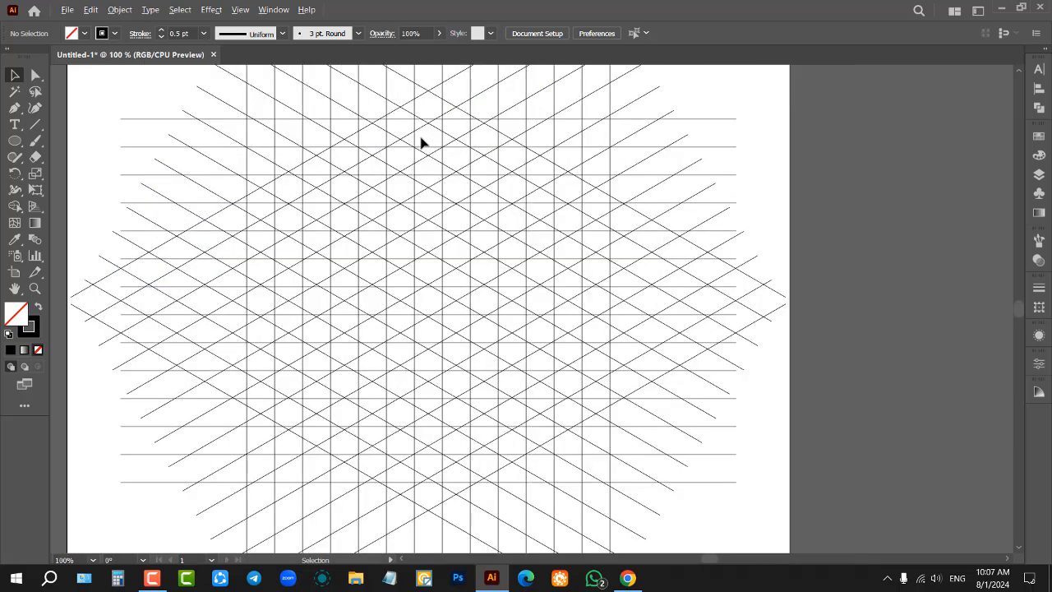
scroll(464, 261, down, 2)
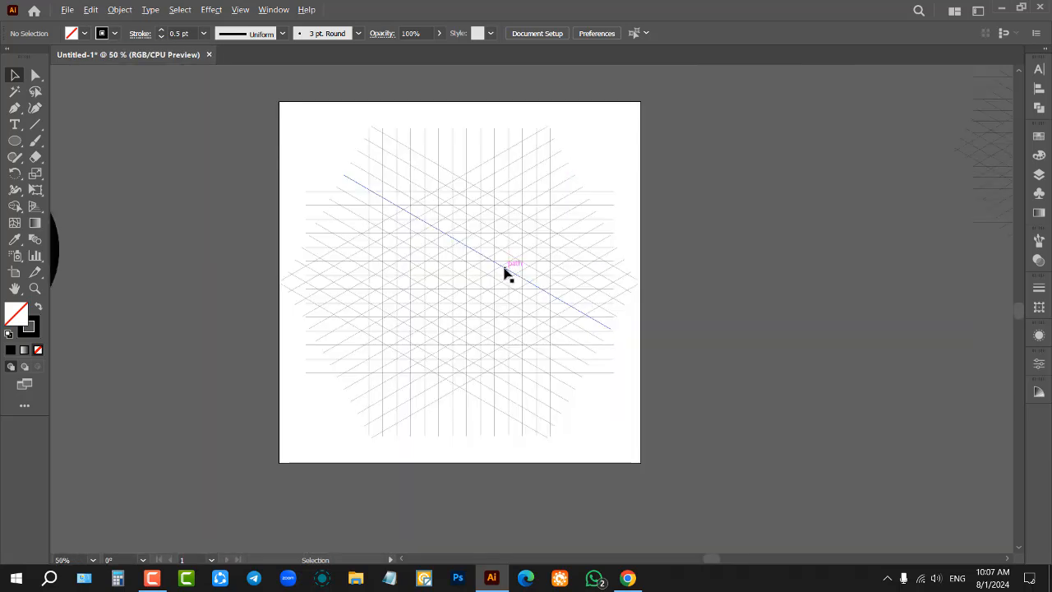
scroll(601, 265, down, 3)
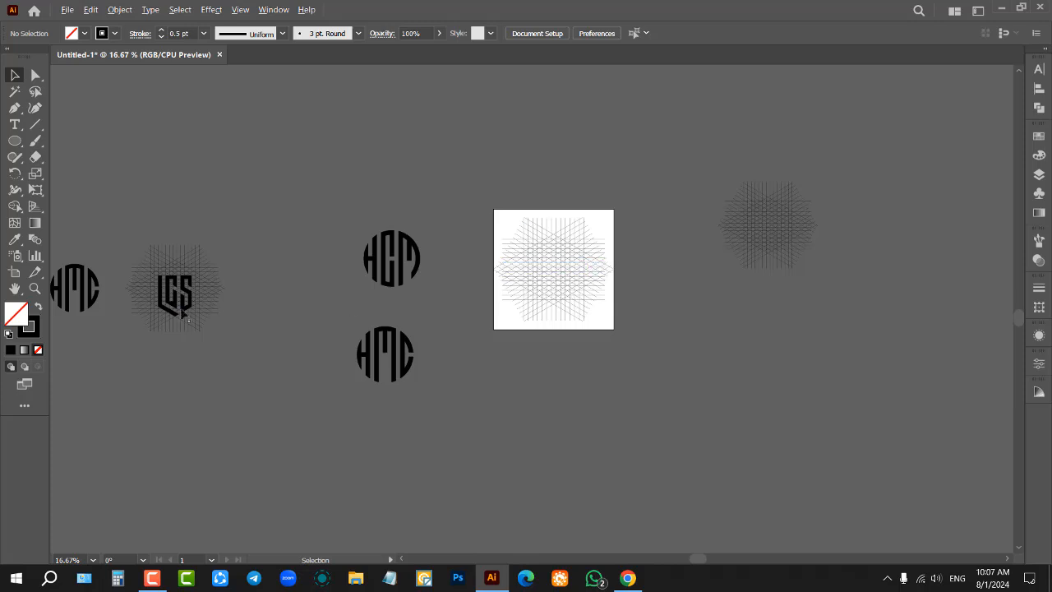
scroll(145, 294, up, 5)
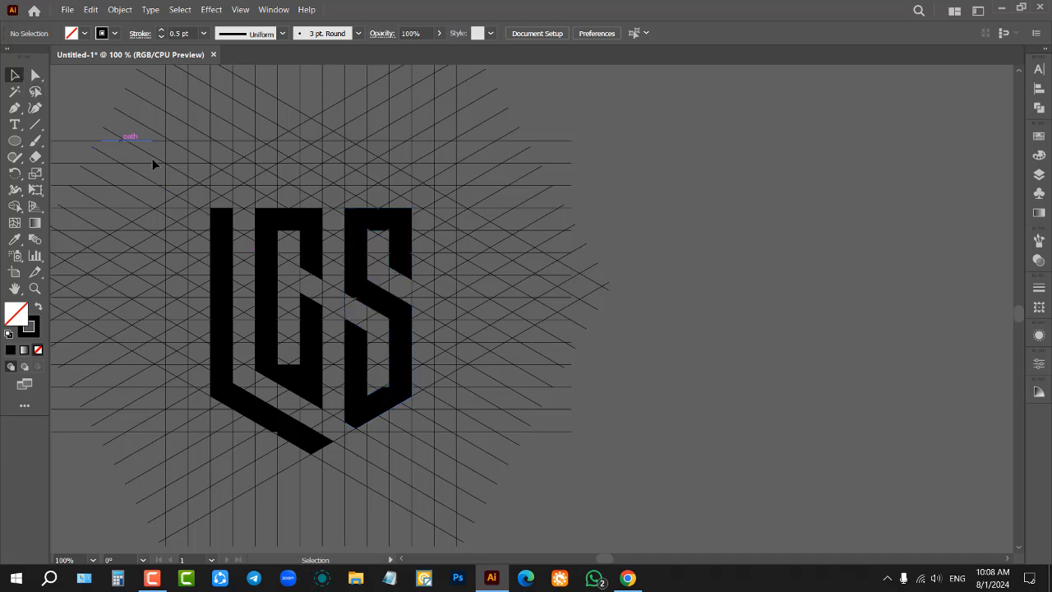
Move the LCS monogram together with its grid to the empty canvas above and left of the artboard
key(ctrl+minus)
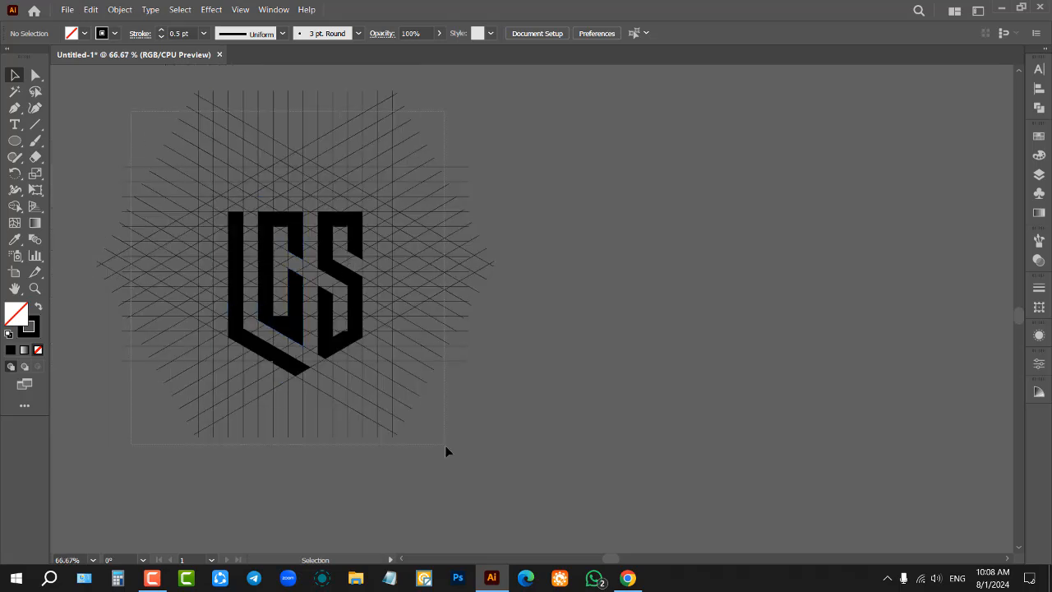
click(445, 444)
scroll(205, 250, down, 3)
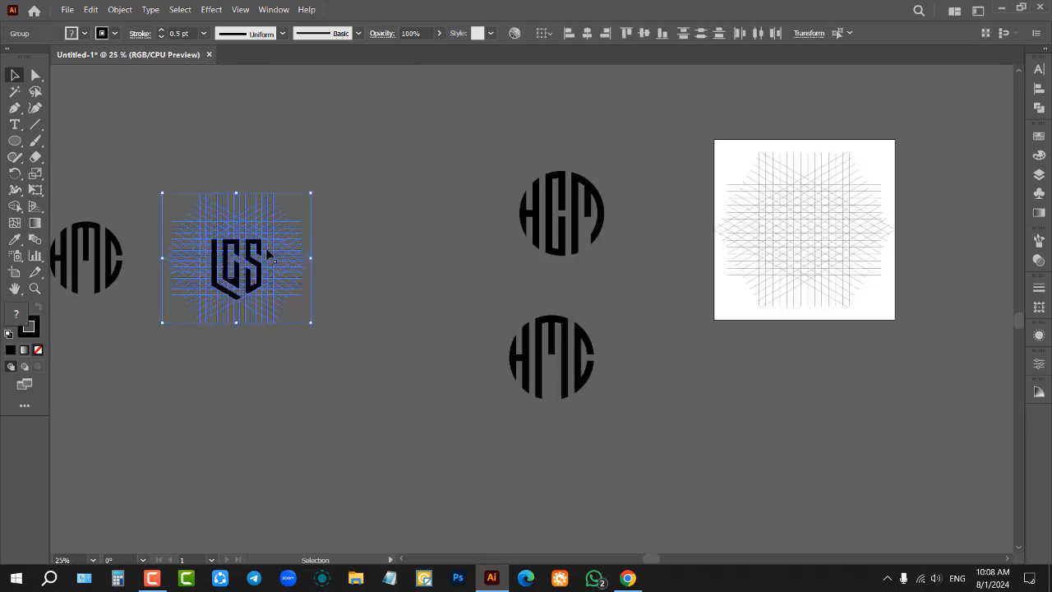
scroll(281, 250, down, 1)
drag(281, 250, 495, 226)
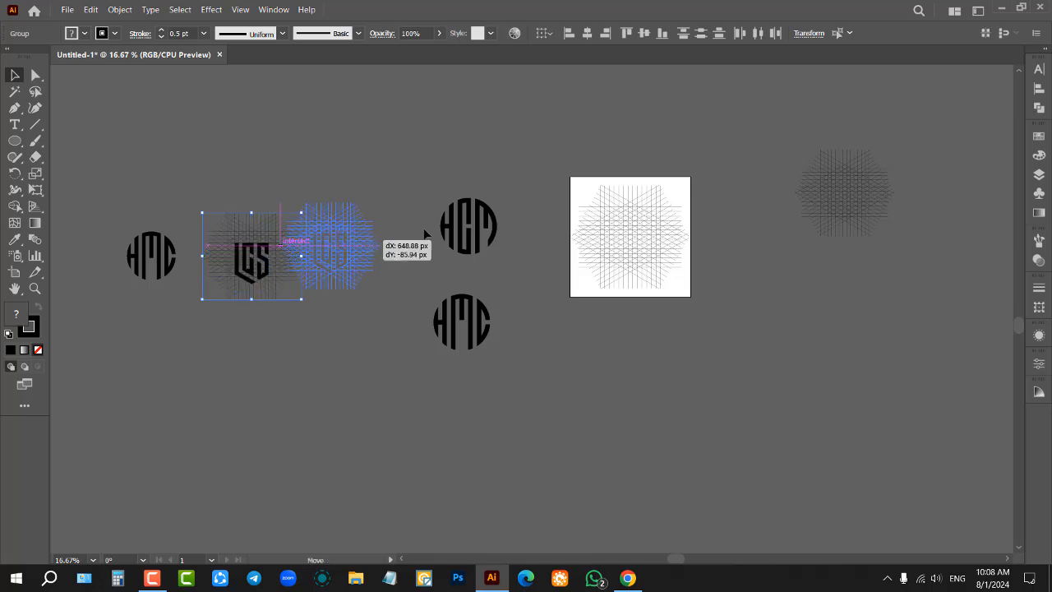
drag(425, 234, 555, 139)
scroll(716, 202, up, 2)
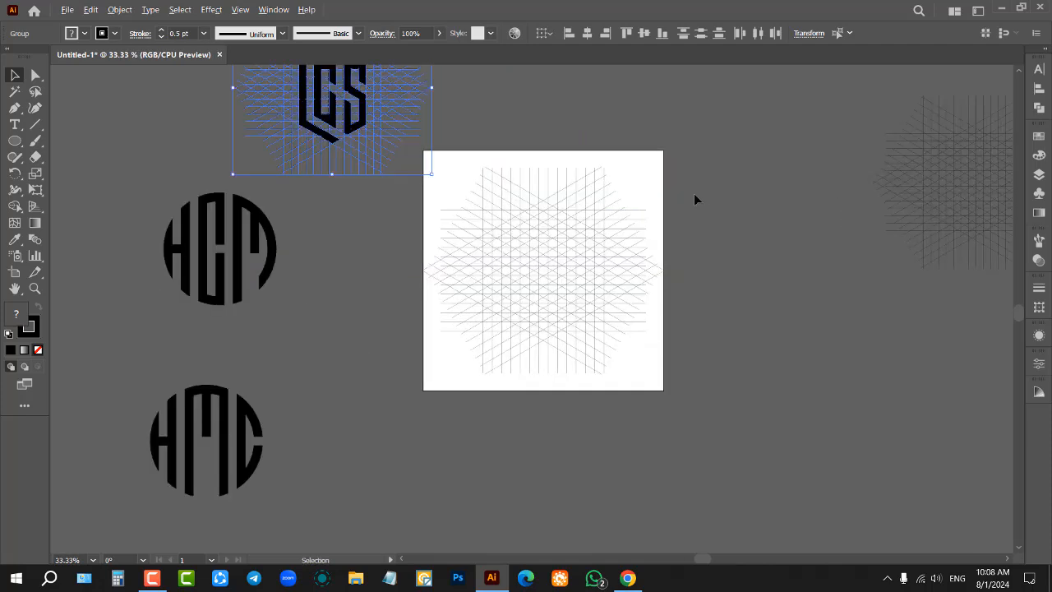
Examine how the letters of the LCS monogram follow its grid lines, comparing it with the empty grid on the artboard
scroll(693, 200, up, 1)
click(547, 274)
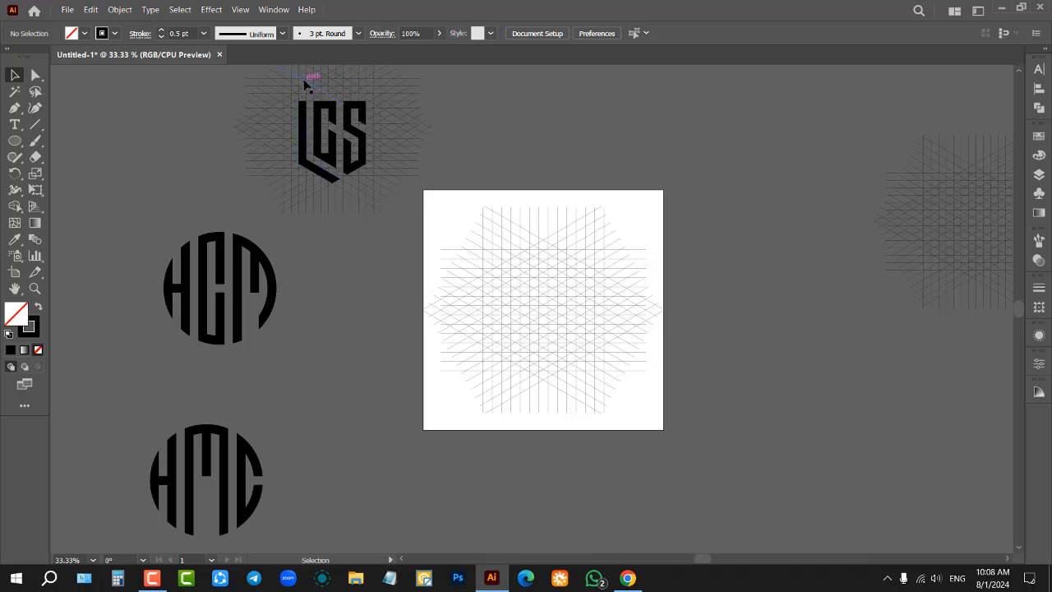
alt+scroll(305, 84, up, 3)
scroll(317, 123, up, 1)
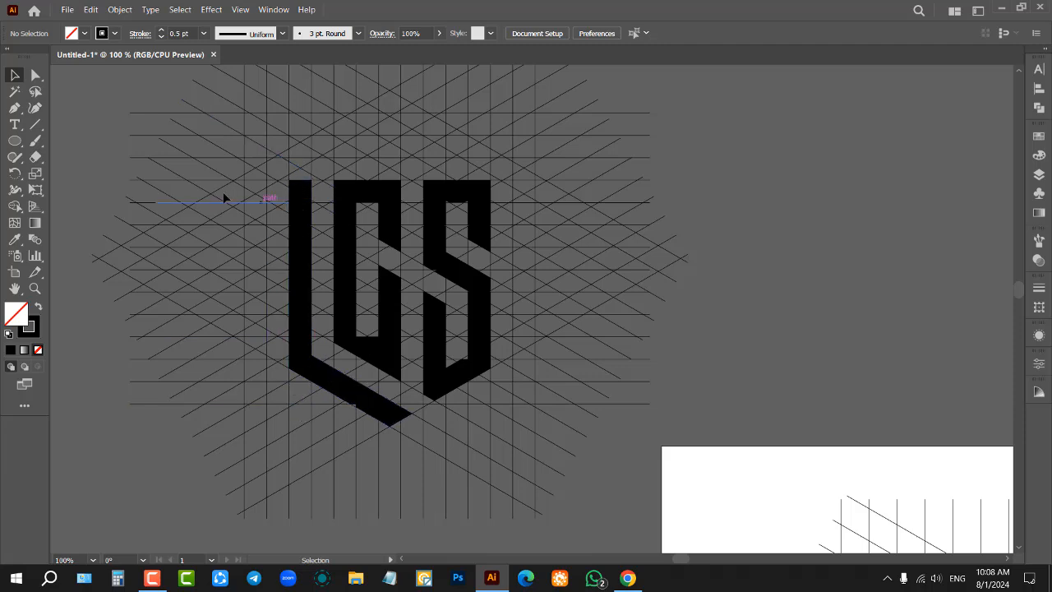
alt+scroll(154, 235, down, 3)
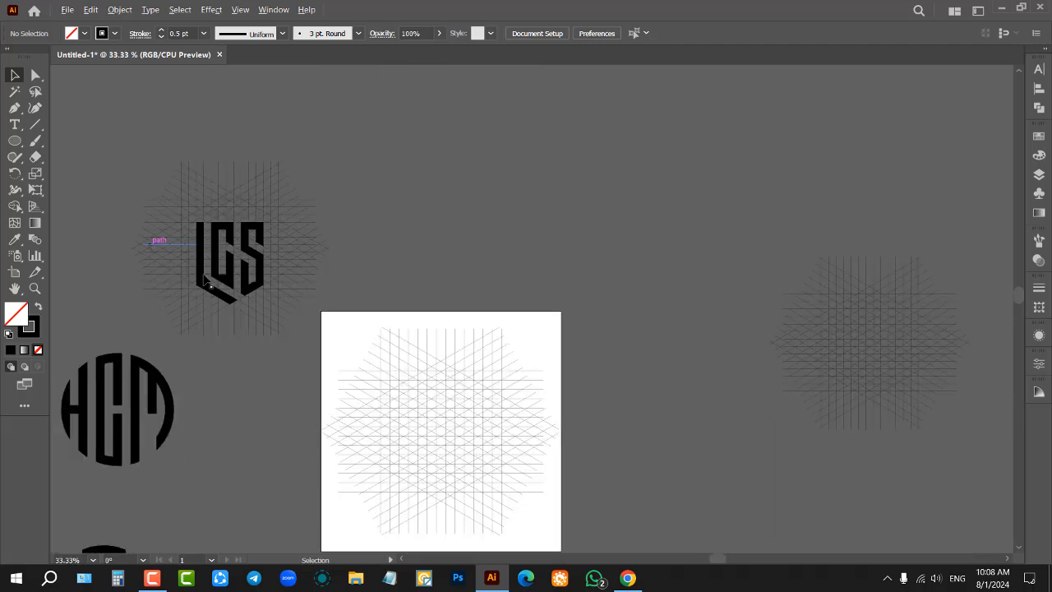
scroll(328, 345, down, 3)
alt+scroll(451, 348, up, 2)
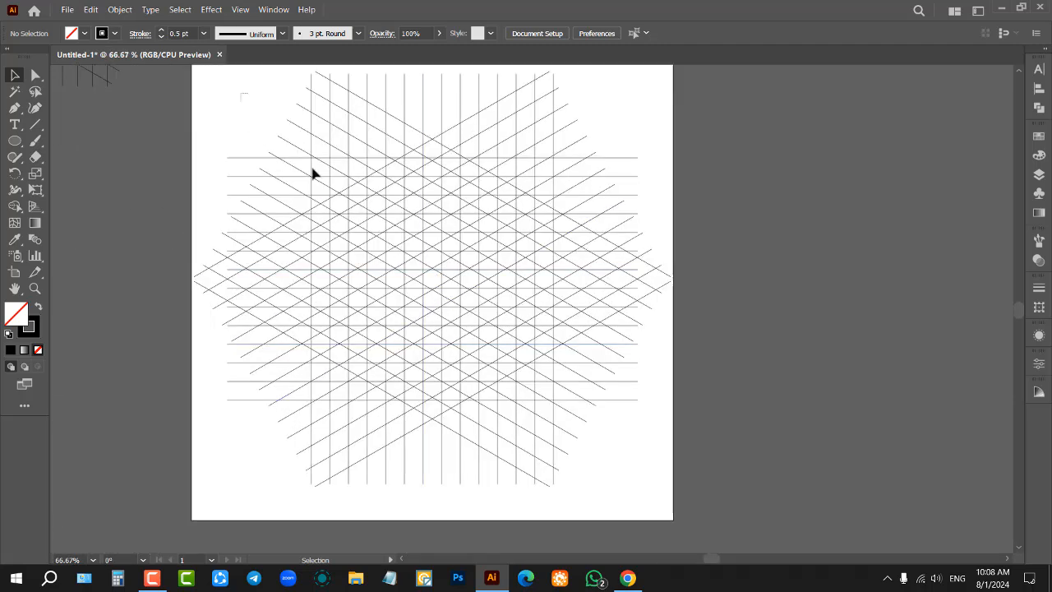
With Shape Builder and a black fill without stroke, merge cells of the artboard grid into an L with vertical stem and slanted foot
drag(312, 173, 641, 446)
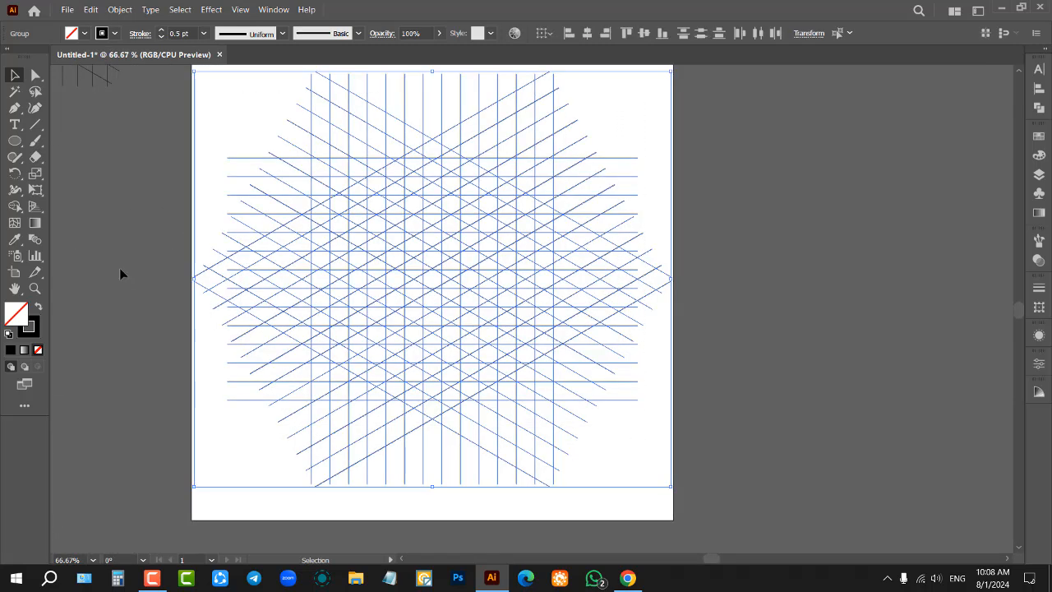
click(14, 208)
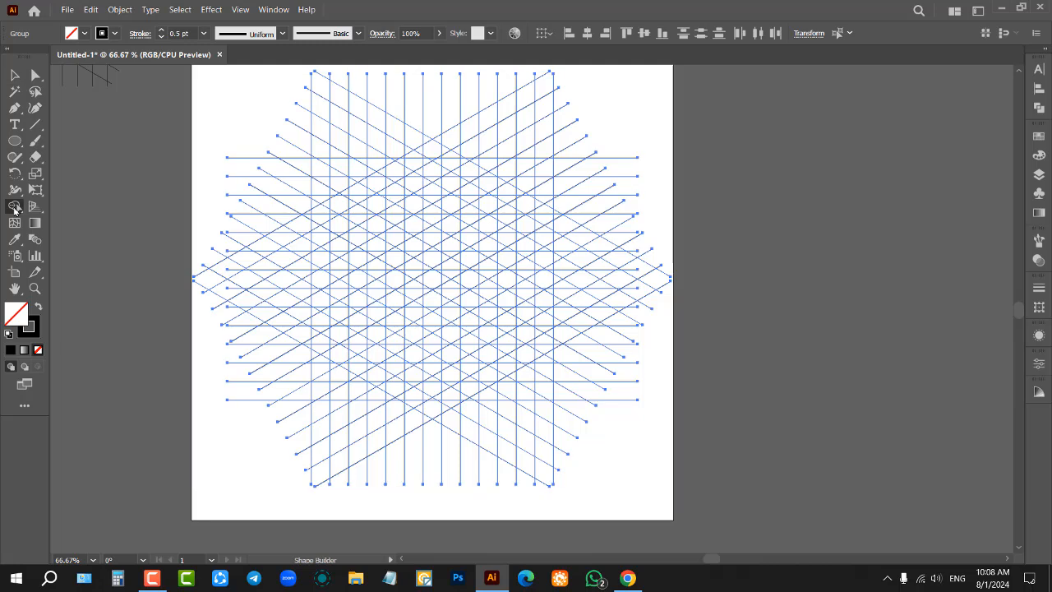
click(38, 309)
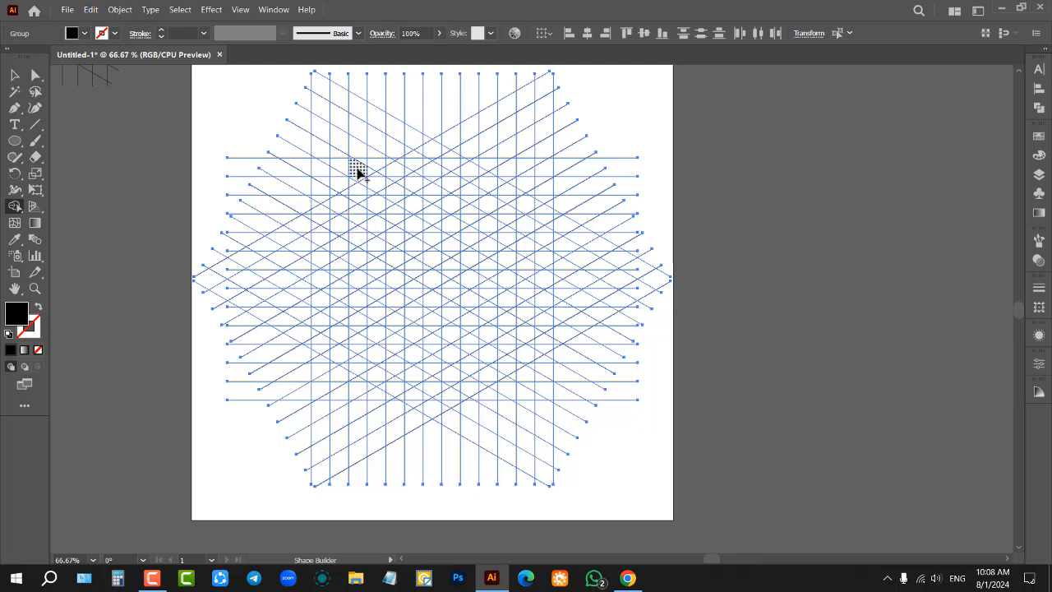
mouse_move(357, 226)
mouse_down()
mouse_move(360, 251)
mouse_move(360, 223)
mouse_move(359, 367)
mouse_move(432, 410)
mouse_move(365, 368)
mouse_up()
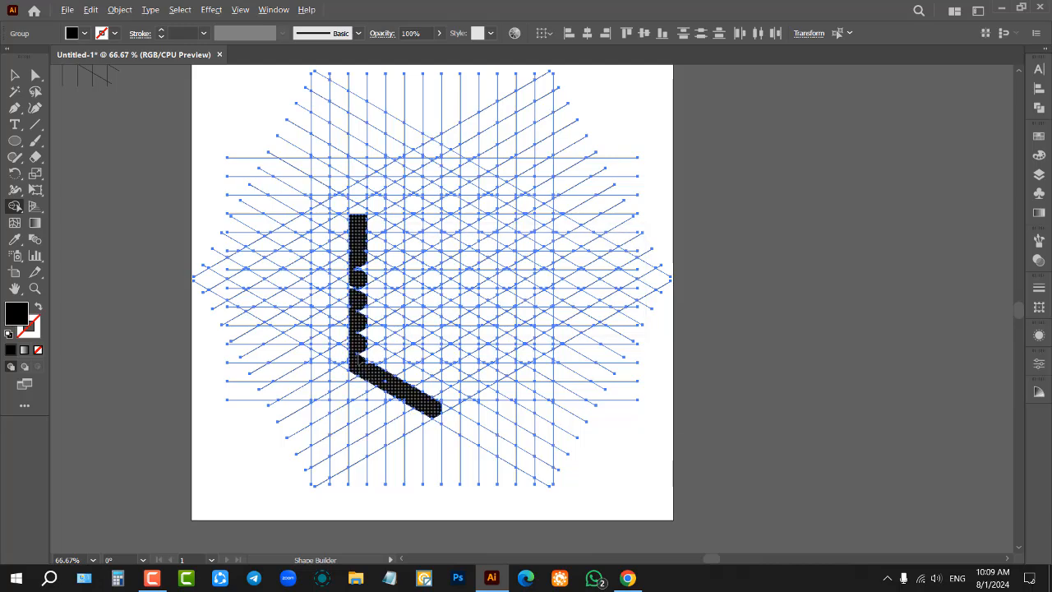
Merge the unfilled gaps along the lower part of the L's stem and at its inner corner into the shape
scroll(357, 357, up, 4)
drag(368, 418, 363, 92)
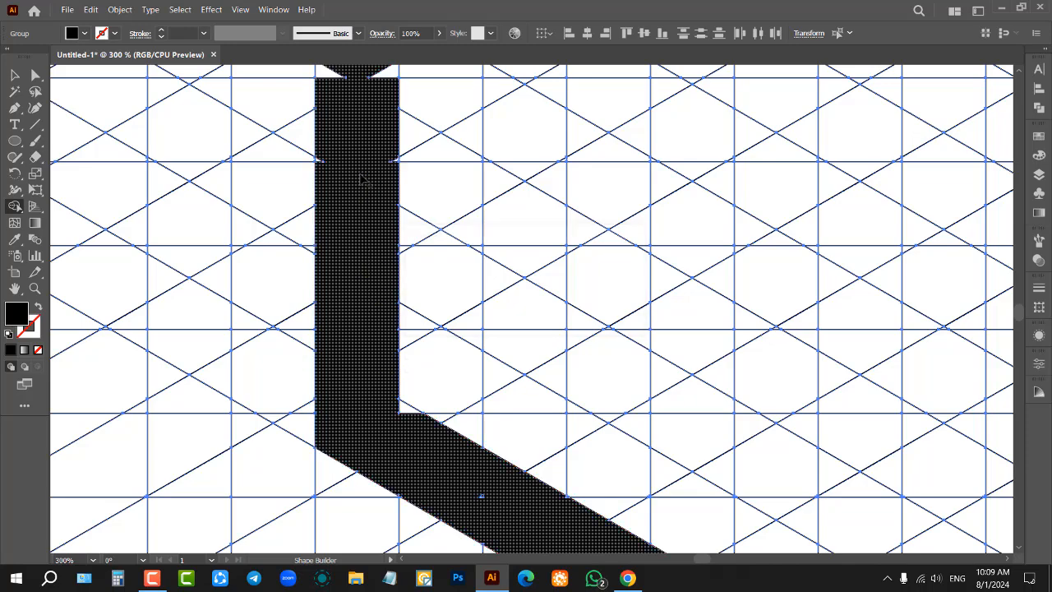
scroll(406, 414, down, 1)
scroll(411, 380, up, 2)
drag(398, 358, 368, 352)
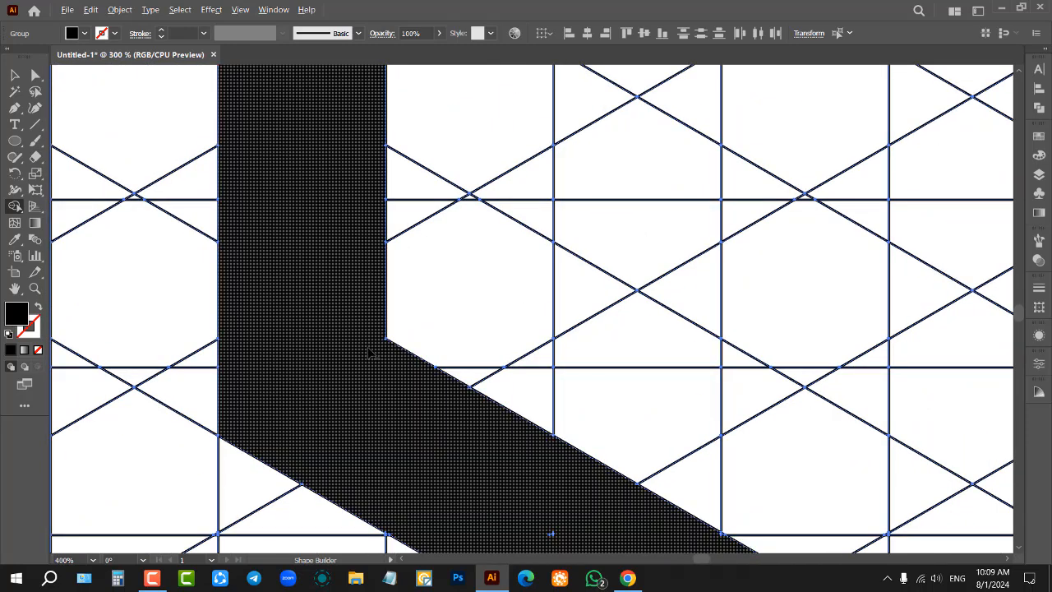
Merge the leftover sliver on the lower edge of the L's slanted foot into the shape
scroll(370, 353, down, 4)
scroll(442, 427, up, 7)
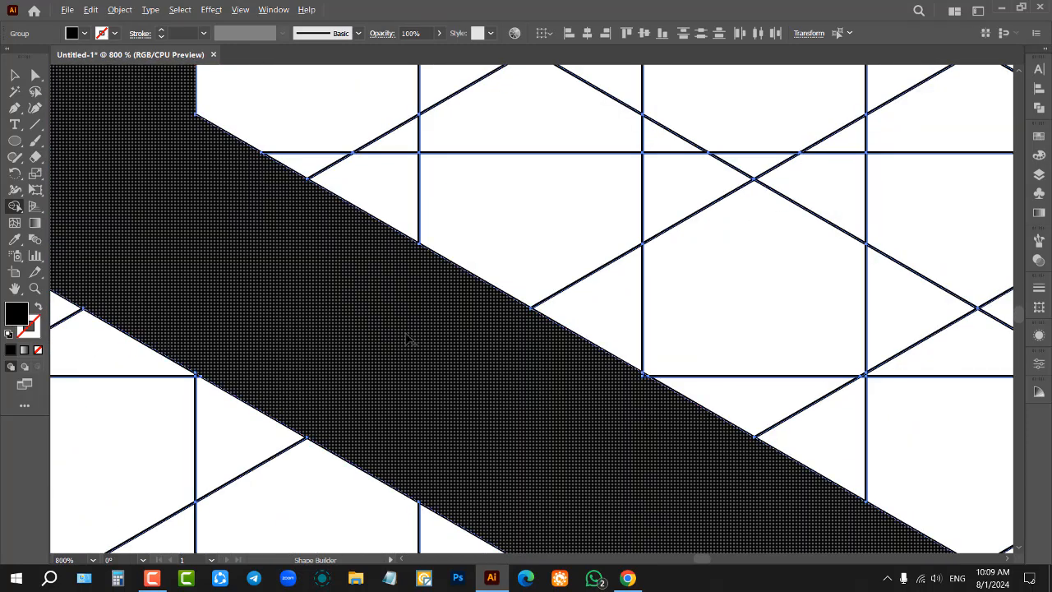
scroll(409, 338, down, 5)
scroll(443, 401, up, 1)
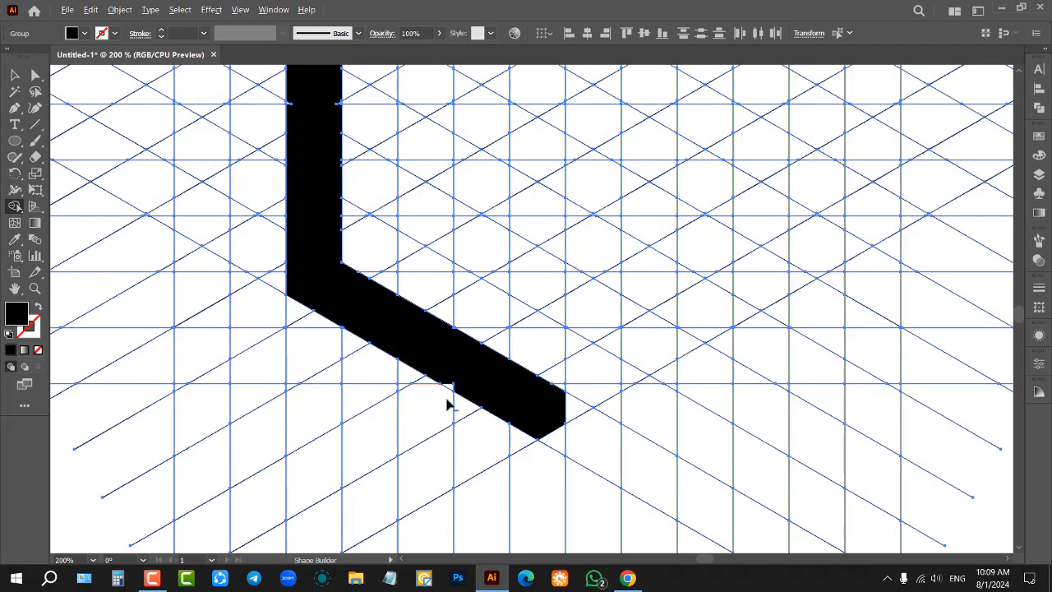
scroll(450, 402, up, 6)
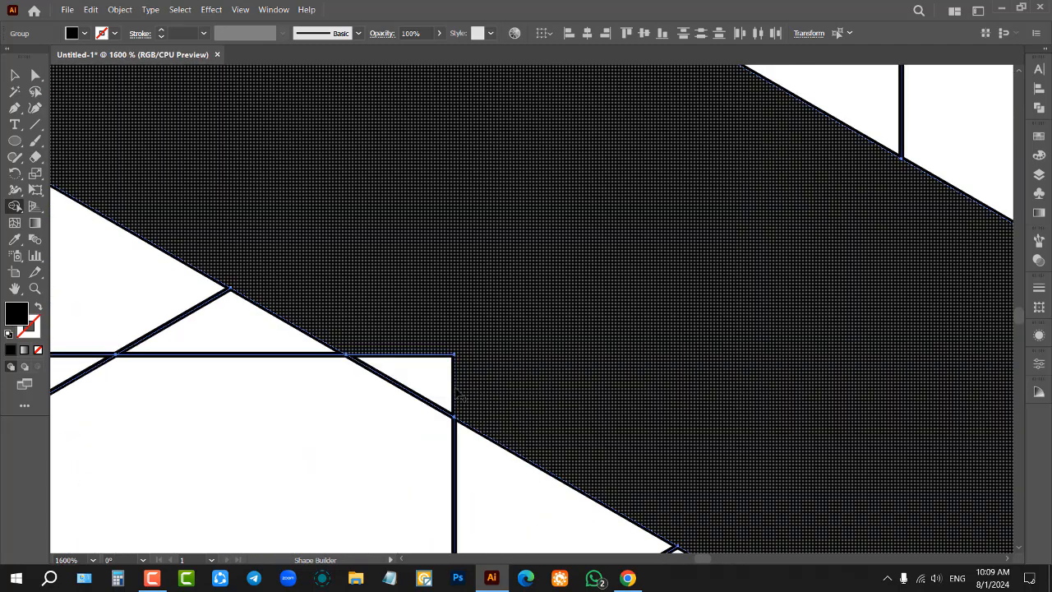
drag(480, 392, 400, 324)
Extend the end of the L's foot with the adjoining triangular cell so it finishes along the slanted grid line
key(ctrl+minus)
key(ctrl+minus)
key(ctrl+minus)
key(ctrl+minus)
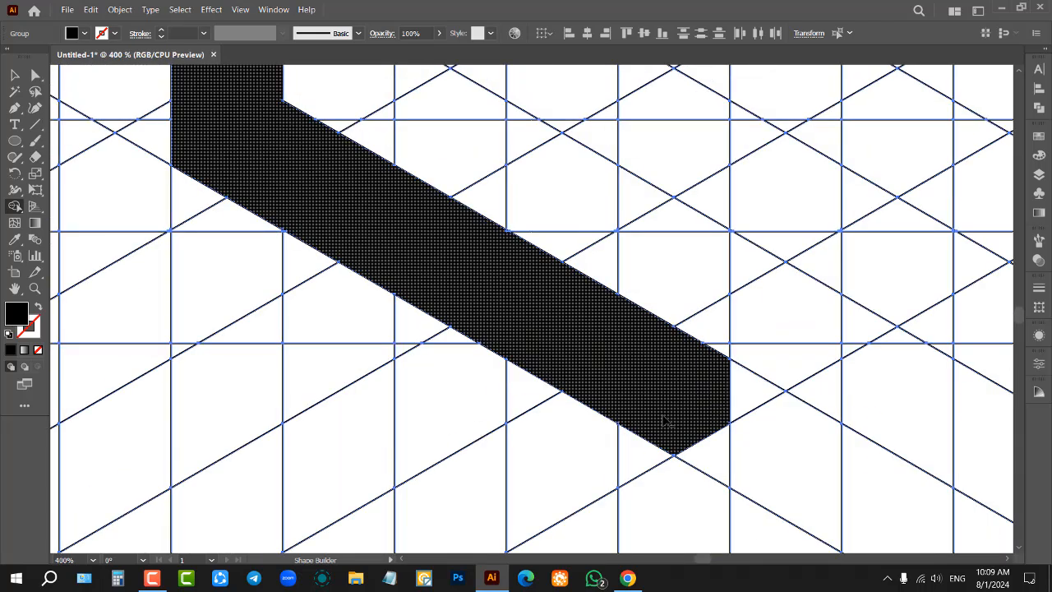
key(ctrl+minus)
scroll(685, 414, up, 4)
drag(677, 403, 616, 417)
Merge the notches and slivers along the upper part of the L's stem so its edges are straight
scroll(639, 409, down, 5)
scroll(575, 257, up, 5)
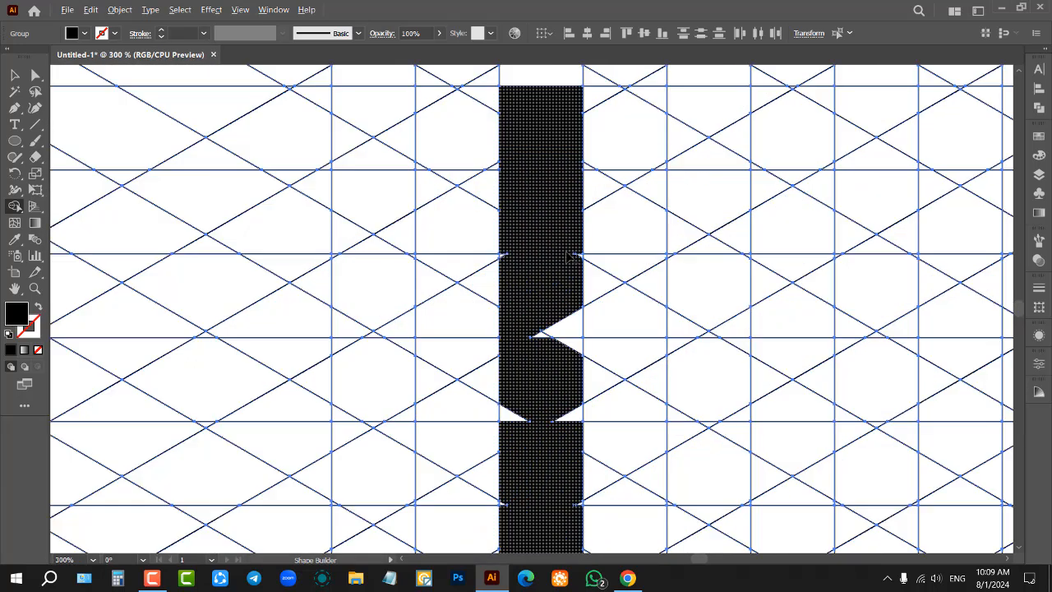
mouse_move(485, 272)
mouse_down()
mouse_move(587, 251)
mouse_move(540, 357)
mouse_move(507, 503)
mouse_move(555, 507)
mouse_up()
scroll(520, 314, down, 4)
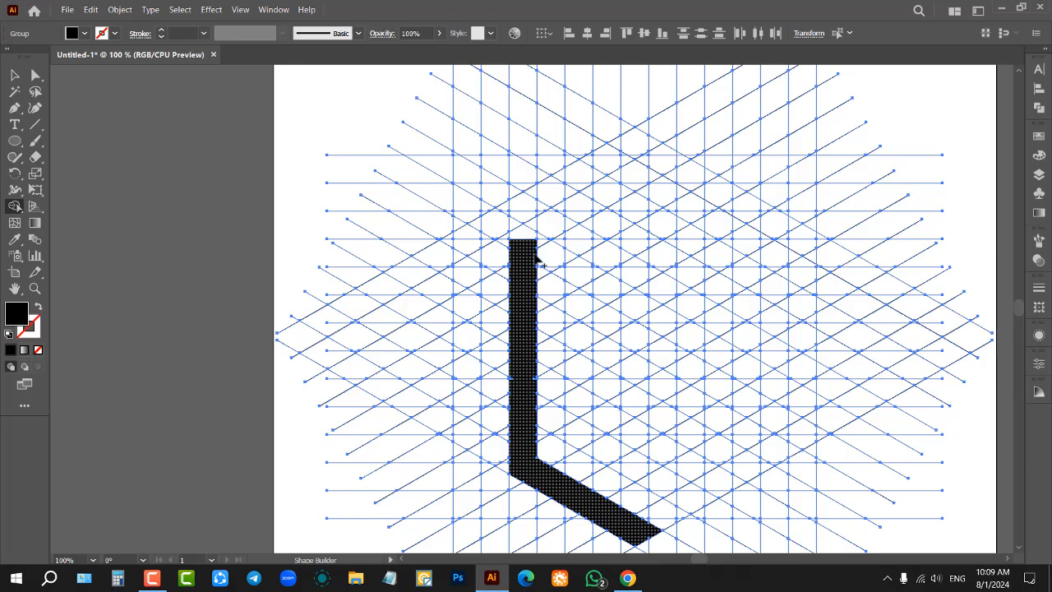
Check the L's stem edges for leftover slivers and compare the letter with the reference LCS monogram
scroll(536, 262, up, 7)
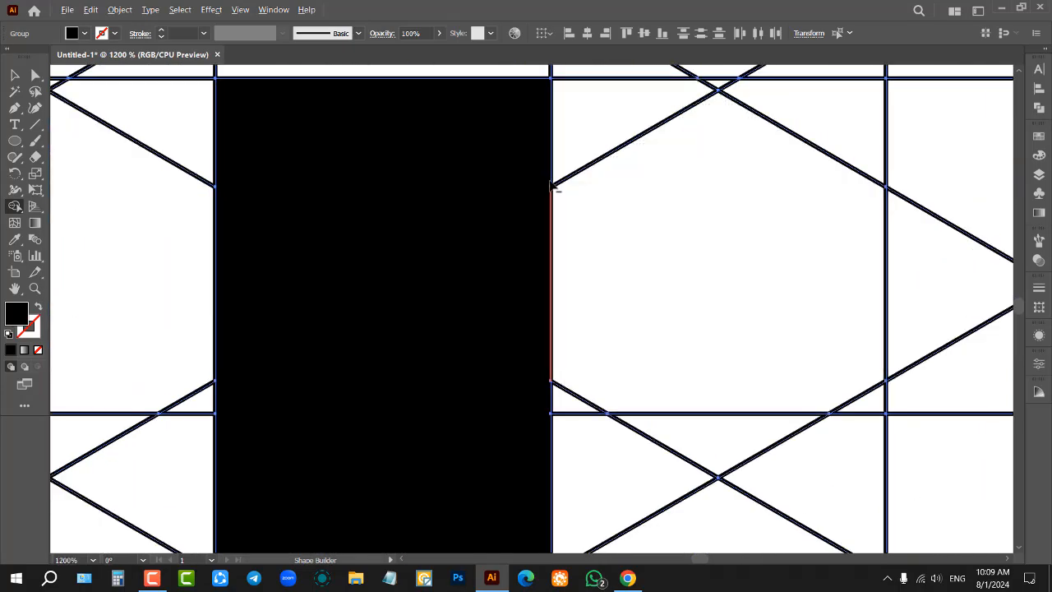
scroll(552, 197, up, 5)
scroll(628, 139, down, 4)
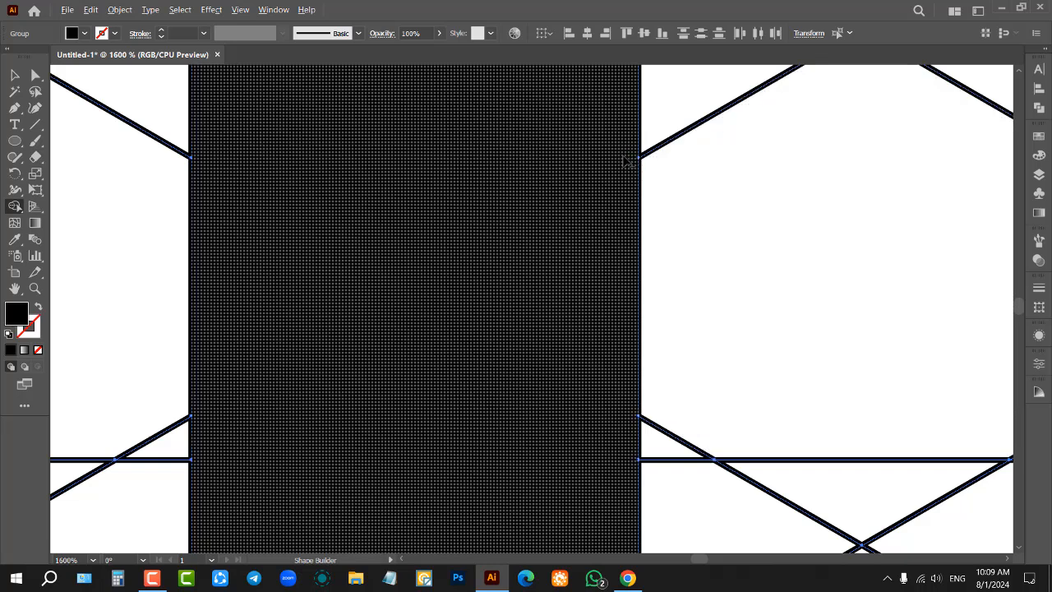
scroll(290, 255, down, 10)
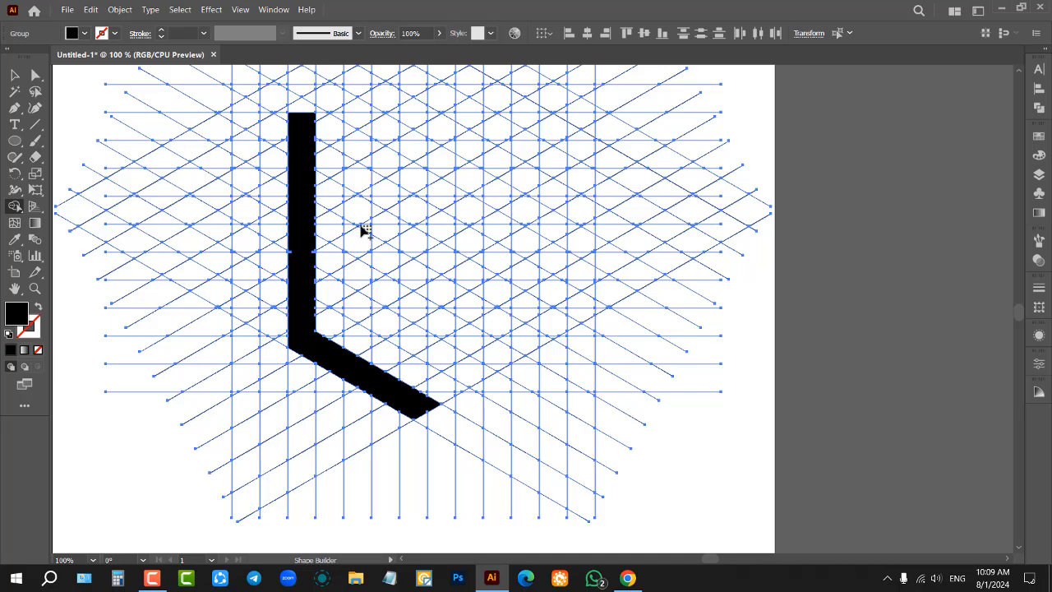
scroll(549, 342, down, 3)
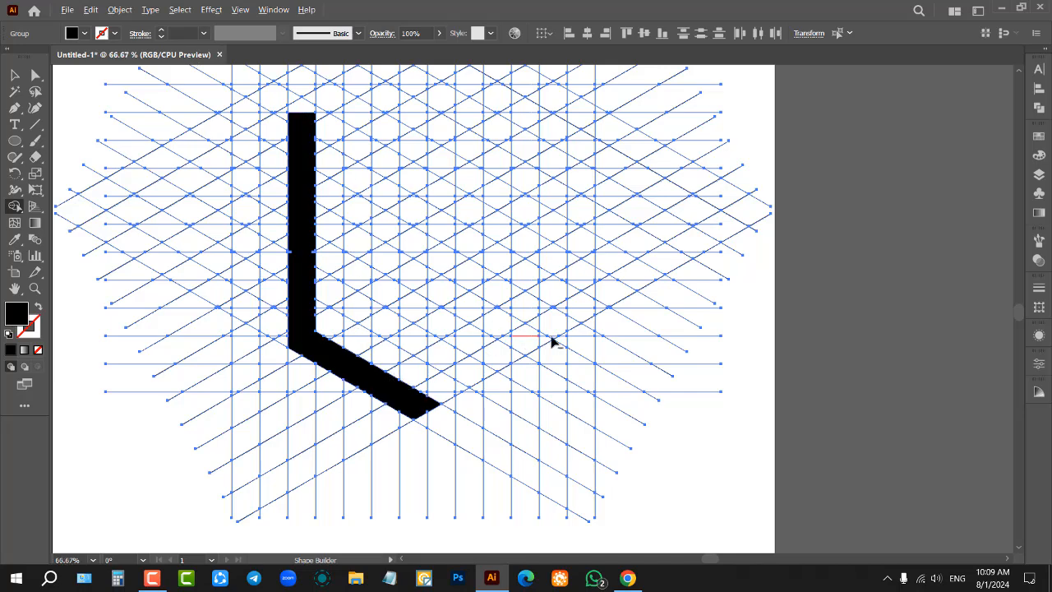
scroll(395, 251, down, 1)
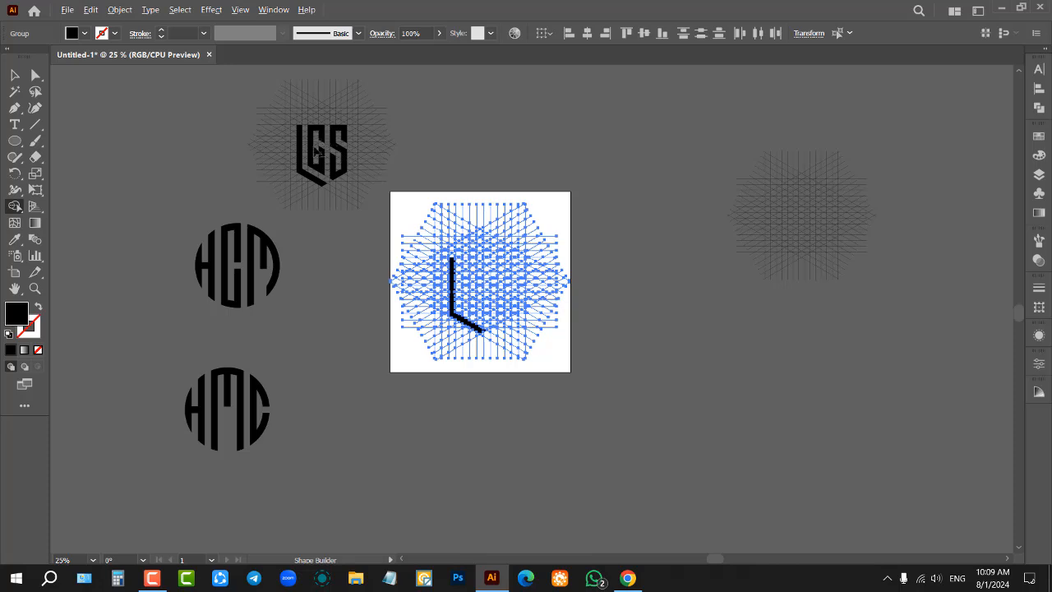
scroll(462, 277, up, 1)
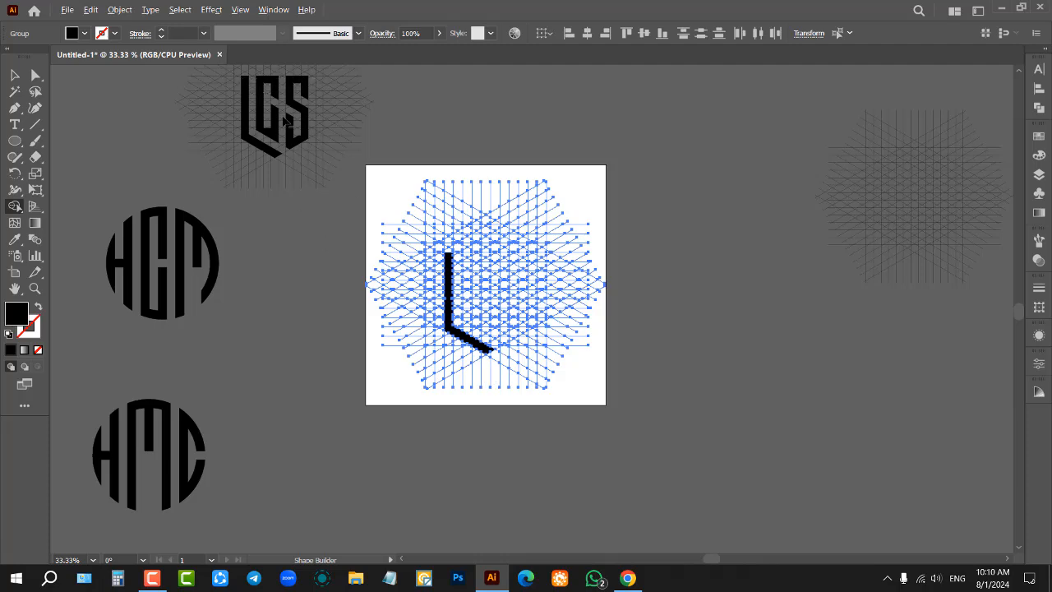
scroll(482, 285, up, 2)
scroll(482, 284, down, 2)
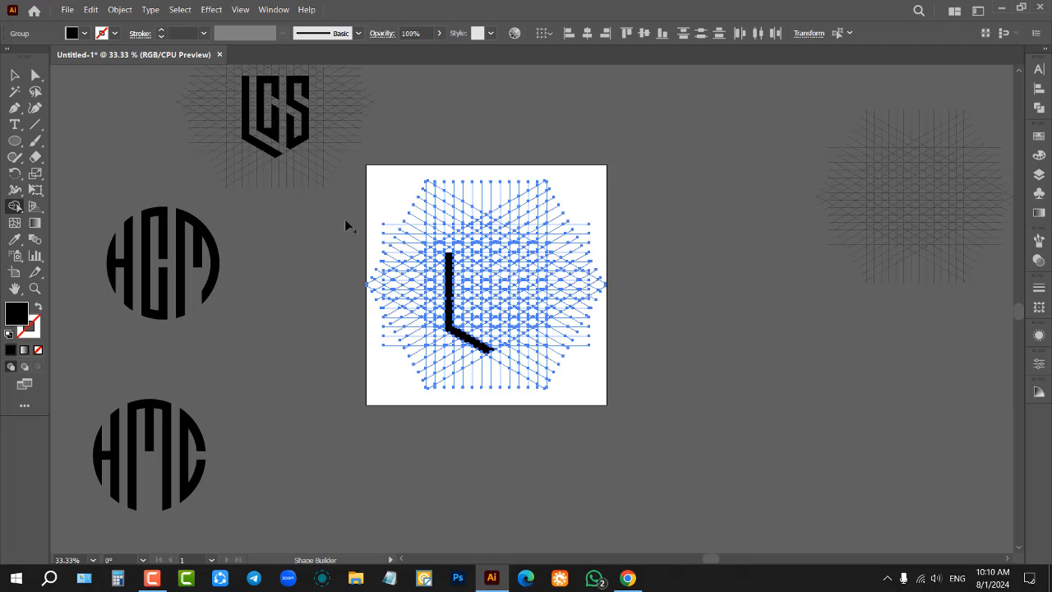
Merge a column of grid cells into the C's left stem, leaving one empty column beside the L's stem
scroll(512, 323, up, 3)
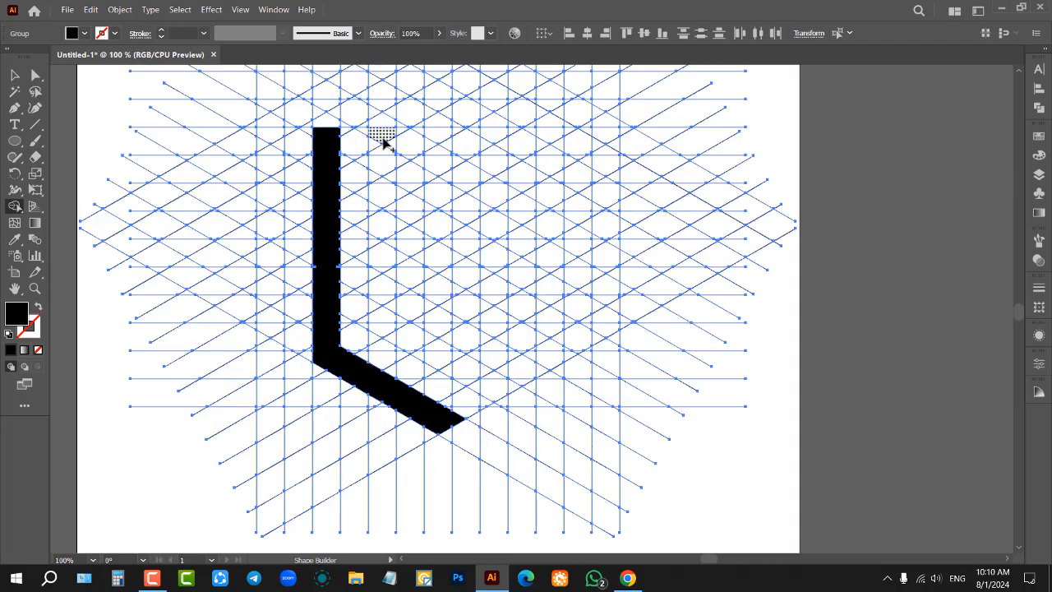
drag(383, 180, 385, 337)
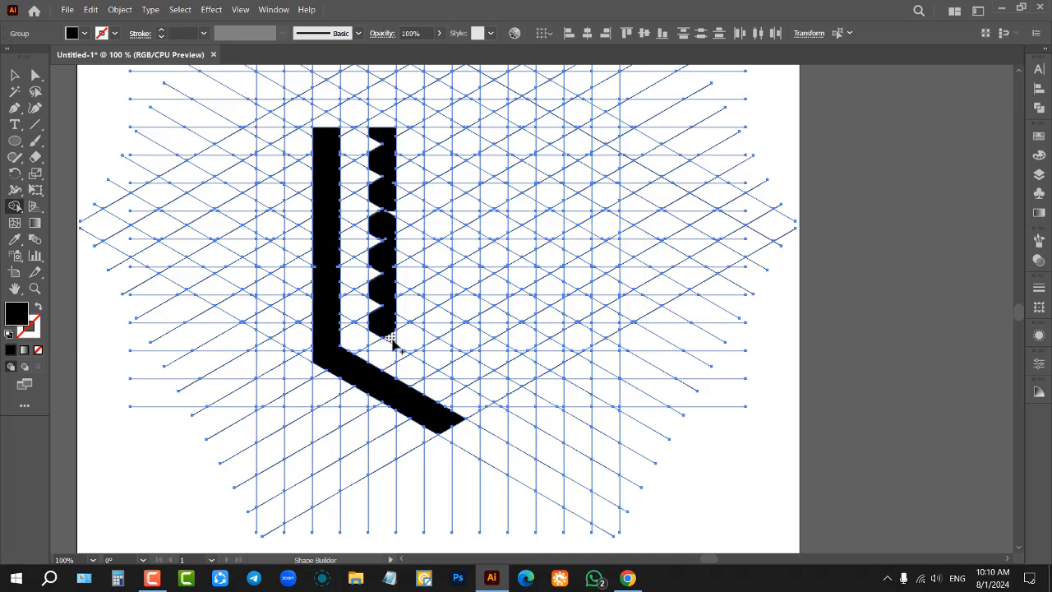
mouse_move(380, 319)
mouse_down()
mouse_move(380, 232)
mouse_move(392, 221)
mouse_move(380, 204)
mouse_move(379, 147)
mouse_move(385, 178)
mouse_up()
Merge the remaining small slivers along both edges of the C's left stem into the shape
scroll(386, 181, up, 5)
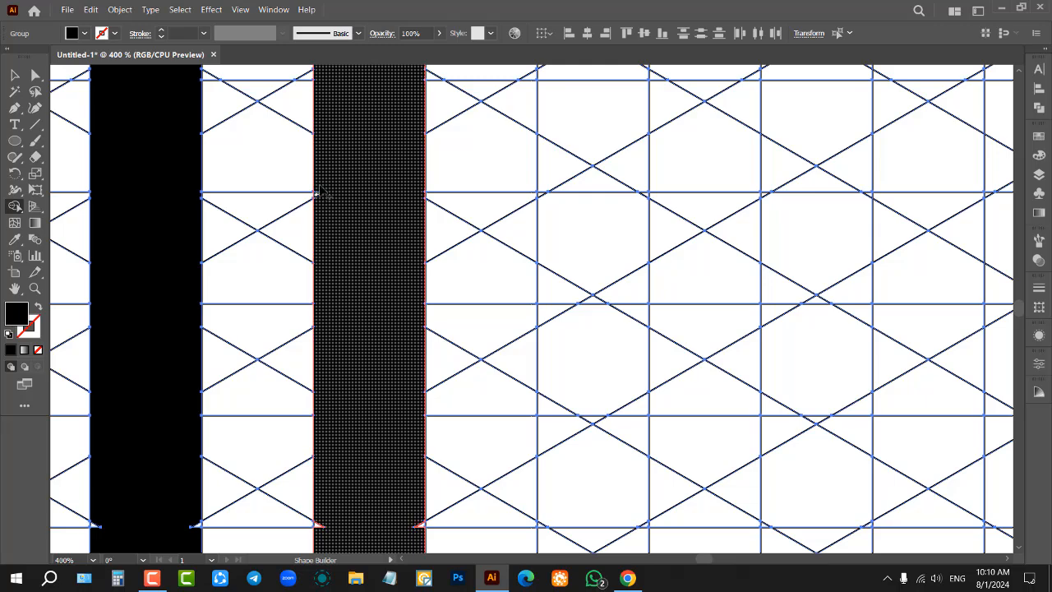
scroll(386, 251, down, 3)
scroll(393, 376, up, 4)
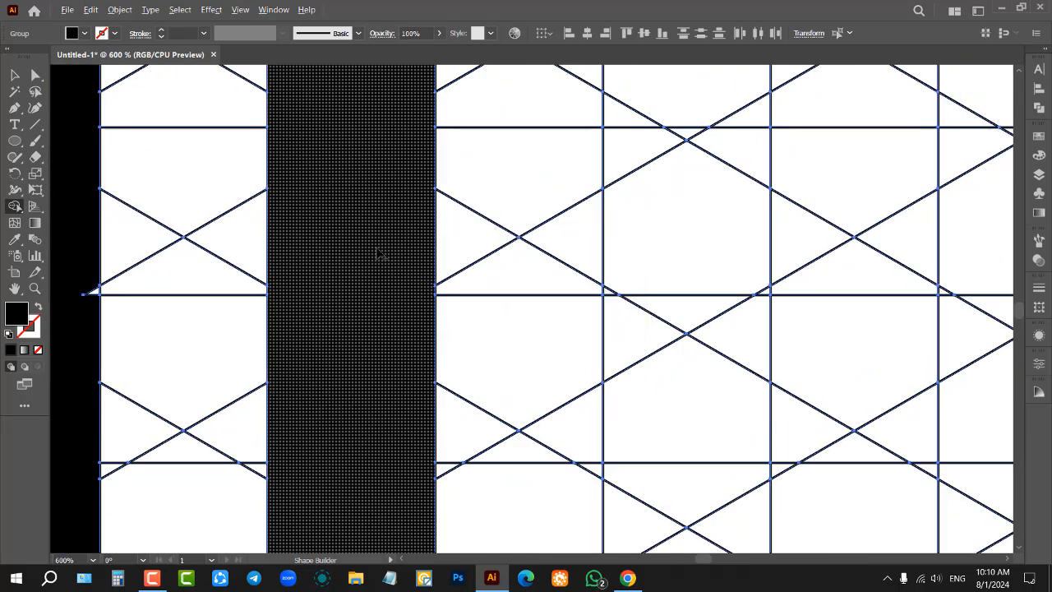
scroll(383, 276, down, 4)
scroll(385, 345, up, 4)
scroll(355, 307, down, 3)
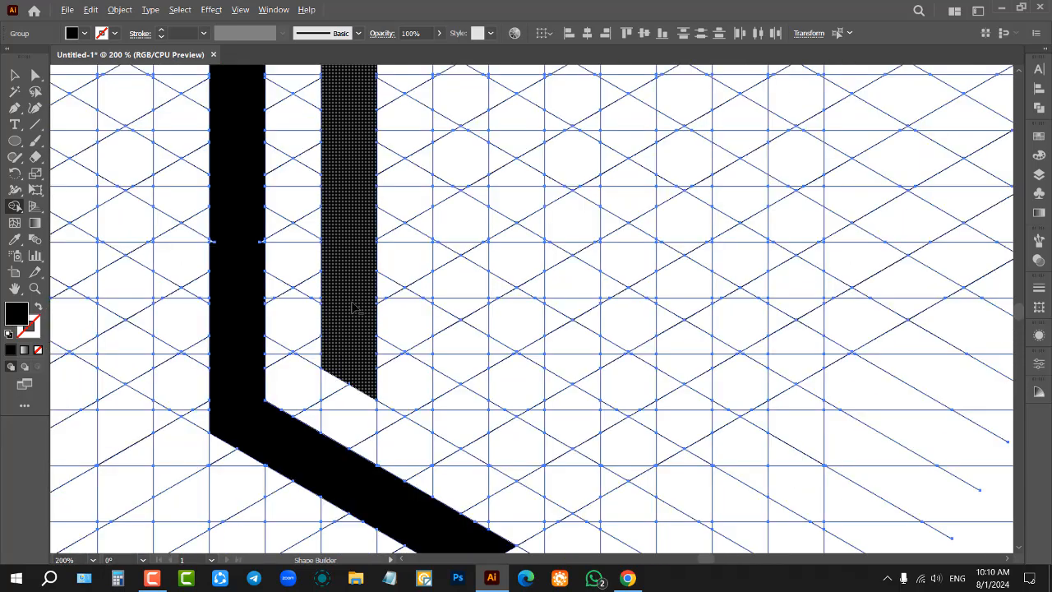
scroll(357, 310, up, 2)
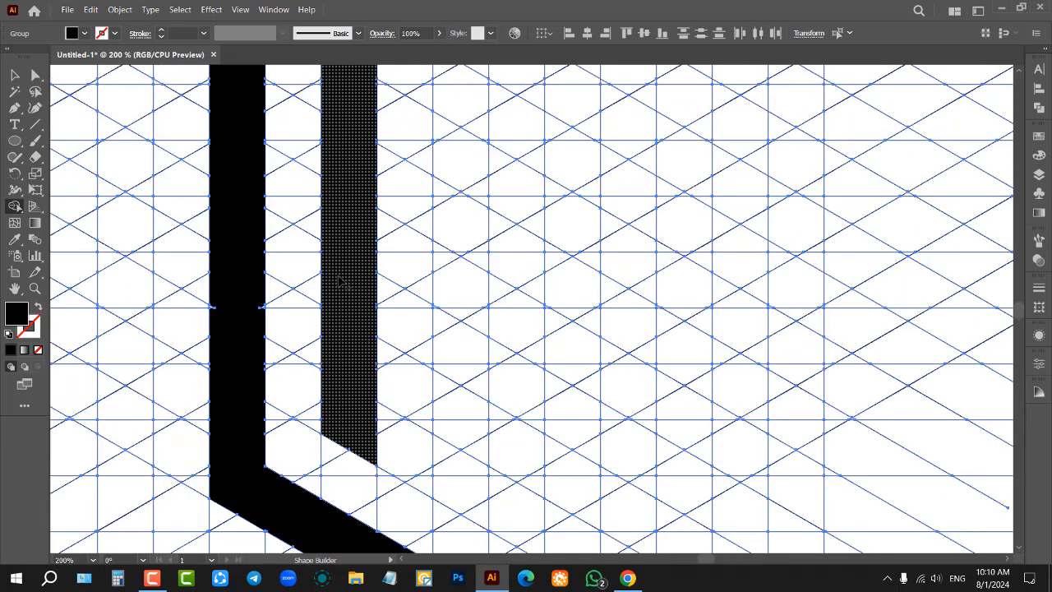
Compare the new C stem with the reference LCS monogram and inspect the grid cells around the end of the L's foot
scroll(342, 279, down, 3)
scroll(411, 244, down, 2)
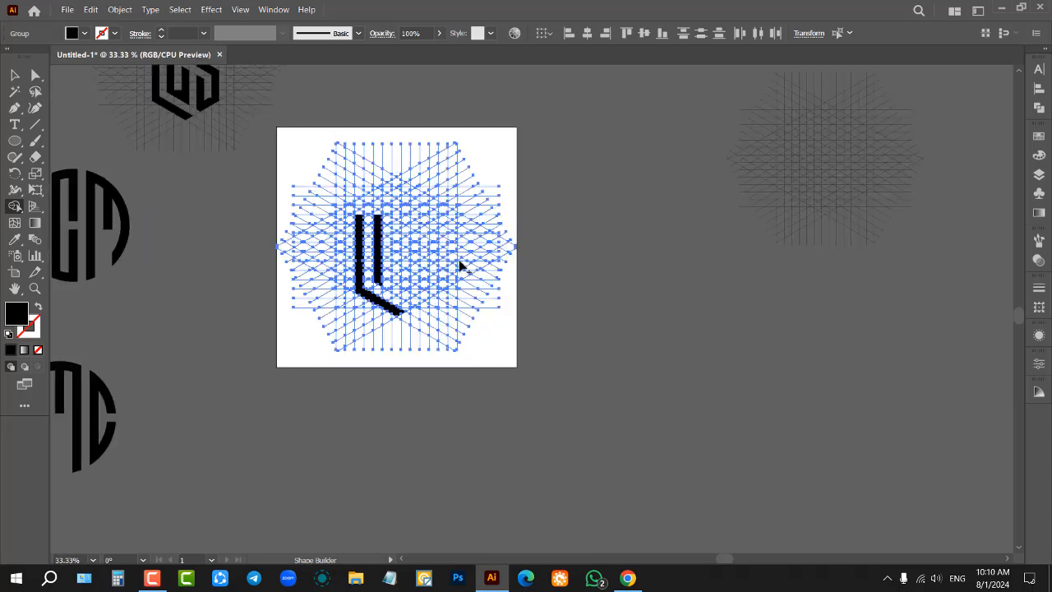
scroll(463, 239, down, 1)
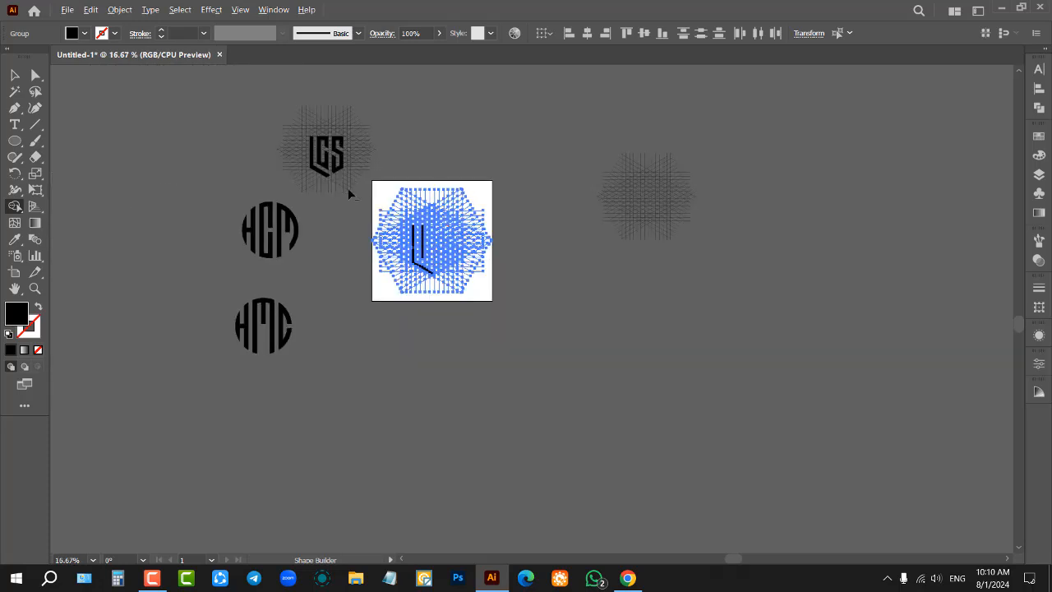
scroll(439, 282, up, 3)
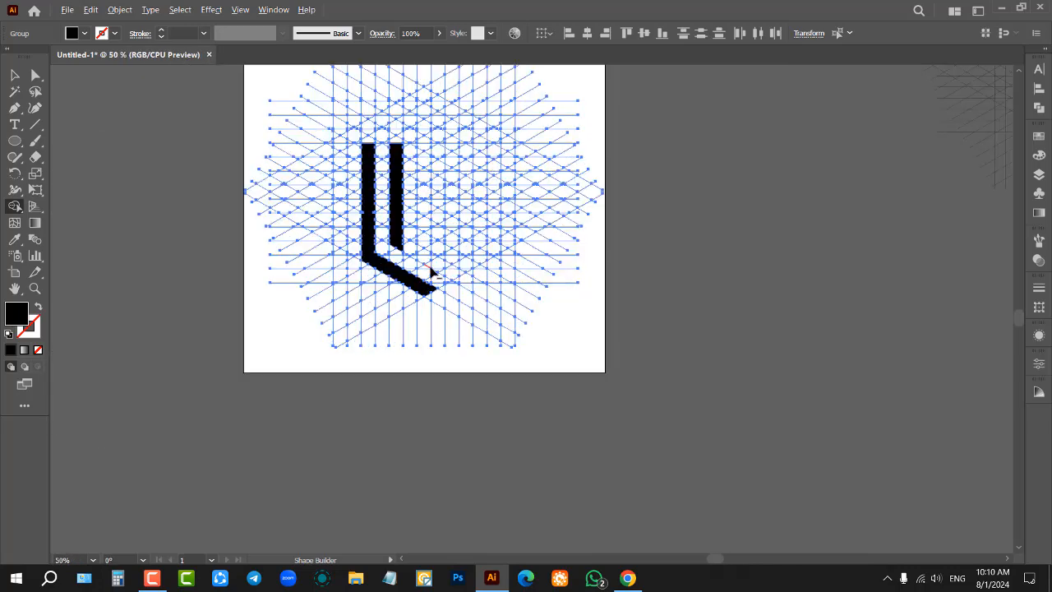
scroll(435, 293, up, 6)
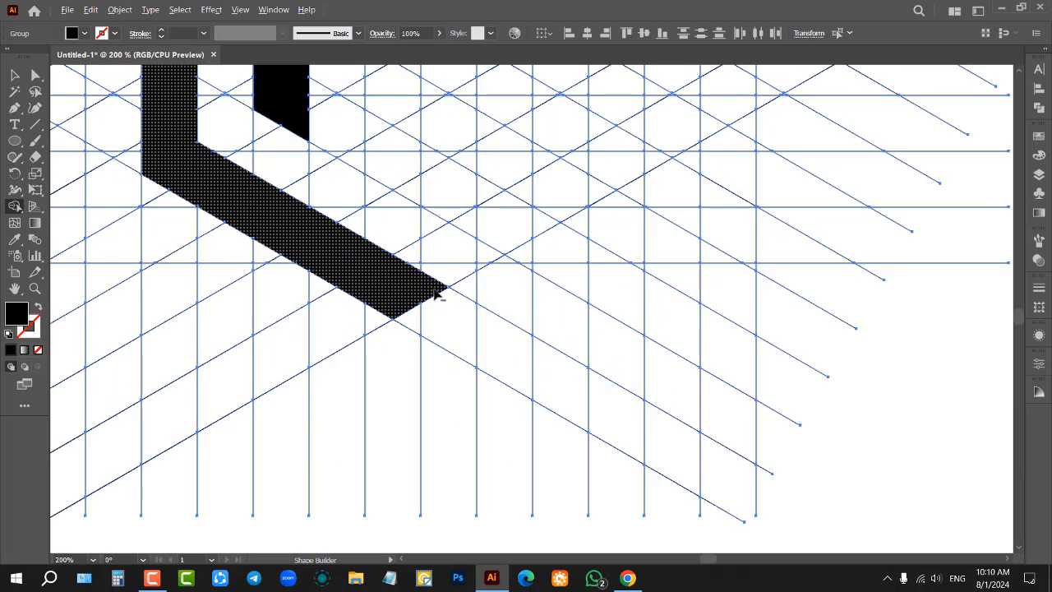
scroll(435, 294, down, 5)
scroll(423, 230, up, 3)
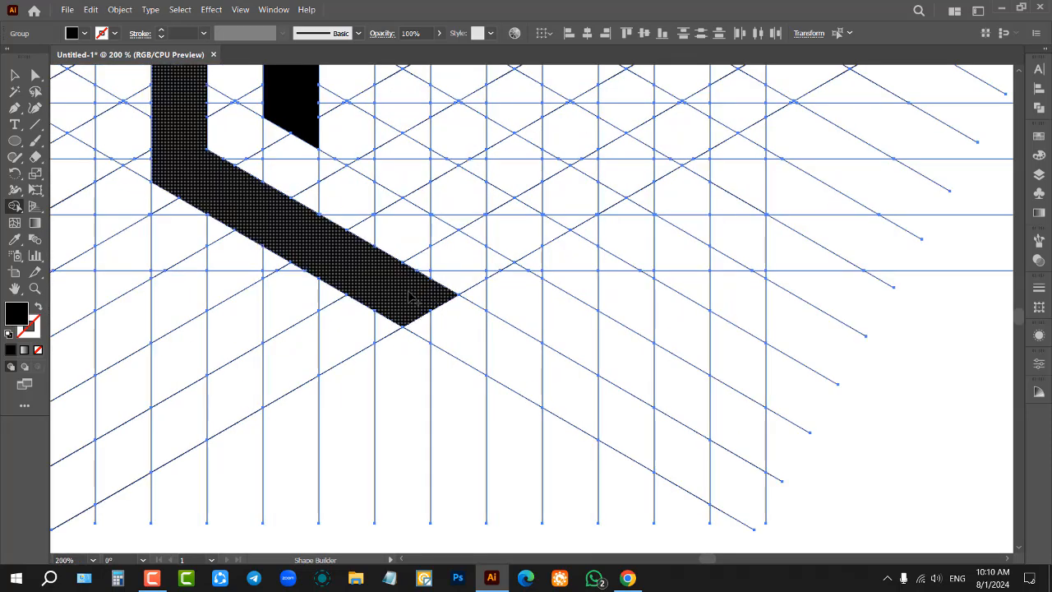
key(ctrl)
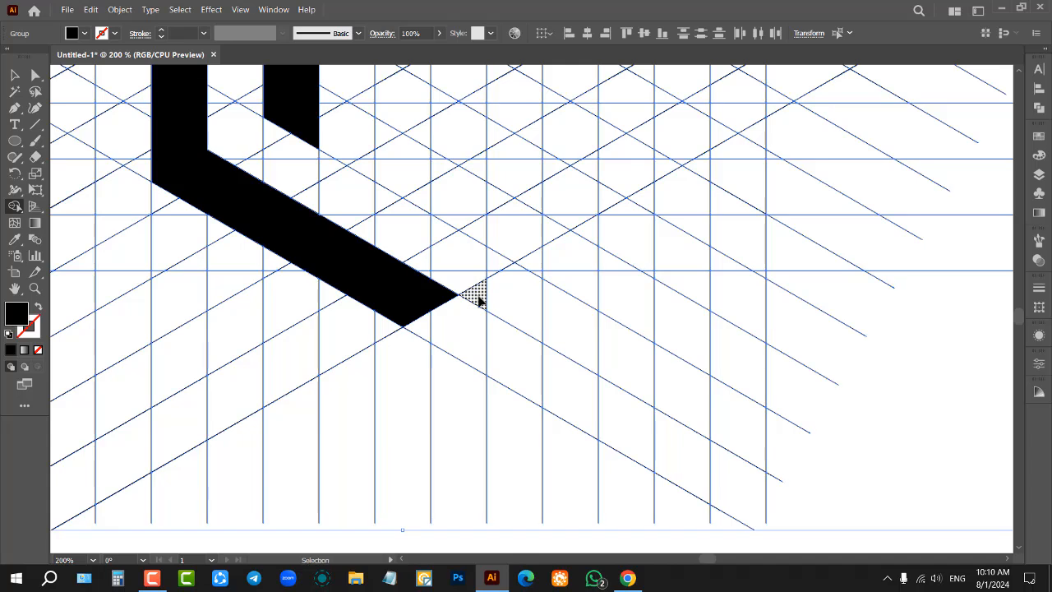
Undo the last merges and merge the small lower triangle into the L's foot to finish it on a vertical grid line
key(ctrl+z)
key(ctrl+z)
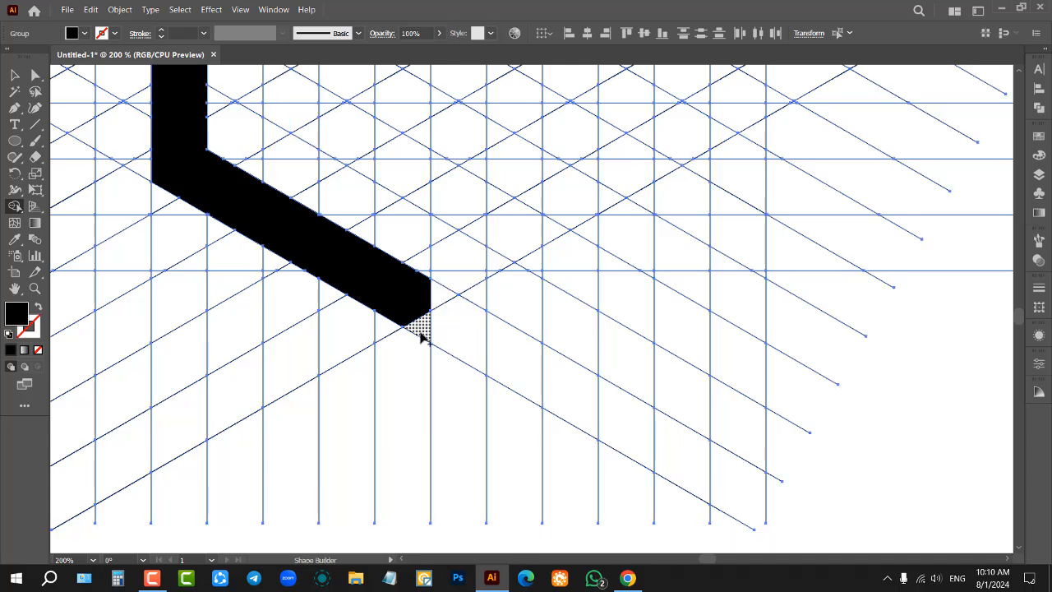
drag(422, 336, 408, 315)
scroll(407, 316, down, 3)
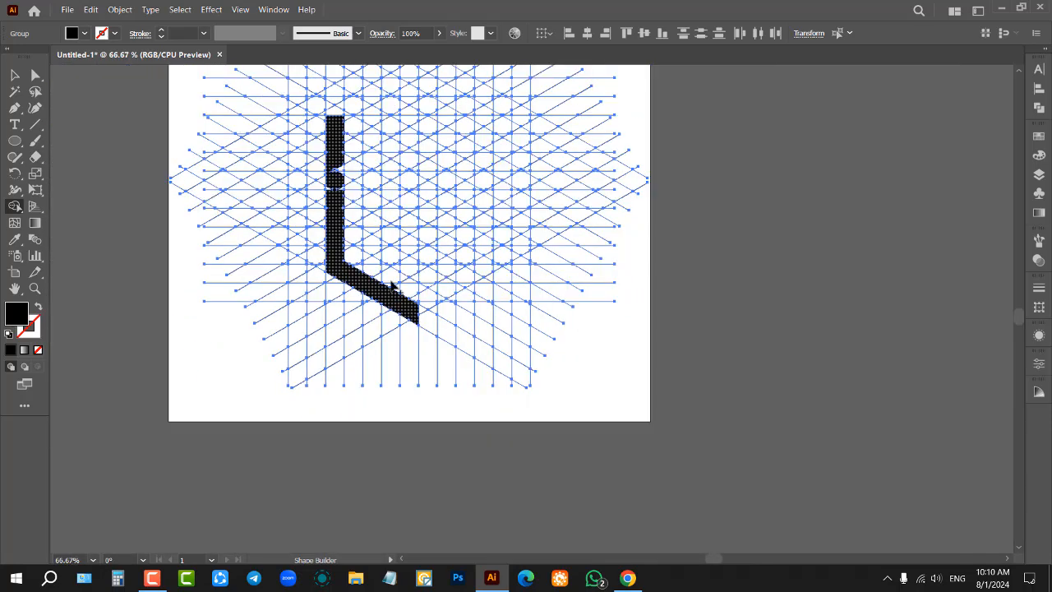
Merge the notches and remaining slivers along both edges of the L's stem into the letter
scroll(341, 176, up, 4)
mouse_move(347, 174)
mouse_down()
mouse_move(378, 276)
mouse_move(391, 374)
mouse_move(328, 264)
mouse_up()
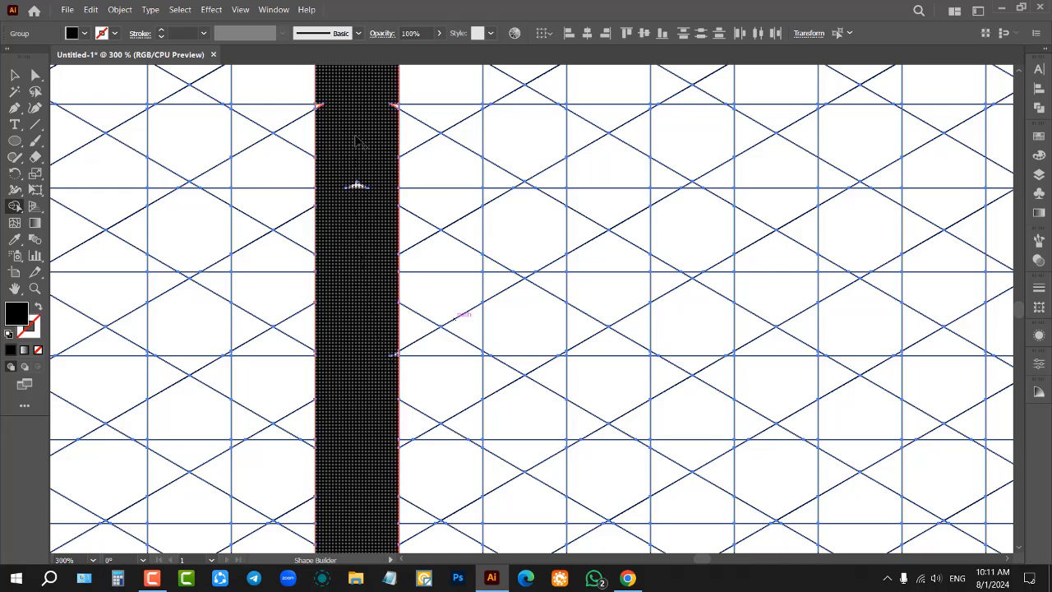
scroll(347, 76, up, 4)
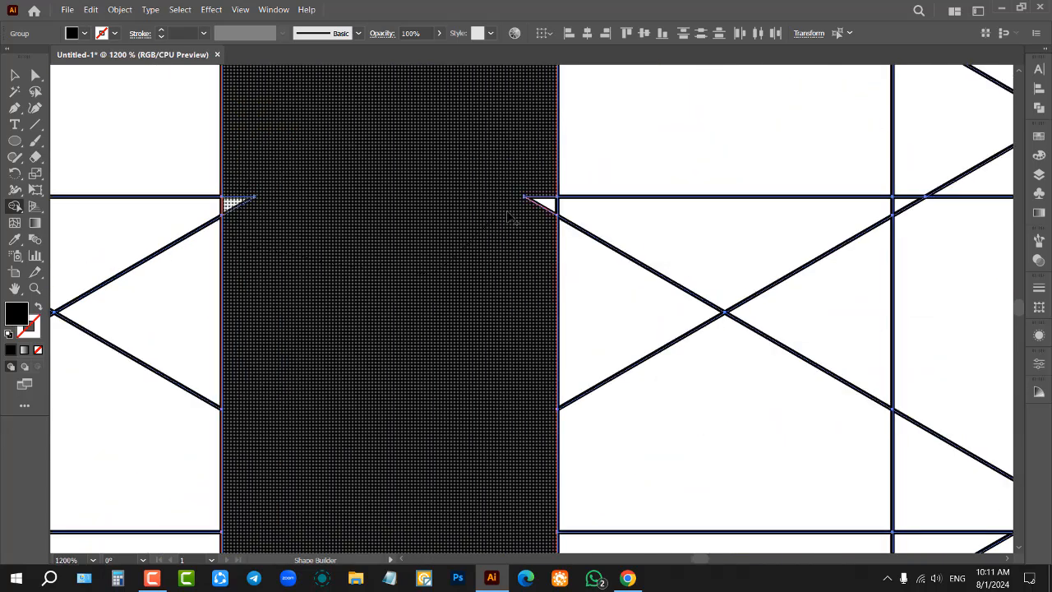
drag(508, 213, 546, 203)
scroll(414, 205, down, 8)
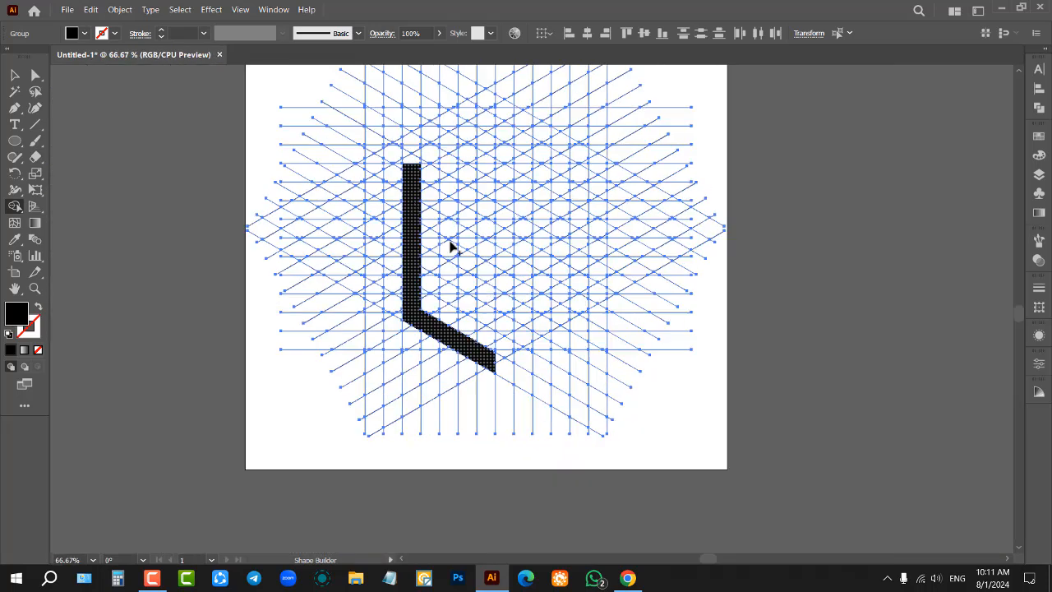
Merge a column of grid cells, with its edge notches, into the C's left stem, leaving one empty column beside the L's stem
scroll(465, 207, up, 2)
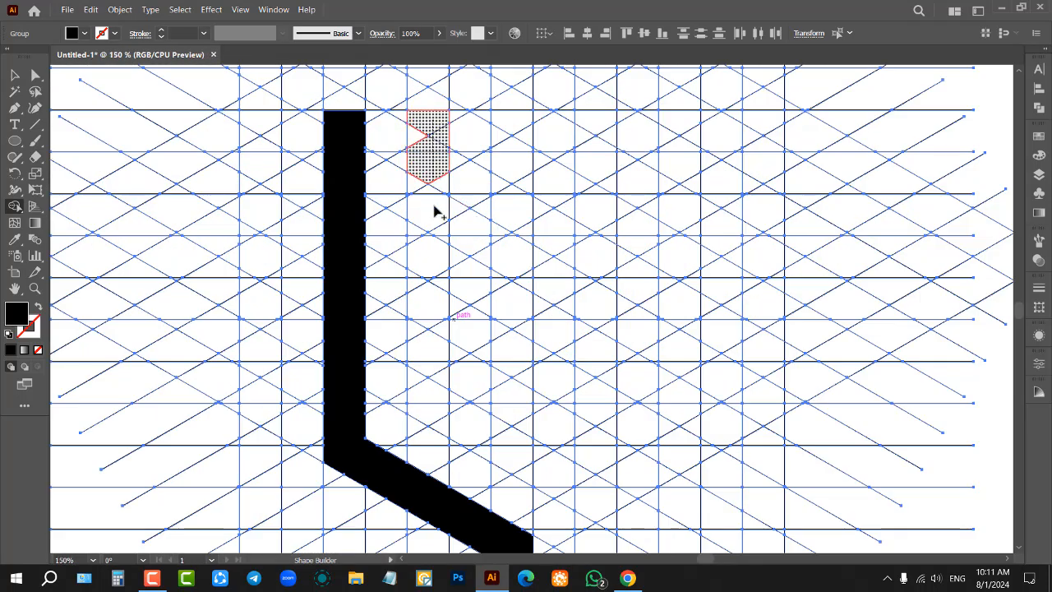
mouse_move(434, 211)
mouse_down()
mouse_move(439, 426)
mouse_move(419, 294)
mouse_move(424, 259)
mouse_move(428, 284)
mouse_up()
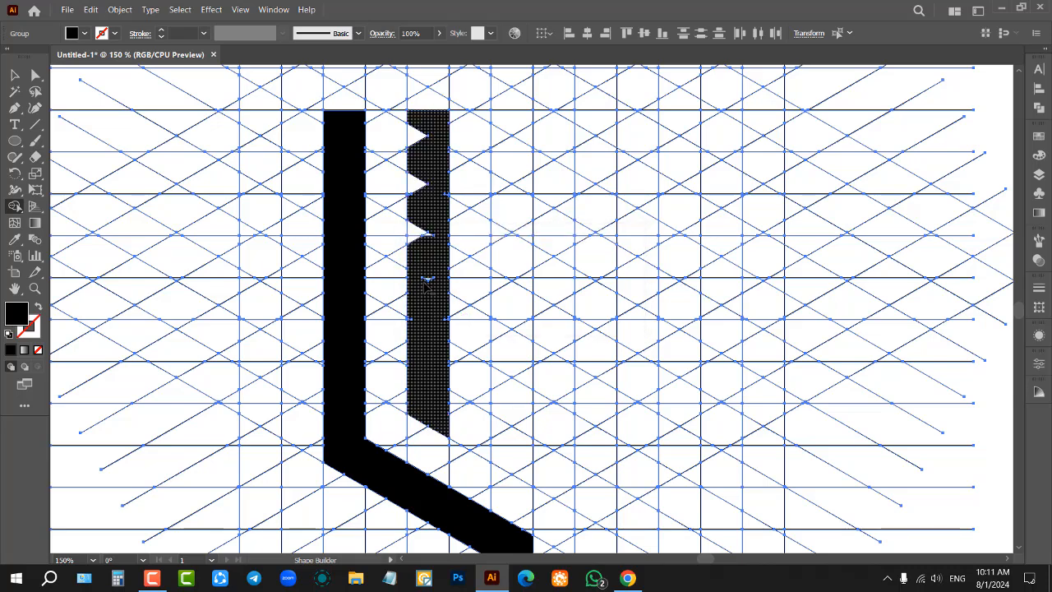
scroll(426, 280, up, 4)
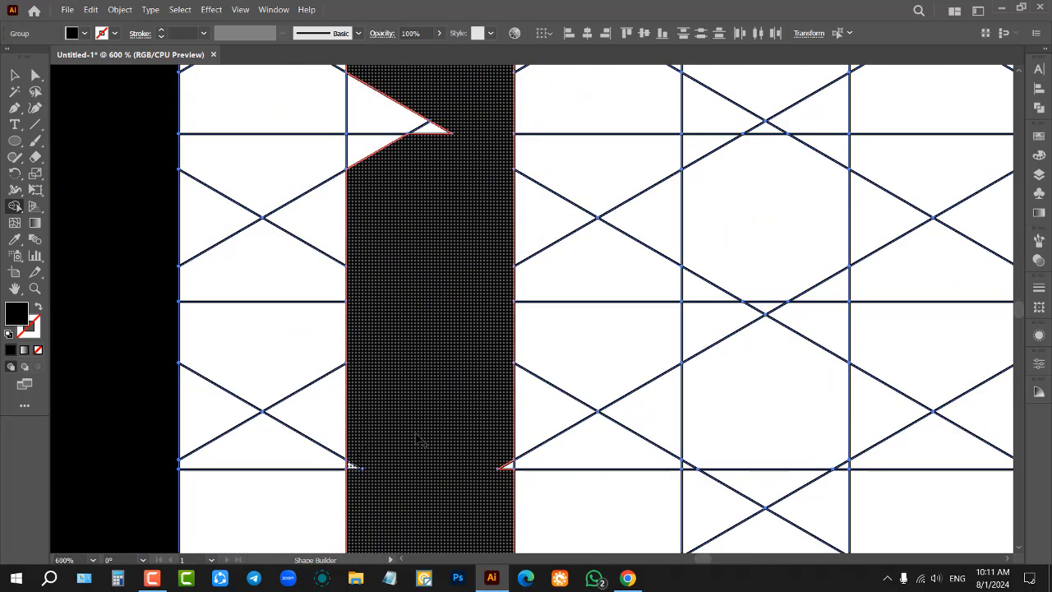
scroll(380, 147, up, 3)
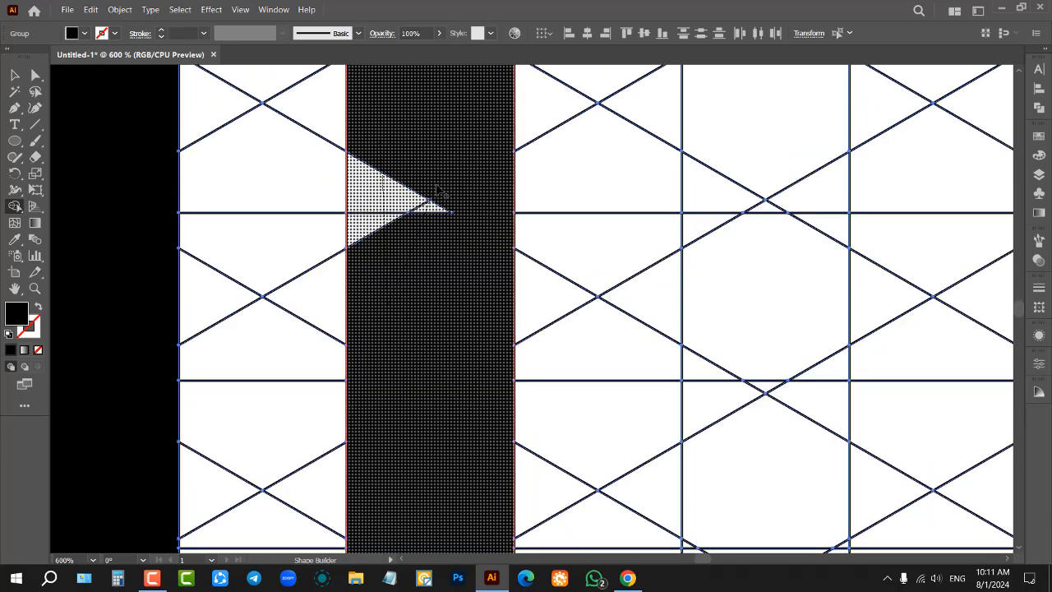
scroll(417, 251, down, 5)
scroll(421, 197, up, 4)
mouse_move(420, 197)
mouse_down()
mouse_move(380, 212)
mouse_move(391, 327)
mouse_up()
Merge the remaining small slivers at both edges of the C's left stem into the shape
scroll(363, 389, up, 2)
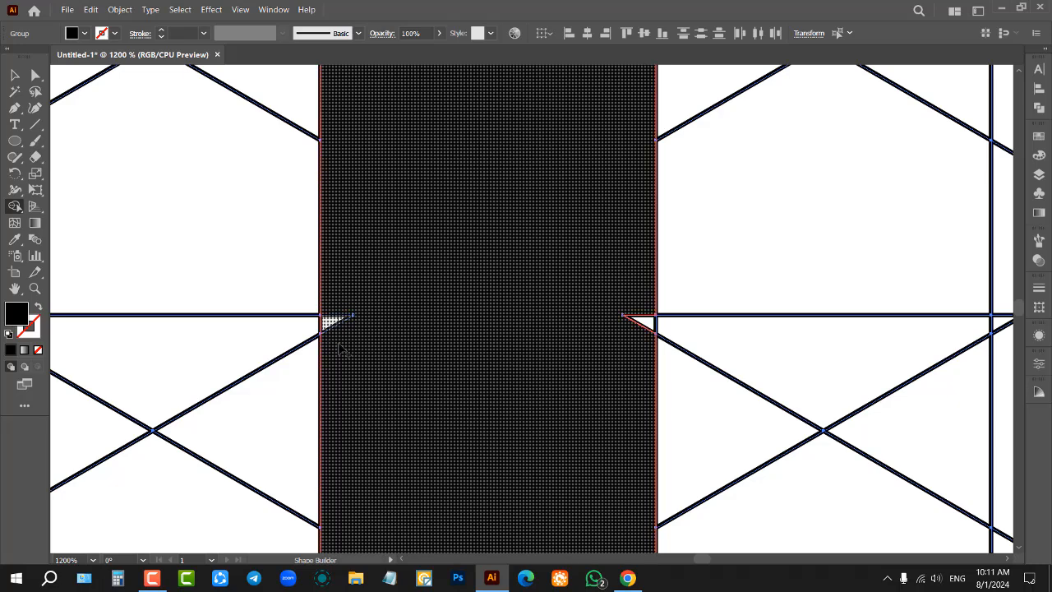
mouse_move(582, 311)
mouse_down()
mouse_move(634, 310)
mouse_move(639, 359)
mouse_up()
scroll(475, 226, down, 5)
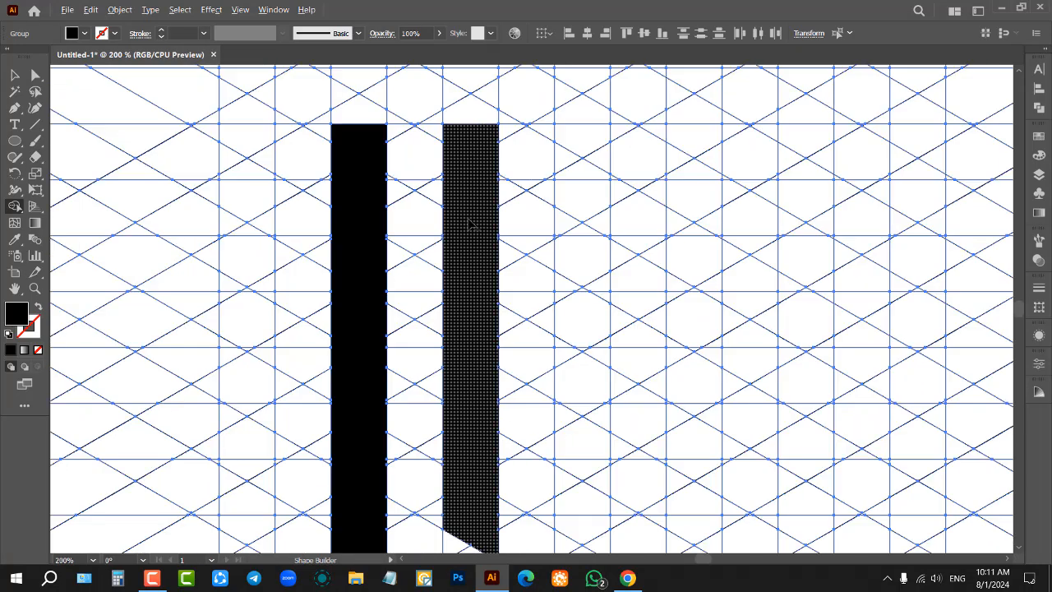
scroll(467, 221, up, 1)
scroll(468, 224, down, 5)
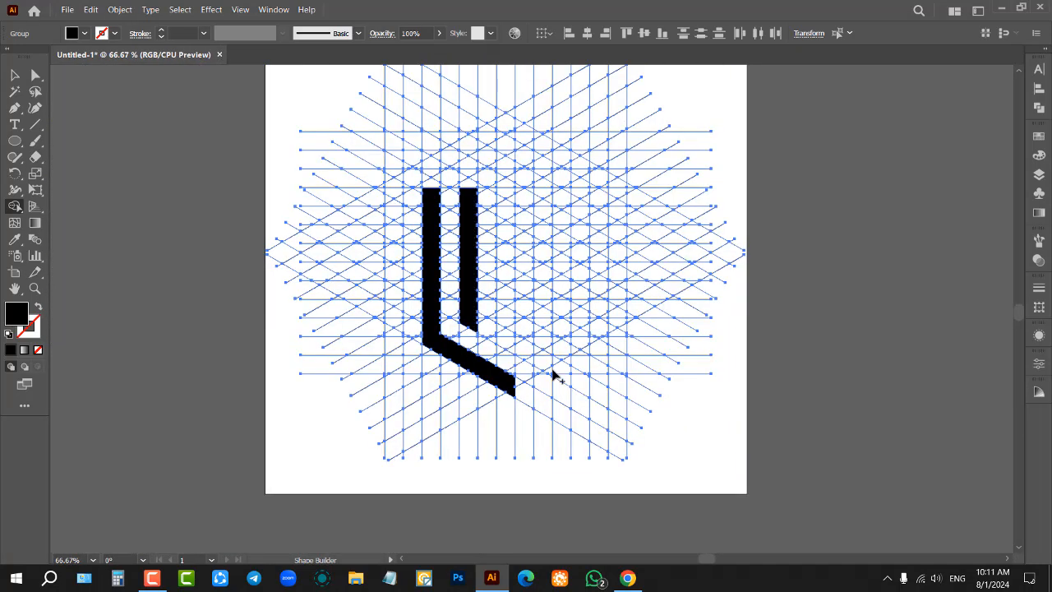
Extend the C's stem with a top bar two columns wide and the start of its right arm, including the slivers along the bar
scroll(530, 306, up, 1)
scroll(496, 131, up, 1)
scroll(496, 132, up, 1)
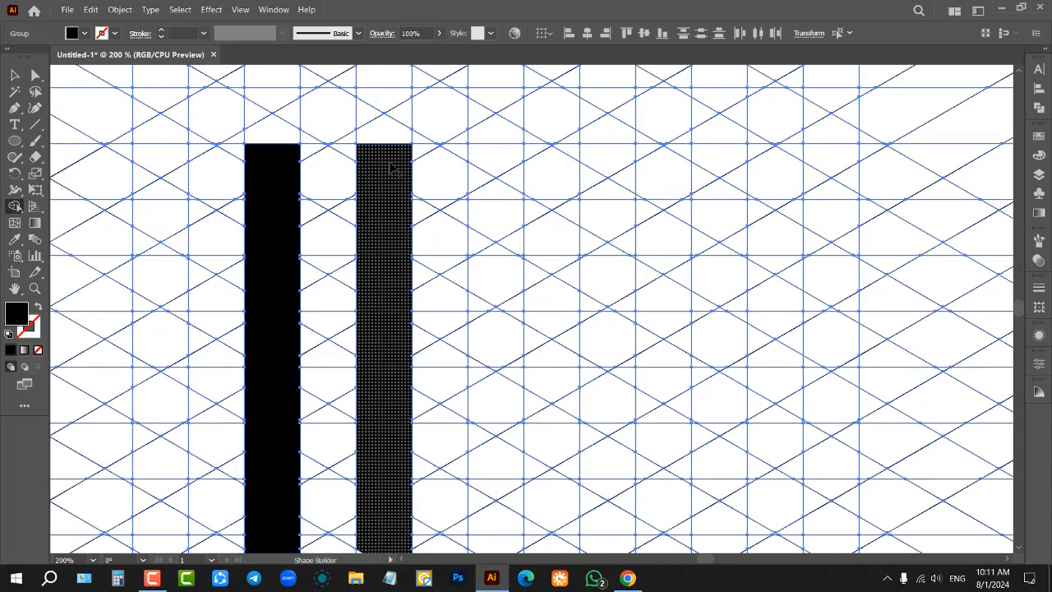
mouse_move(411, 156)
mouse_down()
mouse_move(490, 155)
mouse_move(503, 237)
mouse_up()
scroll(442, 165, up, 3)
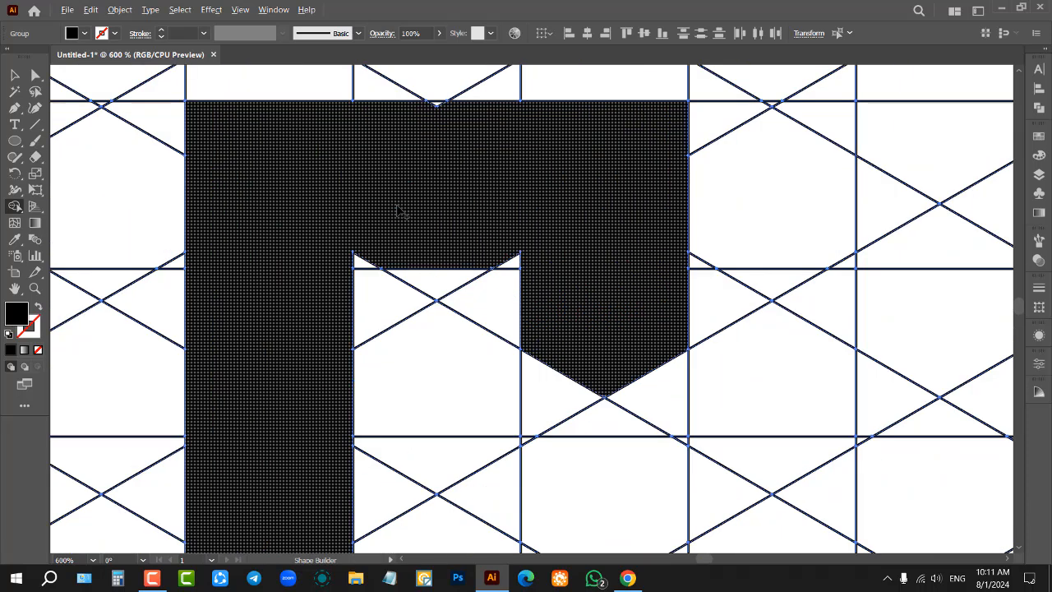
mouse_move(349, 259)
mouse_down()
mouse_move(542, 255)
mouse_move(503, 150)
mouse_up()
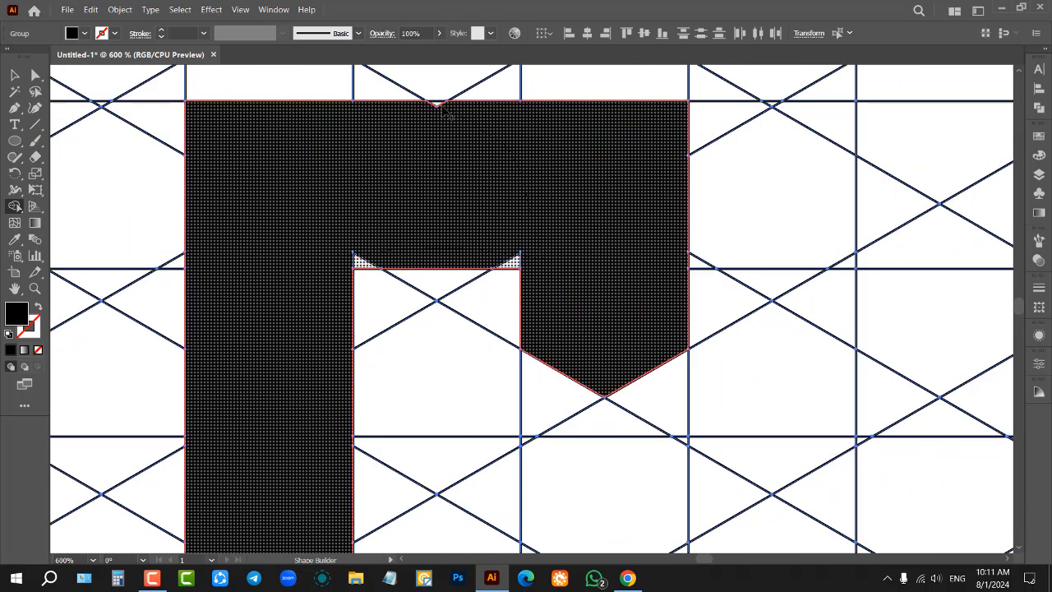
drag(440, 107, 440, 107)
Extend the C's upper right arm down to a slanted end and merge the slivers along its edges
scroll(449, 270, down, 4)
scroll(449, 270, up, 1)
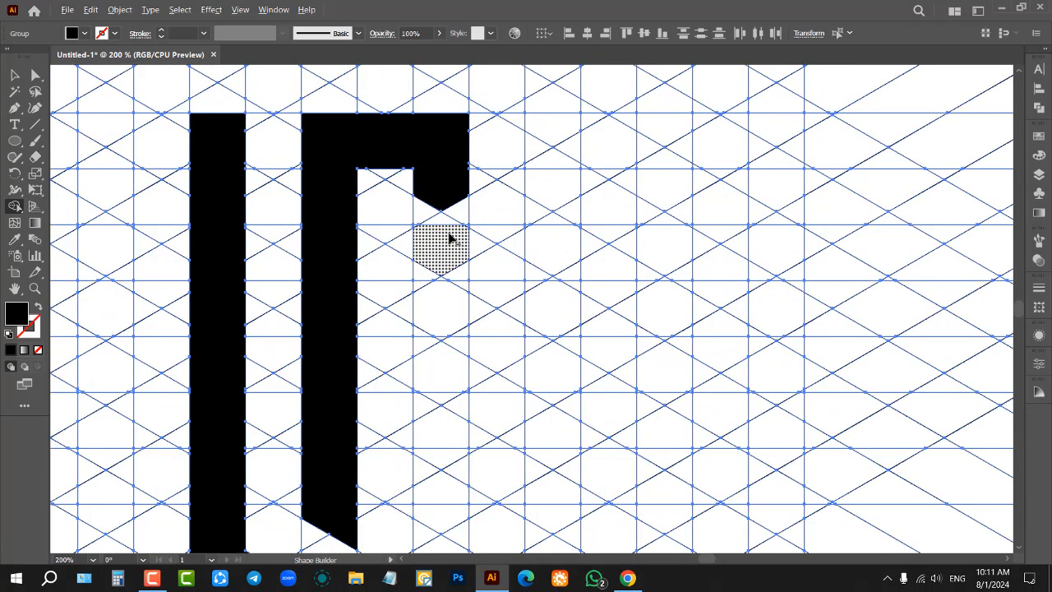
mouse_move(458, 296)
mouse_down()
mouse_move(458, 343)
mouse_move(431, 193)
mouse_move(436, 292)
mouse_move(458, 218)
mouse_move(460, 238)
mouse_up()
scroll(459, 238, down, 3)
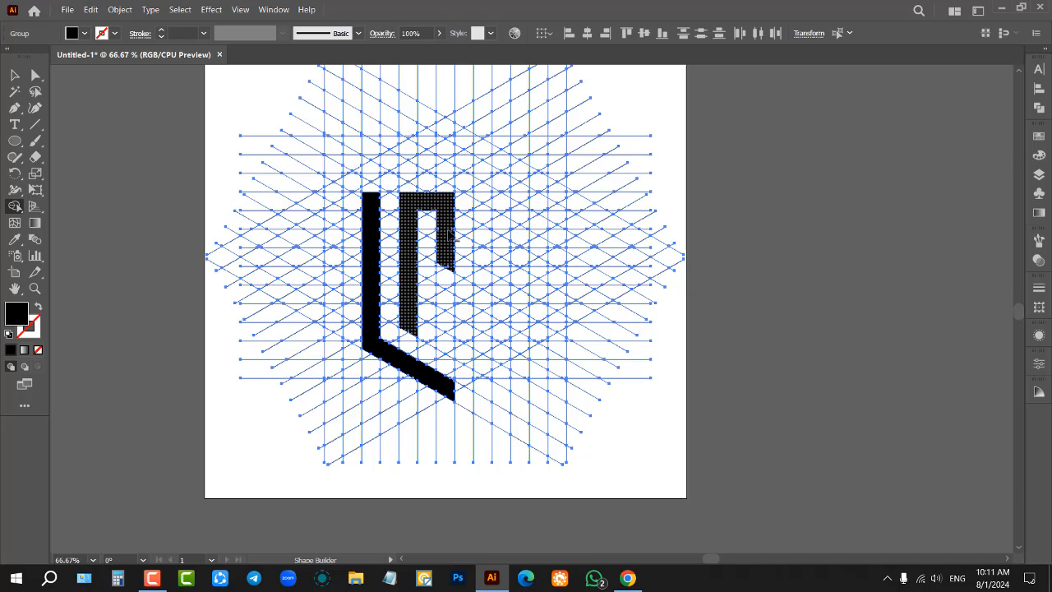
scroll(449, 236, up, 5)
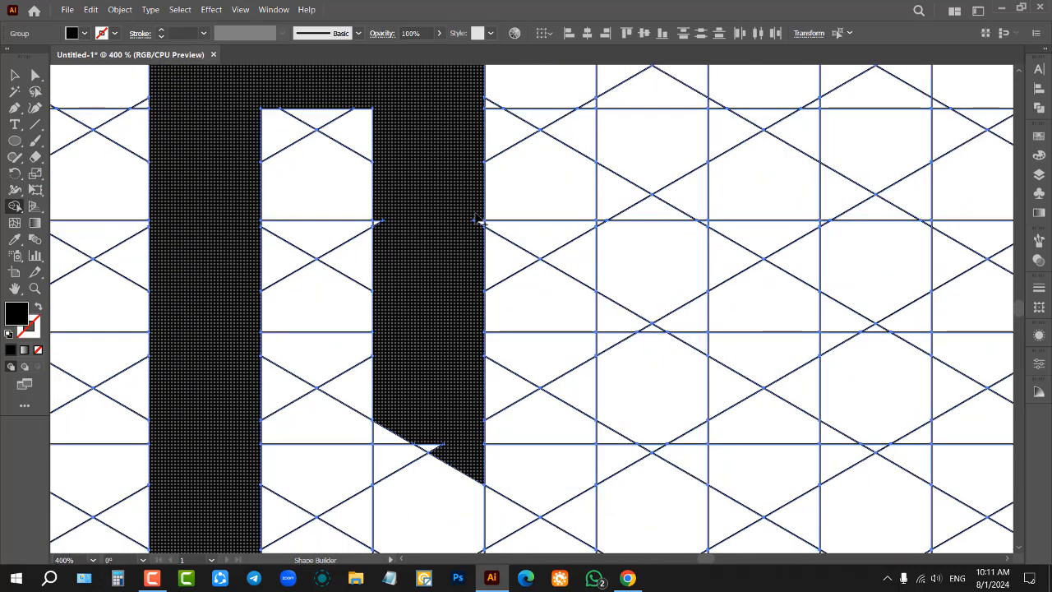
drag(378, 222, 441, 452)
scroll(424, 329, down, 5)
Merge grid cells into the C's slanted base and lower right arm, leaving a slanted gap below the upper arm
scroll(423, 429, up, 3)
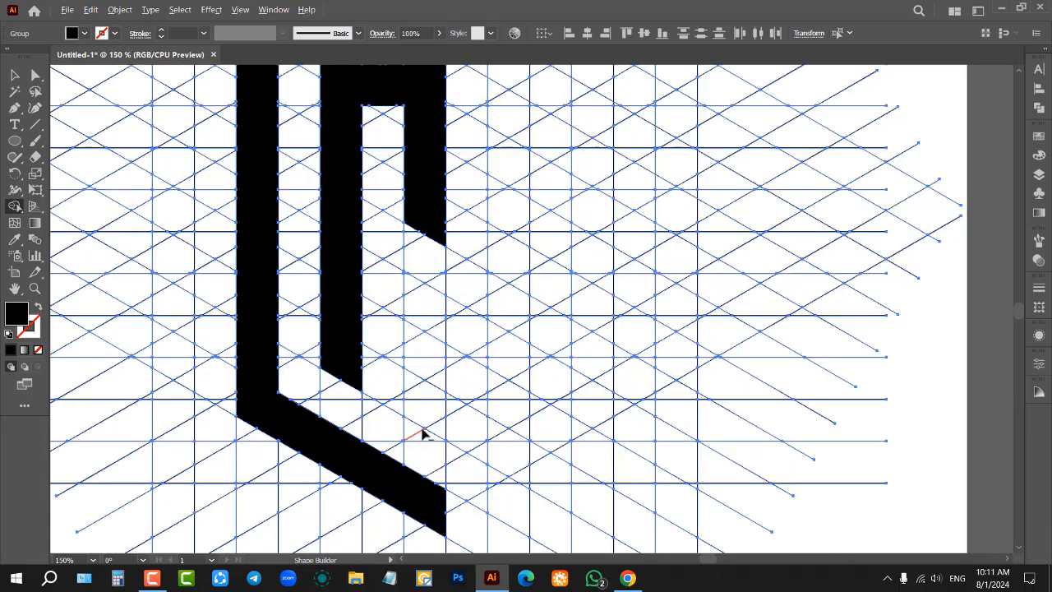
mouse_move(370, 364)
mouse_down()
mouse_move(436, 425)
mouse_move(433, 328)
mouse_move(412, 287)
mouse_up()
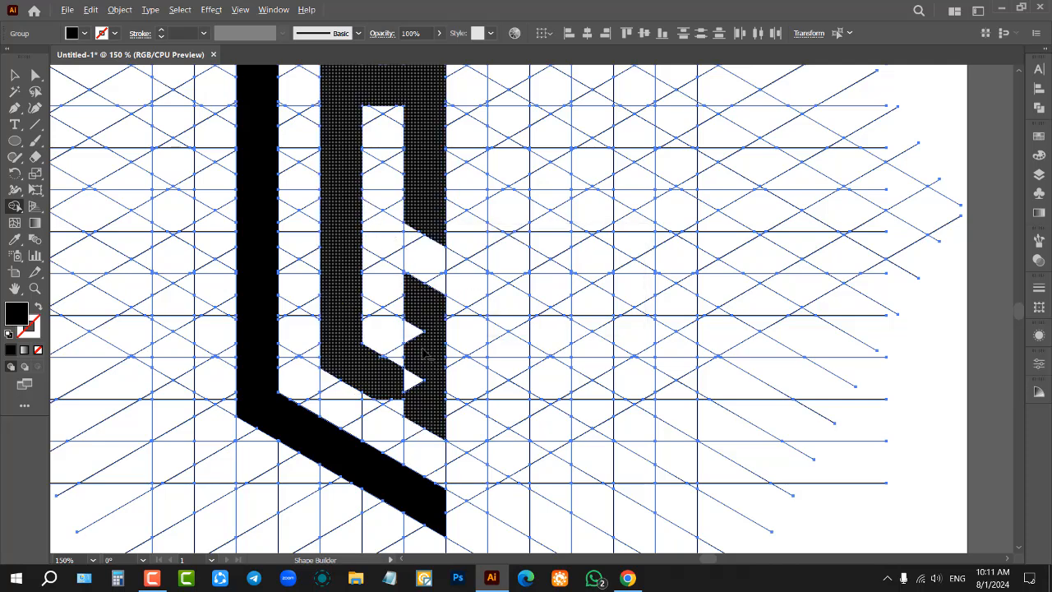
scroll(424, 355, up, 1)
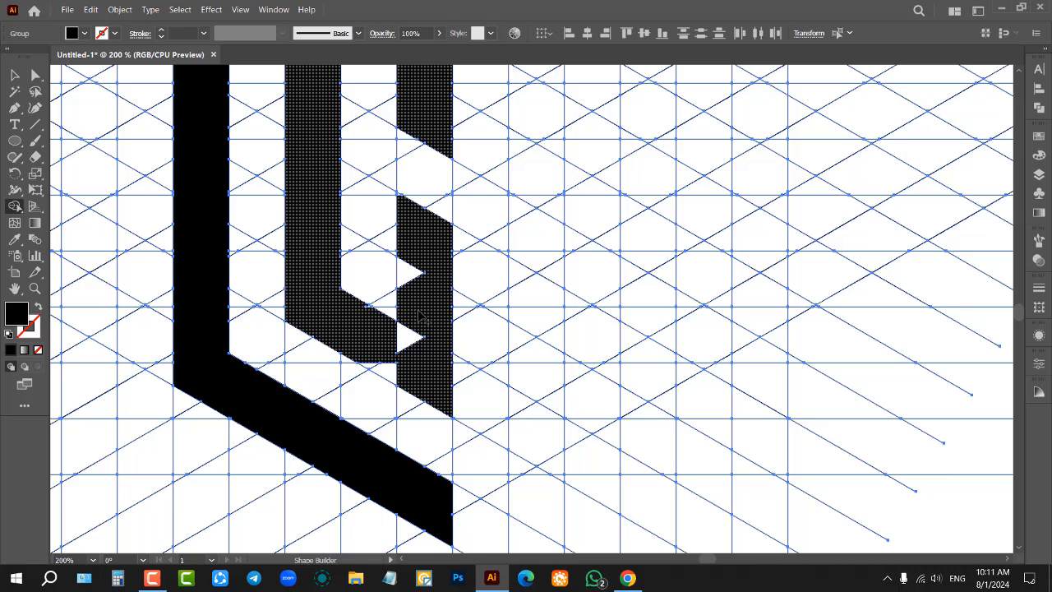
click(398, 377)
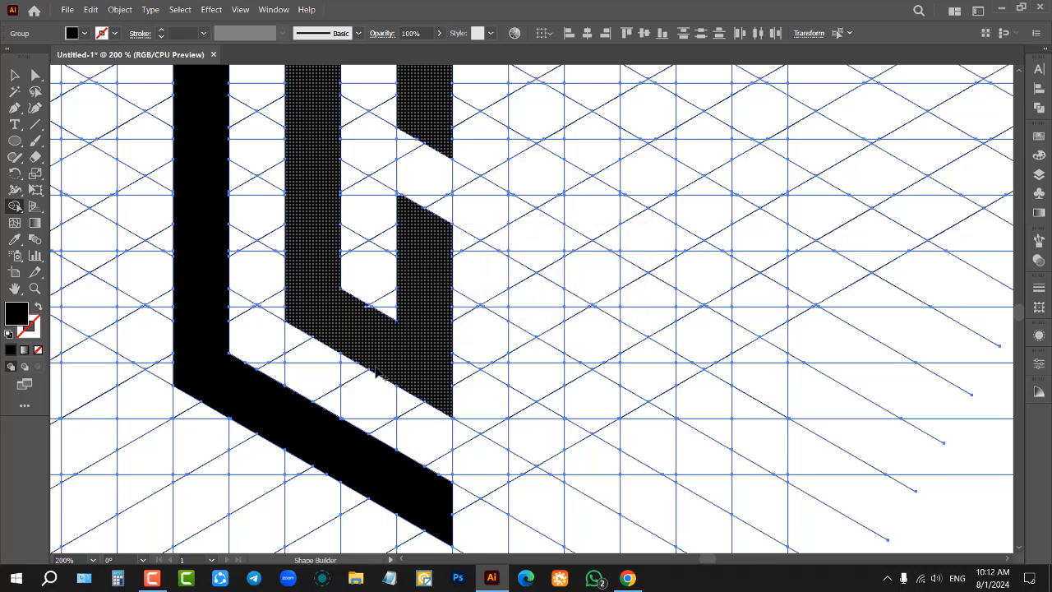
scroll(328, 316, up, 3)
scroll(334, 315, up, 2)
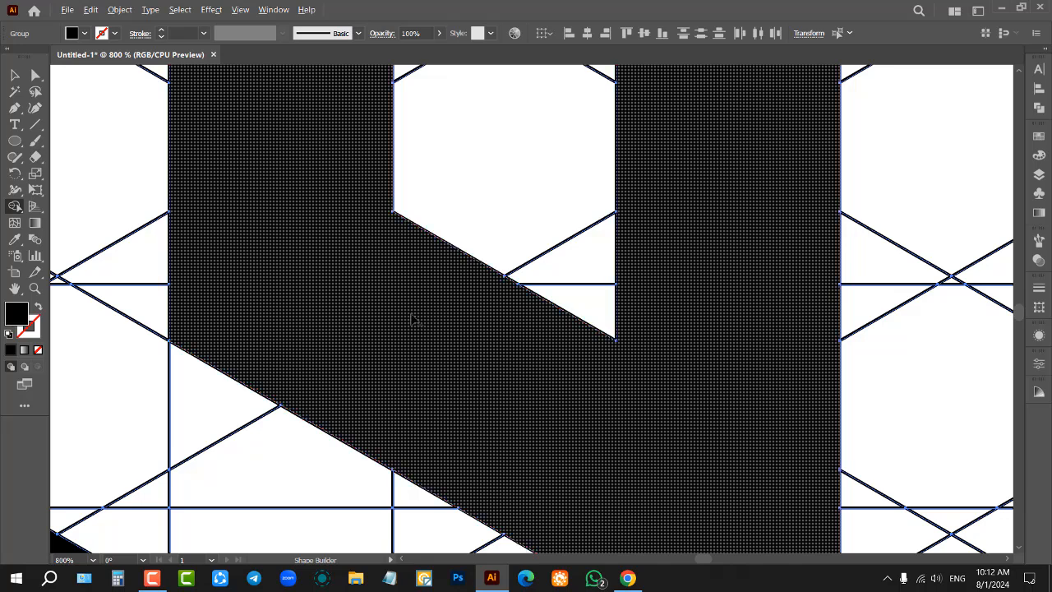
scroll(425, 332, down, 6)
scroll(466, 326, up, 6)
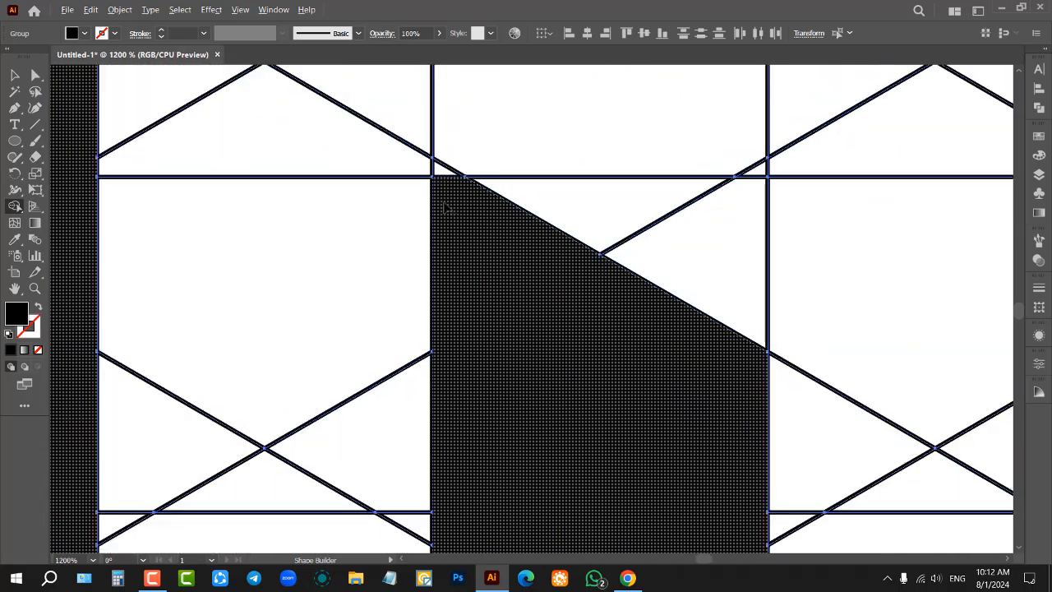
scroll(489, 279, down, 5)
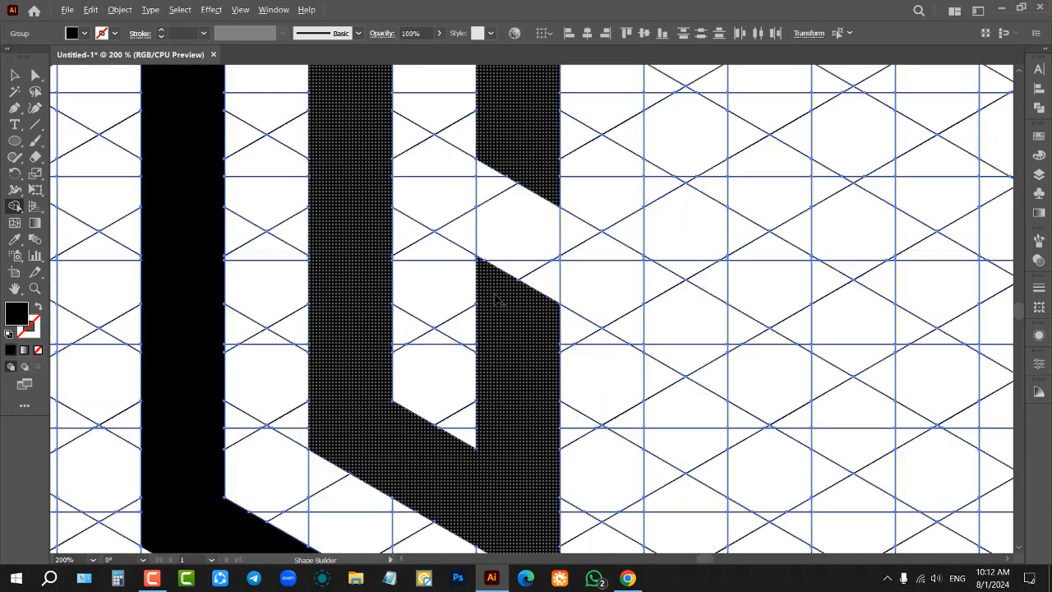
Merge a column of grid cells into the S's upper left stem with a slanted end, leaving one empty column beside the C
scroll(437, 197, down, 2)
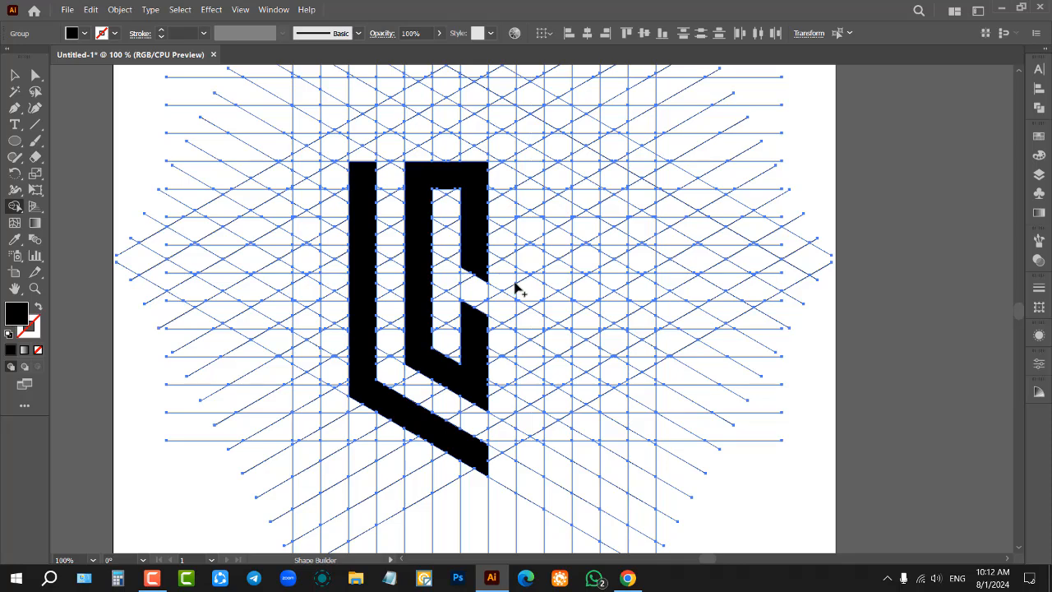
mouse_move(528, 173)
mouse_down()
mouse_move(537, 304)
mouse_move(522, 213)
mouse_move(531, 174)
mouse_move(538, 281)
mouse_move(538, 262)
mouse_move(503, 295)
mouse_up()
scroll(549, 215, up, 5)
drag(360, 269, 353, 272)
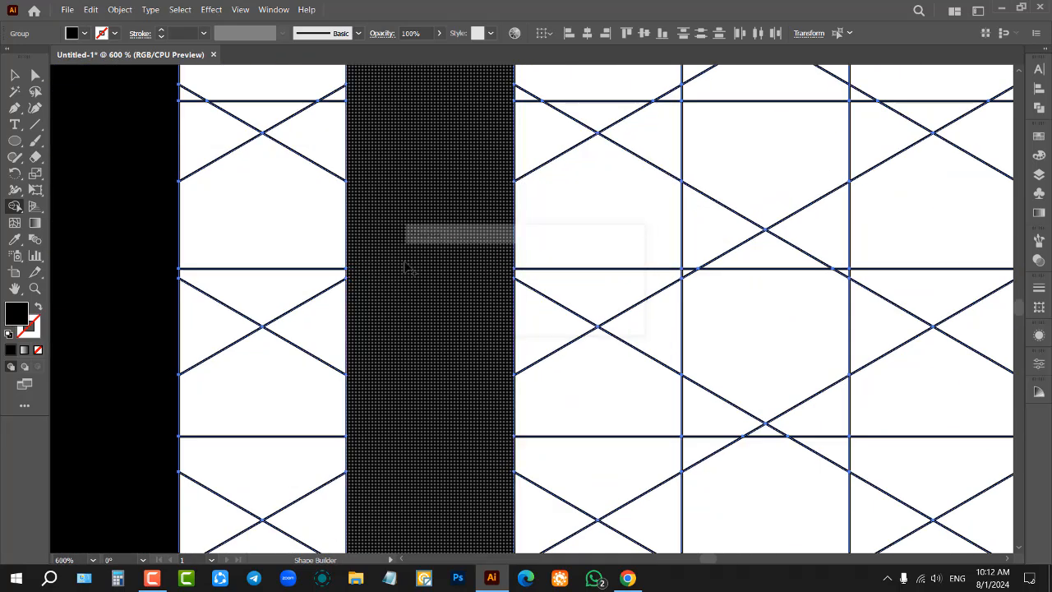
scroll(432, 259, down, 3)
scroll(457, 207, up, 5)
scroll(457, 192, down, 2)
scroll(452, 238, down, 3)
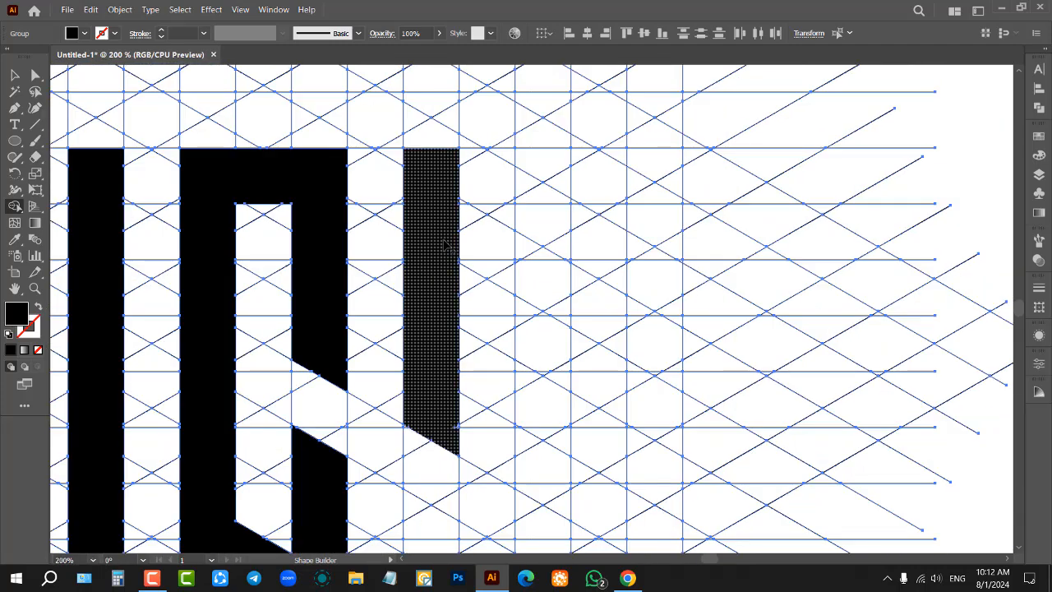
Merge the last sliver near the slanted end of the S's left stem into the shape
scroll(448, 390, up, 4)
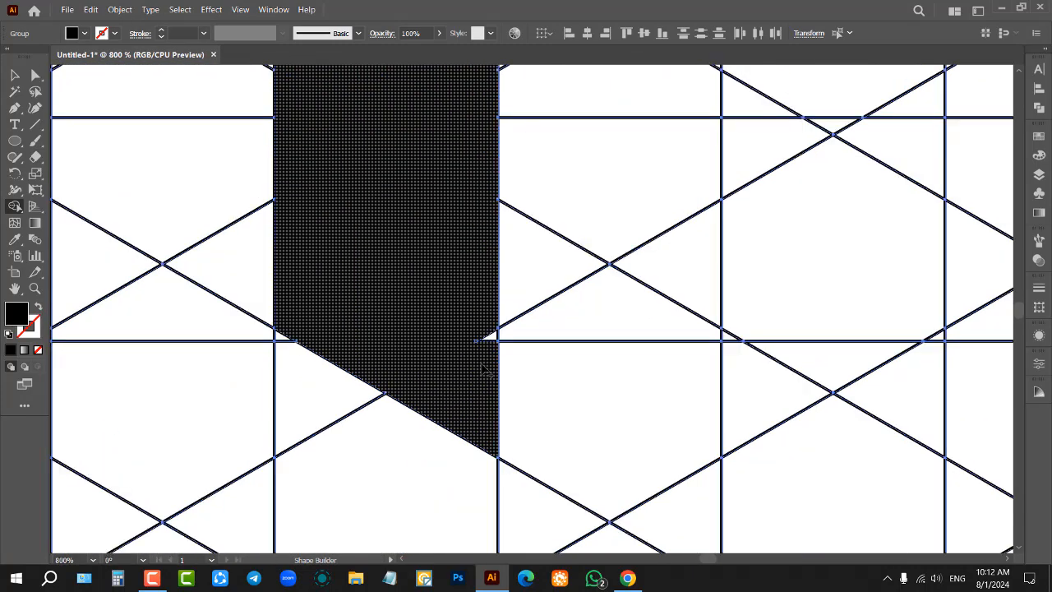
drag(482, 357, 480, 327)
scroll(427, 303, down, 2)
scroll(428, 303, down, 3)
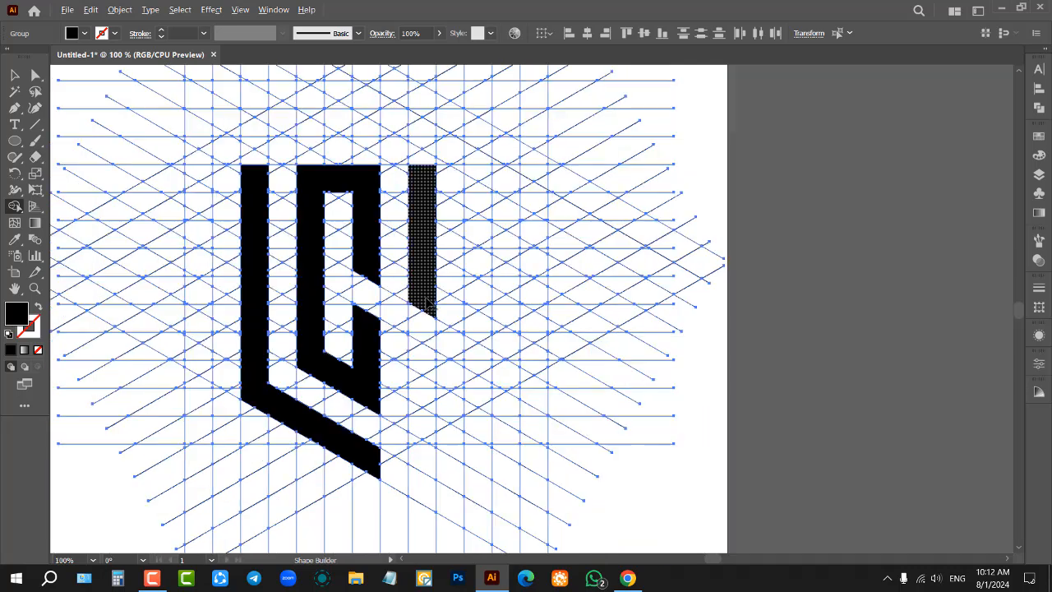
click(424, 297)
Merge grid cells into the S's top bar two columns beyond its stem and compare the result with the reference LCS monogram
scroll(522, 196, up, 2)
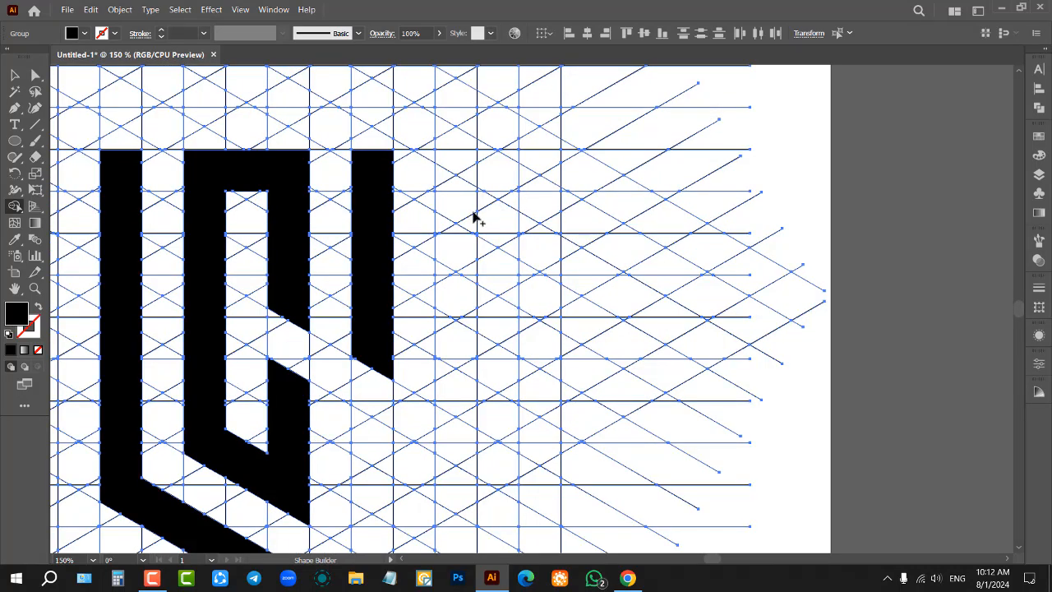
scroll(472, 217, down, 2)
scroll(433, 186, up, 2)
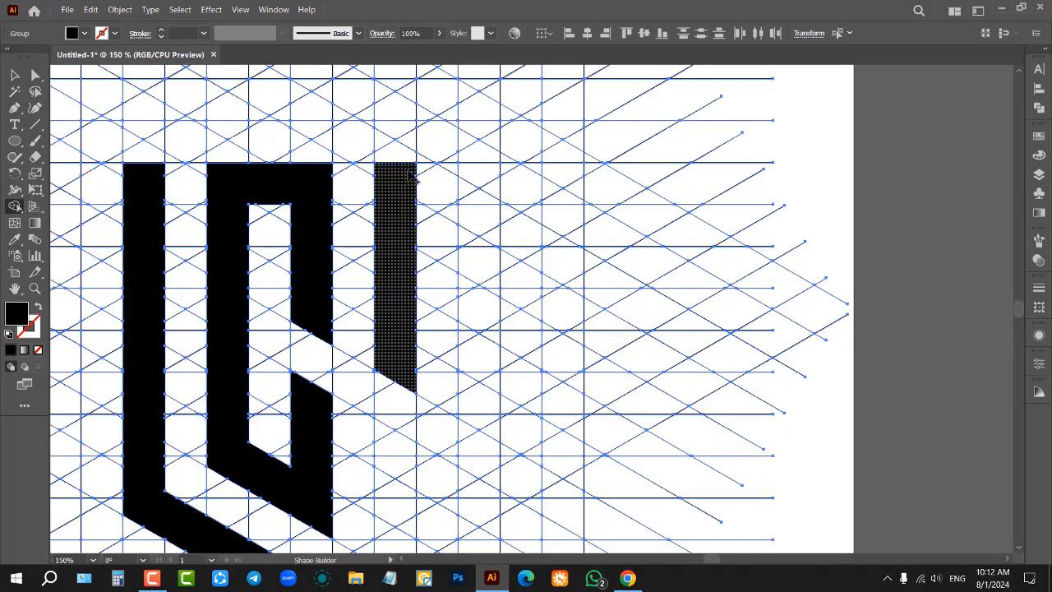
drag(411, 175, 492, 186)
scroll(542, 220, down, 4)
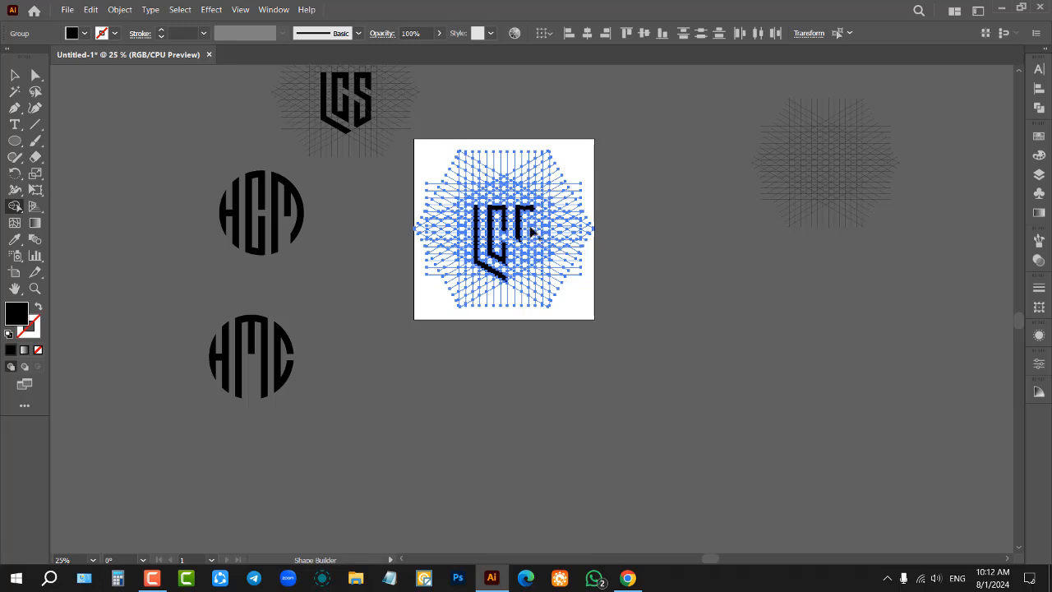
scroll(530, 232, up, 5)
drag(533, 191, 539, 314)
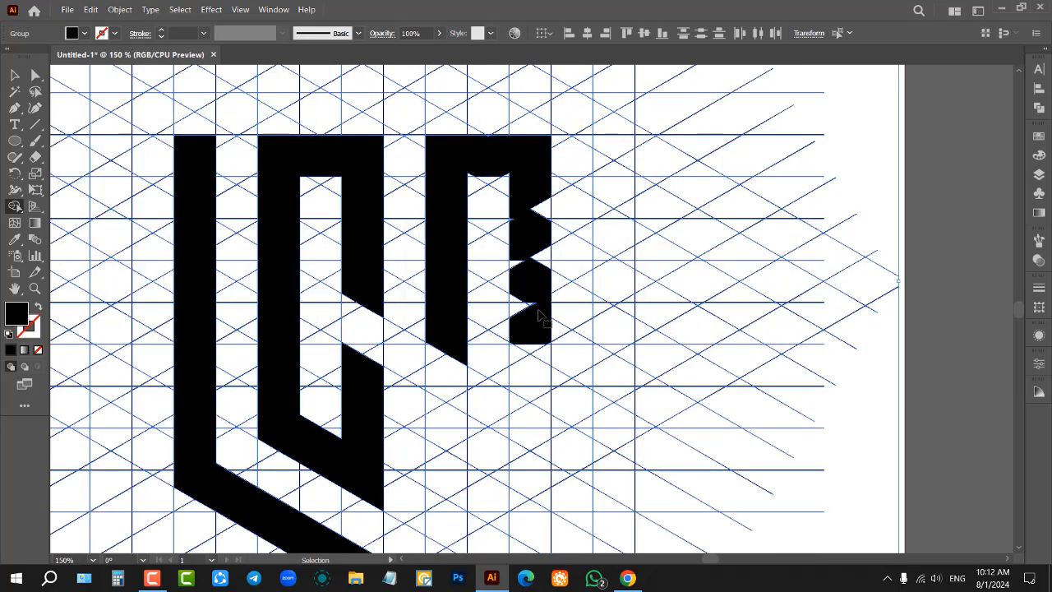
key(ctrl+z)
Merge grid cells into the S's upper right arm, ending it with a slanted edge parallel to the C's upper arm
mouse_move(531, 184)
mouse_down()
mouse_move(546, 308)
mouse_move(524, 204)
mouse_up()
scroll(523, 204, down, 2)
scroll(523, 204, up, 4)
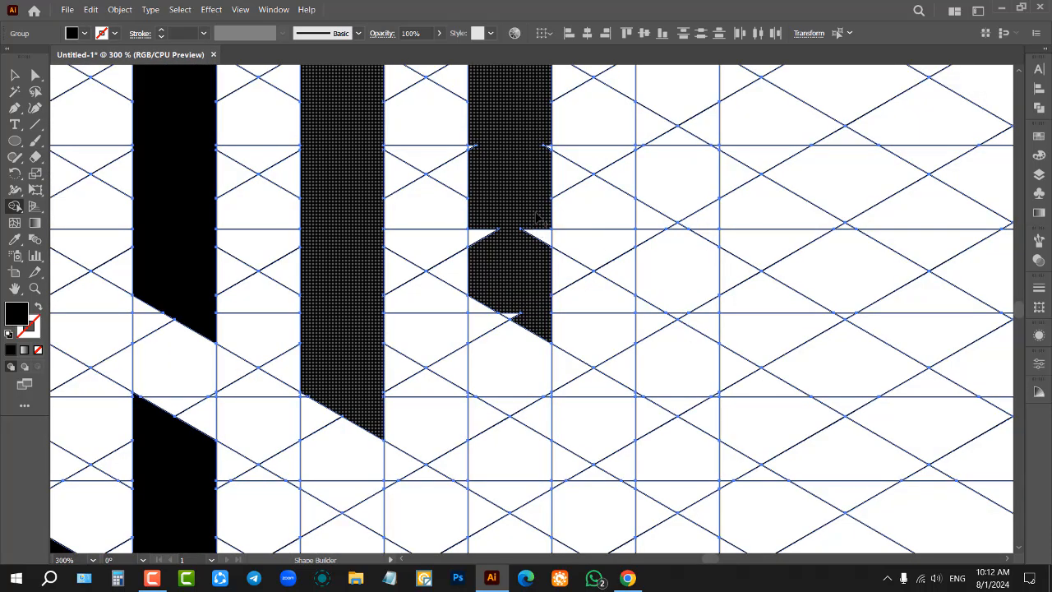
mouse_move(493, 233)
mouse_down()
mouse_move(449, 321)
mouse_move(439, 306)
mouse_move(470, 309)
mouse_move(515, 343)
mouse_move(516, 405)
mouse_move(454, 437)
mouse_move(457, 362)
mouse_up()
Merge grid cells into the S's slanted middle bar, lower right column and lower left stem with a slanted top
scroll(520, 271, down, 3)
scroll(457, 362, up, 3)
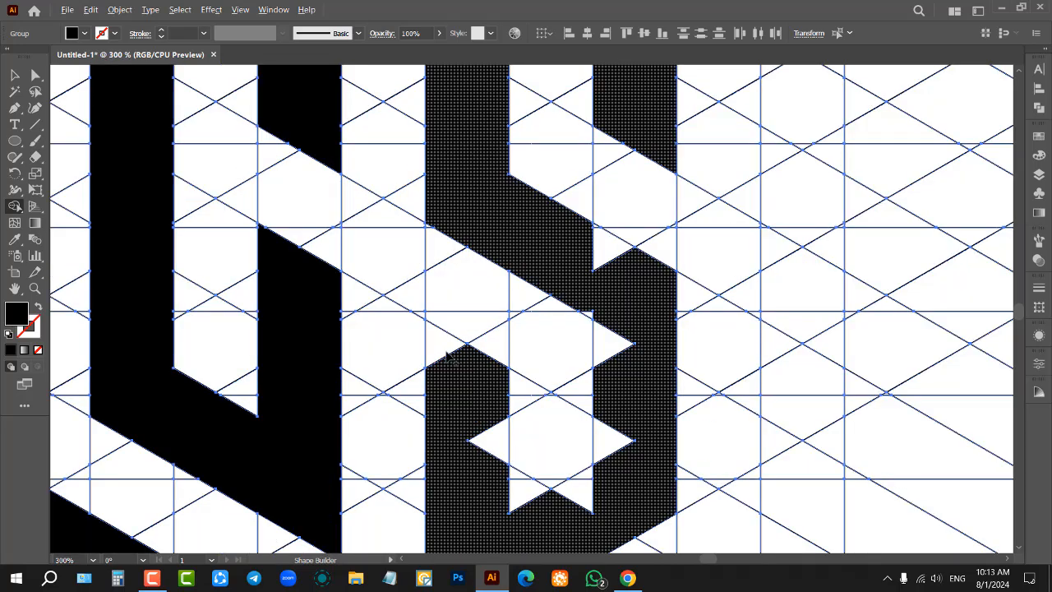
drag(493, 449, 495, 451)
scroll(526, 403, down, 2)
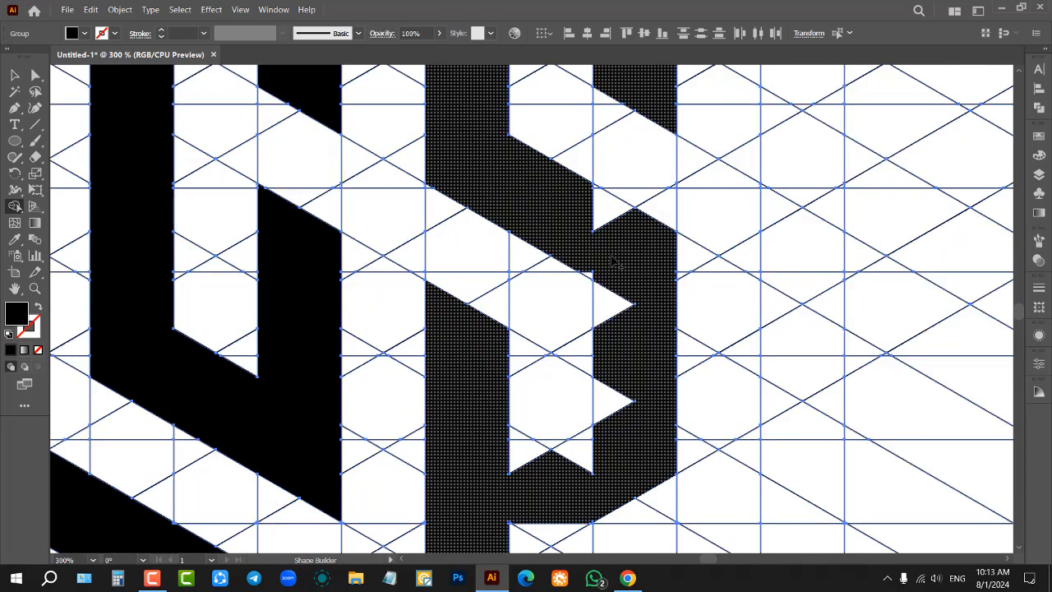
mouse_move(613, 265)
mouse_down()
mouse_move(616, 416)
mouse_move(614, 380)
mouse_up()
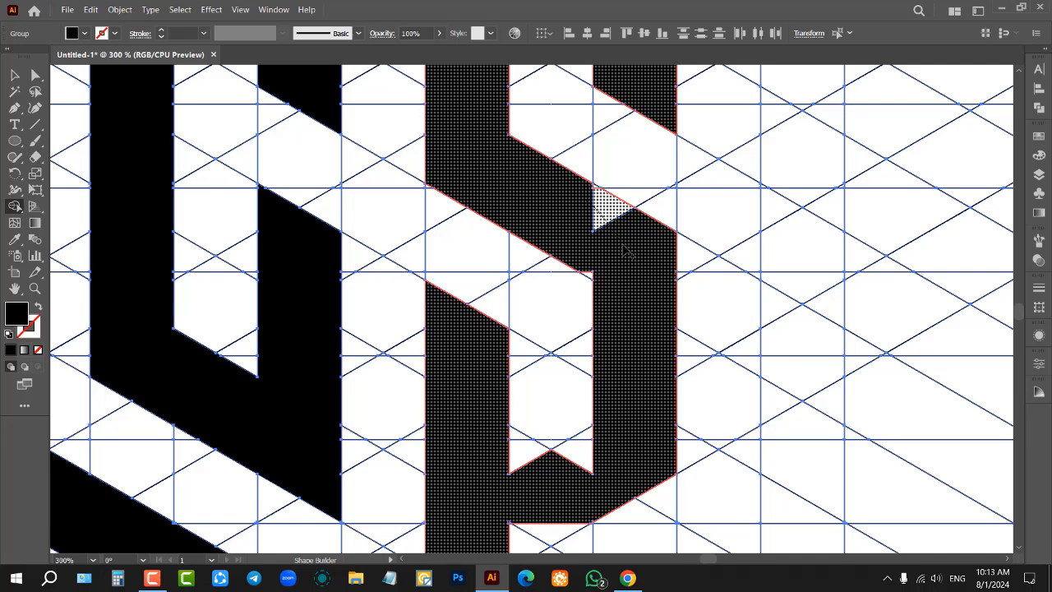
Merge the remaining cells of the S's slanted base, straightening its inner edge and completing the pointed lower left corner
scroll(603, 314, down, 4)
mouse_move(605, 309)
mouse_down()
mouse_move(568, 341)
mouse_move(490, 386)
mouse_move(565, 323)
mouse_up()
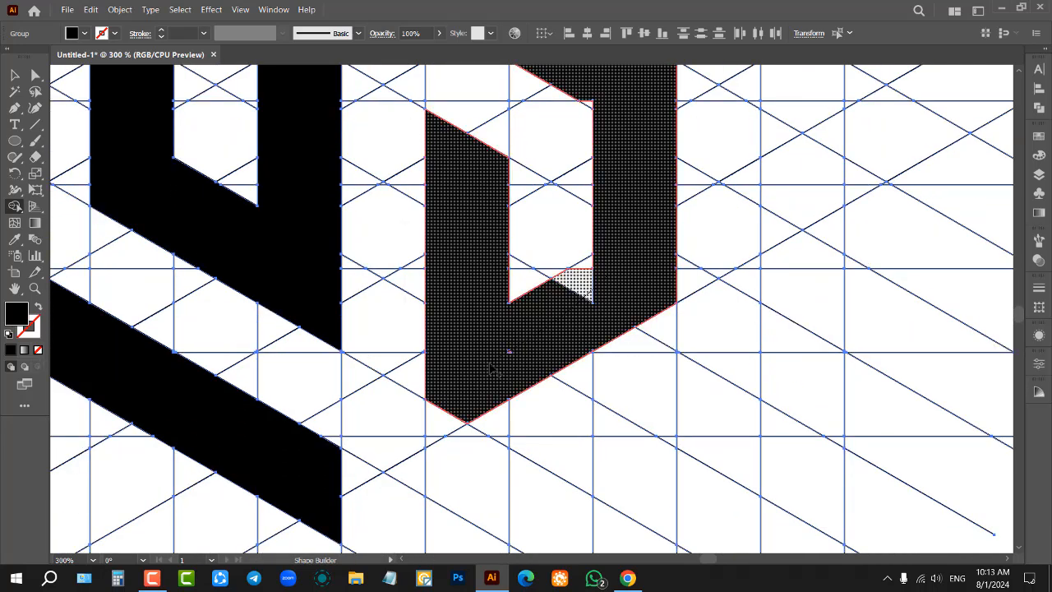
drag(491, 372, 502, 358)
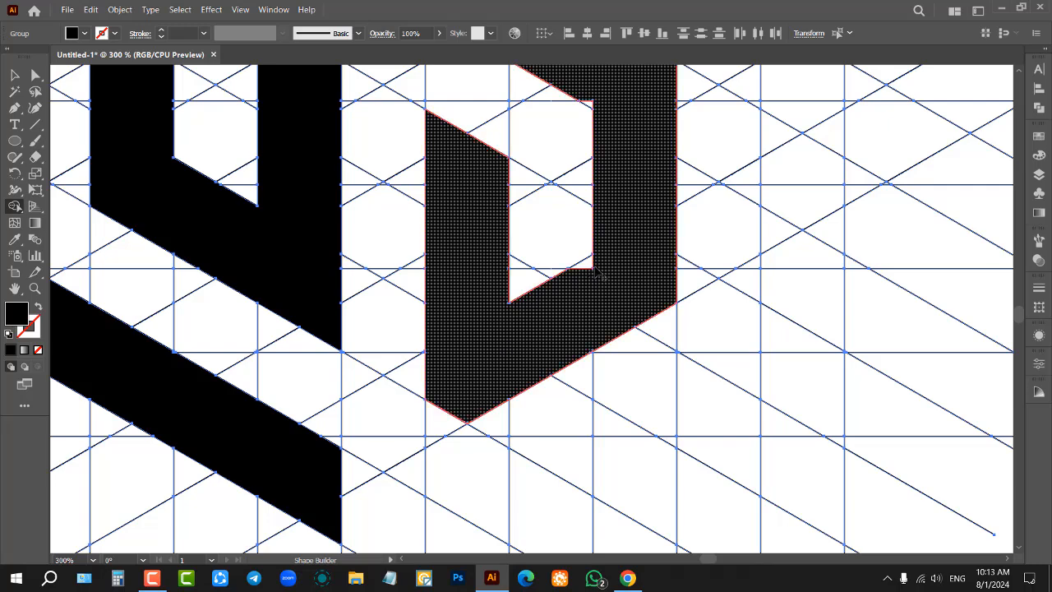
drag(597, 273, 543, 296)
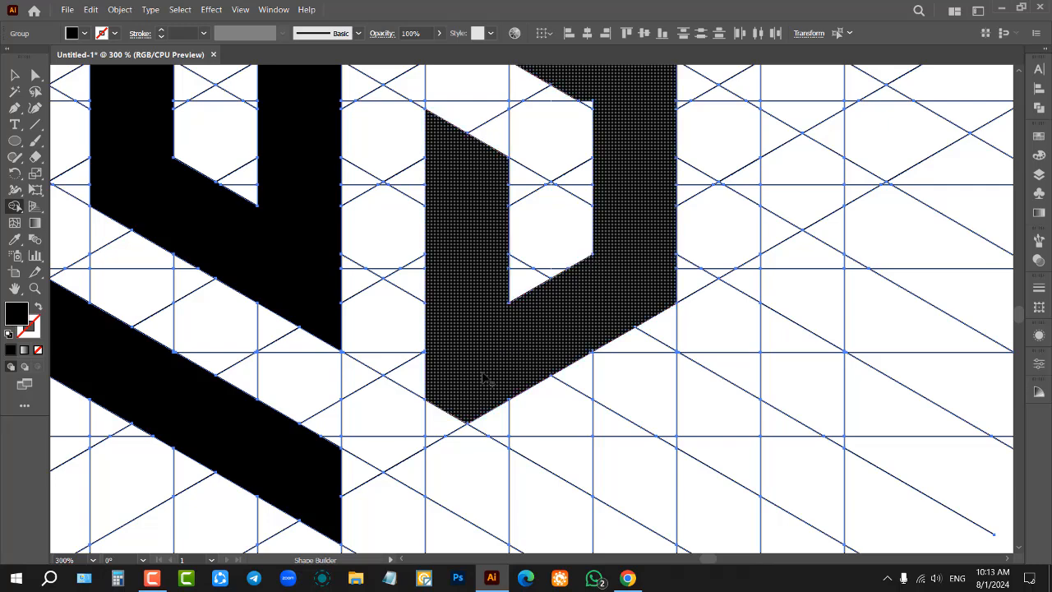
click(433, 443)
key(ctrl+1)
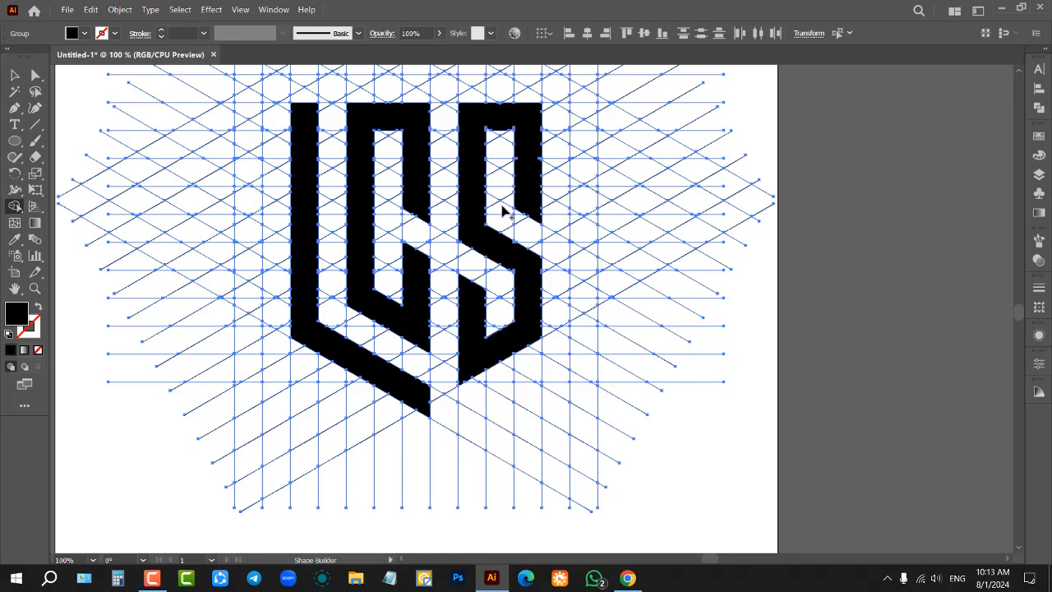
Merge the leftover slivers along both edges of the S's slanted middle bar where it meets the right column
scroll(504, 211, up, 1)
scroll(490, 390, up, 4)
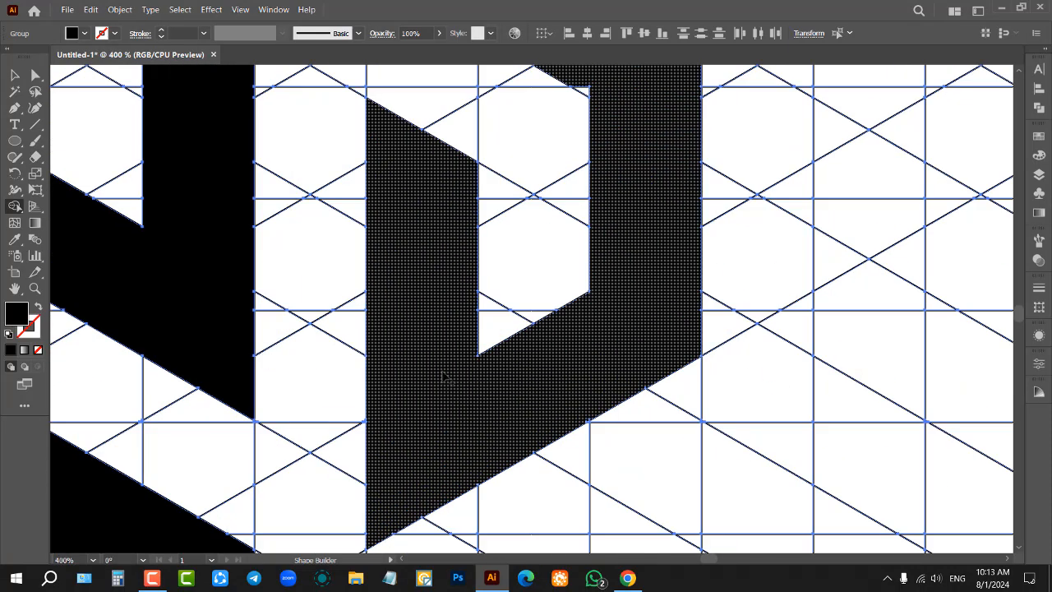
key(ctrl+1)
scroll(497, 202, up, 6)
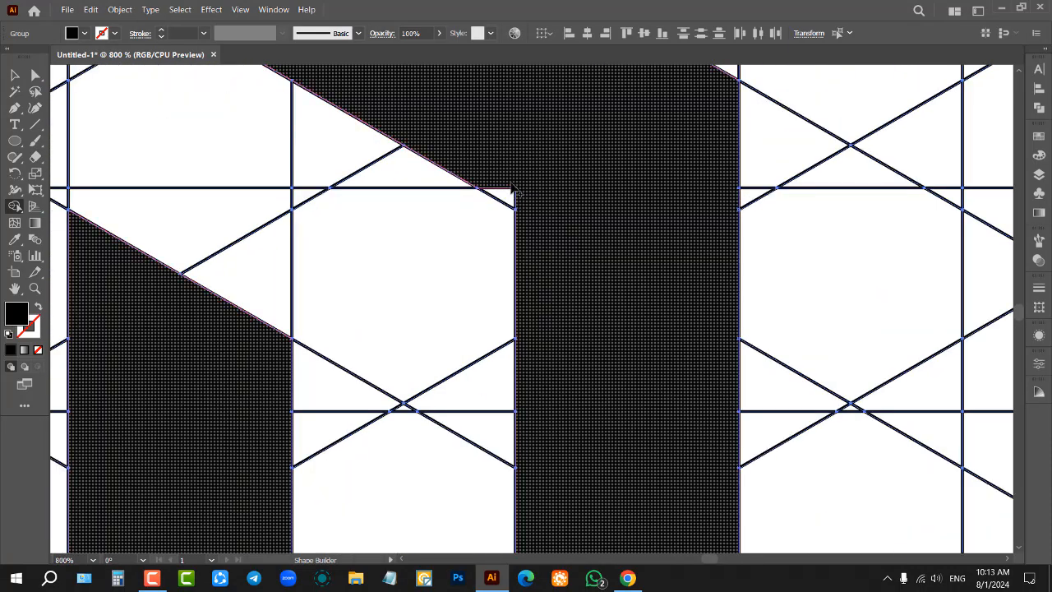
drag(519, 194, 554, 203)
scroll(556, 205, down, 4)
scroll(554, 142, up, 5)
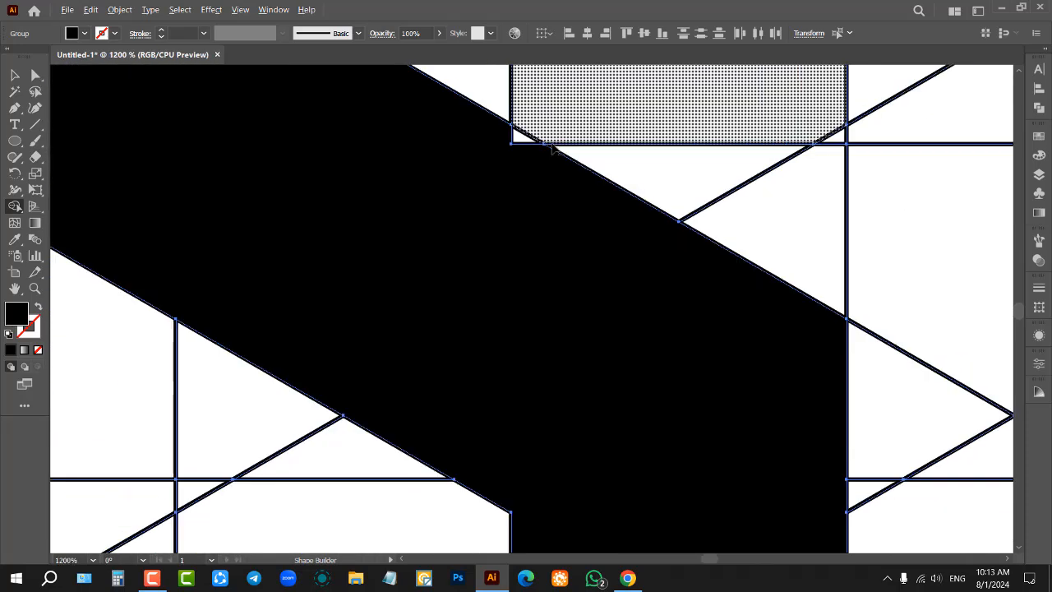
drag(518, 135, 517, 258)
scroll(526, 272, down, 5)
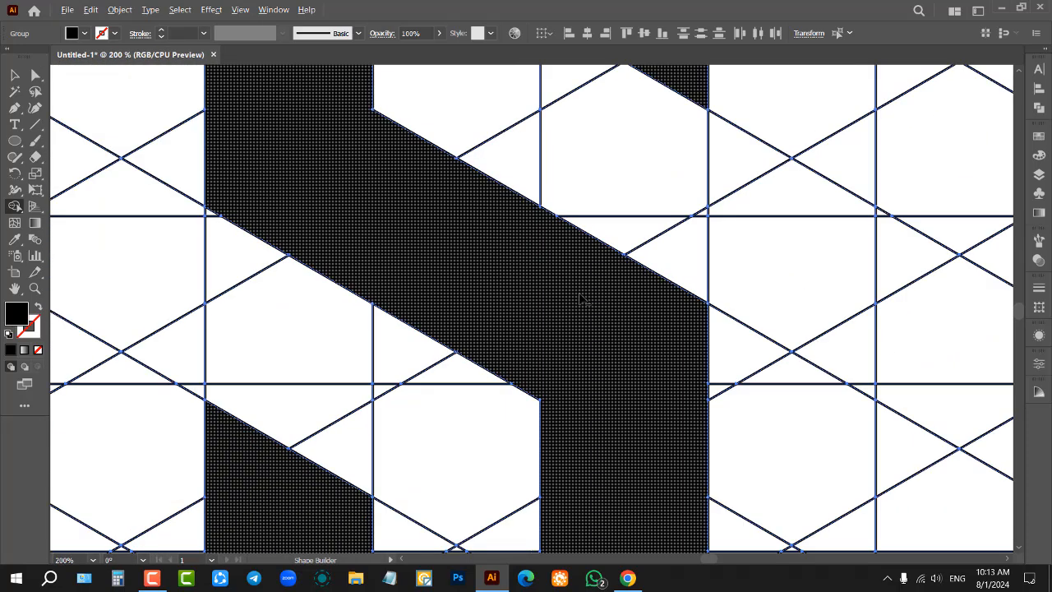
Merge the small triangles under the S's top bar and the slivers along its upper right arm into the letter
scroll(563, 169, up, 6)
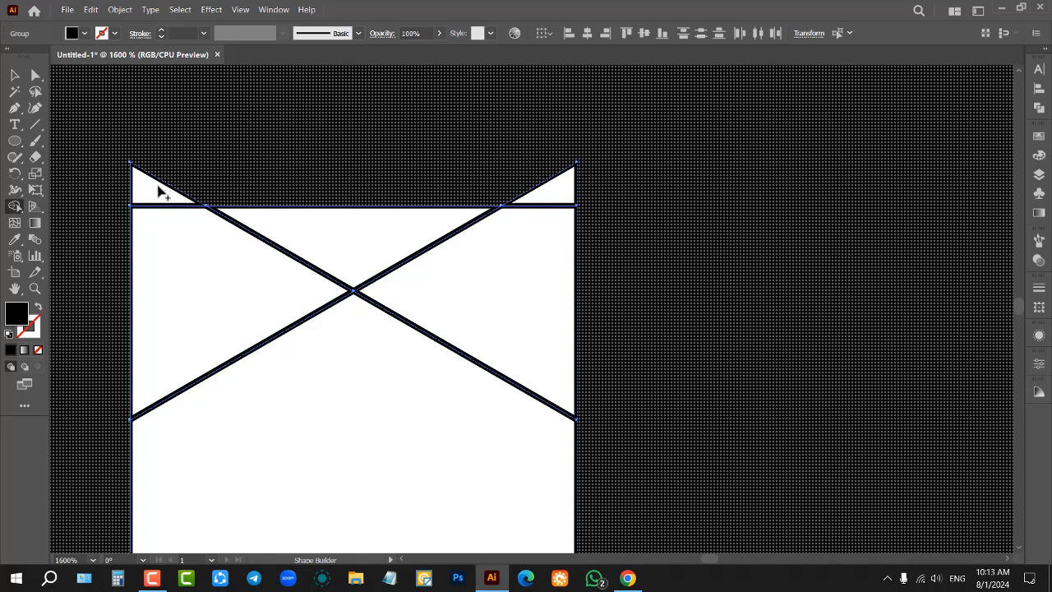
mouse_move(162, 192)
mouse_down()
mouse_move(431, 163)
mouse_move(613, 196)
mouse_up()
scroll(481, 189, down, 6)
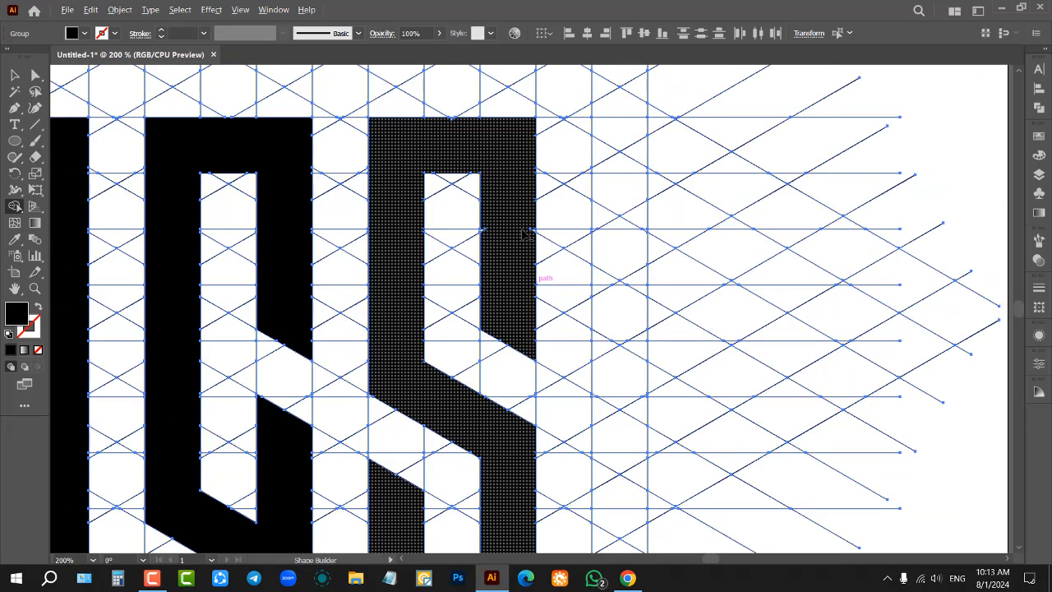
scroll(524, 232, up, 5)
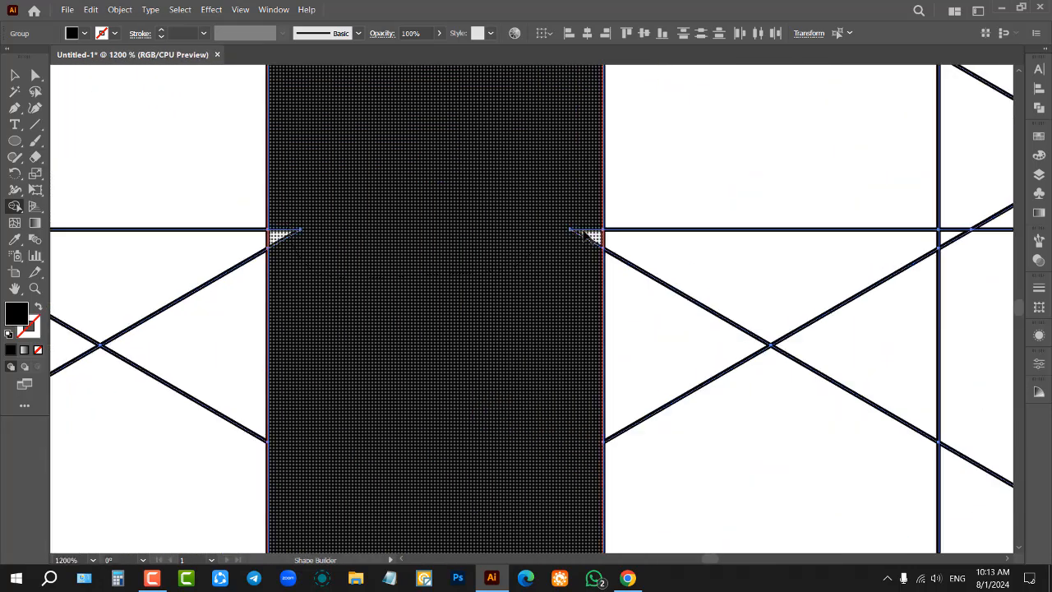
click(589, 234)
scroll(543, 223, down, 8)
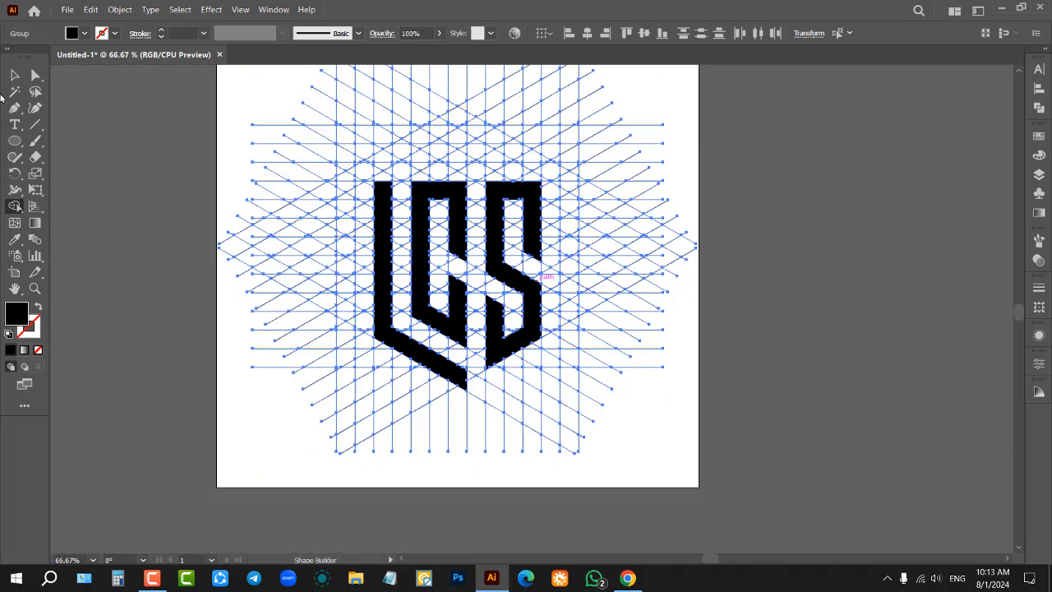
Ungroup the merged letters and grid lines so each letter can be selected separately
click(14, 75)
click(154, 162)
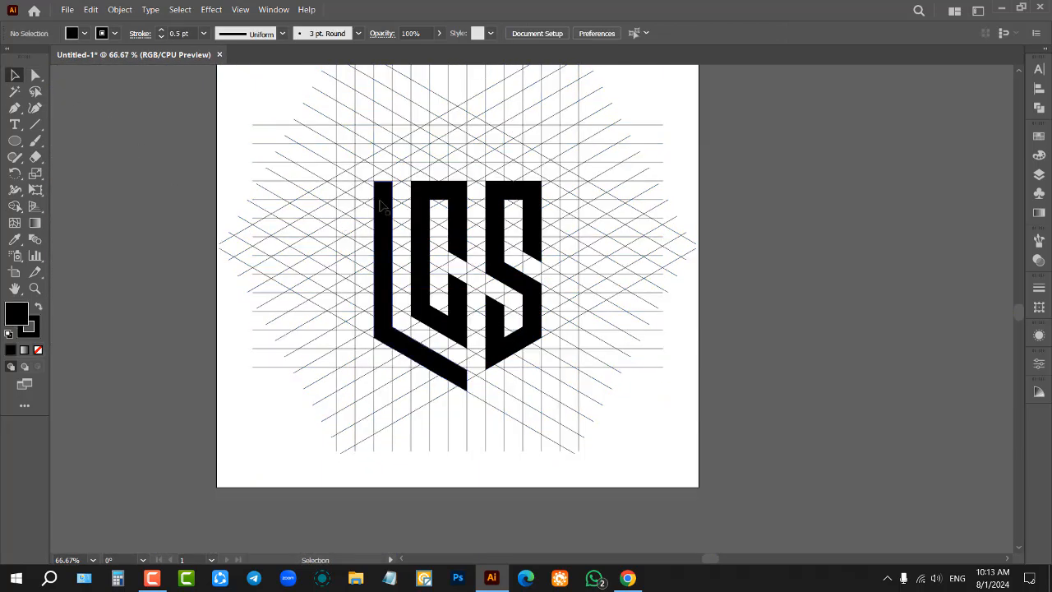
click(382, 203)
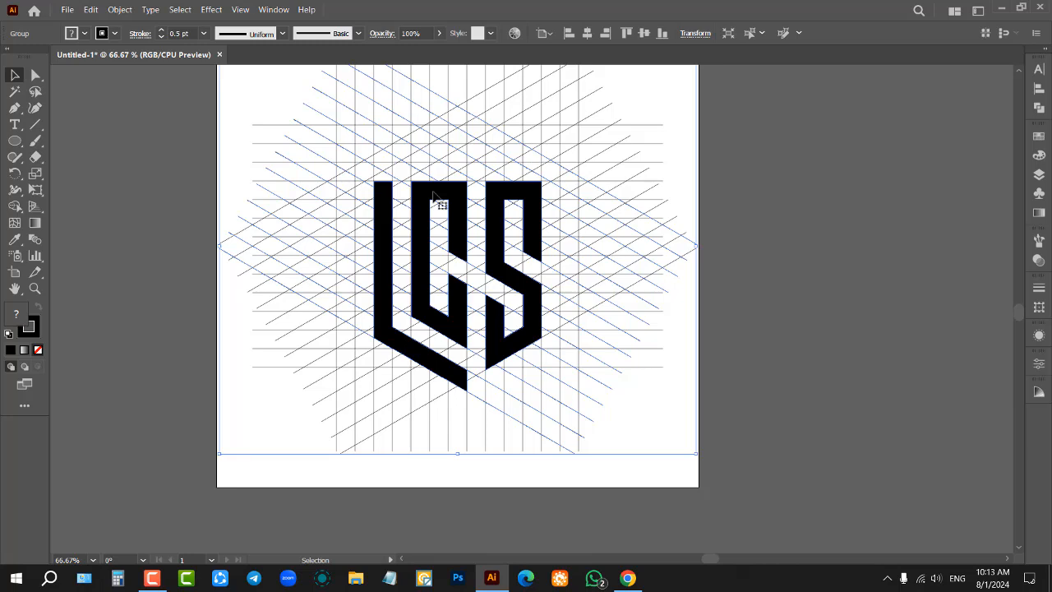
click(138, 183)
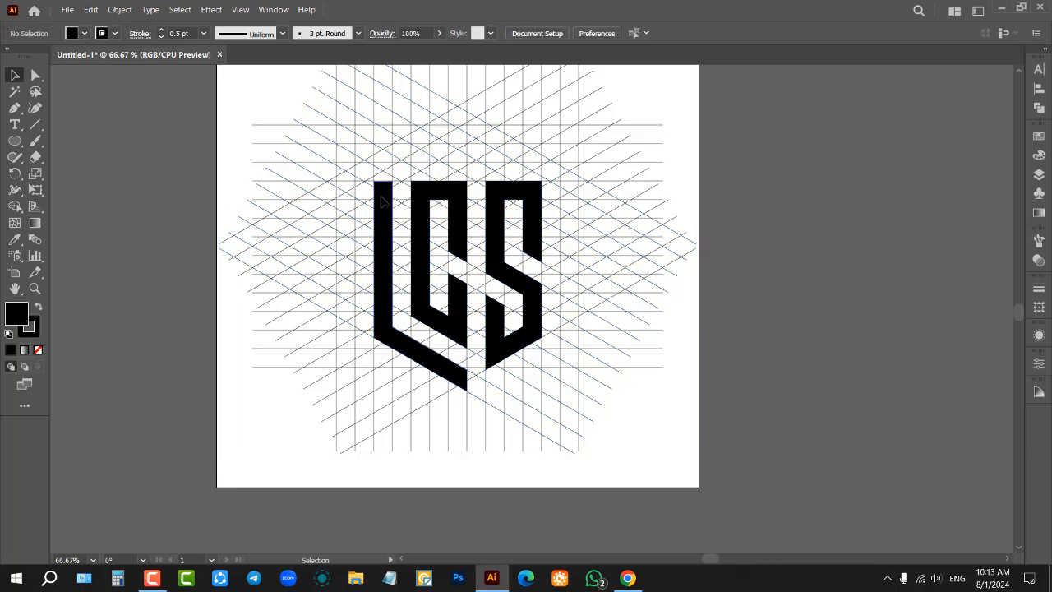
click(383, 202)
right_click(426, 192)
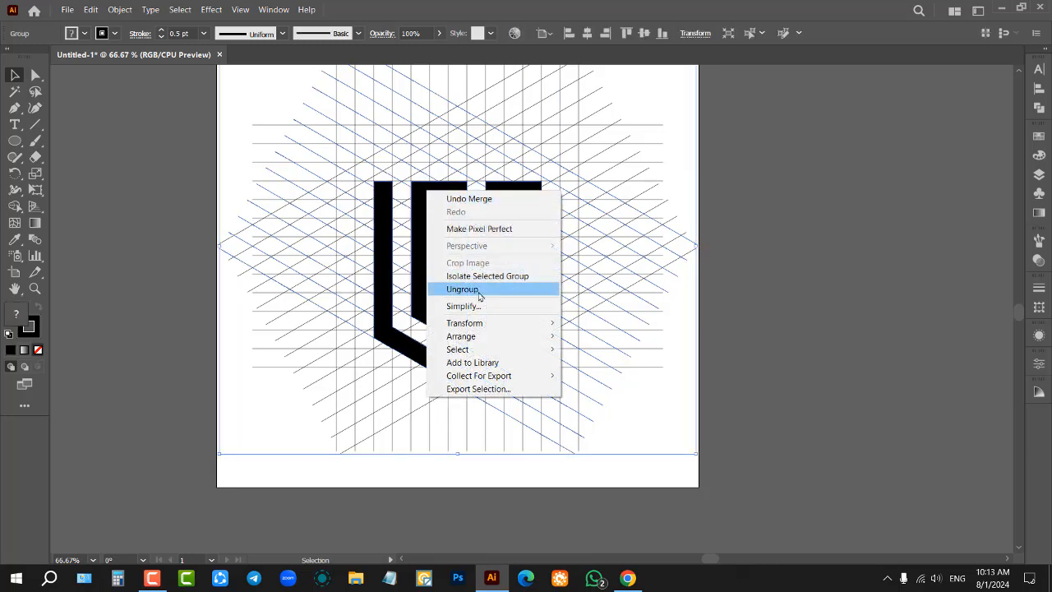
click(464, 287)
click(163, 144)
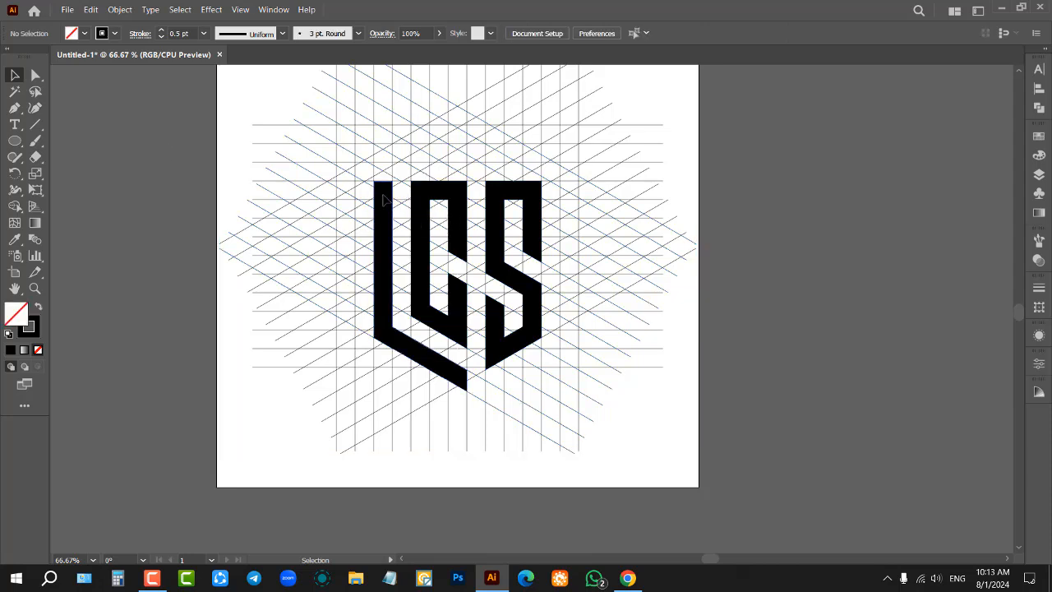
Select the L, C and S shapes together and place a duplicate of them beside the artboard, off the grid
click(383, 201)
shift+click(428, 199)
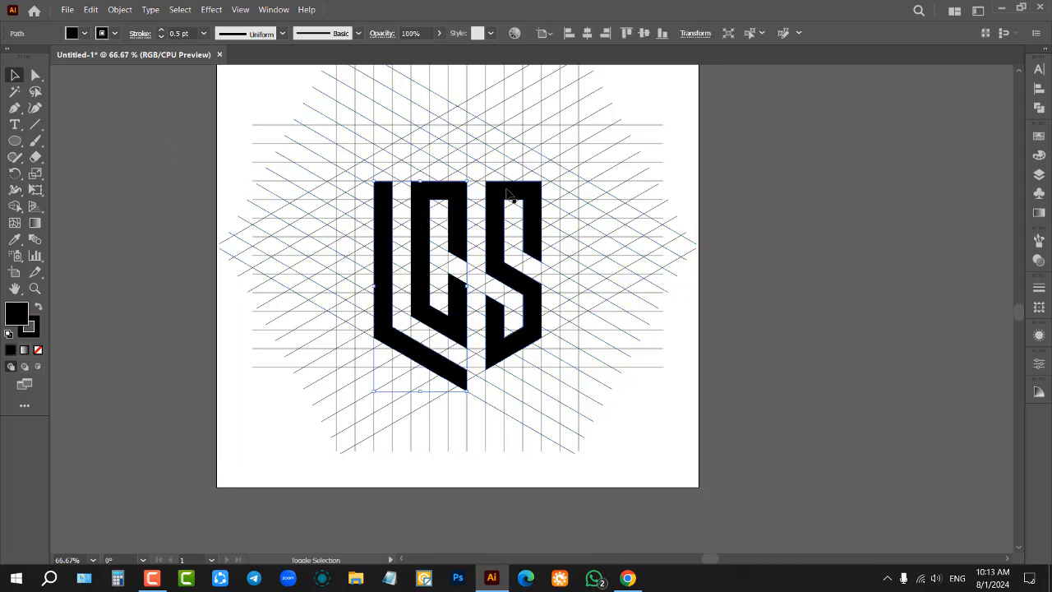
shift+click(508, 194)
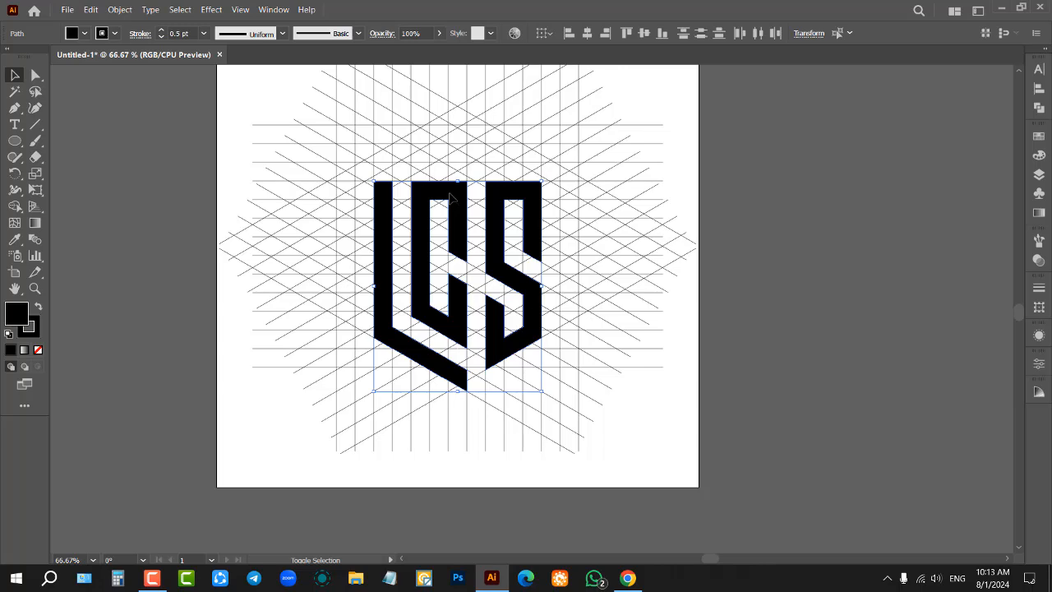
drag(450, 197, 828, 206)
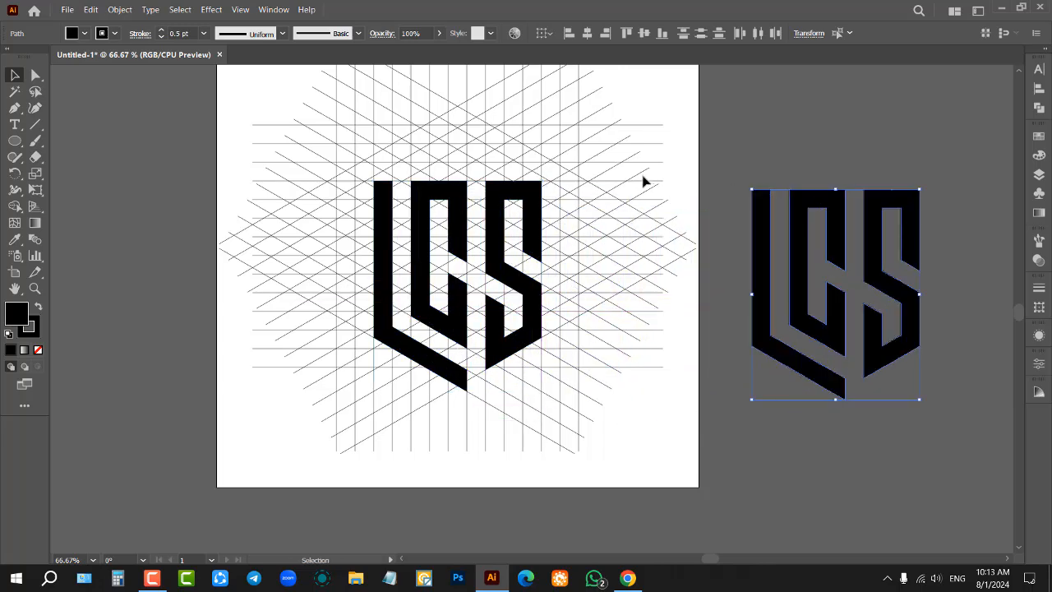
Set the stroke of the duplicated LCS letters to None
scroll(719, 279, down, 2)
scroll(713, 259, up, 3)
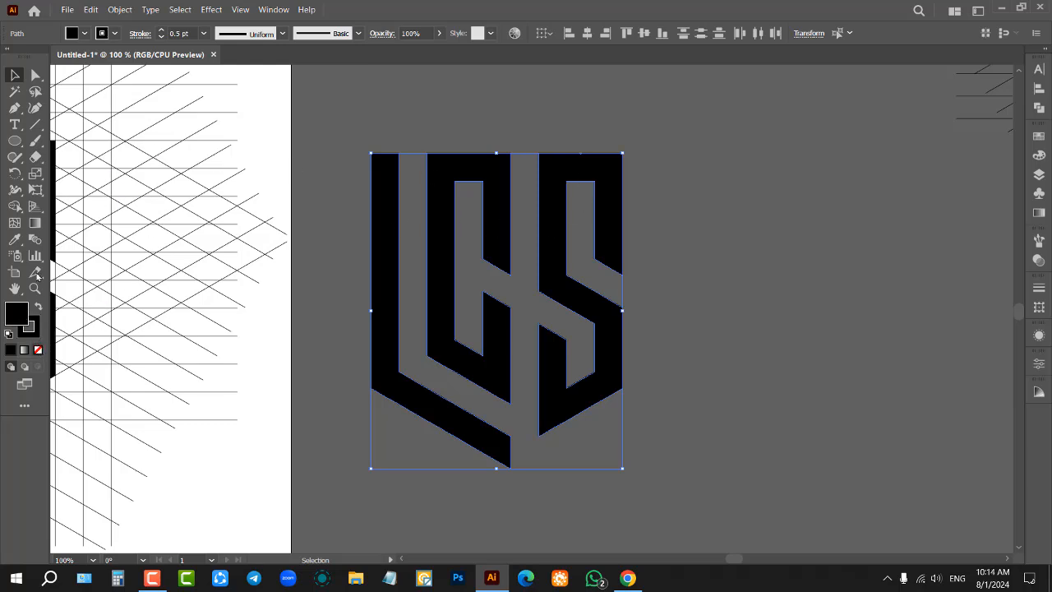
click(115, 35)
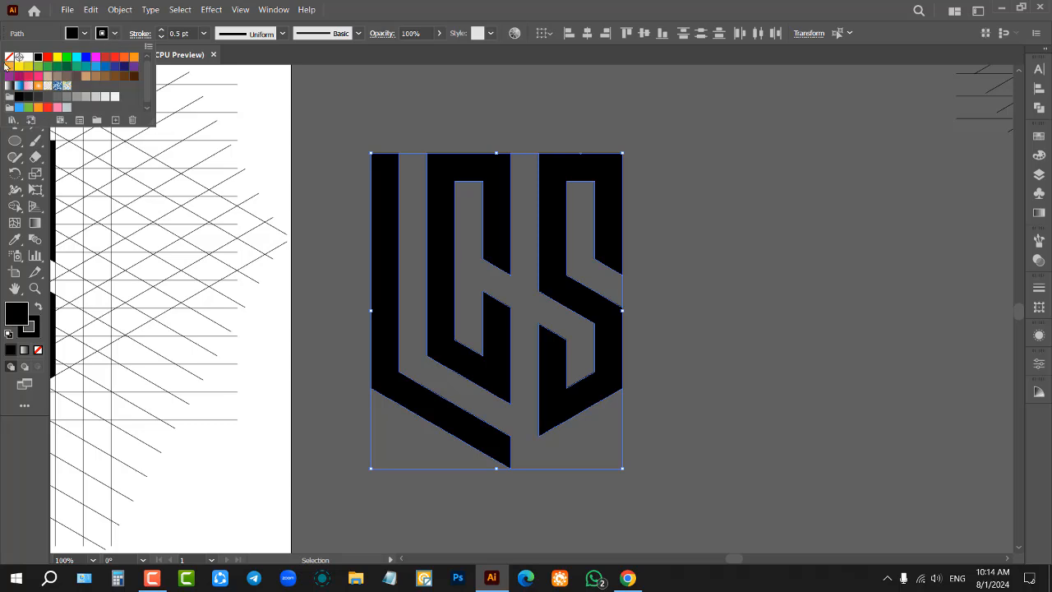
click(8, 61)
click(451, 89)
click(450, 90)
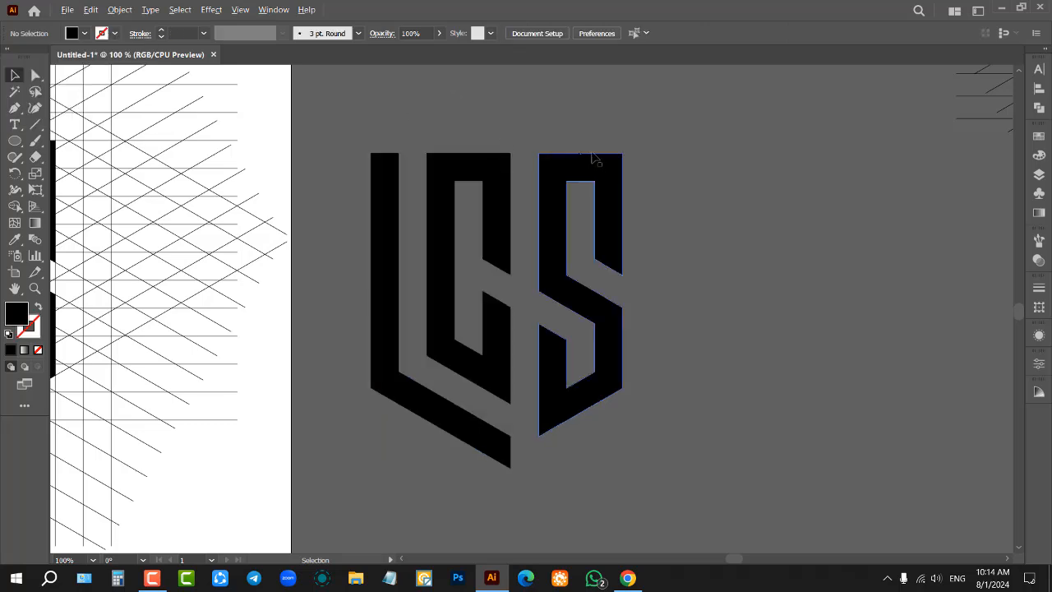
Delete the anchor point that forms the small notch in the top edge of the duplicated S
scroll(571, 118, up, 10)
click(14, 108)
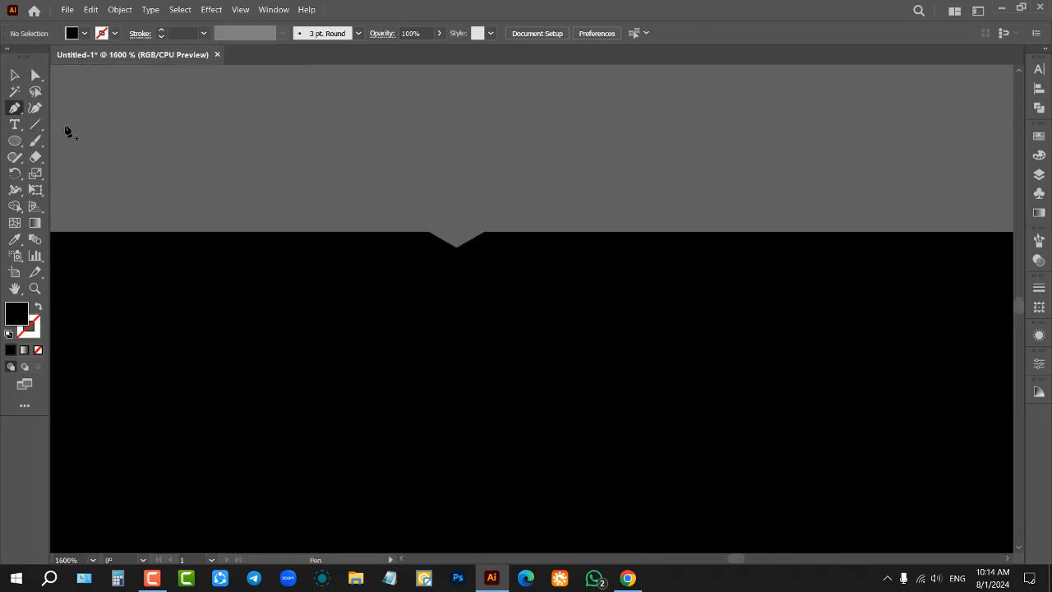
click(14, 107)
click(64, 140)
click(457, 244)
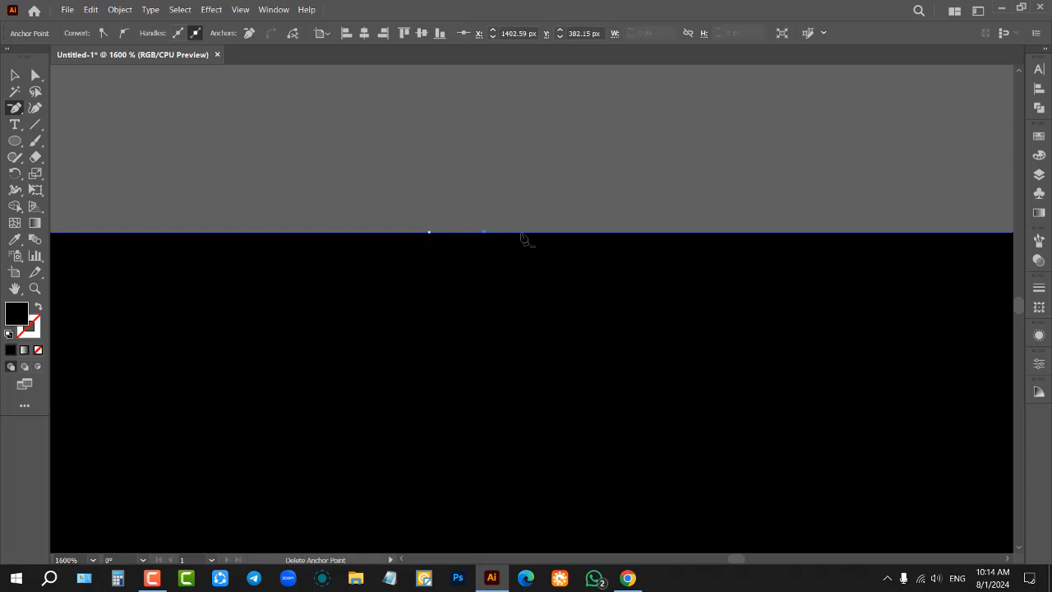
click(15, 74)
click(423, 181)
key(ctrl+1)
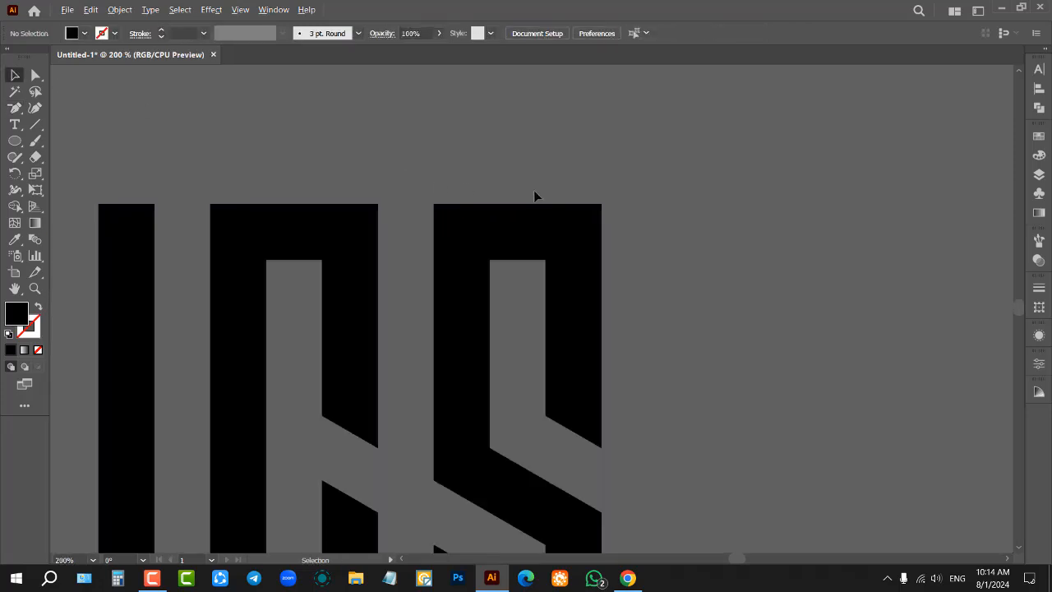
Examine the duplicated monogram's edges and compare the lower ends of the original L and S against the grid
scroll(591, 282, down, 2)
scroll(631, 245, up, 4)
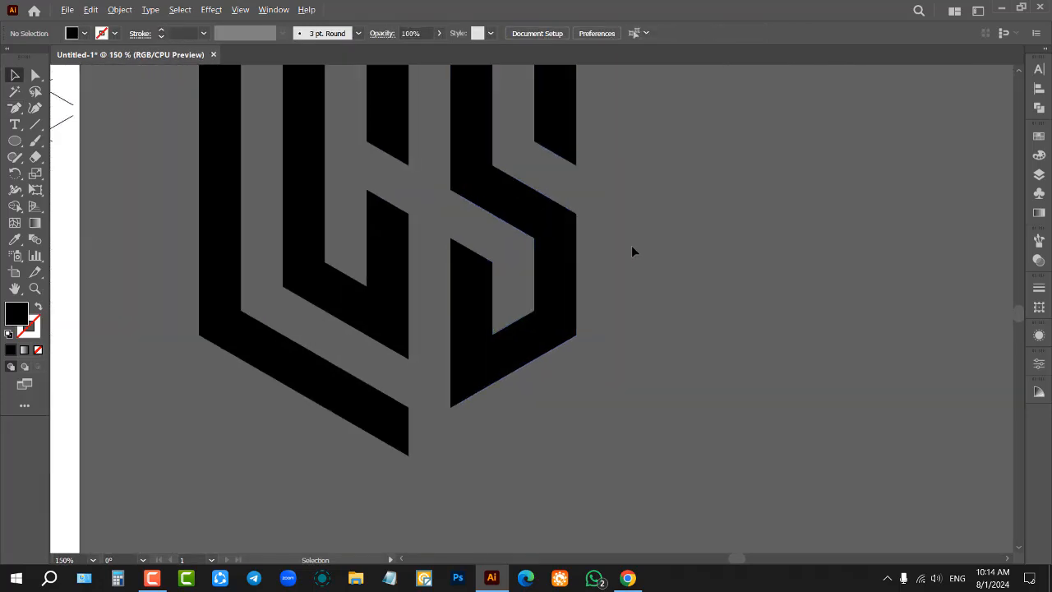
scroll(573, 279, down, 3)
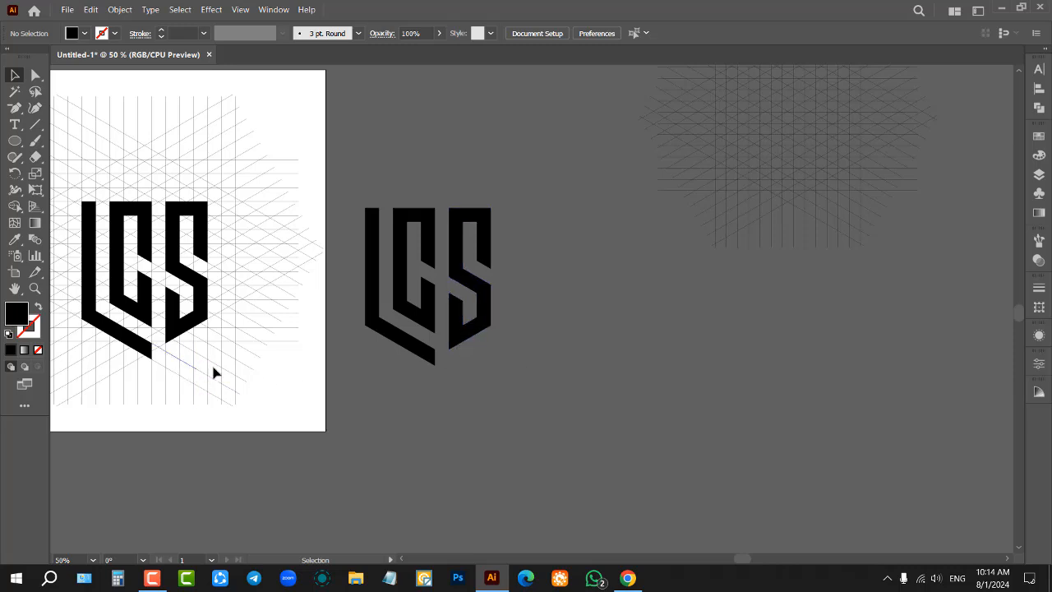
scroll(254, 378, up, 3)
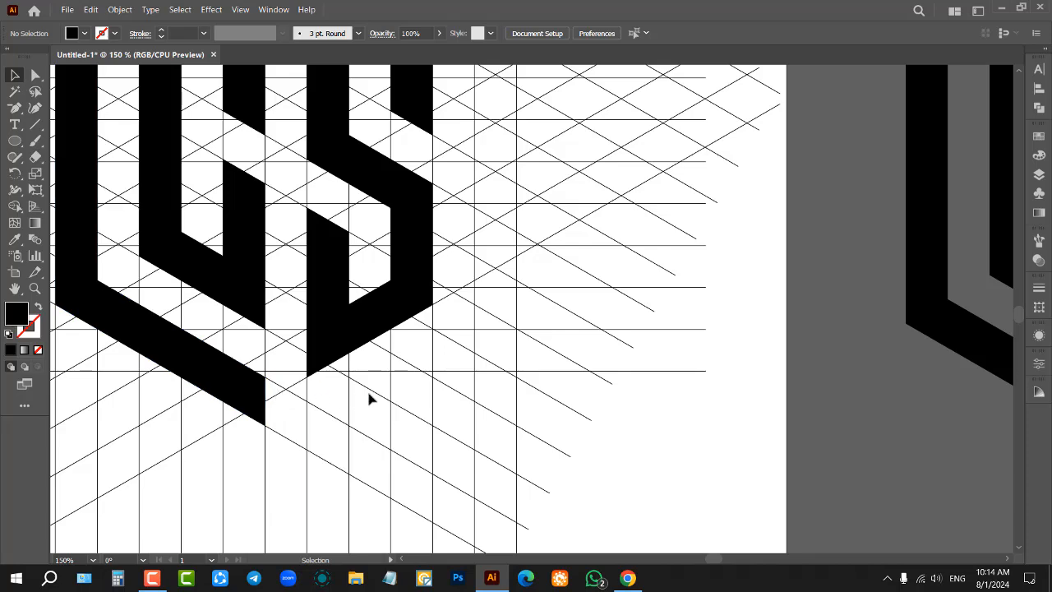
scroll(369, 399, down, 2)
scroll(284, 397, up, 4)
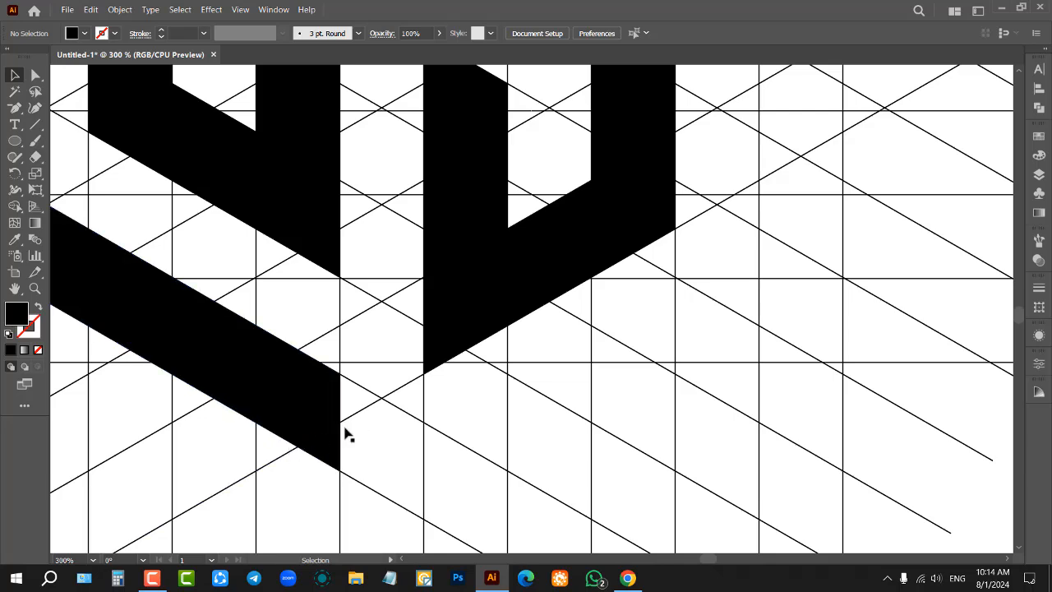
scroll(257, 429, down, 4)
scroll(260, 434, up, 5)
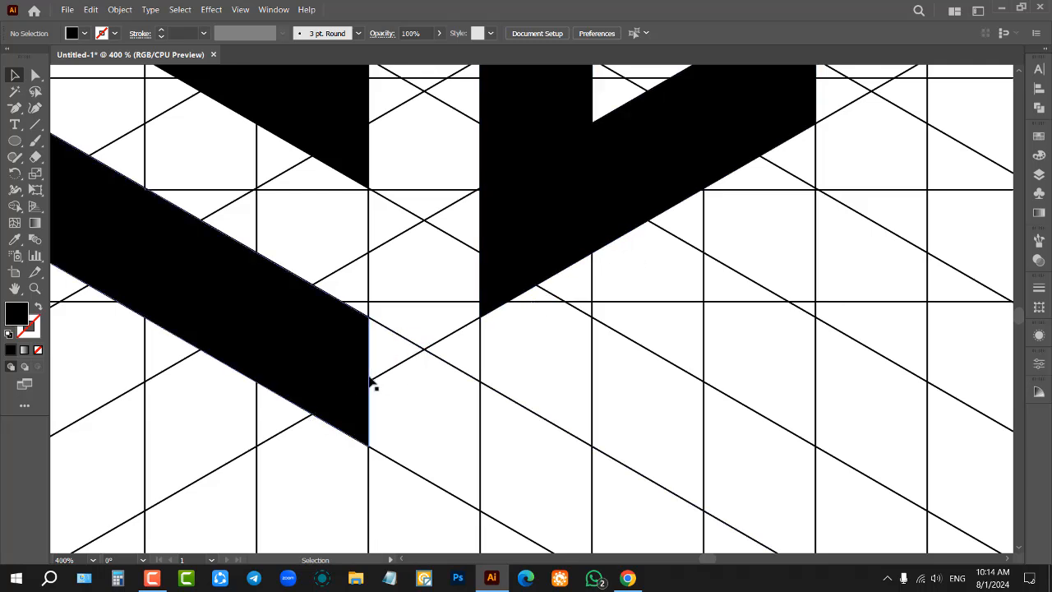
Draw a straight horizontal line segment below the duplicated monogram, spanning from under the L to past the S
scroll(321, 370, down, 5)
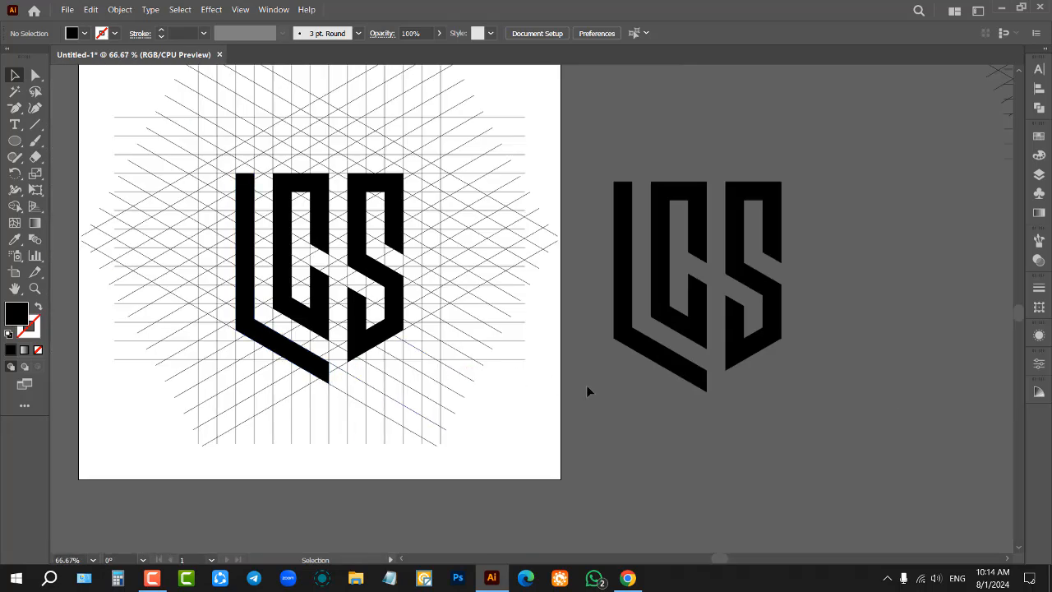
scroll(803, 374, up, 3)
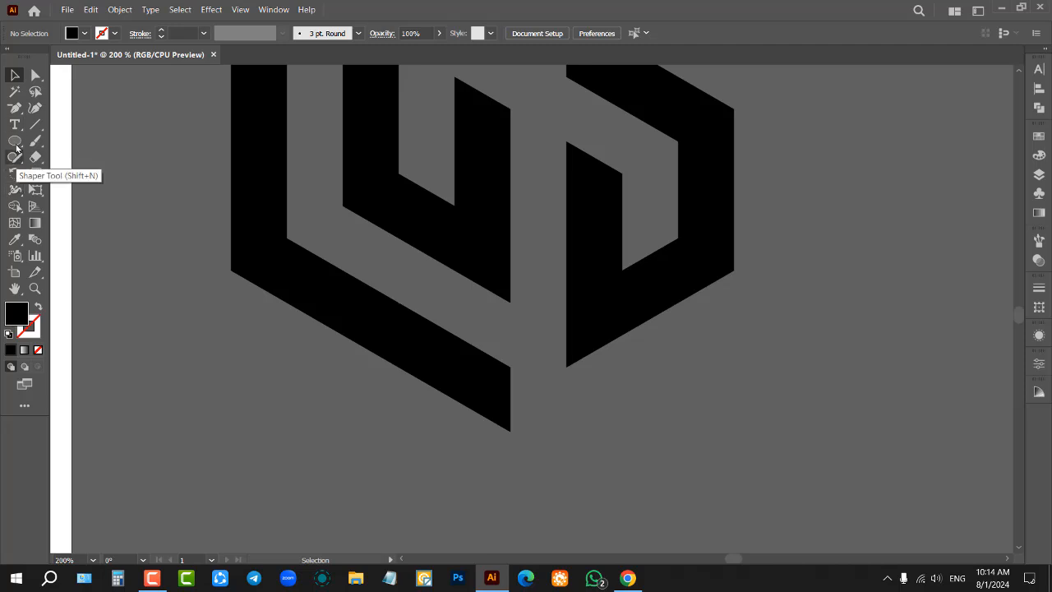
click(33, 124)
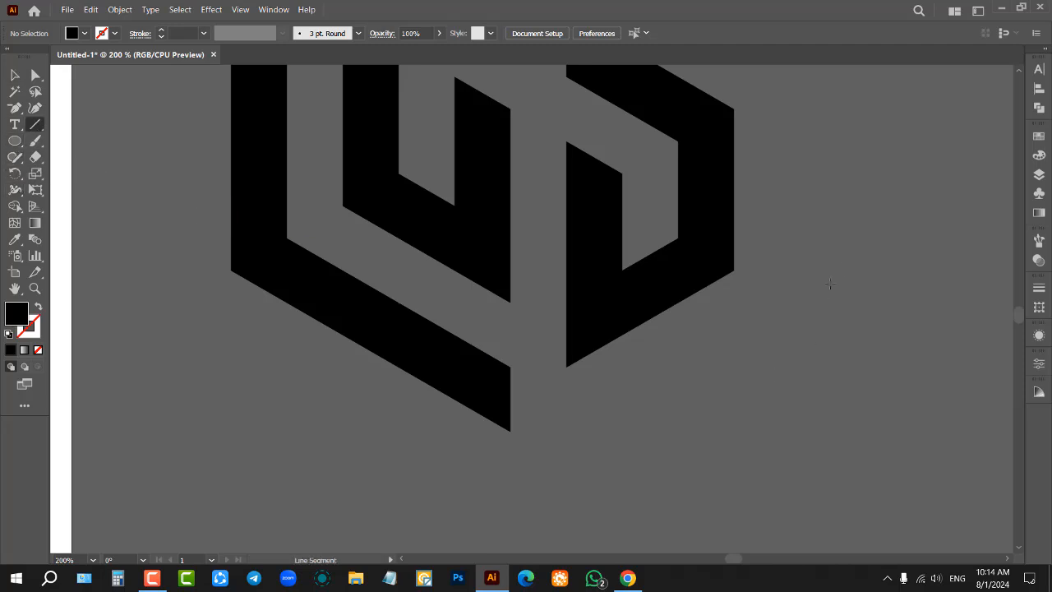
drag(292, 494, 853, 494)
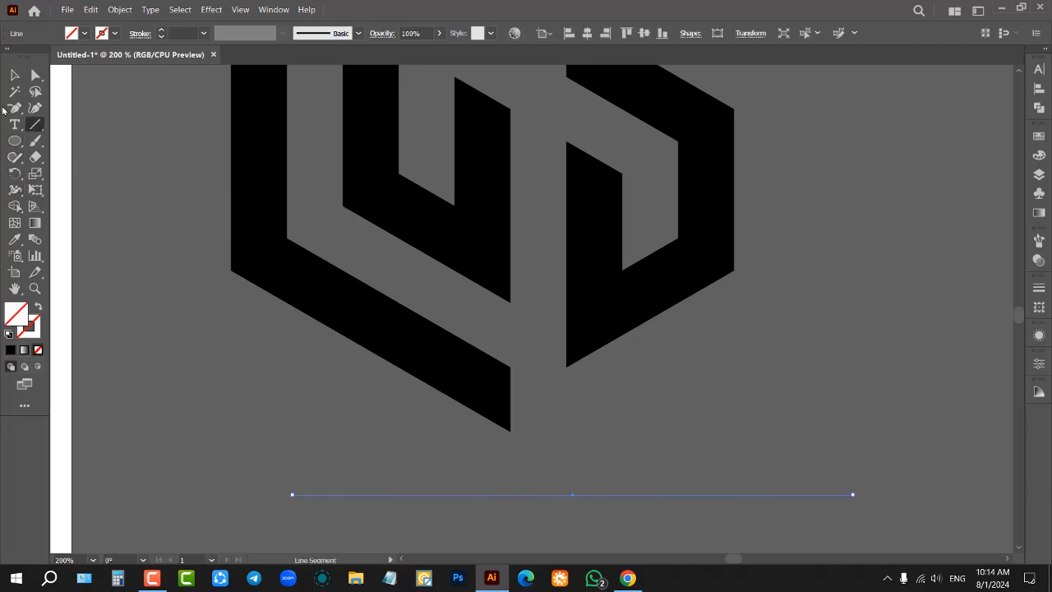
Set the stroke of the horizontal line to black
key(v)
scroll(91, 173, down, 2)
click(113, 34)
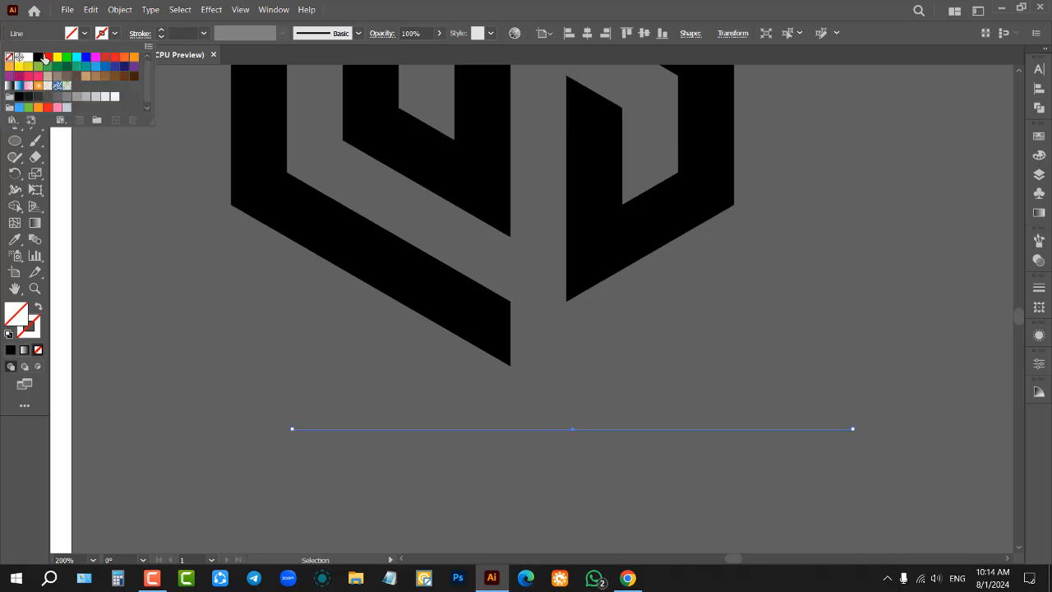
click(38, 62)
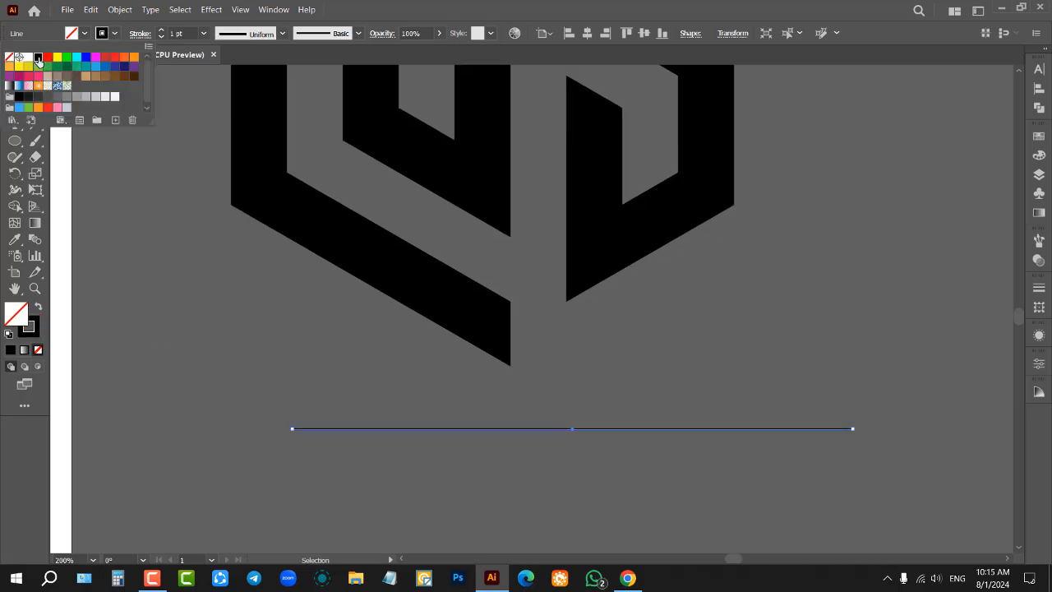
click(179, 257)
click(618, 427)
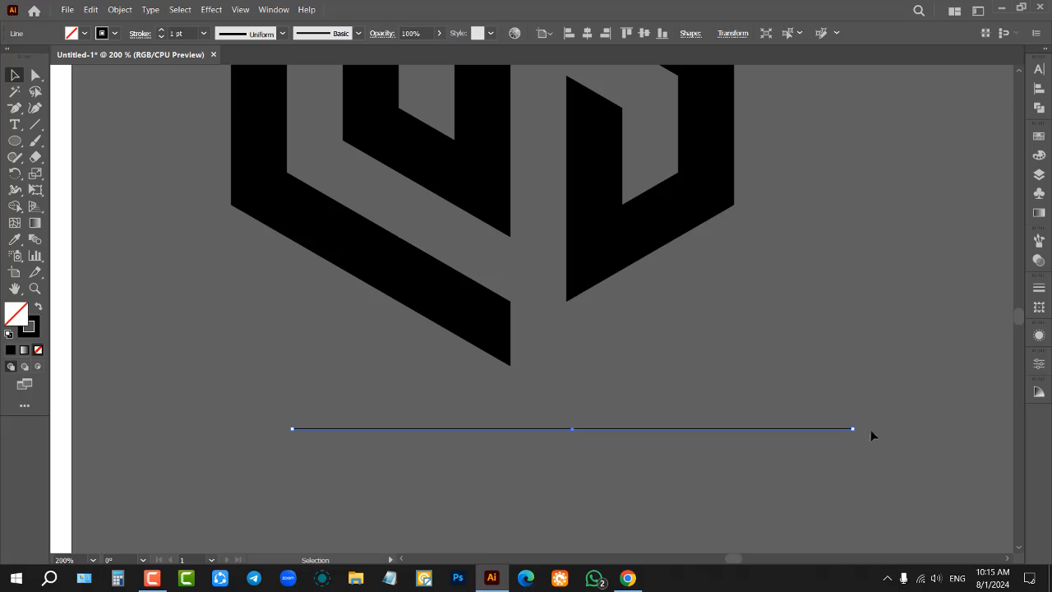
Rotate the black line below the duplicated monogram to a vertical position
right_click(721, 392)
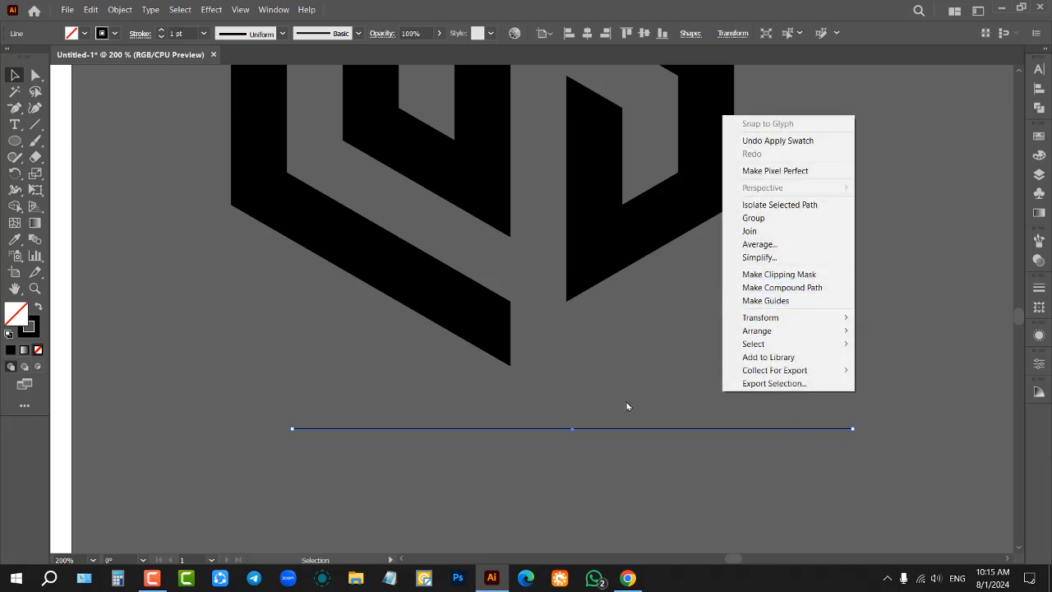
click(589, 369)
click(622, 428)
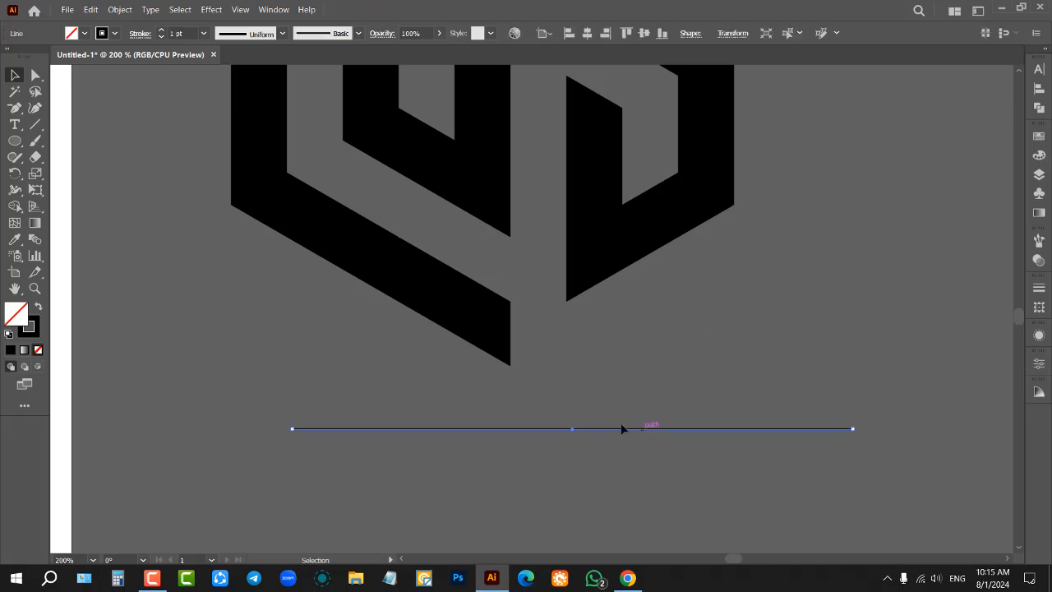
scroll(411, 389, down, 3)
drag(564, 403, 463, 492)
Create a copy of the vertical line rotated by 60°
right_click(505, 443)
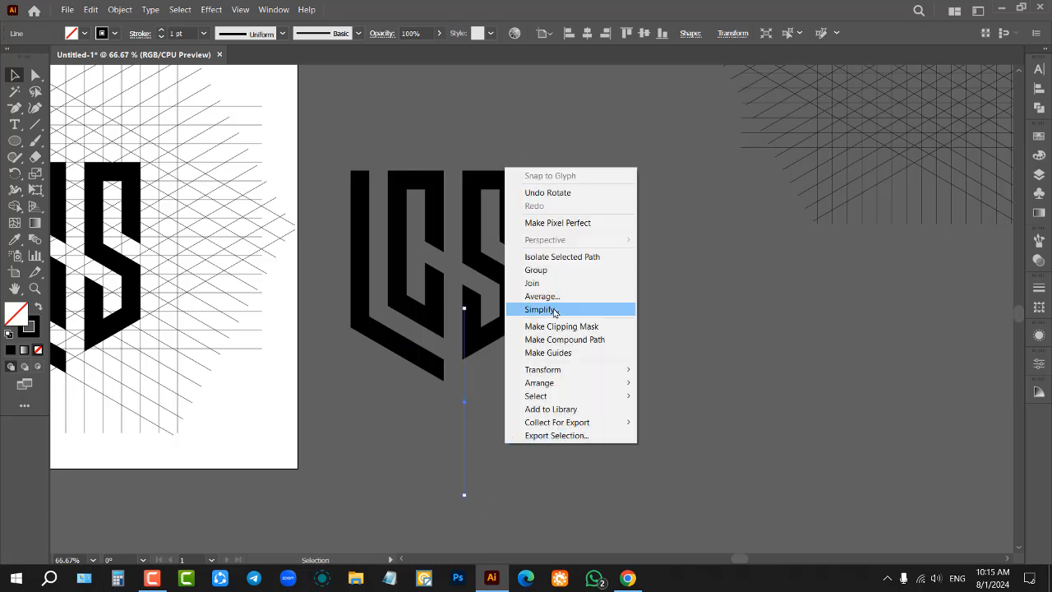
mouse_move(556, 371)
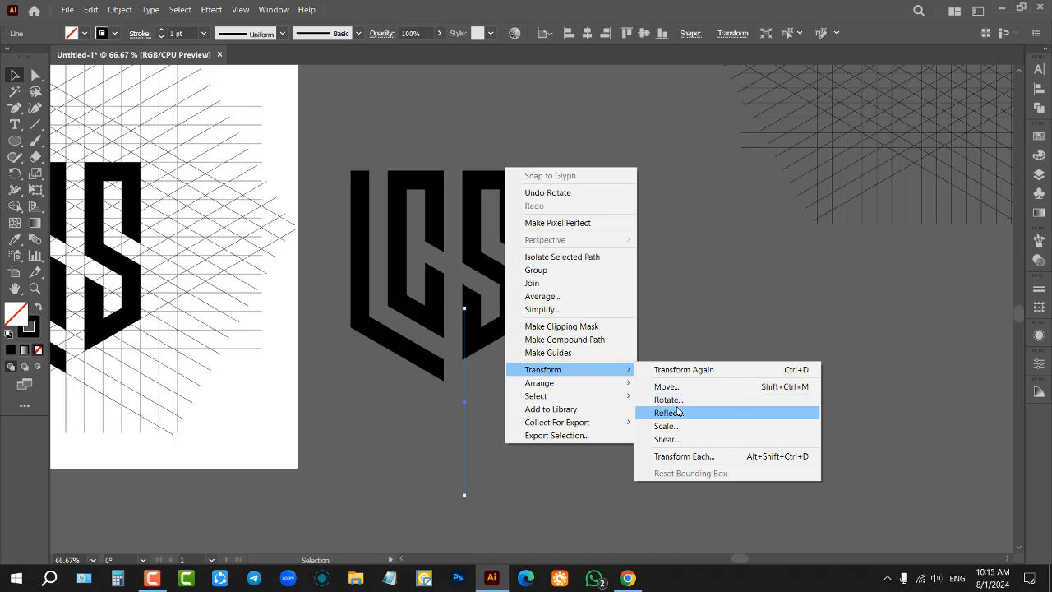
click(662, 400)
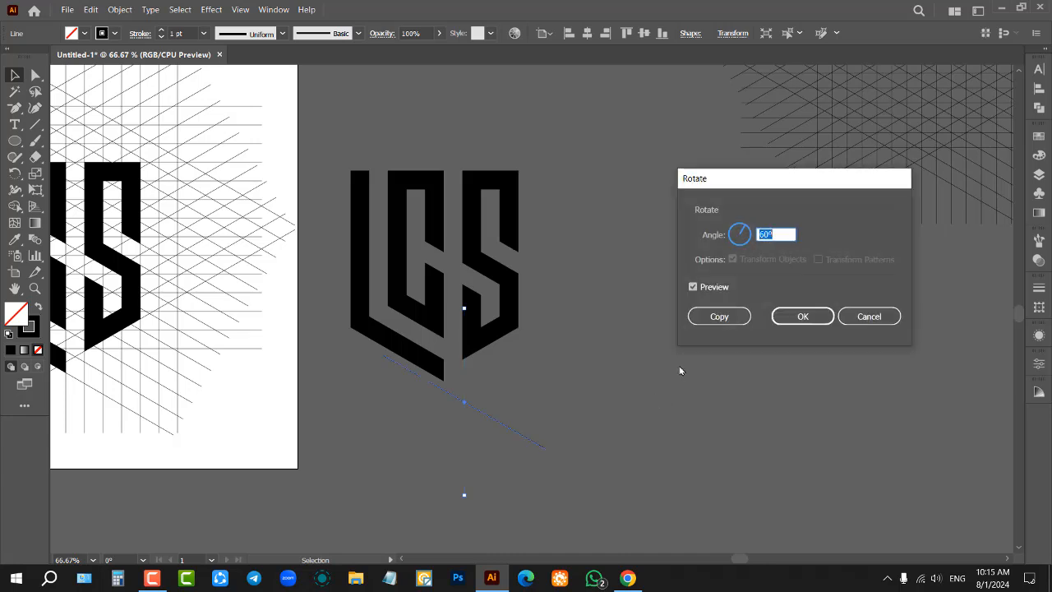
click(737, 319)
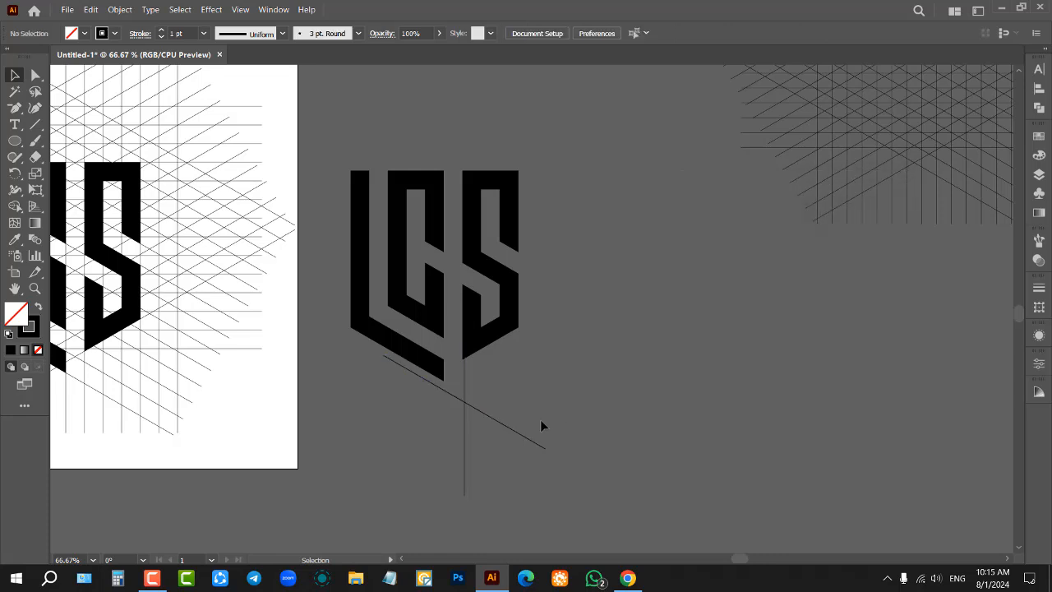
Reflect the diagonal line across the vertical axis as a copy so the two diagonals cross
click(499, 423)
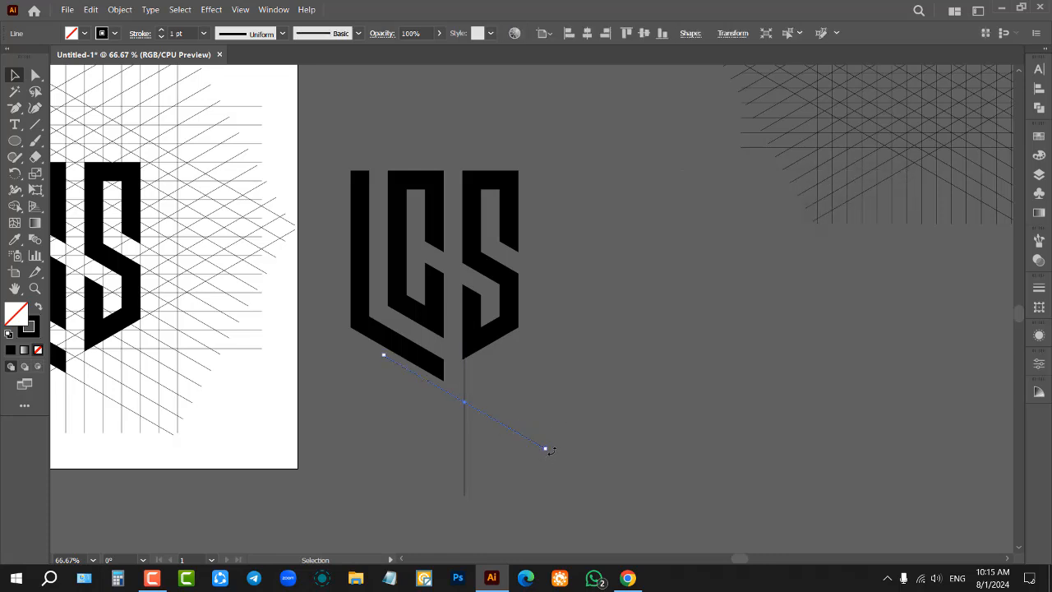
drag(551, 450, 338, 479)
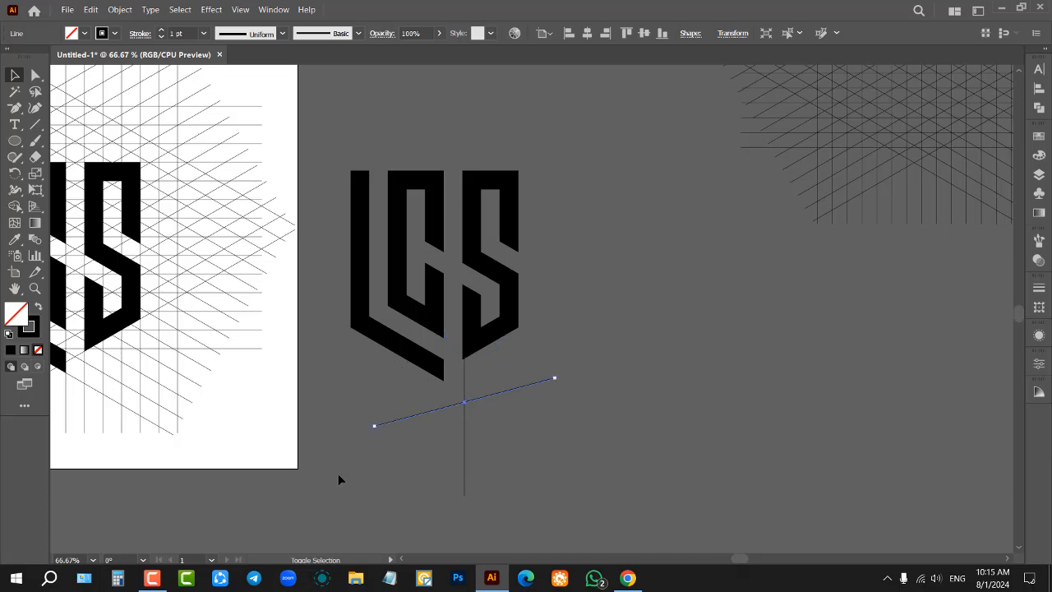
key(ctrl+z)
right_click(583, 419)
mouse_move(640, 346)
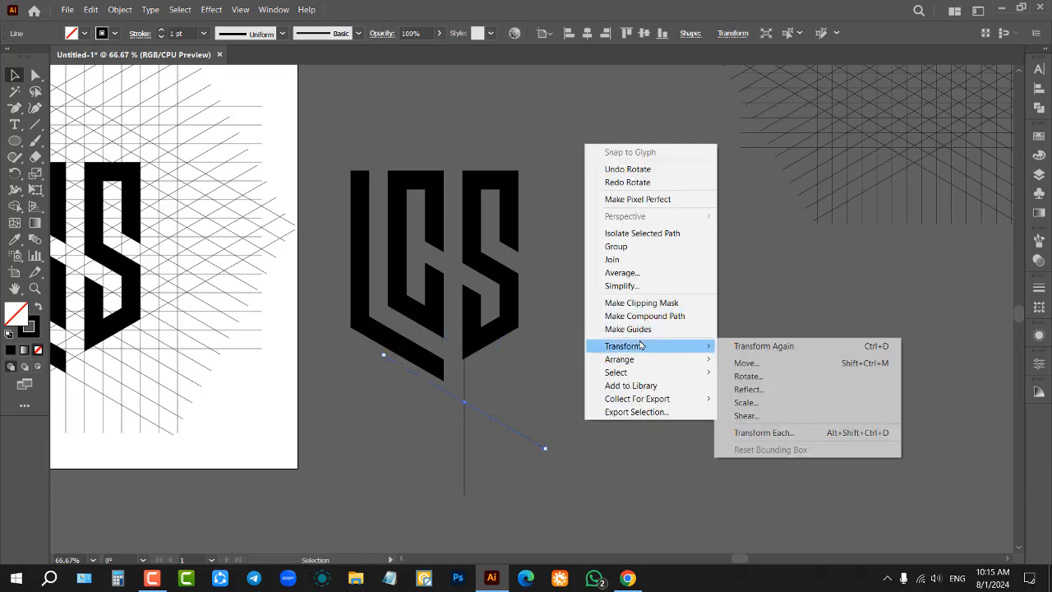
click(771, 391)
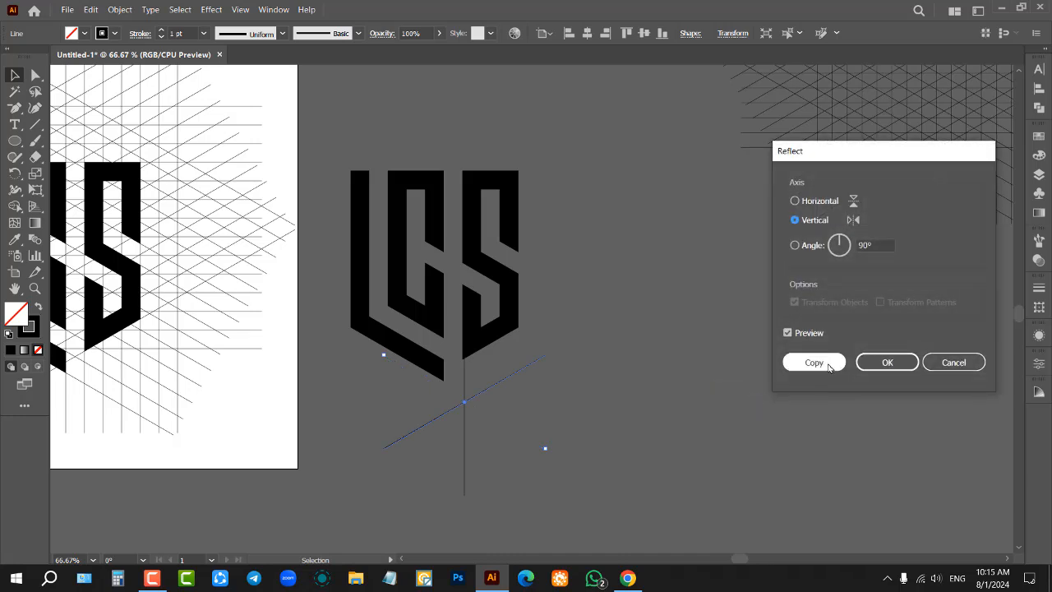
click(813, 363)
Move the rising diagonal onto the S's lower edge and the falling diagonal onto the L's lower edge
alt+scroll(507, 399, up, 2)
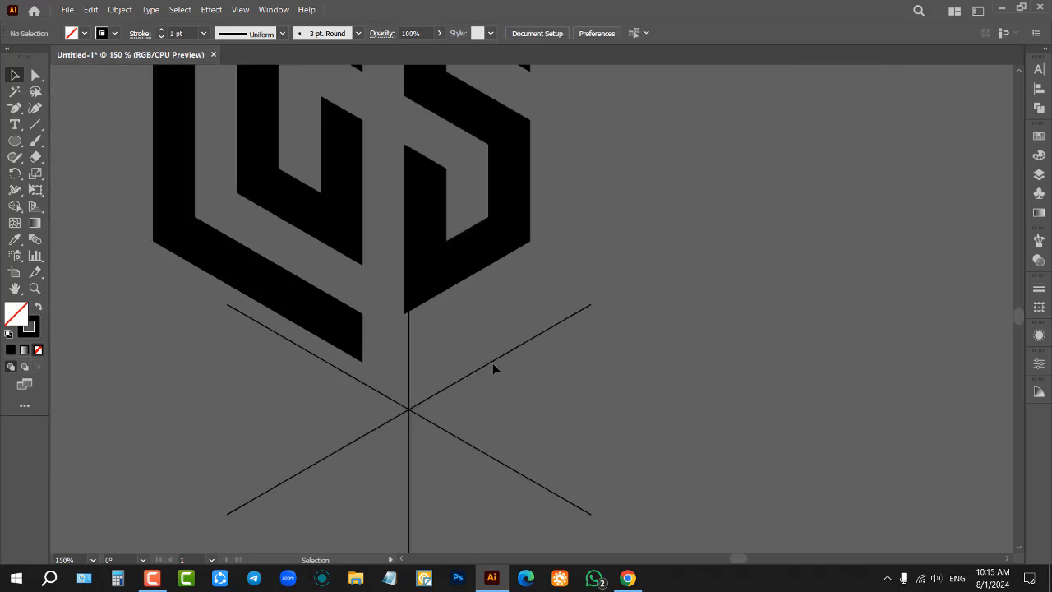
drag(493, 365, 448, 294)
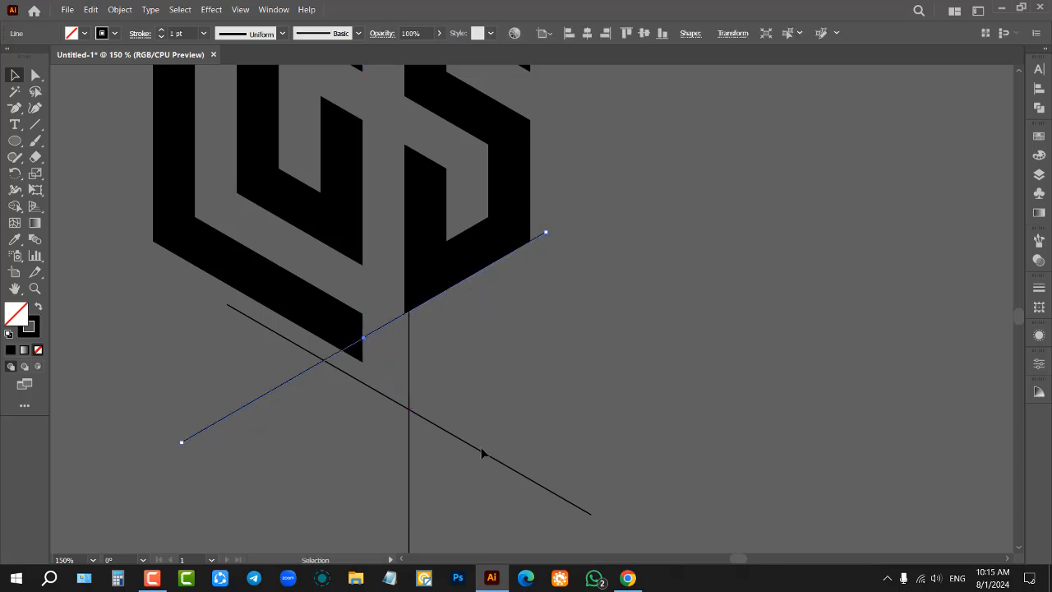
drag(483, 454, 394, 382)
scroll(357, 360, up, 4)
click(356, 360)
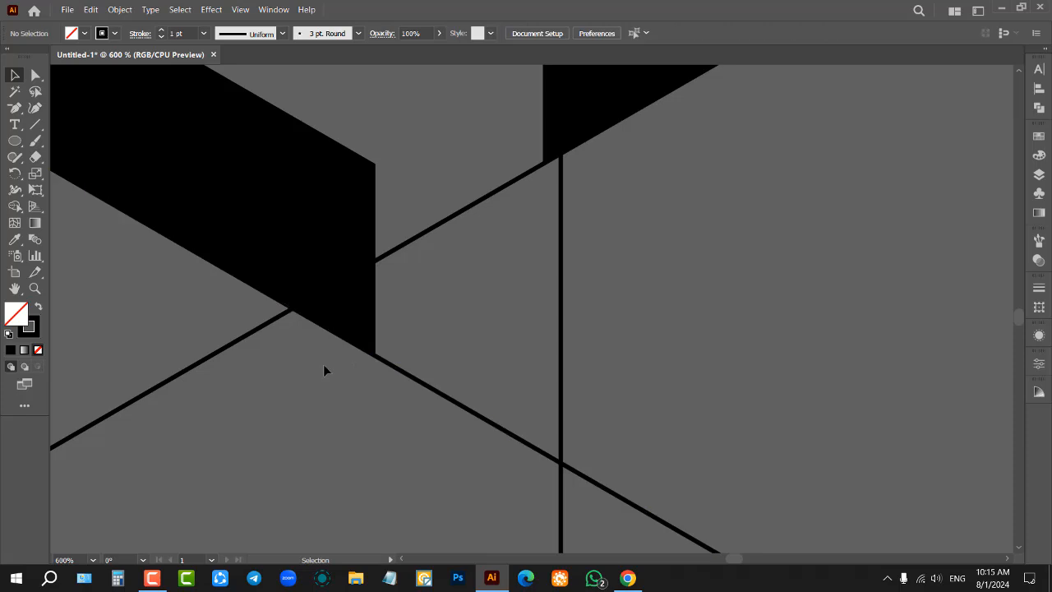
Delete the vertical line below the S, keeping the two diagonal lines
scroll(324, 370, down, 2)
click(387, 382)
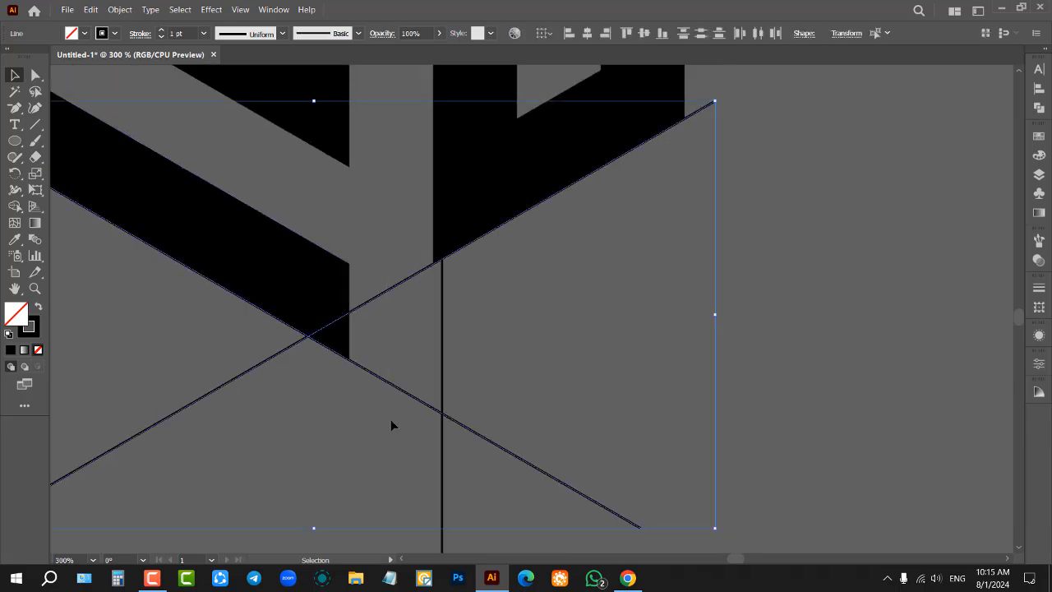
drag(469, 355, 472, 355)
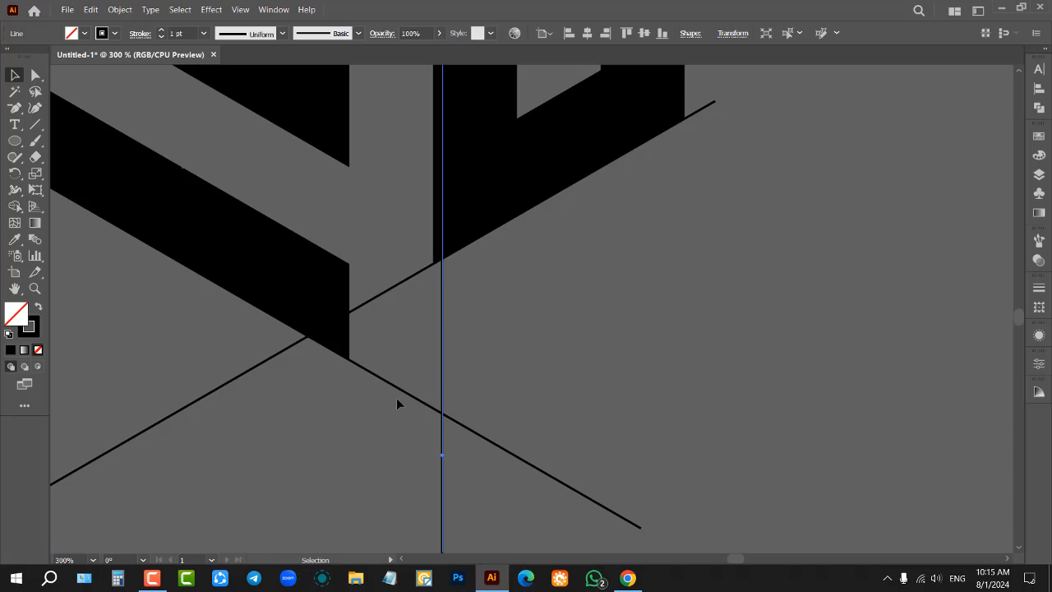
click(487, 362)
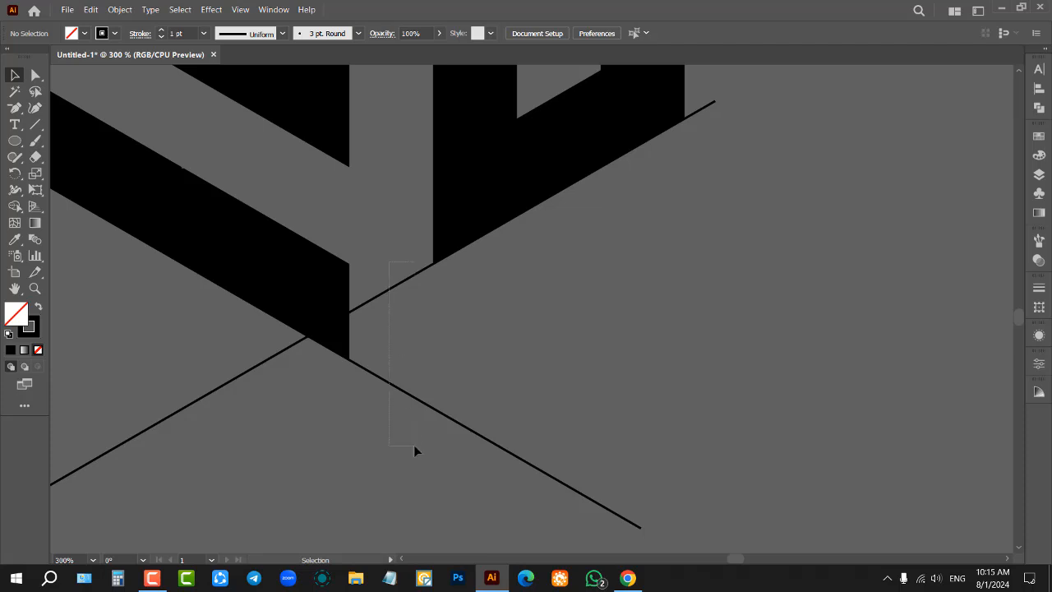
Select both diagonal lines and set their stroke to None
drag(413, 451, 413, 450)
click(114, 33)
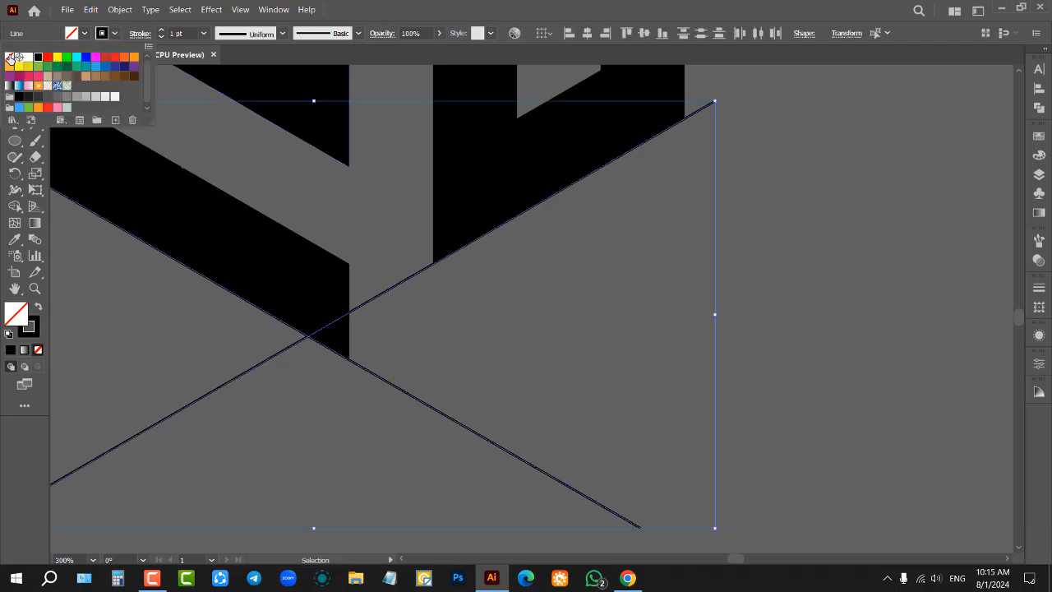
click(10, 57)
click(419, 440)
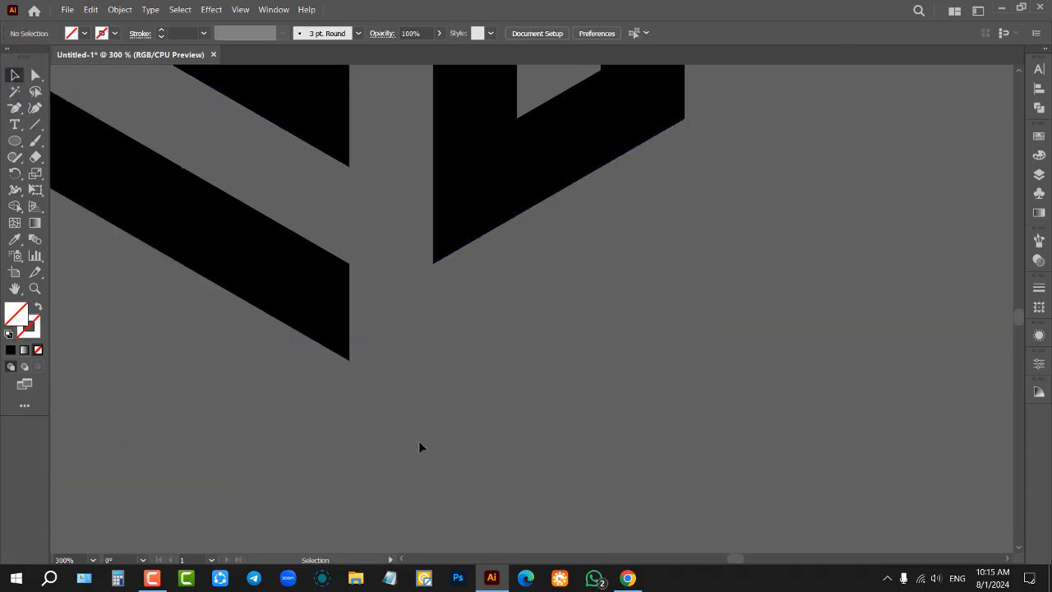
Place a duplicate of the falling diagonal line along the upper edge of the L's slanted foot
drag(361, 284, 391, 330)
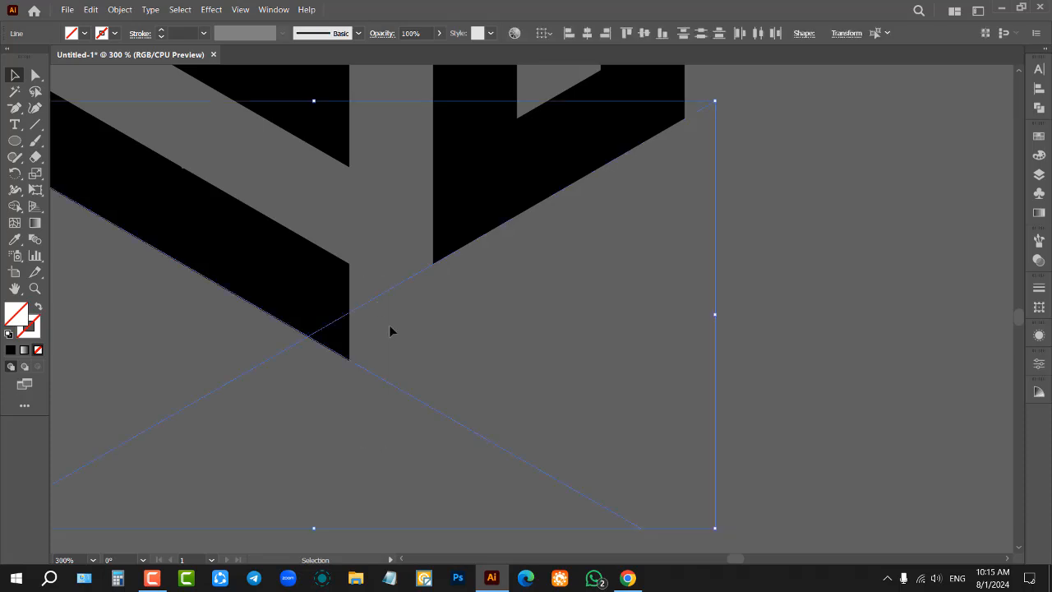
click(416, 380)
drag(404, 390, 393, 295)
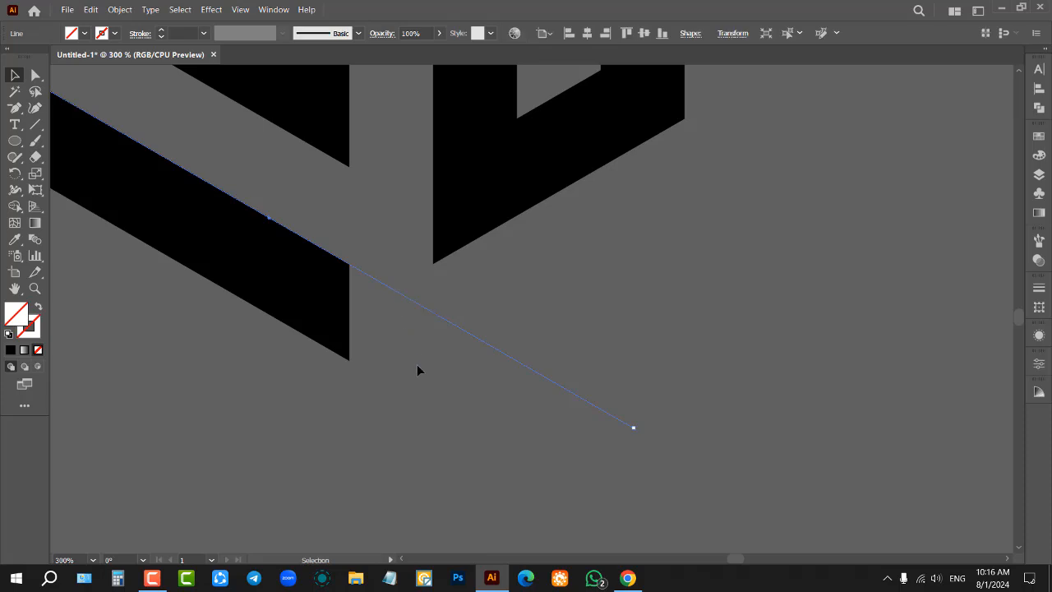
click(417, 366)
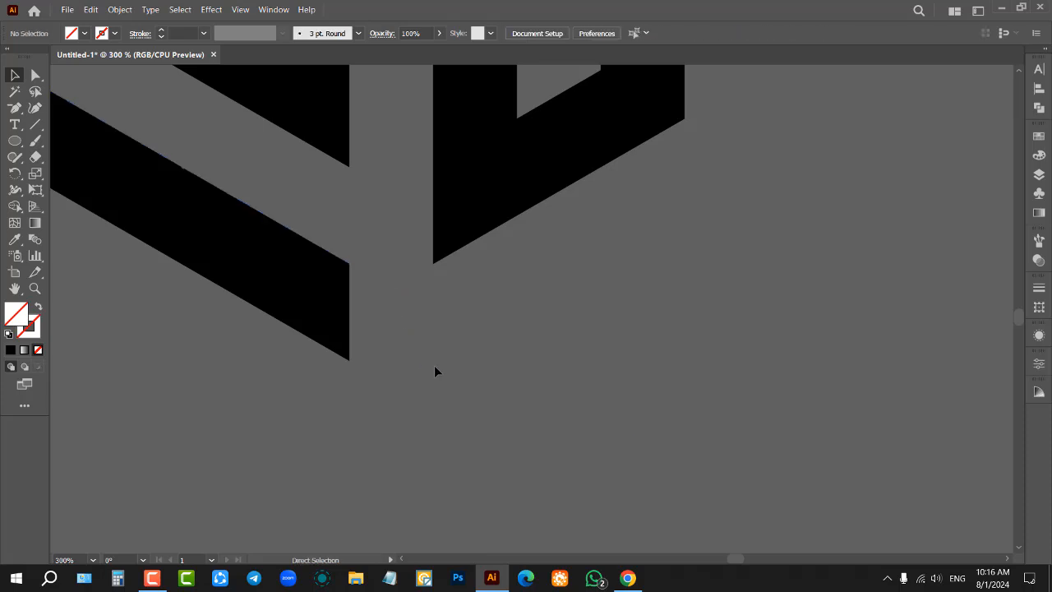
Switch to outline view and align the lower falling diagonal exactly with the bottom corner of the L's foot
key(ctrl+y)
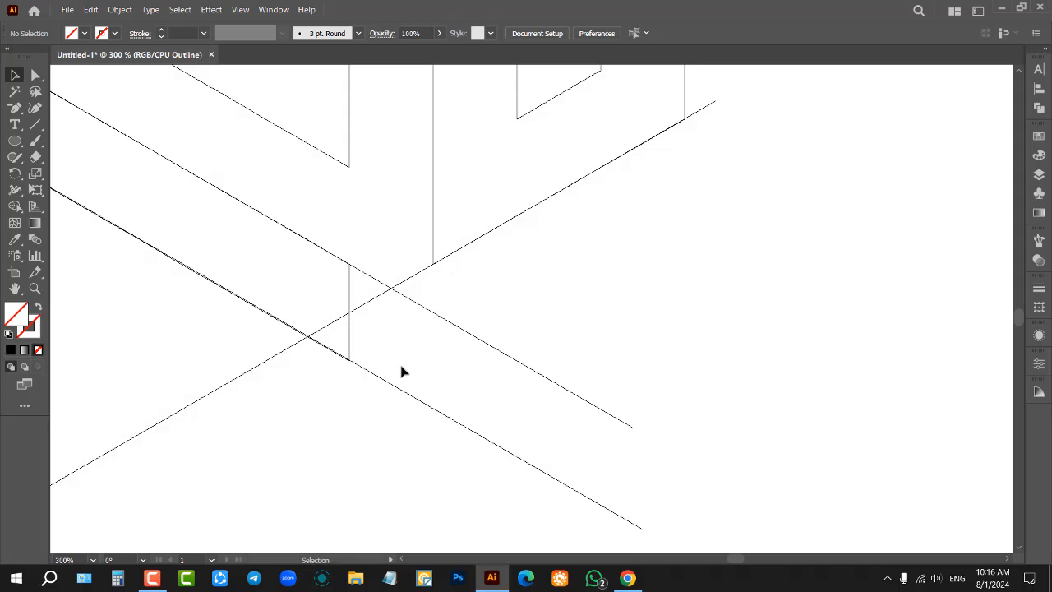
scroll(362, 314, up, 4)
scroll(300, 402, up, 5)
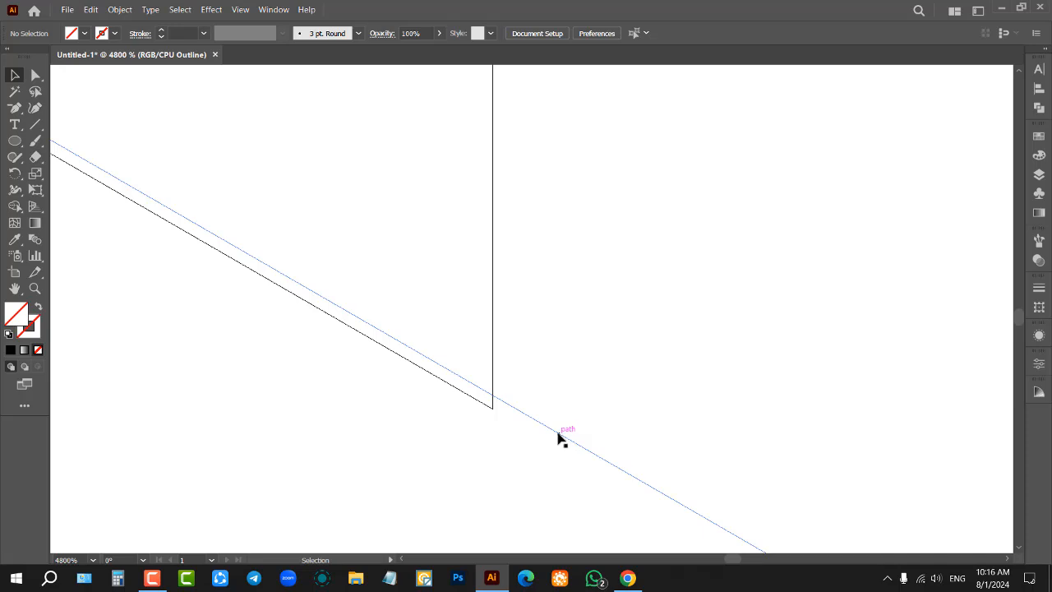
drag(560, 438, 536, 439)
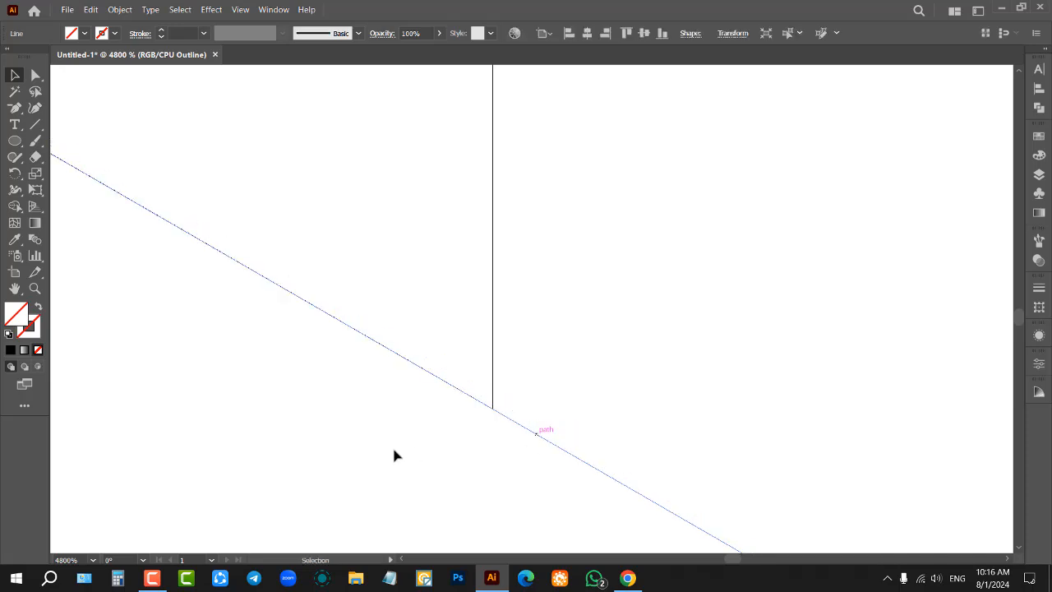
Align the duplicated diagonal line exactly with the upper corner of the L's foot, then deselect it
scroll(362, 443, down, 5)
scroll(374, 187, up, 5)
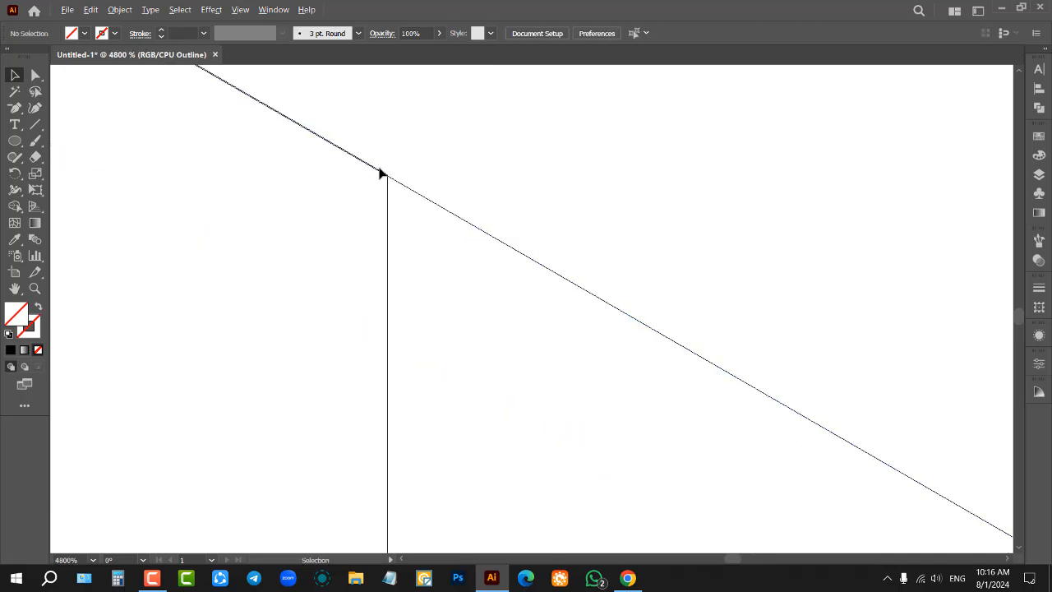
scroll(387, 189, up, 5)
scroll(653, 251, down, 3)
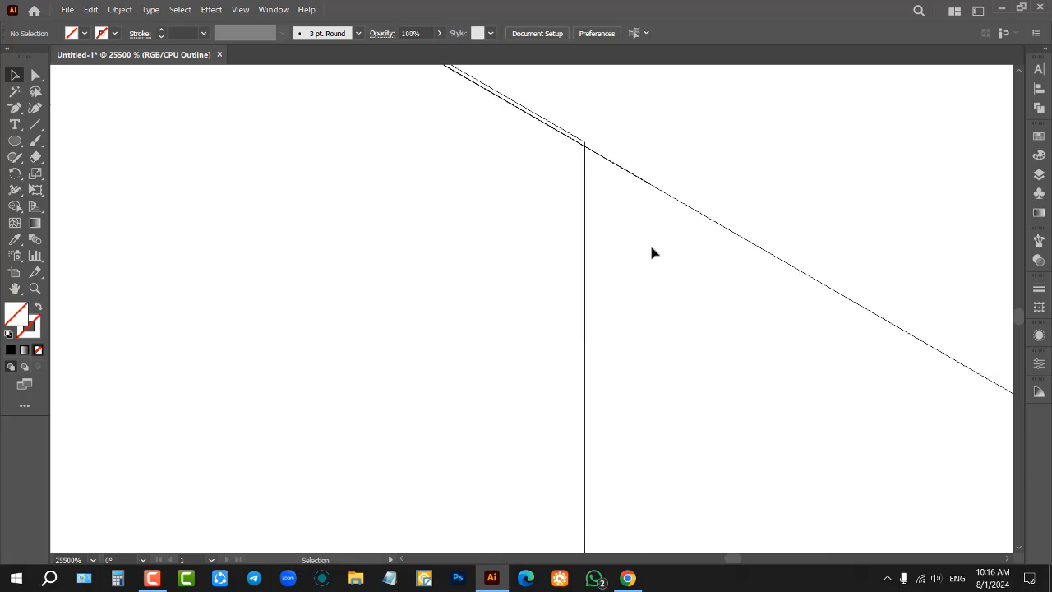
drag(644, 182, 634, 172)
scroll(441, 242, down, 8)
scroll(448, 256, down, 2)
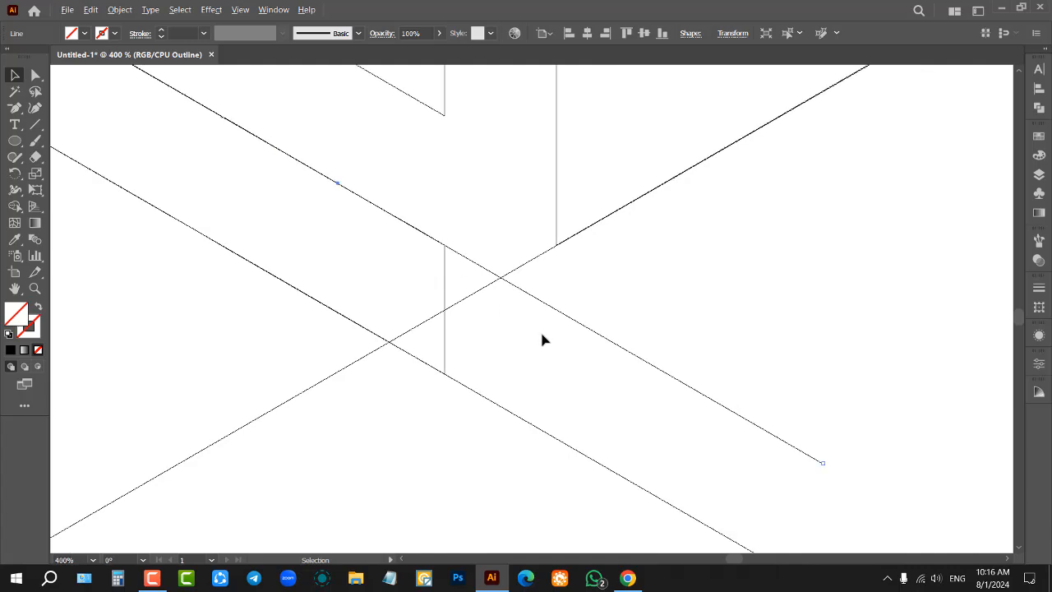
click(549, 344)
scroll(460, 353, down, 3)
scroll(464, 333, up, 2)
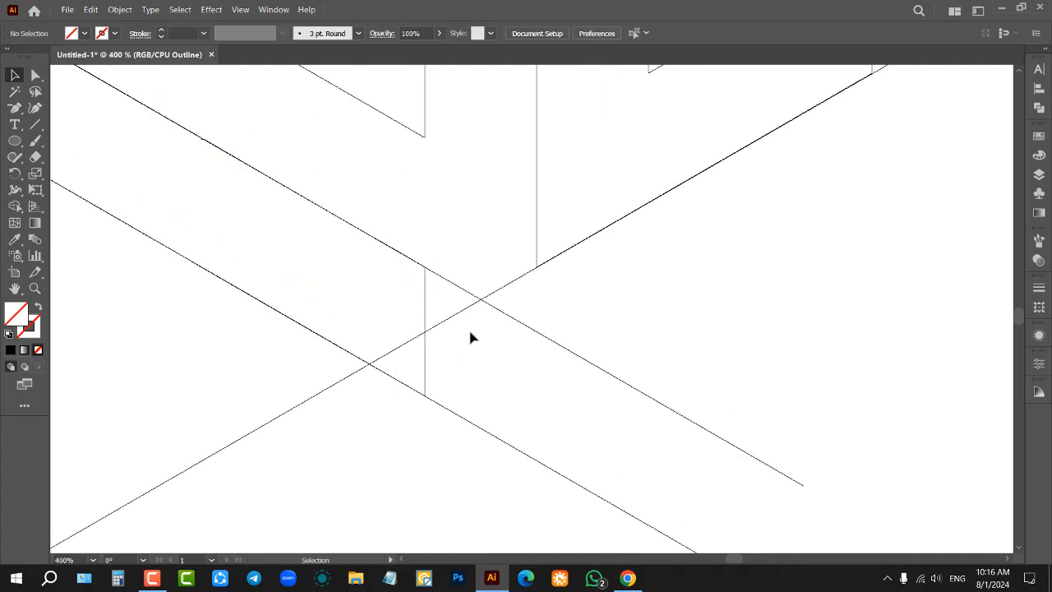
Return to preview view, select the letters with the diagonal lines, and set a black fill for the Shape Builder tool
key(ctrl+y)
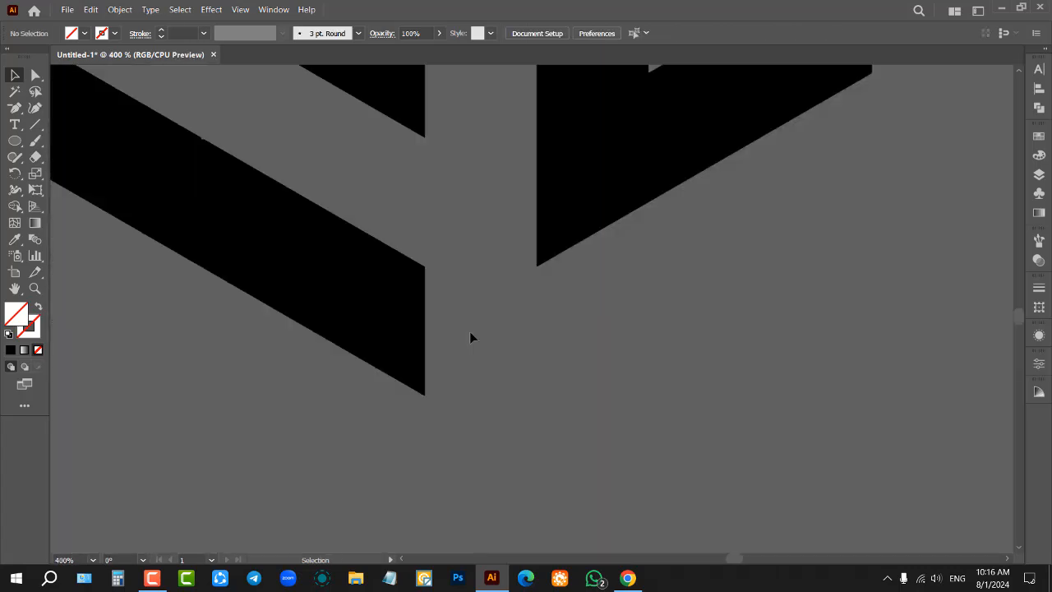
scroll(494, 331, down, 2)
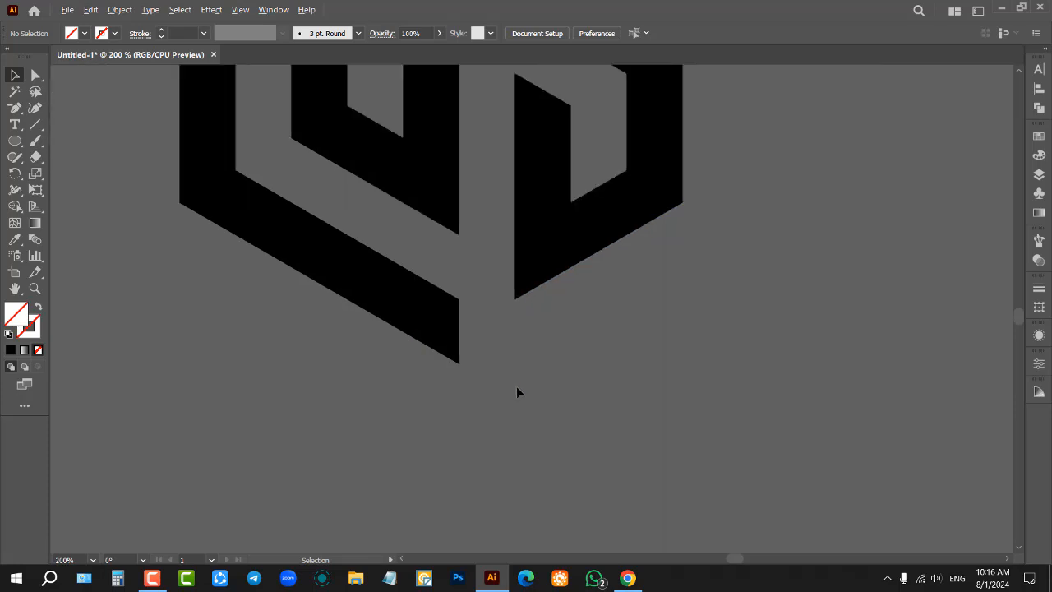
click(408, 268)
scroll(484, 337, up, 2)
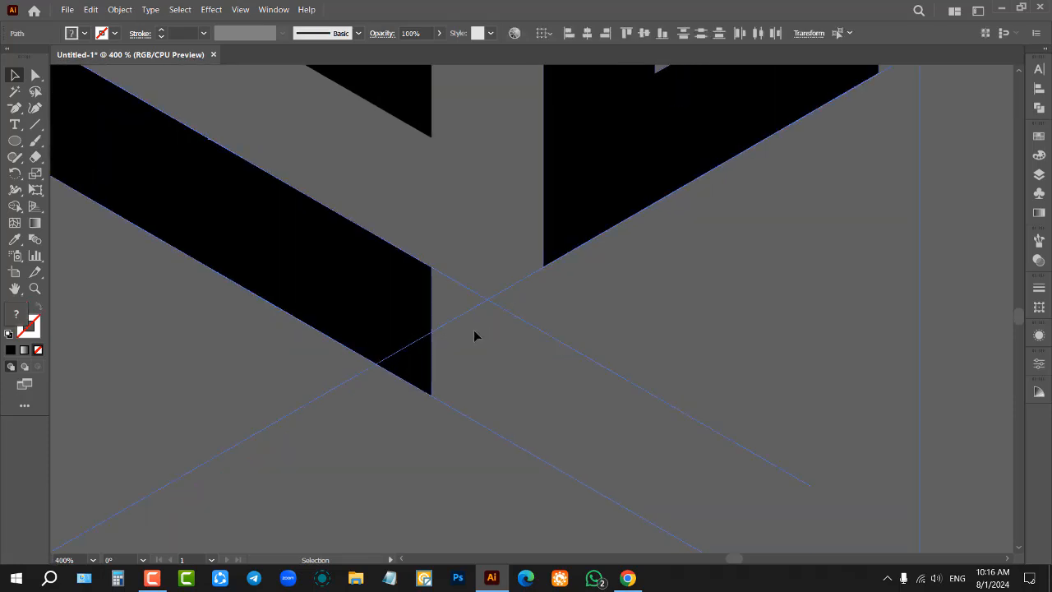
click(12, 204)
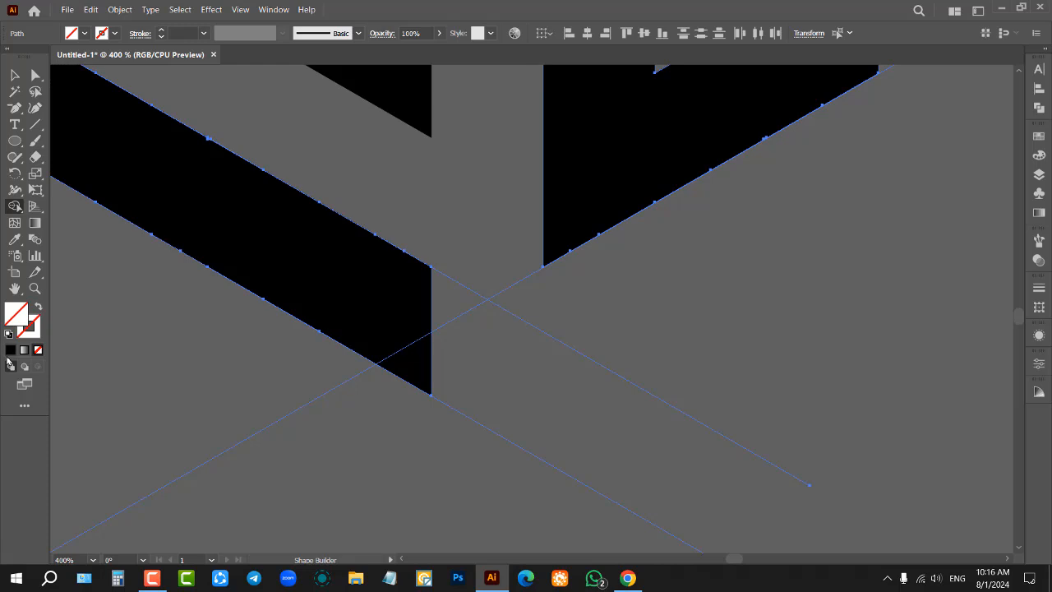
click(9, 352)
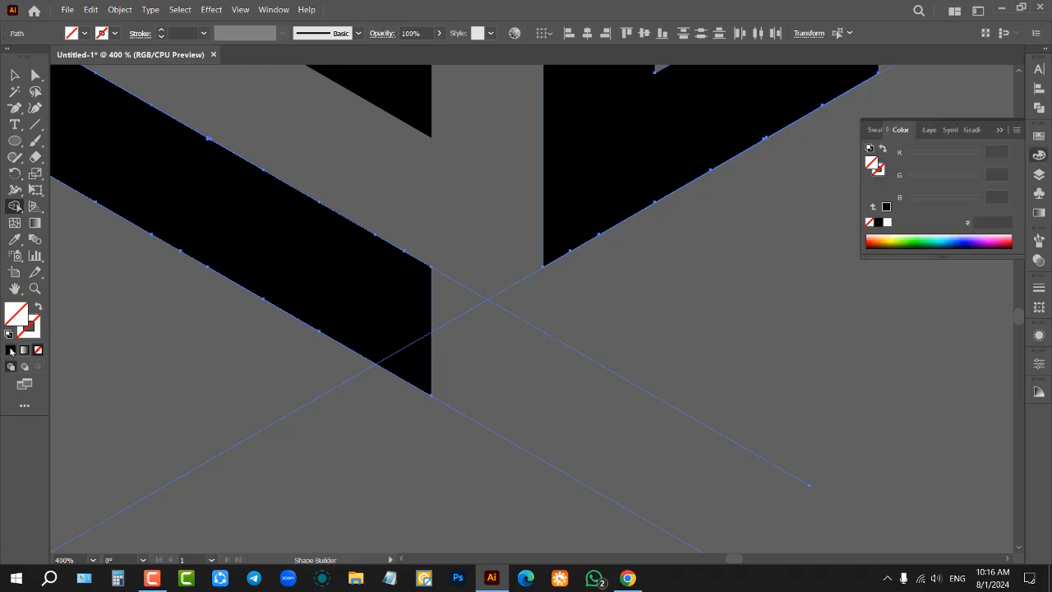
click(84, 34)
click(36, 56)
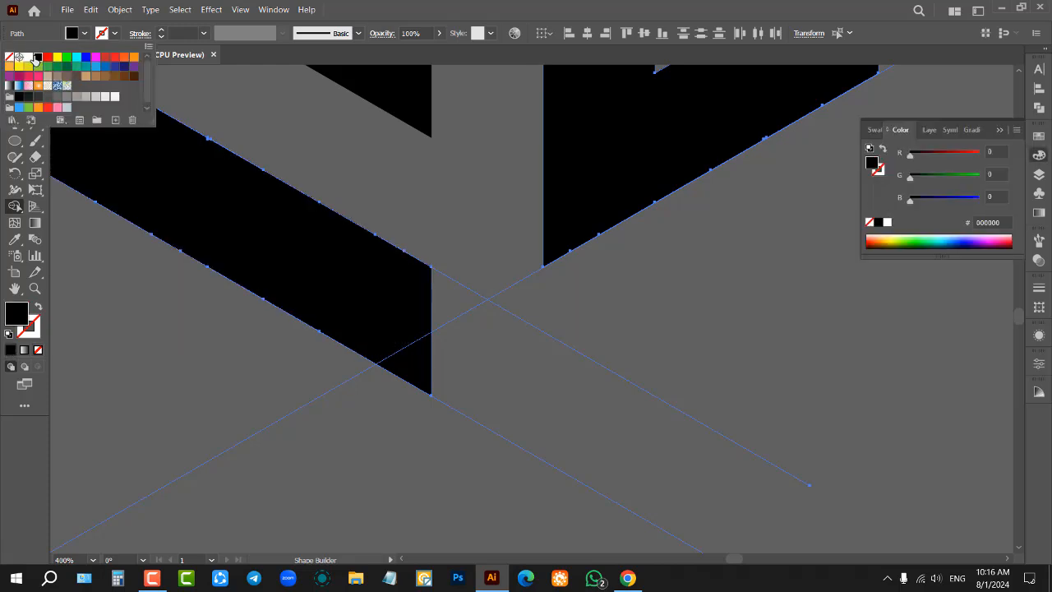
Use Shape Builder to cut off the L foot's lower corner along the rising diagonal and merge the small triangle into its tip
click(253, 381)
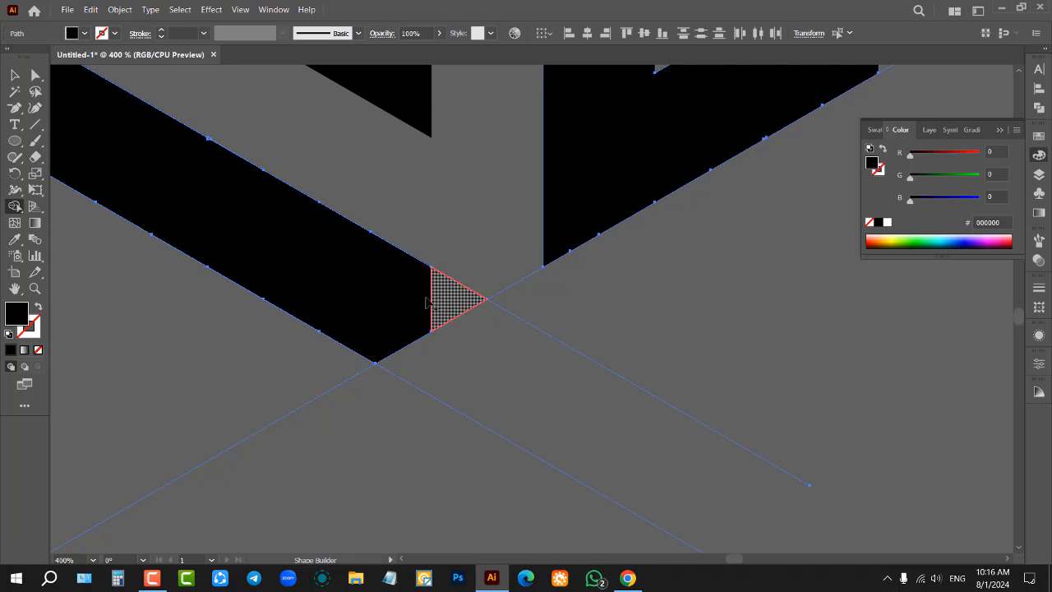
click(427, 301)
key(v)
key(ctrl+a)
key(ctrl+1)
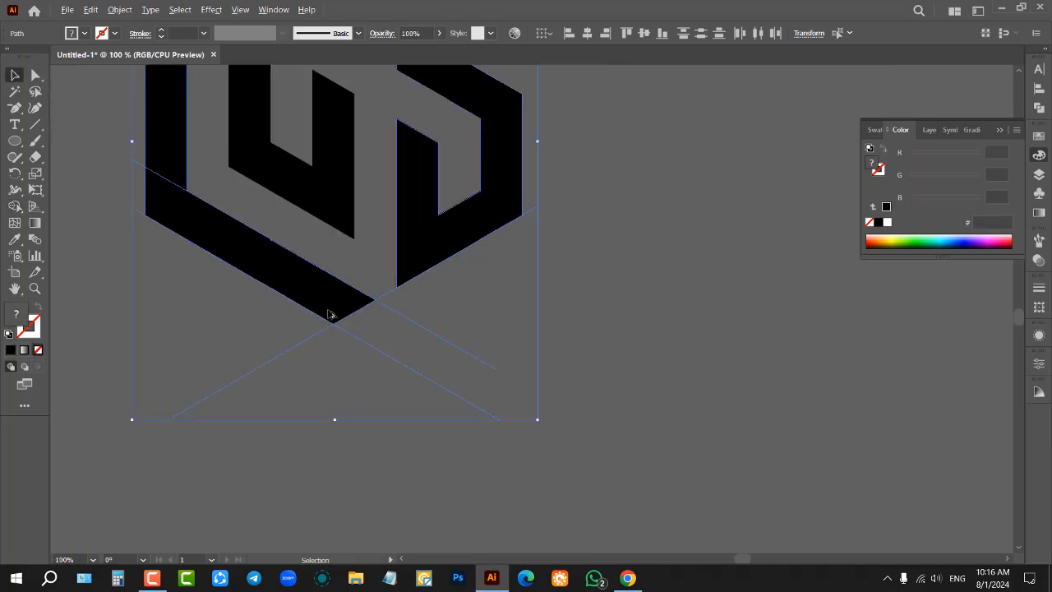
Delete the leftover diagonal line segments beneath the monogram and in the gap between the L's foot and the S
drag(451, 310, 396, 409)
key(Delete)
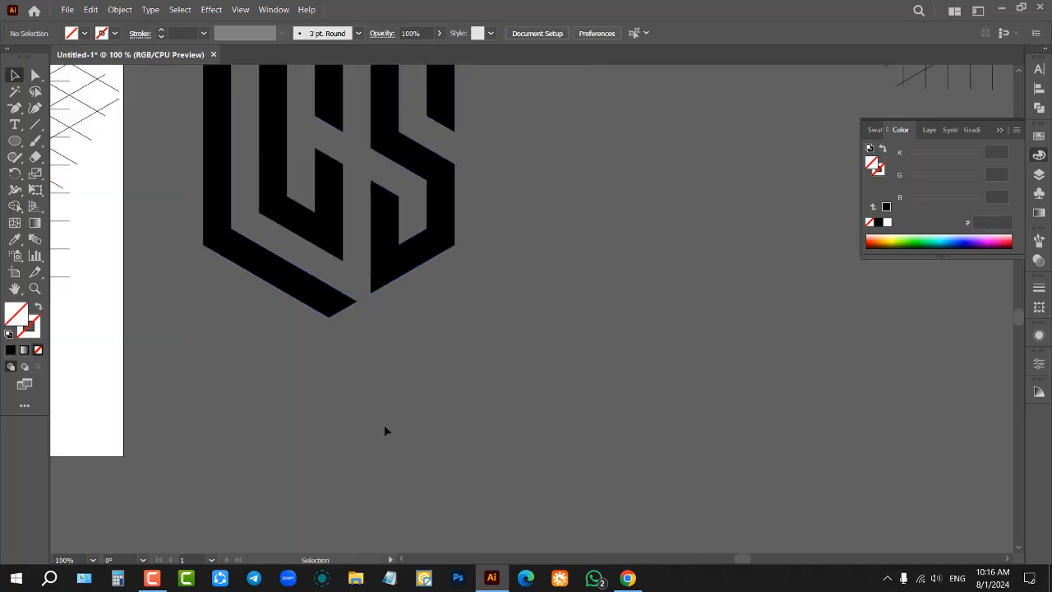
key(ctrl+z)
key(Delete)
click(362, 298)
key(Delete)
scroll(430, 358, up, 2)
scroll(485, 325, down, 1)
scroll(489, 312, up, 2)
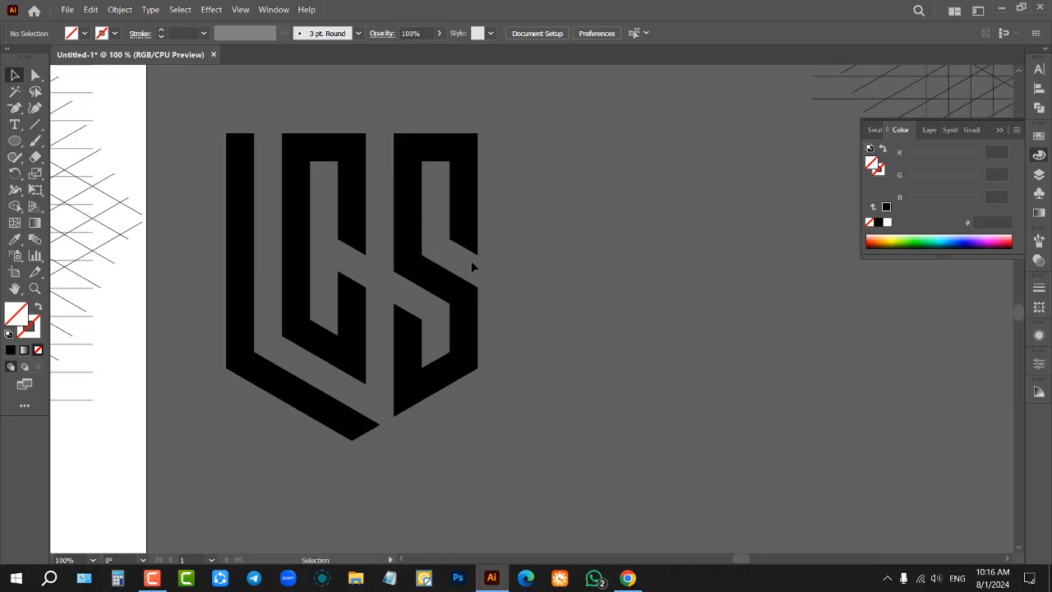
Delete the remaining stray line pieces below and beside the L, leaving only the LCS letter shapes
drag(333, 258, 533, 483)
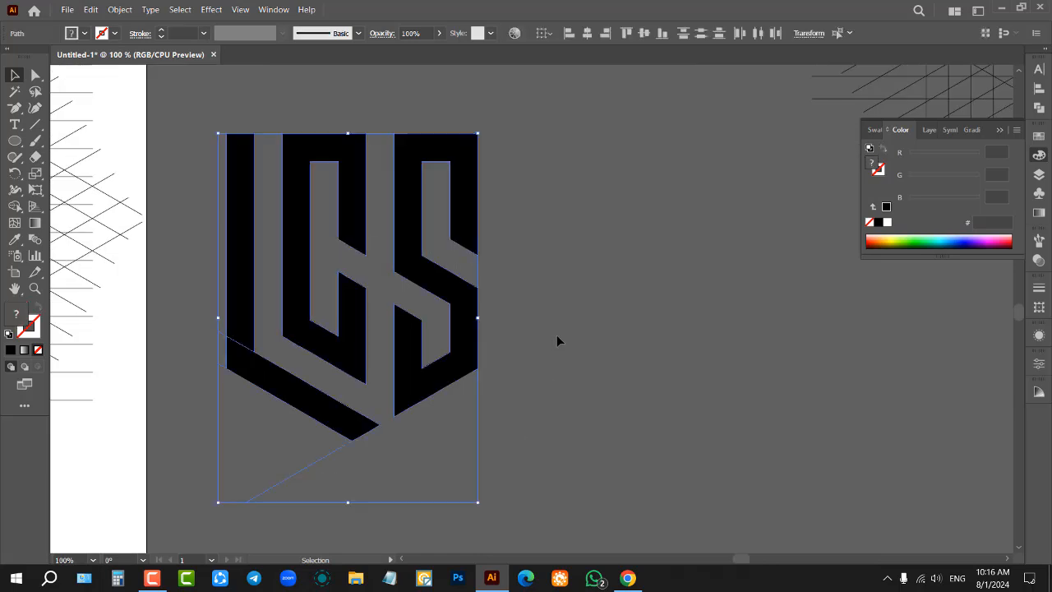
click(531, 318)
scroll(530, 317, down, 1)
drag(320, 166, 548, 455)
key(ctrl+equal)
click(297, 417)
drag(313, 430, 425, 483)
key(Delete)
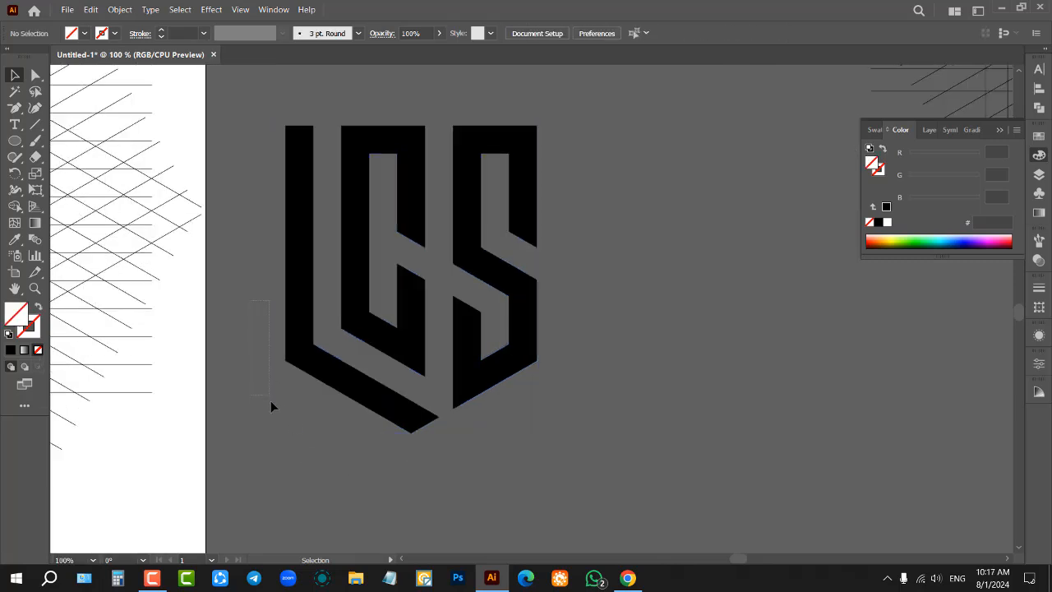
drag(278, 423, 278, 423)
key(Delete)
Examine the original LCS letters on the construction grid alongside the refined copy
scroll(686, 295, down, 2)
scroll(200, 239, up, 2)
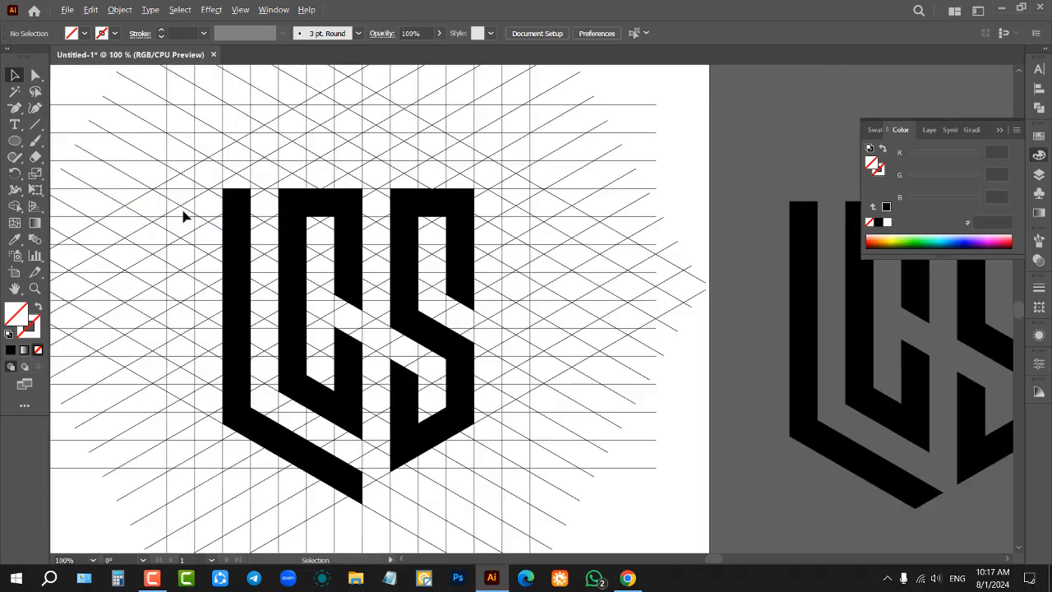
scroll(564, 244, down, 1)
scroll(462, 228, up, 1)
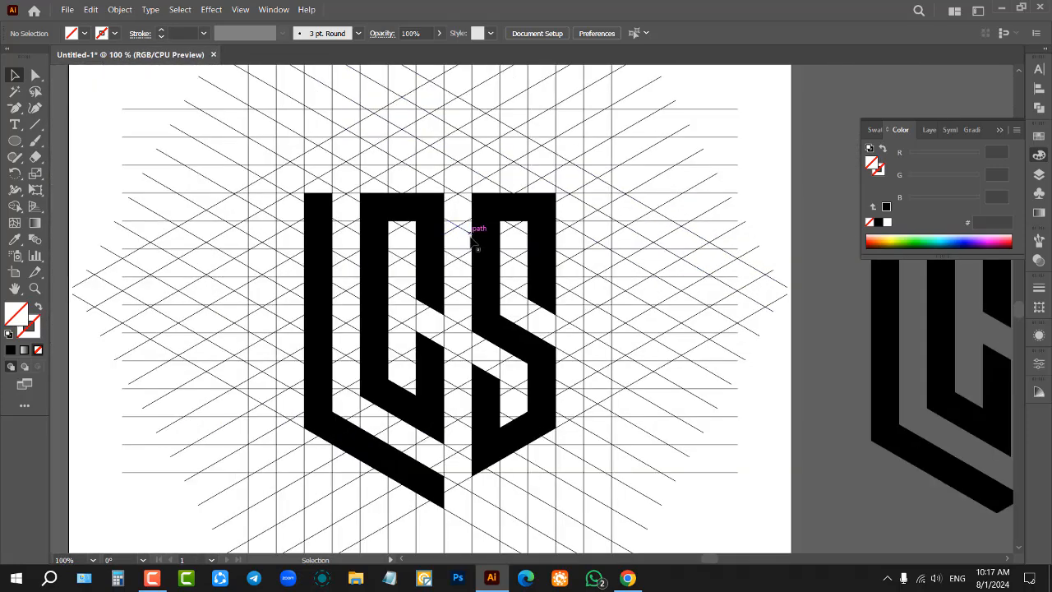
scroll(477, 238, down, 1)
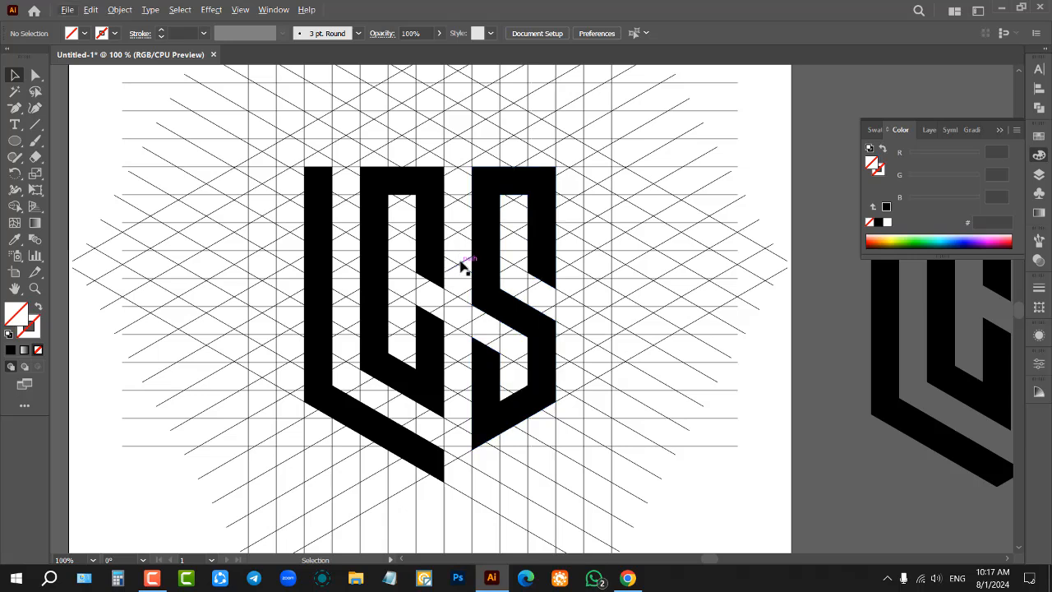
scroll(462, 263, down, 1)
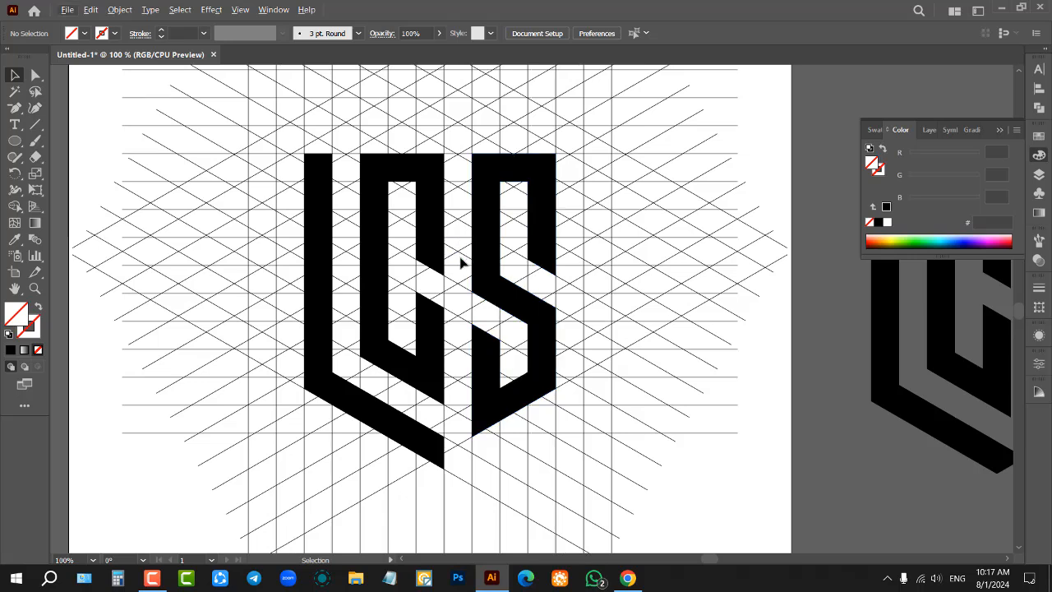
scroll(460, 263, up, 1)
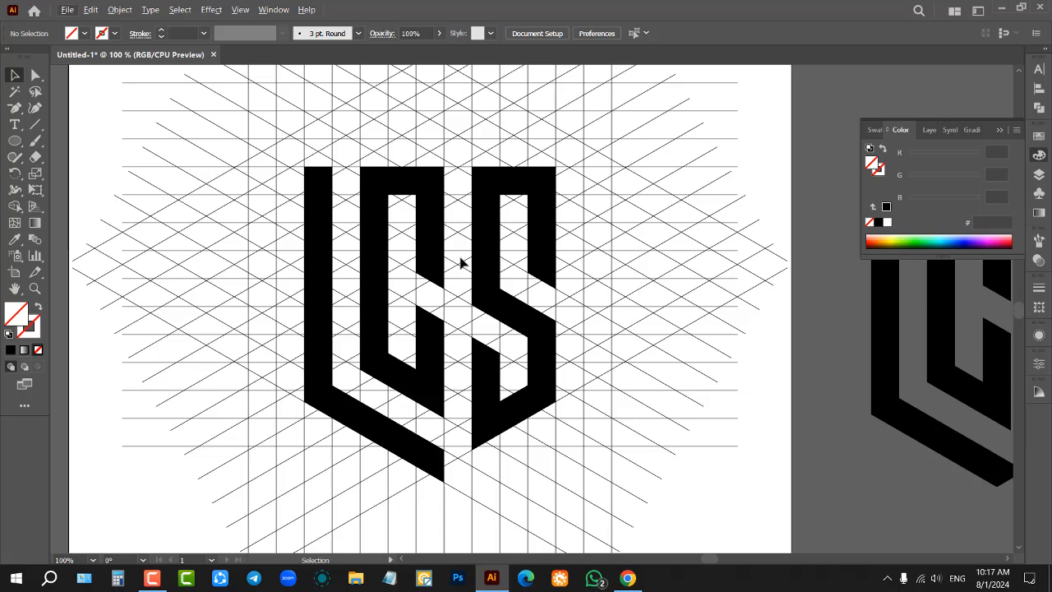
click(999, 130)
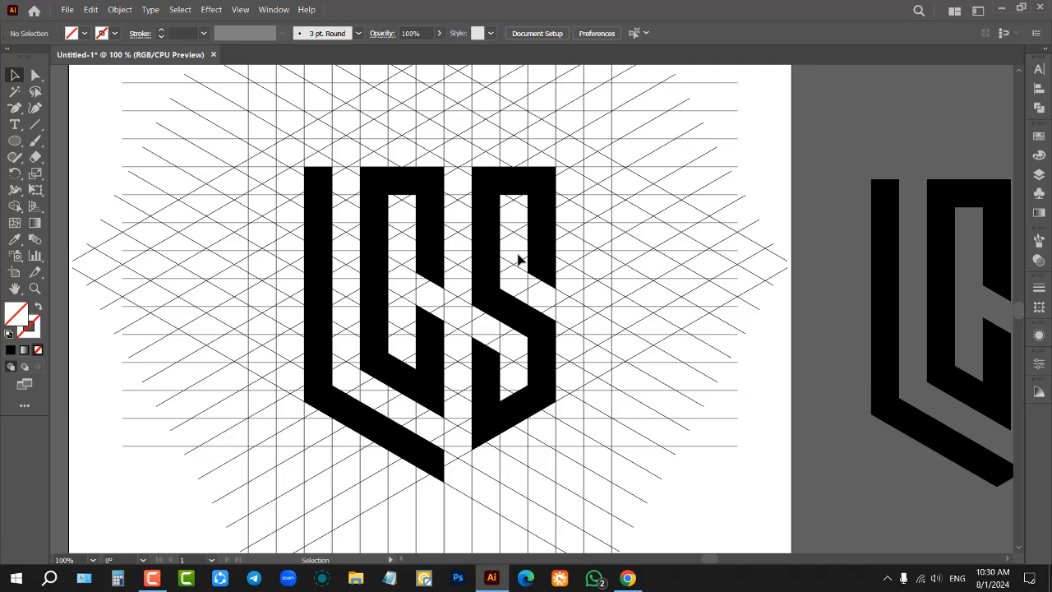
scroll(543, 237, down, 1)
scroll(542, 204, up, 1)
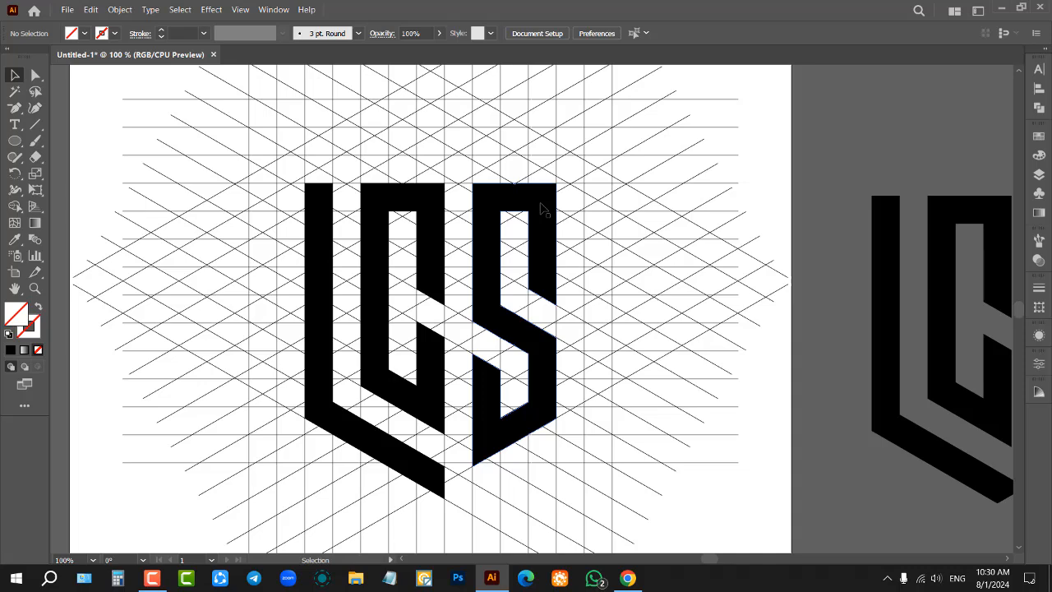
Switch to the YouTube page in Chrome and search for "grid logo design illustrator"
click(628, 577)
click(269, 6)
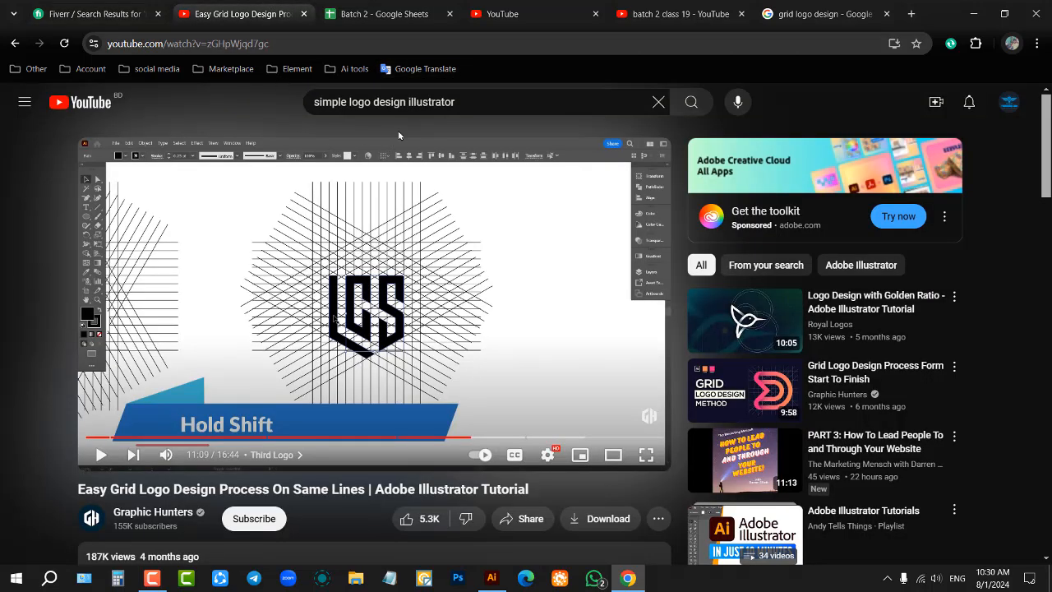
triple_click(469, 102)
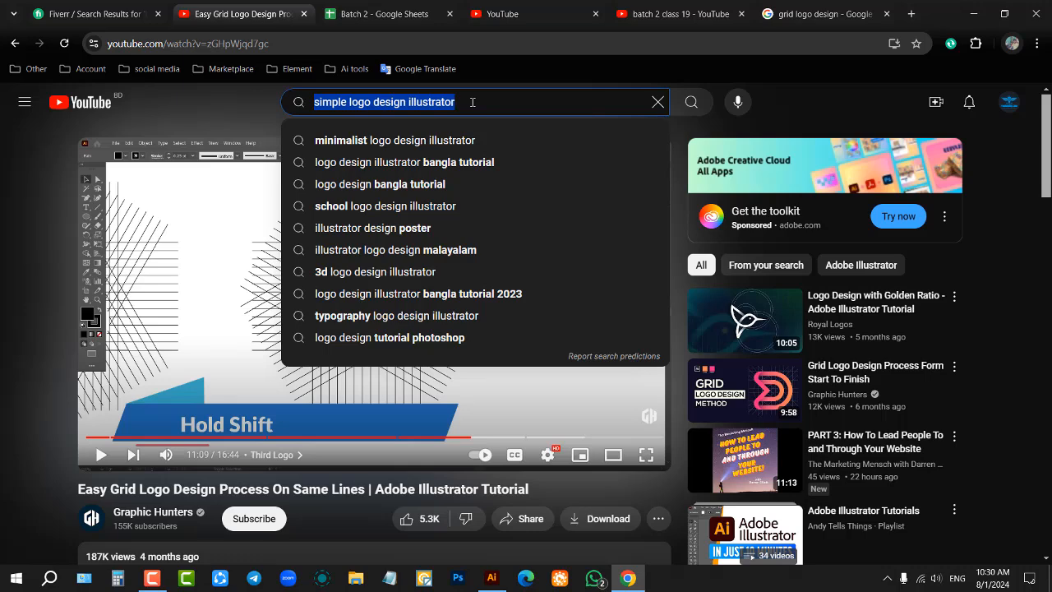
text(grid)
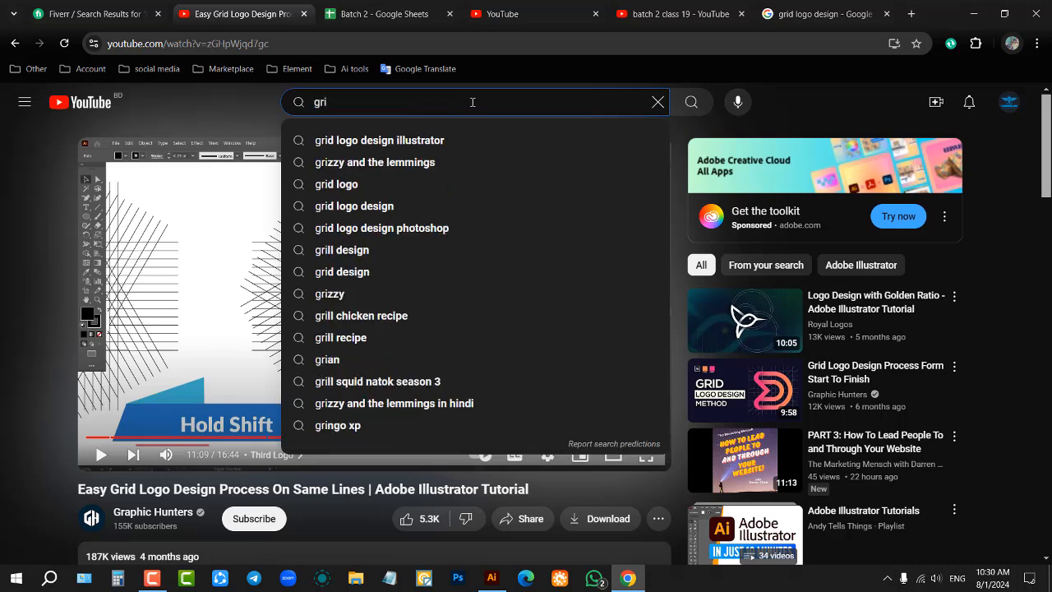
click(375, 142)
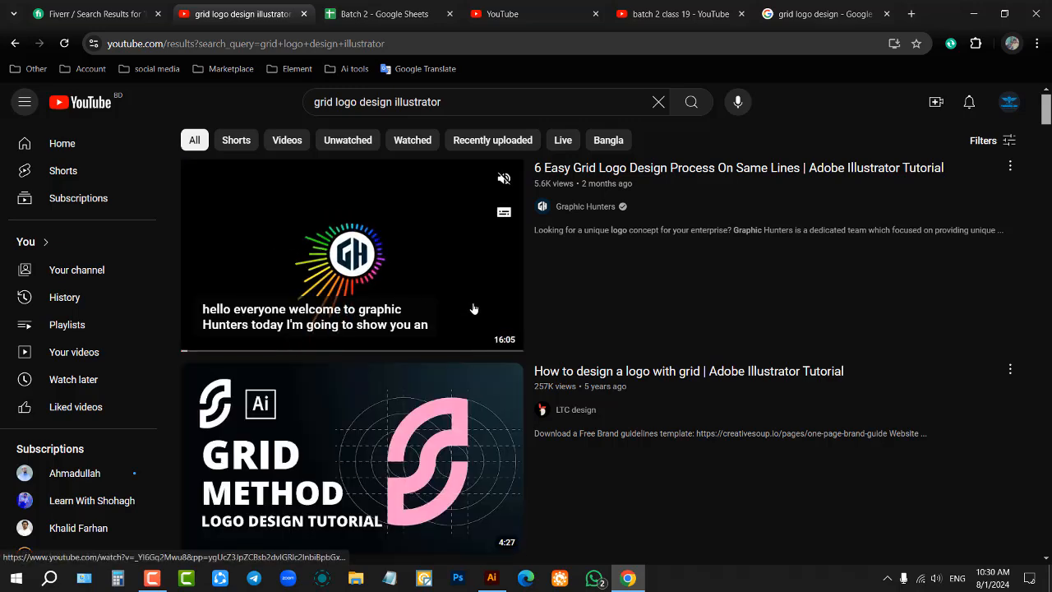
Browse the YouTube results for grid logo design tutorials and preview the Easy Grid Logo Design Process video
scroll(448, 328, down, 2)
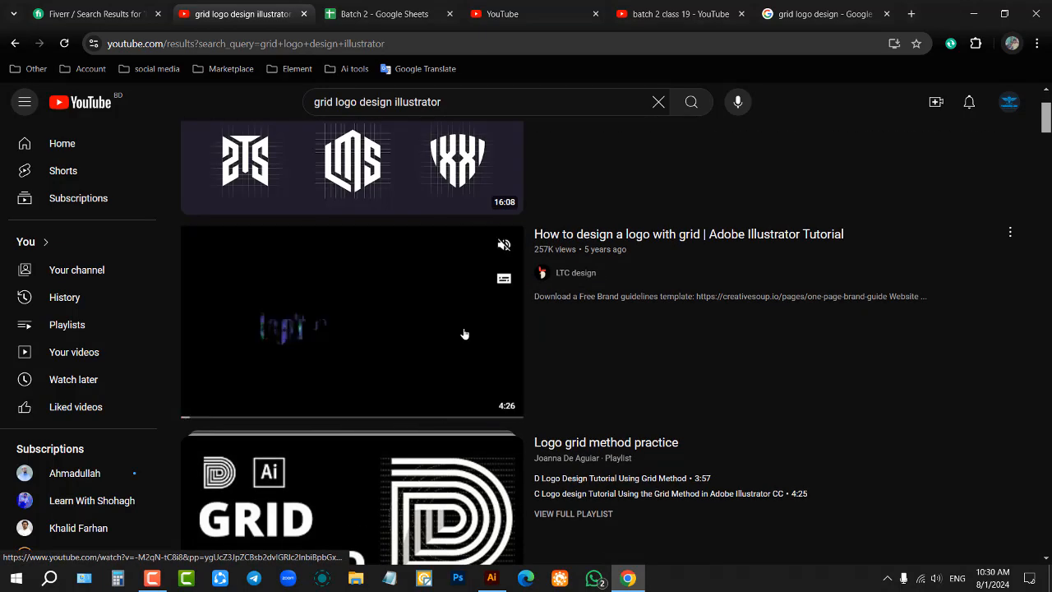
scroll(465, 339, down, 2)
scroll(444, 335, down, 2)
scroll(424, 430, down, 7)
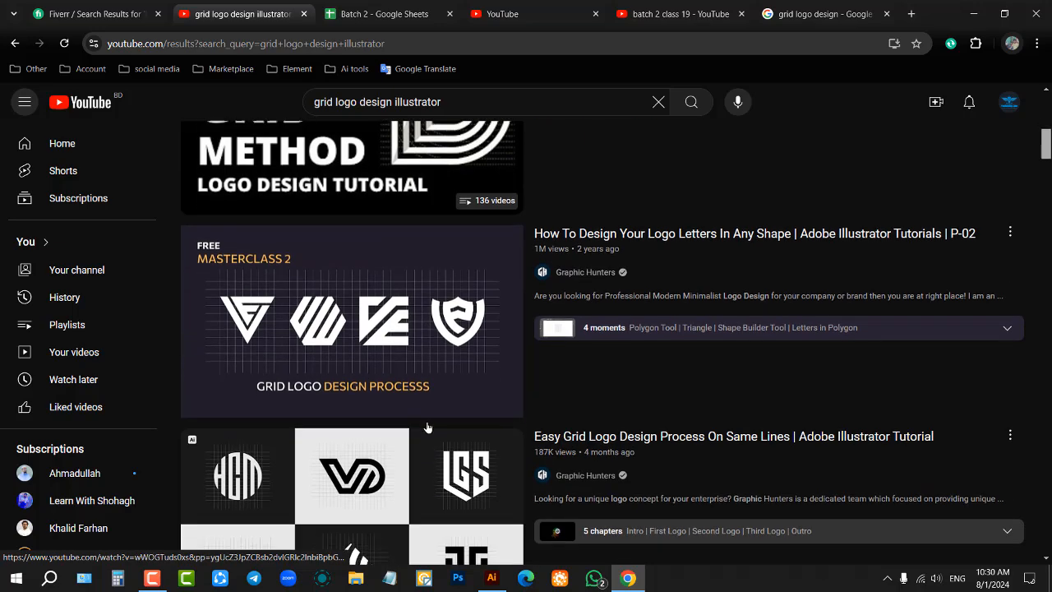
mouse_move(364, 294)
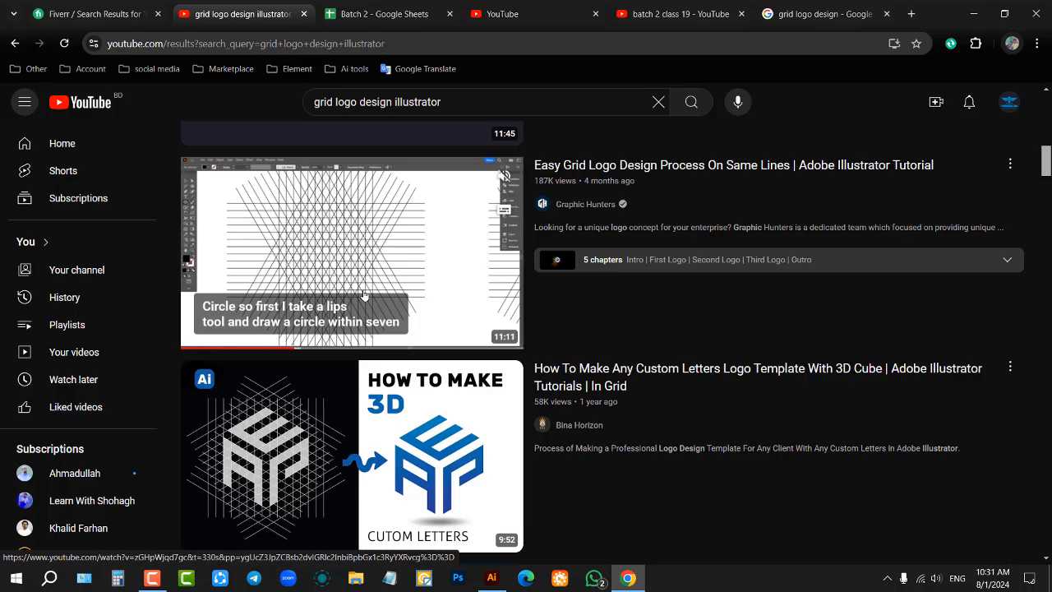
scroll(368, 252, down, 3)
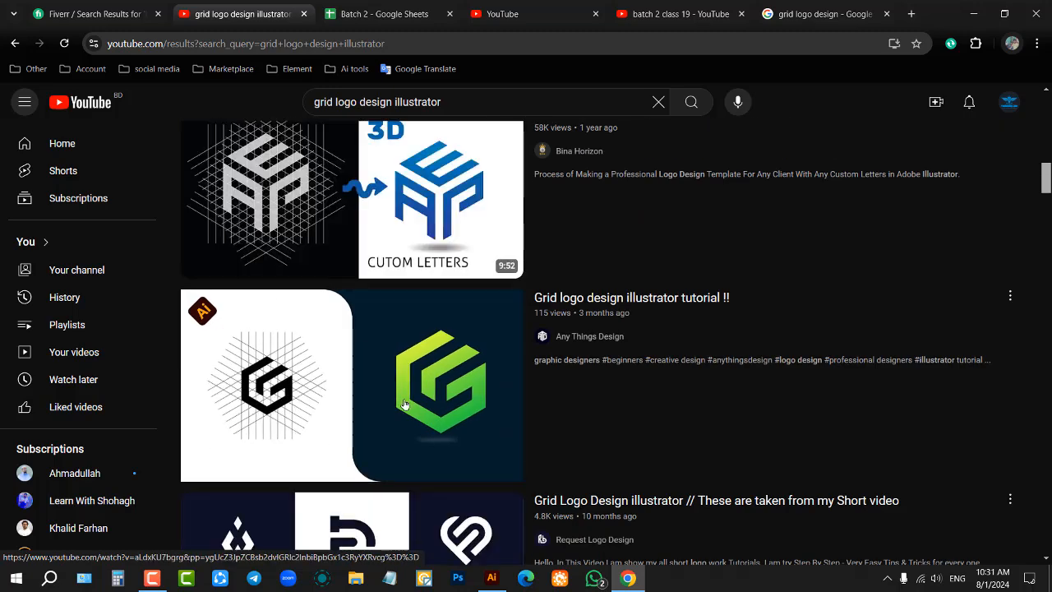
scroll(402, 404, down, 3)
scroll(329, 329, down, 3)
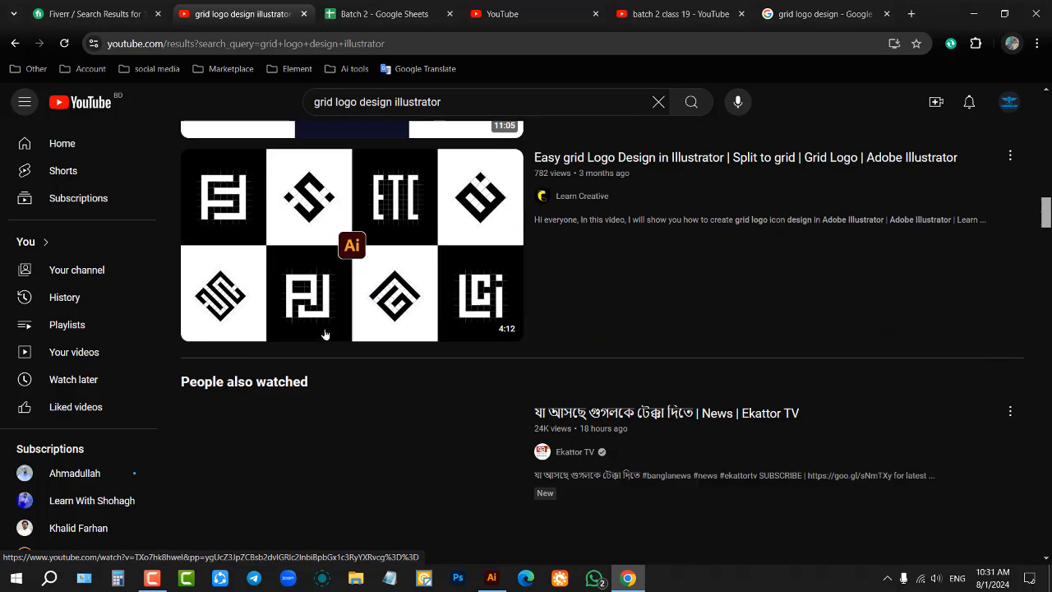
scroll(361, 247, down, 4)
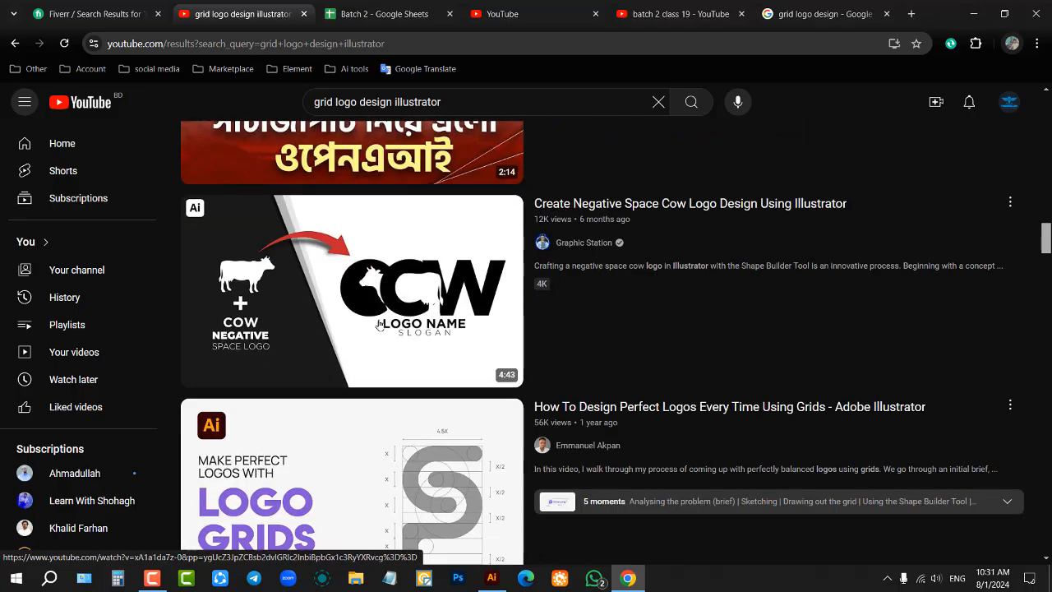
scroll(378, 335, up, 6)
scroll(377, 336, up, 10)
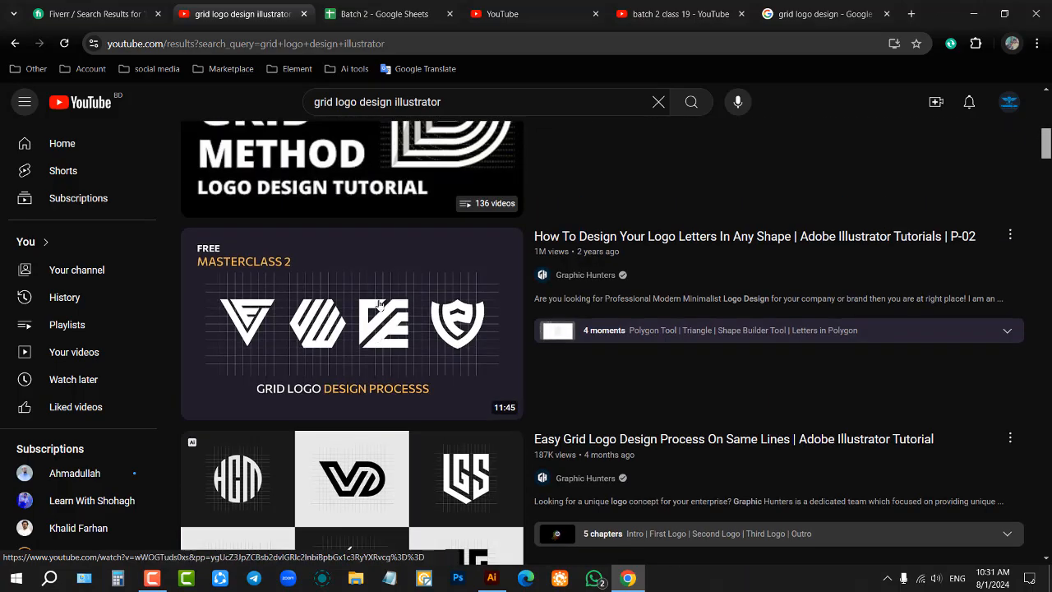
scroll(379, 304, up, 5)
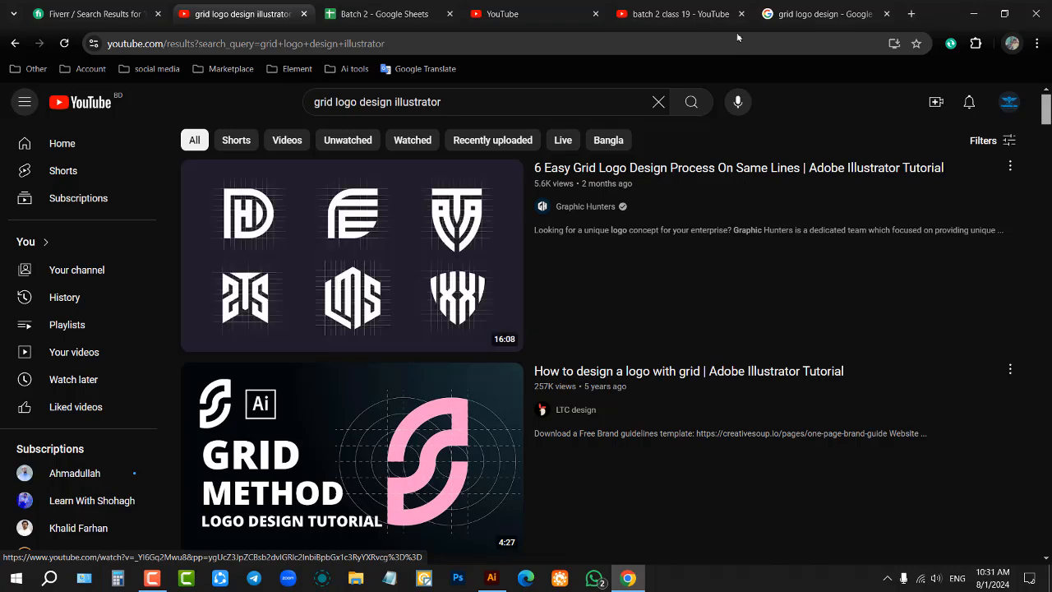
Minimize the Chrome and Illustrator windows and refresh the desktop
click(664, 10)
click(534, 13)
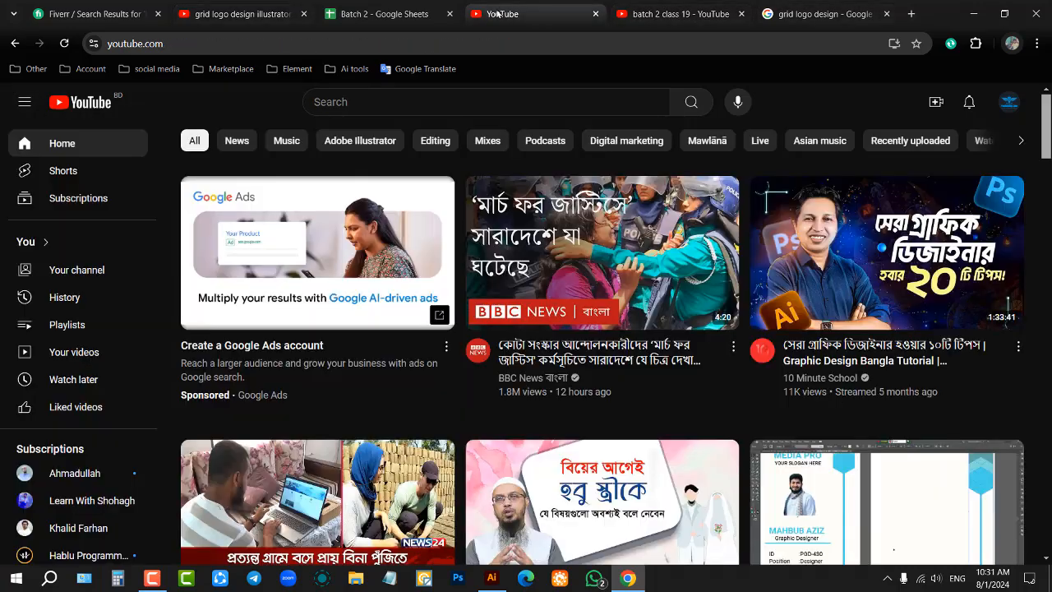
click(973, 14)
click(1002, 7)
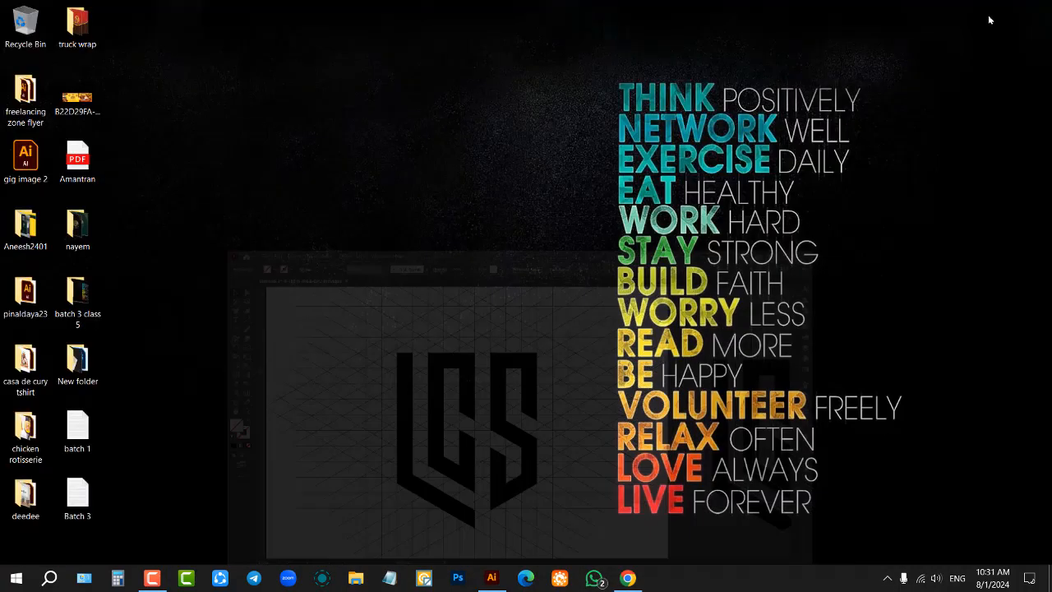
right_click(526, 121)
click(536, 157)
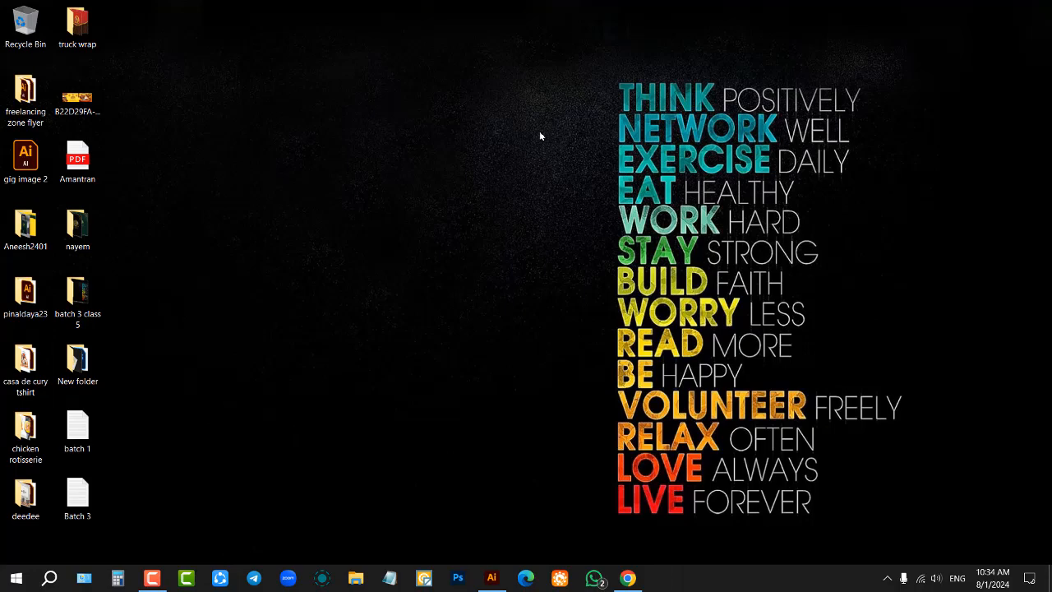
Switch back to Illustrator and show the grid artboard together with the refined LCS copy
click(491, 578)
scroll(564, 258, down, 1)
scroll(575, 263, down, 1)
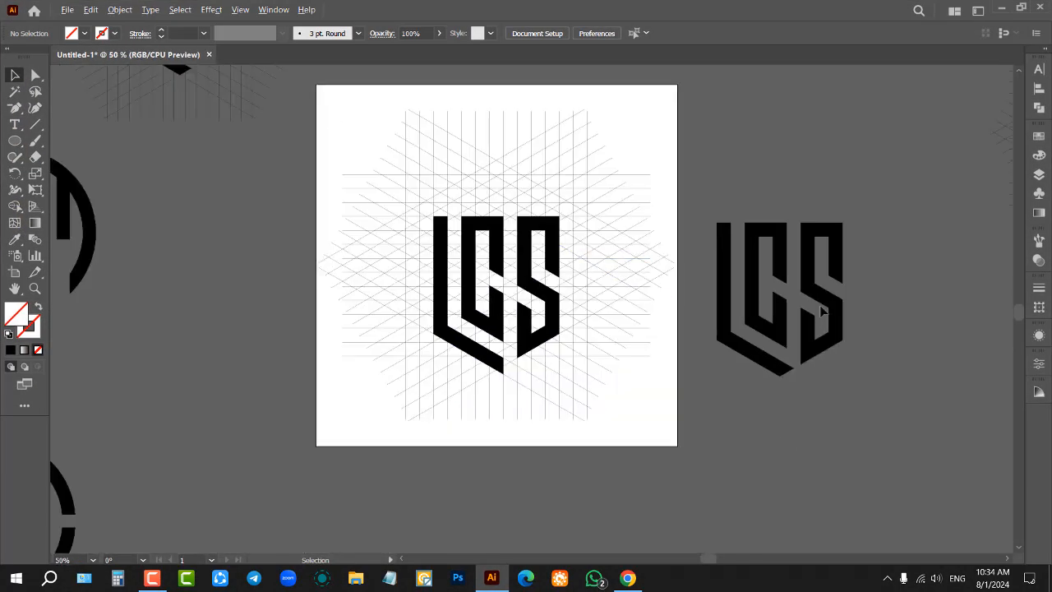
scroll(891, 290, up, 1)
scroll(890, 284, up, 2)
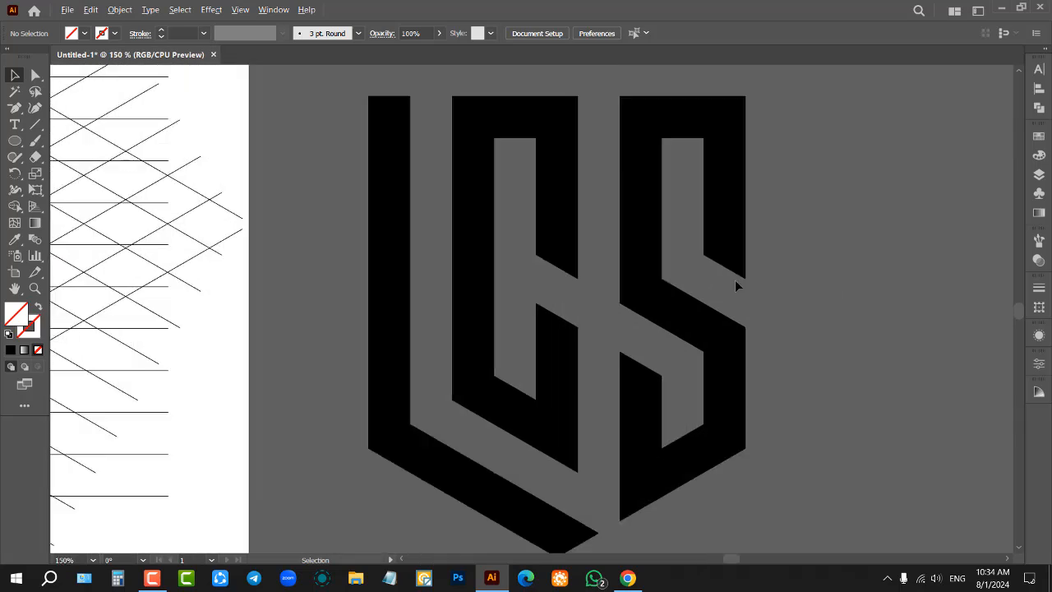
scroll(331, 275, down, 1)
scroll(331, 328, down, 1)
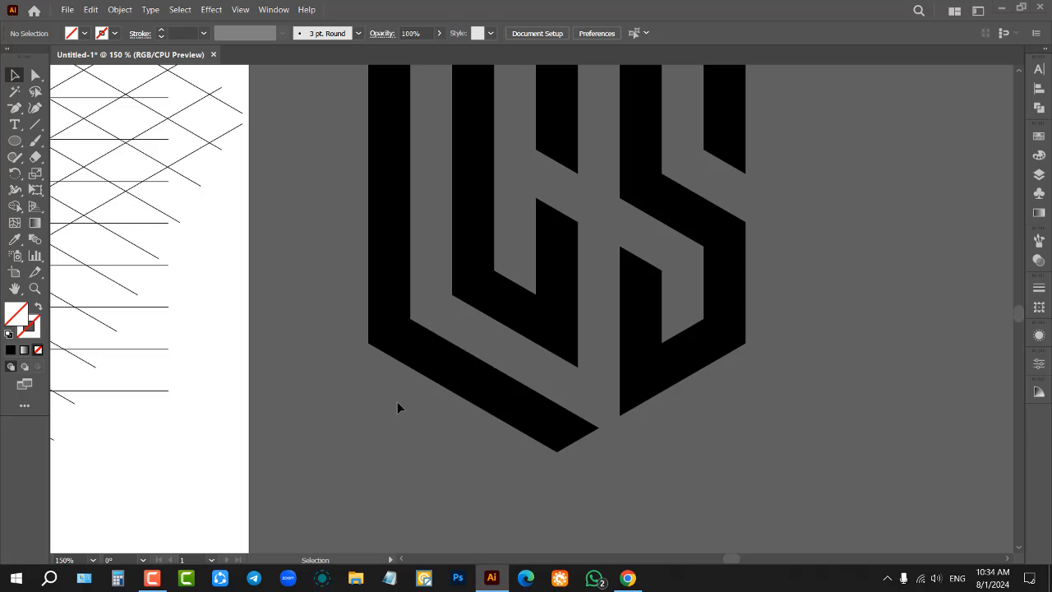
scroll(398, 403, down, 2)
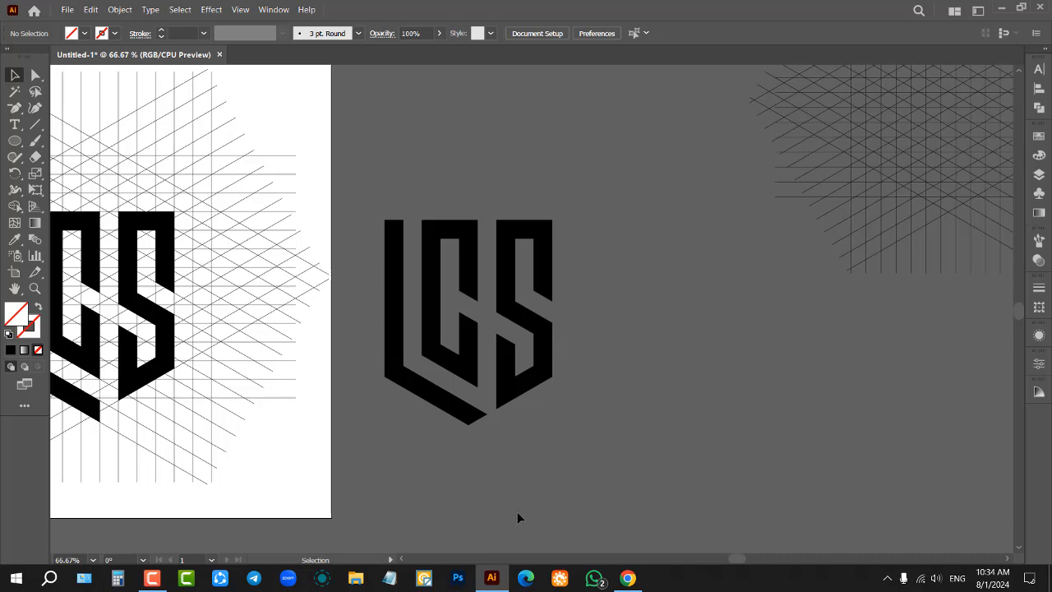
Switch to Photoshop and look through the recently opened mockup files
click(458, 577)
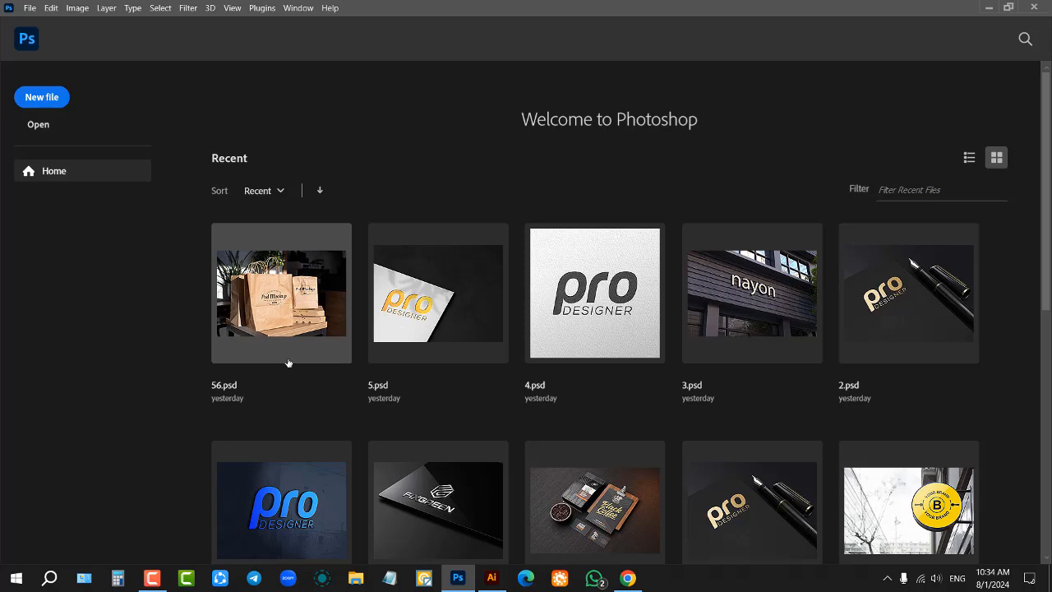
scroll(517, 300, down, 1)
scroll(520, 304, down, 2)
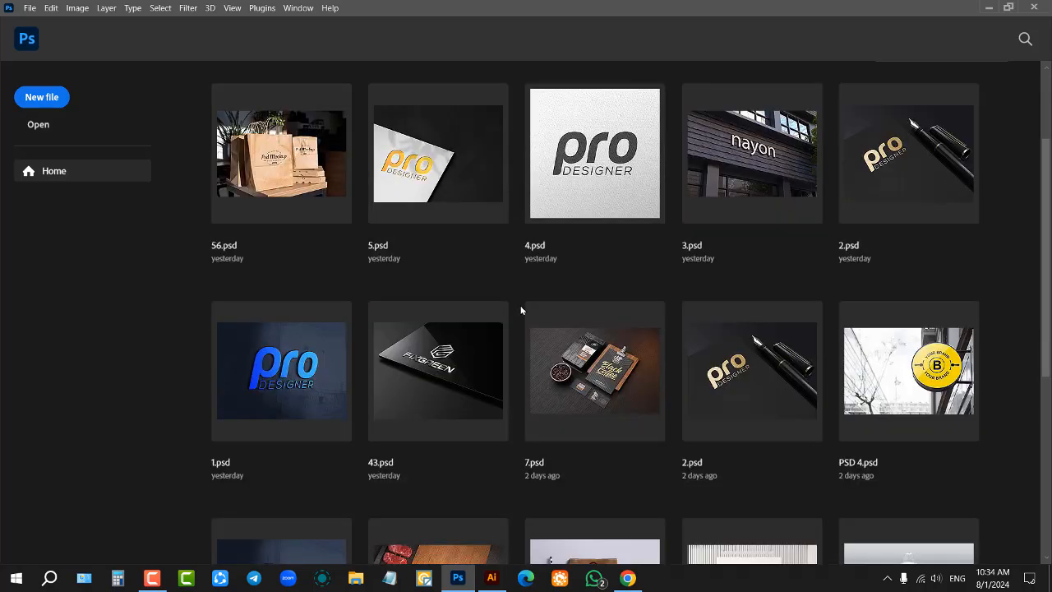
scroll(476, 357, down, 1)
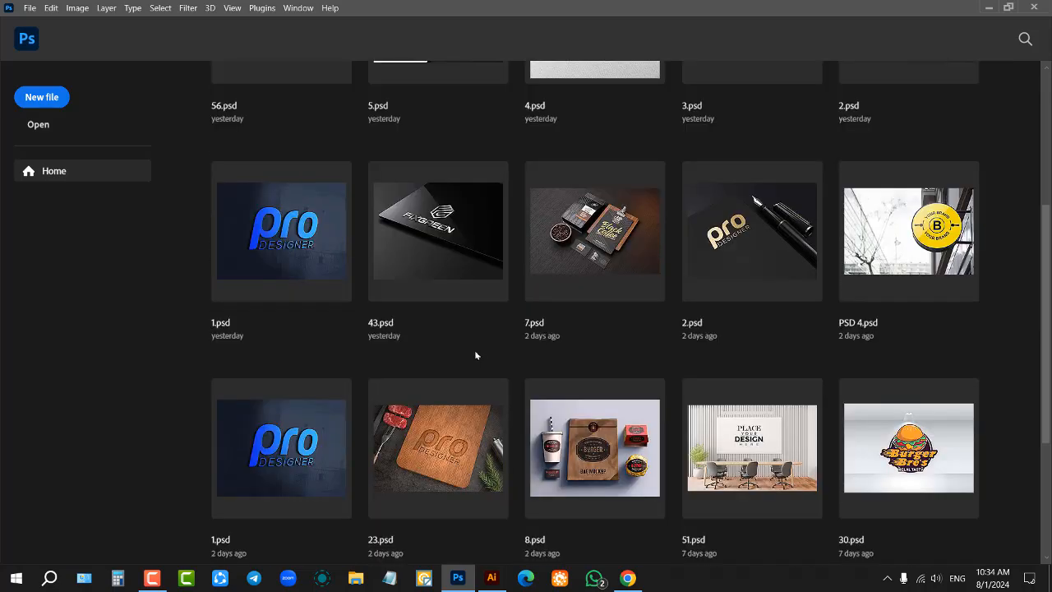
scroll(475, 355, down, 1)
scroll(475, 356, down, 2)
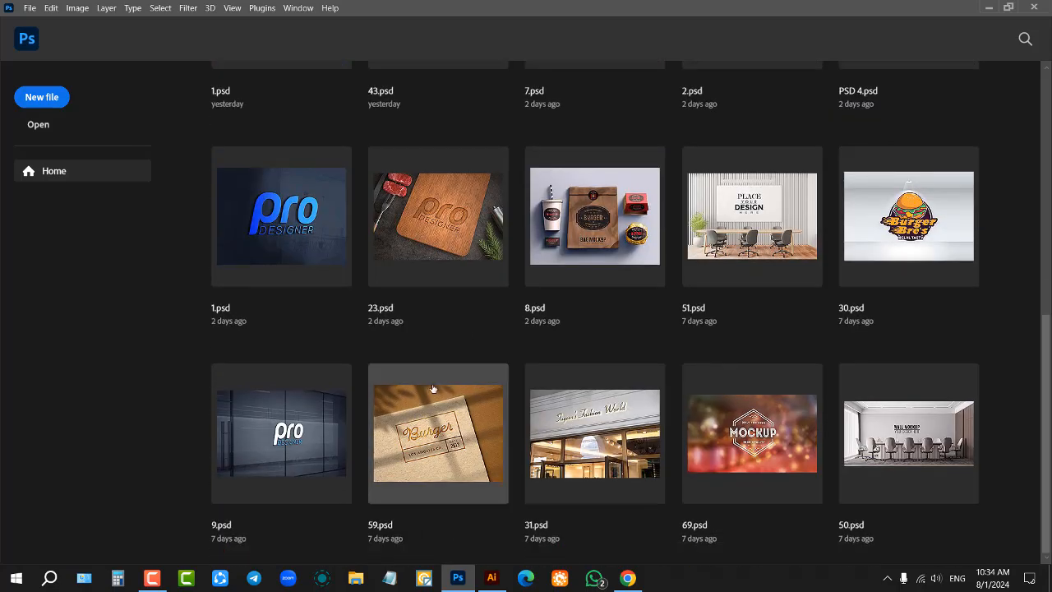
scroll(434, 388, up, 2)
scroll(433, 388, up, 2)
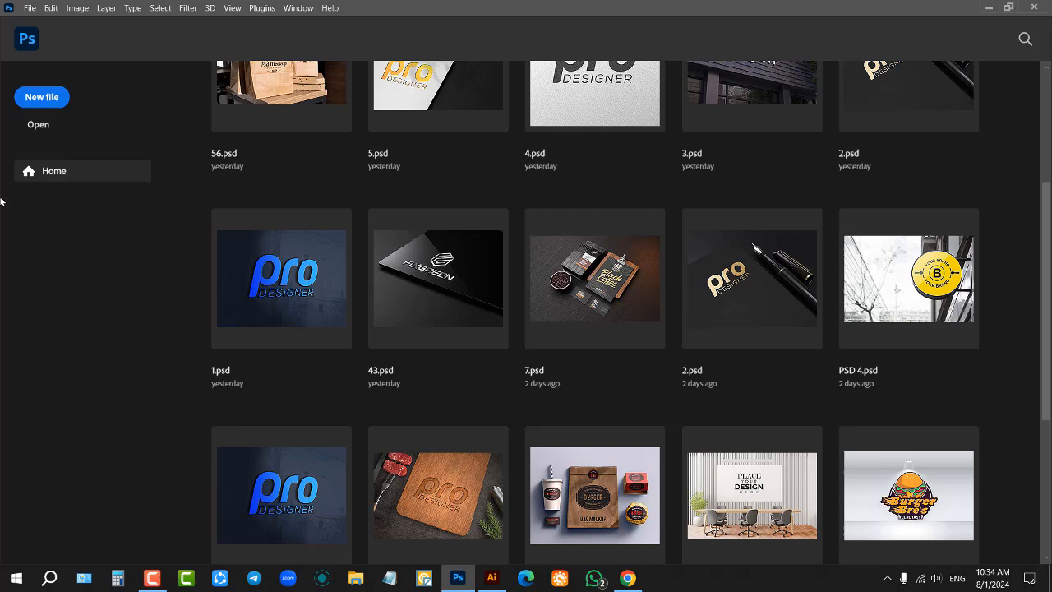
Open the signboard mockup 58.psd from the Mockup Logo folder on the Document (E:) drive
click(39, 125)
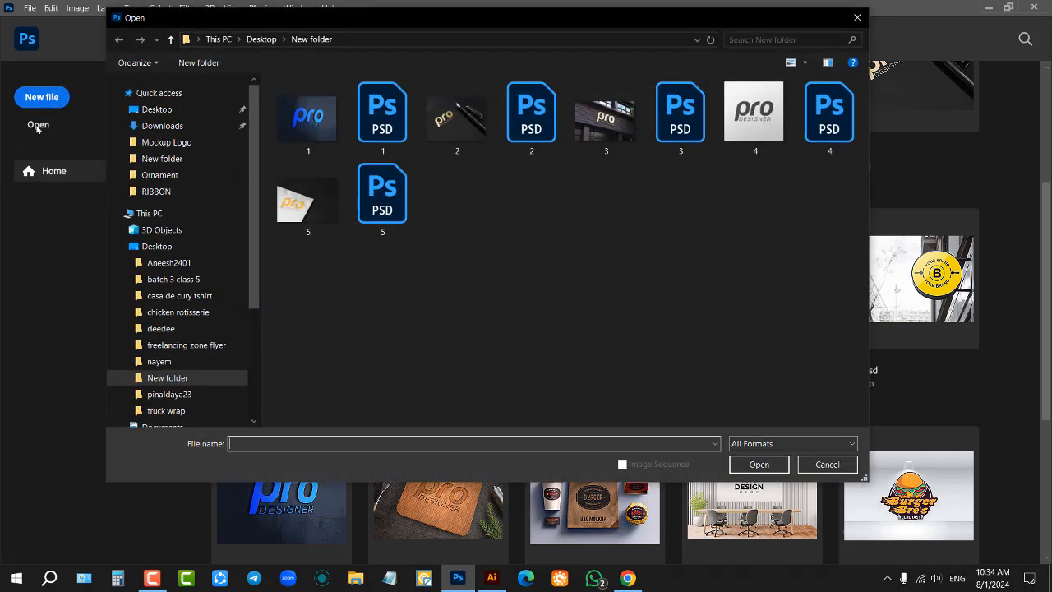
scroll(193, 364, down, 4)
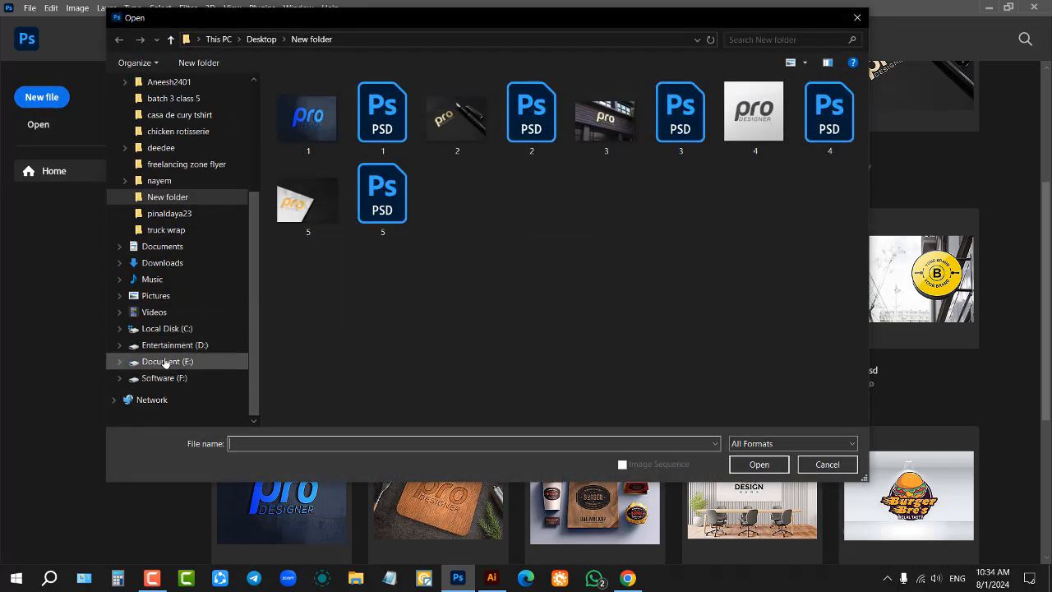
click(165, 362)
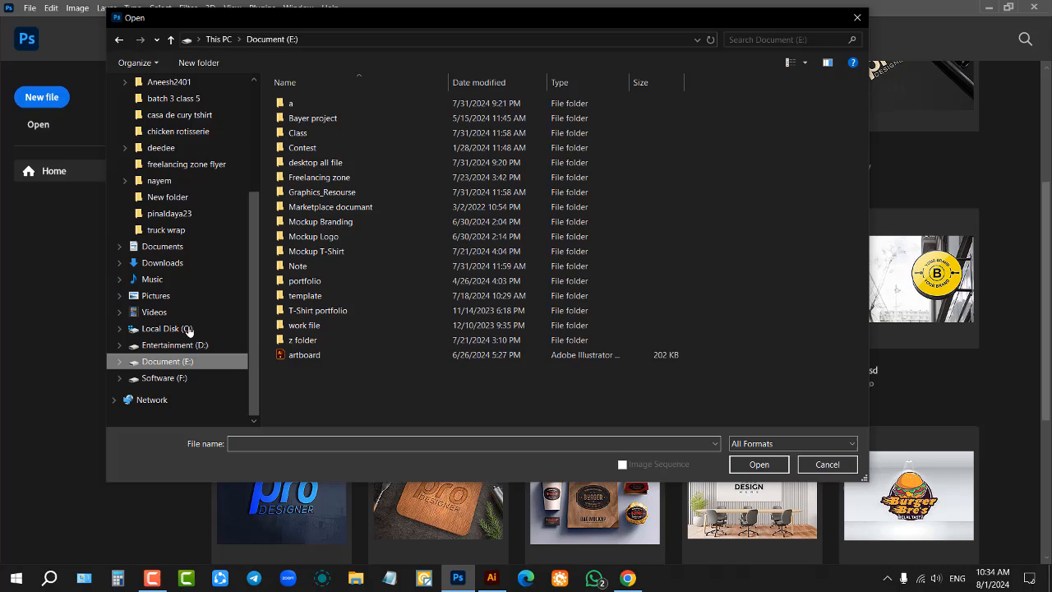
double_click(308, 235)
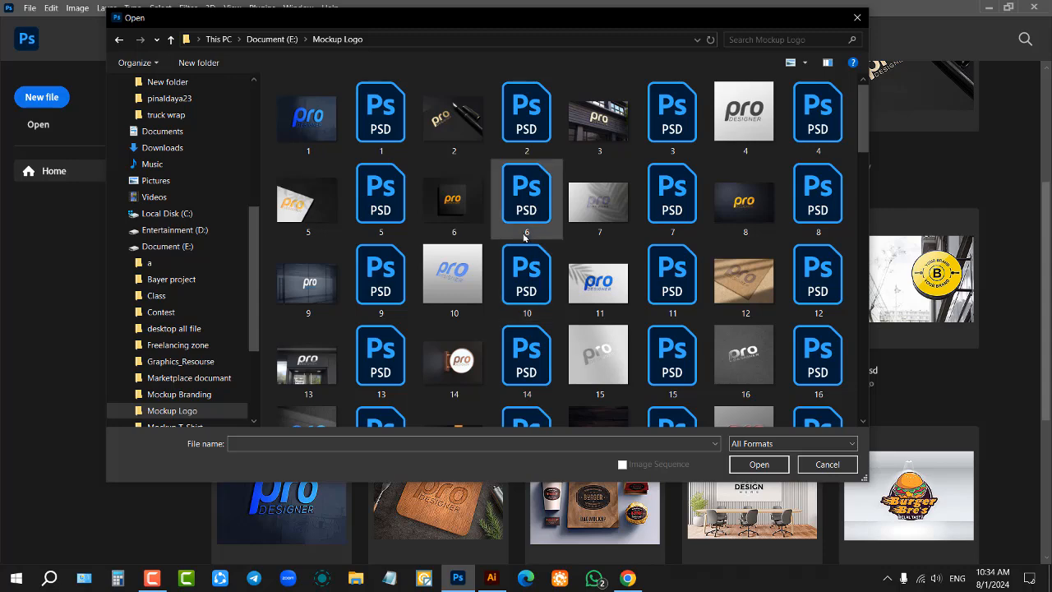
scroll(623, 310, down, 3)
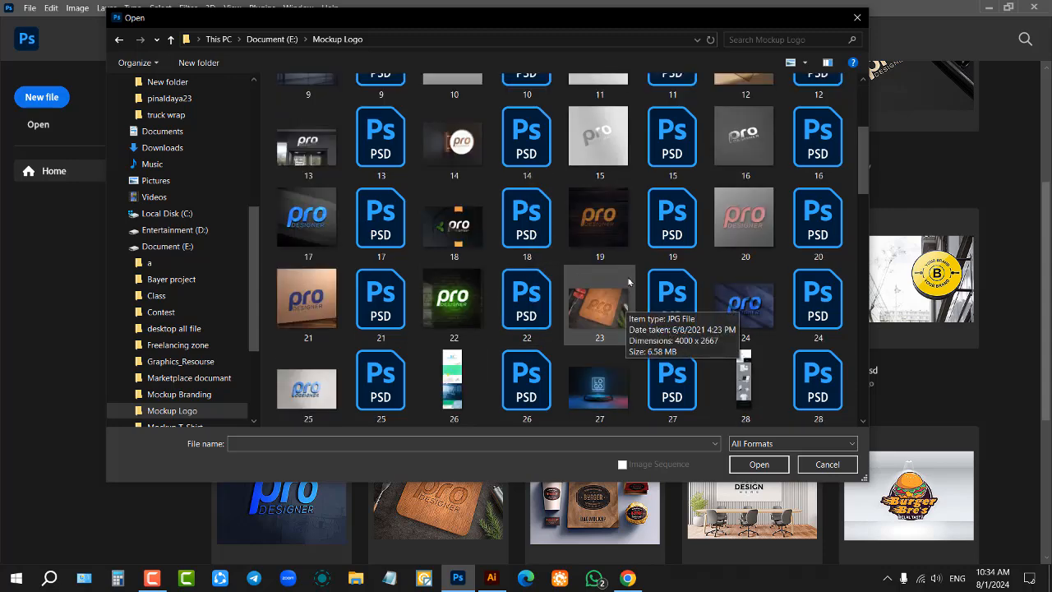
scroll(632, 298, down, 3)
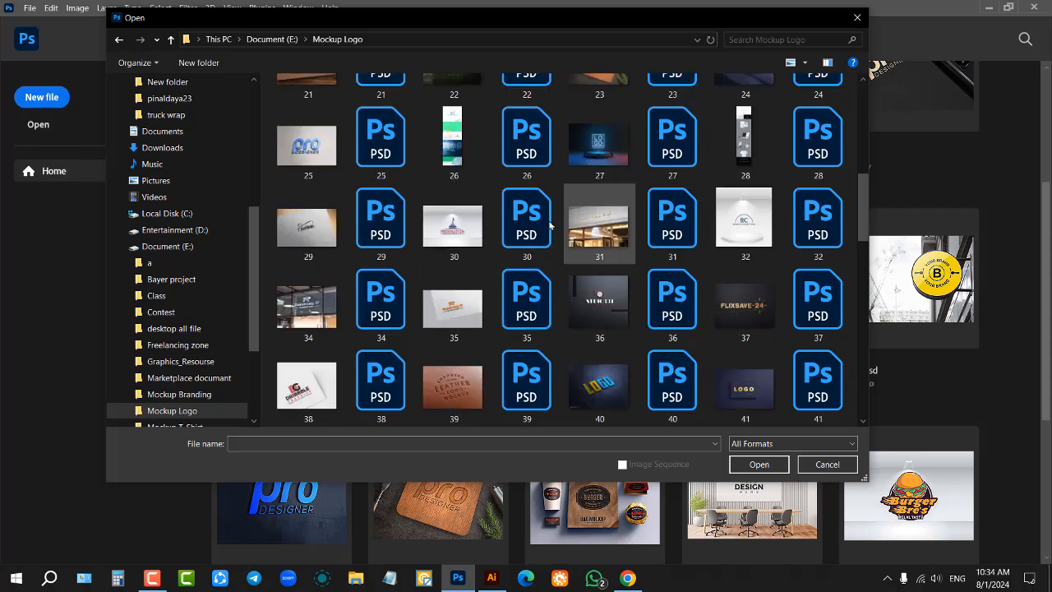
scroll(606, 289, down, 2)
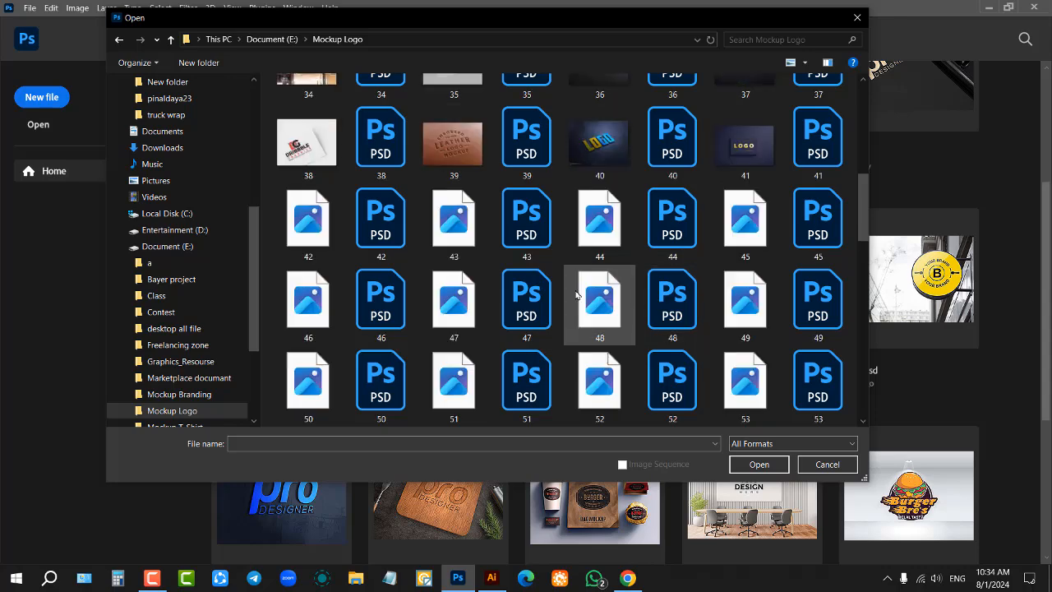
scroll(605, 286, down, 3)
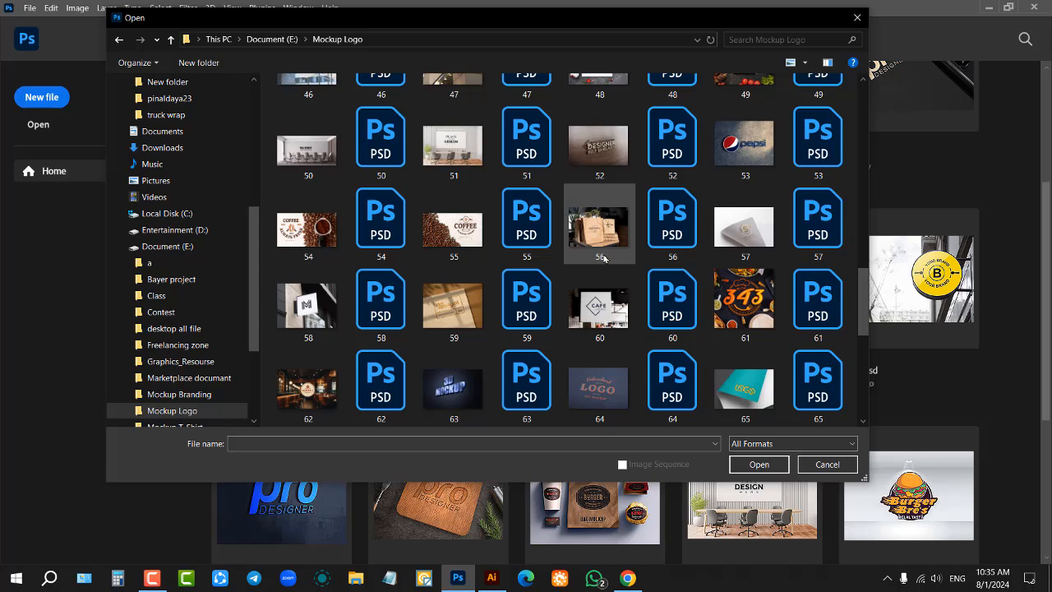
double_click(386, 299)
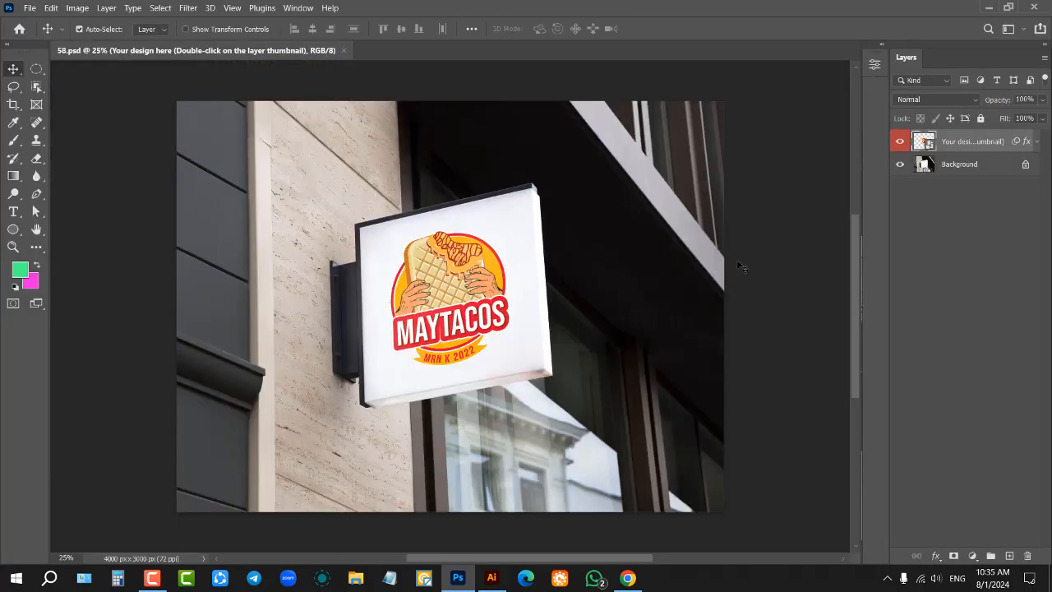
Toggle the "Your design here" layer to check what it shows, and open its smart object contents
click(899, 141)
click(899, 144)
double_click(921, 143)
Compare the Vector Smart Object artwork with the Placeholder, leaving both layers hidden in the smart object file
click(900, 143)
click(899, 171)
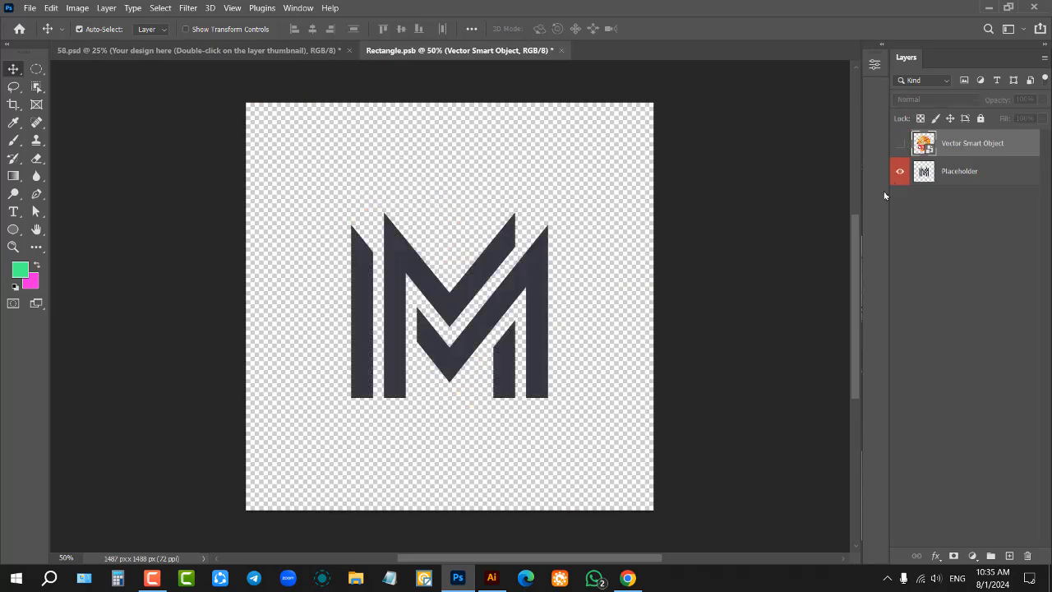
scroll(509, 344, up, 2)
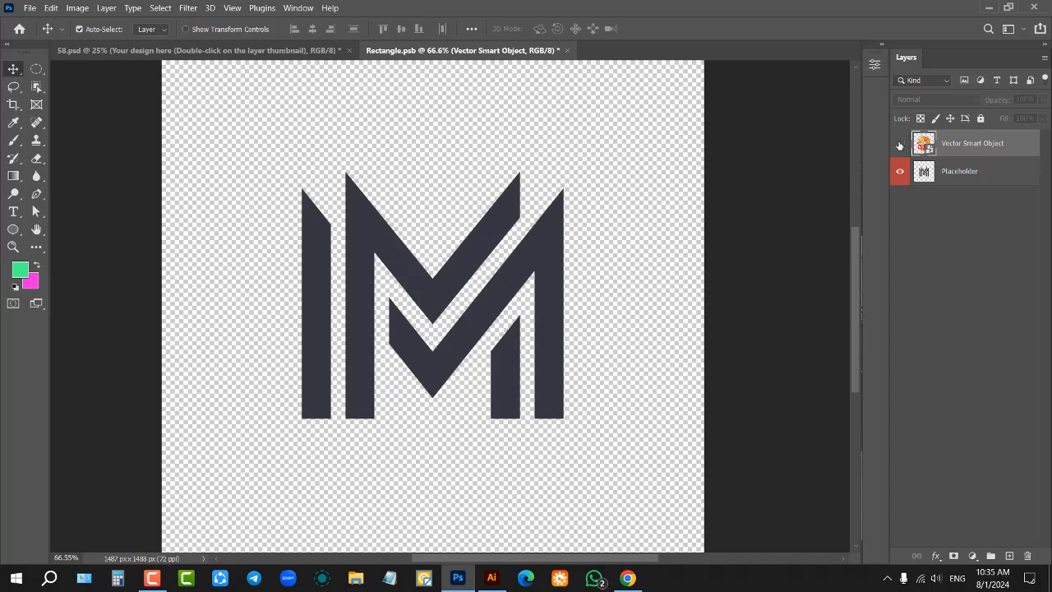
click(899, 146)
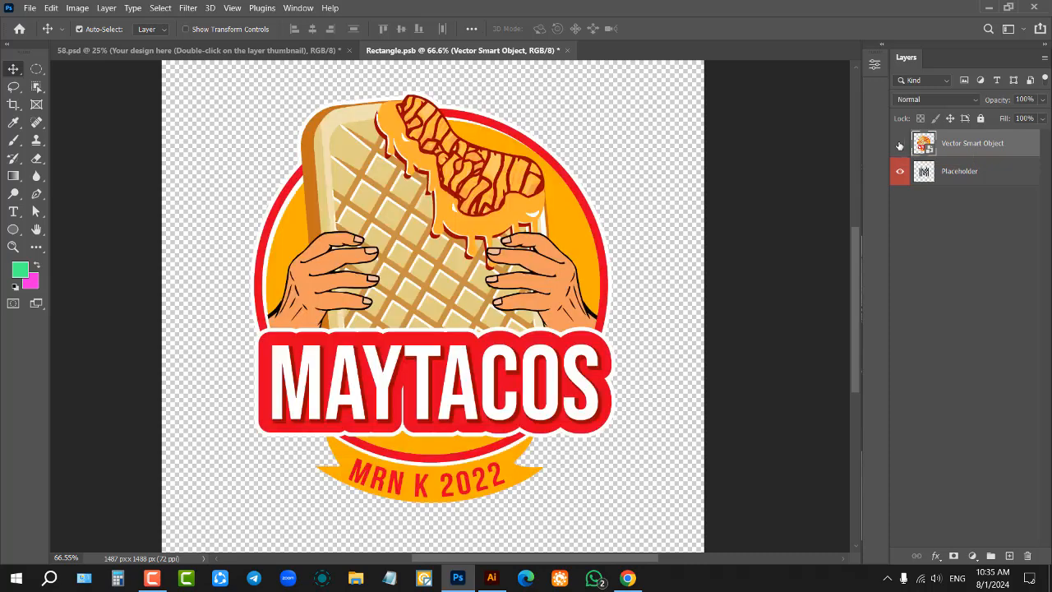
click(899, 145)
click(900, 183)
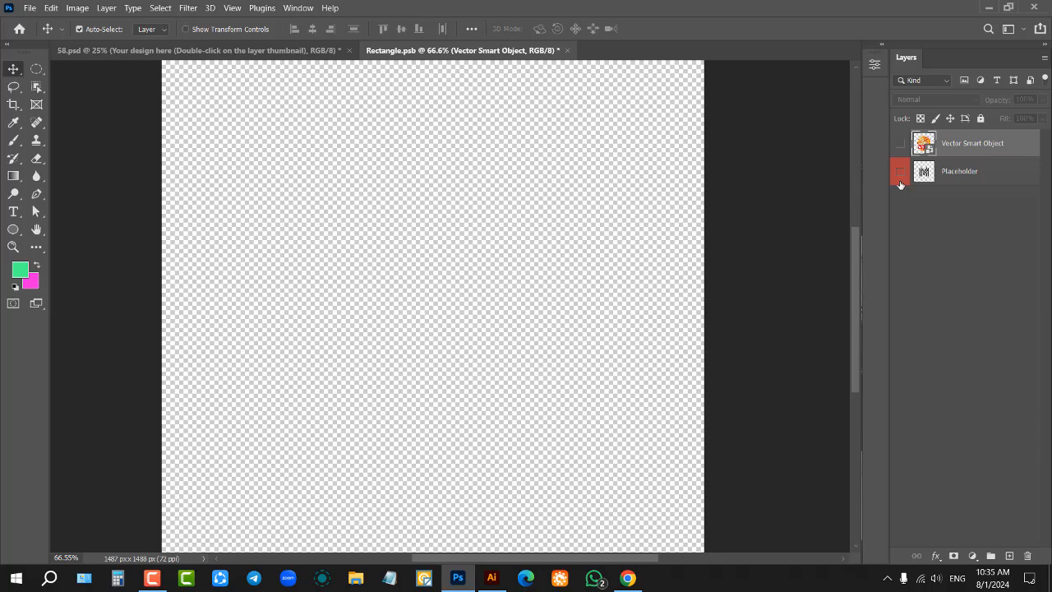
Switch to Illustrator and merge the separate pieces of the refined LCS copy with Pathfinder Unite
click(491, 578)
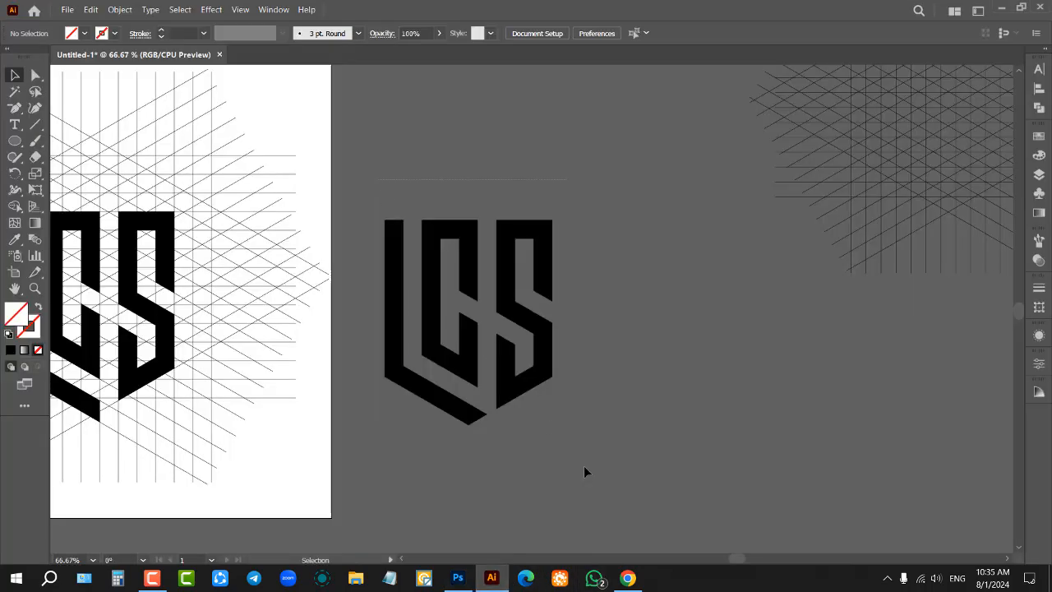
drag(583, 472, 597, 485)
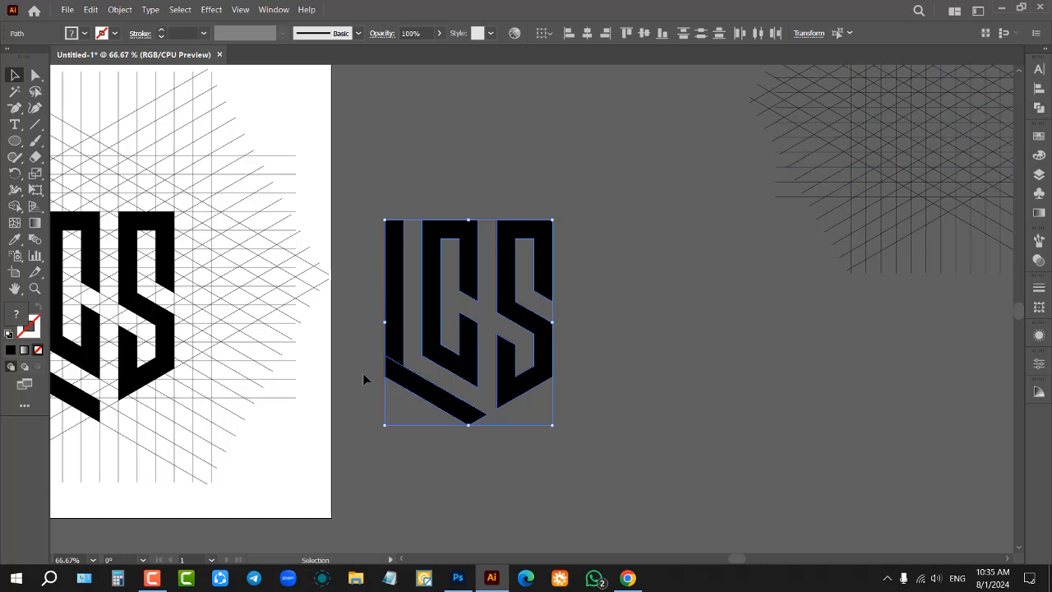
scroll(362, 373, up, 3)
scroll(385, 336, down, 1)
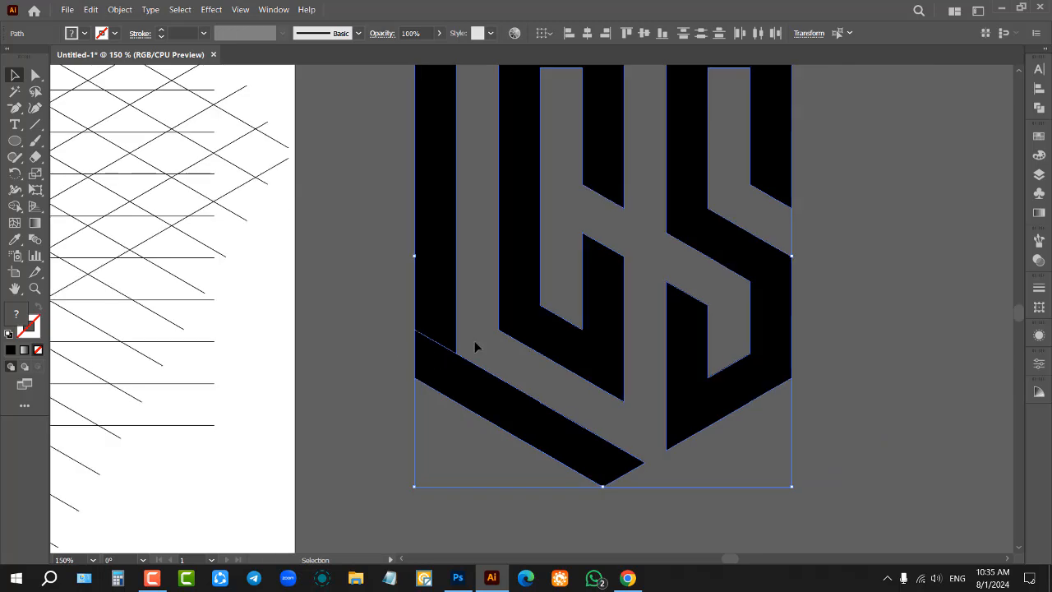
click(473, 344)
click(401, 327)
scroll(374, 272, down, 3)
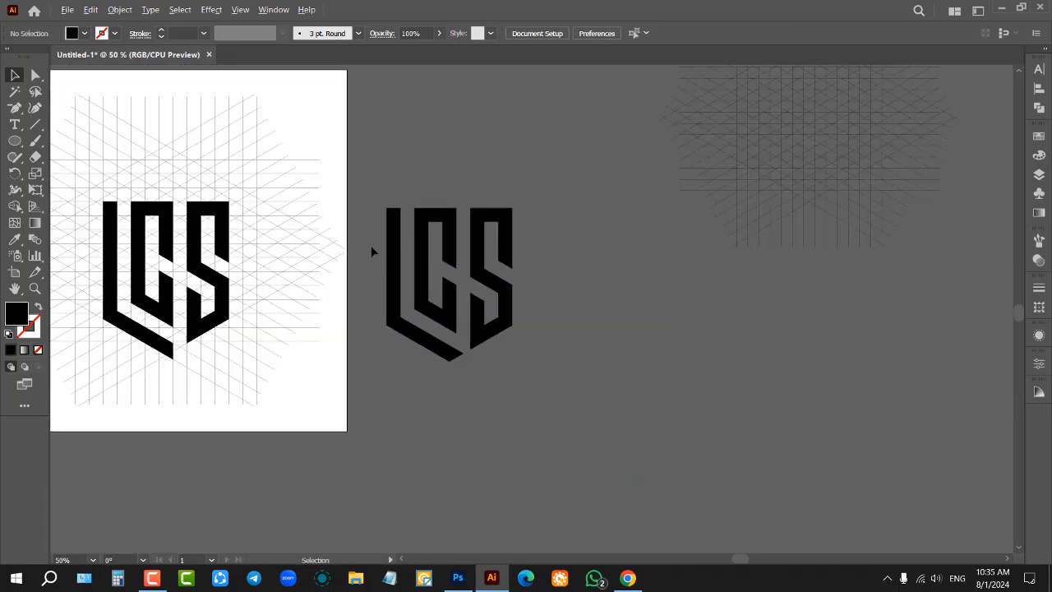
key(ctrl+a)
click(1040, 110)
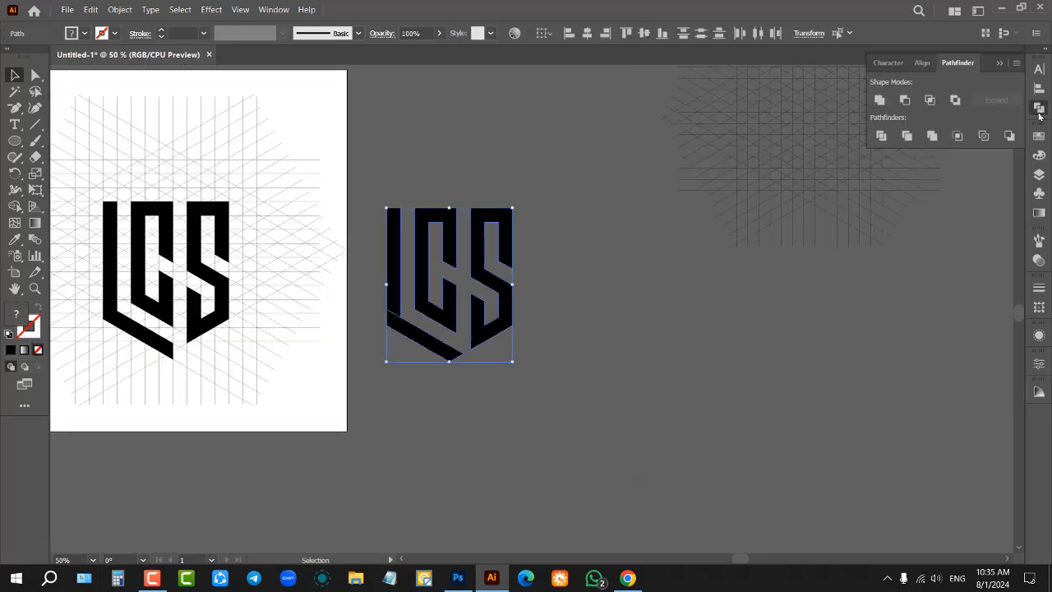
click(880, 100)
click(598, 332)
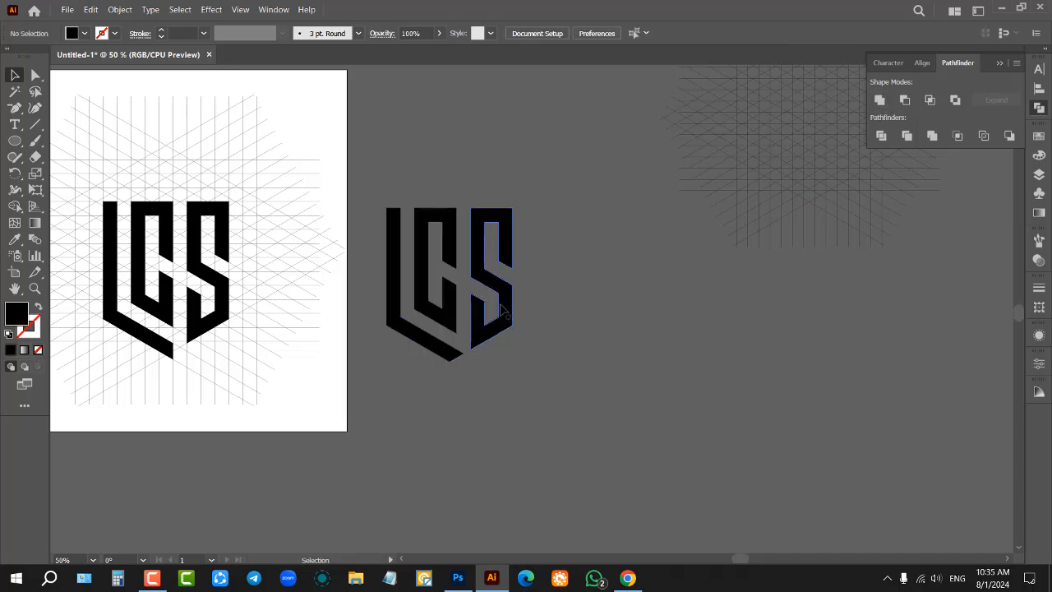
Place the united LCS logo into Rectangle.psb in Photoshop and enlarge it to about half the canvas width
drag(509, 317, 422, 290)
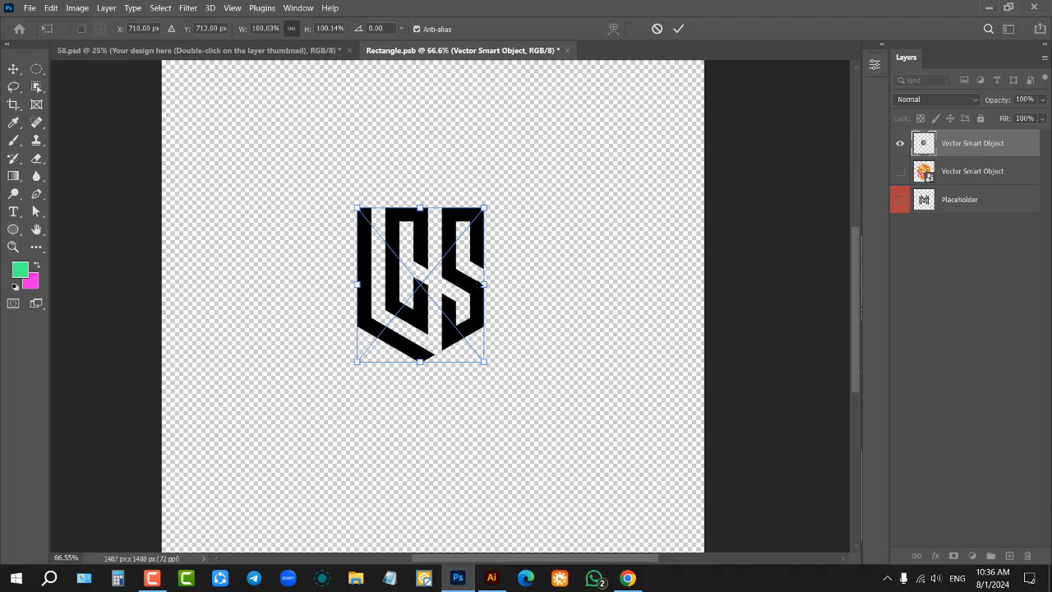
drag(485, 283, 544, 292)
click(679, 29)
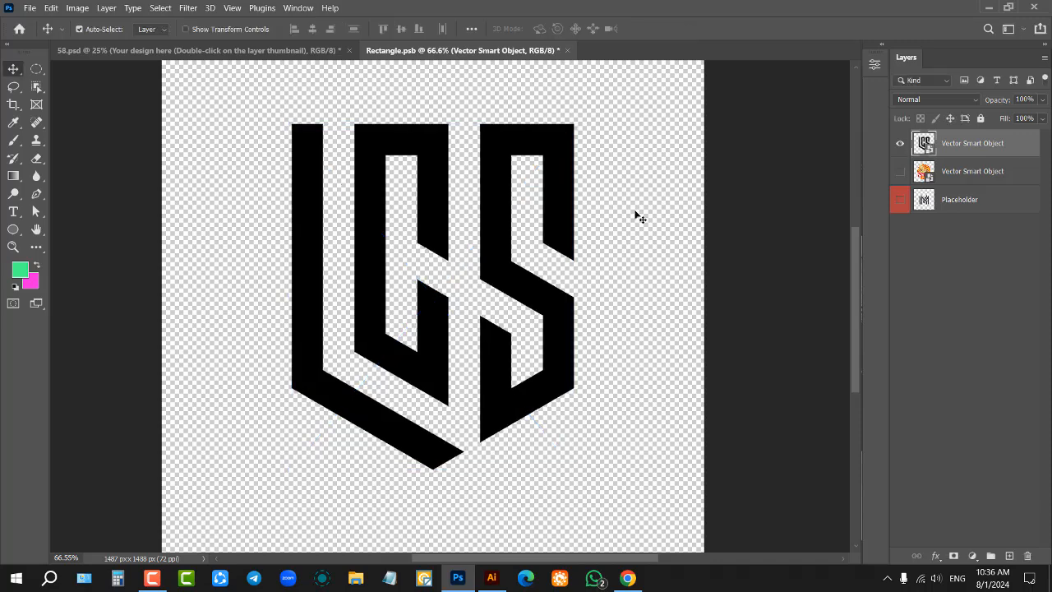
Save the smart object file and return to 58.psd to view the LCS logo on the signboard
key(ctrl+s)
click(299, 51)
scroll(398, 316, down, 2)
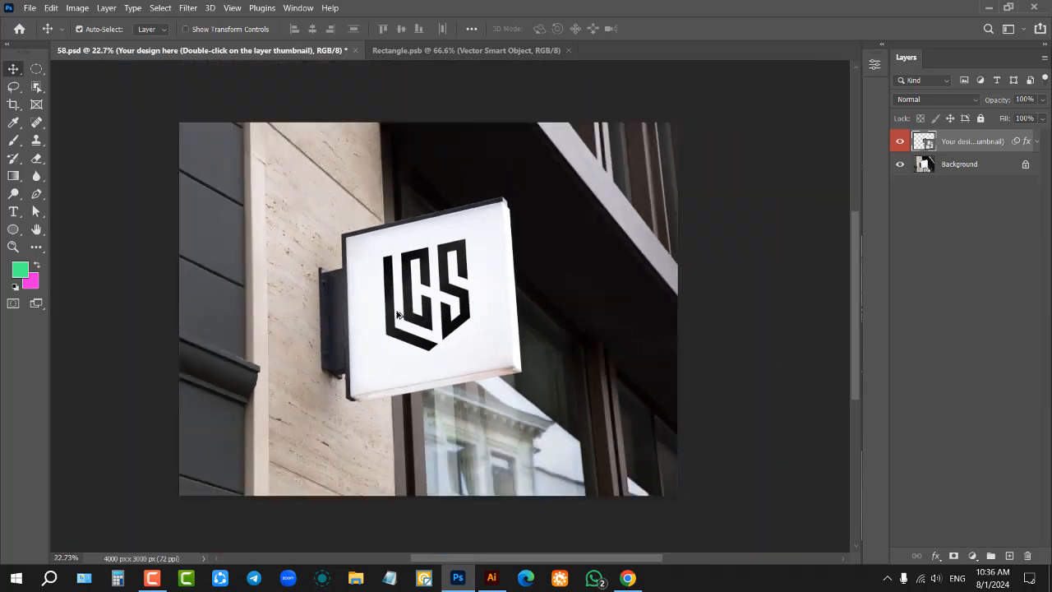
scroll(376, 359, up, 1)
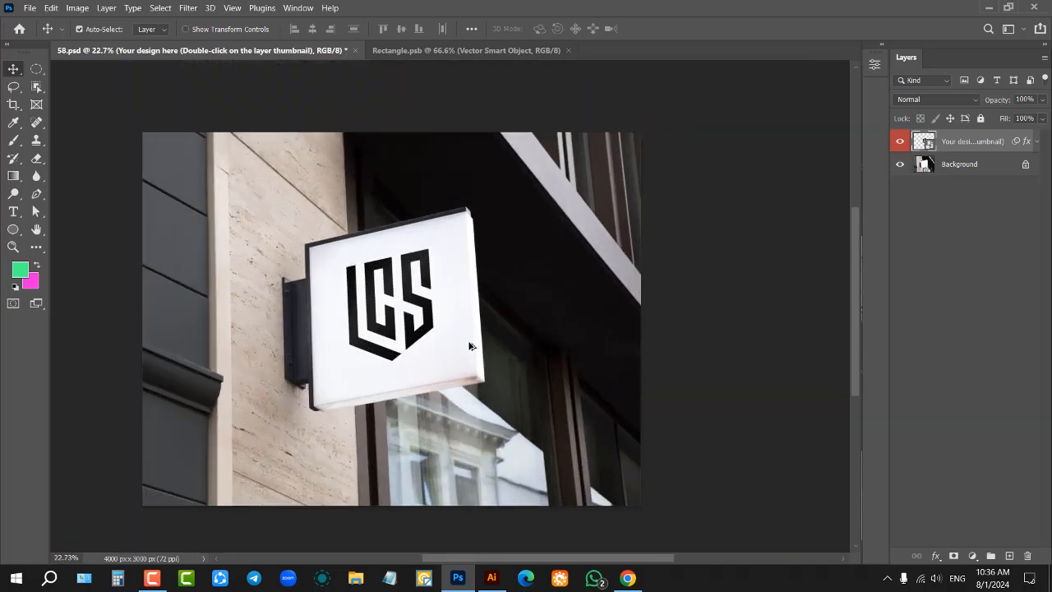
Switch to Illustrator and move the grid with its LCS logo off the artboard to the empty canvas beside it
click(491, 578)
click(443, 451)
scroll(468, 349, down, 2)
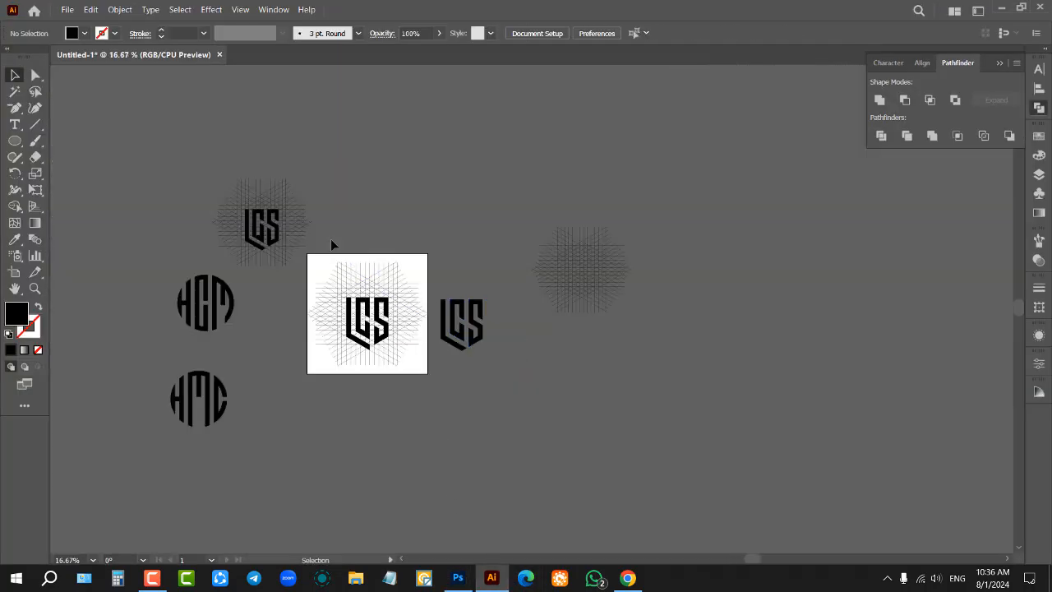
drag(328, 242, 424, 421)
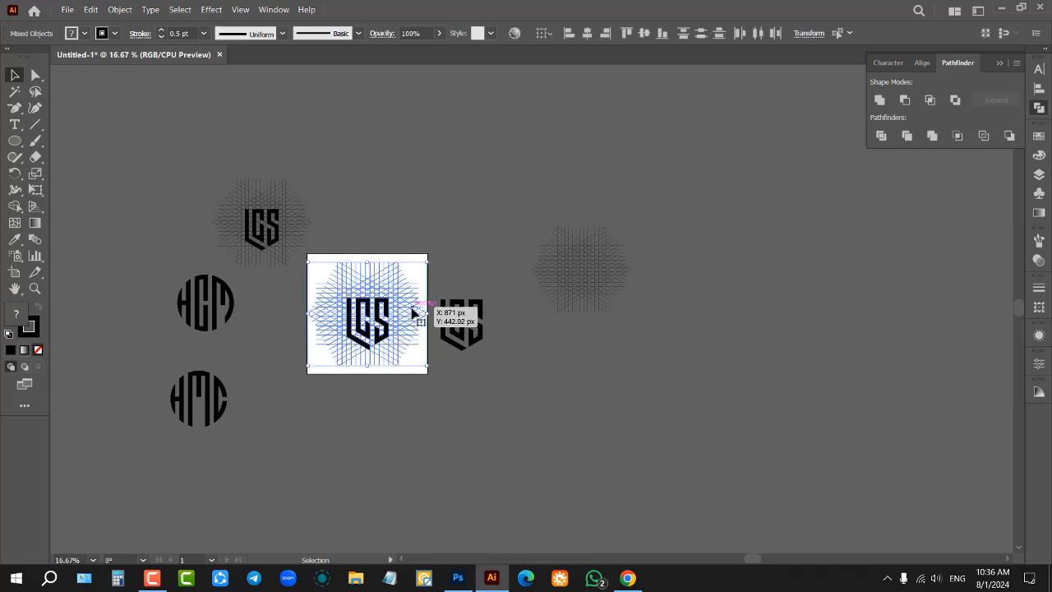
drag(413, 315, 778, 146)
Move the united LCS logo onto the emptied artboard, slightly above its centre
click(365, 323)
scroll(351, 288, up, 3)
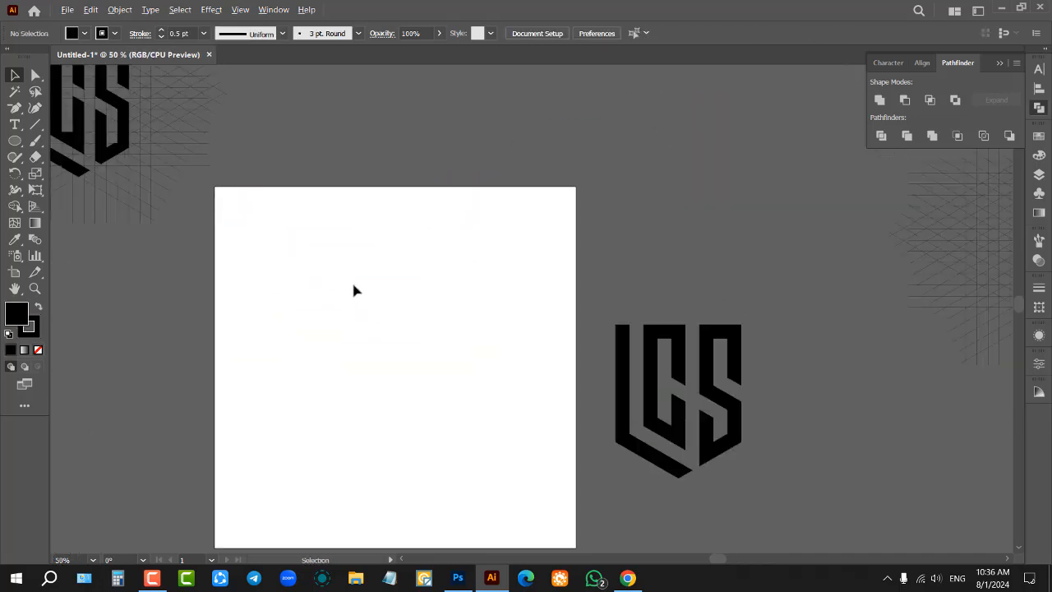
drag(673, 342, 400, 276)
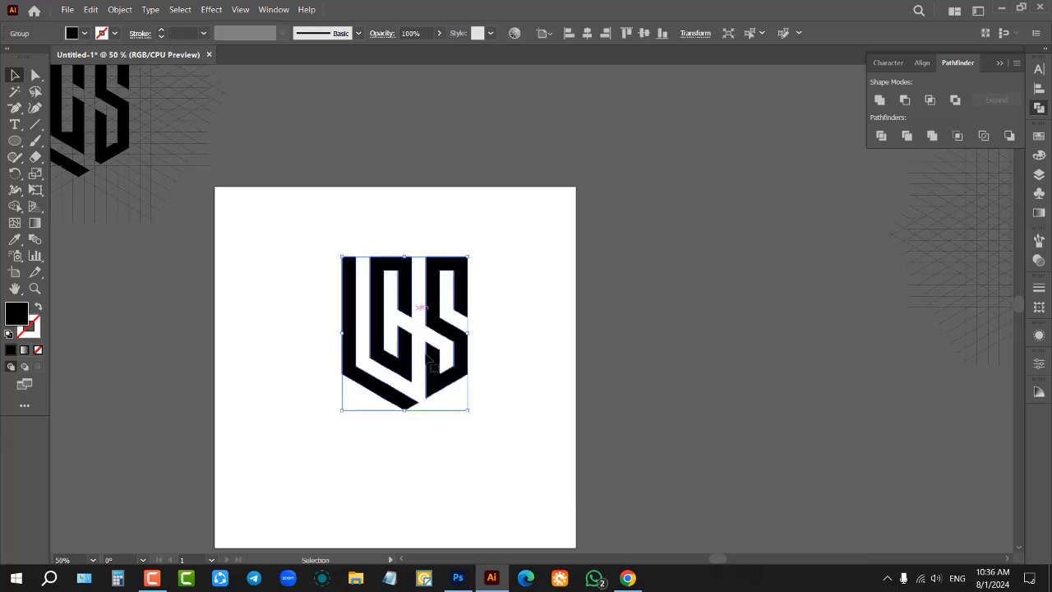
Scale the LCS logo down to about 80% and centre it horizontally and vertically on the artboard
click(431, 448)
click(413, 355)
drag(406, 410, 405, 379)
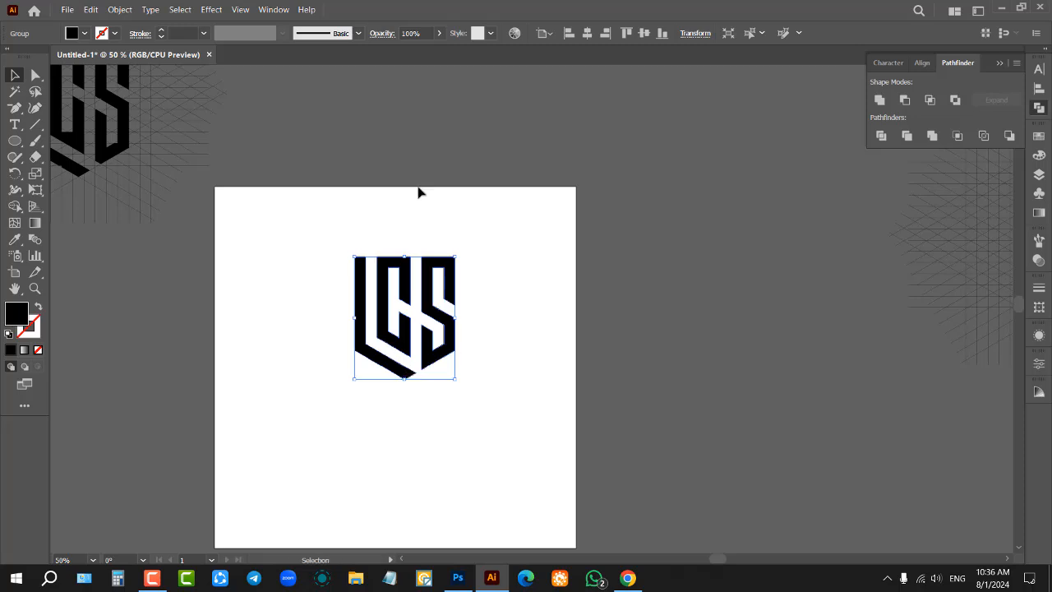
click(587, 33)
click(643, 33)
click(586, 254)
scroll(405, 337, down, 2)
scroll(388, 300, up, 2)
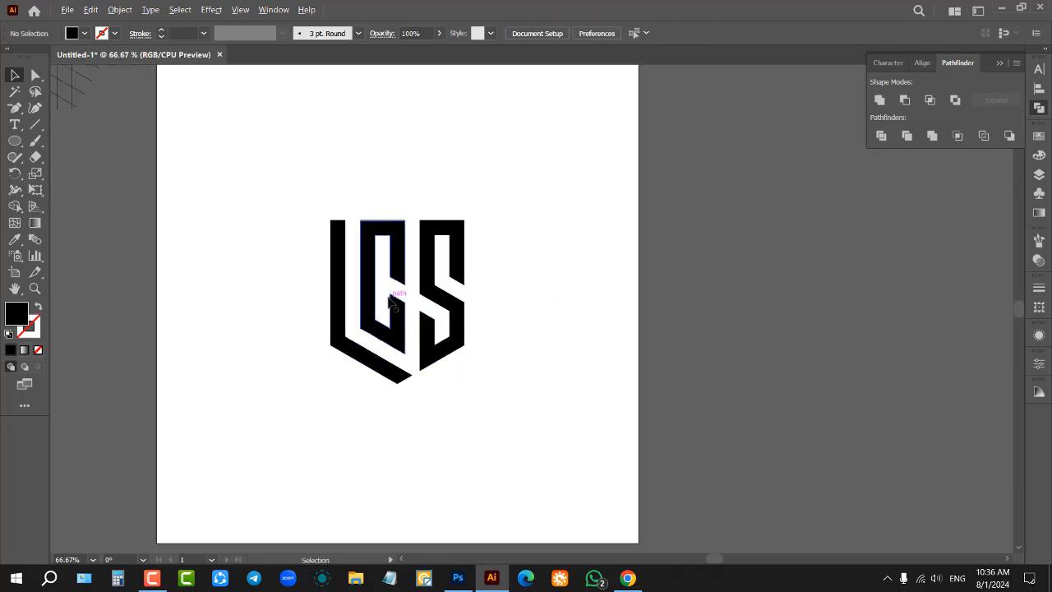
Add a "Lorem ipsum" text line below the LCS logo and enlarge it to about 132 pt
scroll(235, 281, down, 2)
click(15, 125)
click(211, 434)
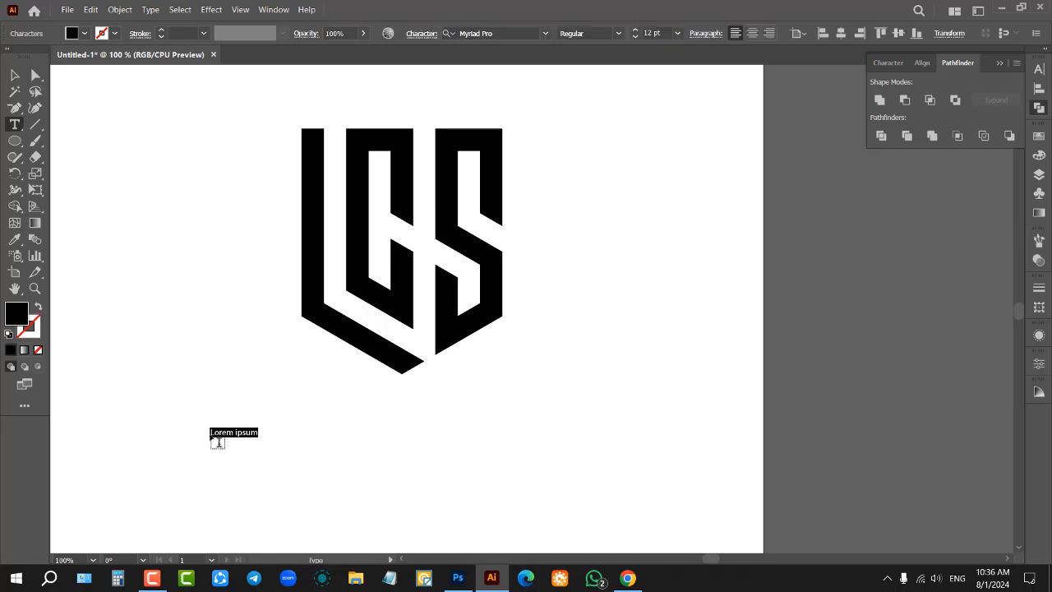
click(15, 75)
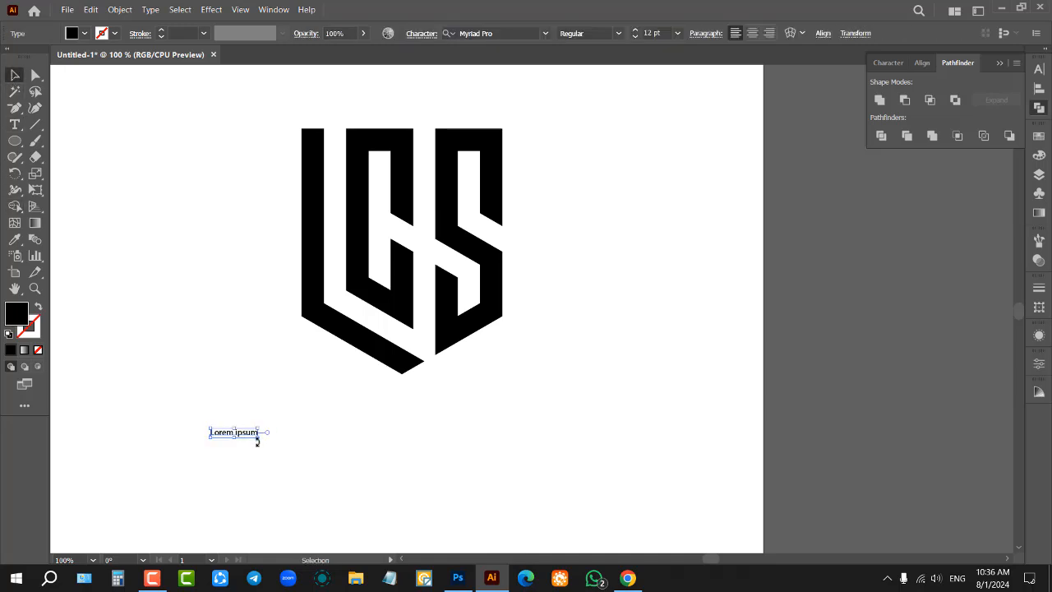
drag(257, 441, 460, 509)
scroll(419, 460, down, 2)
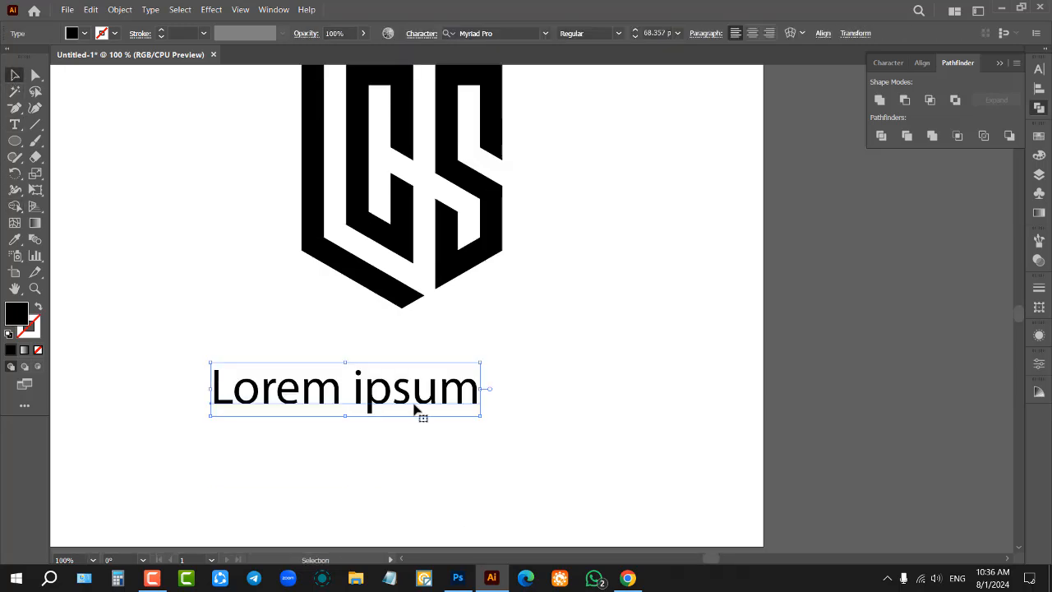
drag(417, 408, 413, 375)
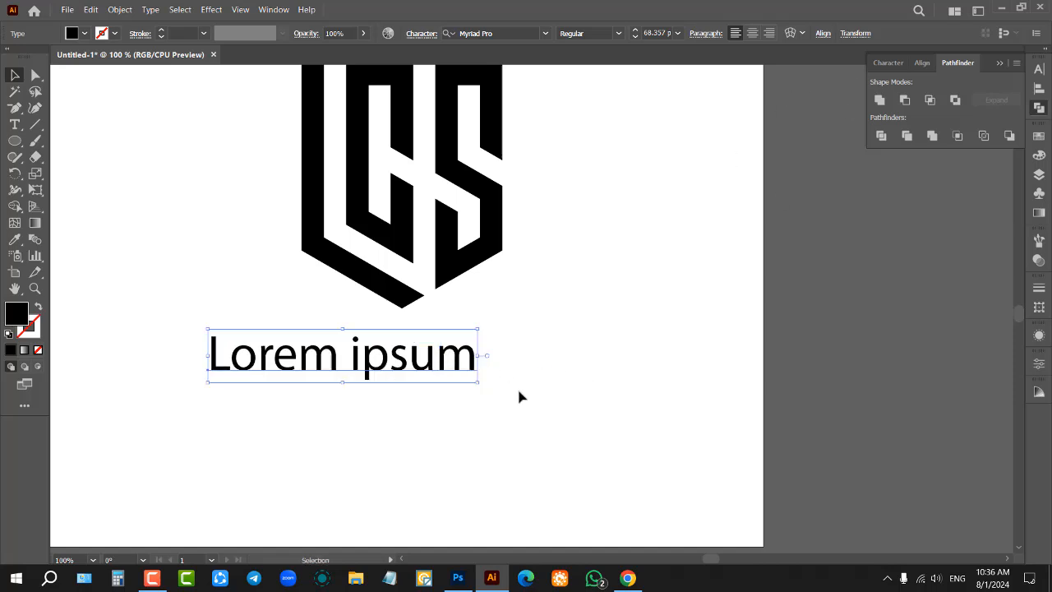
drag(477, 386, 729, 501)
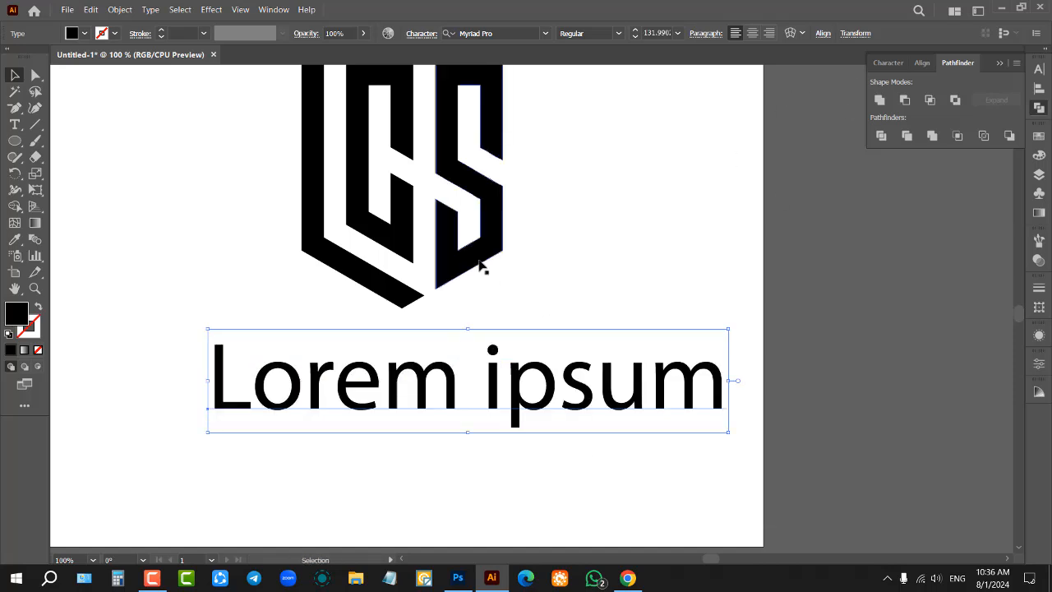
Shrink the LCS logo proportionally to about two-thirds of its size, keeping its upper edge in place
scroll(421, 333, up, 1)
click(421, 333)
scroll(421, 333, up, 1)
drag(406, 375, 405, 291)
Move the Lorem ipsum text up under the shrunken logo and reduce it to about 111 pt
click(465, 451)
drag(465, 450, 441, 333)
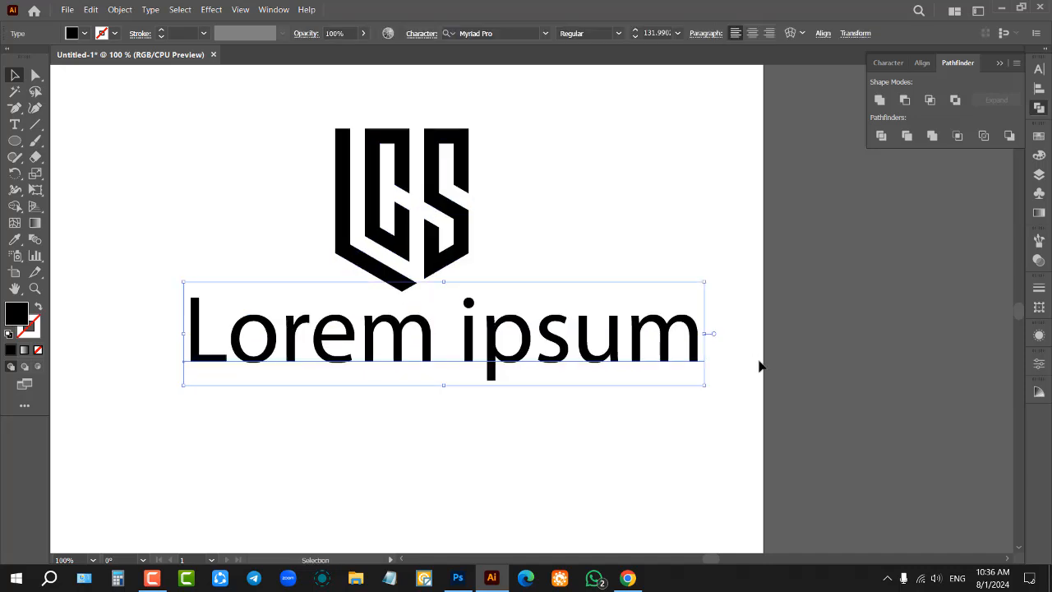
drag(703, 386, 623, 372)
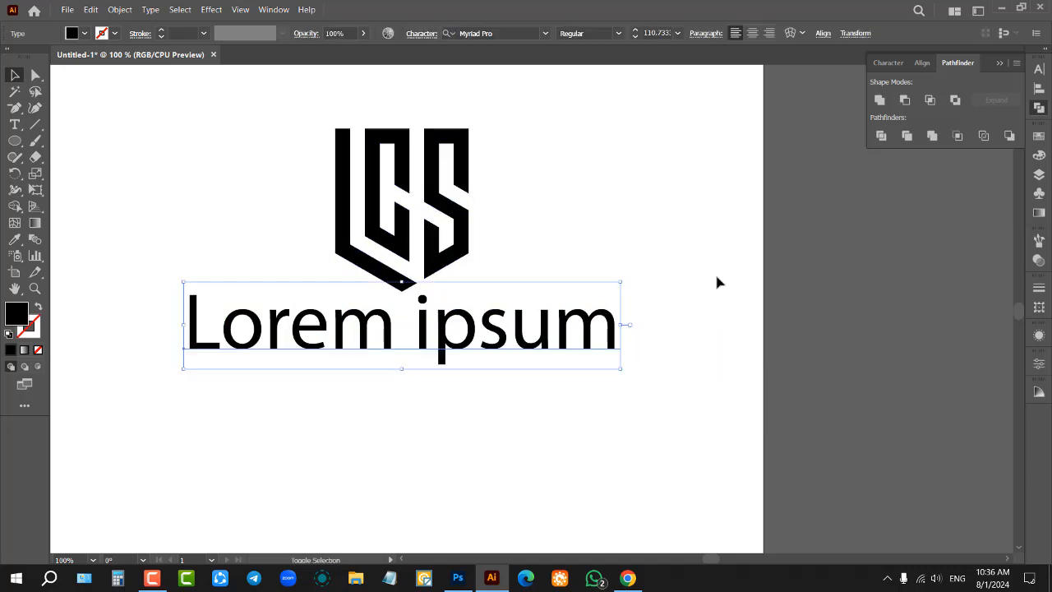
Set the Lorem ipsum text in the Bebas font and move it down clear of the logo
click(888, 63)
click(1014, 84)
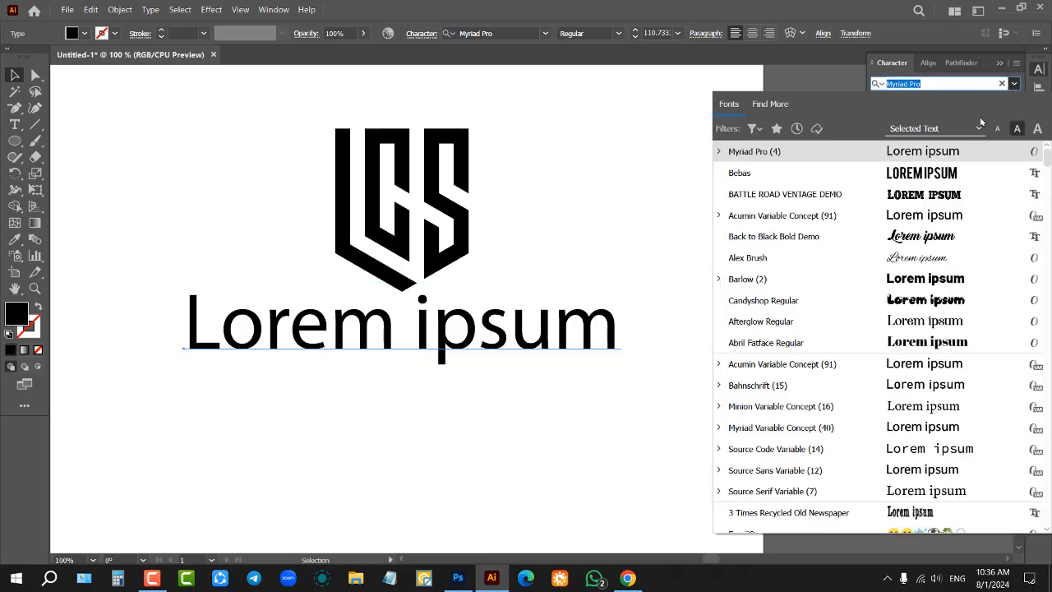
click(912, 174)
drag(546, 319, 546, 353)
click(465, 479)
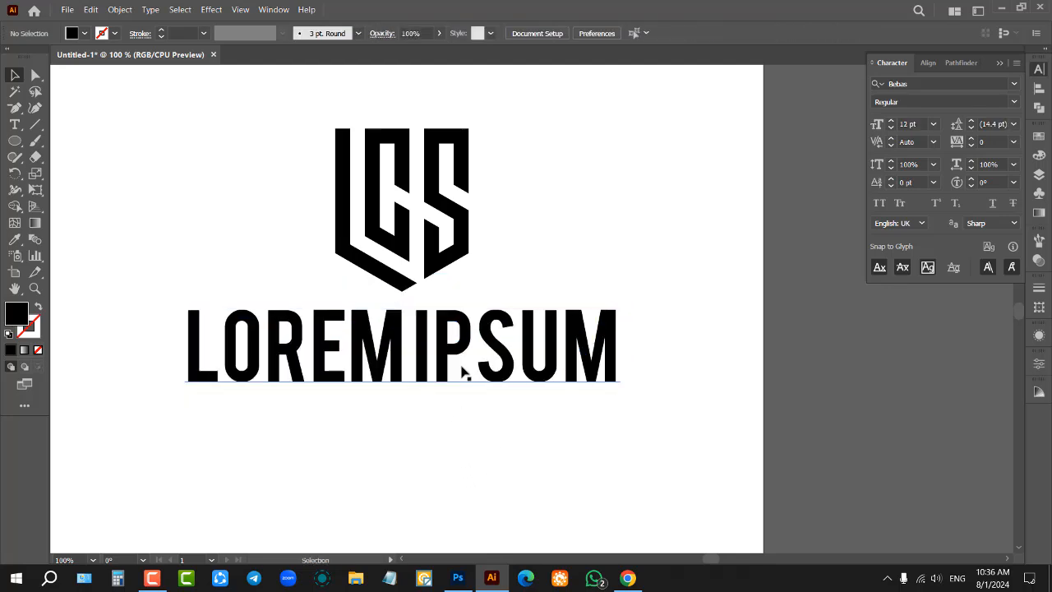
drag(470, 369, 481, 381)
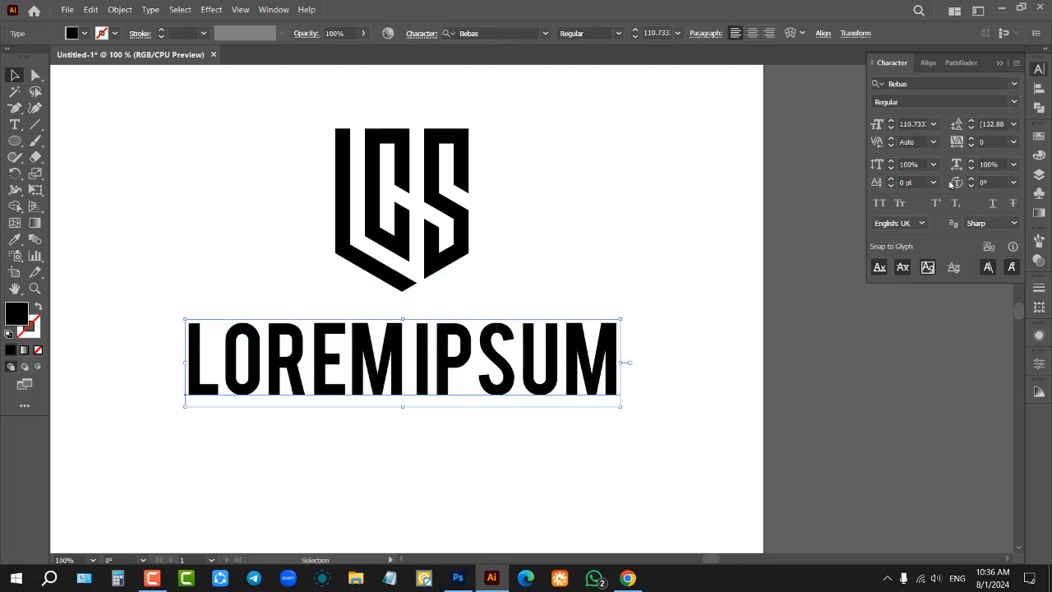
Set the text's tracking to 75 and scale the text down to about 102 pt
click(1013, 141)
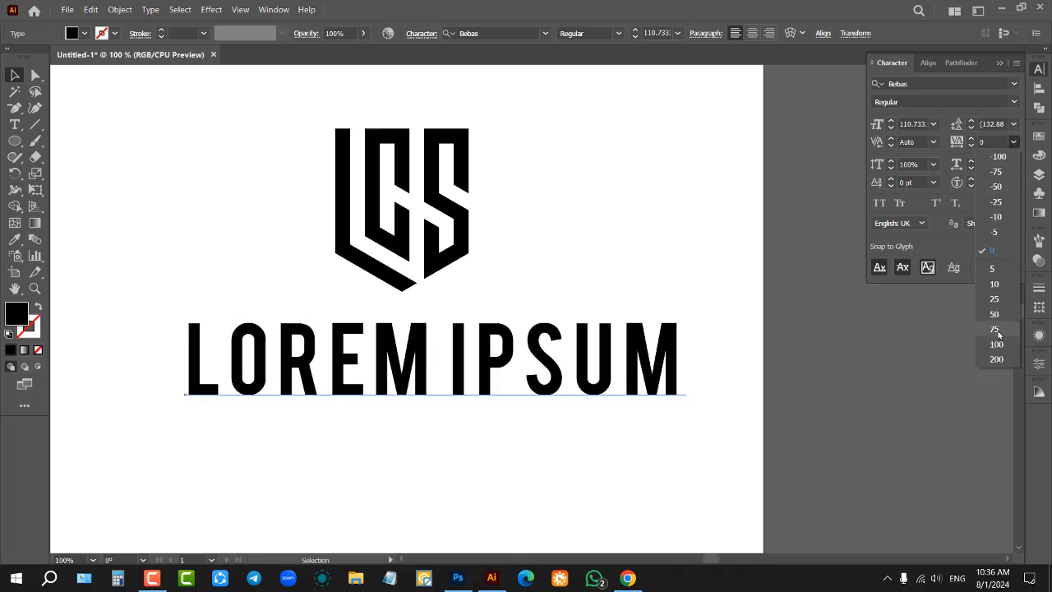
click(995, 328)
drag(689, 408, 644, 407)
click(595, 255)
Centre the LOREM IPSUM text horizontally on the artboard beneath the logo
click(456, 197)
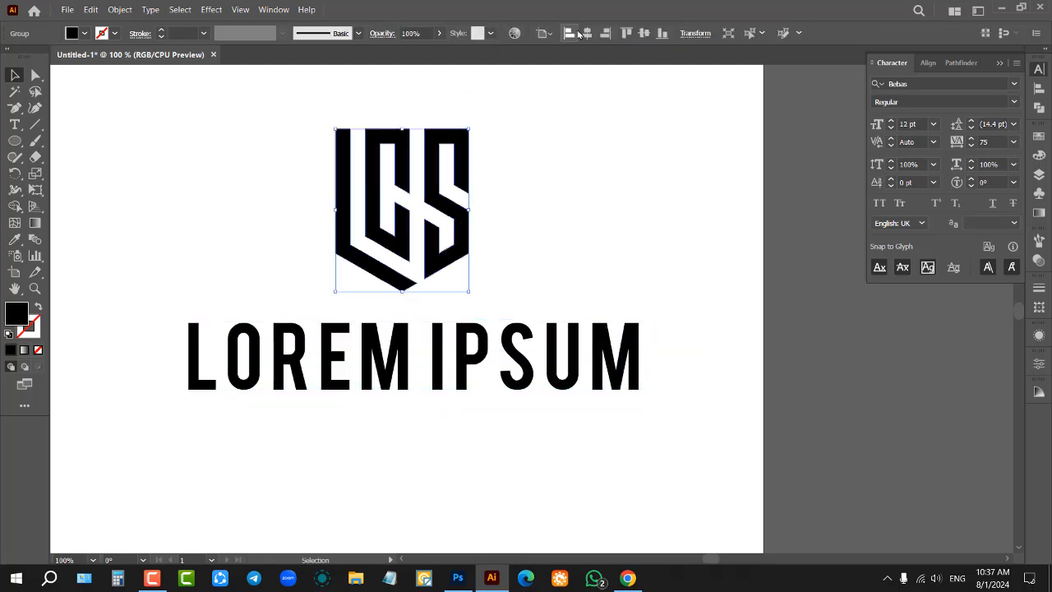
click(616, 361)
click(928, 63)
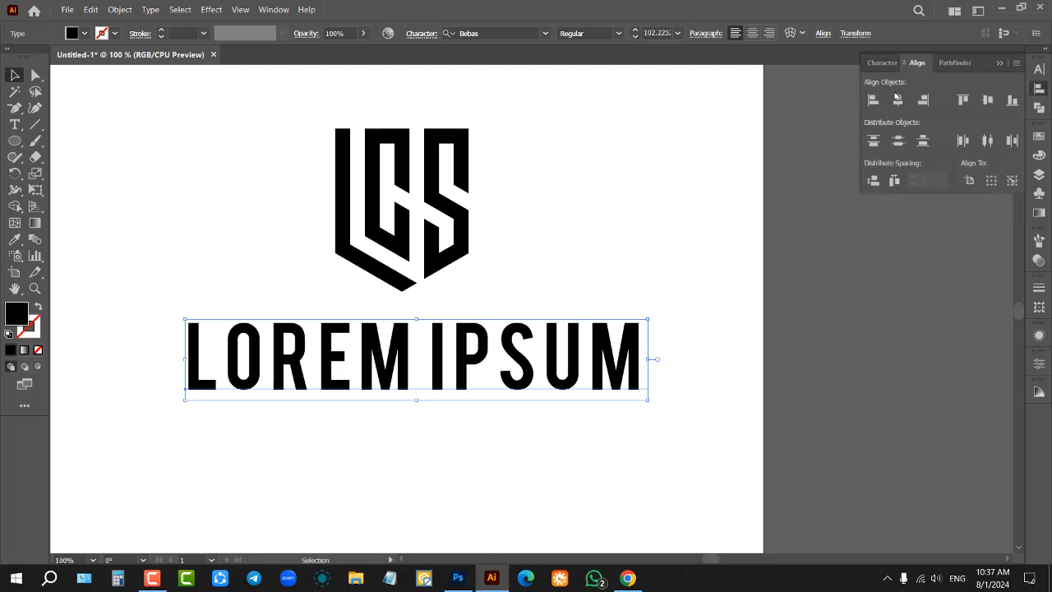
click(898, 100)
click(608, 263)
scroll(530, 330, up, 1)
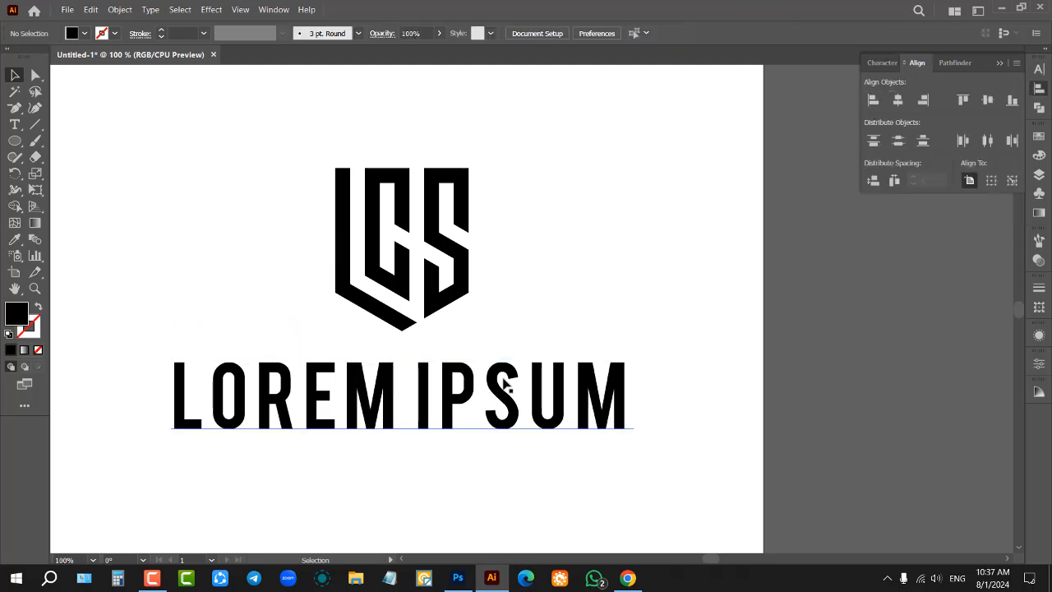
Reduce the LOREM IPSUM text to about 84 pt around its centre and nudge it up closer to the logo
click(501, 376)
drag(634, 440, 593, 499)
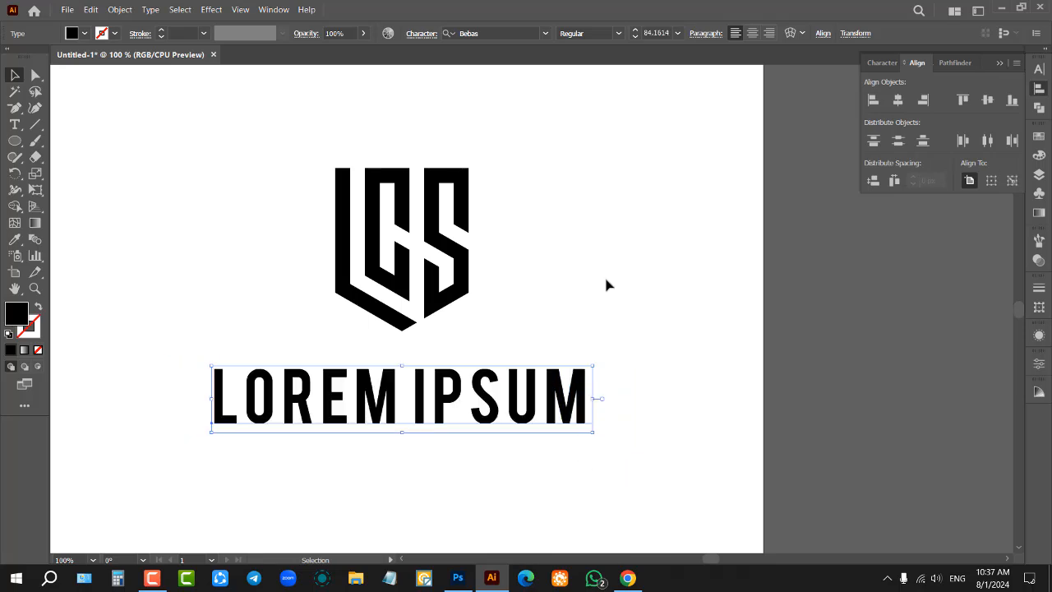
key(shift+Up)
key(shift+Up)
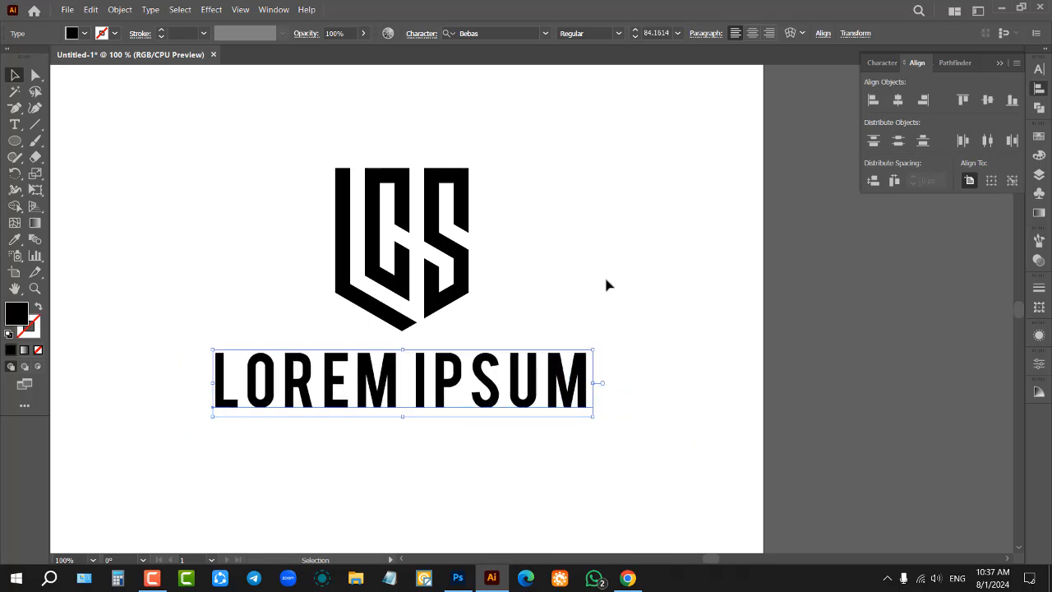
click(607, 285)
scroll(541, 343, down, 2)
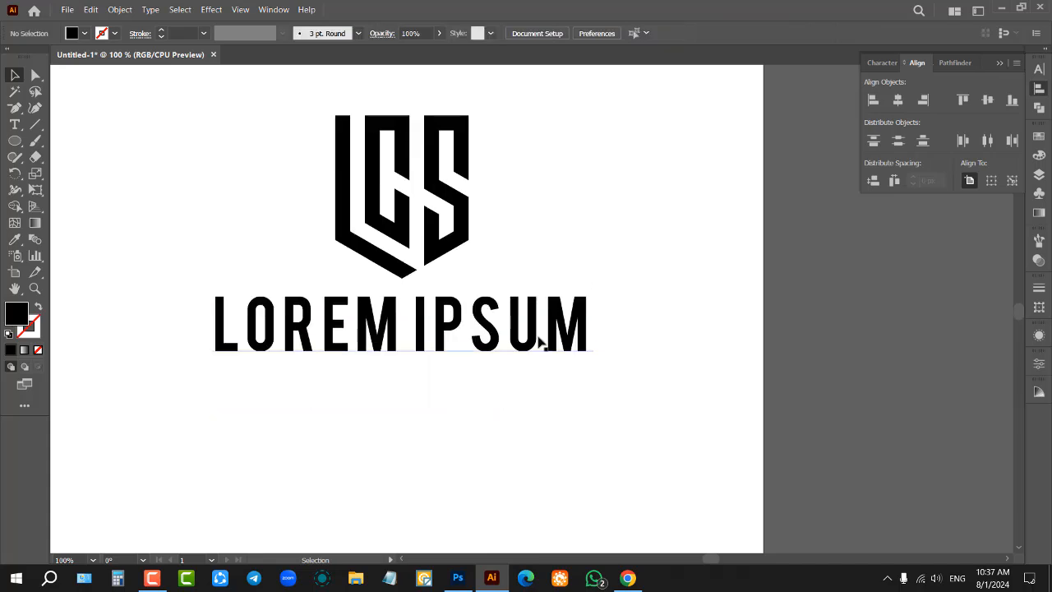
scroll(508, 363, down, 3)
scroll(511, 322, up, 3)
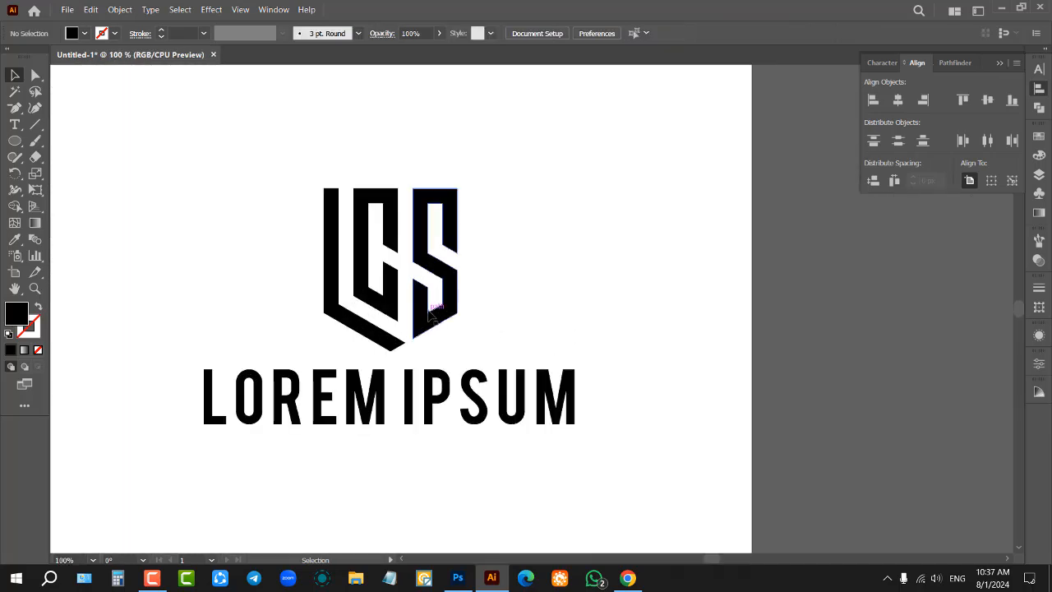
Scale the LOREM IPSUM text down slightly more around its centre to balance it with the logo
click(429, 313)
click(528, 355)
click(524, 403)
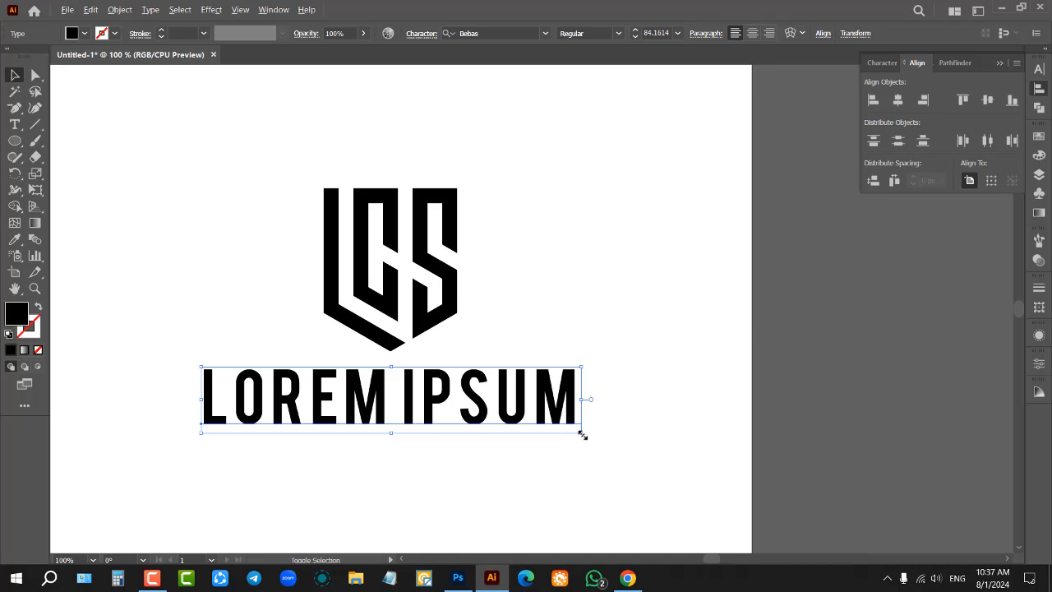
mouse_move(582, 435)
mouse_down()
mouse_move(561, 472)
mouse_move(565, 428)
mouse_up()
click(547, 282)
scroll(547, 282, down, 2)
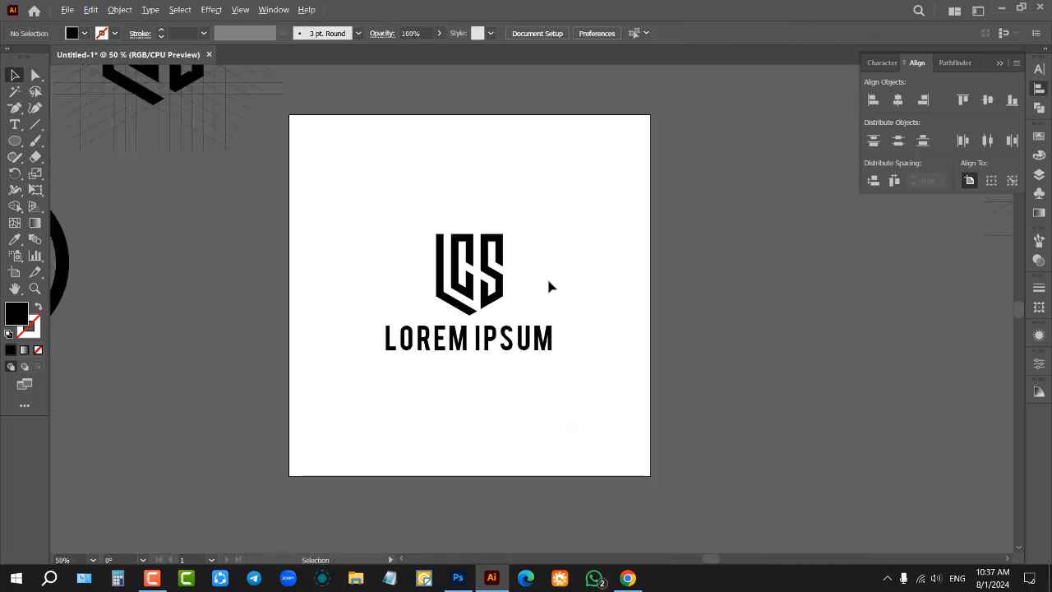
Scale the LCS logo down to about 85% around its centre
scroll(548, 286, up, 2)
click(393, 189)
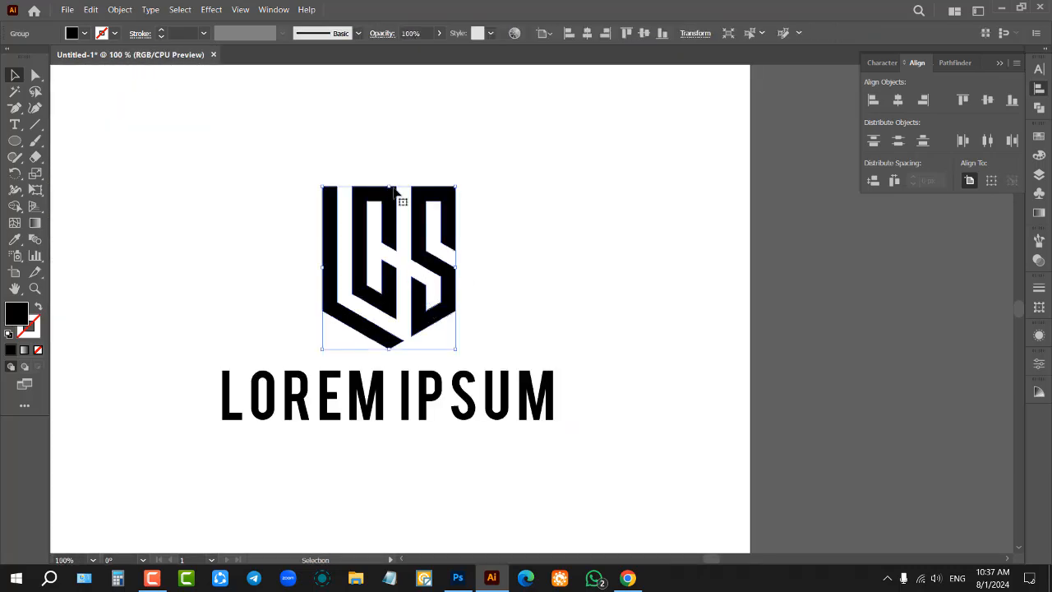
drag(395, 187, 396, 198)
click(534, 272)
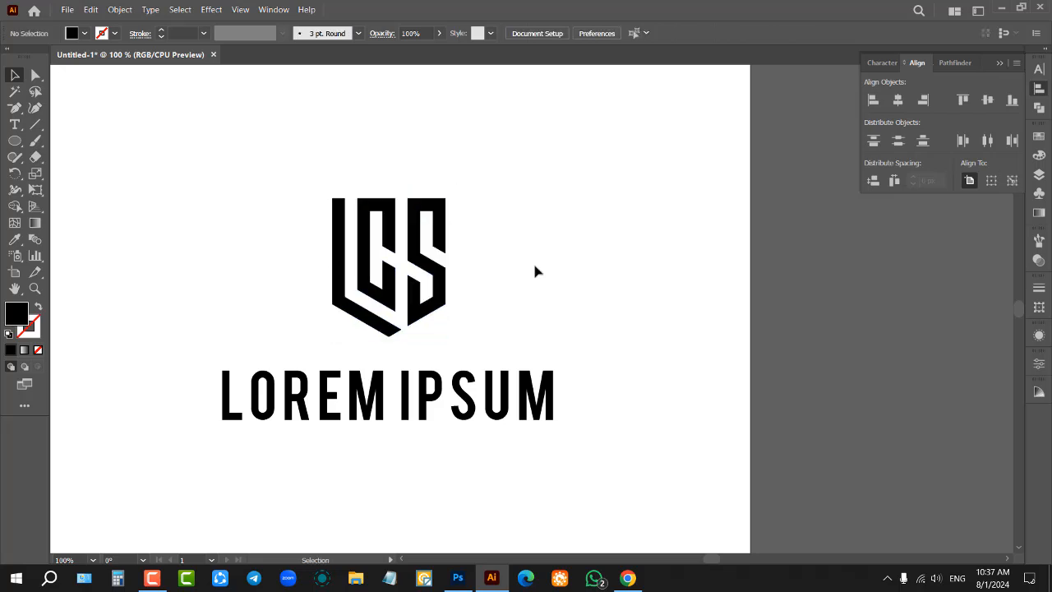
Move the LOREM IPSUM text slightly upward to tighten the gap below the LCS logo
scroll(535, 271, down, 1)
drag(494, 352, 496, 343)
click(524, 276)
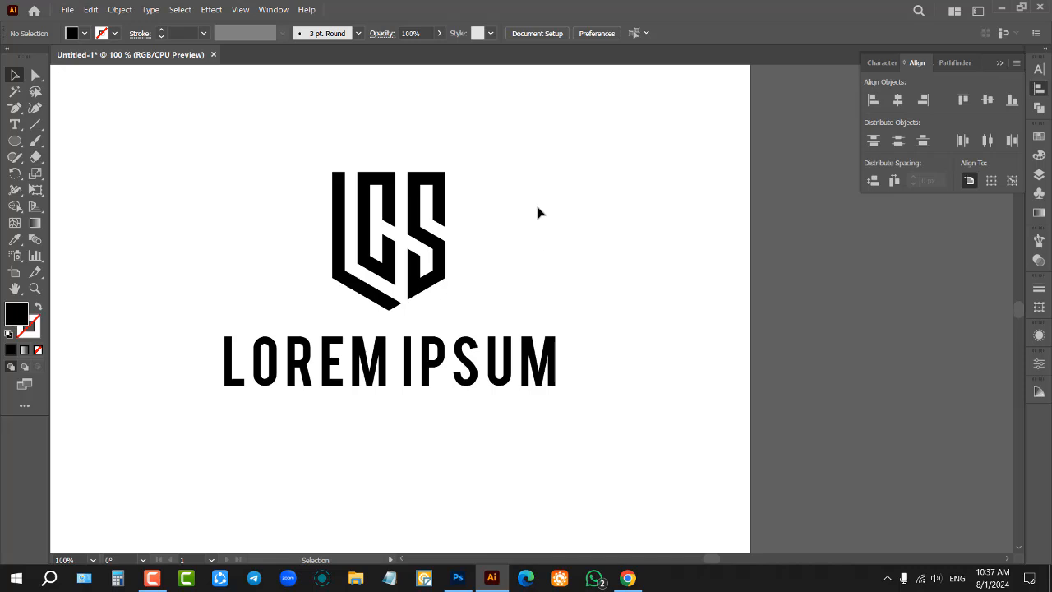
Place the logo with its text into Rectangle.psb in Photoshop, scaled to about 210% and centred on the canvas
drag(549, 196, 252, 479)
drag(380, 292, 443, 344)
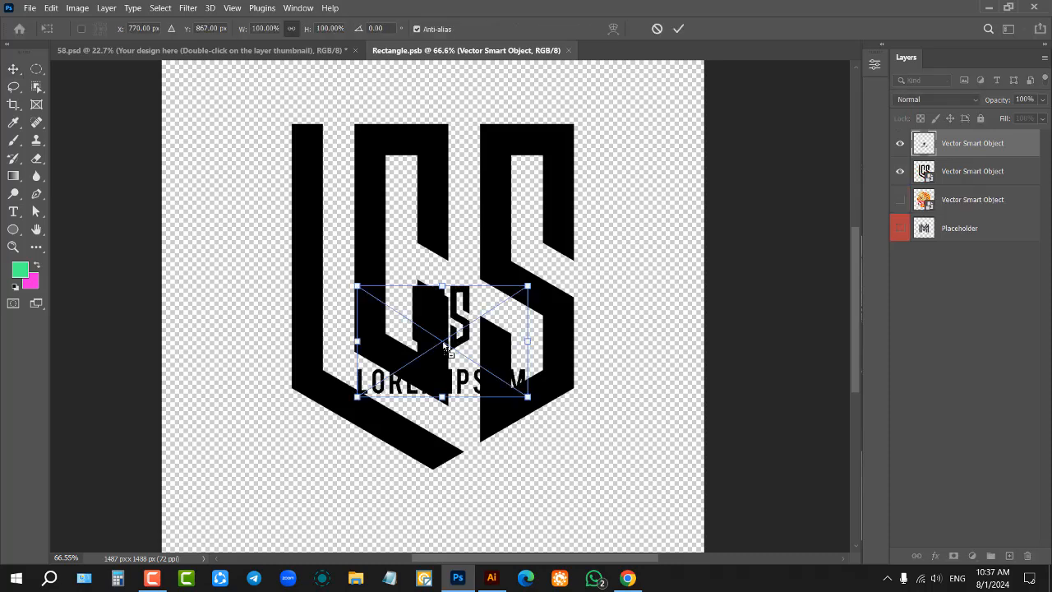
drag(444, 282, 442, 162)
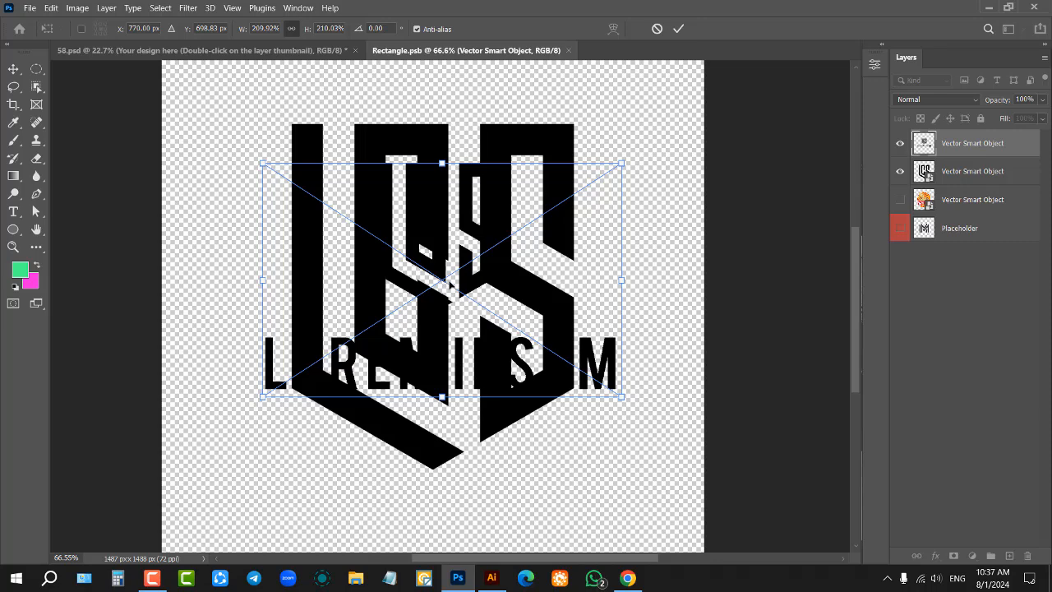
drag(450, 283, 441, 300)
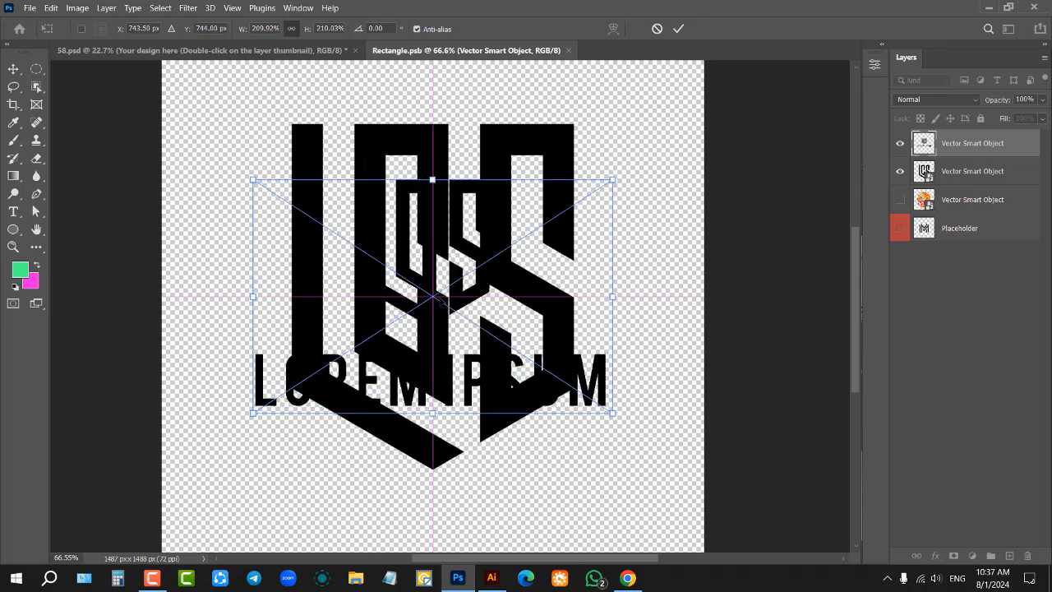
click(678, 29)
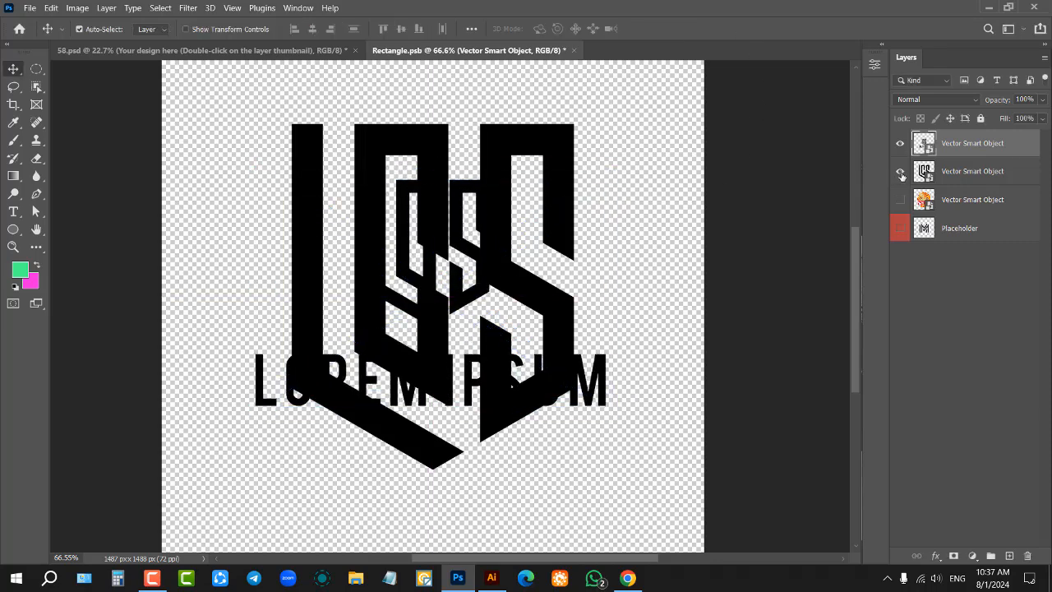
Hide the previous large LCS logo layer, save the smart object file and return to 58.psd
click(900, 171)
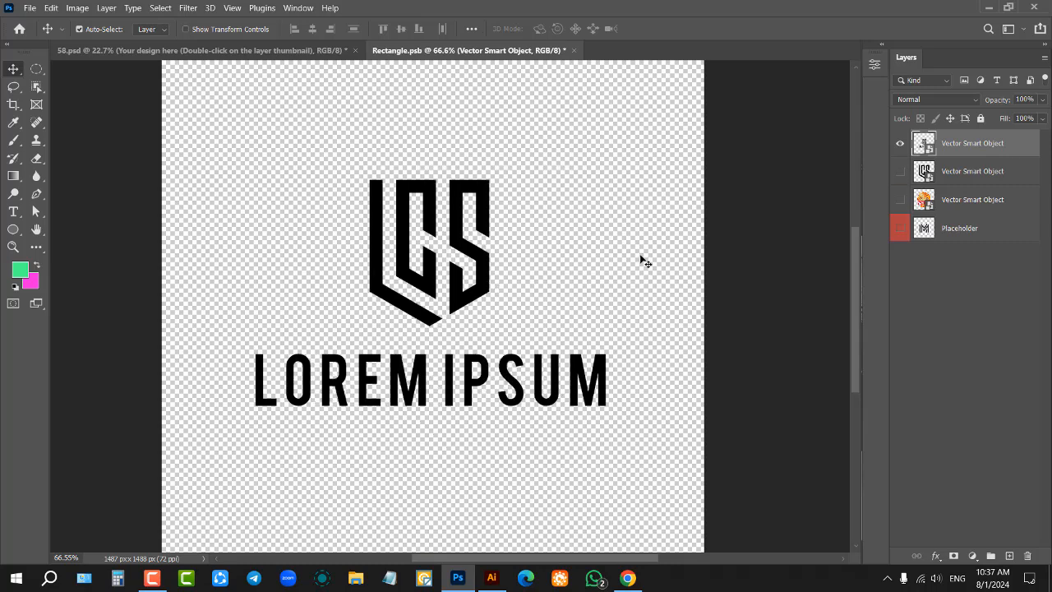
key(ctrl+s)
click(333, 50)
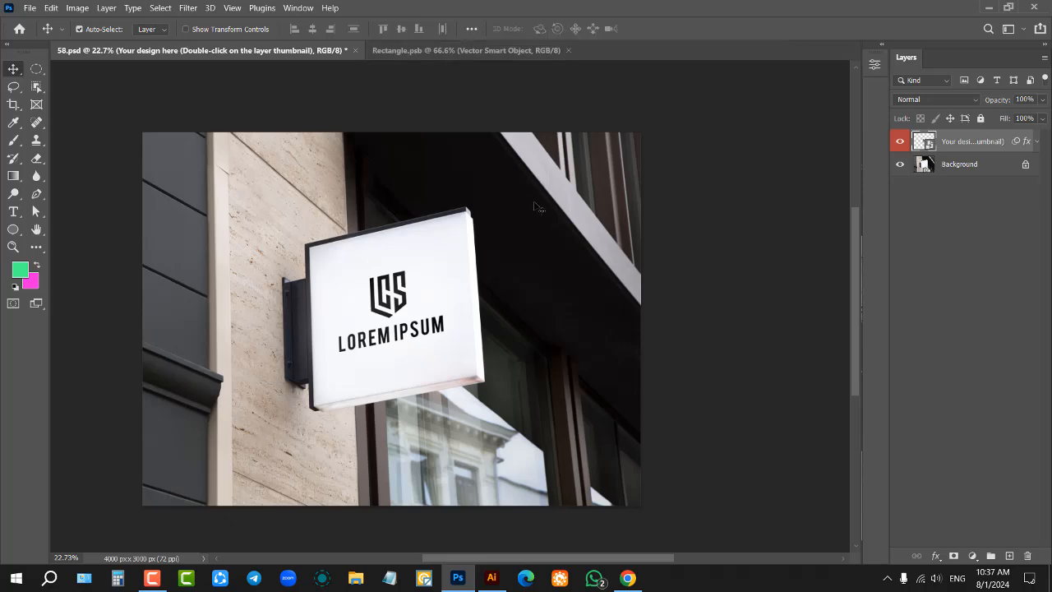
Close Rectangle.psb and the 58.psd signboard mockup without saving changes to 58.psd
click(568, 50)
click(356, 50)
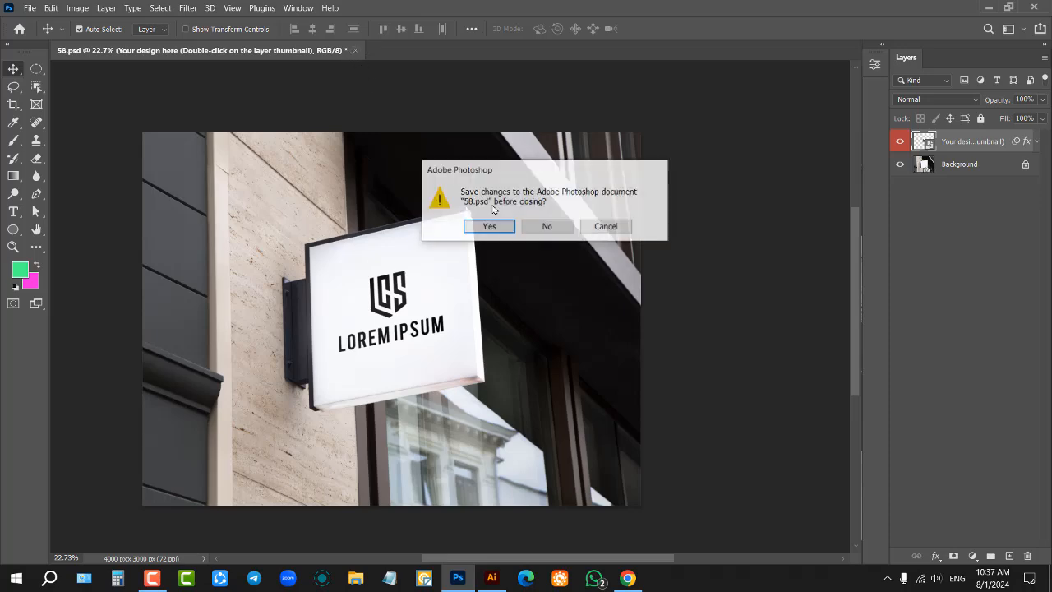
click(545, 227)
Open the 5.psd mockup and hide the pro DESIGNER logo layer inside its Double Click to Edit smart object
scroll(546, 281, up, 1)
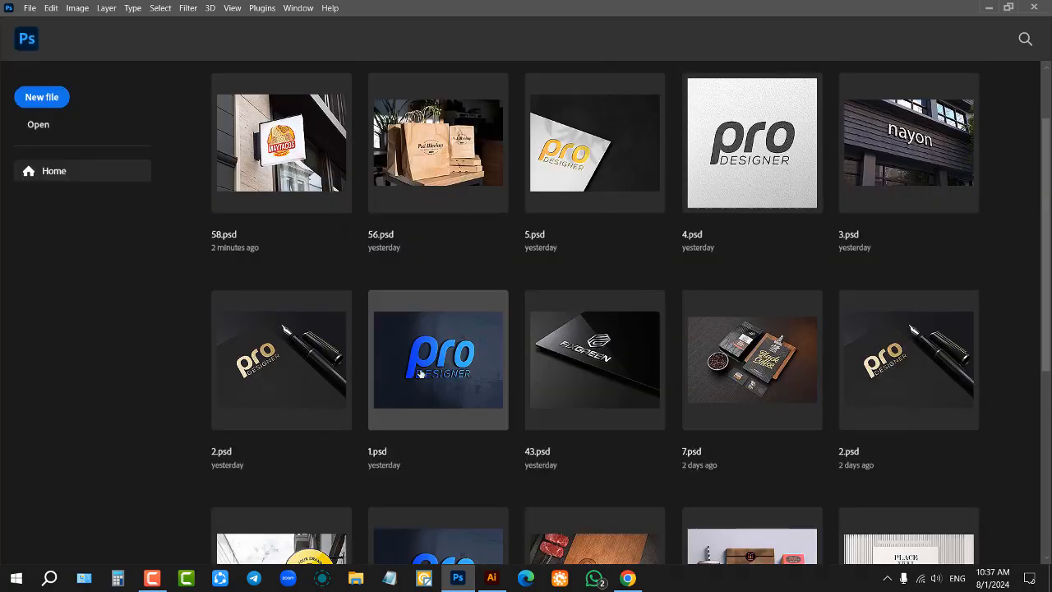
click(579, 152)
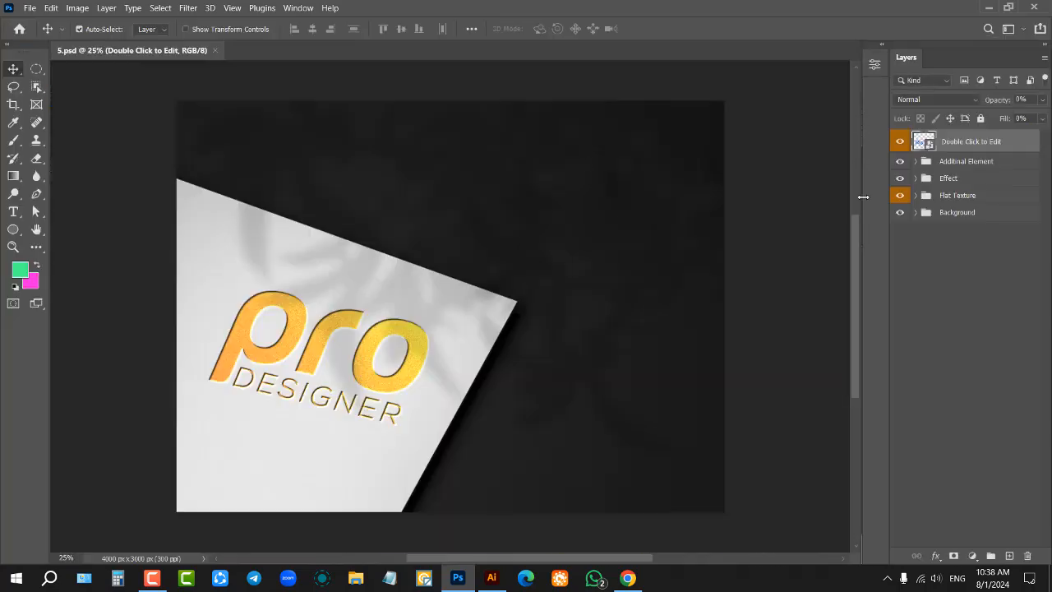
double_click(923, 143)
click(900, 143)
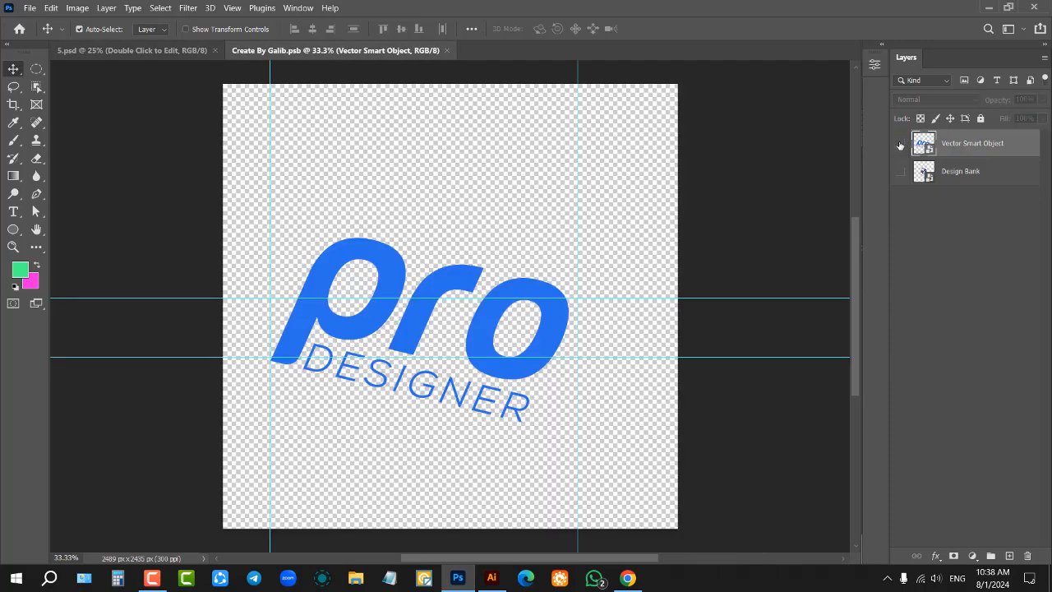
Open the contents of the Vector Smart Object layer in Illustrator and delete the pro DESIGNER logo artwork
double_click(924, 143)
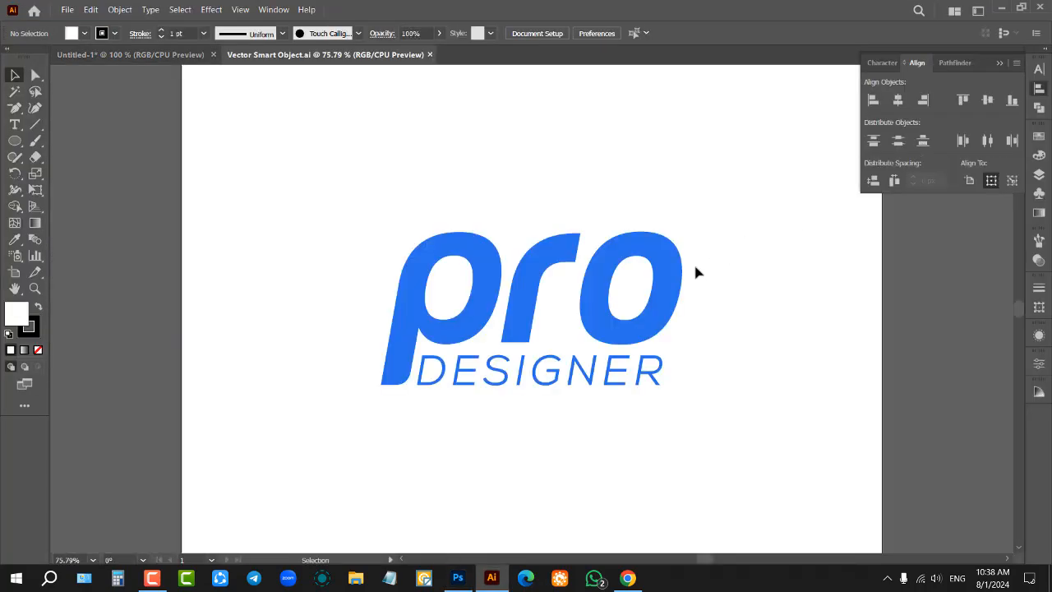
drag(485, 242, 719, 424)
key(Delete)
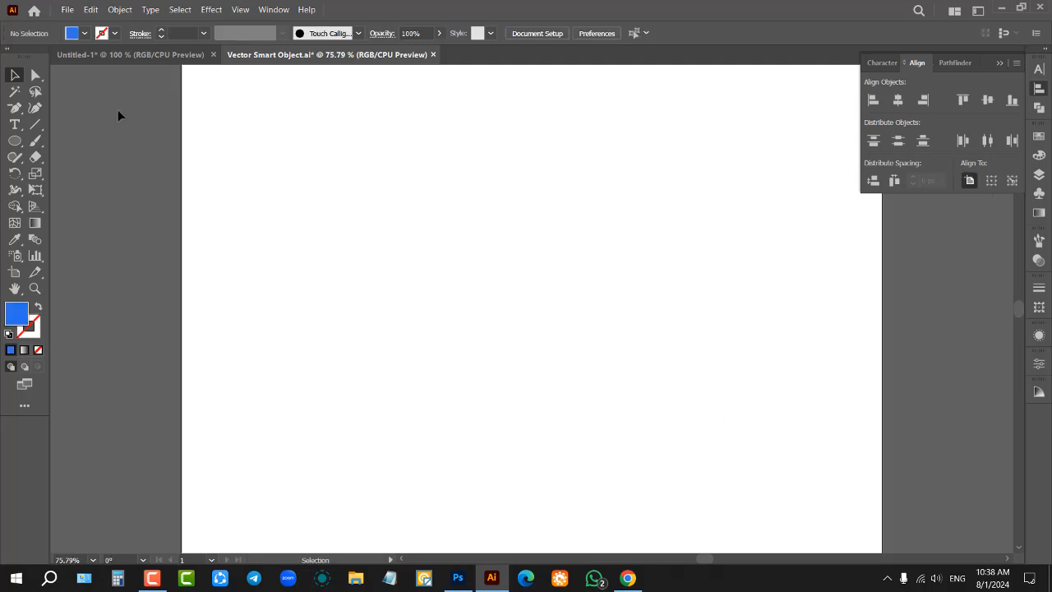
Copy the LCS logo with its LOREM IPSUM text from Untitled-1 into Vector Smart Object.ai and save the file
click(132, 54)
drag(393, 206, 546, 205)
click(572, 162)
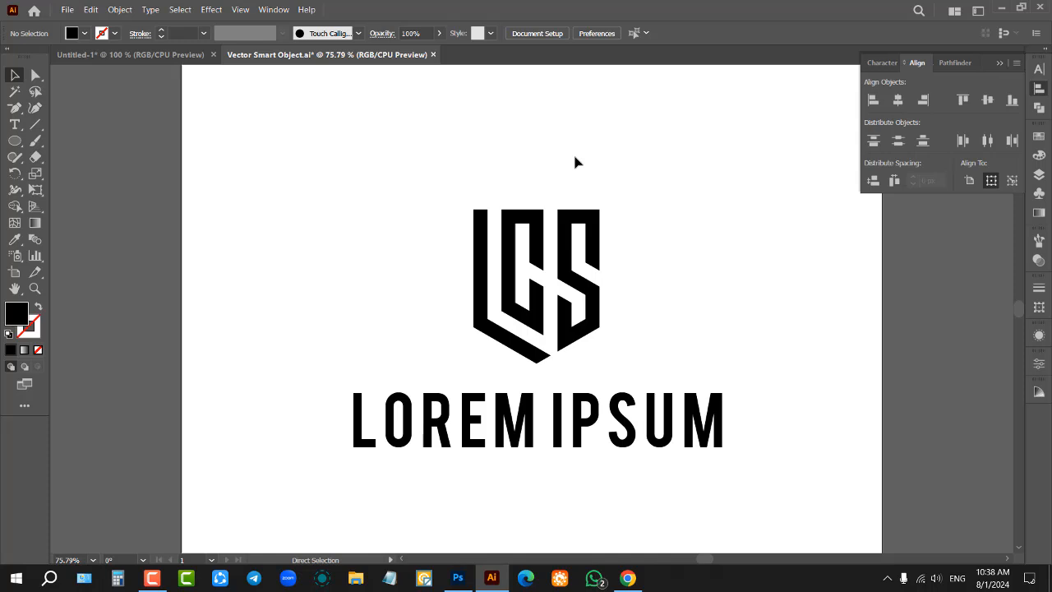
key(ctrl+s)
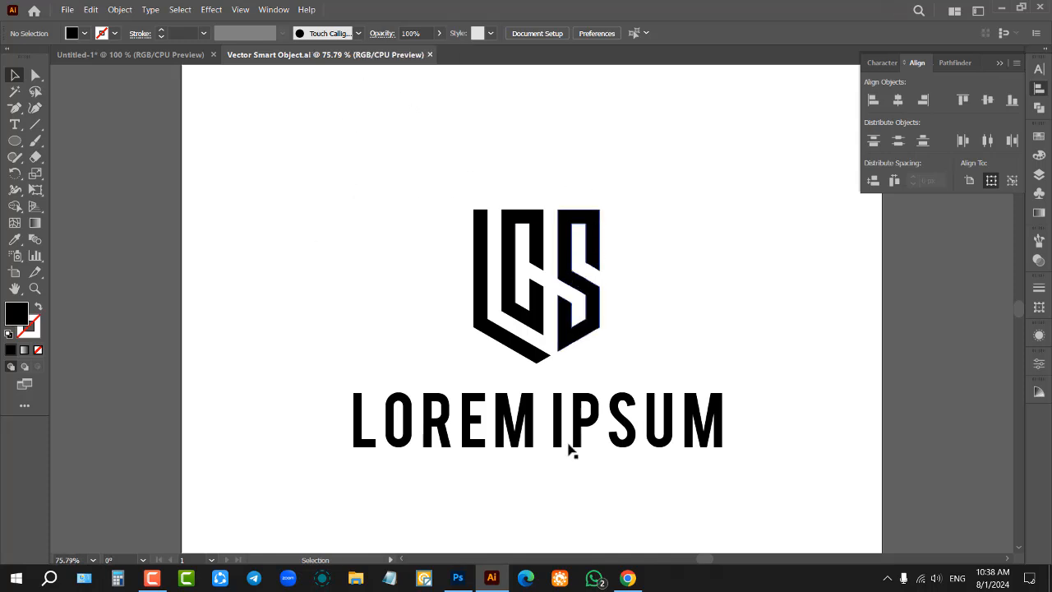
Switch back to Photoshop, show the Vector Smart Object layer, save Create By Galib.psb and view the result in 5.psd
click(457, 578)
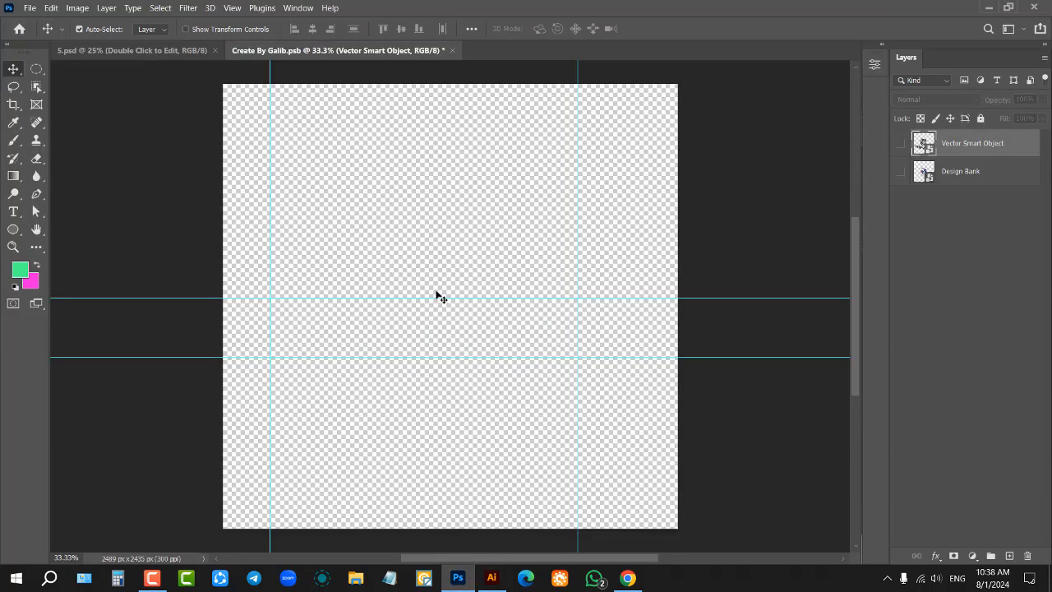
click(742, 201)
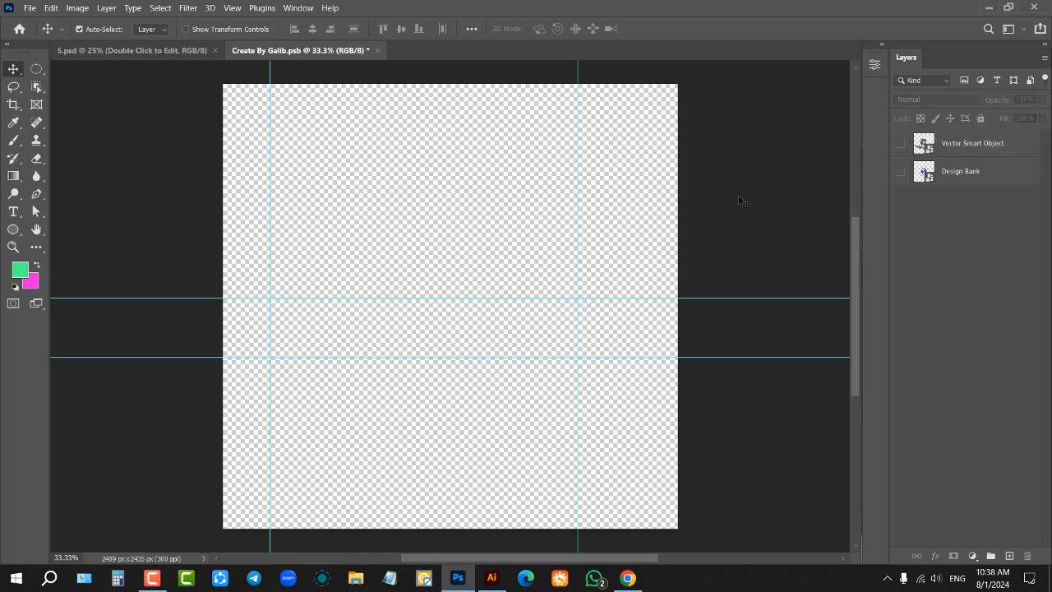
click(898, 146)
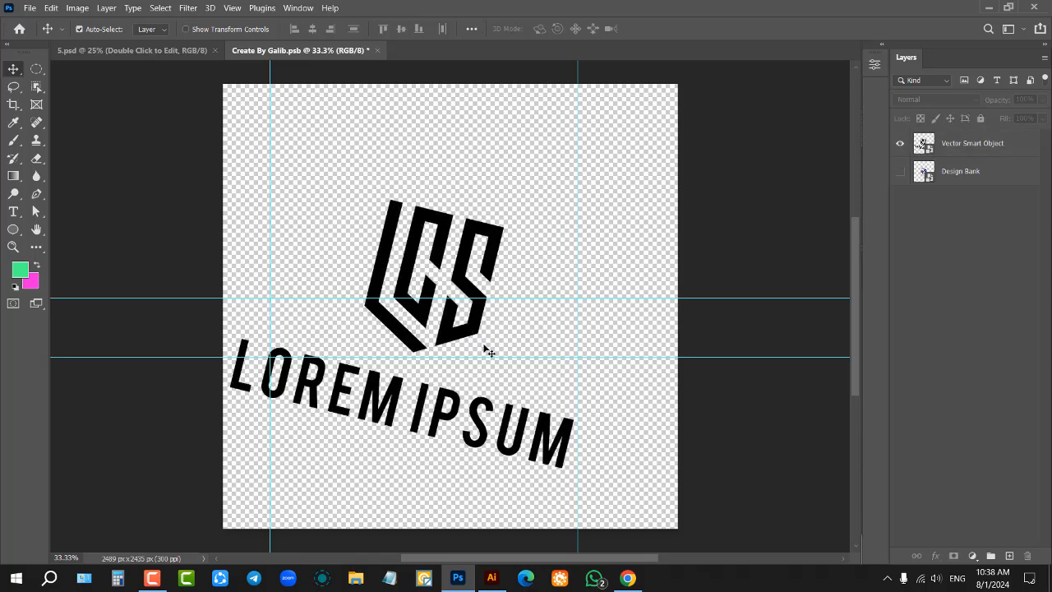
key(ctrl)
key(ctrl+s)
click(186, 51)
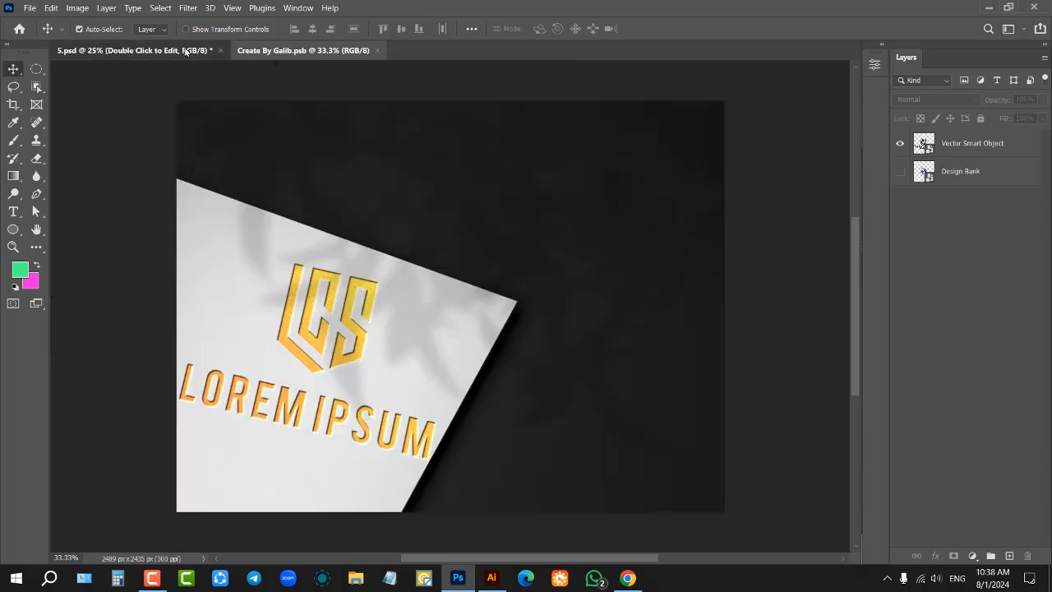
Scale the Vector Smart Object logo down proportionally between the vertical guides in Create By Galib.psb, save it and return to 5.psd
click(298, 51)
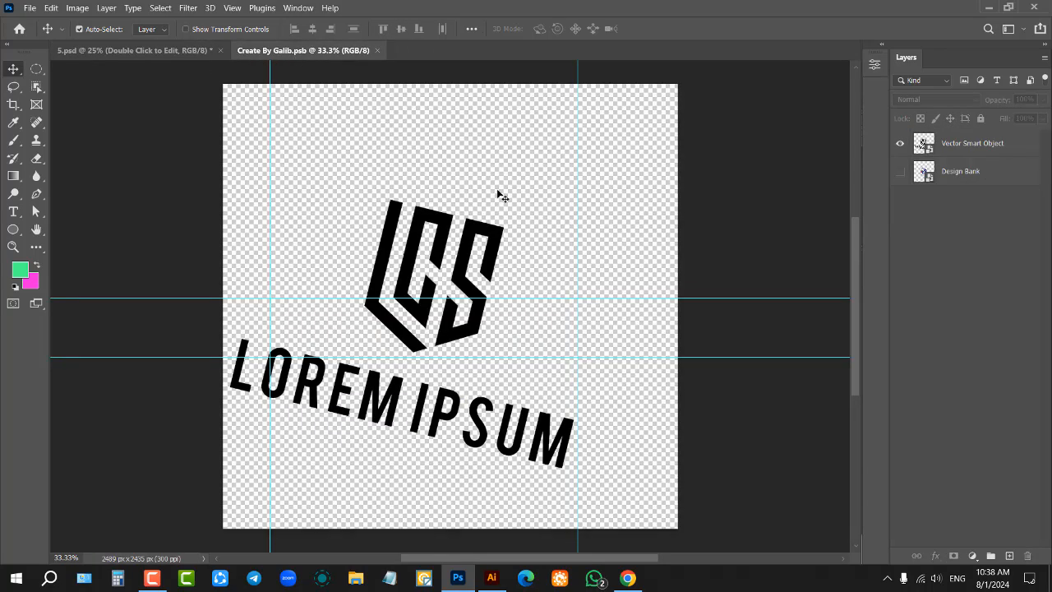
key(ctrl)
ctrl+click(482, 231)
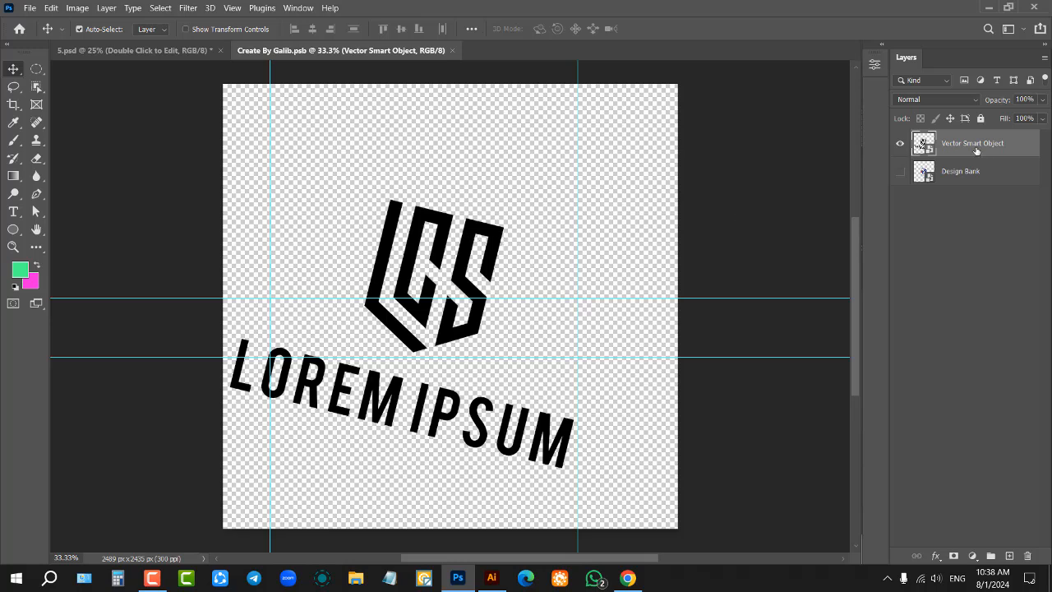
key(ctrl+t)
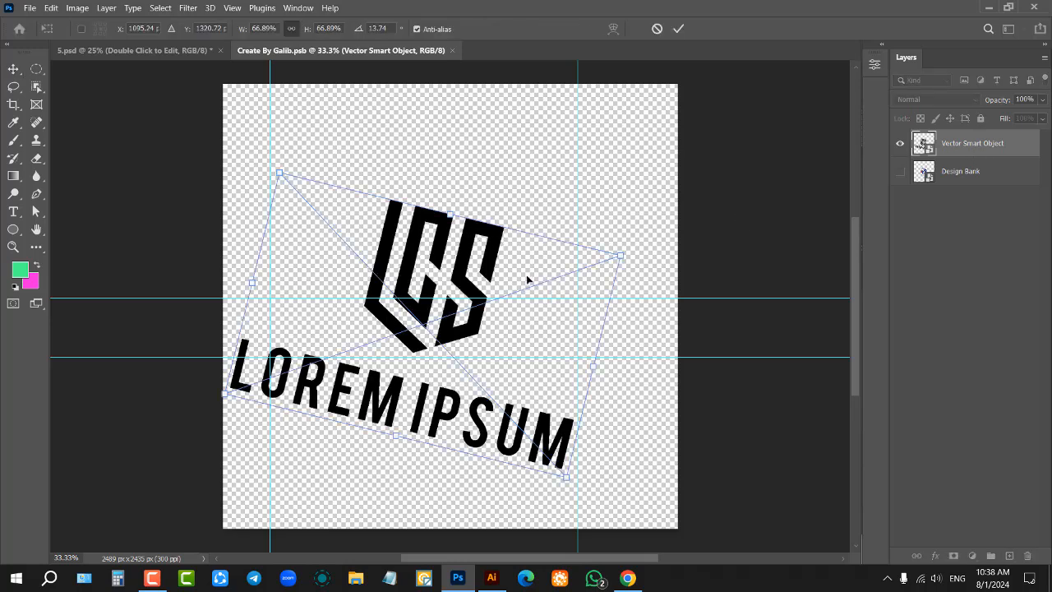
drag(449, 215, 453, 238)
click(679, 31)
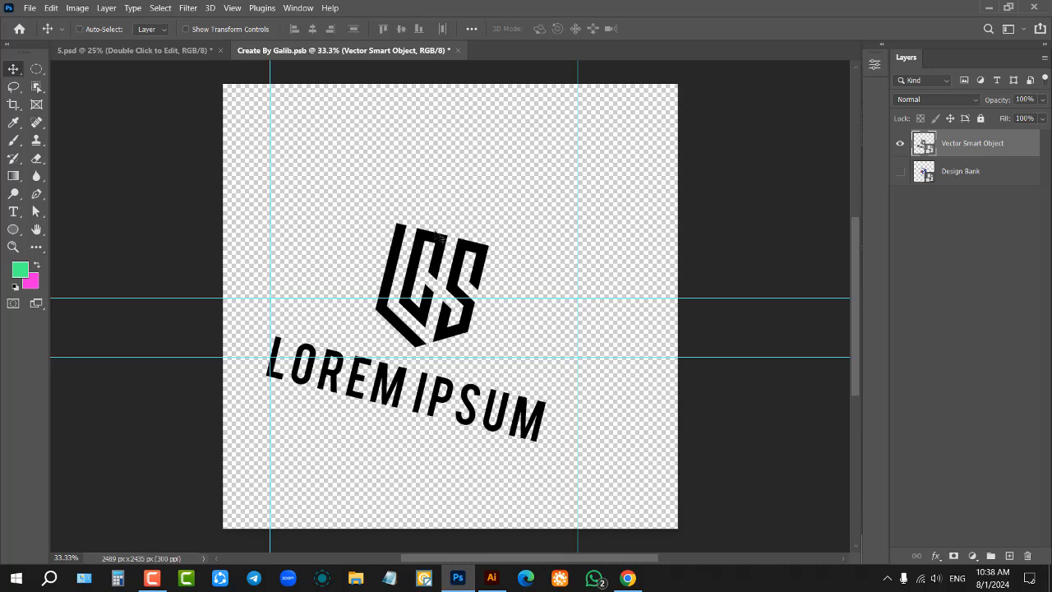
key(ctrl+s)
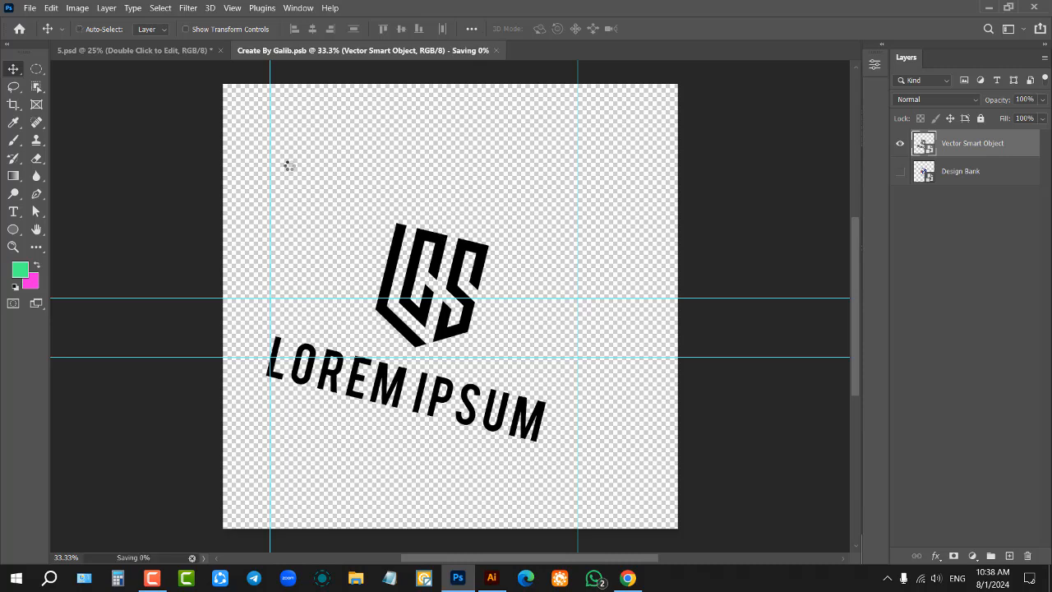
click(170, 50)
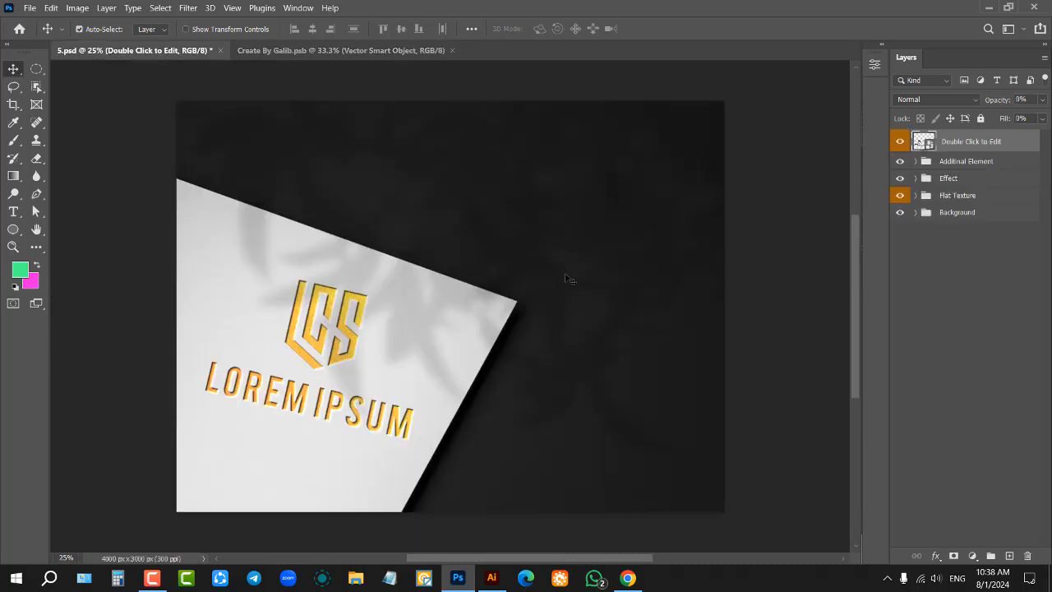